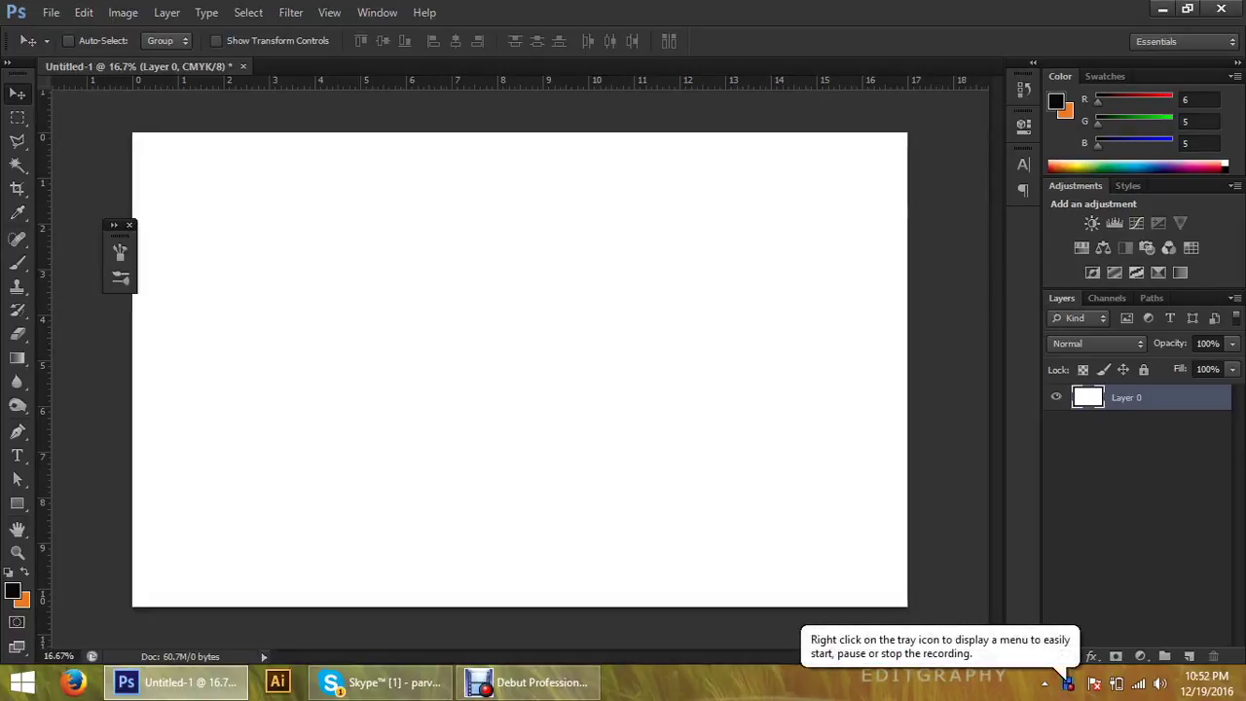
In Layer 0's layer style, switch from Pattern Overlay to a black-to-teal Gradient Overlay
{"action": "double_click", "coordinate": [1178, 397]}
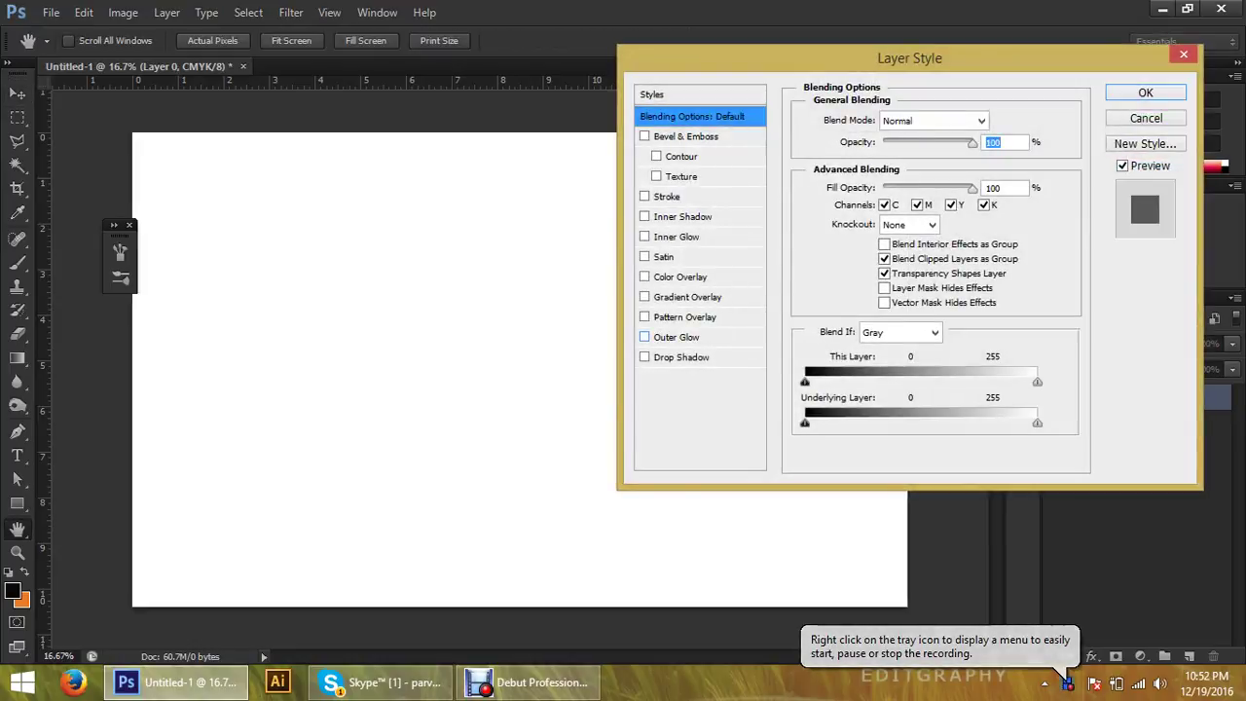
{"action": "left_click", "coordinate": [685, 316]}
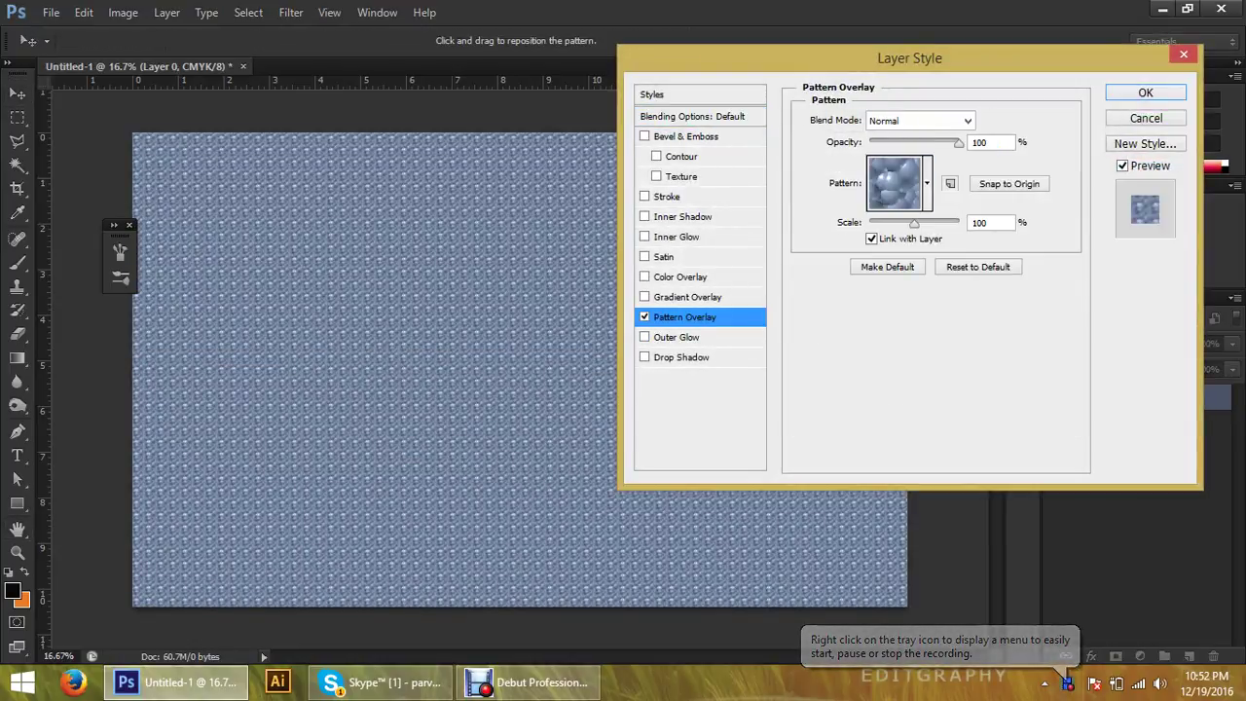
{"action": "double_click", "coordinate": [983, 143]}
{"action": "left_click", "coordinate": [643, 317]}
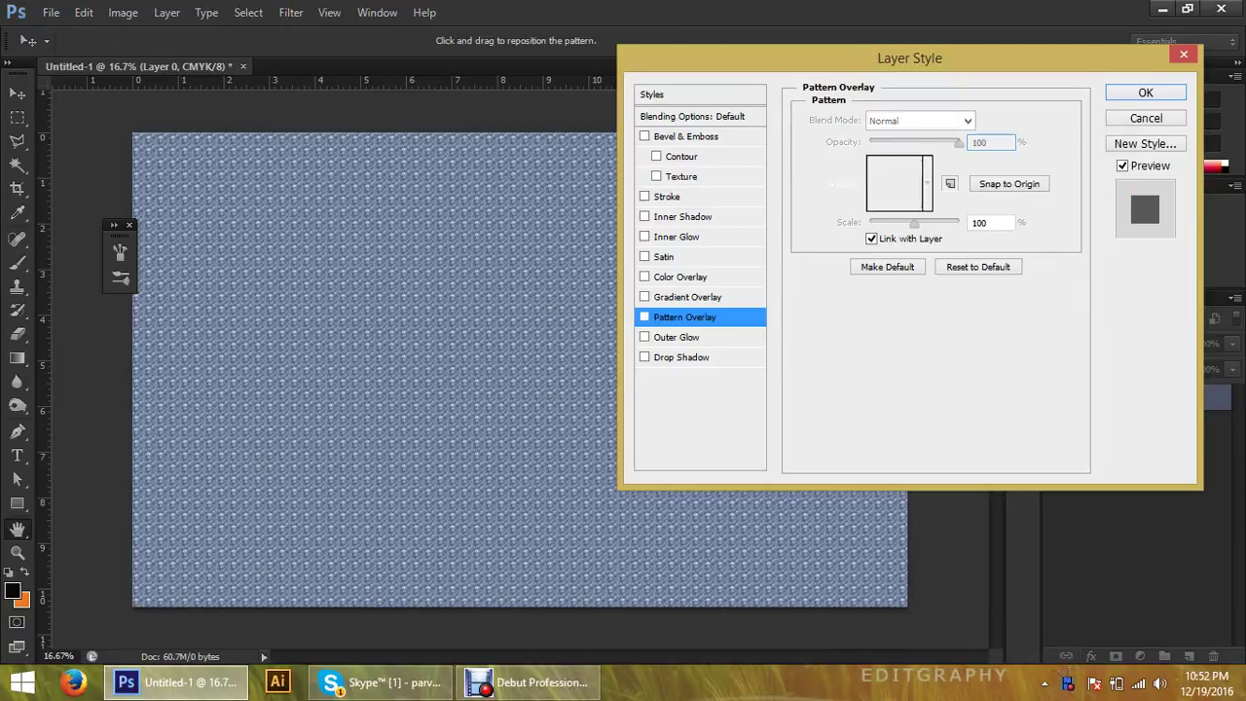
{"action": "left_click", "coordinate": [644, 297]}
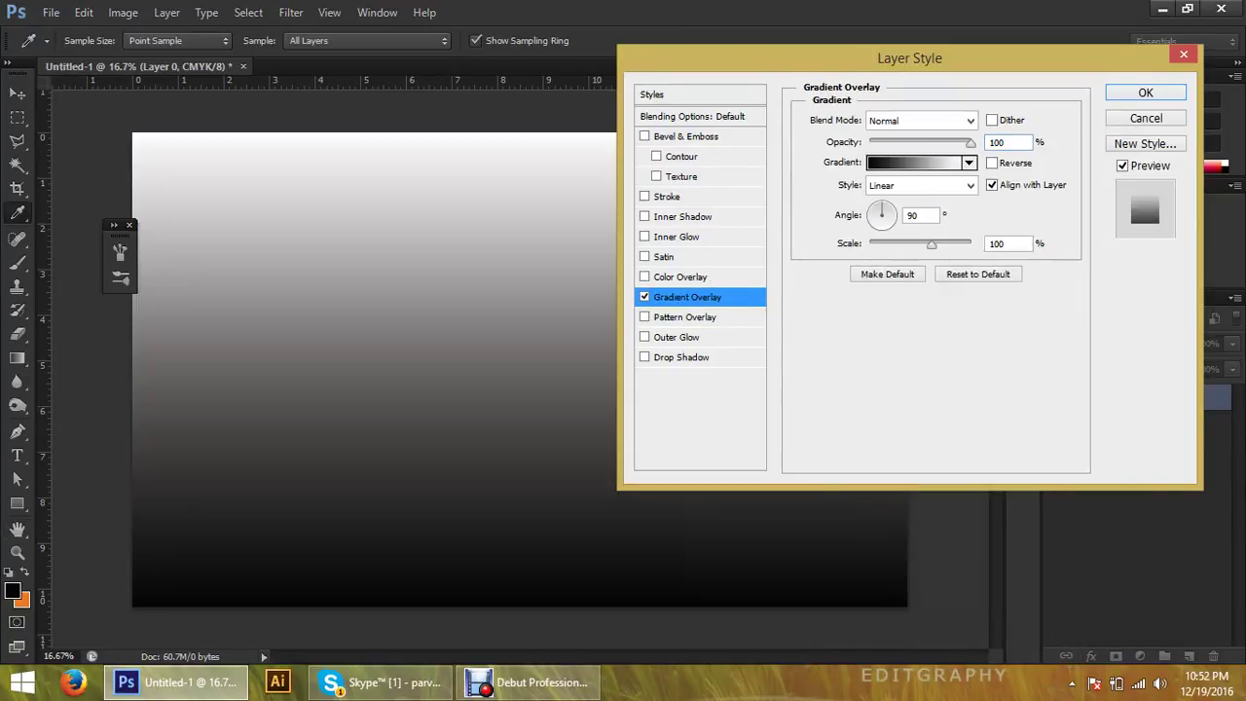
{"action": "left_click", "coordinate": [915, 163]}
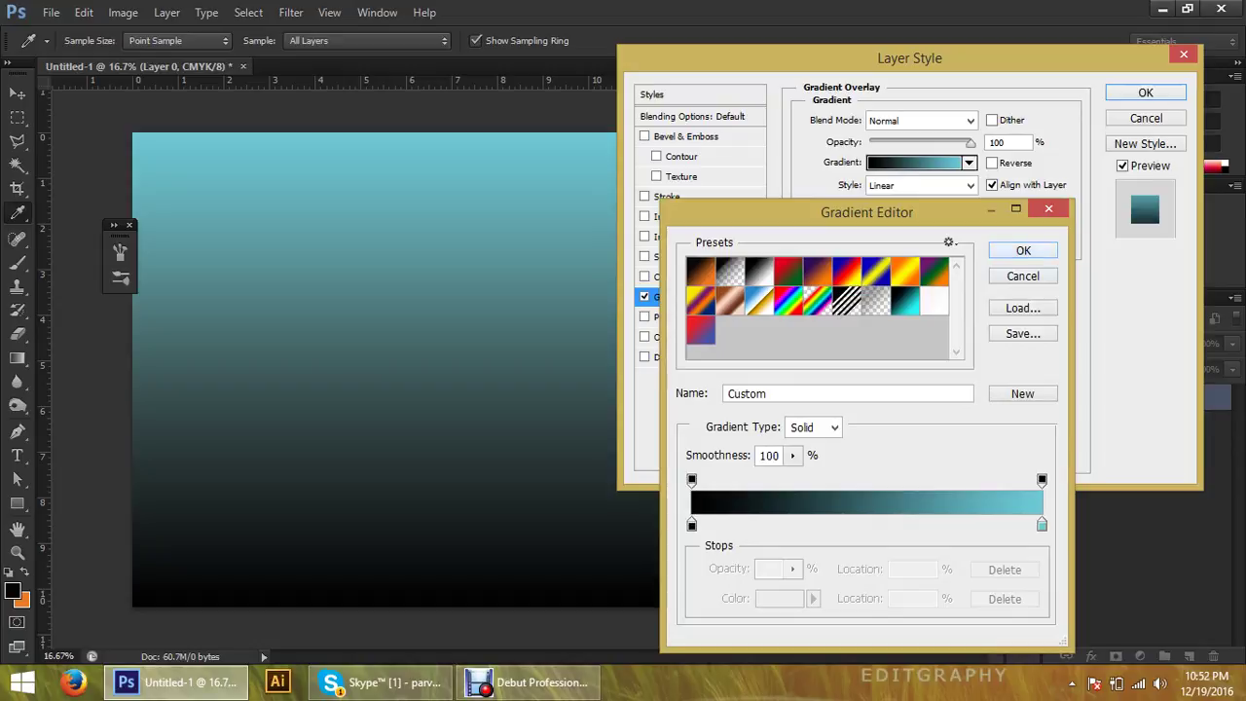
{"action": "left_click", "coordinate": [1024, 250]}
Reverse the gradient, set Radial style at 150% scale, and apply it
{"action": "left_click", "coordinate": [991, 163]}
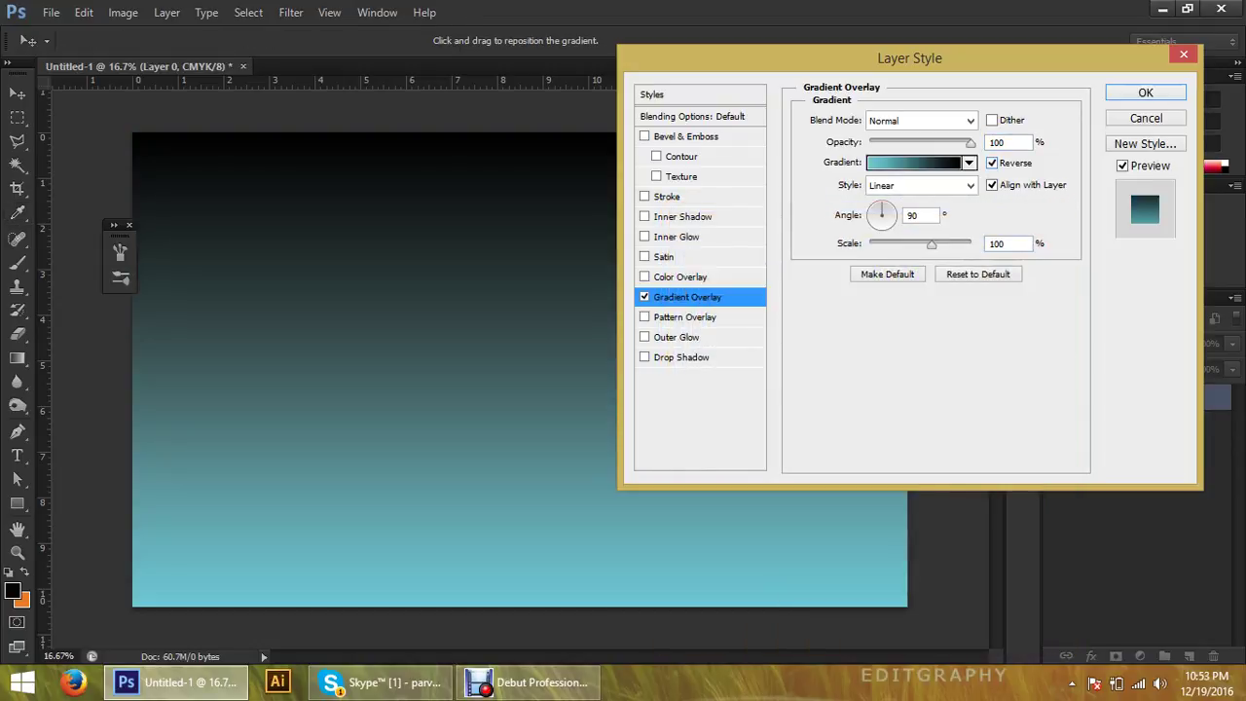
{"action": "left_click_drag", "start_coordinate": [932, 243], "coordinate": [952, 243]}
{"action": "left_click", "coordinate": [969, 185]}
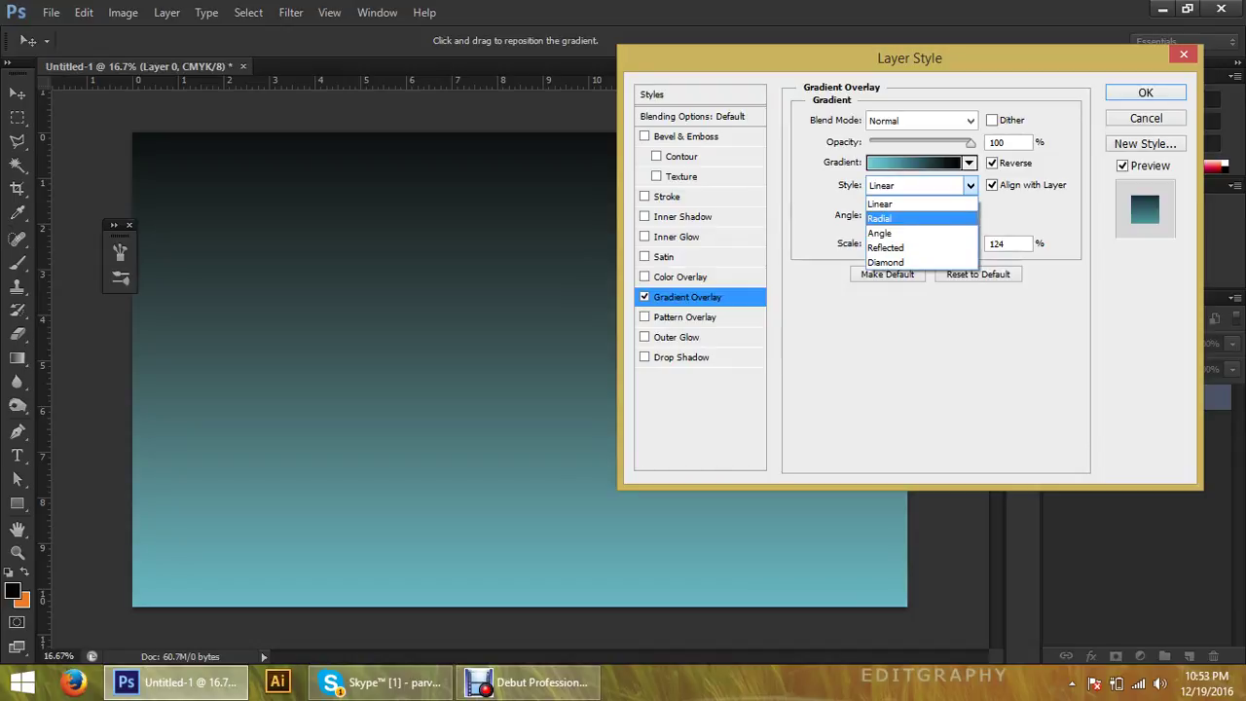
{"action": "left_click", "coordinate": [879, 218]}
{"action": "mouse_move", "coordinate": [951, 244]}
{"action": "left_mouse_down"}
{"action": "mouse_move", "coordinate": [907, 243]}
{"action": "mouse_move", "coordinate": [964, 243]}
{"action": "left_mouse_up"}
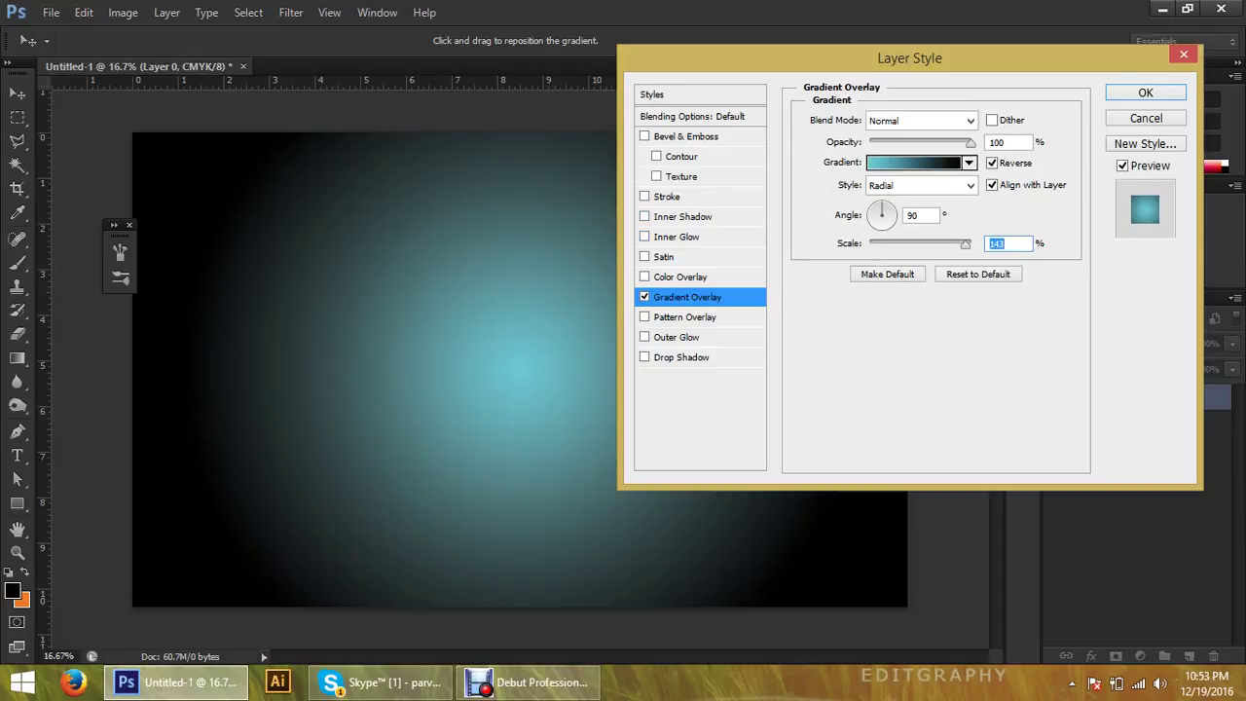
{"action": "left_click_drag", "start_coordinate": [965, 243], "coordinate": [970, 244]}
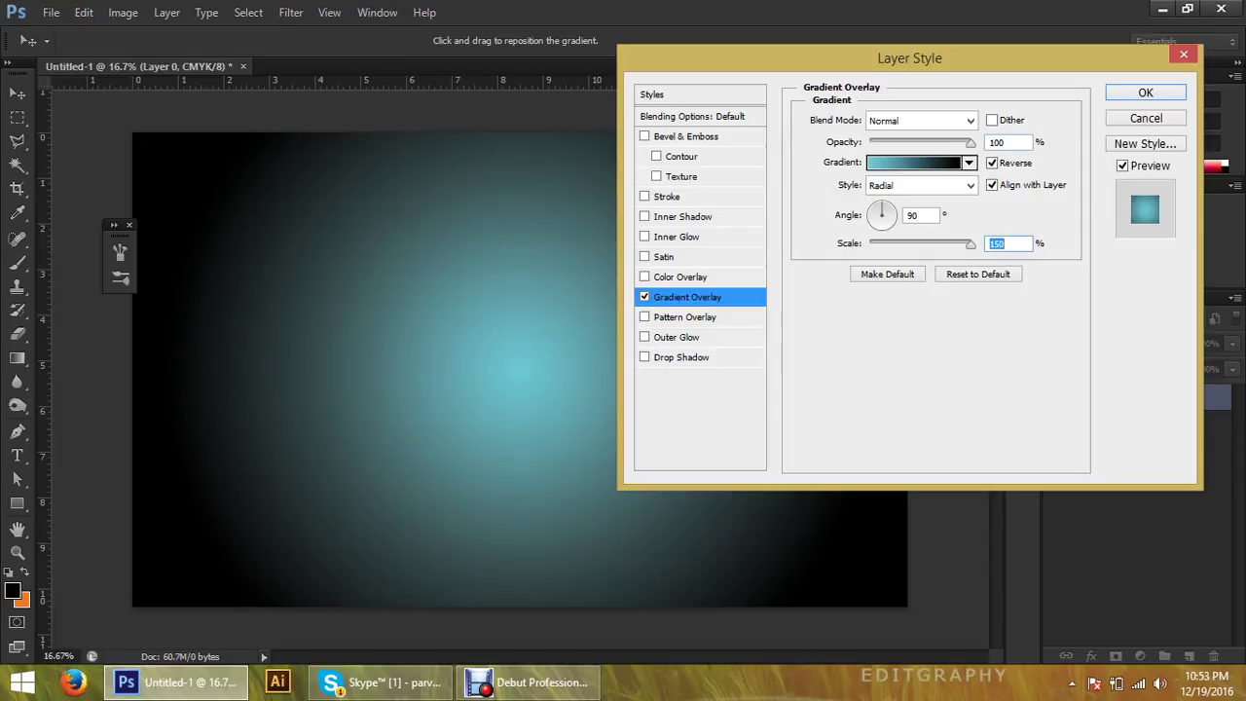
{"action": "key", "text": "Return"}
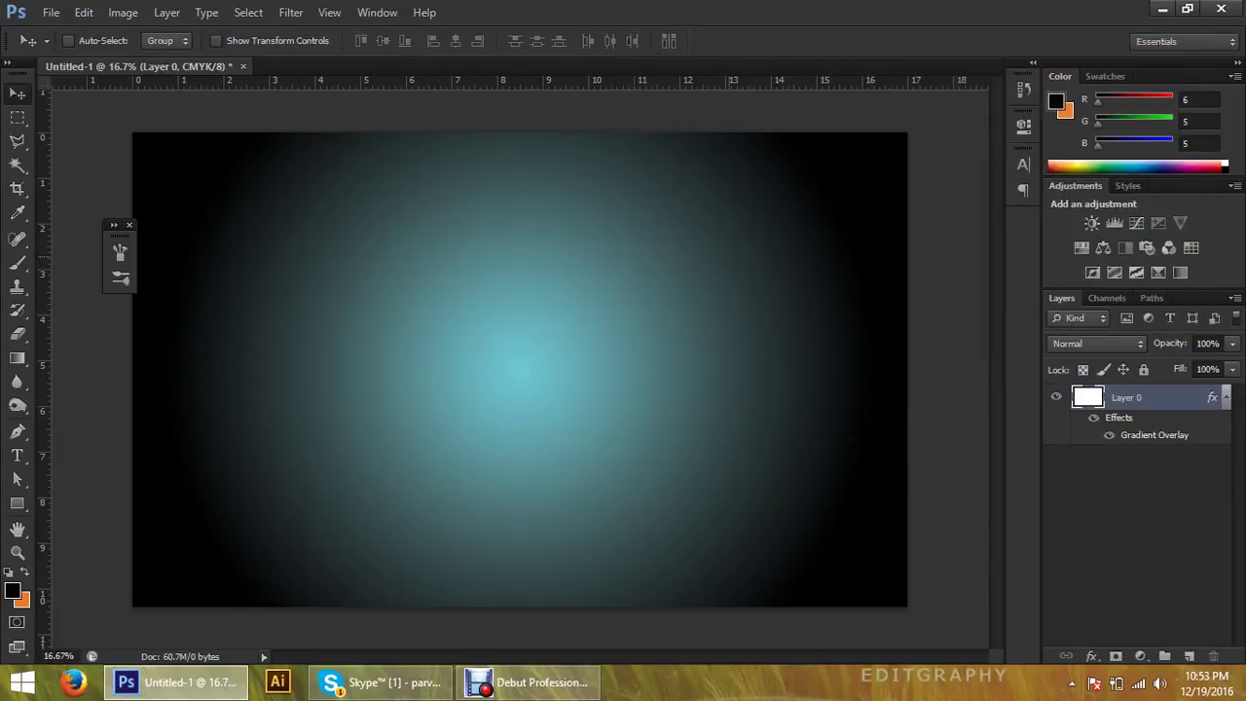
Scale Layer 0 past all canvas edges and shift its teal glow slightly left of centre
{"action": "left_click_drag", "start_coordinate": [740, 222], "coordinate": [835, 239]}
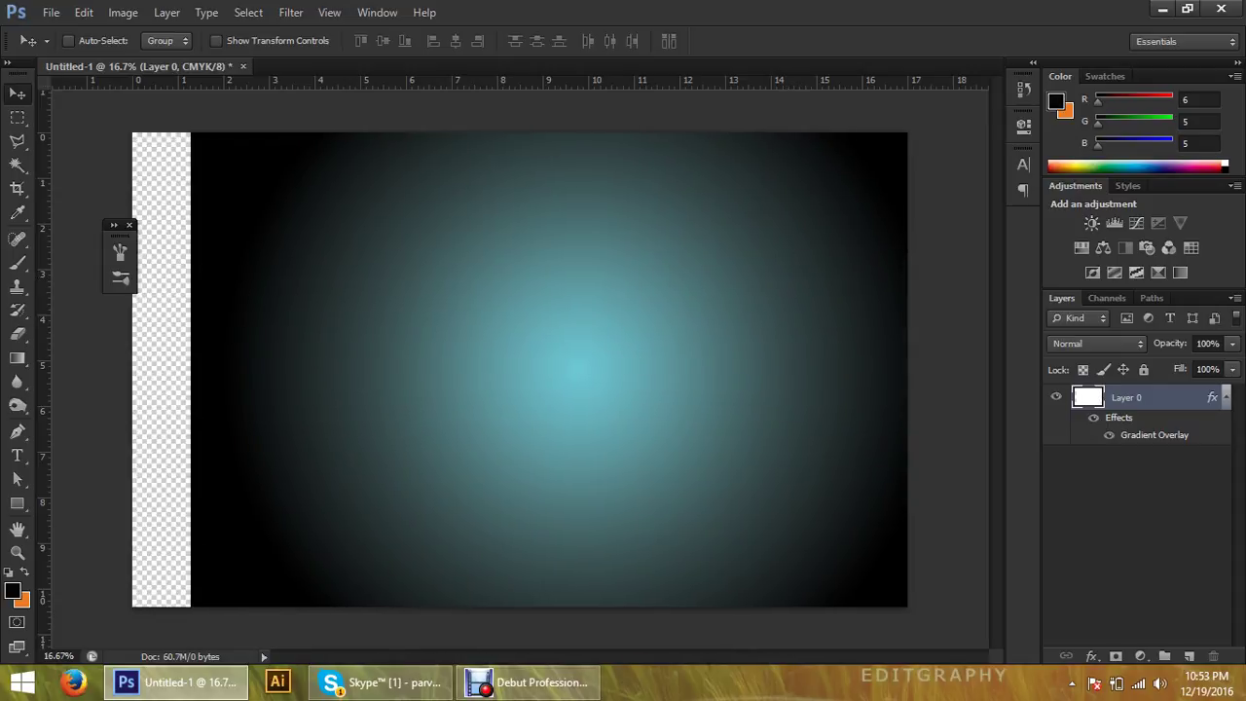
{"action": "left_click", "coordinate": [216, 40]}
{"action": "left_click_drag", "start_coordinate": [190, 132], "coordinate": [48, 76]}
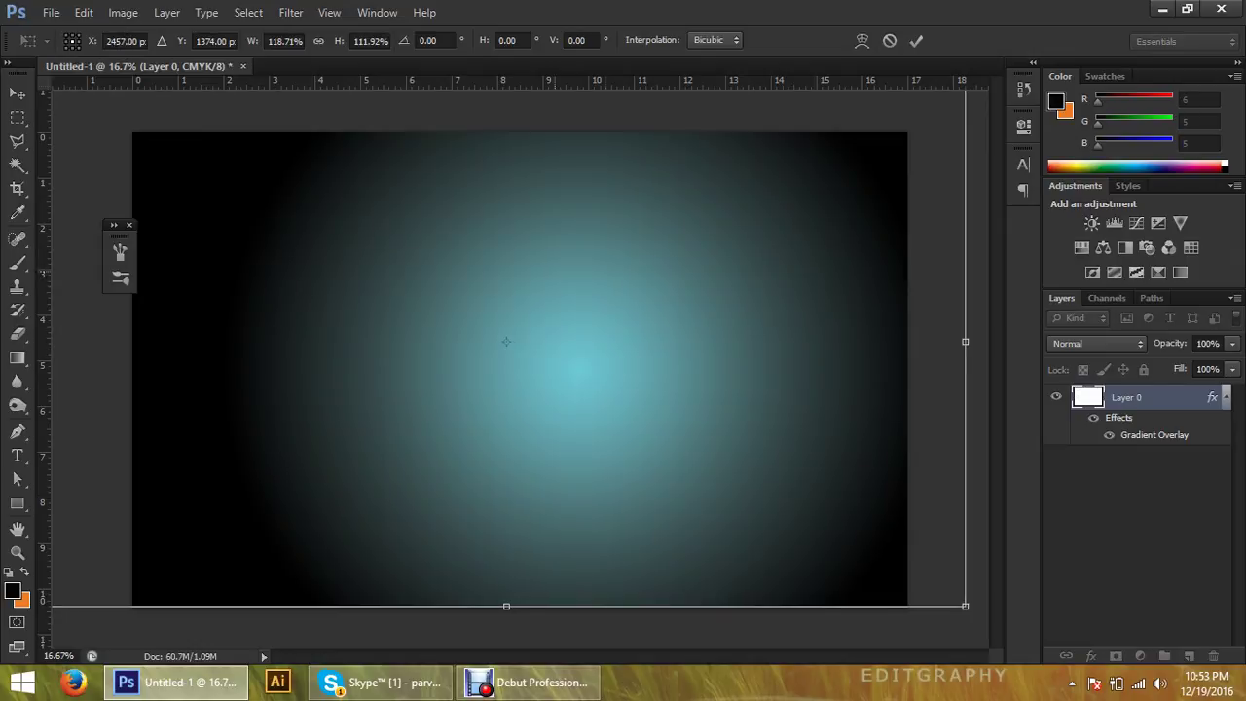
{"action": "left_click_drag", "start_coordinate": [505, 341], "coordinate": [357, 340]}
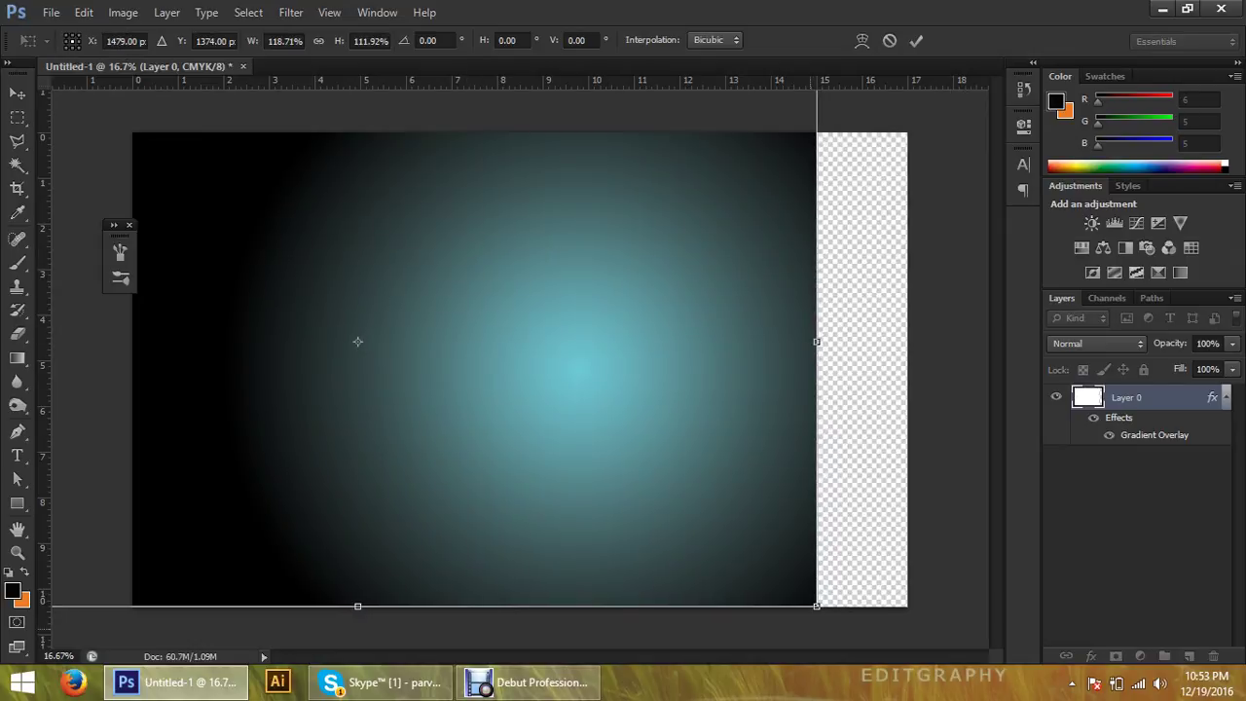
{"action": "left_click_drag", "start_coordinate": [816, 606], "coordinate": [1011, 648]}
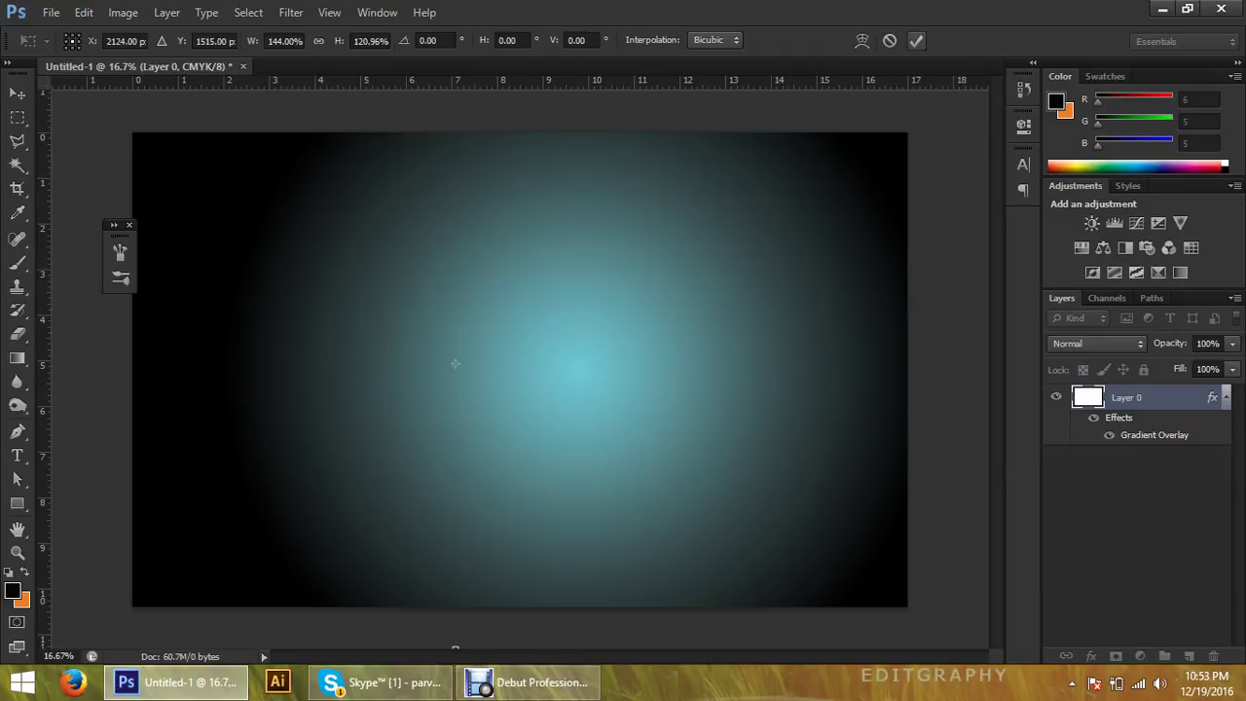
{"action": "key", "text": "v"}
{"action": "key", "text": "Return"}
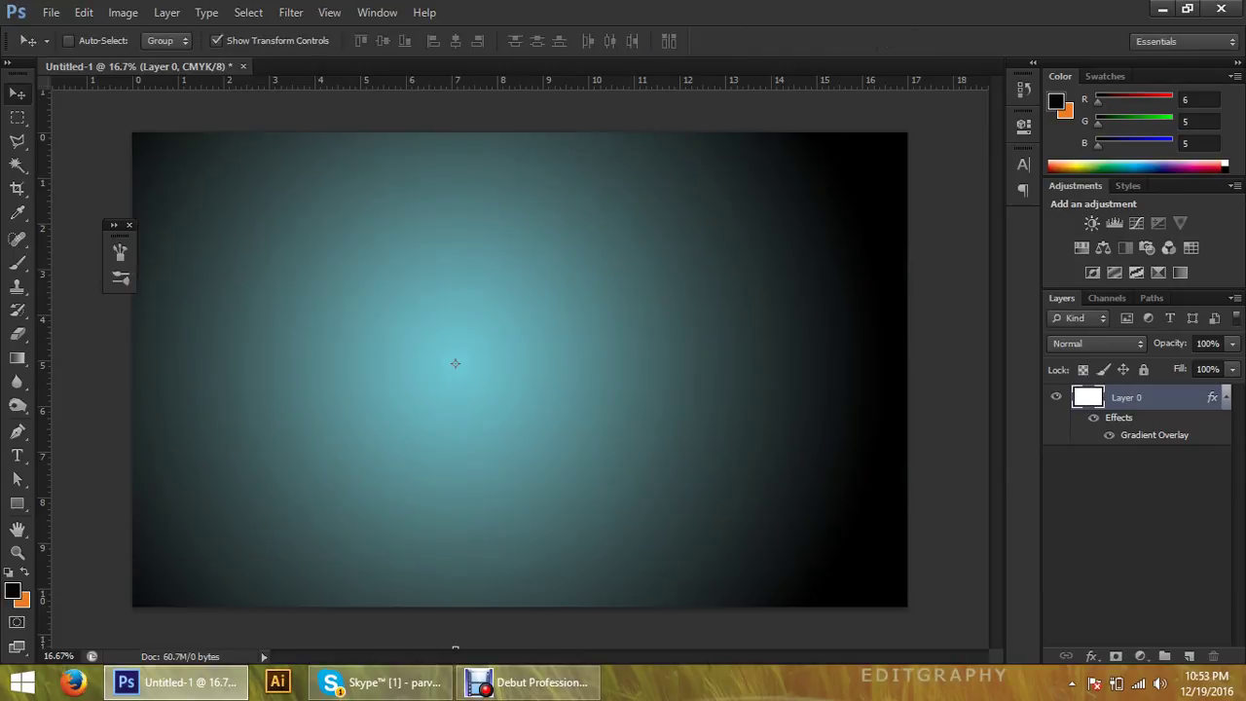
{"action": "left_click_drag", "start_coordinate": [455, 363], "coordinate": [472, 366]}
Start File > Place and browse through Image retouch > source file to the elephent folder
{"action": "key", "text": "alt+f"}
{"action": "key", "text": "Down"}
{"action": "key", "text": "Down"}
{"action": "key", "text": "Down"}
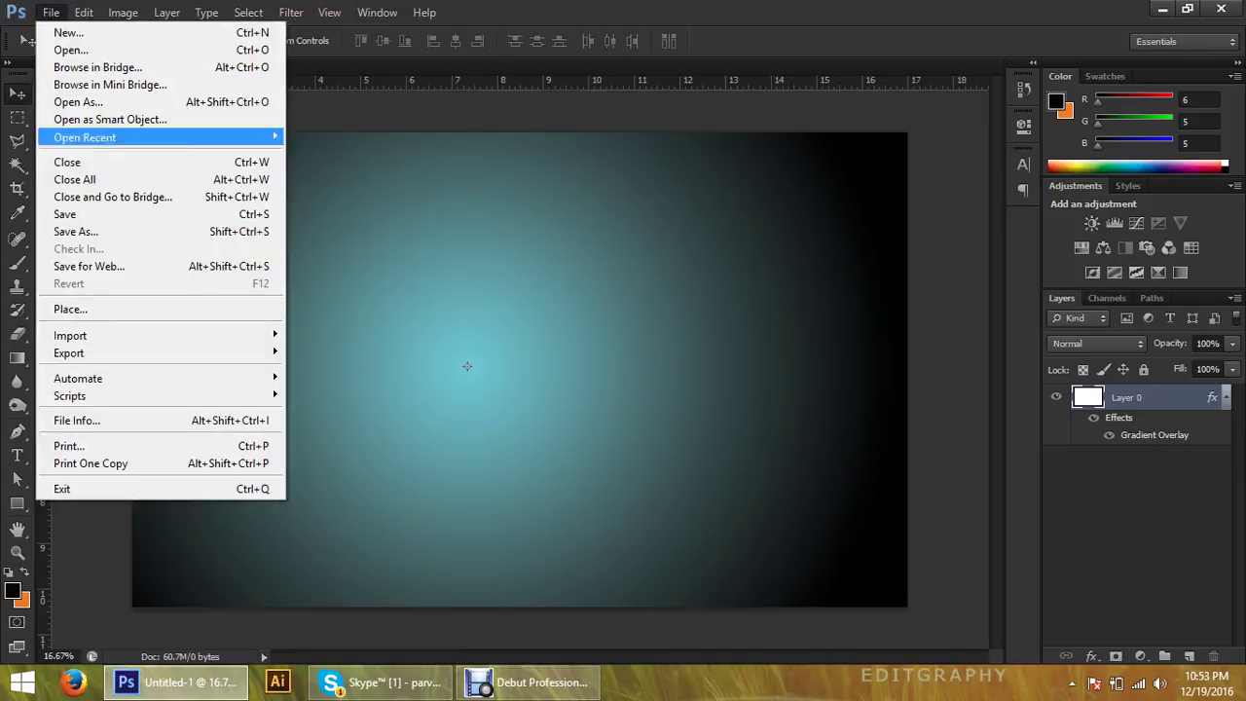
{"action": "key", "text": "Down"}
{"action": "key", "text": "Down"}
{"action": "key", "text": "Down"}
{"action": "key", "text": "Down"}
{"action": "key", "text": "Down"}
{"action": "key", "text": "Down"}
{"action": "key", "text": "Down"}
{"action": "key", "text": "Return"}
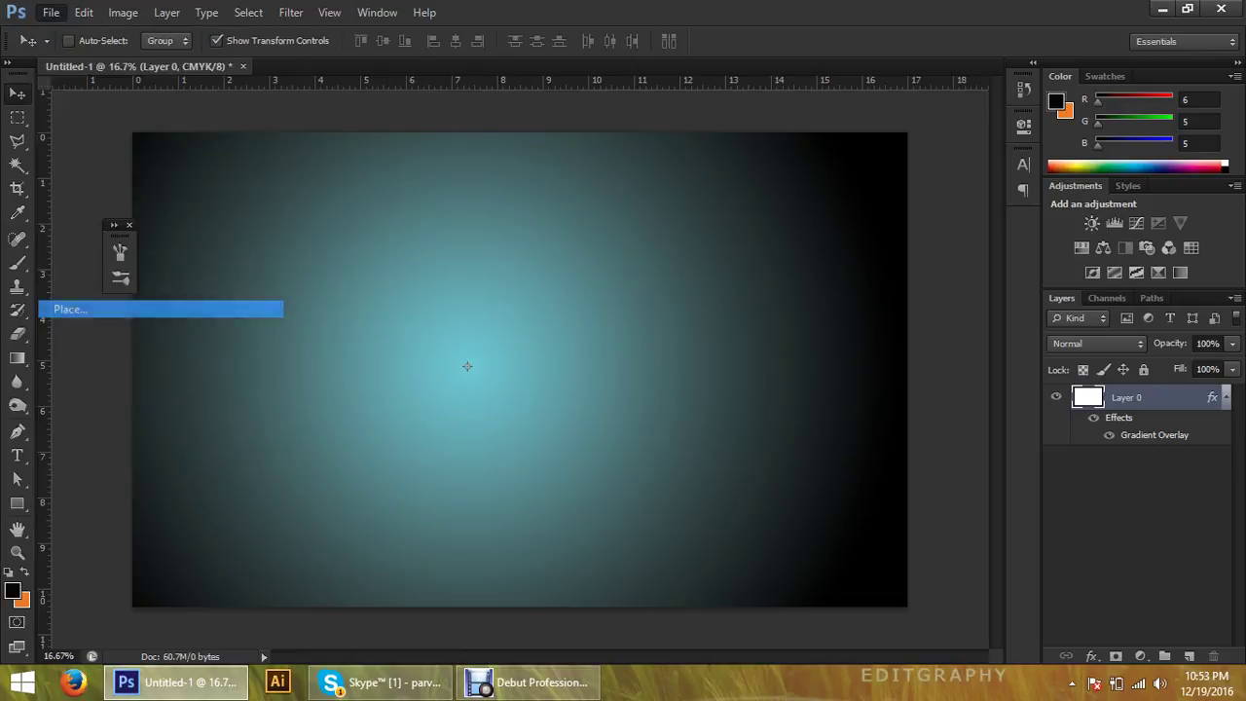
{"action": "left_click", "coordinate": [739, 67]}
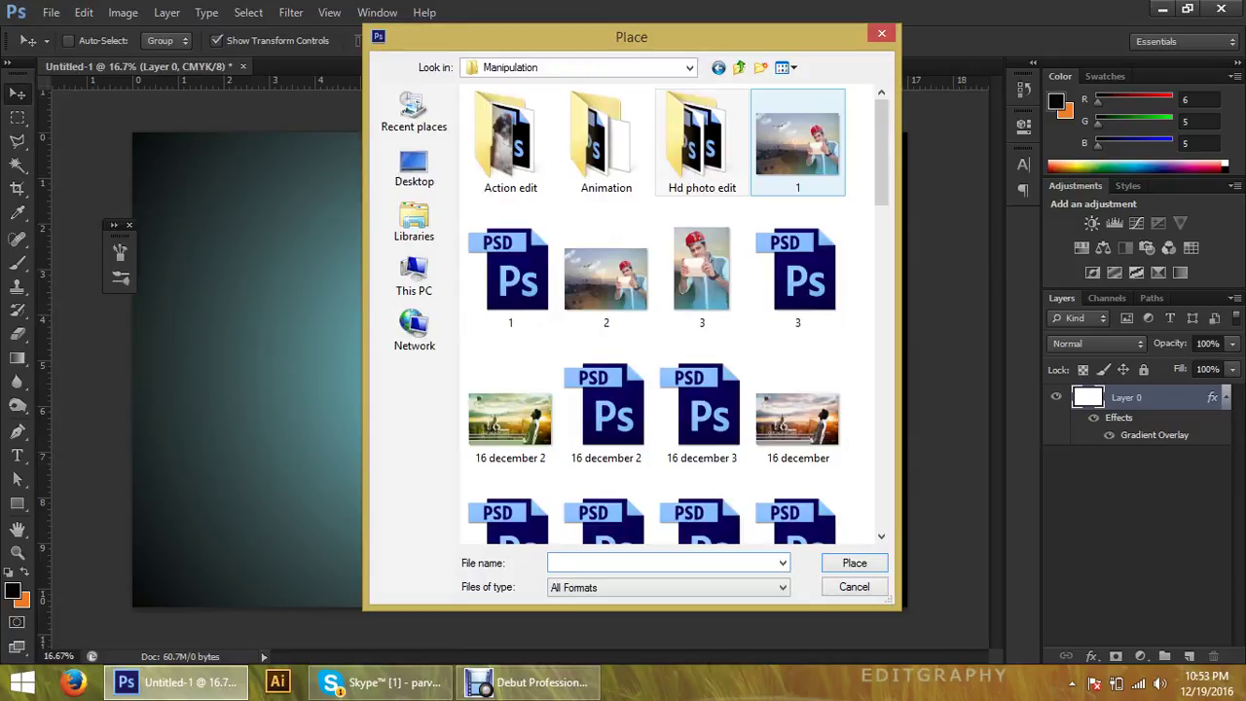
{"action": "left_click", "coordinate": [510, 142]}
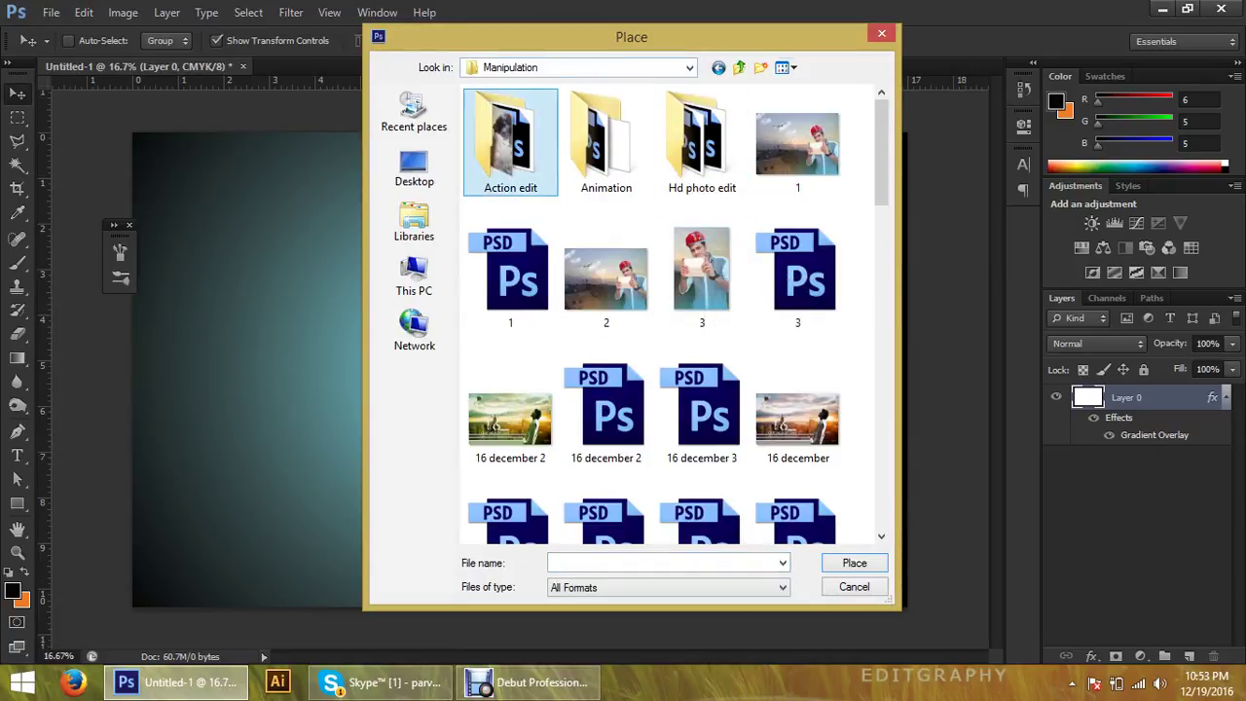
{"action": "left_click", "coordinate": [739, 67]}
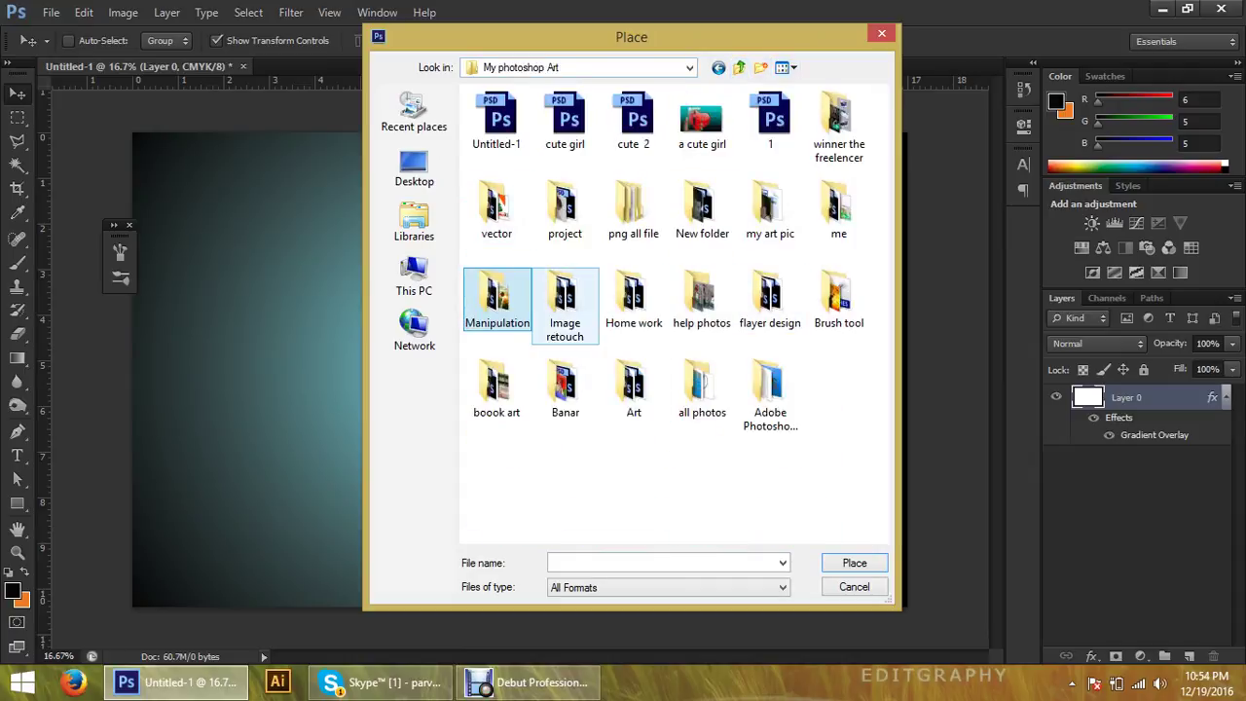
{"action": "double_click", "coordinate": [565, 302]}
{"action": "double_click", "coordinate": [701, 272]}
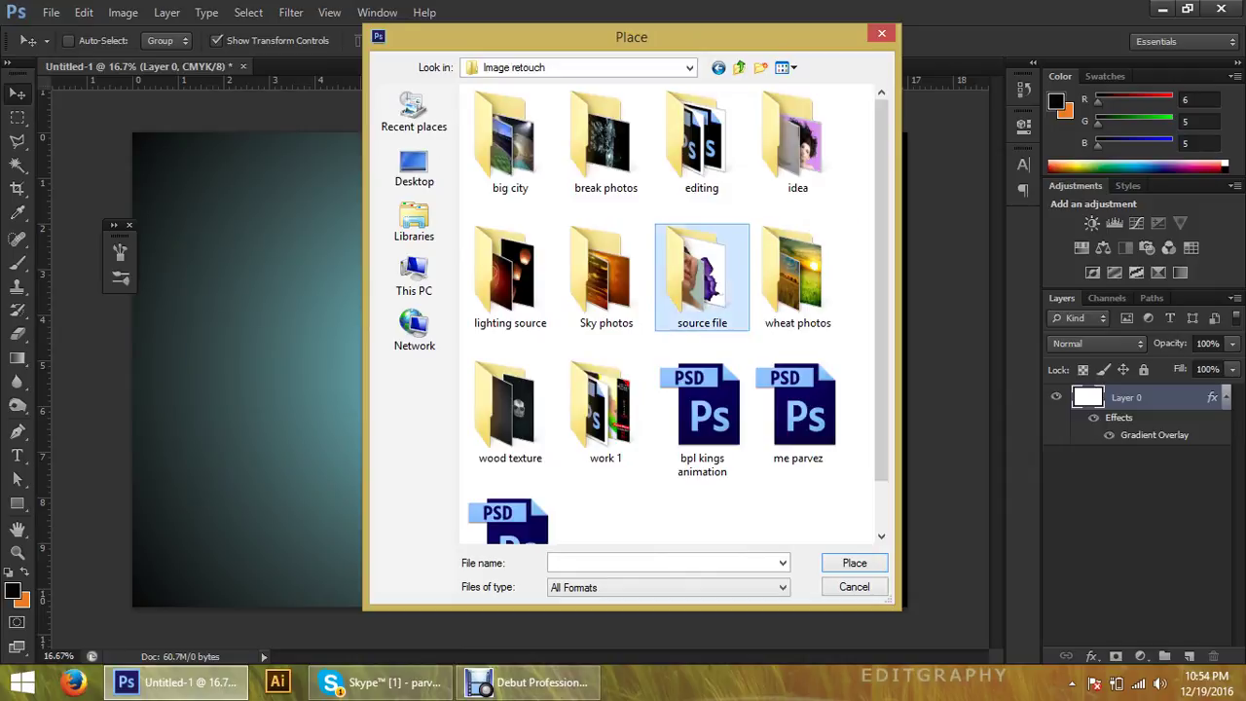
{"action": "double_click", "coordinate": [510, 146]}
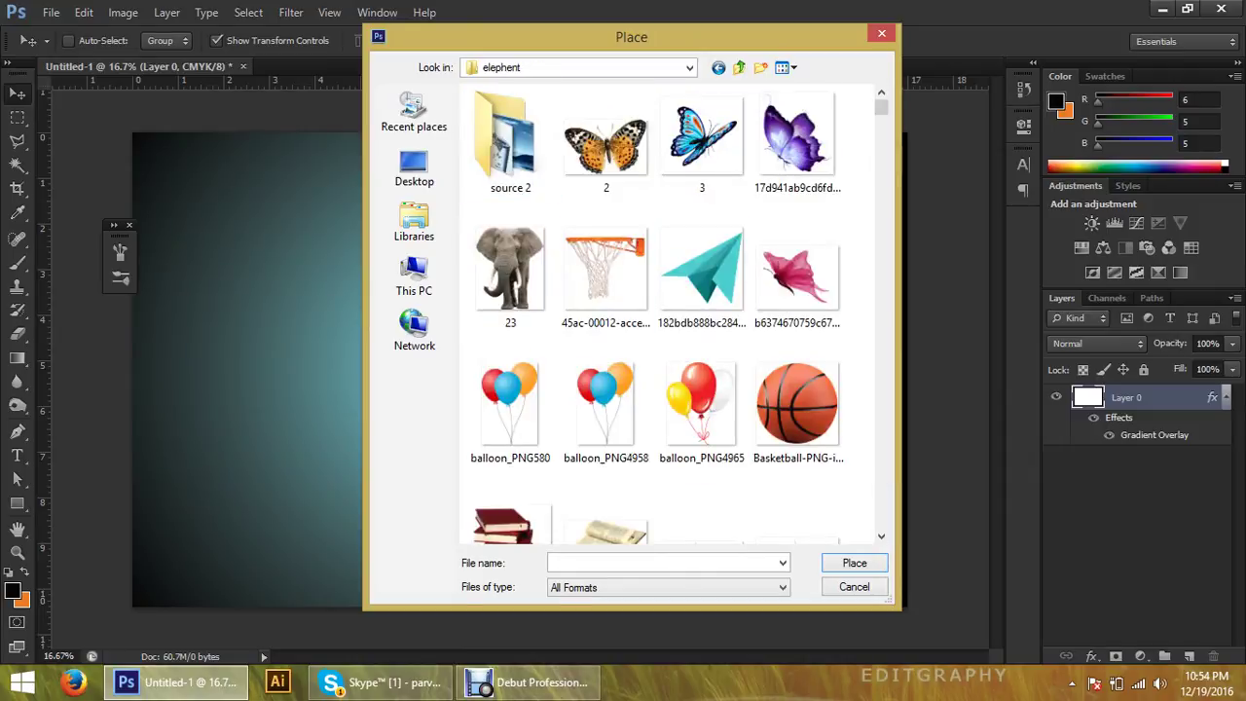
Scroll down the elephent folder and select the jumping man image man_PNG6521
{"action": "scroll", "coordinate": [603, 258], "scroll_direction": "down", "scroll_amount": 5}
{"action": "scroll", "coordinate": [604, 258], "scroll_direction": "down", "scroll_amount": 5}
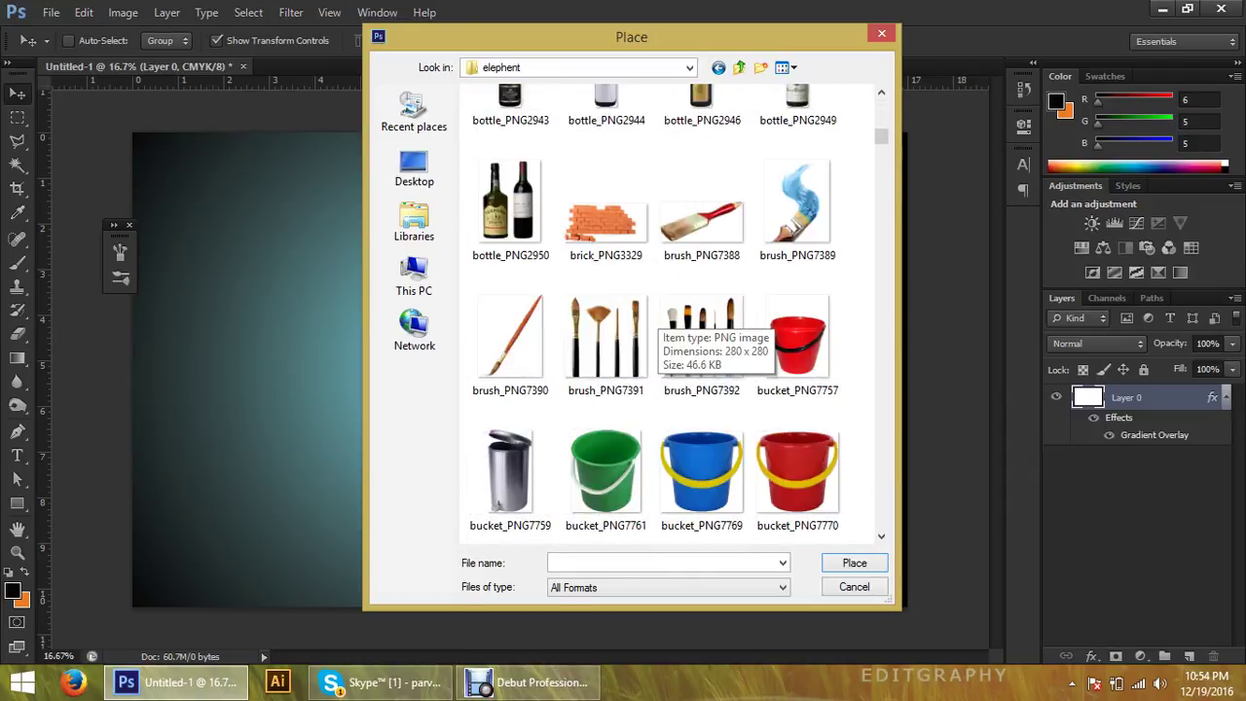
{"action": "scroll", "coordinate": [784, 452], "scroll_direction": "down", "scroll_amount": 3}
{"action": "scroll", "coordinate": [784, 453], "scroll_direction": "down", "scroll_amount": 3}
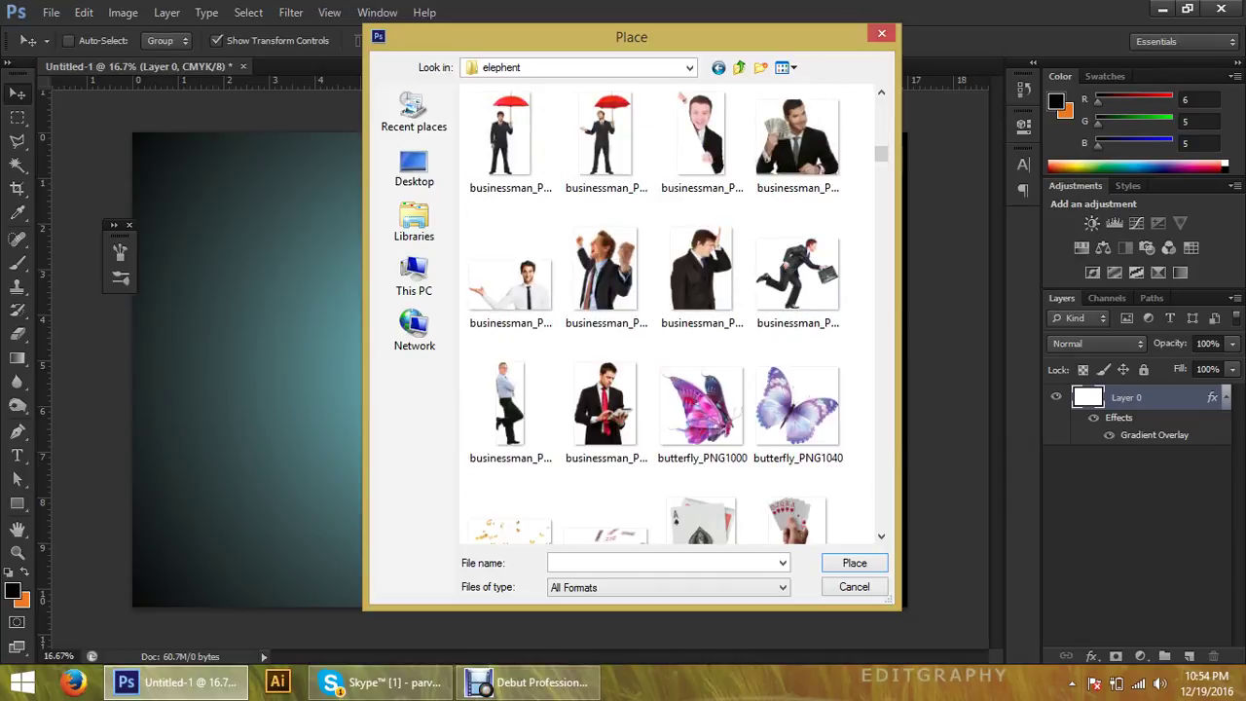
{"action": "scroll", "coordinate": [643, 389], "scroll_direction": "down", "scroll_amount": 3}
{"action": "scroll", "coordinate": [643, 390], "scroll_direction": "down", "scroll_amount": 3}
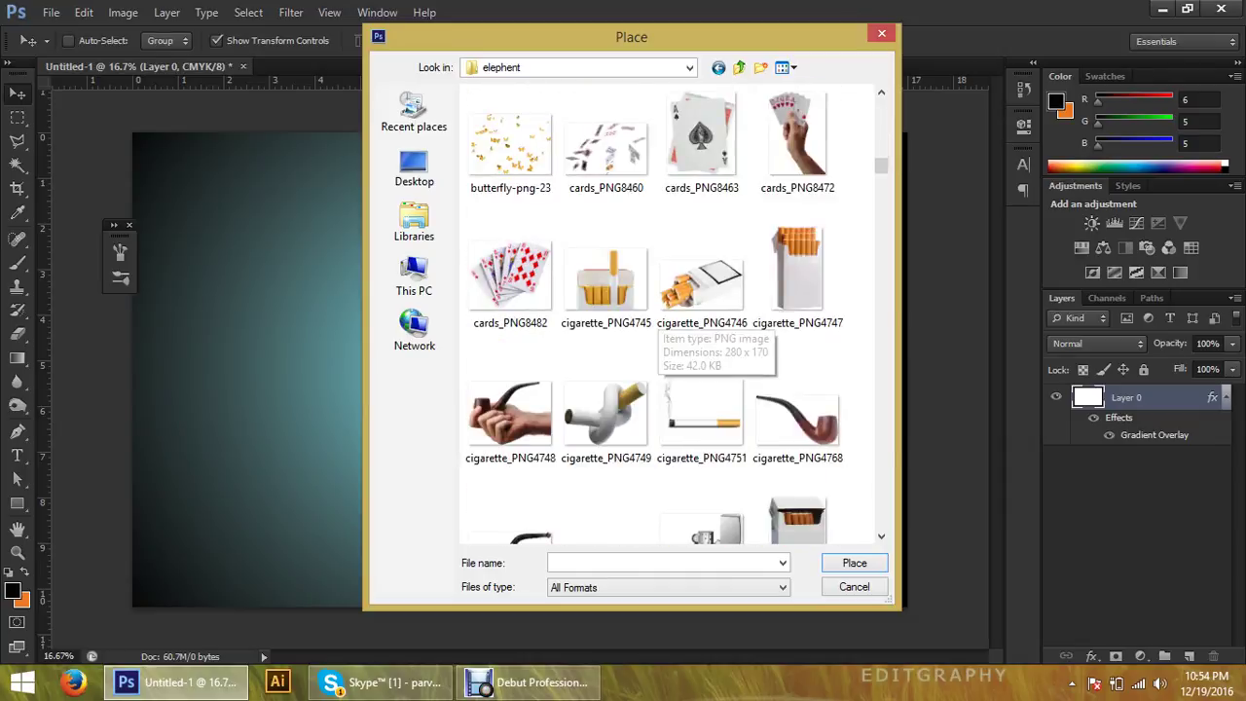
{"action": "scroll", "coordinate": [643, 389], "scroll_direction": "down", "scroll_amount": 3}
{"action": "scroll", "coordinate": [681, 380], "scroll_direction": "down", "scroll_amount": 3}
{"action": "scroll", "coordinate": [681, 380], "scroll_direction": "down", "scroll_amount": 3}
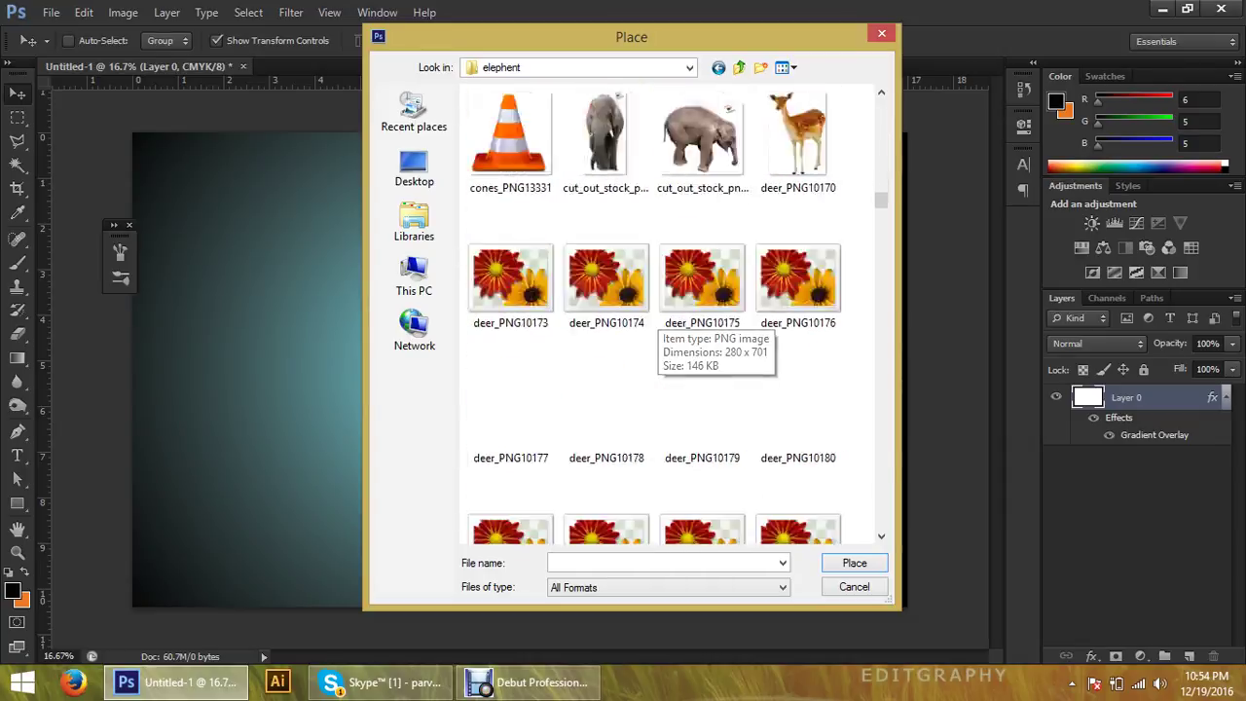
{"action": "scroll", "coordinate": [682, 380], "scroll_direction": "down", "scroll_amount": 1}
{"action": "scroll", "coordinate": [682, 379], "scroll_direction": "down", "scroll_amount": 3}
{"action": "scroll", "coordinate": [682, 379], "scroll_direction": "down", "scroll_amount": 2}
{"action": "scroll", "coordinate": [681, 380], "scroll_direction": "down", "scroll_amount": 3}
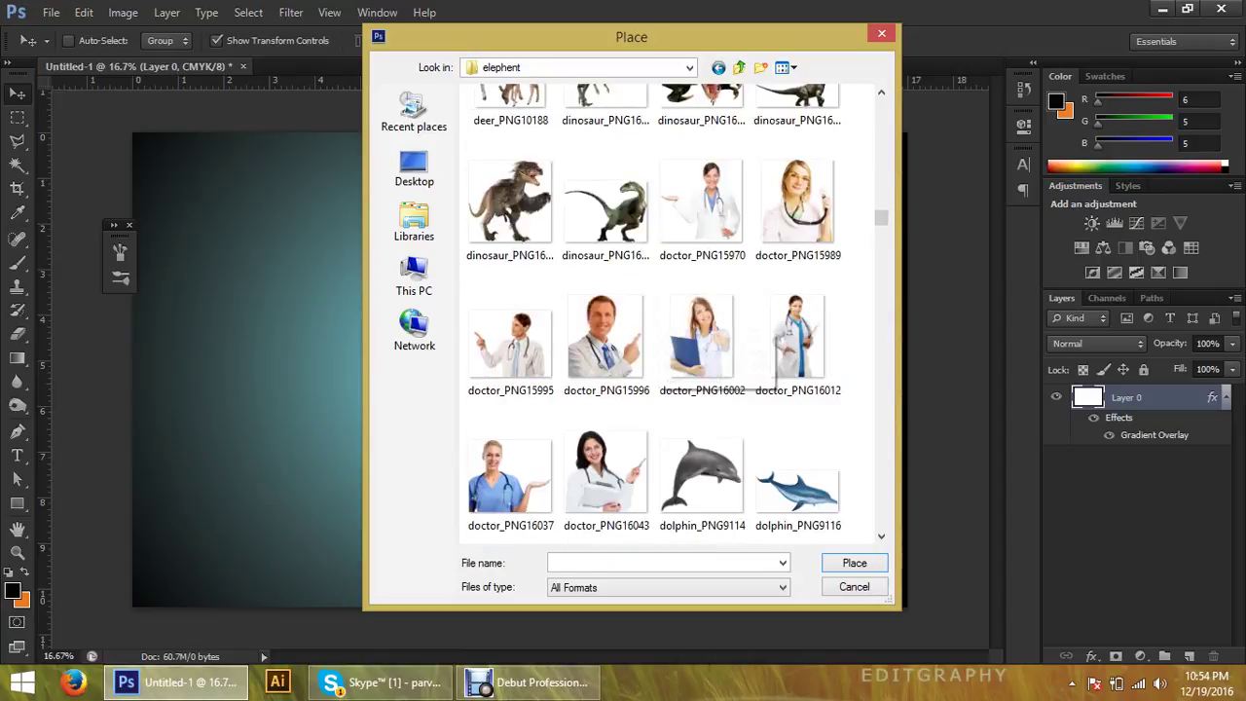
{"action": "scroll", "coordinate": [681, 379], "scroll_direction": "down", "scroll_amount": 3}
{"action": "scroll", "coordinate": [672, 322], "scroll_direction": "down", "scroll_amount": 3}
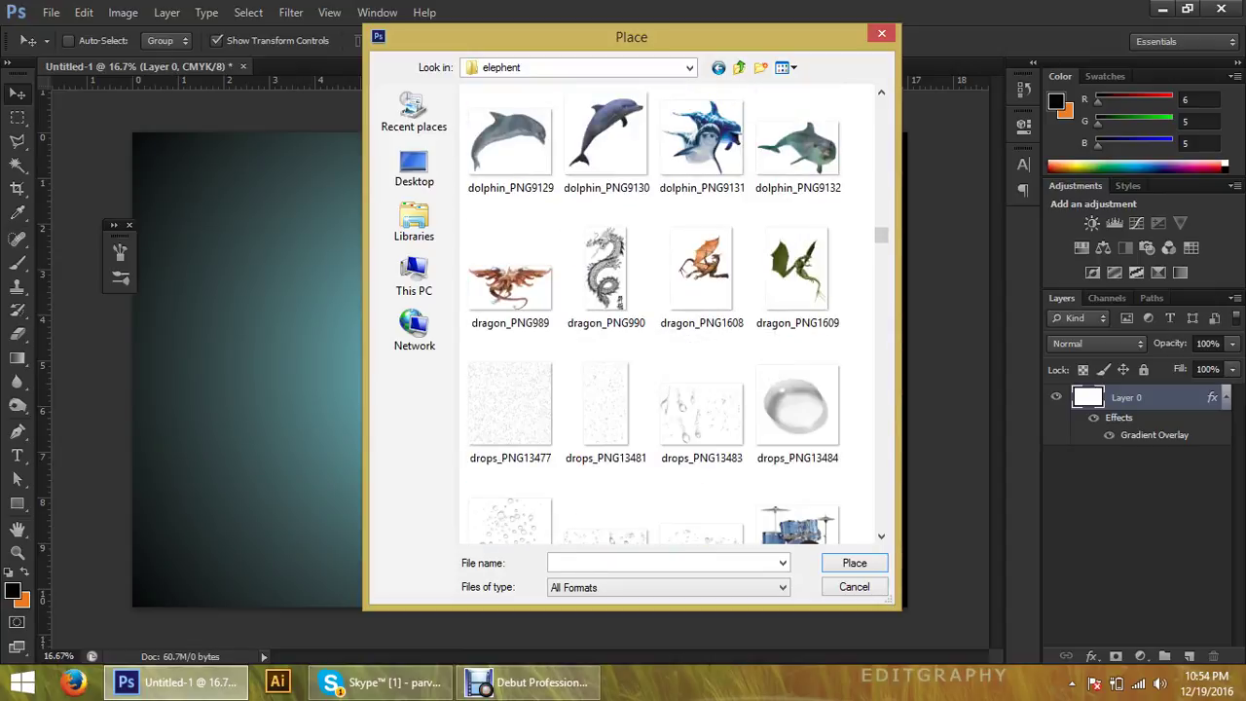
{"action": "scroll", "coordinate": [672, 321], "scroll_direction": "down", "scroll_amount": 3}
{"action": "scroll", "coordinate": [671, 321], "scroll_direction": "down", "scroll_amount": 4}
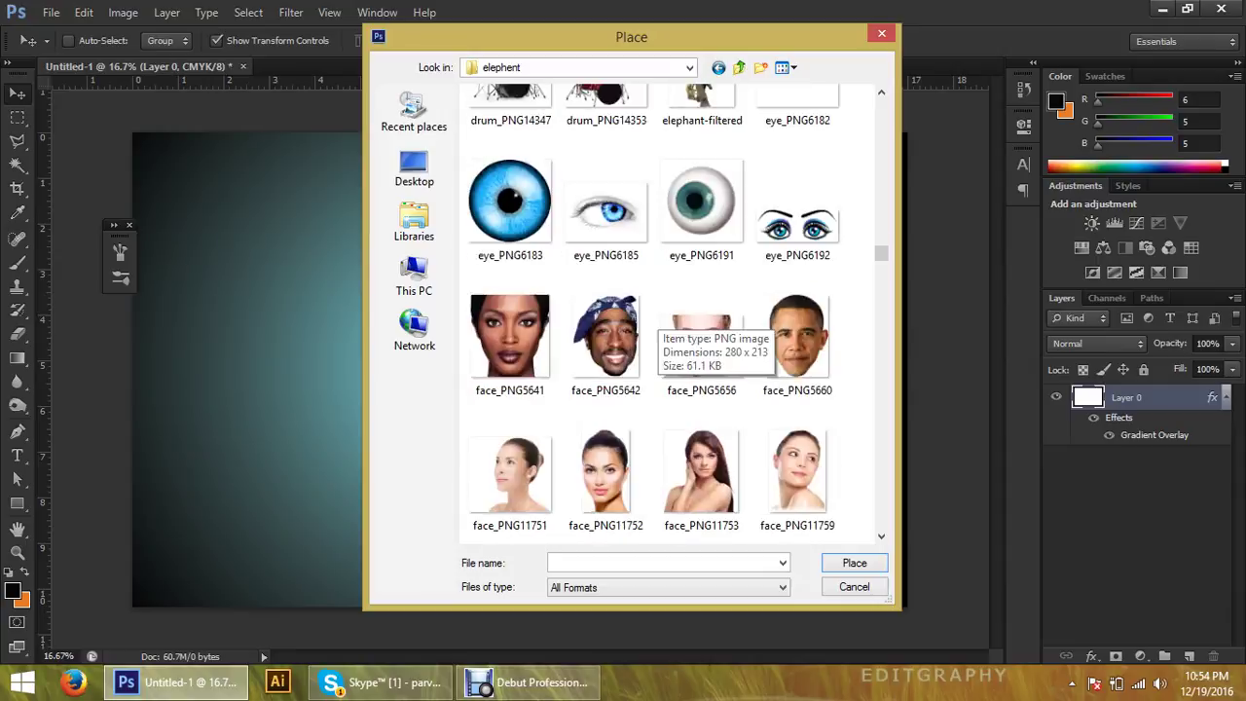
{"action": "scroll", "coordinate": [672, 321], "scroll_direction": "down", "scroll_amount": 4}
{"action": "scroll", "coordinate": [672, 322], "scroll_direction": "down", "scroll_amount": 2}
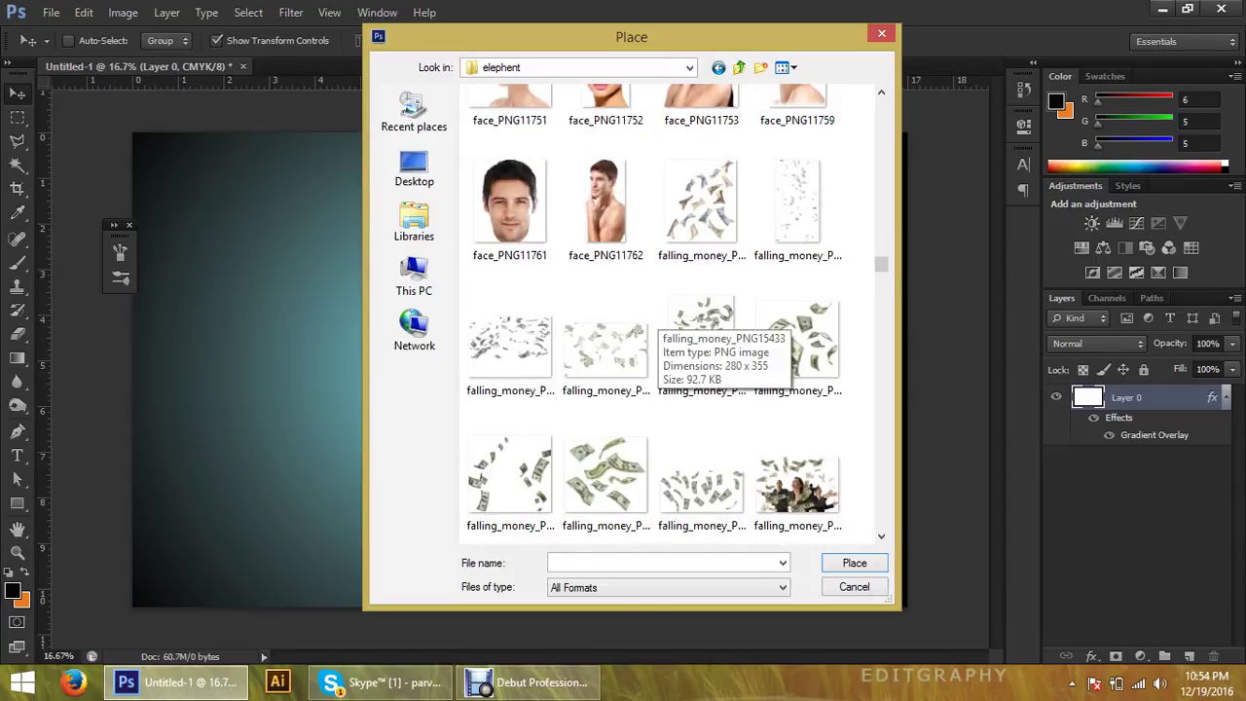
{"action": "scroll", "coordinate": [672, 321], "scroll_direction": "down", "scroll_amount": 3}
{"action": "scroll", "coordinate": [672, 321], "scroll_direction": "down", "scroll_amount": 2}
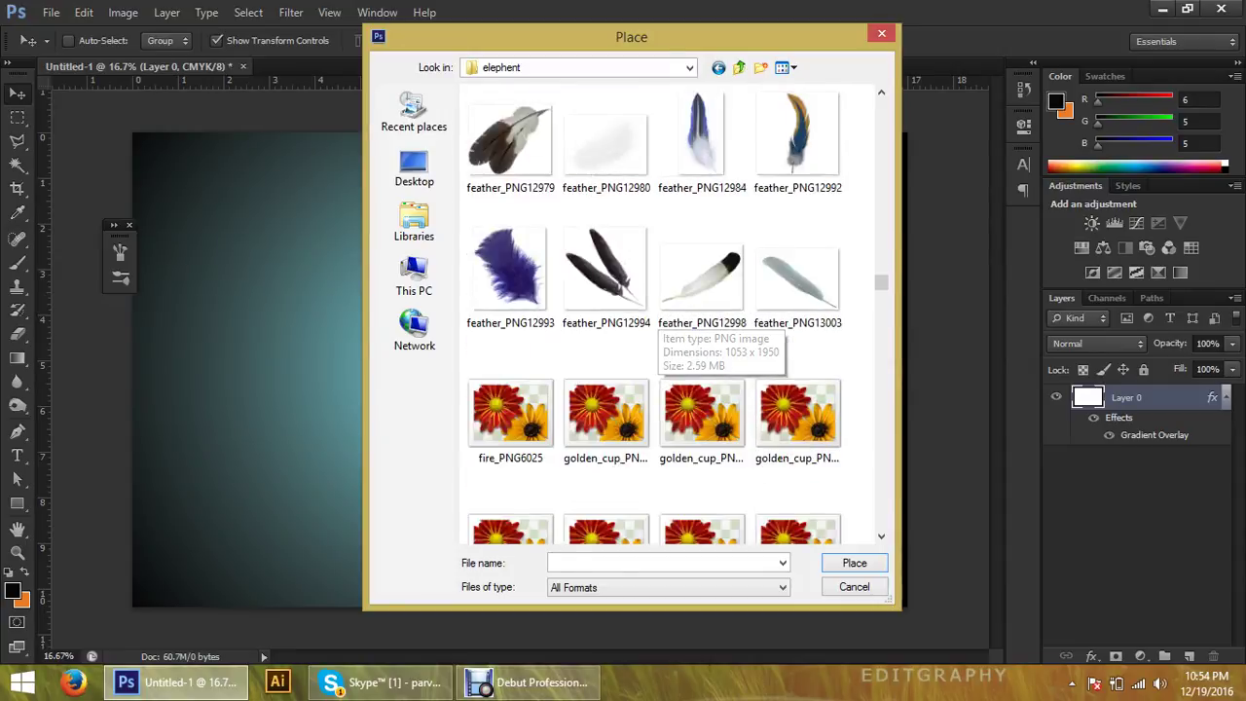
{"action": "scroll", "coordinate": [672, 321], "scroll_direction": "down", "scroll_amount": 3}
{"action": "scroll", "coordinate": [672, 321], "scroll_direction": "down", "scroll_amount": 3}
{"action": "scroll", "coordinate": [672, 321], "scroll_direction": "down", "scroll_amount": 2}
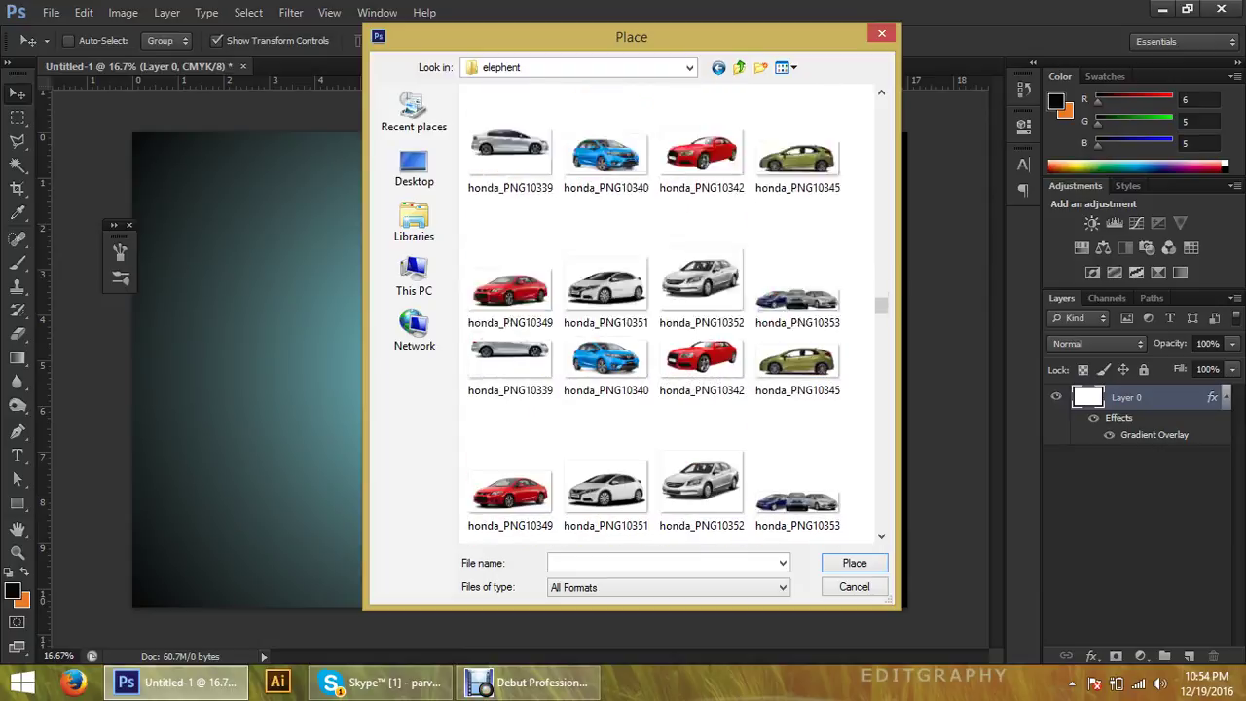
{"action": "scroll", "coordinate": [672, 322], "scroll_direction": "down", "scroll_amount": 1}
{"action": "scroll", "coordinate": [672, 321], "scroll_direction": "down", "scroll_amount": 2}
{"action": "scroll", "coordinate": [672, 321], "scroll_direction": "down", "scroll_amount": 2}
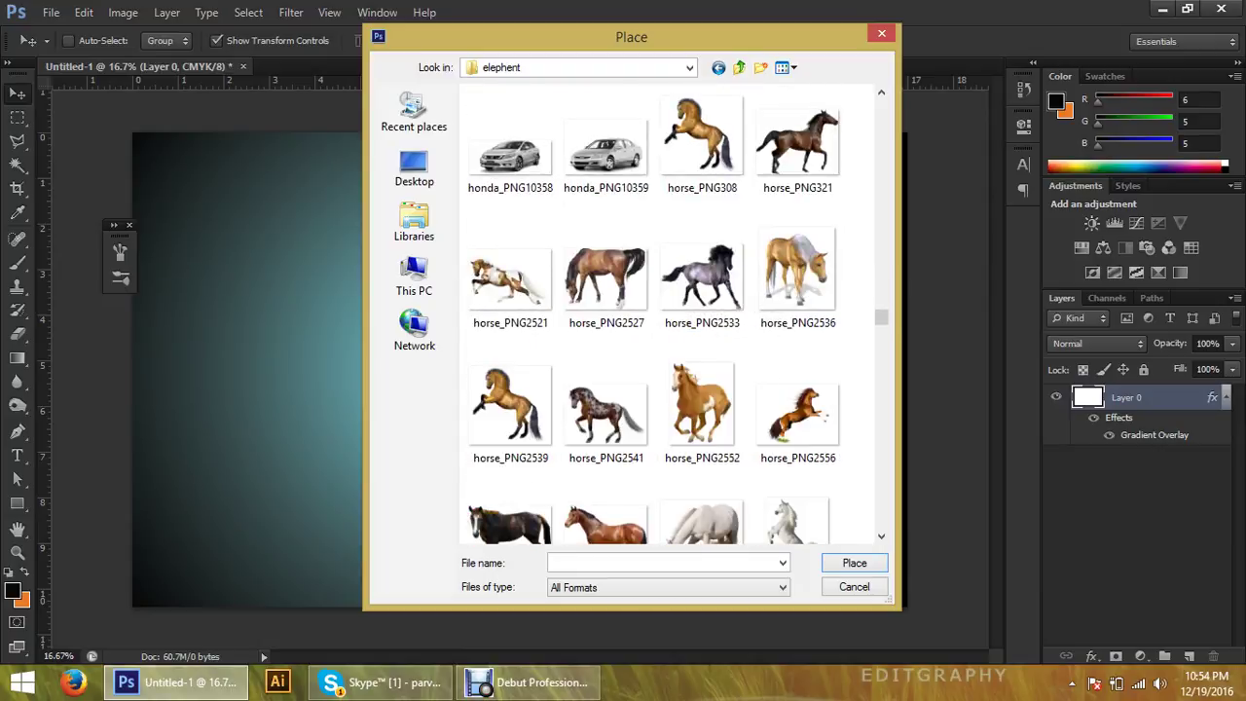
{"action": "scroll", "coordinate": [672, 321], "scroll_direction": "down", "scroll_amount": 3}
{"action": "scroll", "coordinate": [672, 321], "scroll_direction": "down", "scroll_amount": 2}
{"action": "scroll", "coordinate": [671, 321], "scroll_direction": "down", "scroll_amount": 2}
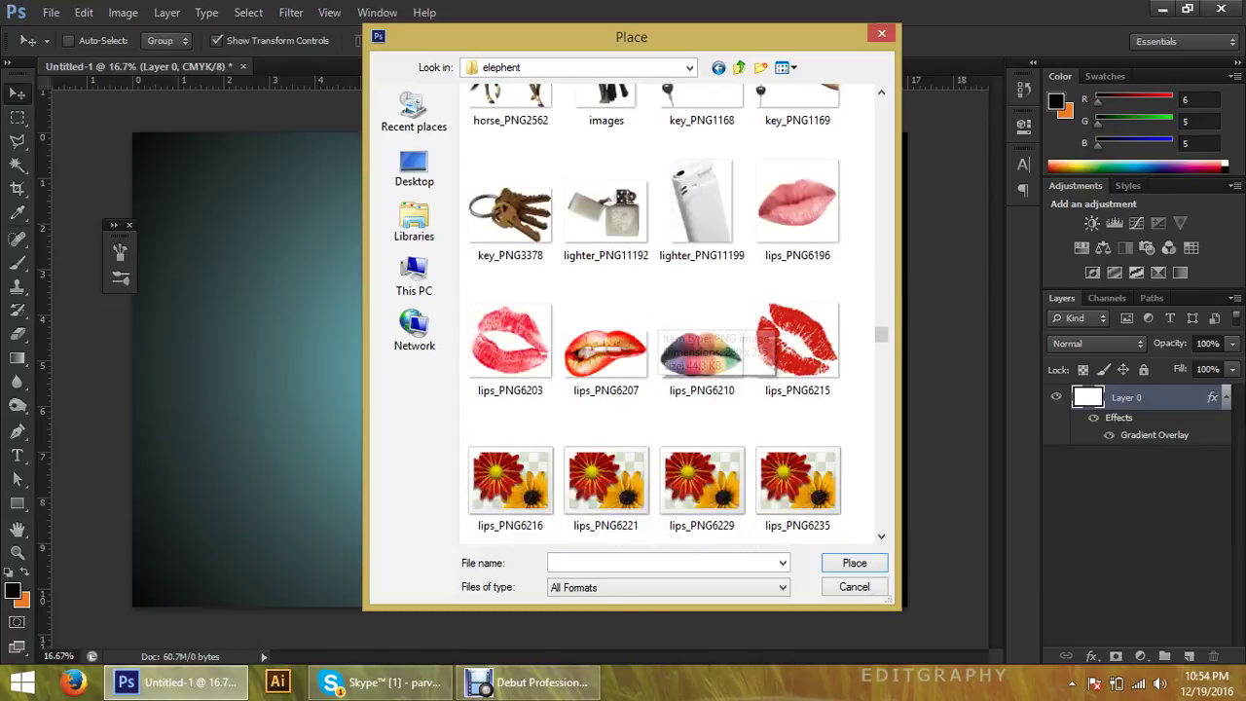
{"action": "scroll", "coordinate": [672, 321], "scroll_direction": "down", "scroll_amount": 3}
{"action": "scroll", "coordinate": [672, 321], "scroll_direction": "down", "scroll_amount": 3}
{"action": "scroll", "coordinate": [672, 321], "scroll_direction": "down", "scroll_amount": 3}
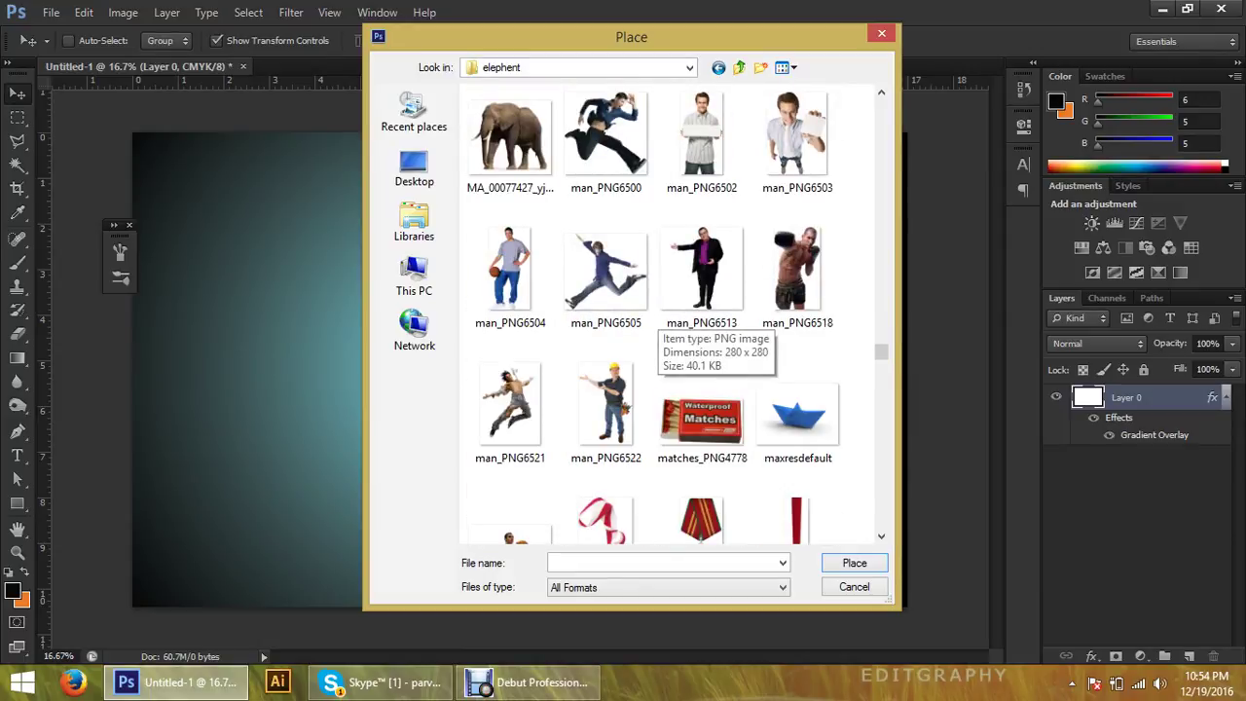
{"action": "left_click", "coordinate": [510, 409]}
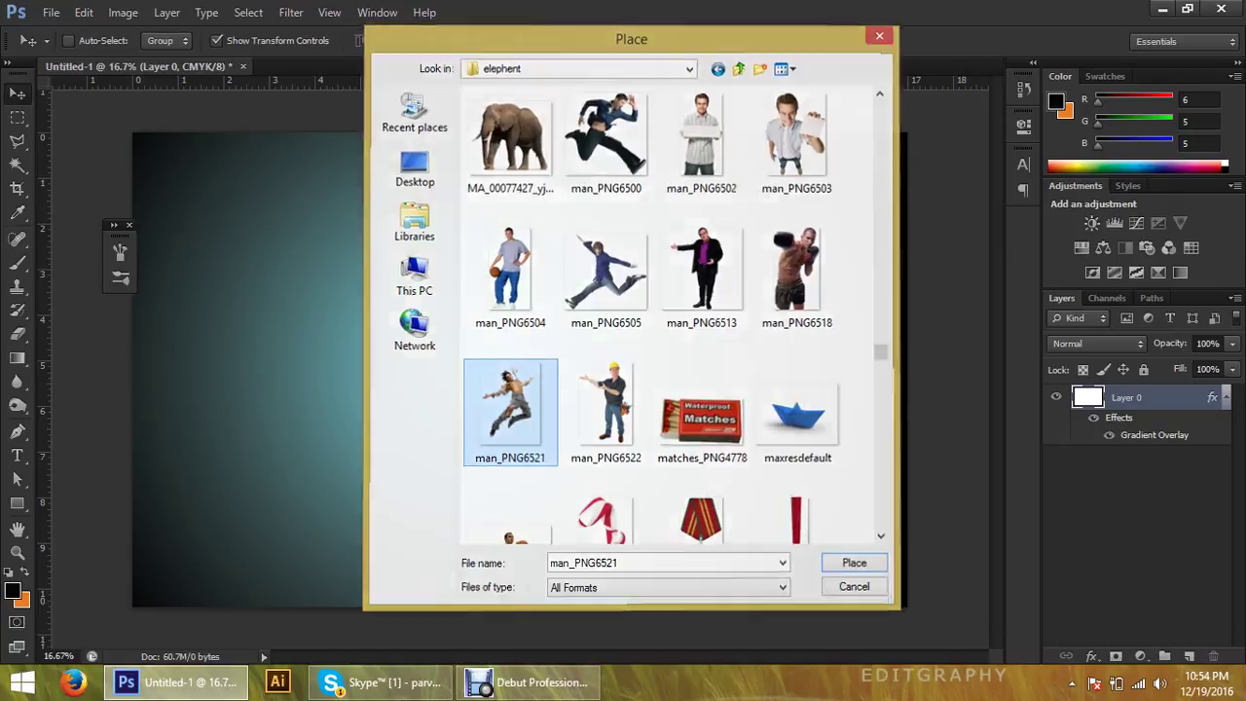
Place man_PNG6521 and enlarge it to roughly double size, nearly full canvas height
{"action": "double_click", "coordinate": [468, 366]}
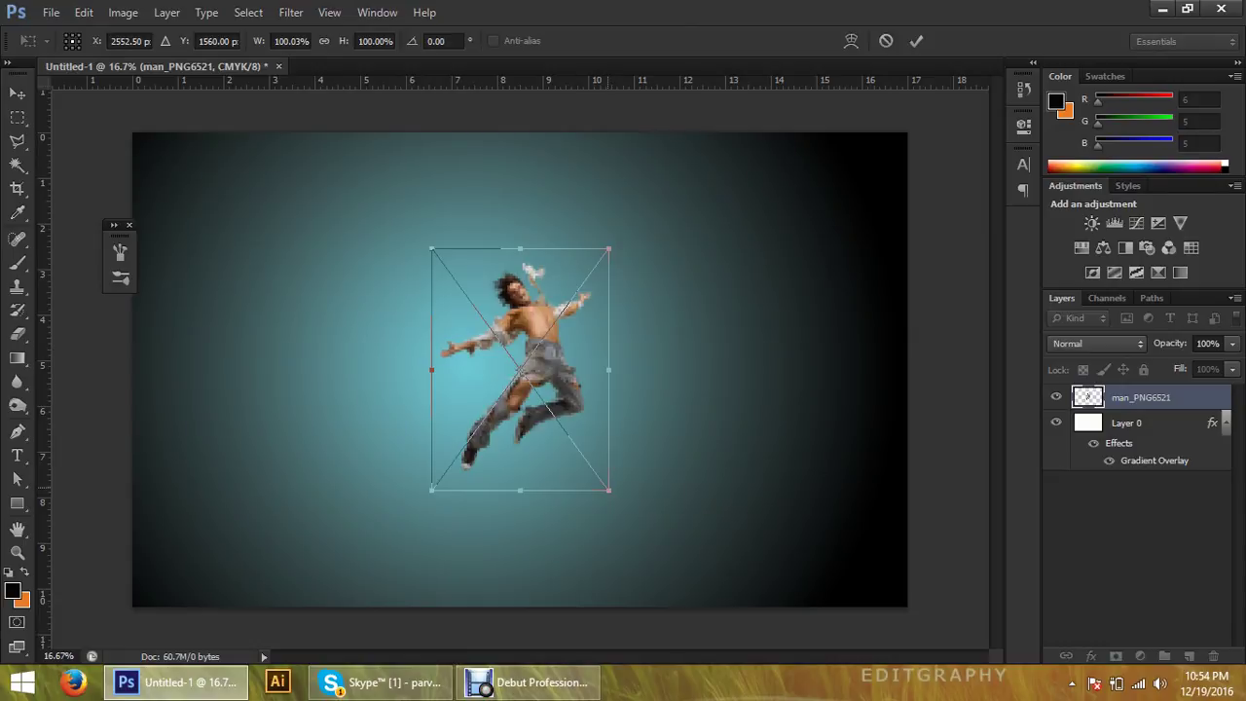
{"action": "mouse_move", "coordinate": [608, 490]}
{"action": "left_mouse_down"}
{"action": "mouse_move", "coordinate": [717, 638]}
{"action": "mouse_move", "coordinate": [765, 606]}
{"action": "left_mouse_up"}
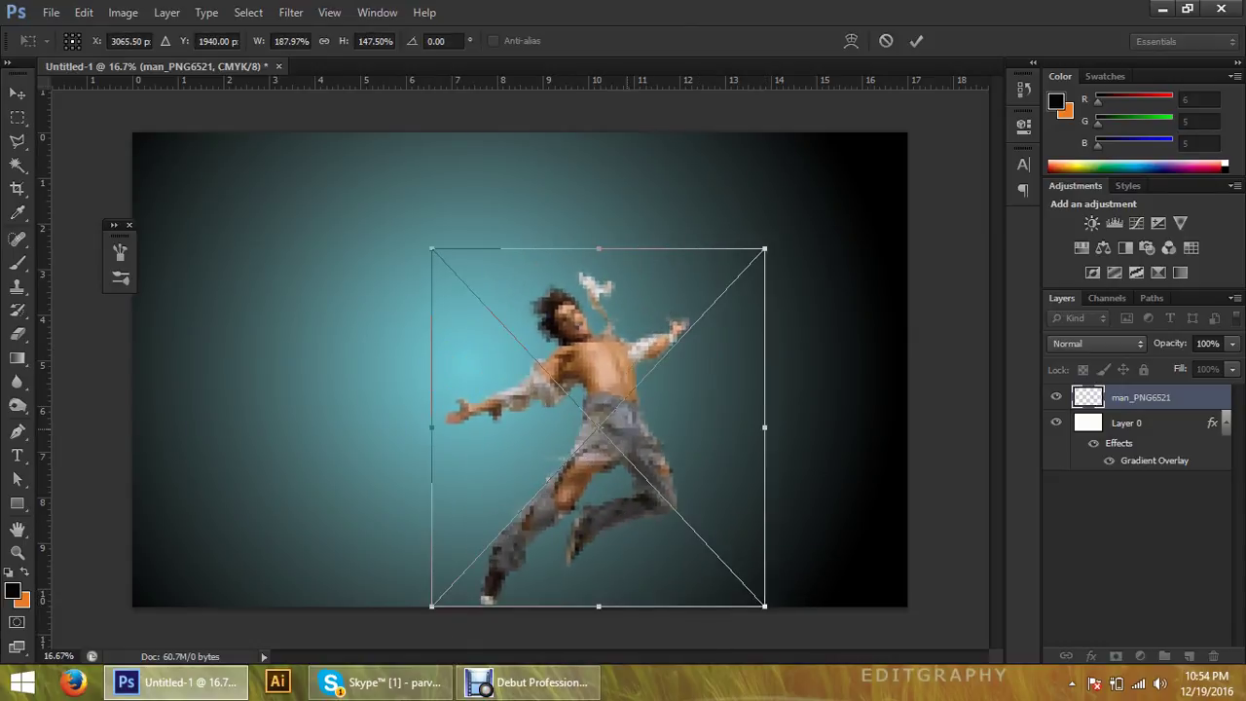
{"action": "left_click_drag", "start_coordinate": [638, 380], "coordinate": [577, 370]}
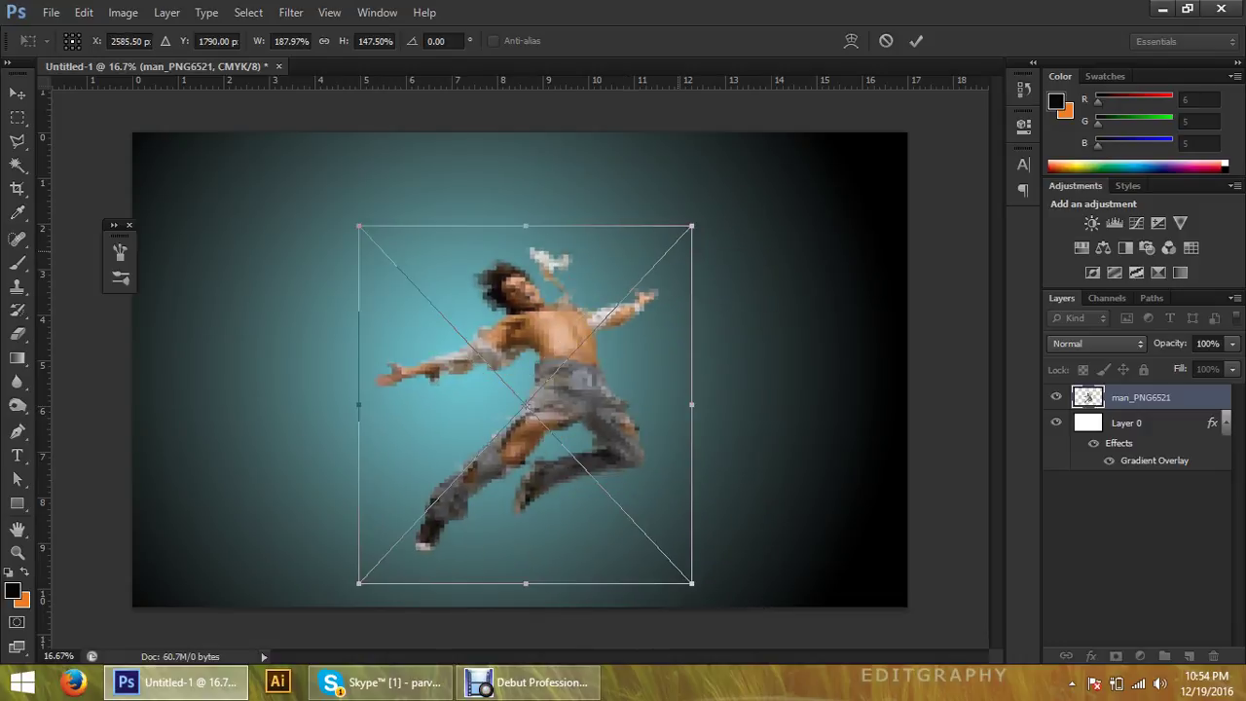
{"action": "left_click_drag", "start_coordinate": [691, 226], "coordinate": [670, 132]}
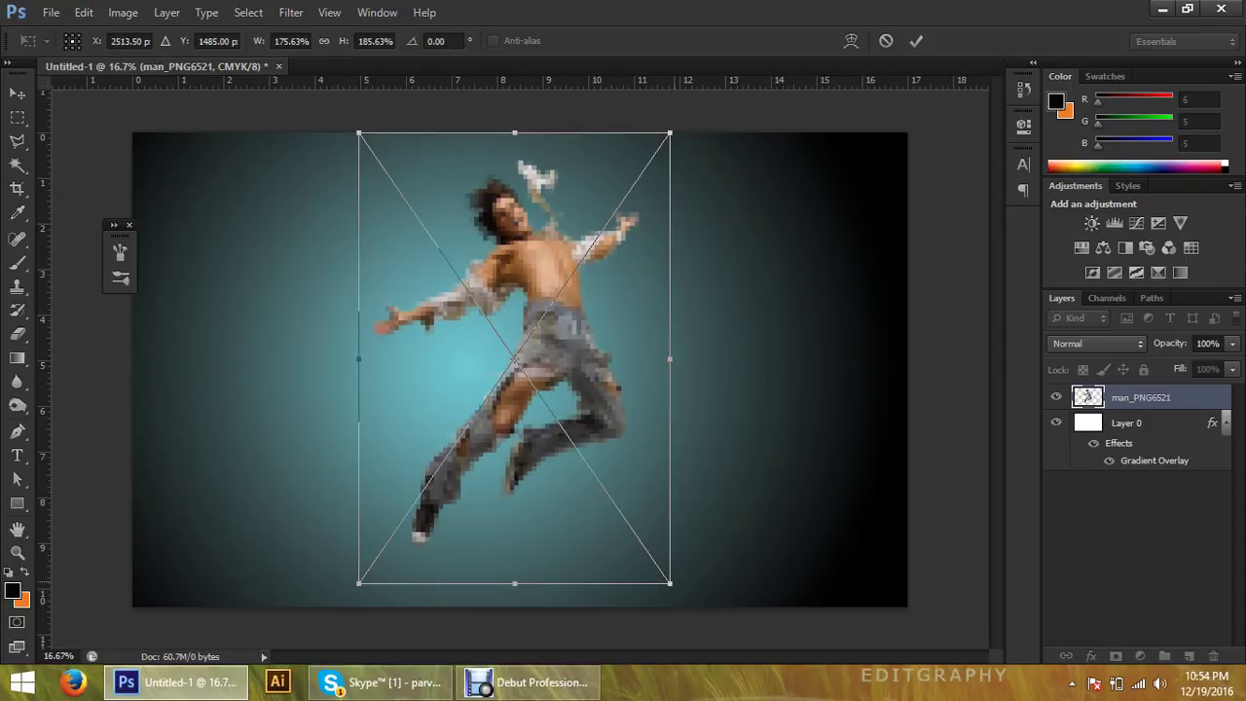
{"action": "left_click_drag", "start_coordinate": [669, 583], "coordinate": [696, 619]}
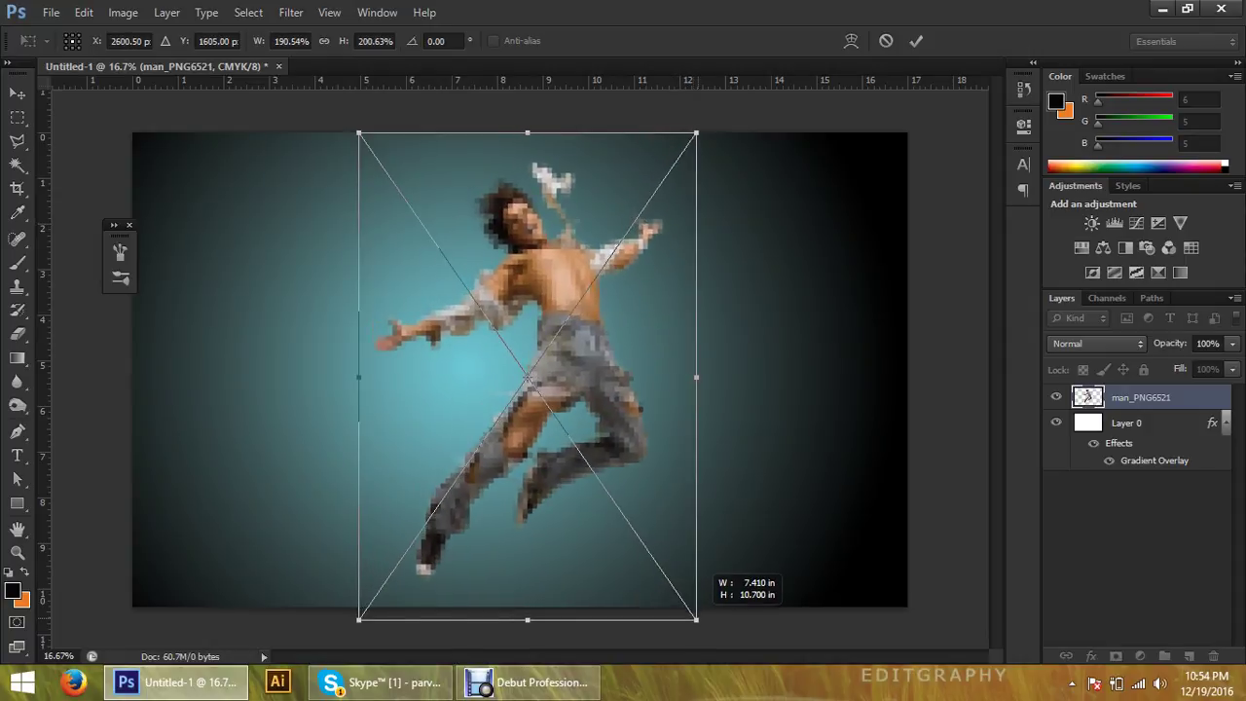
{"action": "key", "text": "Return"}
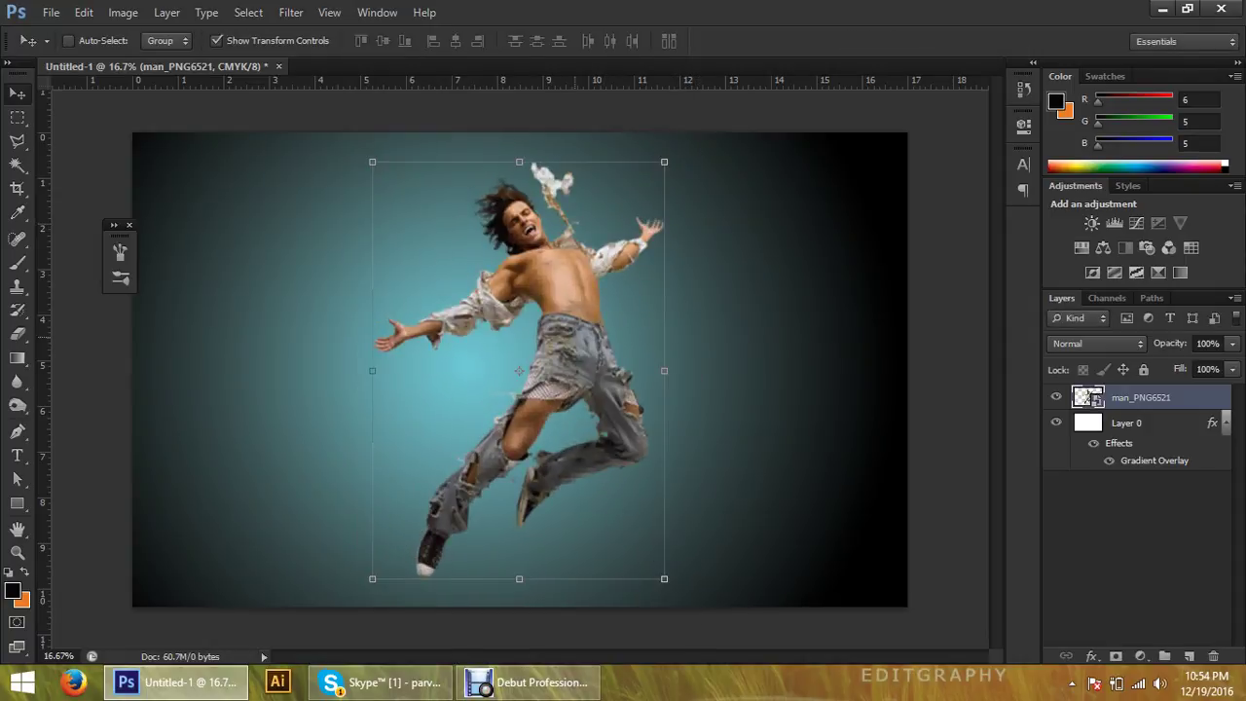
Reposition the man_PNG6521 layer slightly left over the teal glow
{"action": "left_click_drag", "start_coordinate": [587, 293], "coordinate": [536, 301]}
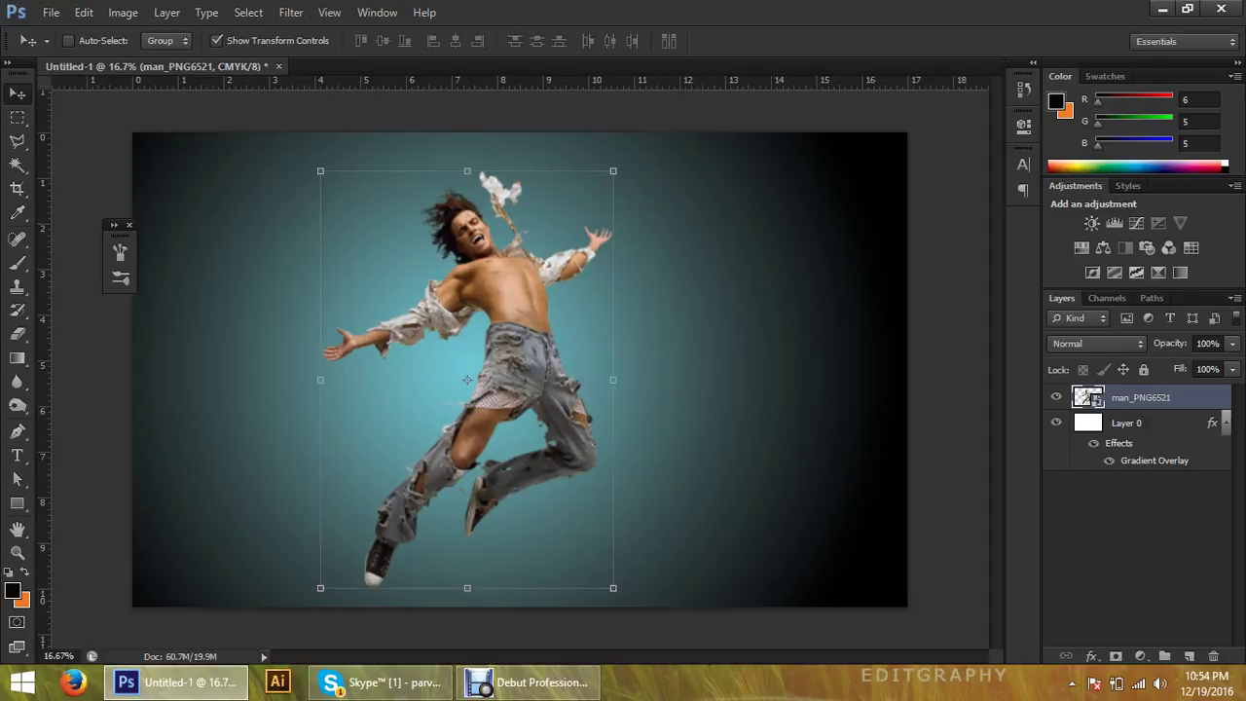
{"action": "left_click", "coordinate": [218, 40]}
{"action": "right_click", "coordinate": [485, 275]}
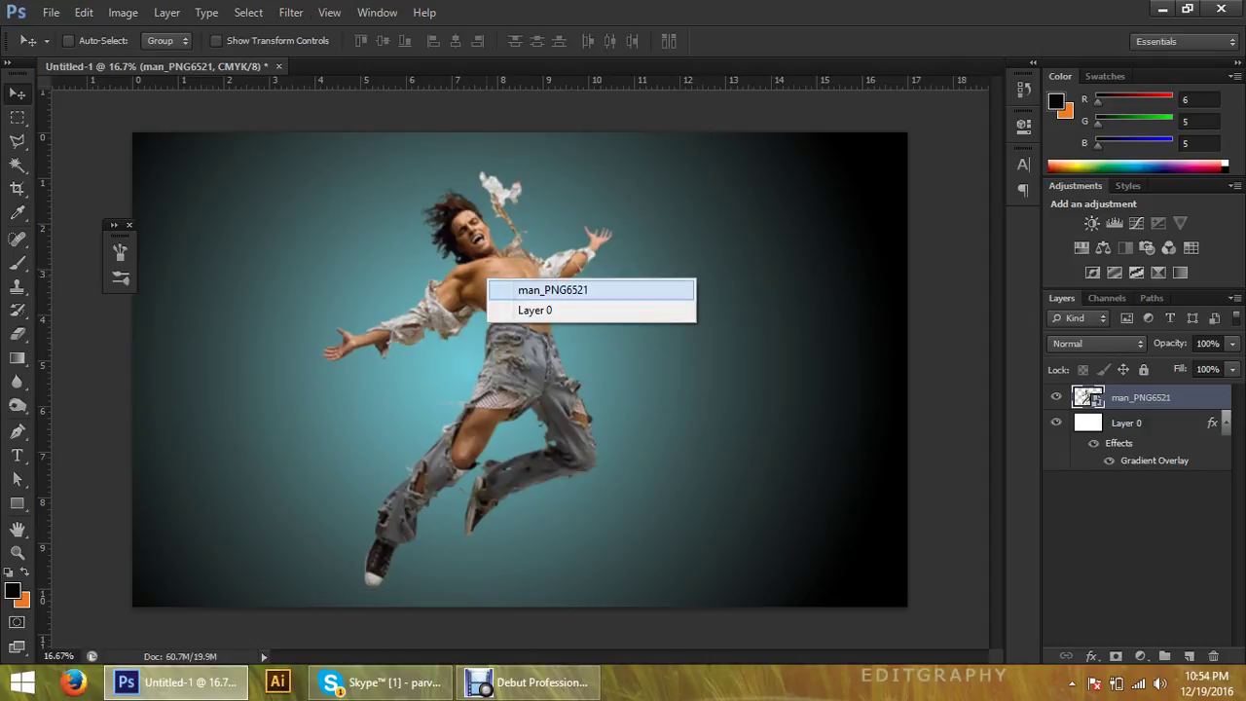
{"action": "left_click", "coordinate": [545, 286]}
{"action": "mouse_move", "coordinate": [525, 239]}
{"action": "left_mouse_down"}
{"action": "mouse_move", "coordinate": [543, 235]}
{"action": "mouse_move", "coordinate": [523, 240]}
{"action": "left_mouse_up"}
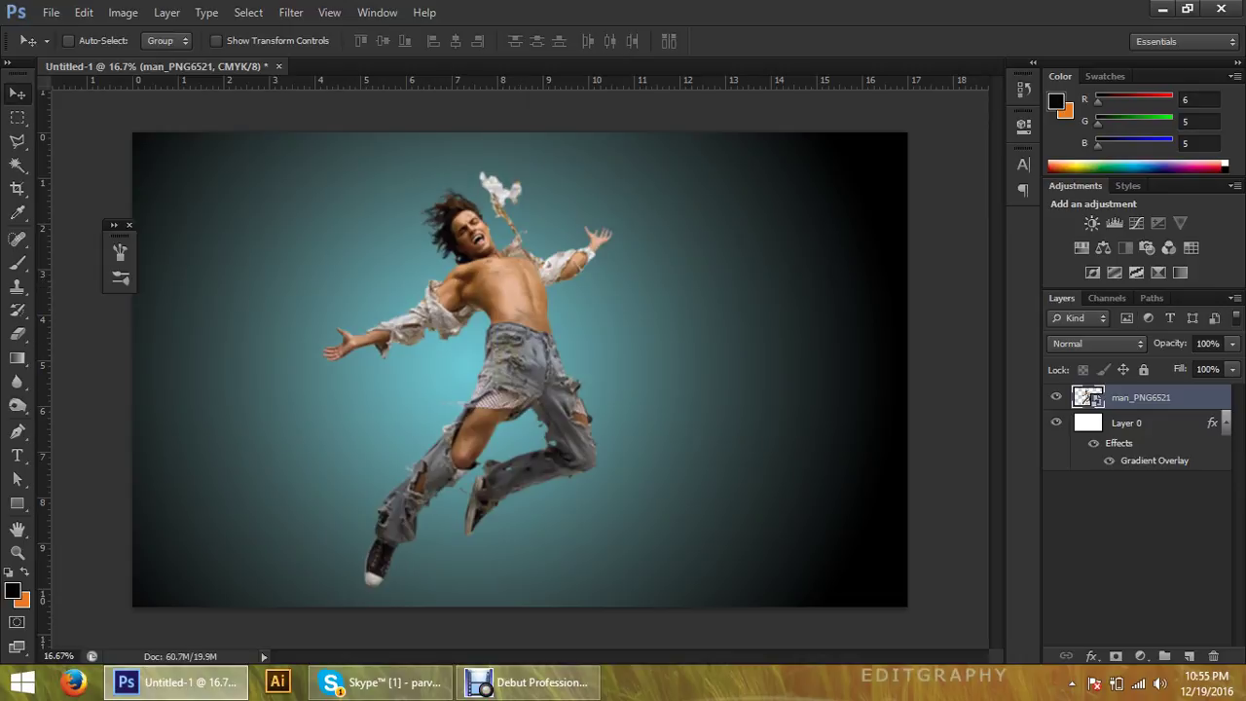
Place swirl light image 29 from the Image retouch > lighting source folder
{"action": "left_click", "coordinate": [51, 12]}
{"action": "left_click", "coordinate": [58, 309]}
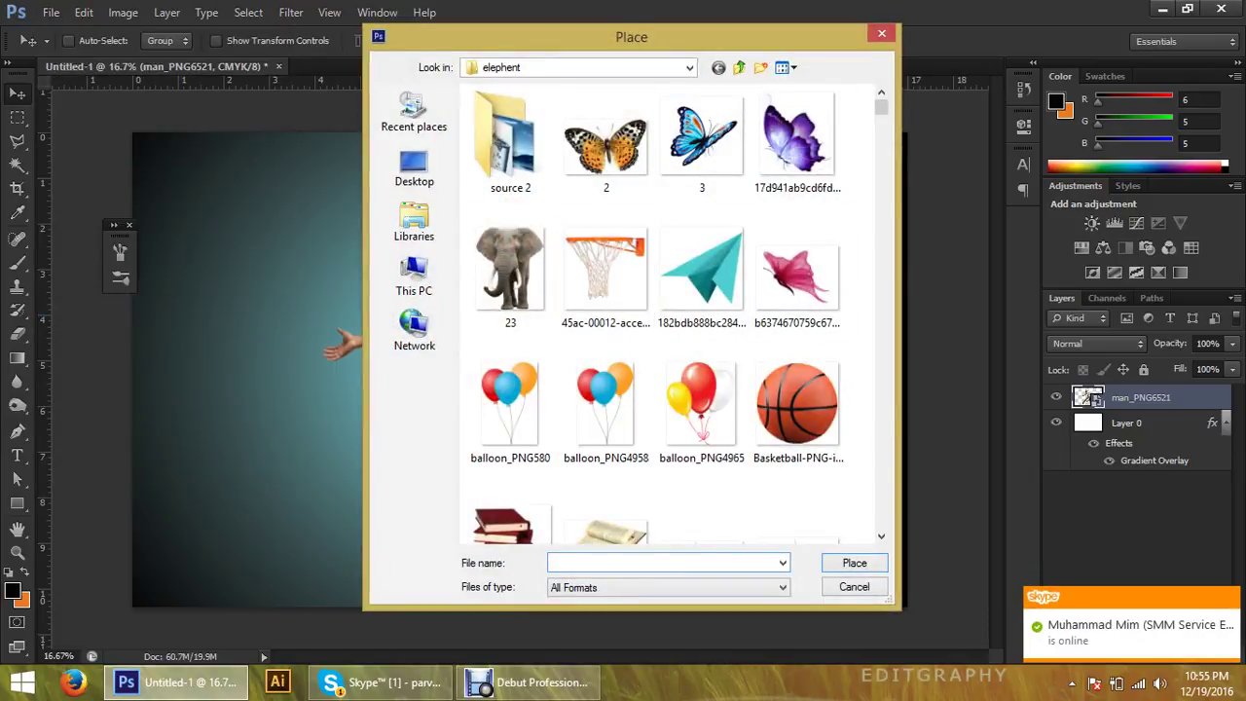
{"action": "left_click", "coordinate": [740, 68]}
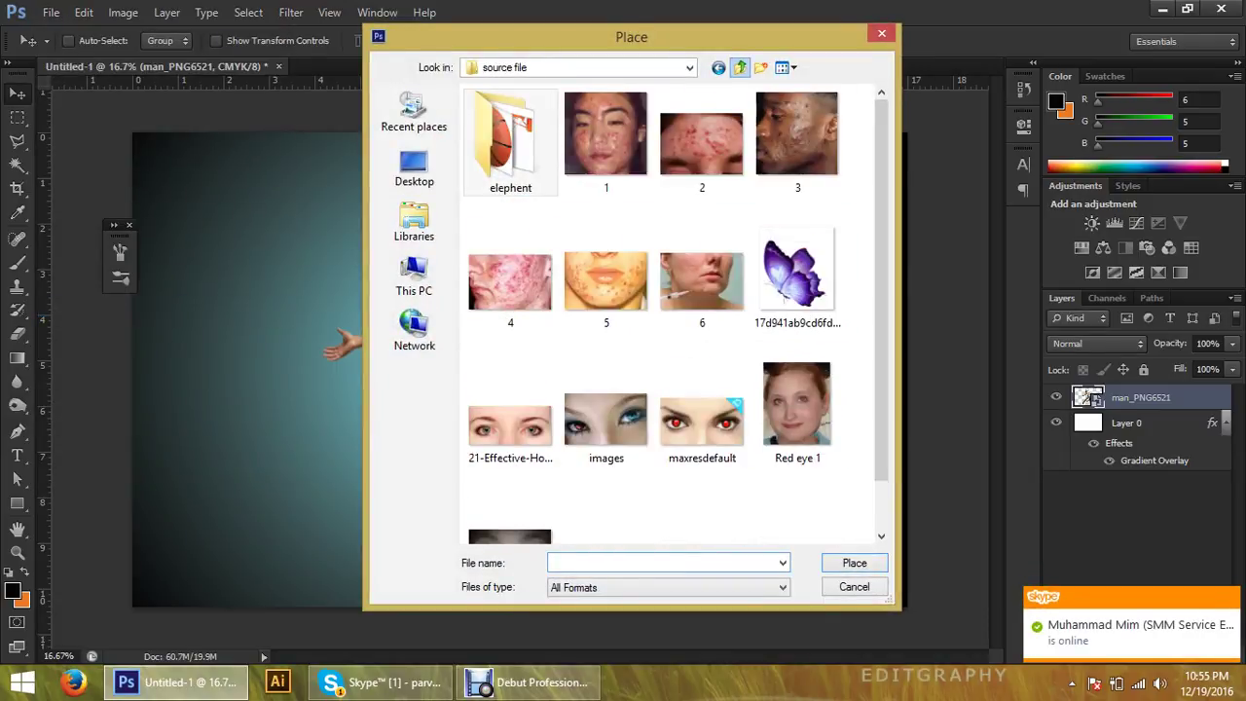
{"action": "left_click", "coordinate": [740, 67]}
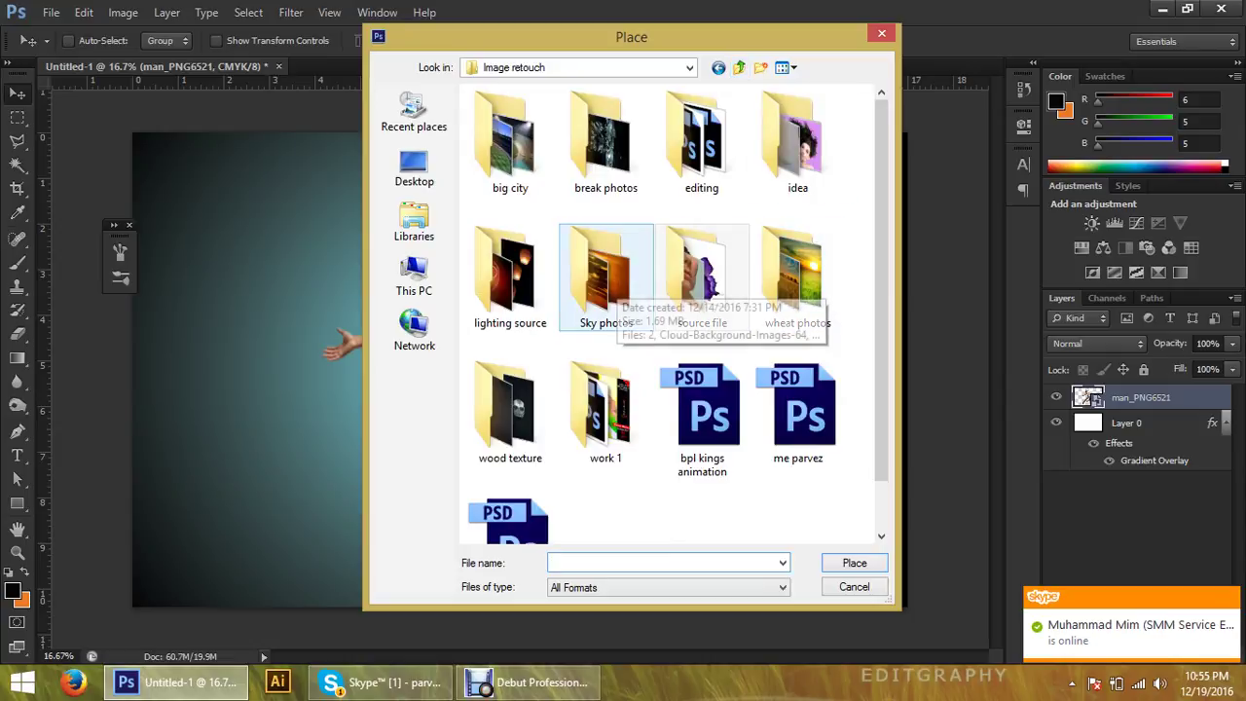
{"action": "double_click", "coordinate": [510, 278]}
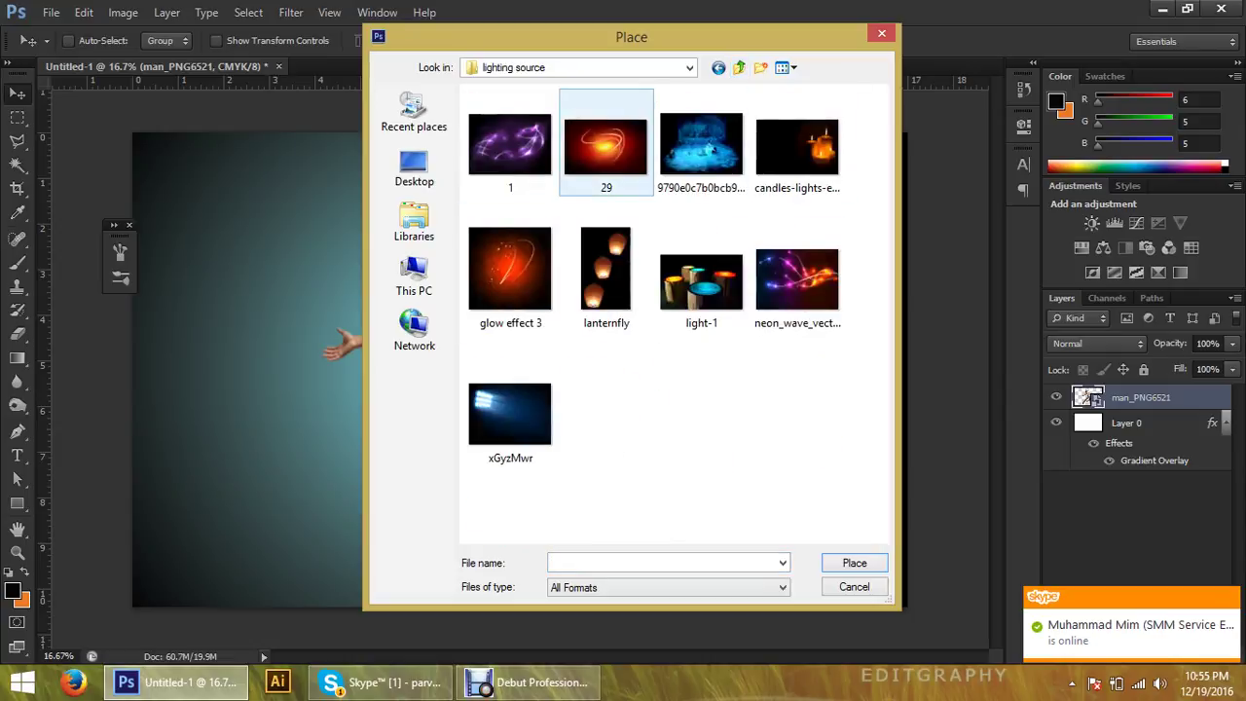
{"action": "double_click", "coordinate": [605, 146]}
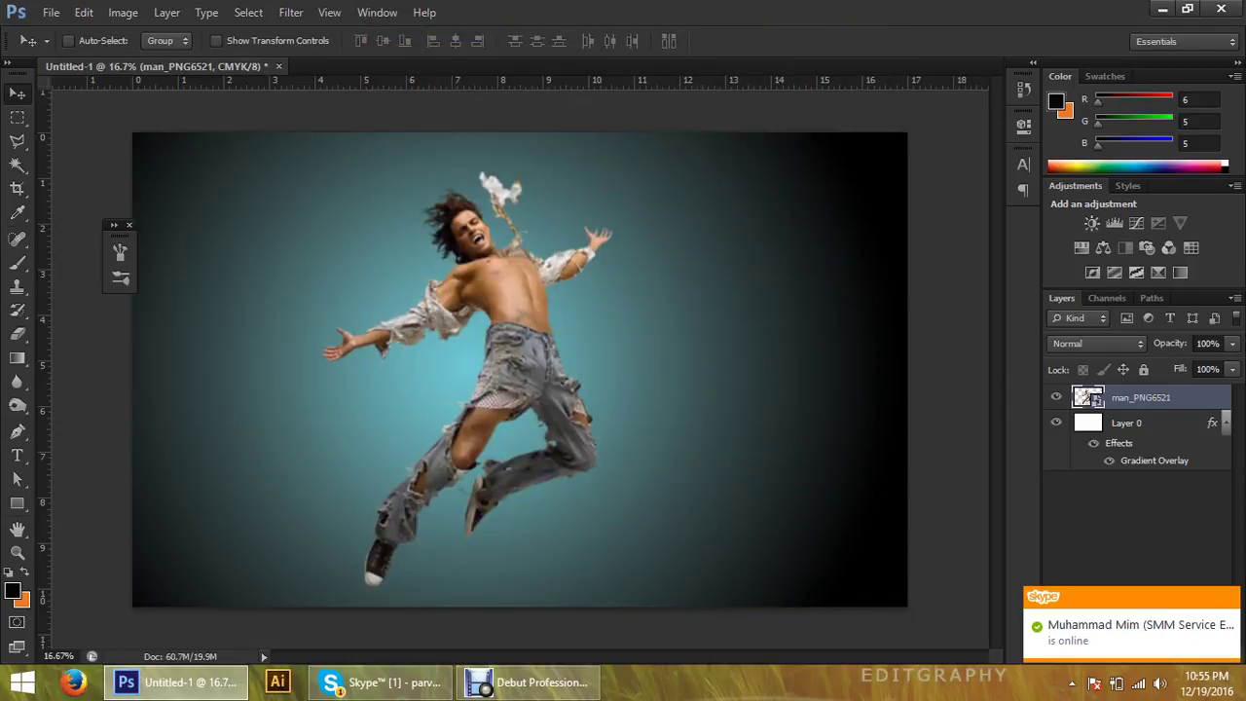
Commit image 29, blend it in Lighten mode, and position the glow on the man's thigh
{"action": "left_click", "coordinate": [916, 41]}
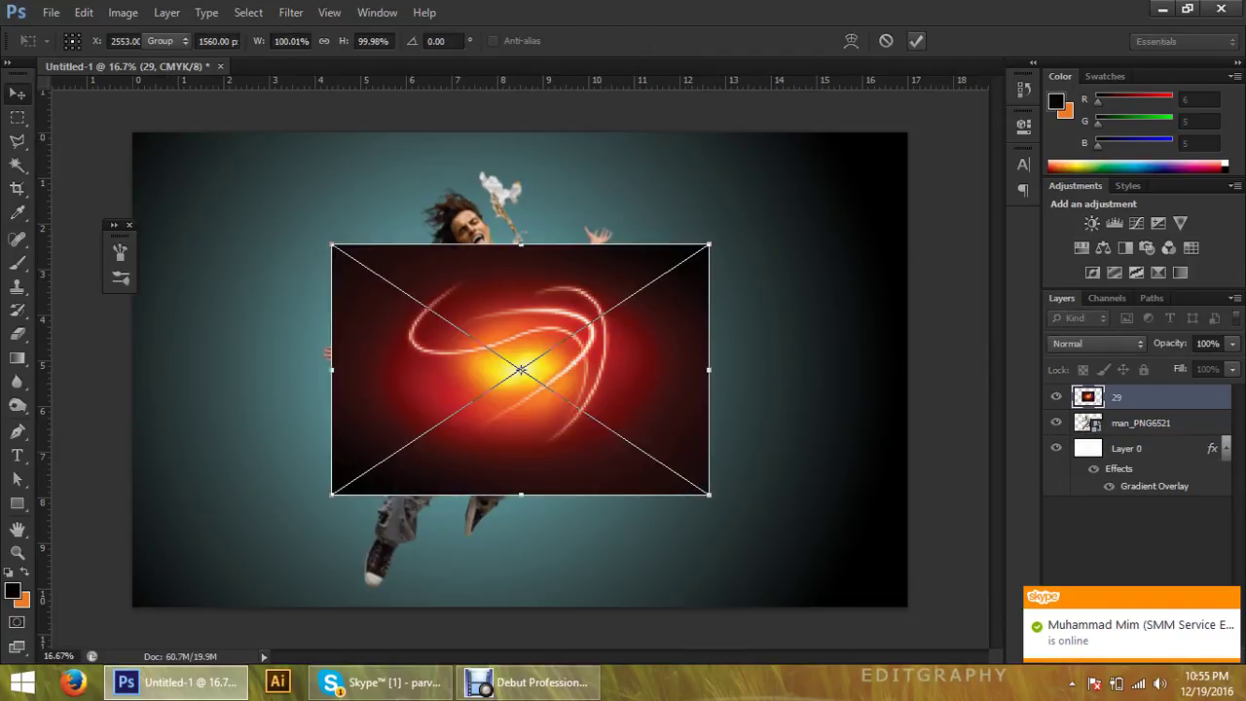
{"action": "left_click", "coordinate": [1098, 343]}
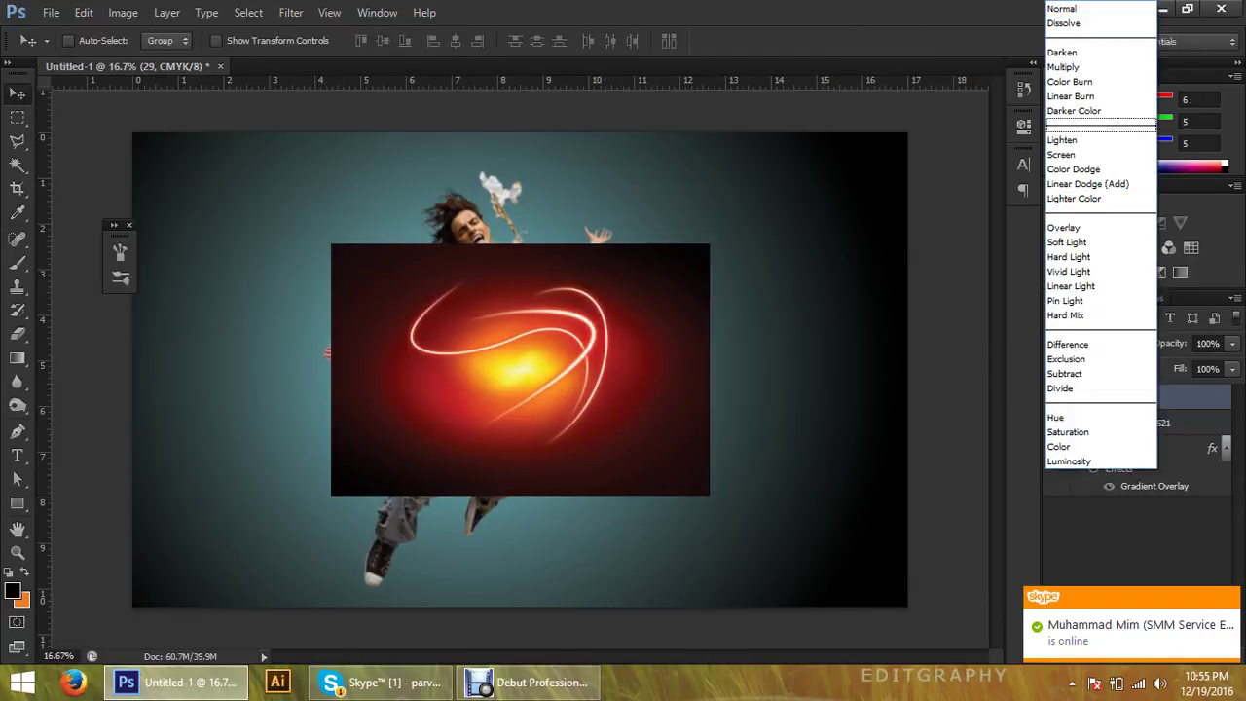
{"action": "left_click", "coordinate": [1071, 133]}
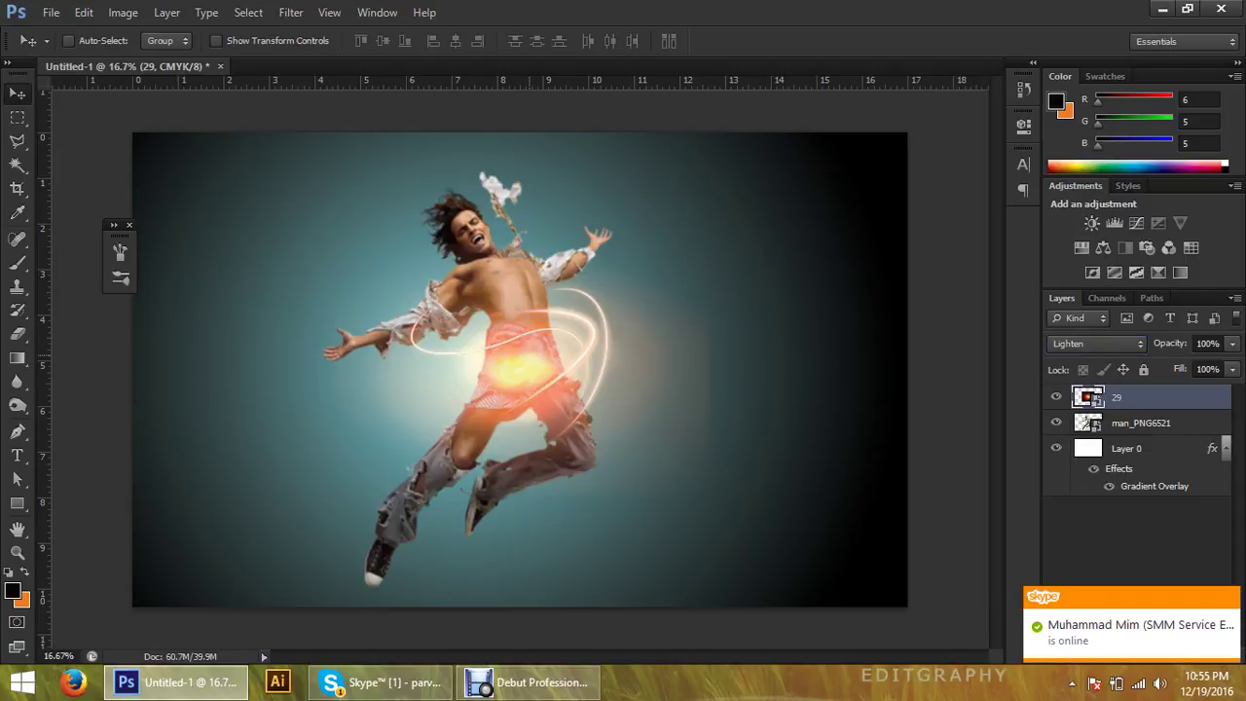
{"action": "mouse_move", "coordinate": [545, 304]}
{"action": "left_mouse_down"}
{"action": "mouse_move", "coordinate": [428, 435]}
{"action": "mouse_move", "coordinate": [404, 539]}
{"action": "left_mouse_up"}
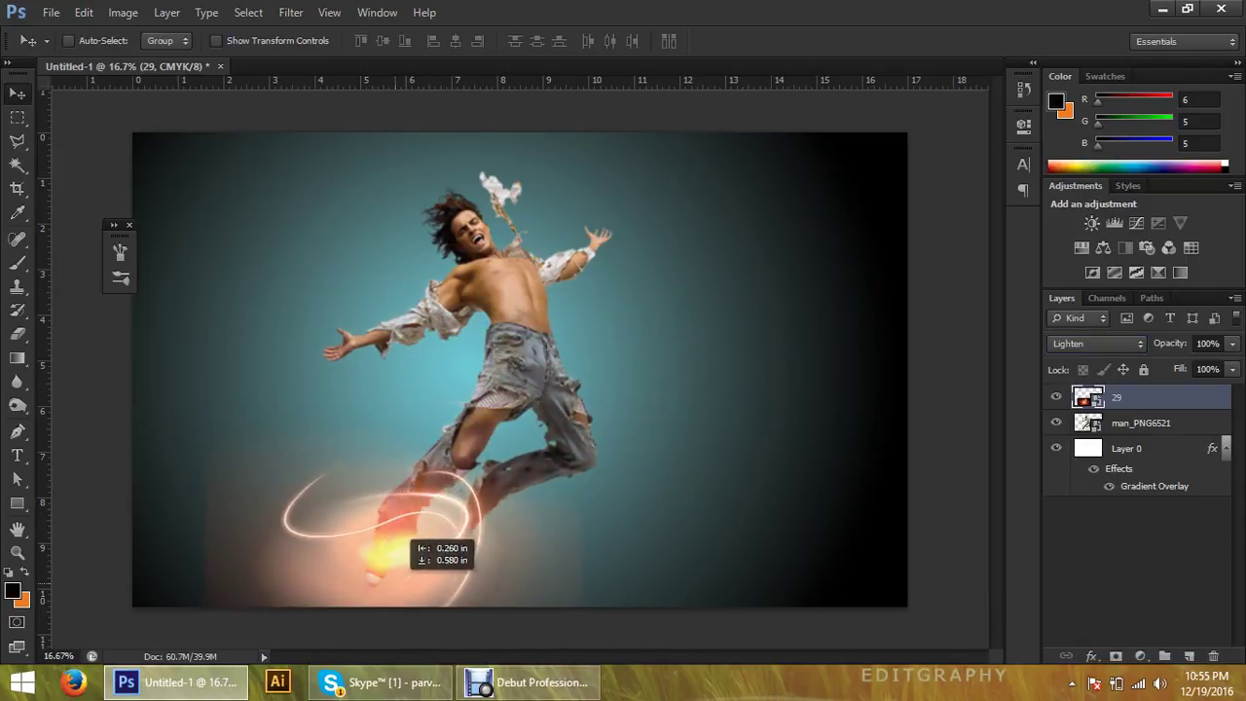
{"action": "left_click_drag", "start_coordinate": [404, 538], "coordinate": [448, 431]}
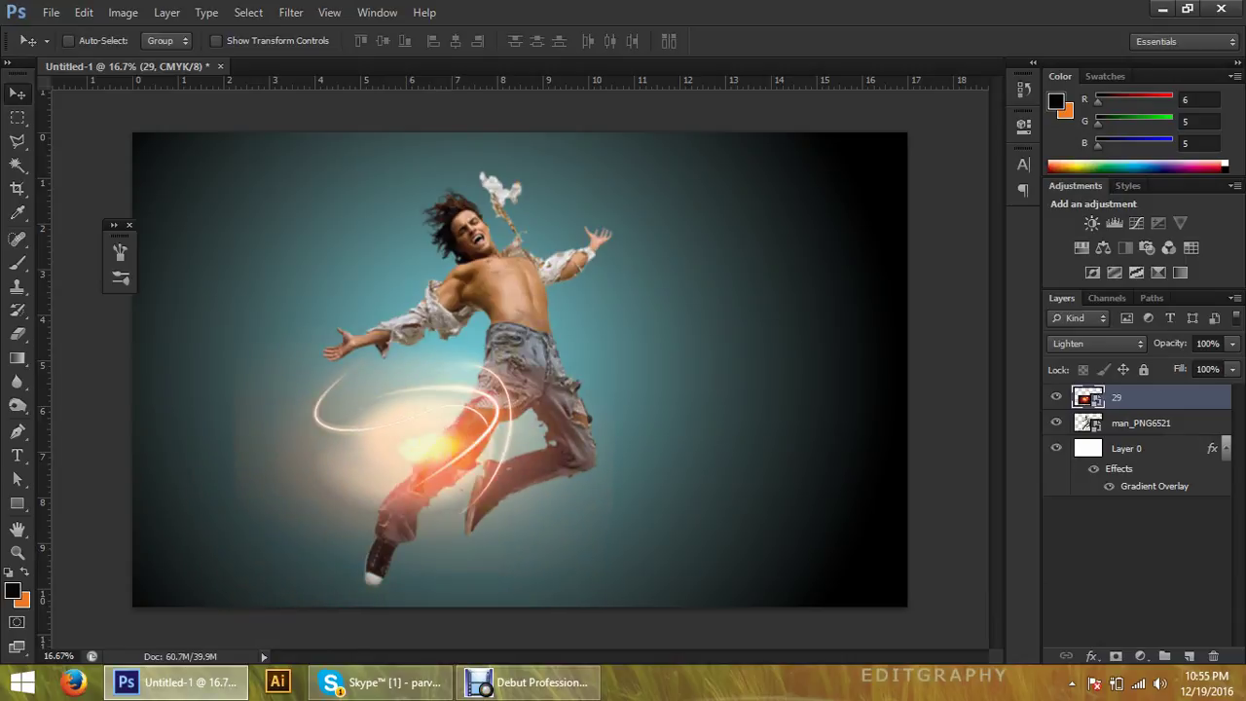
{"action": "left_click", "coordinate": [290, 12]}
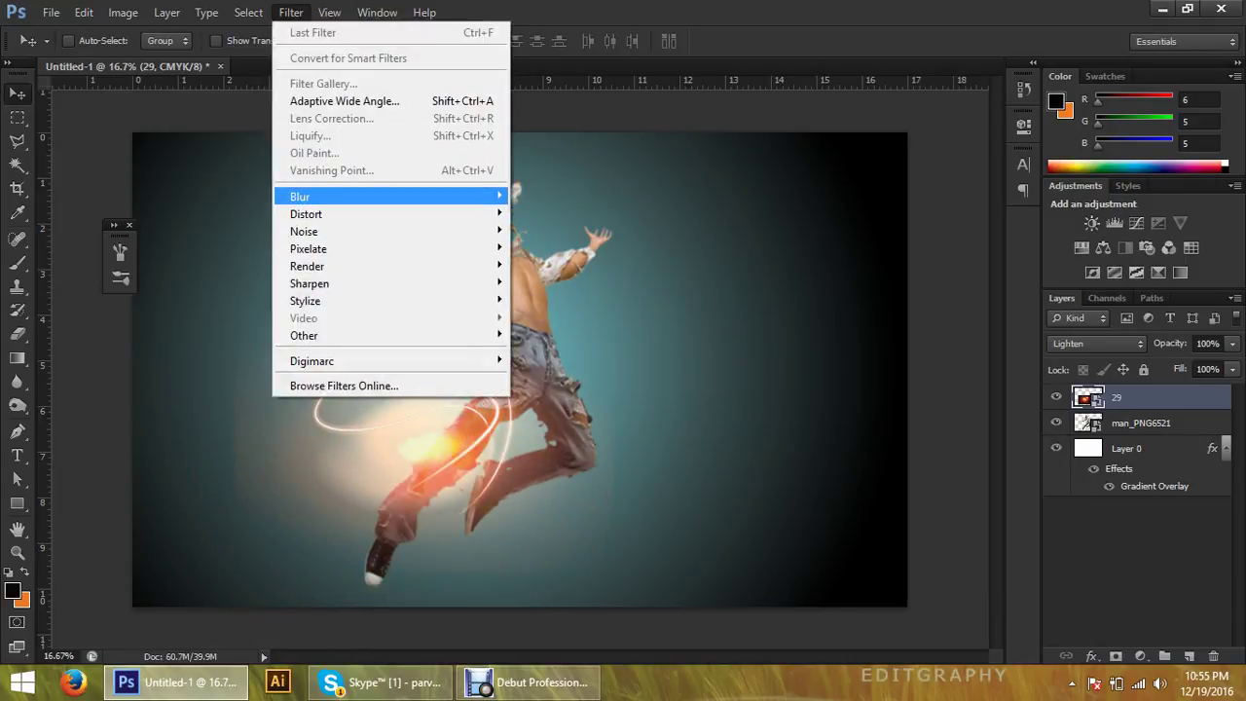
{"action": "mouse_move", "coordinate": [387, 196]}
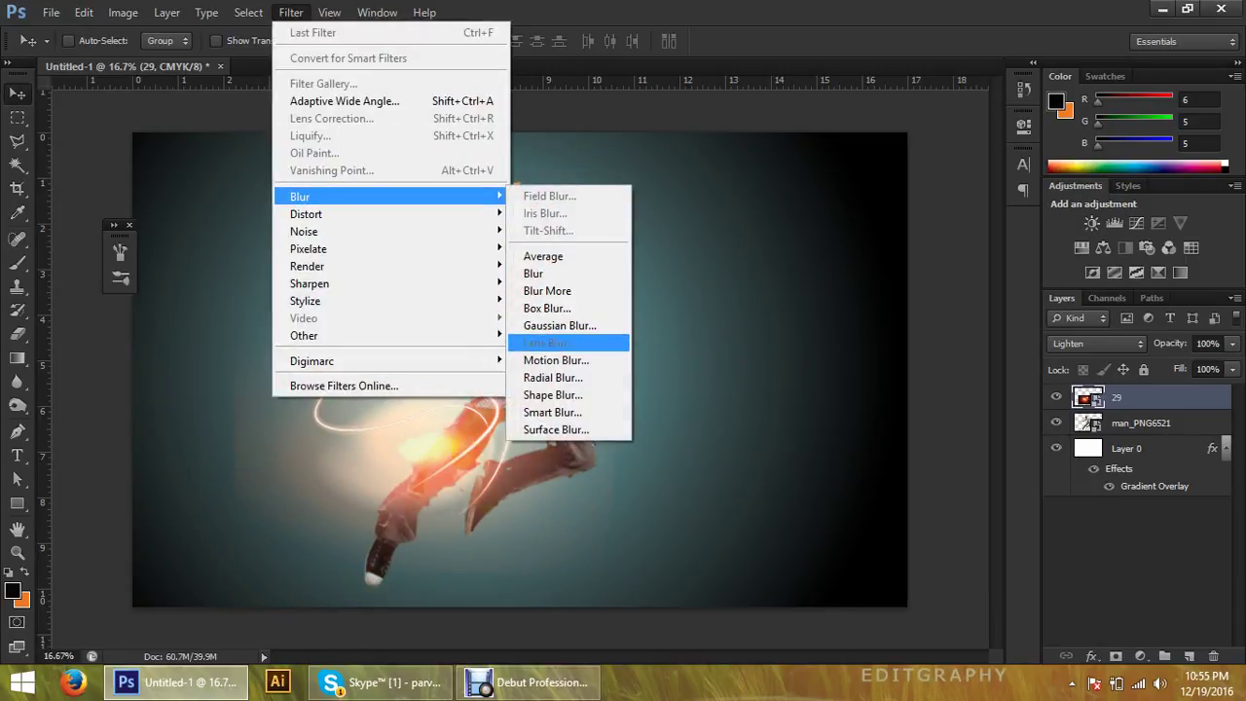
Blur the swirl glow with a Gaussian Blur of radius 11.2
{"action": "left_click", "coordinate": [560, 325]}
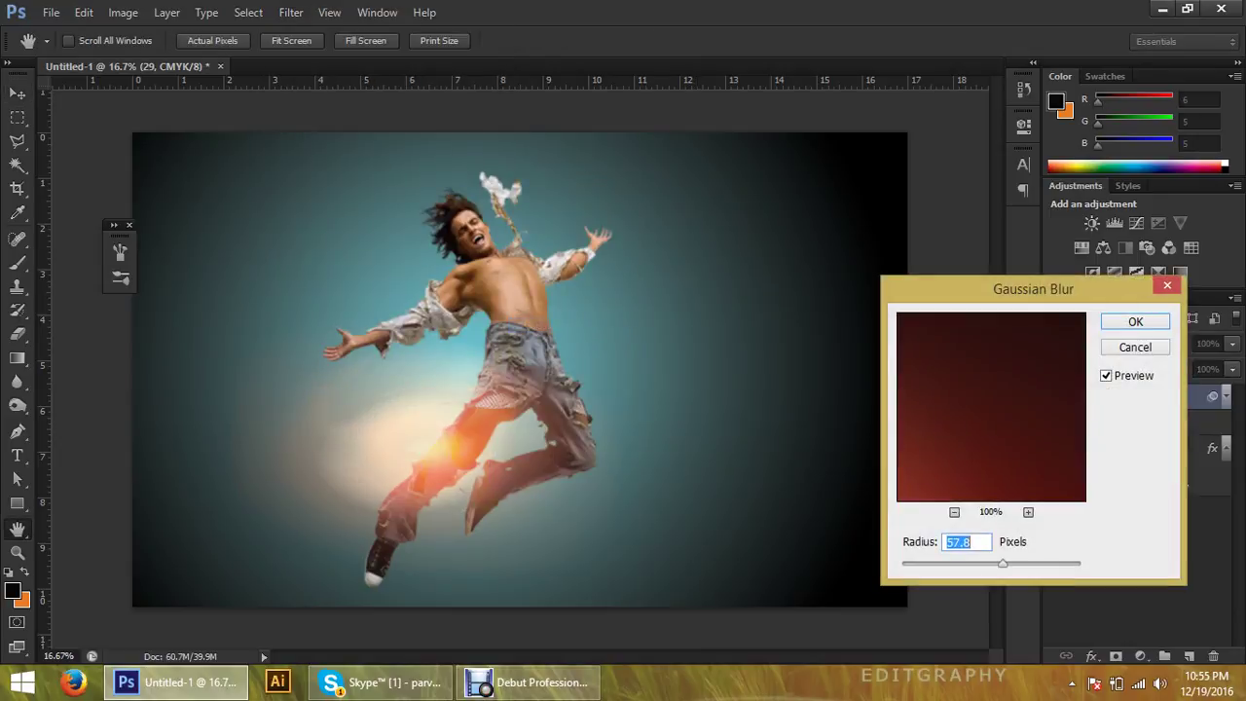
{"action": "type", "text": "4.3"}
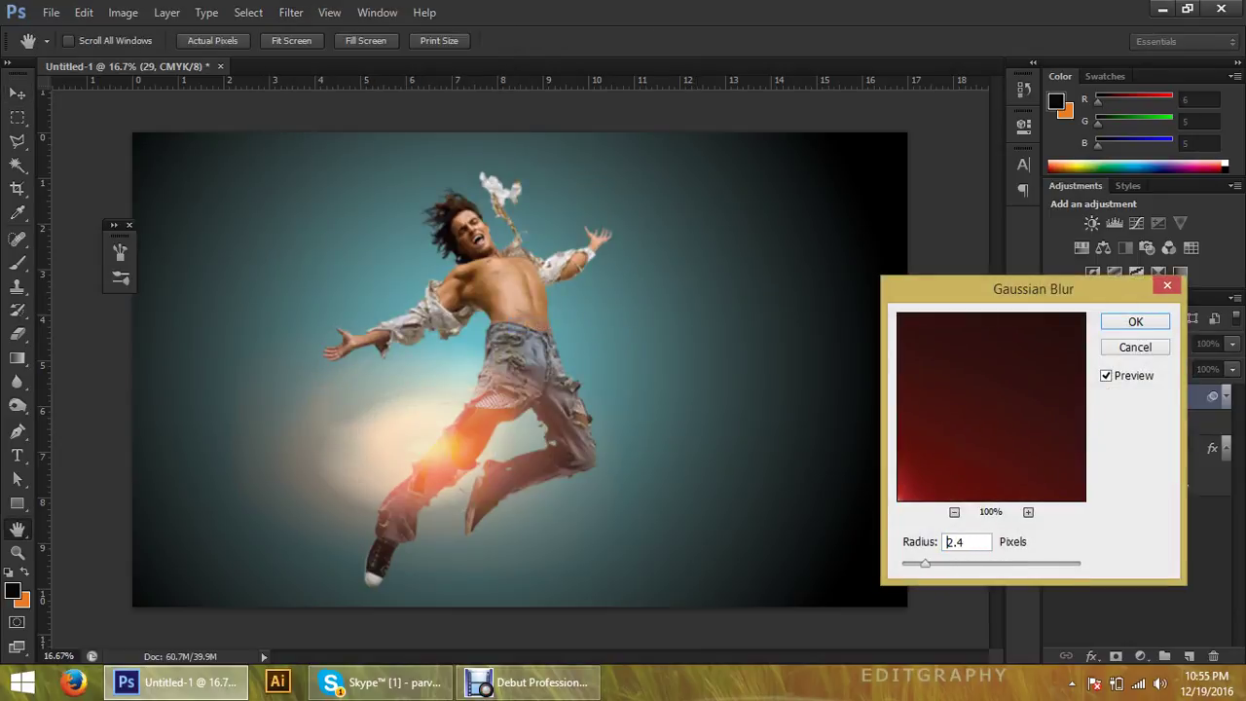
{"action": "left_click_drag", "start_coordinate": [910, 564], "coordinate": [956, 564]}
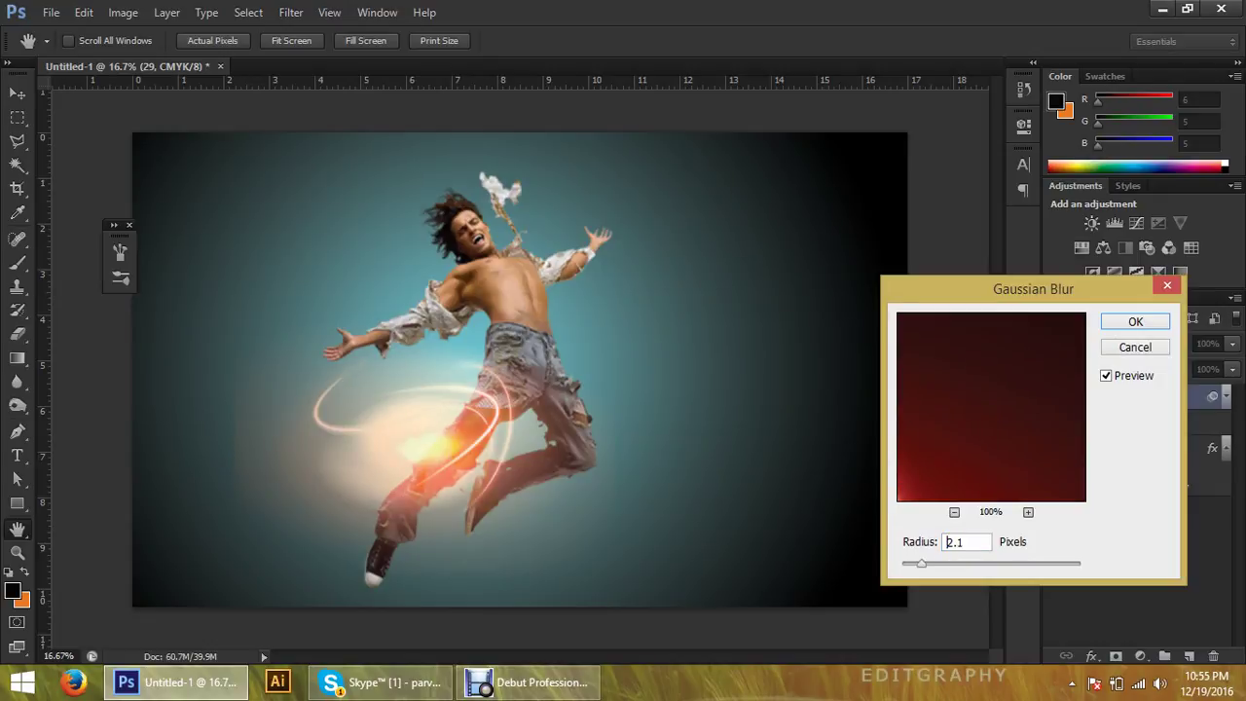
{"action": "type", "text": "11.2"}
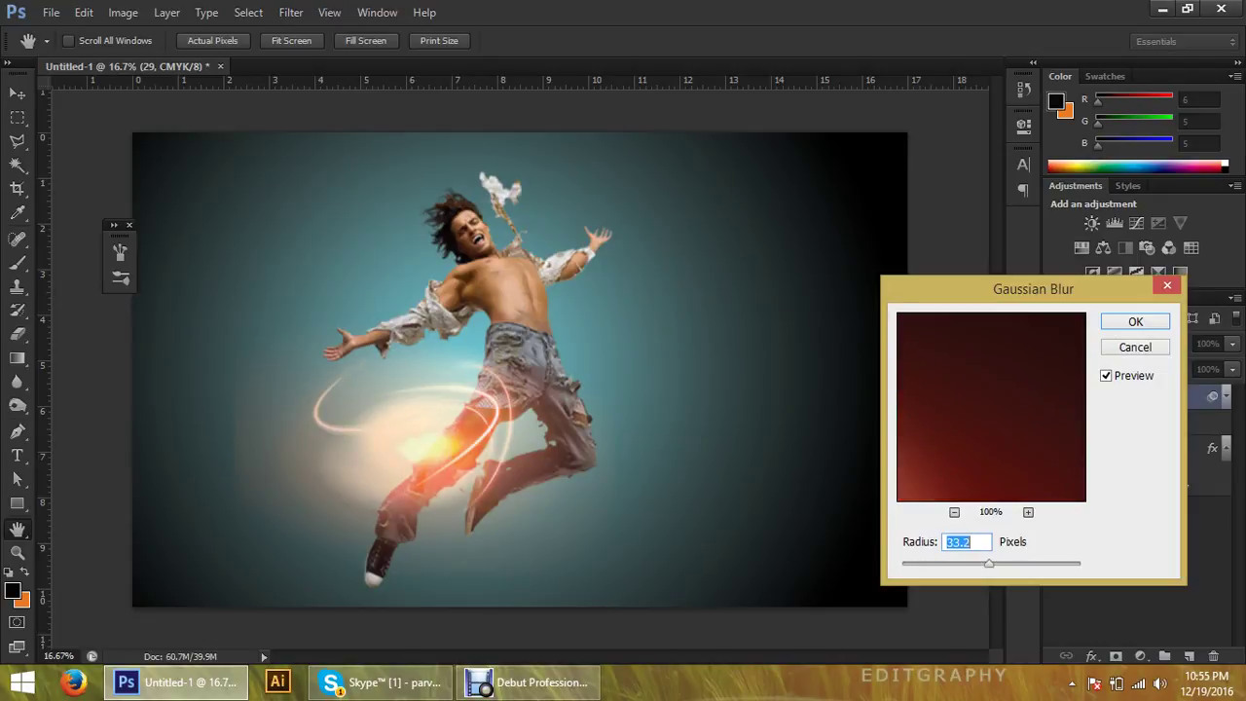
{"action": "key", "text": "Return"}
Move the glow under the man's foot and drag layer 29 below man_PNG6521
{"action": "key", "text": "v"}
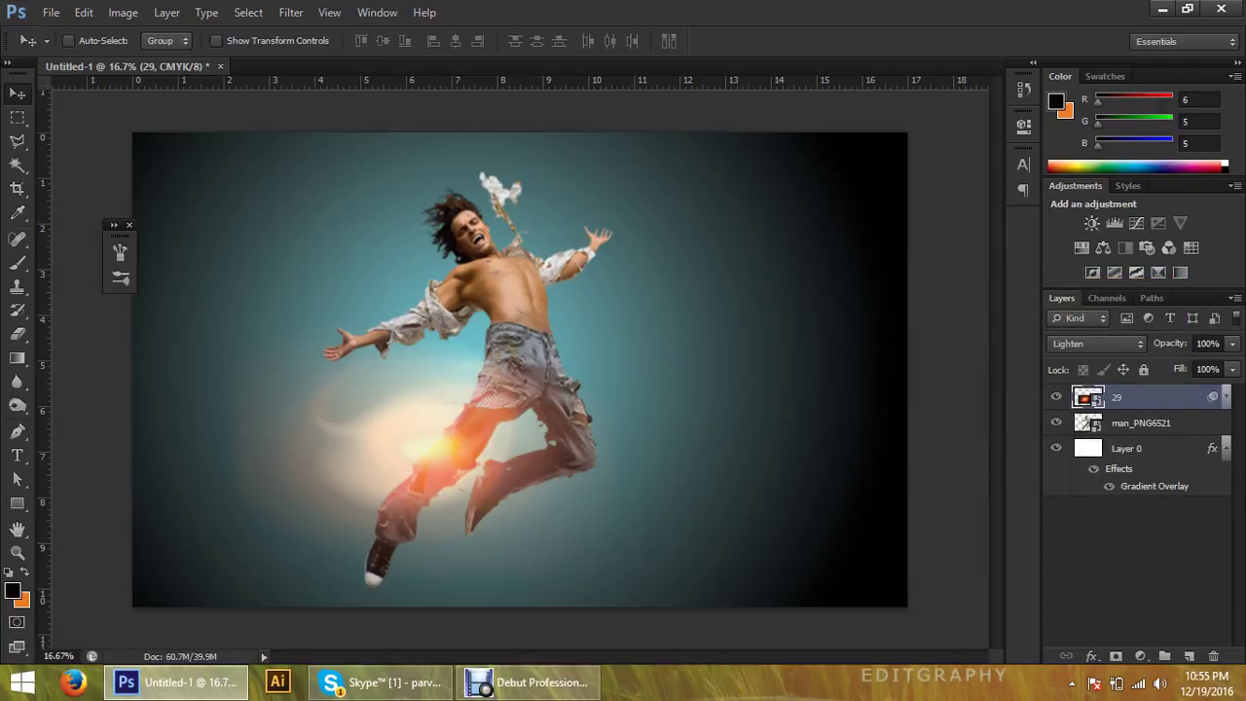
{"action": "left_click_drag", "start_coordinate": [443, 448], "coordinate": [382, 514]}
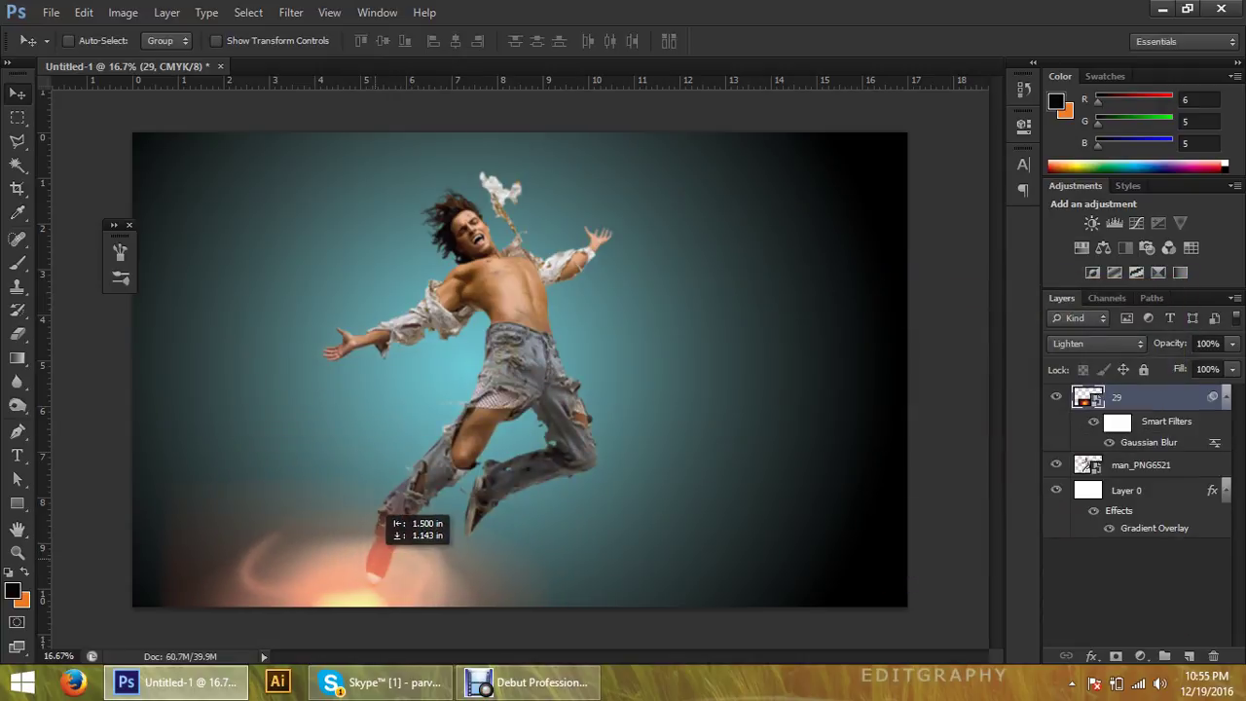
{"action": "left_click_drag", "start_coordinate": [381, 514], "coordinate": [401, 460]}
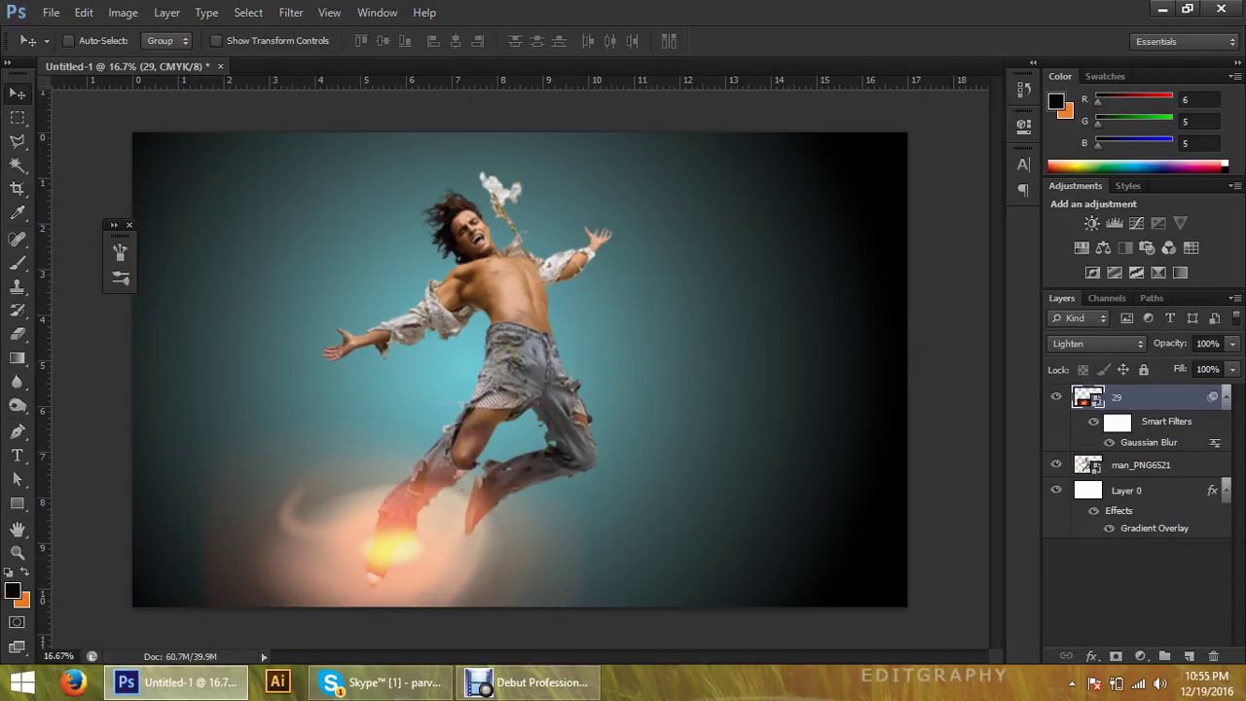
{"action": "left_click_drag", "start_coordinate": [1117, 397], "coordinate": [1119, 479]}
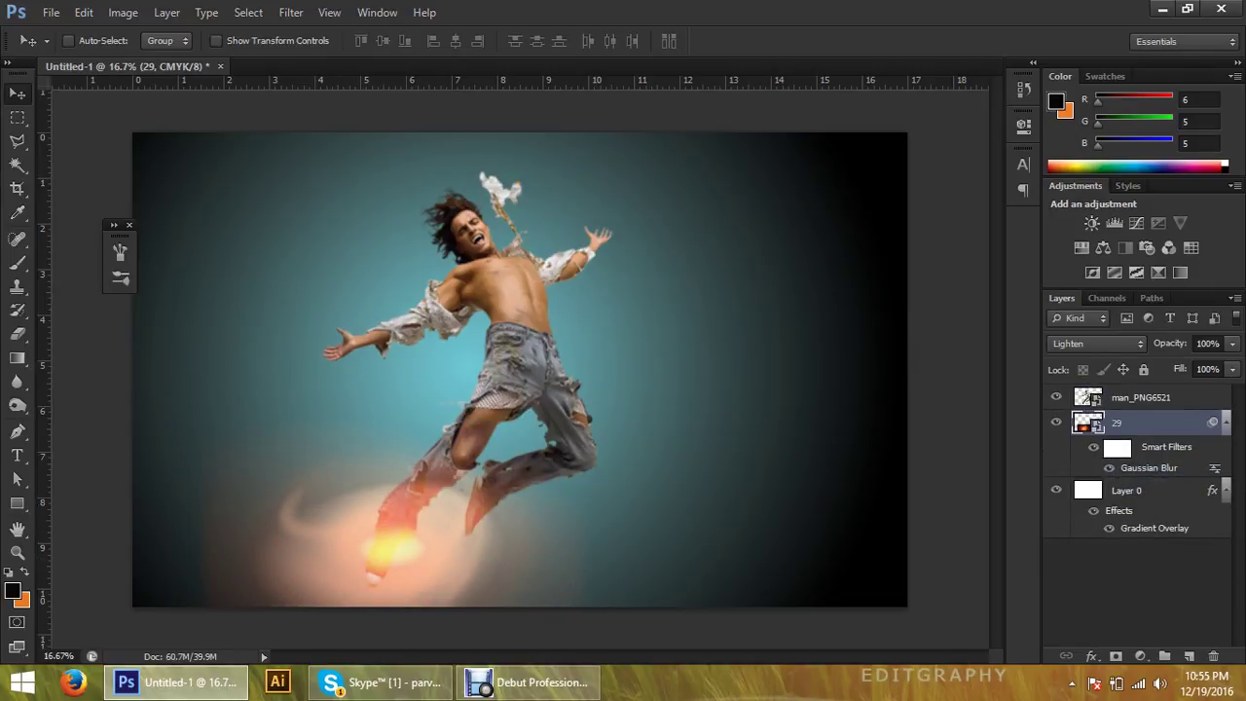
Delete swirl layer 29 and add an empty Layer 1 directly above Layer 0
{"action": "mouse_move", "coordinate": [492, 485]}
{"action": "left_mouse_down"}
{"action": "mouse_move", "coordinate": [399, 514]}
{"action": "mouse_move", "coordinate": [414, 529]}
{"action": "left_mouse_up"}
{"action": "key", "text": "Delete"}
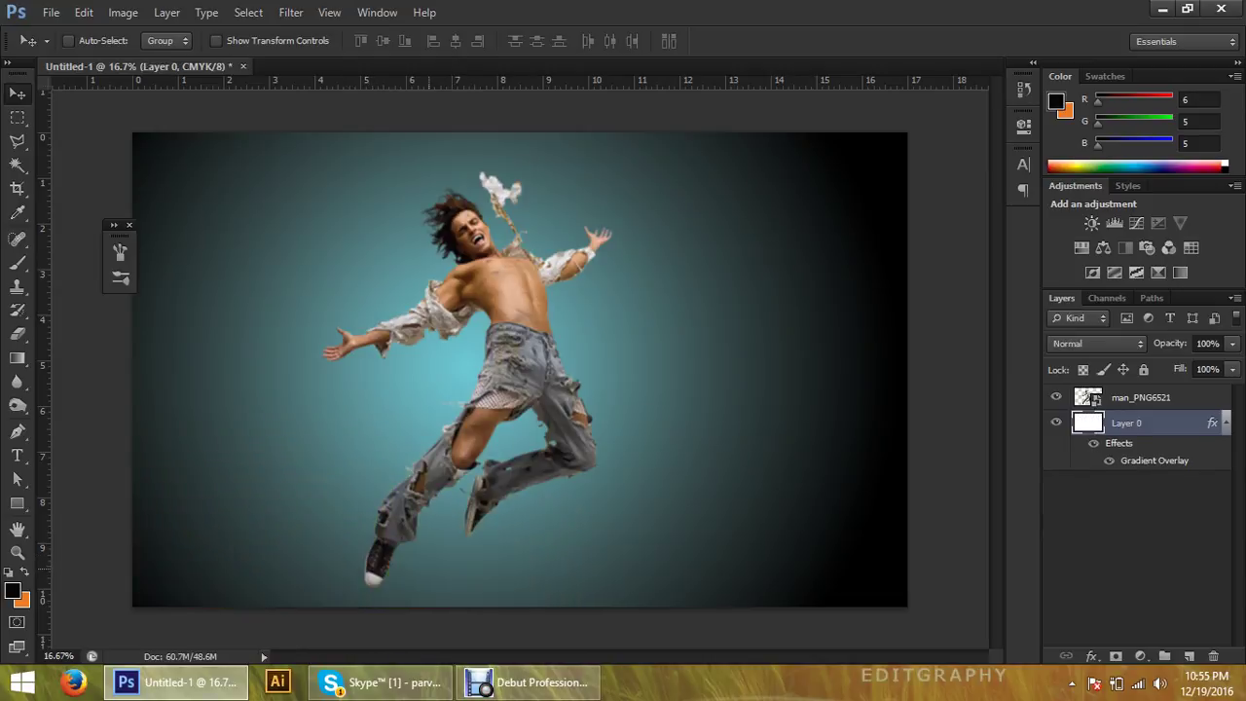
{"action": "left_click", "coordinate": [1190, 656]}
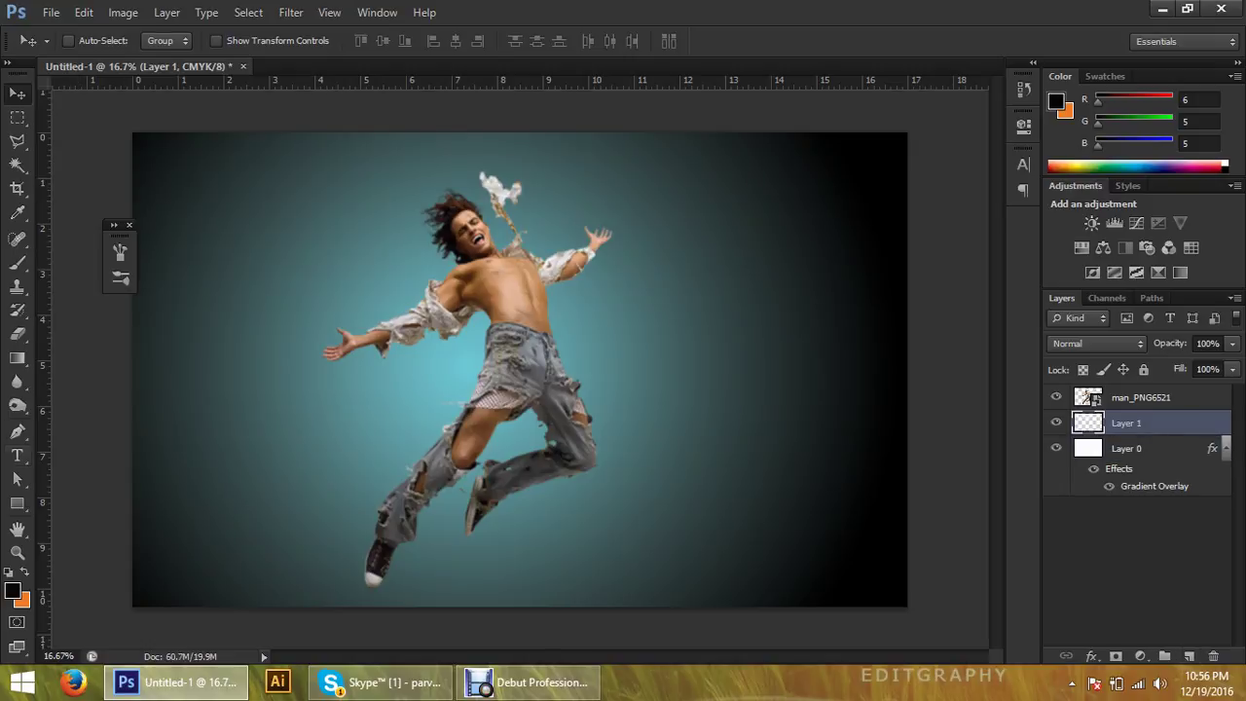
Switch to the Brush tool and choose the water-splash brush tip 392
{"action": "left_click", "coordinate": [18, 262]}
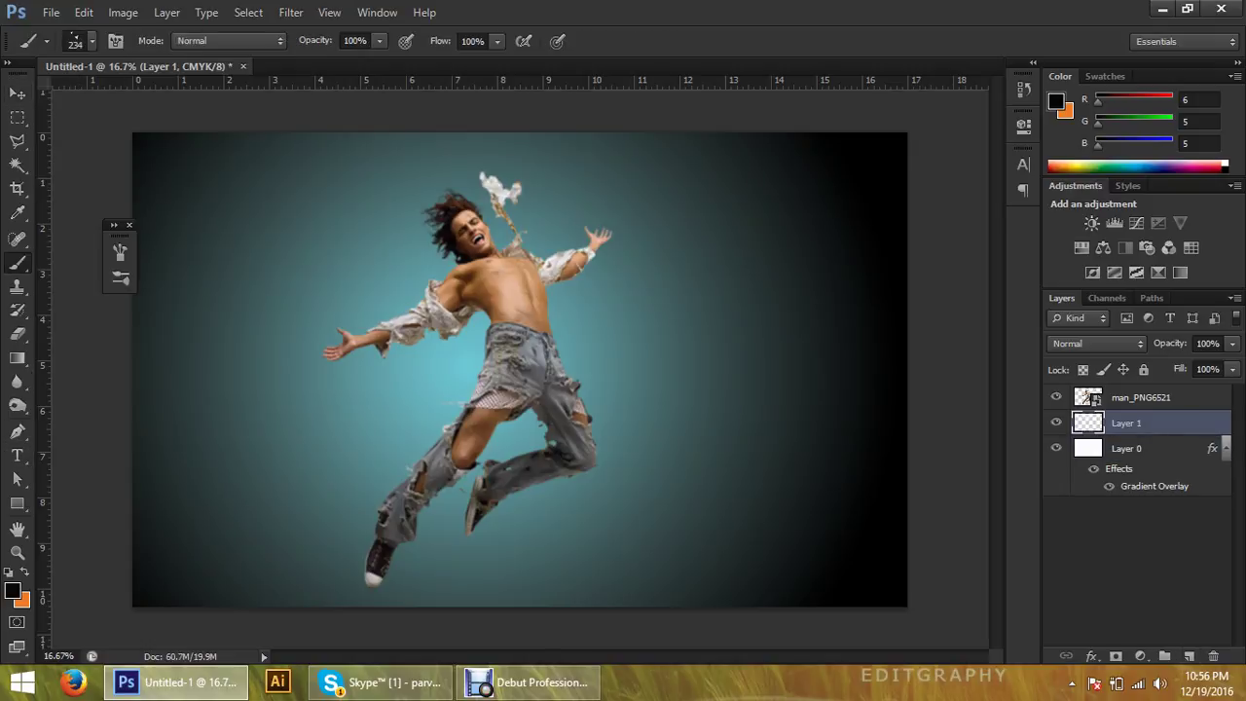
{"action": "right_click", "coordinate": [506, 284]}
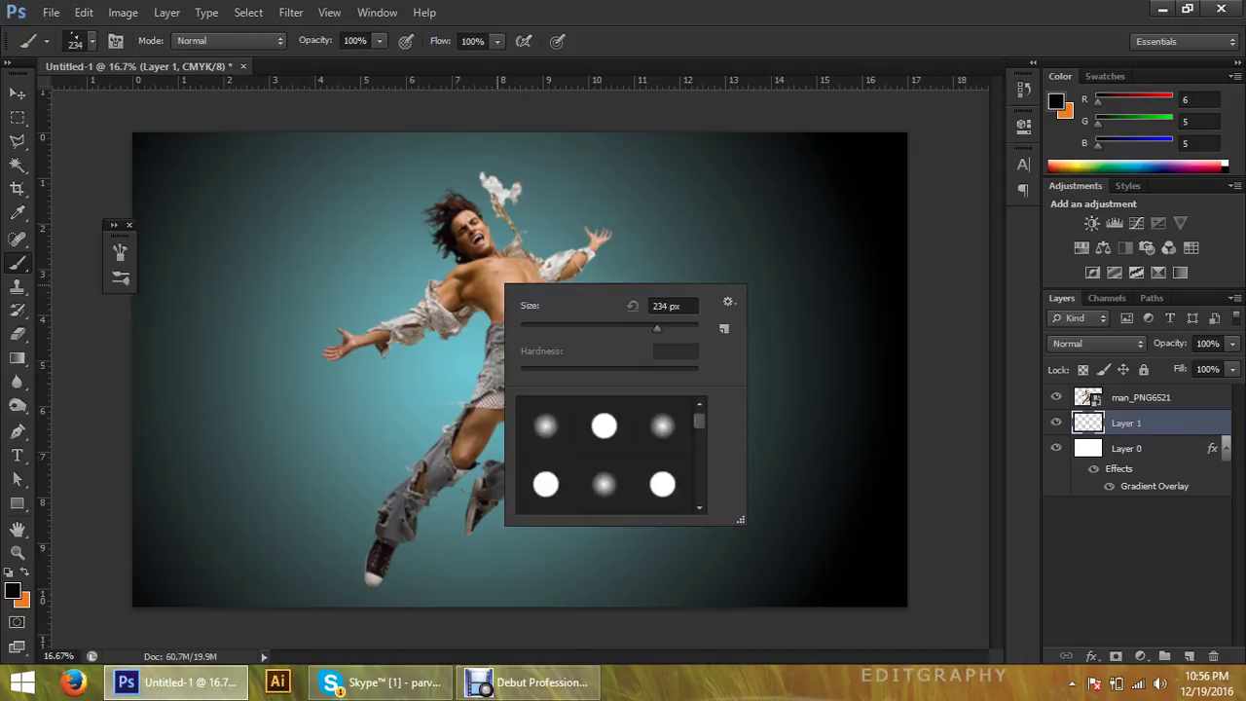
{"action": "scroll", "coordinate": [609, 453], "scroll_direction": "down", "scroll_amount": 3}
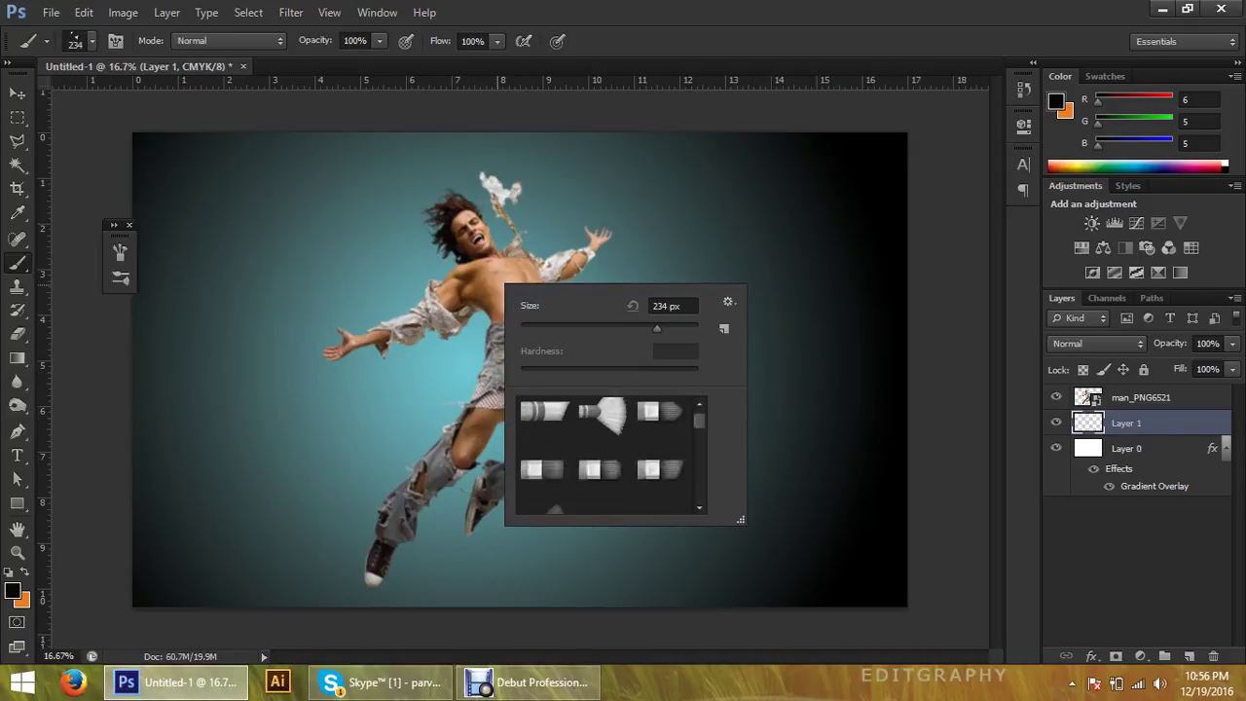
{"action": "scroll", "coordinate": [609, 453], "scroll_direction": "down", "scroll_amount": 3}
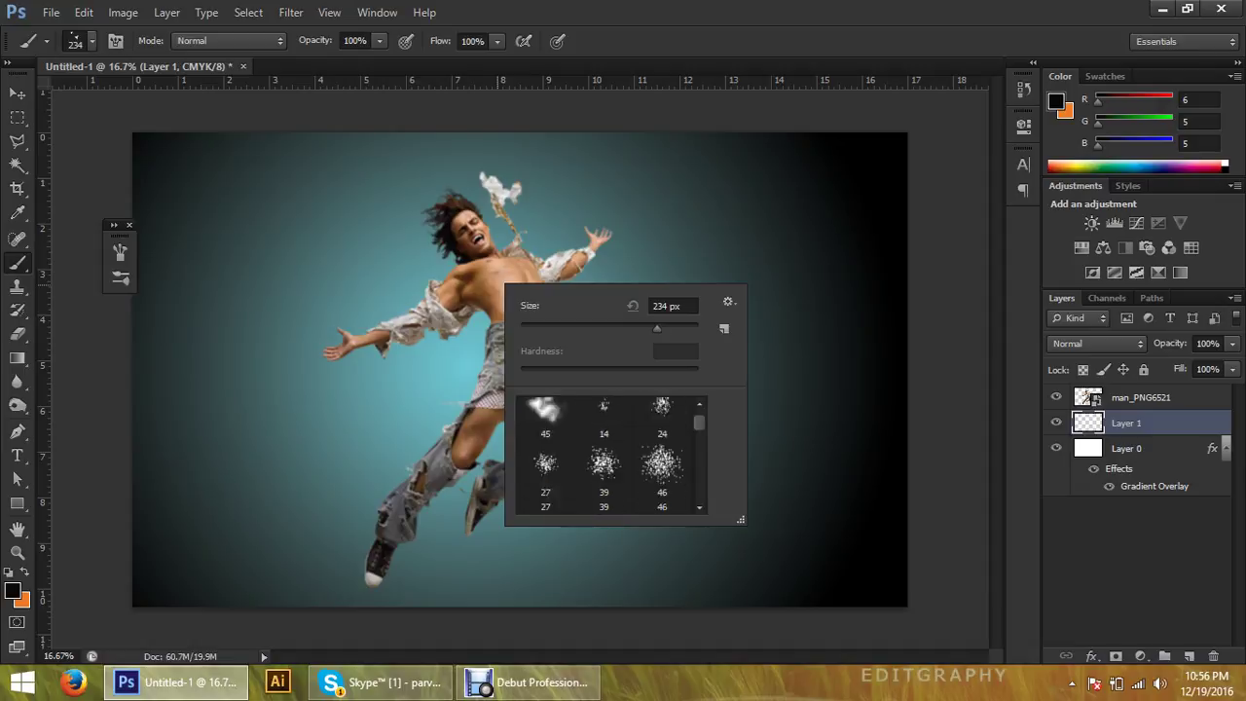
{"action": "scroll", "coordinate": [609, 453], "scroll_direction": "down", "scroll_amount": 3}
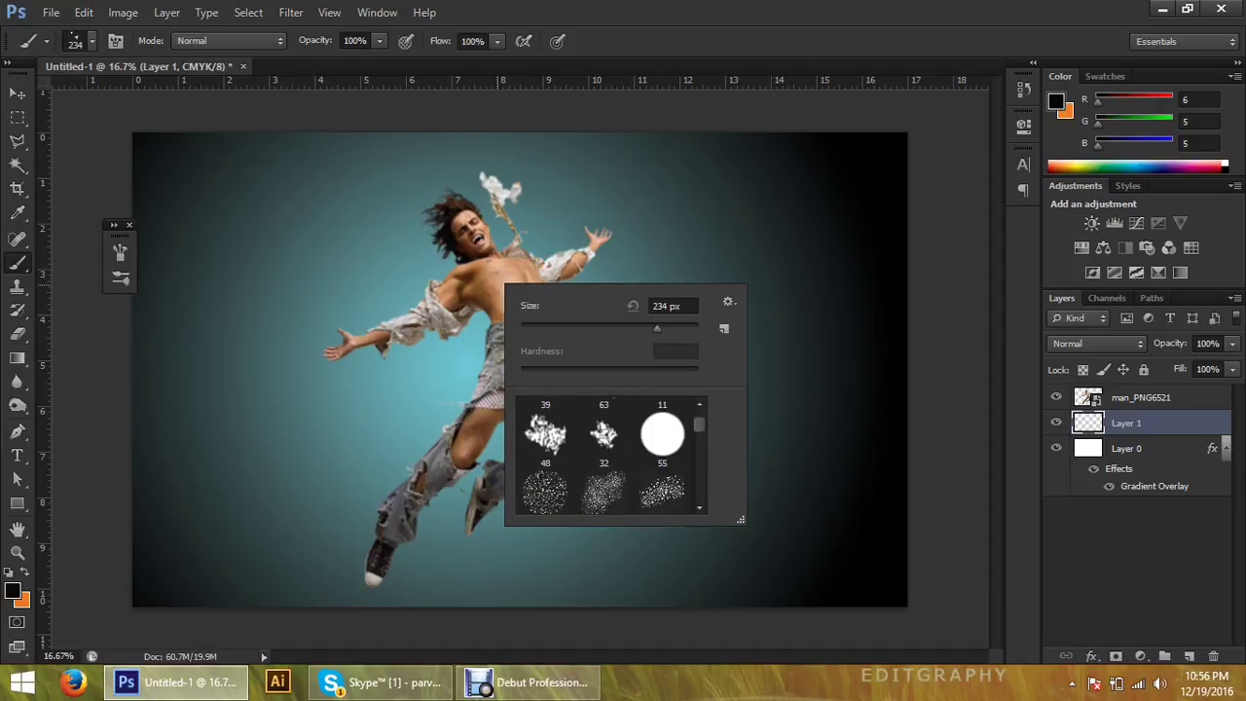
{"action": "scroll", "coordinate": [609, 452], "scroll_direction": "down", "scroll_amount": 3}
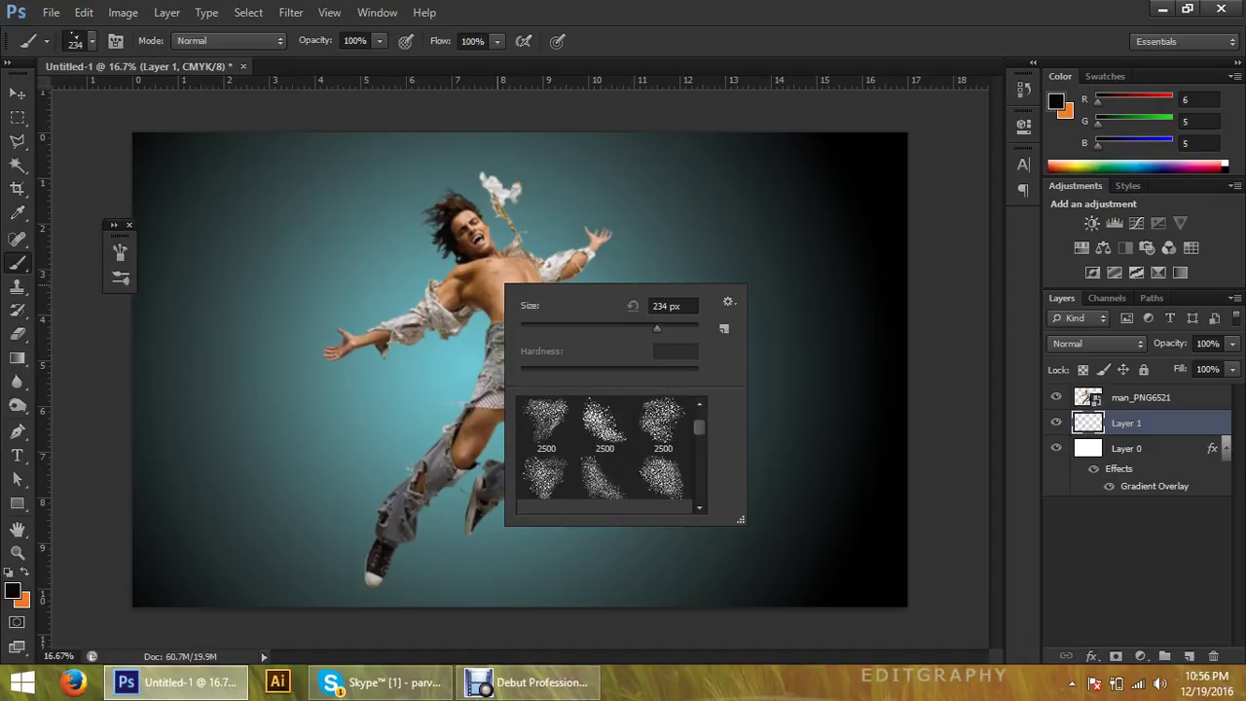
{"action": "scroll", "coordinate": [609, 489], "scroll_direction": "down", "scroll_amount": 3}
{"action": "scroll", "coordinate": [609, 489], "scroll_direction": "down", "scroll_amount": 2}
{"action": "scroll", "coordinate": [610, 489], "scroll_direction": "down", "scroll_amount": 2}
{"action": "scroll", "coordinate": [610, 490], "scroll_direction": "down", "scroll_amount": 2}
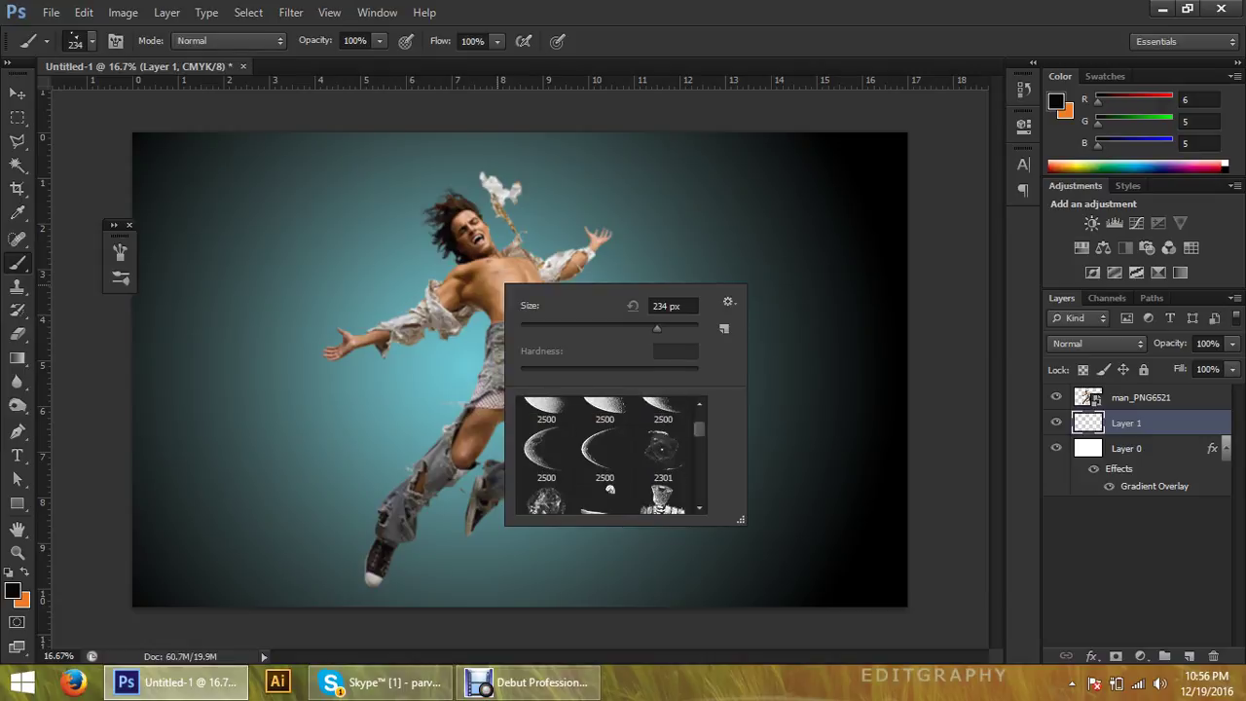
{"action": "scroll", "coordinate": [610, 490], "scroll_direction": "down", "scroll_amount": 2}
{"action": "scroll", "coordinate": [609, 490], "scroll_direction": "down", "scroll_amount": 2}
{"action": "scroll", "coordinate": [609, 489], "scroll_direction": "down", "scroll_amount": 2}
{"action": "scroll", "coordinate": [609, 489], "scroll_direction": "down", "scroll_amount": 2}
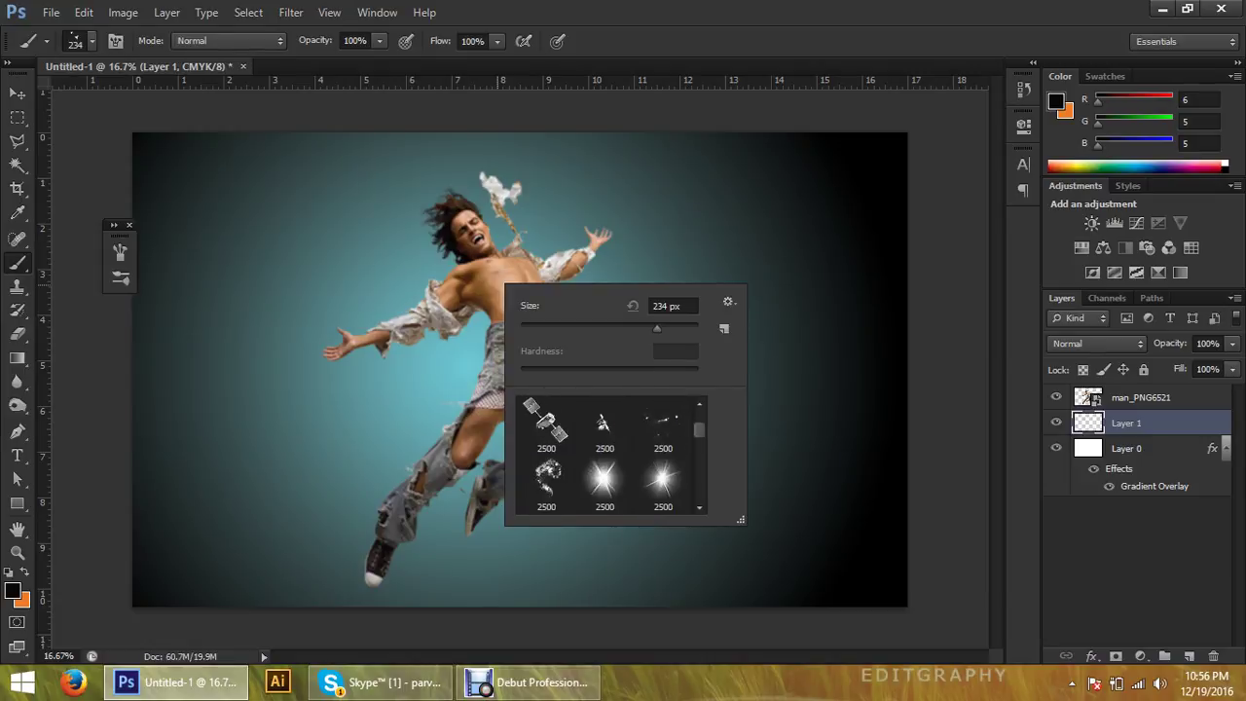
{"action": "scroll", "coordinate": [610, 490], "scroll_direction": "down", "scroll_amount": 2}
{"action": "scroll", "coordinate": [609, 490], "scroll_direction": "down", "scroll_amount": 2}
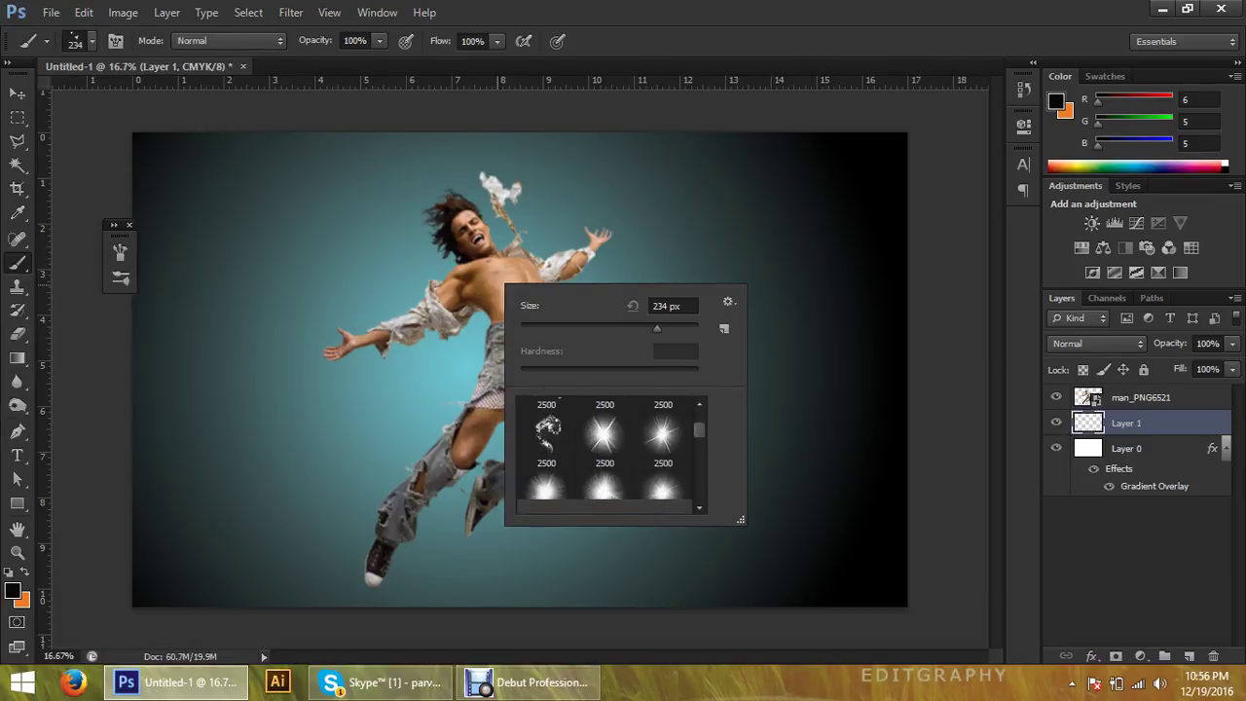
{"action": "scroll", "coordinate": [609, 489], "scroll_direction": "down", "scroll_amount": 2}
{"action": "scroll", "coordinate": [610, 489], "scroll_direction": "down", "scroll_amount": 2}
{"action": "scroll", "coordinate": [610, 489], "scroll_direction": "down", "scroll_amount": 2}
{"action": "scroll", "coordinate": [610, 490], "scroll_direction": "down", "scroll_amount": 2}
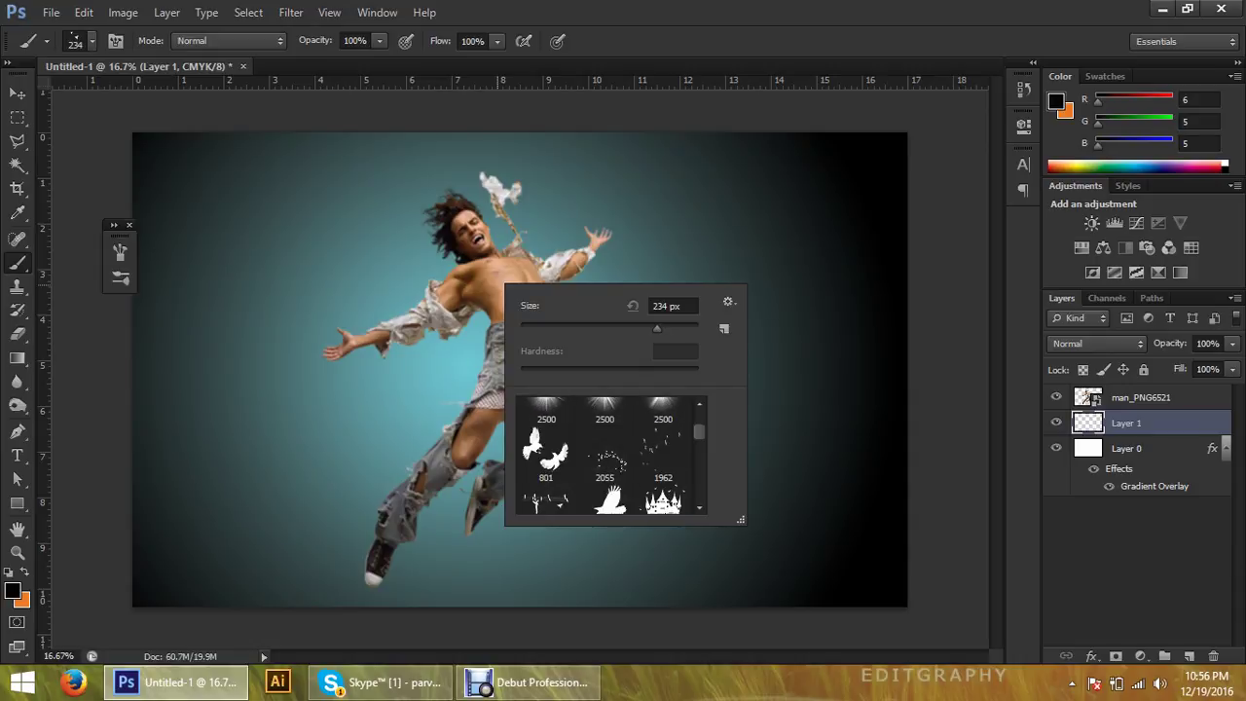
{"action": "scroll", "coordinate": [610, 489], "scroll_direction": "down", "scroll_amount": 2}
{"action": "scroll", "coordinate": [610, 490], "scroll_direction": "down", "scroll_amount": 2}
{"action": "scroll", "coordinate": [609, 451], "scroll_direction": "down", "scroll_amount": 2}
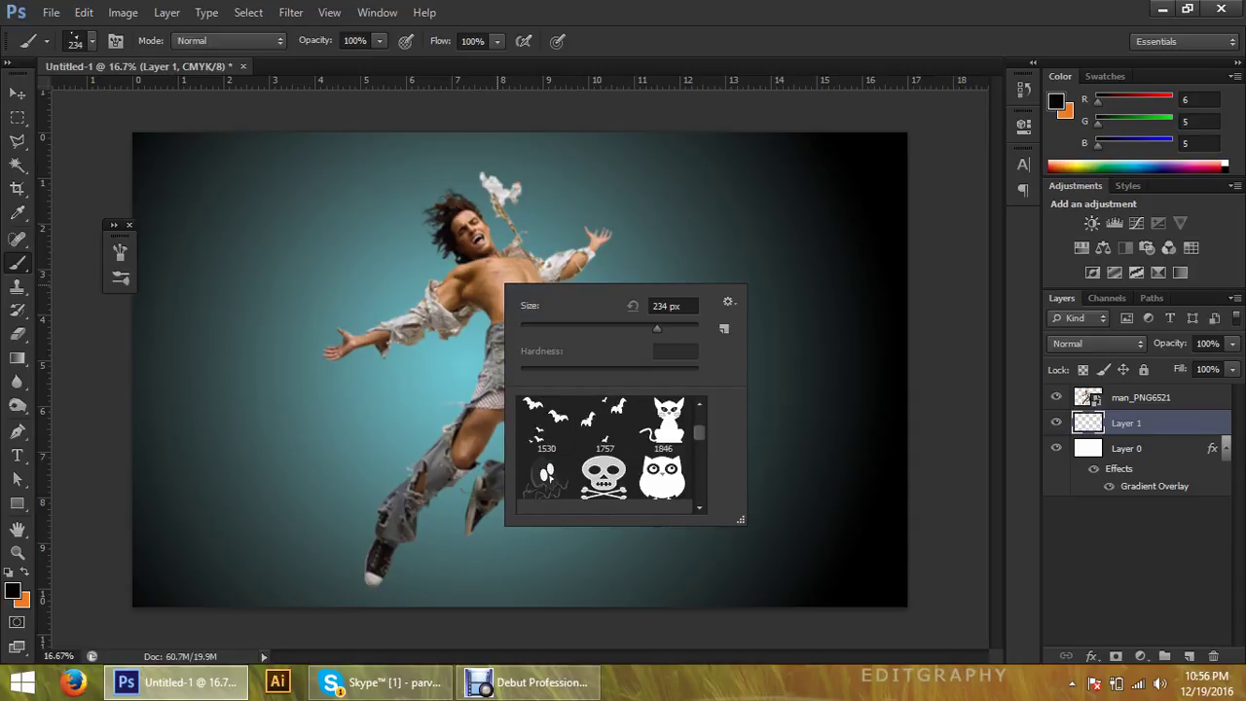
{"action": "scroll", "coordinate": [609, 451], "scroll_direction": "down", "scroll_amount": 2}
{"action": "scroll", "coordinate": [609, 451], "scroll_direction": "down", "scroll_amount": 2}
{"action": "scroll", "coordinate": [609, 451], "scroll_direction": "down", "scroll_amount": 2}
{"action": "scroll", "coordinate": [610, 450], "scroll_direction": "down", "scroll_amount": 2}
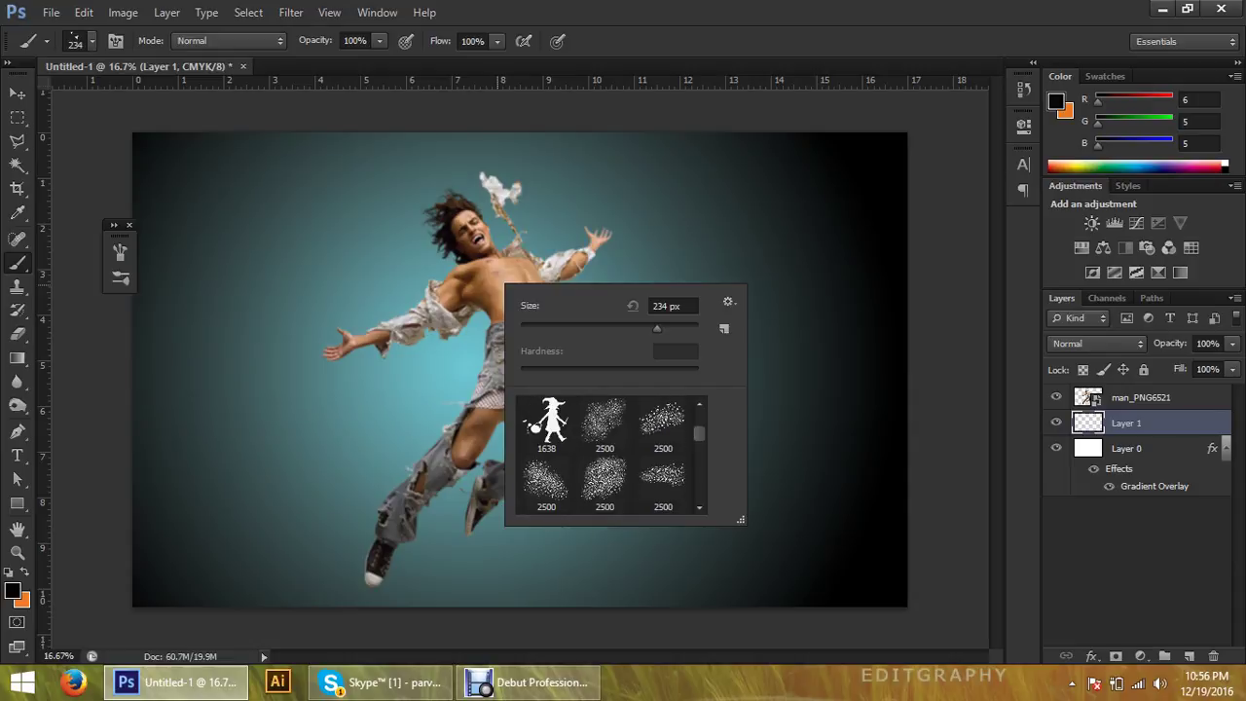
{"action": "scroll", "coordinate": [609, 450], "scroll_direction": "down", "scroll_amount": 2}
{"action": "scroll", "coordinate": [610, 451], "scroll_direction": "down", "scroll_amount": 2}
{"action": "scroll", "coordinate": [609, 450], "scroll_direction": "down", "scroll_amount": 2}
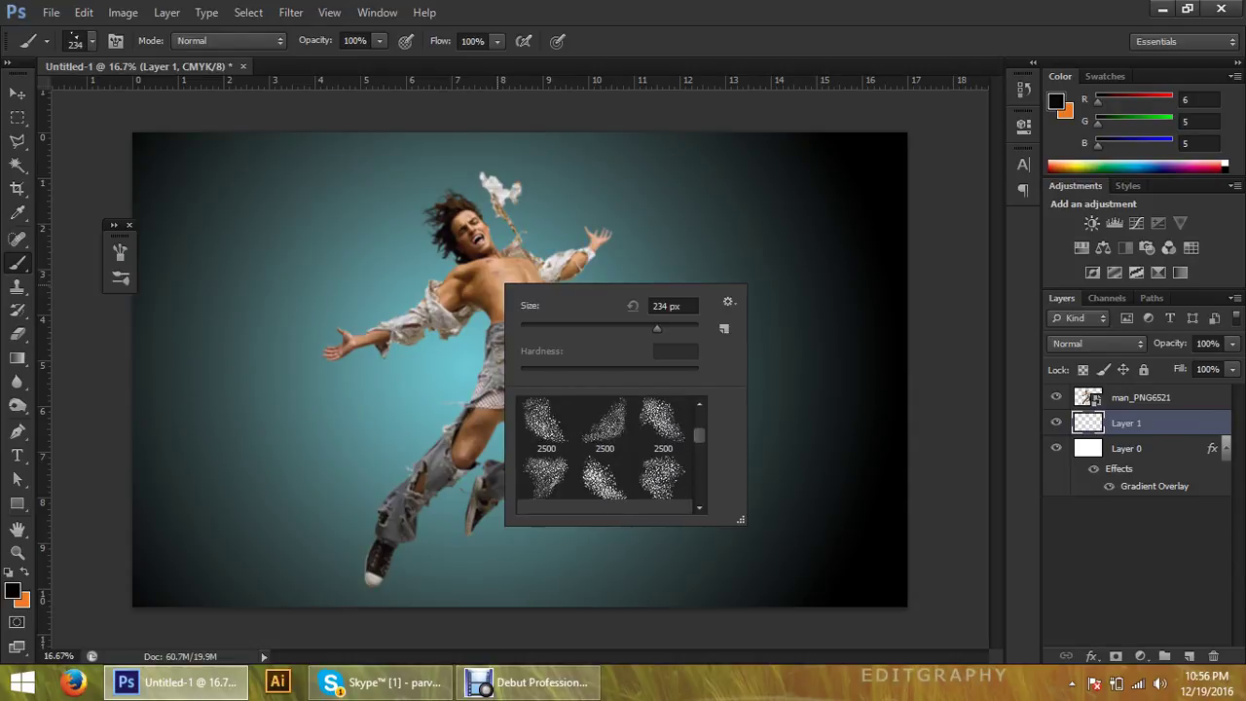
{"action": "scroll", "coordinate": [609, 451], "scroll_direction": "down", "scroll_amount": 2}
{"action": "scroll", "coordinate": [609, 451], "scroll_direction": "down", "scroll_amount": 2}
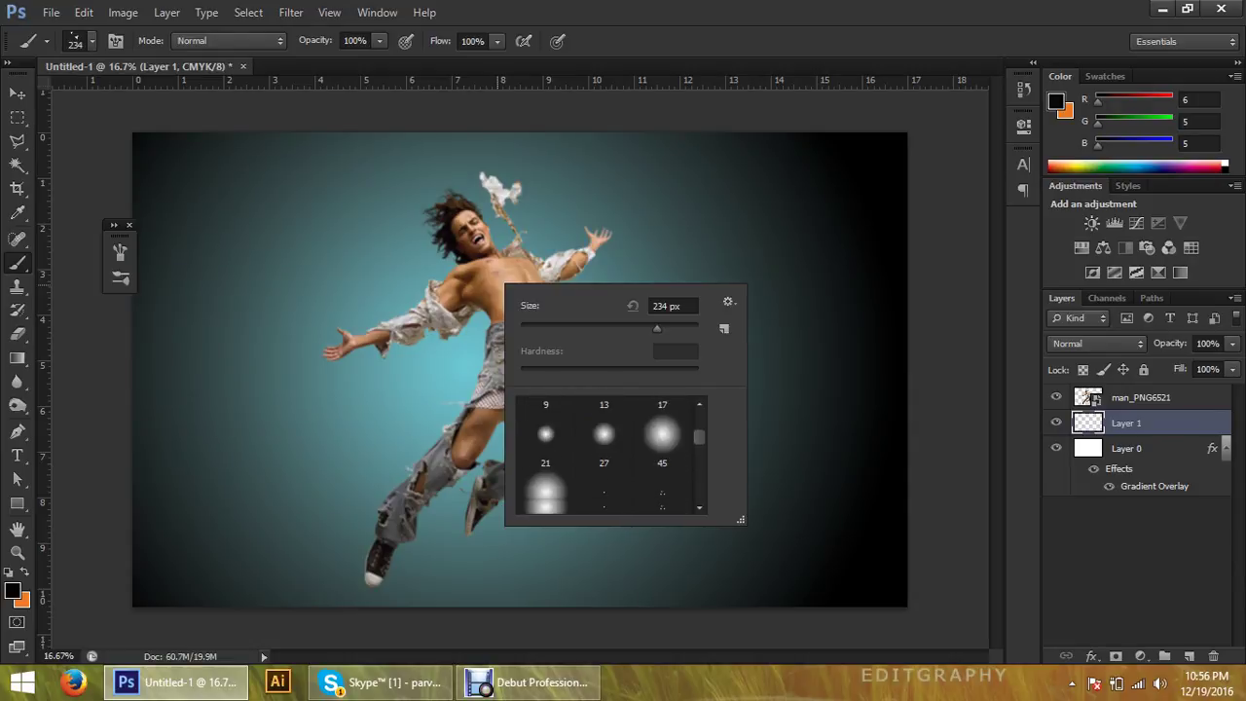
{"action": "scroll", "coordinate": [609, 450], "scroll_direction": "down", "scroll_amount": 2}
{"action": "scroll", "coordinate": [610, 451], "scroll_direction": "down", "scroll_amount": 2}
{"action": "scroll", "coordinate": [609, 451], "scroll_direction": "down", "scroll_amount": 2}
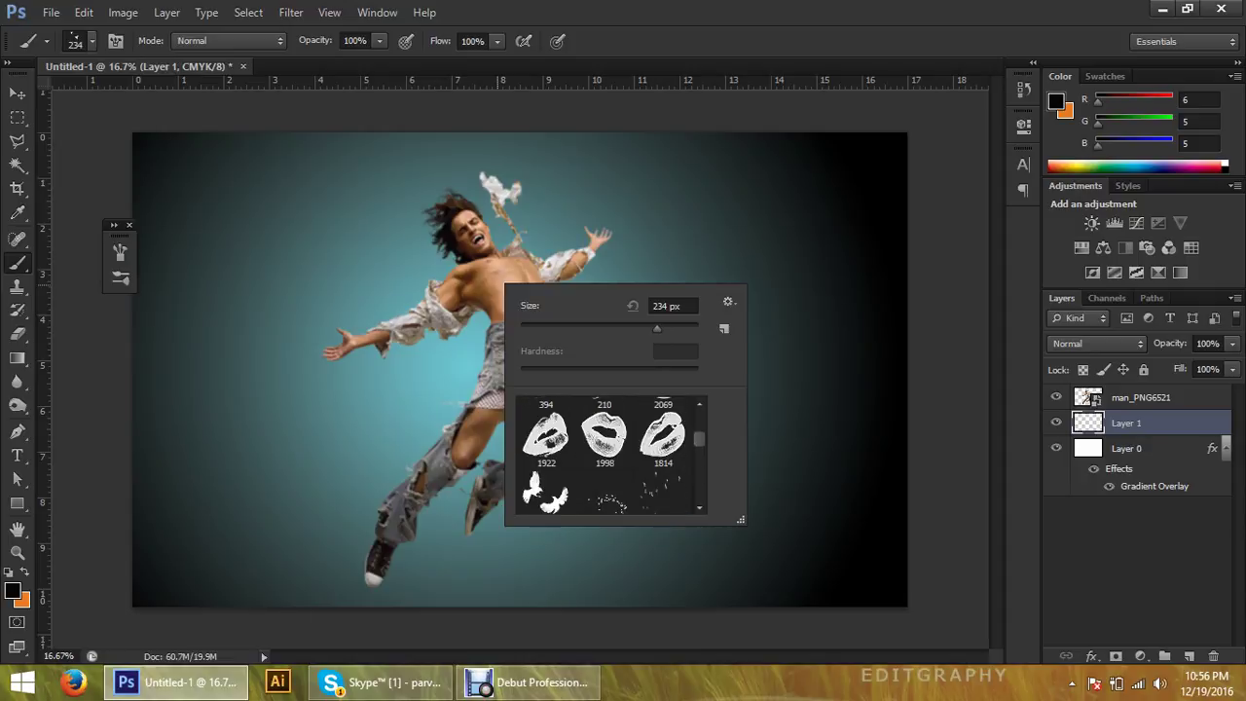
{"action": "scroll", "coordinate": [610, 451], "scroll_direction": "down", "scroll_amount": 2}
{"action": "scroll", "coordinate": [609, 451], "scroll_direction": "down", "scroll_amount": 2}
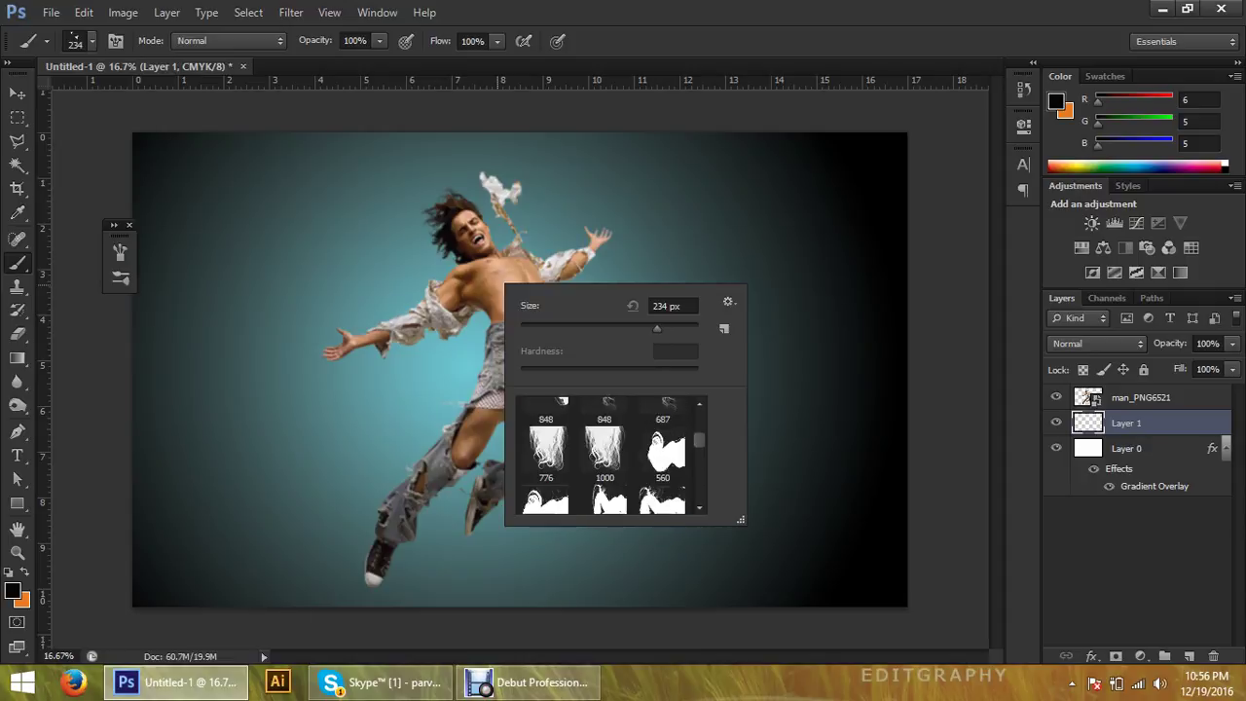
{"action": "scroll", "coordinate": [610, 450], "scroll_direction": "down", "scroll_amount": 2}
{"action": "scroll", "coordinate": [609, 451], "scroll_direction": "down", "scroll_amount": 2}
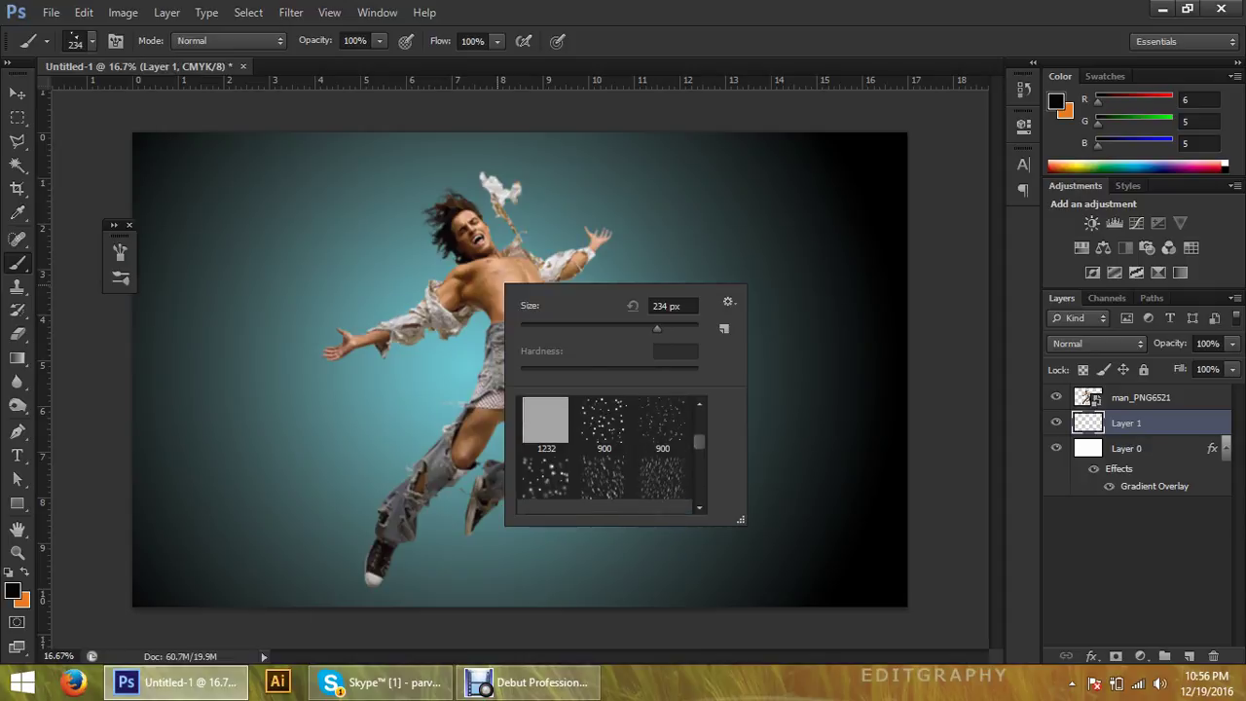
{"action": "scroll", "coordinate": [610, 451], "scroll_direction": "down", "scroll_amount": 2}
{"action": "scroll", "coordinate": [610, 451], "scroll_direction": "down", "scroll_amount": 2}
{"action": "scroll", "coordinate": [610, 451], "scroll_direction": "down", "scroll_amount": 2}
{"action": "scroll", "coordinate": [609, 450], "scroll_direction": "down", "scroll_amount": 2}
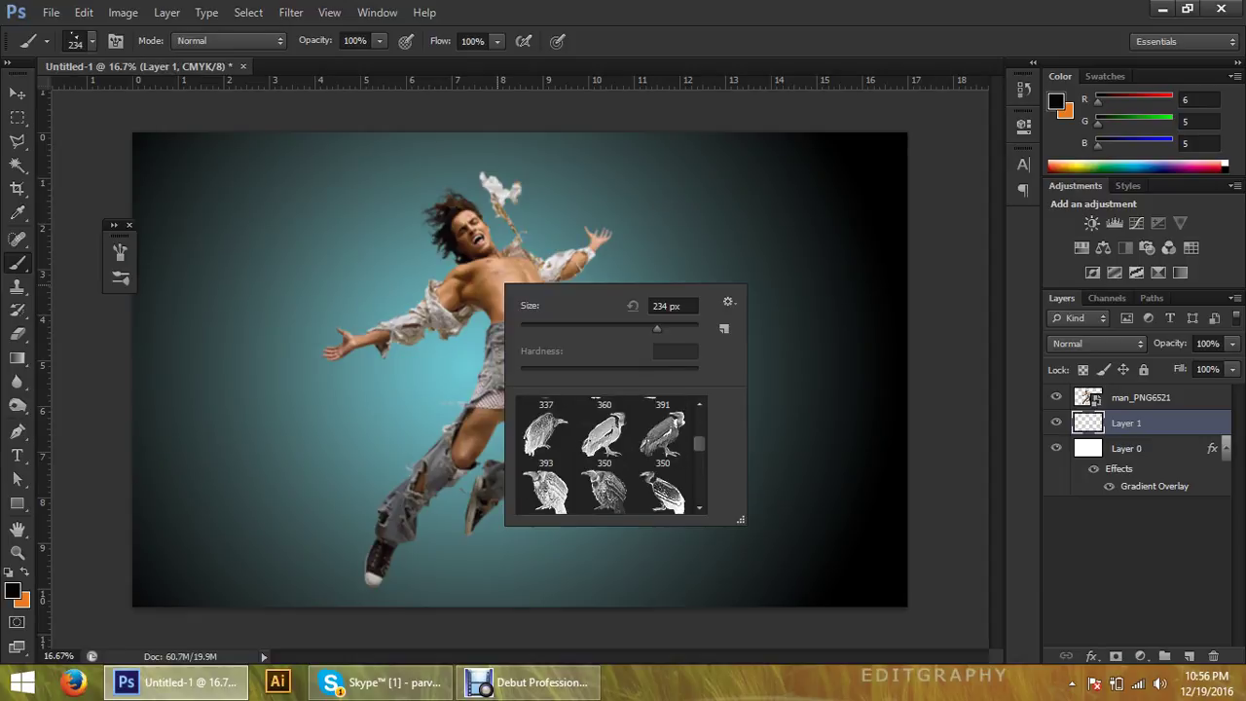
{"action": "scroll", "coordinate": [610, 450], "scroll_direction": "down", "scroll_amount": 2}
{"action": "scroll", "coordinate": [609, 451], "scroll_direction": "down", "scroll_amount": 2}
{"action": "scroll", "coordinate": [609, 451], "scroll_direction": "down", "scroll_amount": 2}
{"action": "scroll", "coordinate": [610, 451], "scroll_direction": "down", "scroll_amount": 2}
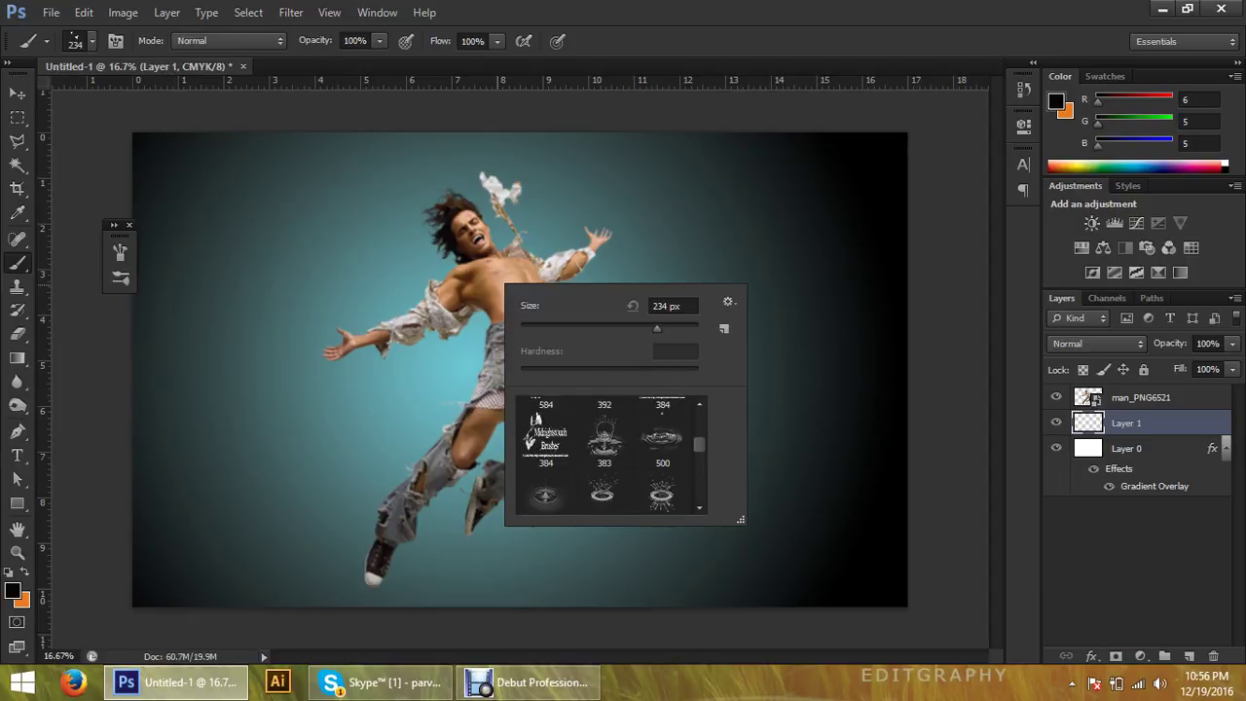
{"action": "scroll", "coordinate": [609, 451], "scroll_direction": "down", "scroll_amount": 2}
{"action": "scroll", "coordinate": [610, 451], "scroll_direction": "down", "scroll_amount": 2}
{"action": "scroll", "coordinate": [609, 451], "scroll_direction": "down", "scroll_amount": 2}
{"action": "scroll", "coordinate": [610, 451], "scroll_direction": "up", "scroll_amount": 1}
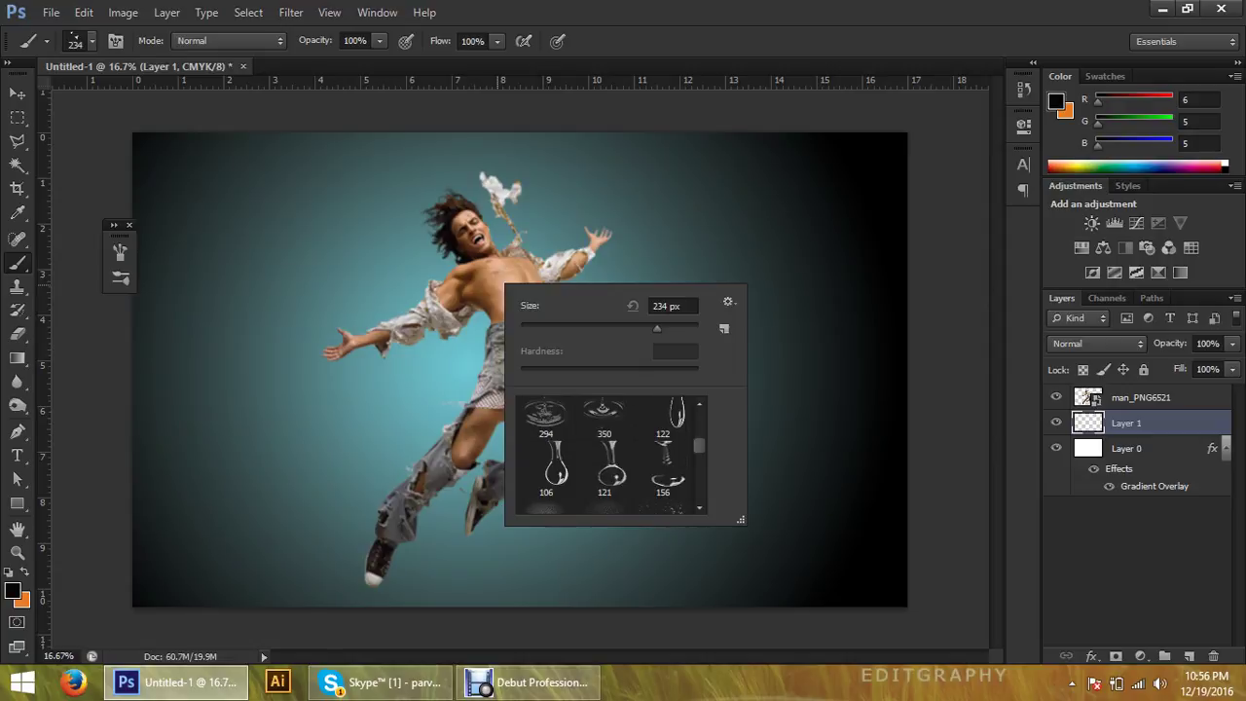
{"action": "scroll", "coordinate": [610, 451], "scroll_direction": "up", "scroll_amount": 1}
{"action": "scroll", "coordinate": [610, 451], "scroll_direction": "up", "scroll_amount": 1}
{"action": "scroll", "coordinate": [610, 450], "scroll_direction": "up", "scroll_amount": 1}
{"action": "scroll", "coordinate": [610, 450], "scroll_direction": "up", "scroll_amount": 1}
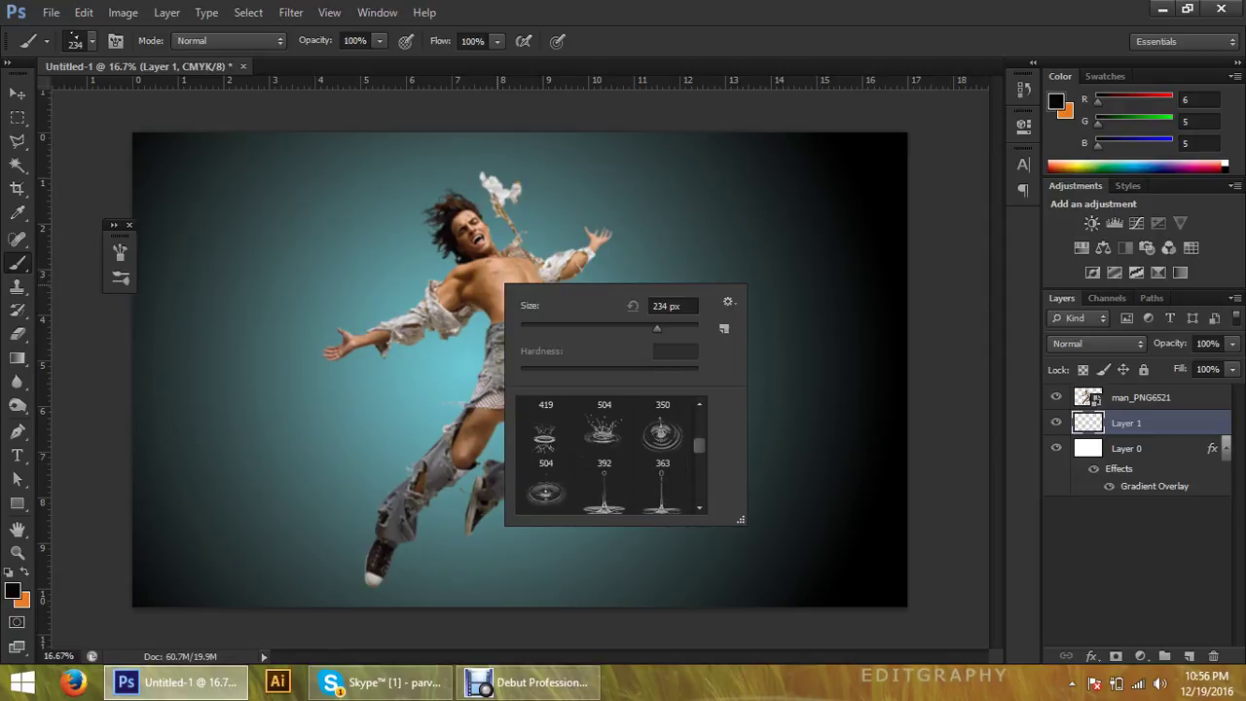
{"action": "double_click", "coordinate": [605, 450]}
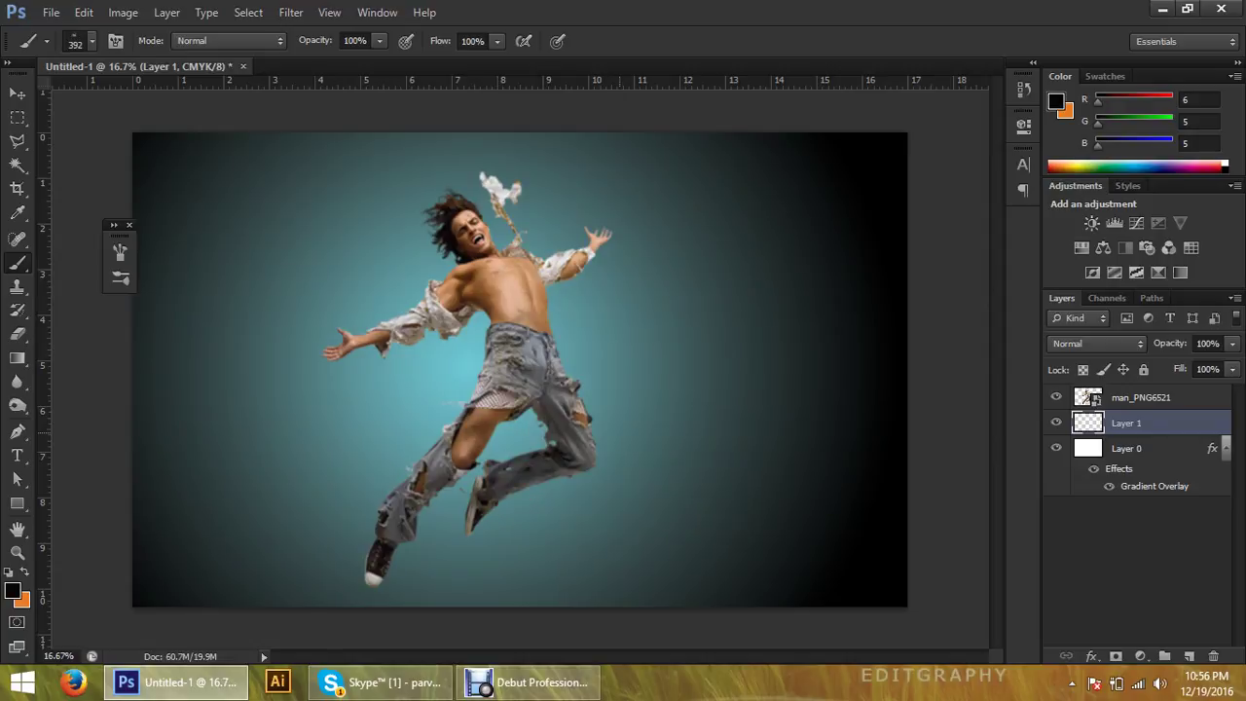
Set the splash brush size to 1753 px
{"action": "right_click", "coordinate": [361, 423]}
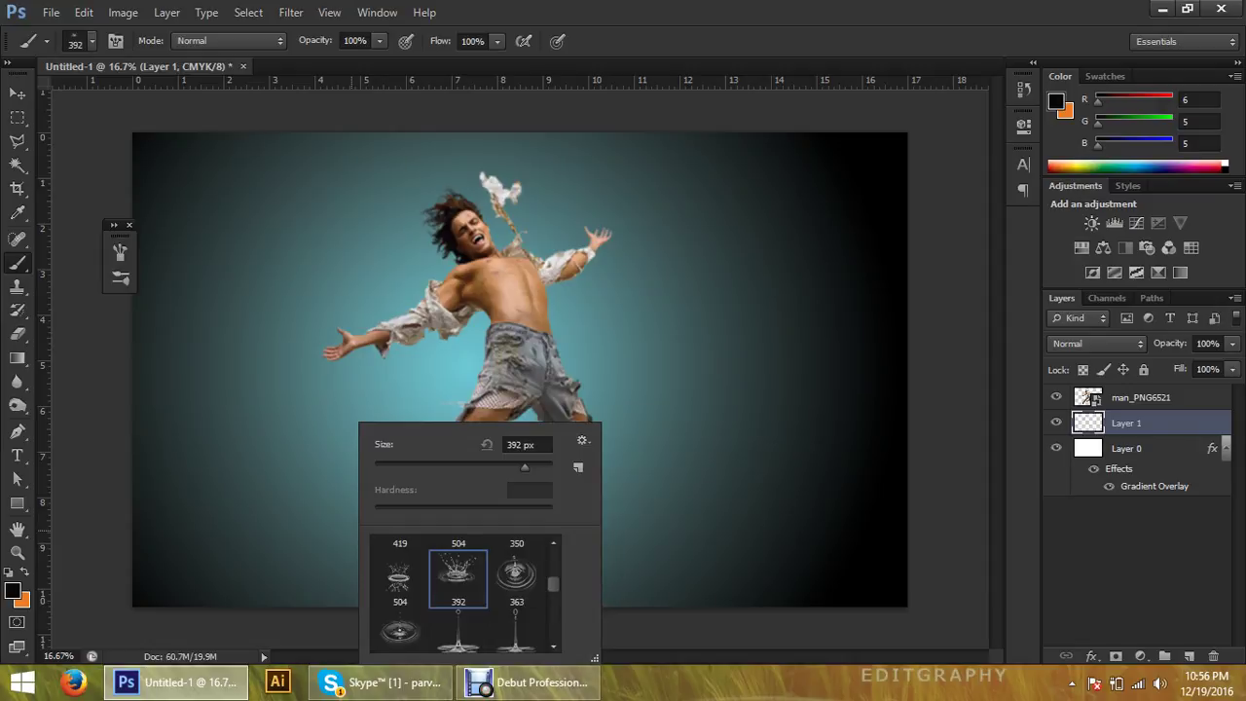
{"action": "type", "text": "1753"}
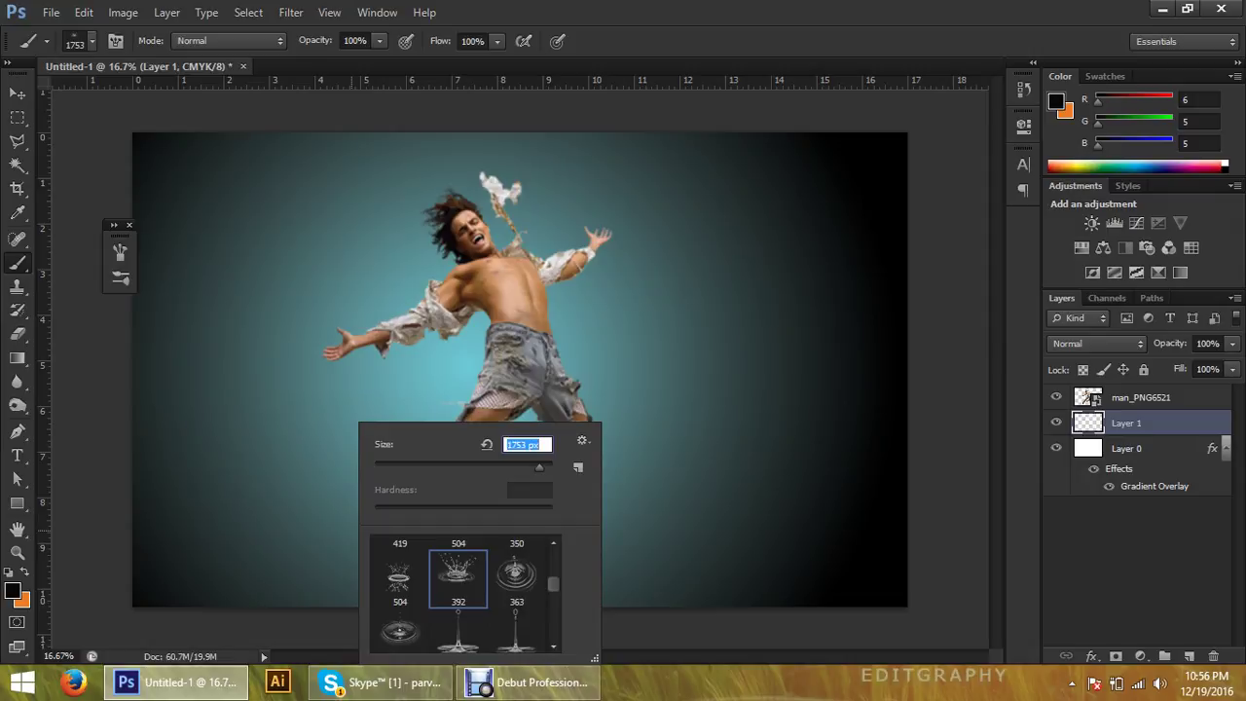
{"action": "key", "text": "Return"}
Set the foreground to near-white faf0f1 and stamp a splash under the man's foot
{"action": "left_click", "coordinate": [12, 590]}
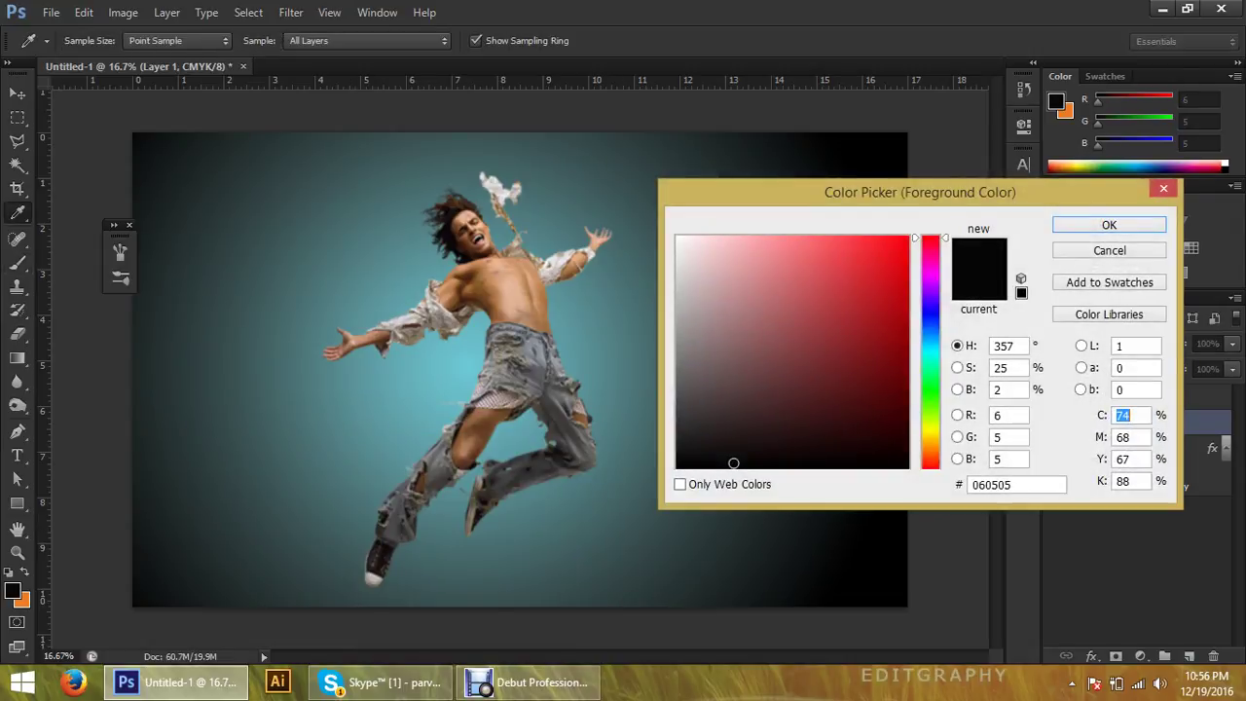
{"action": "left_click", "coordinate": [686, 240]}
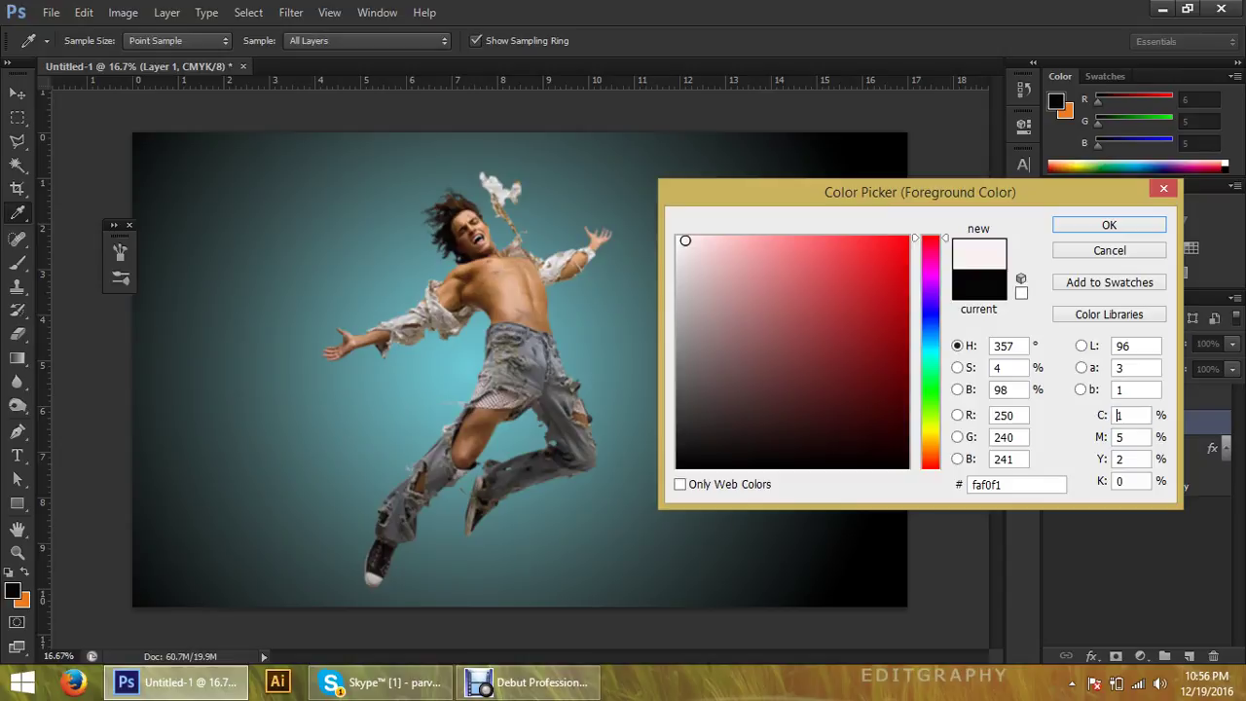
{"action": "key", "text": "Return"}
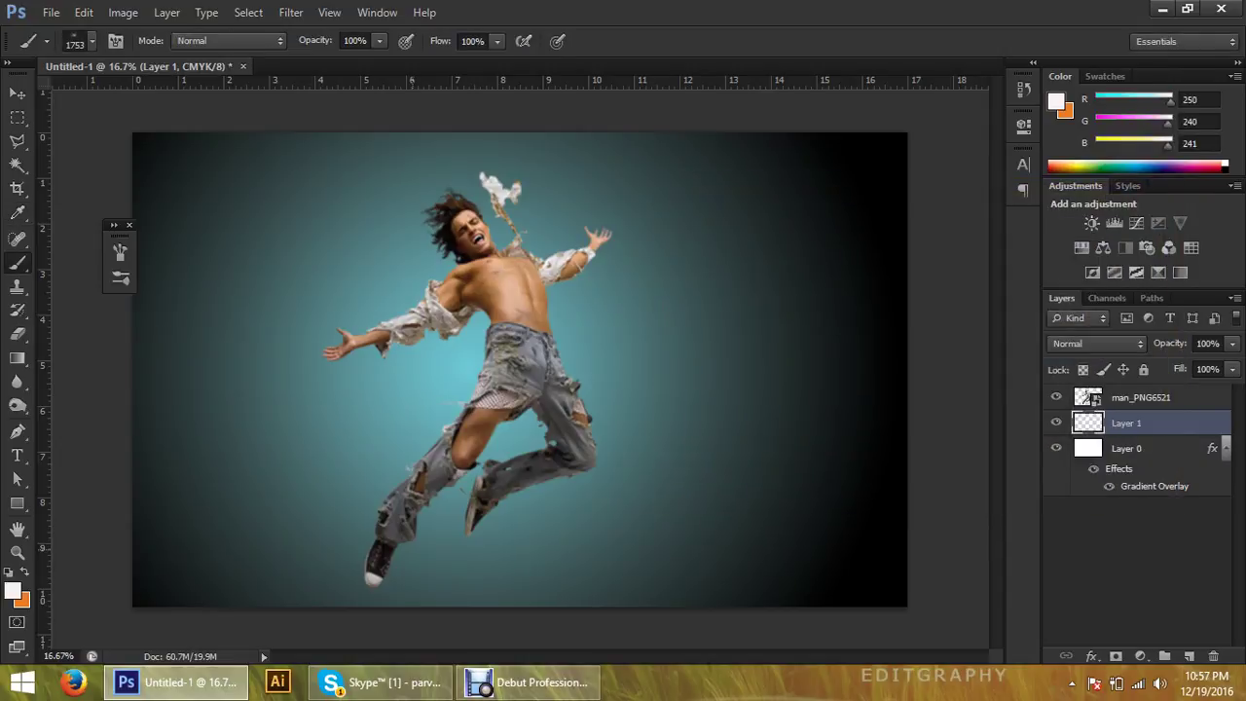
{"action": "left_click", "coordinate": [382, 560]}
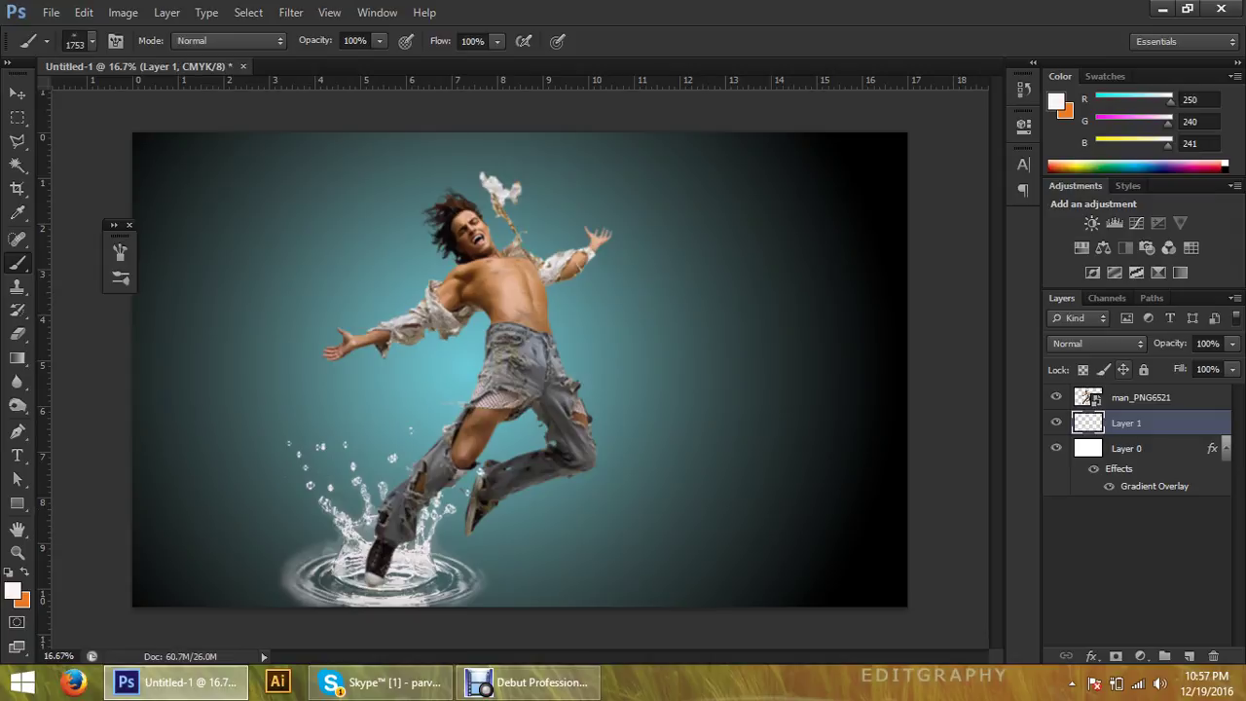
Move Layer 1, keeping its name, above the man_PNG6521 layer
{"action": "double_click", "coordinate": [1126, 423]}
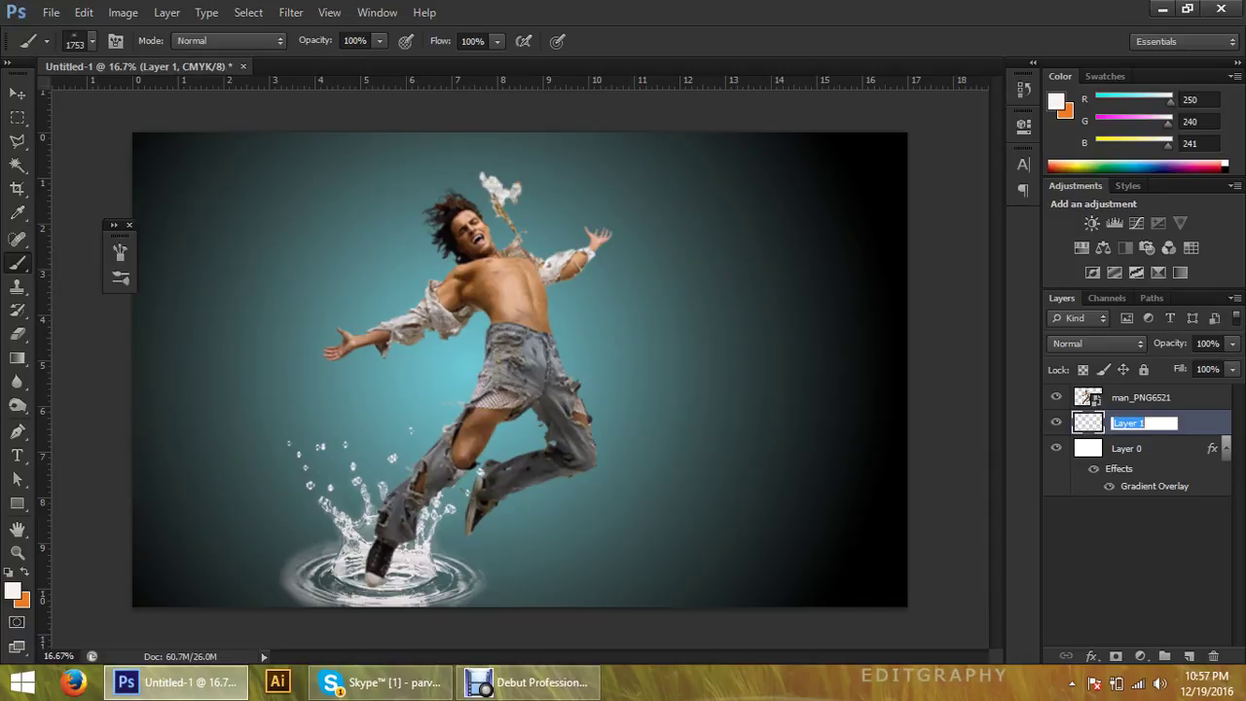
{"action": "key", "text": "Return"}
{"action": "left_click_drag", "start_coordinate": [1126, 423], "coordinate": [1126, 388]}
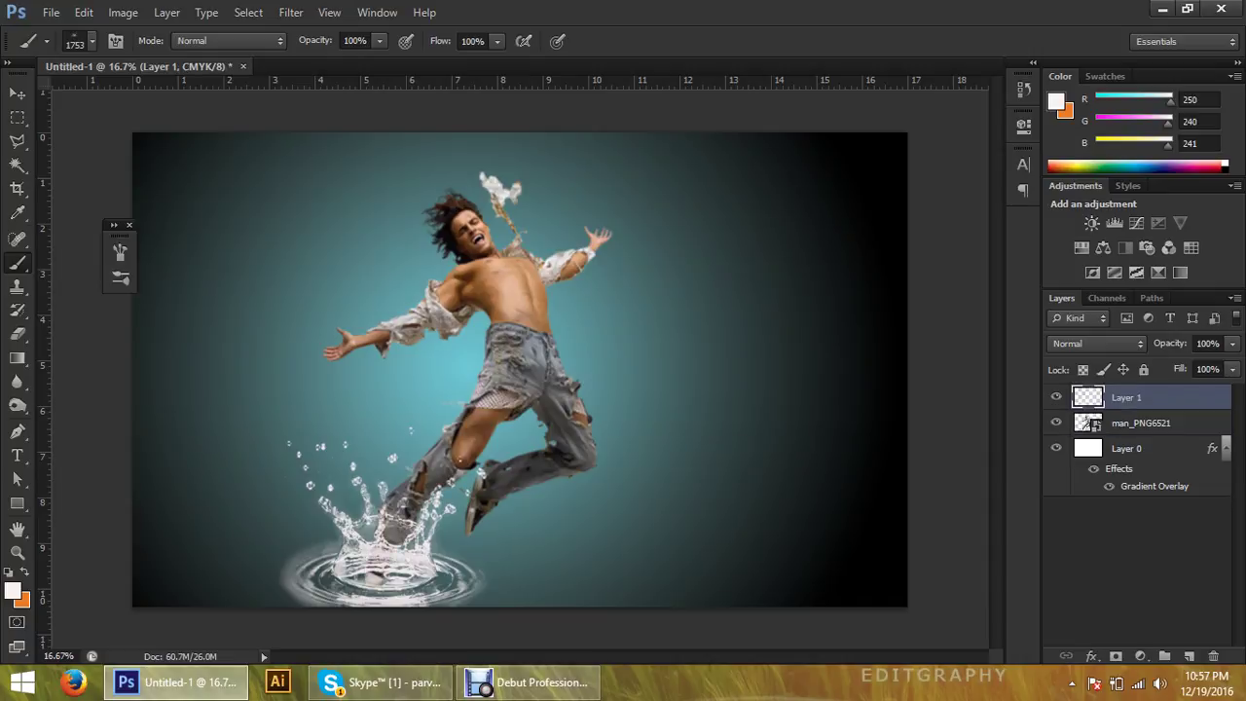
Set Layer 1's blend mode to Overlay after comparing Multiply and neighbouring modes
{"action": "double_click", "coordinate": [1178, 398]}
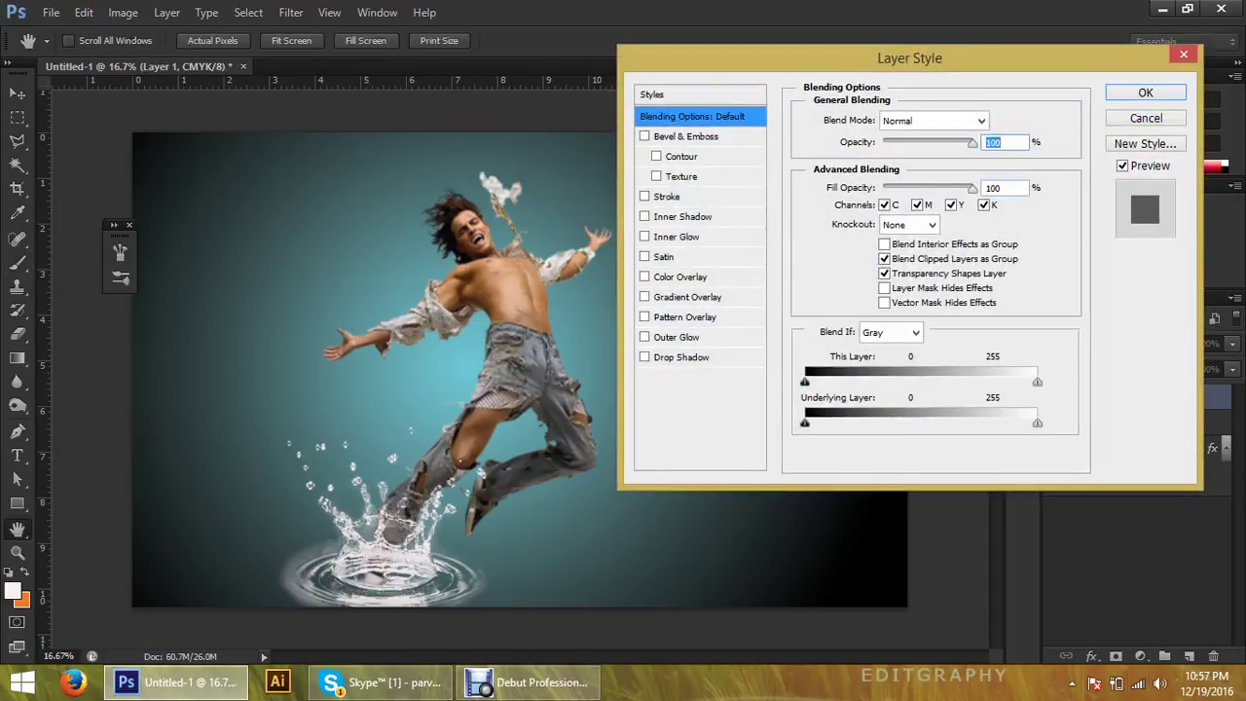
{"action": "left_click", "coordinate": [932, 120]}
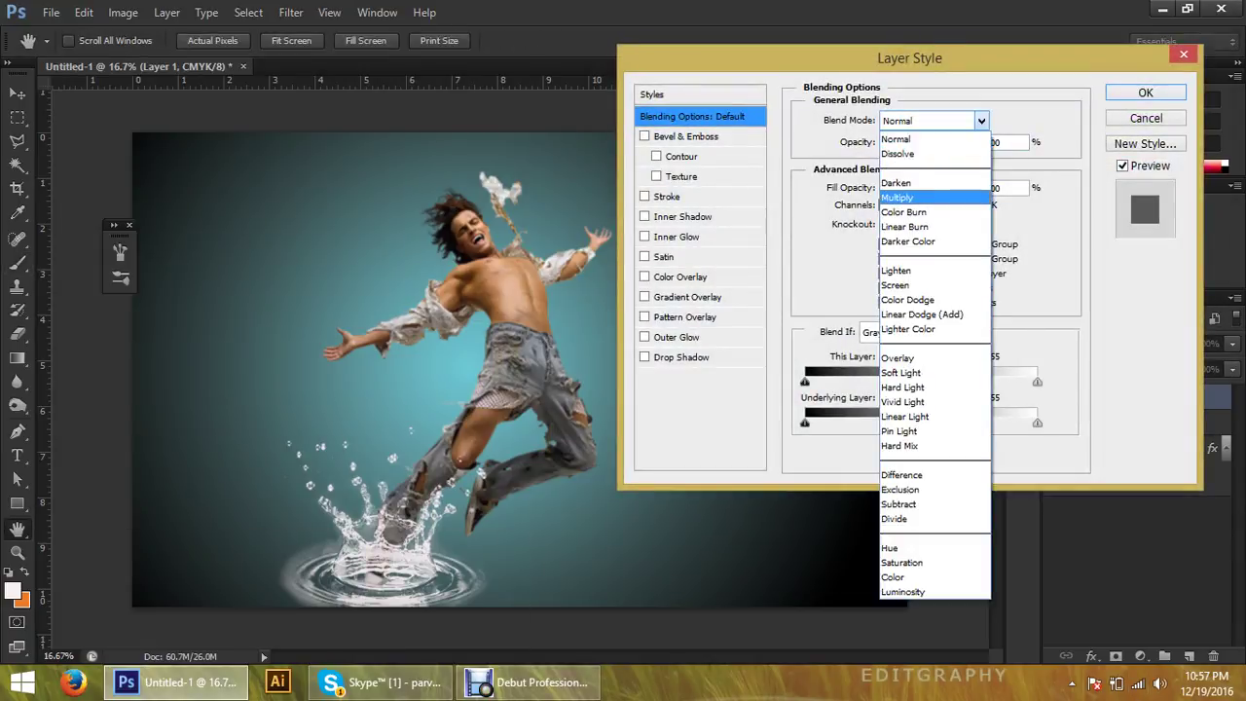
{"action": "left_click", "coordinate": [925, 196]}
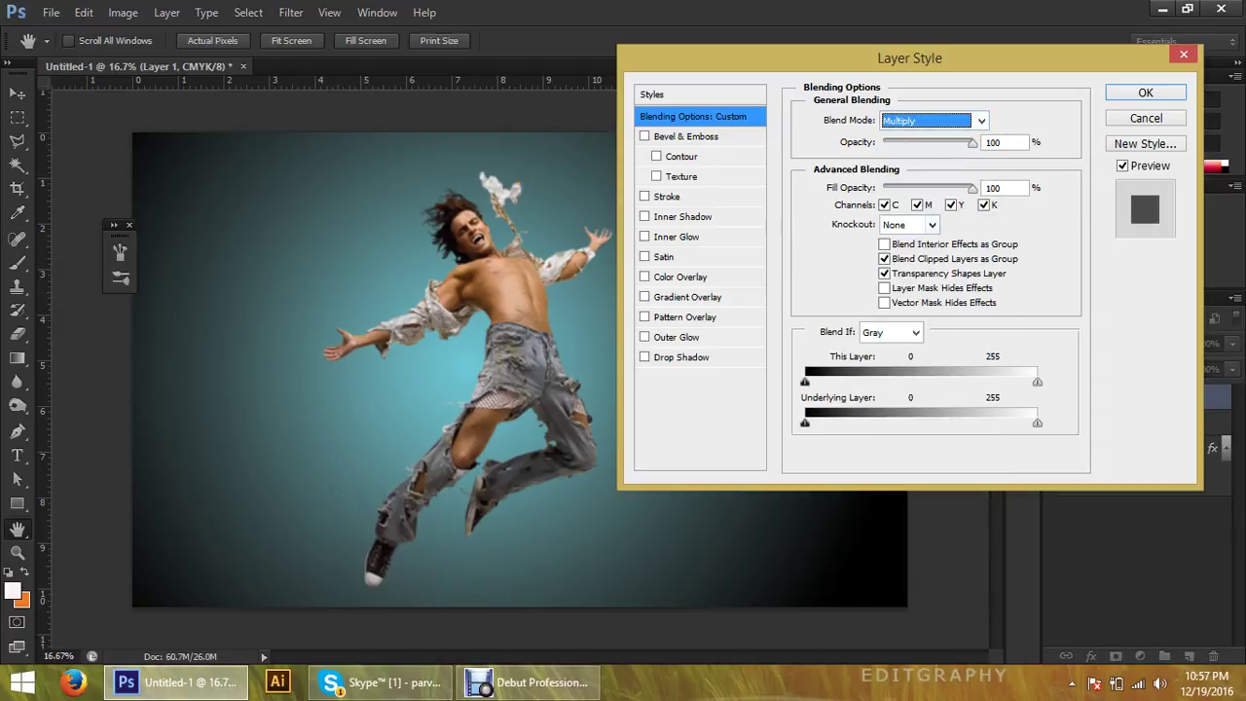
{"action": "key", "text": "Down"}
{"action": "key", "text": "Down"}
{"action": "key", "text": "Down"}
{"action": "key", "text": "Down"}
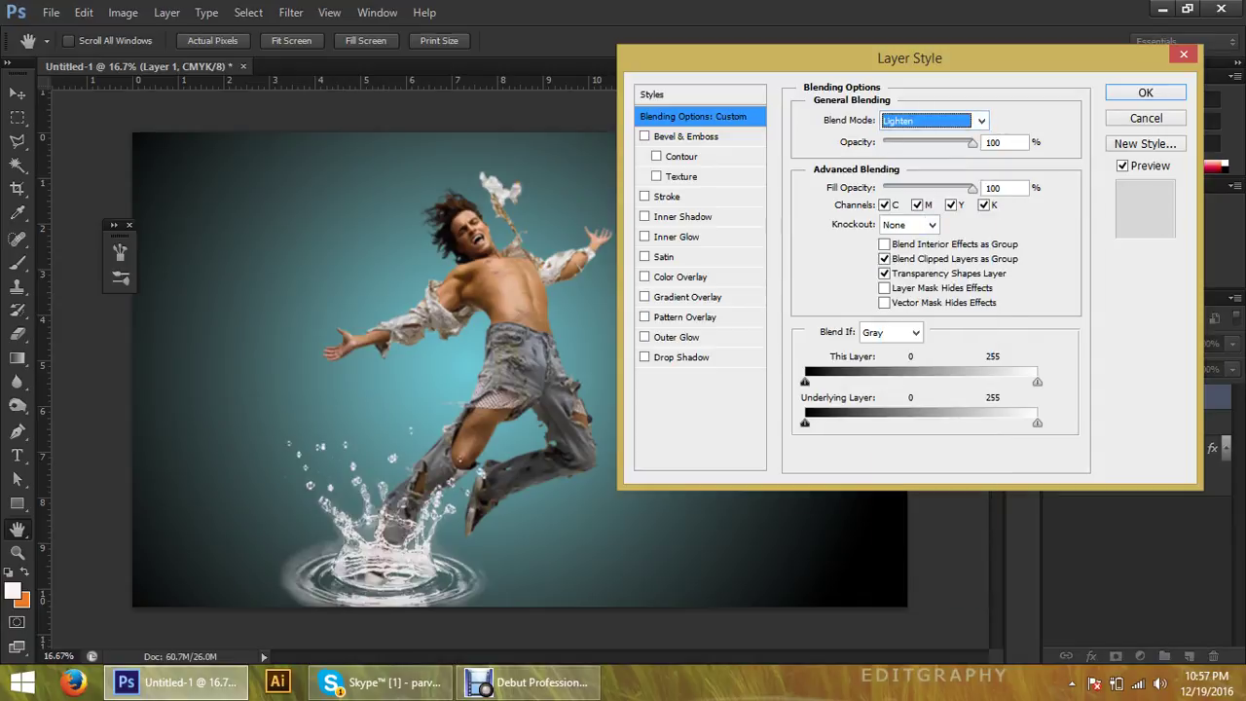
{"action": "key", "text": "Down"}
{"action": "key", "text": "Down"}
{"action": "key", "text": "Down"}
{"action": "key", "text": "Down"}
{"action": "key", "text": "Down"}
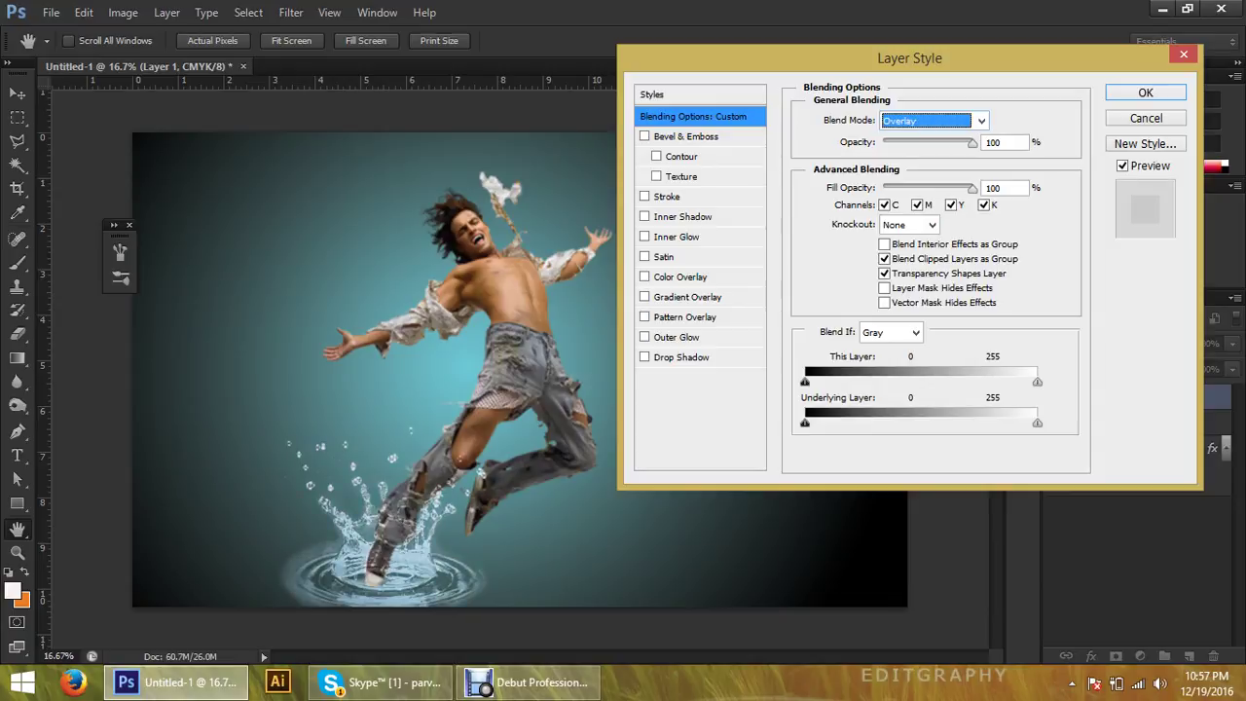
{"action": "key", "text": "Down"}
{"action": "key", "text": "Up"}
{"action": "key", "text": "Return"}
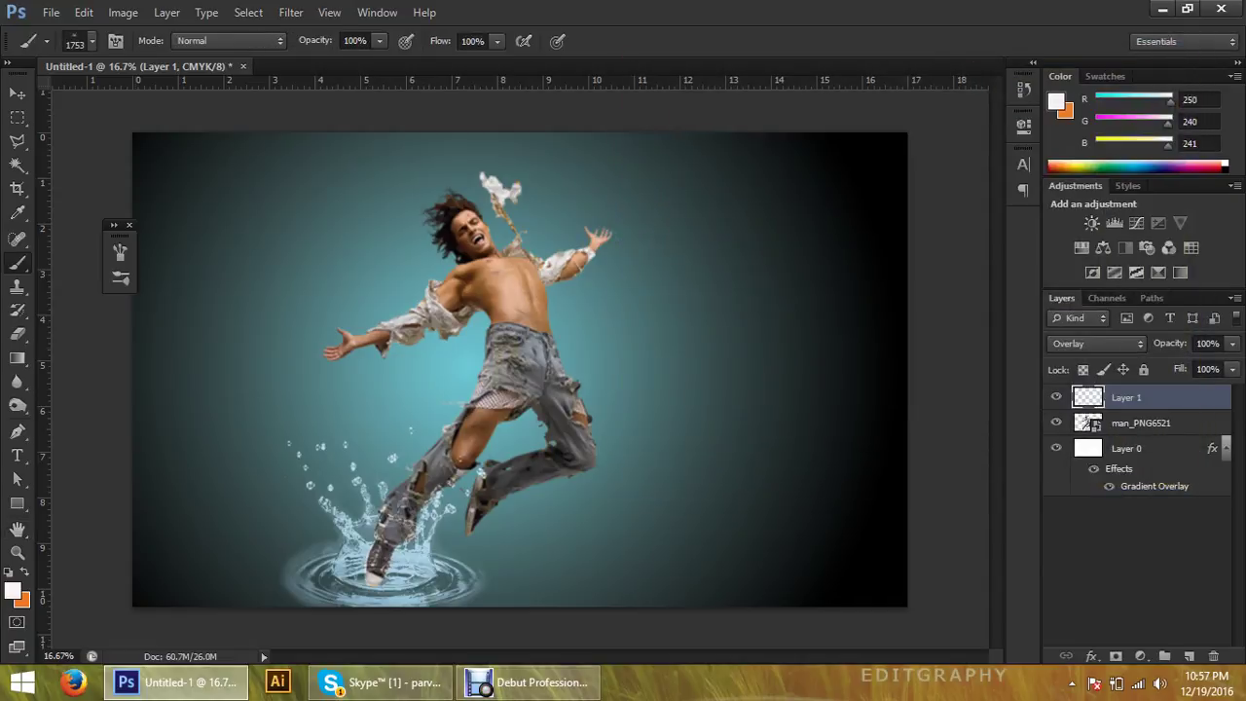
Nudge the splash slightly lower under the foot and add an empty Layer 2 on top
{"action": "left_click", "coordinate": [17, 92]}
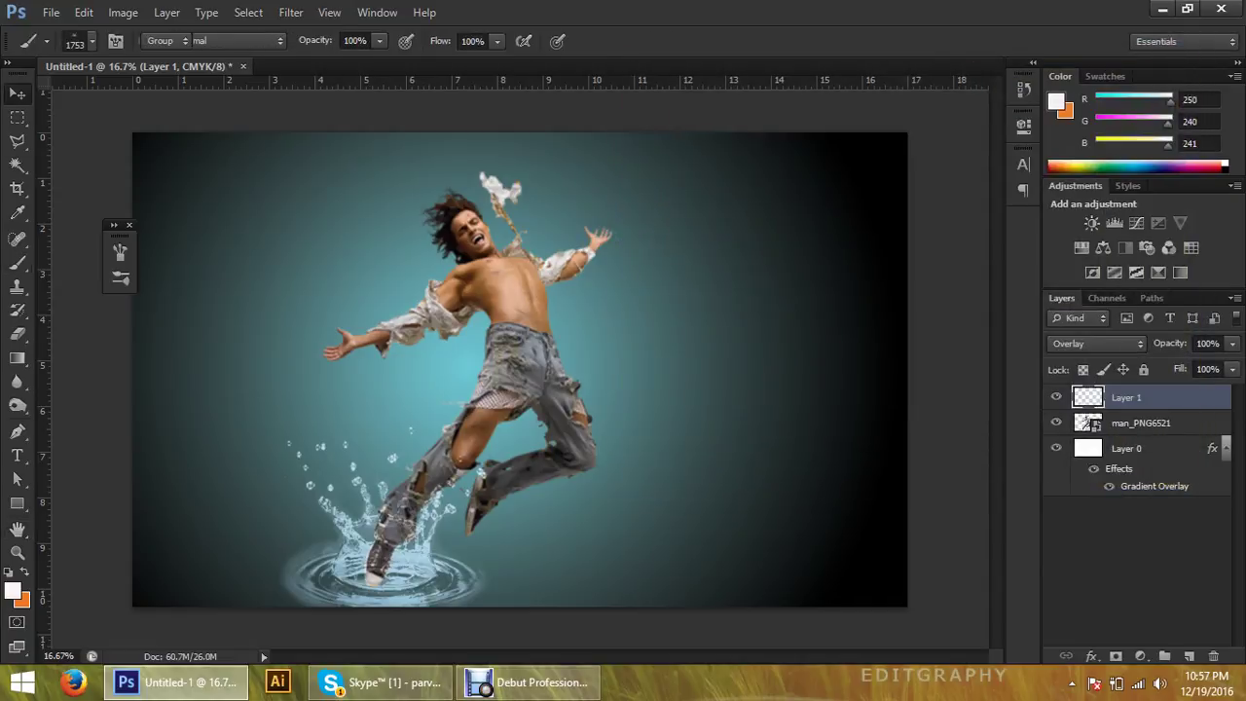
{"action": "mouse_move", "coordinate": [425, 511]}
{"action": "left_mouse_down"}
{"action": "mouse_move", "coordinate": [426, 522]}
{"action": "mouse_move", "coordinate": [371, 508]}
{"action": "left_mouse_up"}
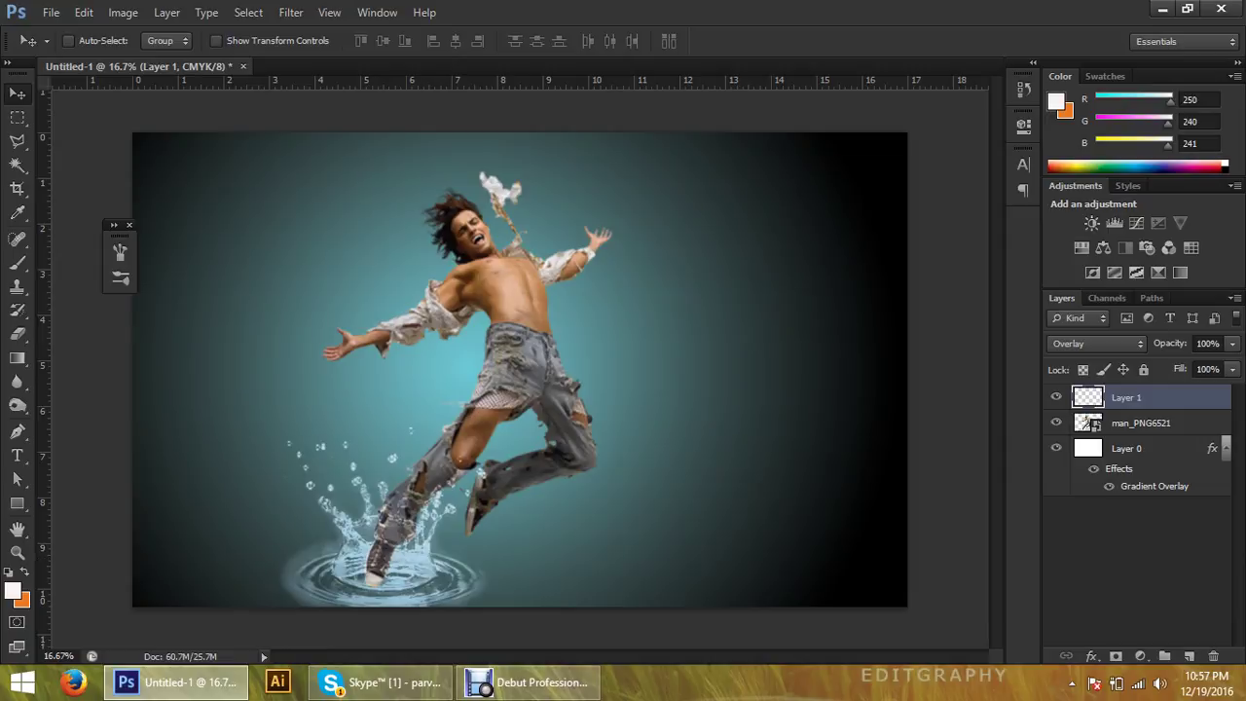
{"action": "left_click", "coordinate": [1189, 656]}
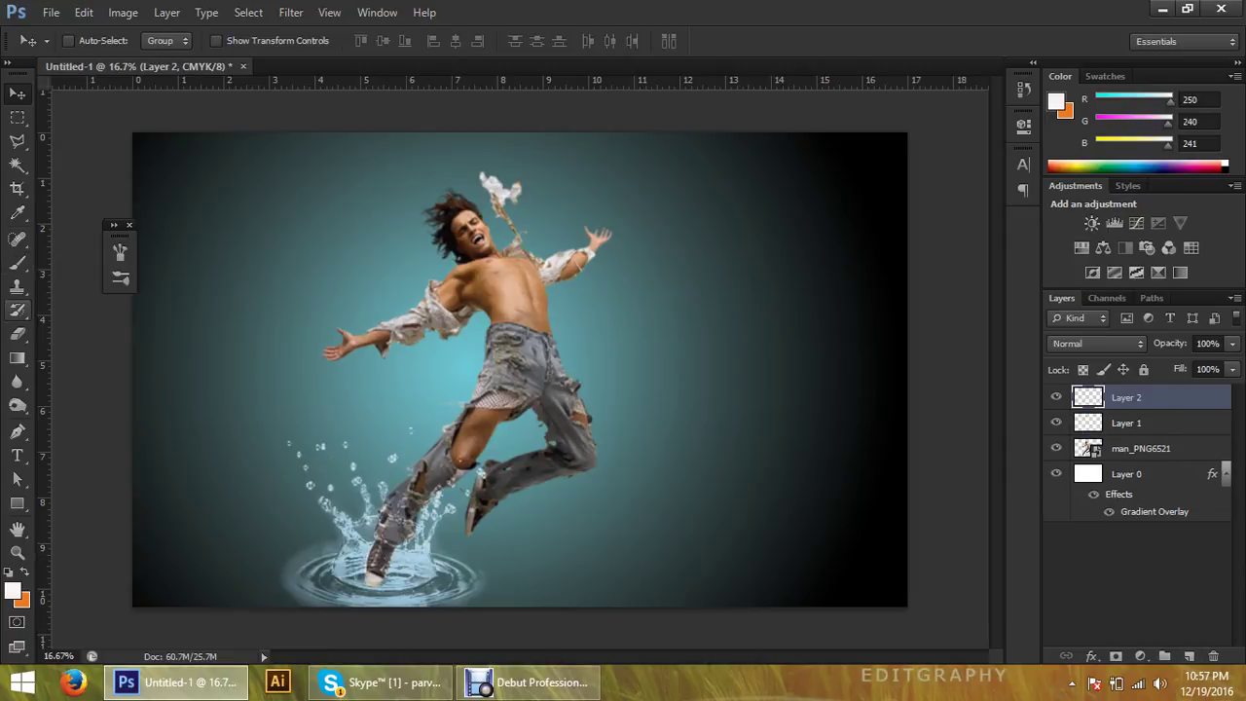
Set the brush to the wispy tip 412 at 2216 px
{"action": "key", "text": "b"}
{"action": "right_click", "coordinate": [620, 393]}
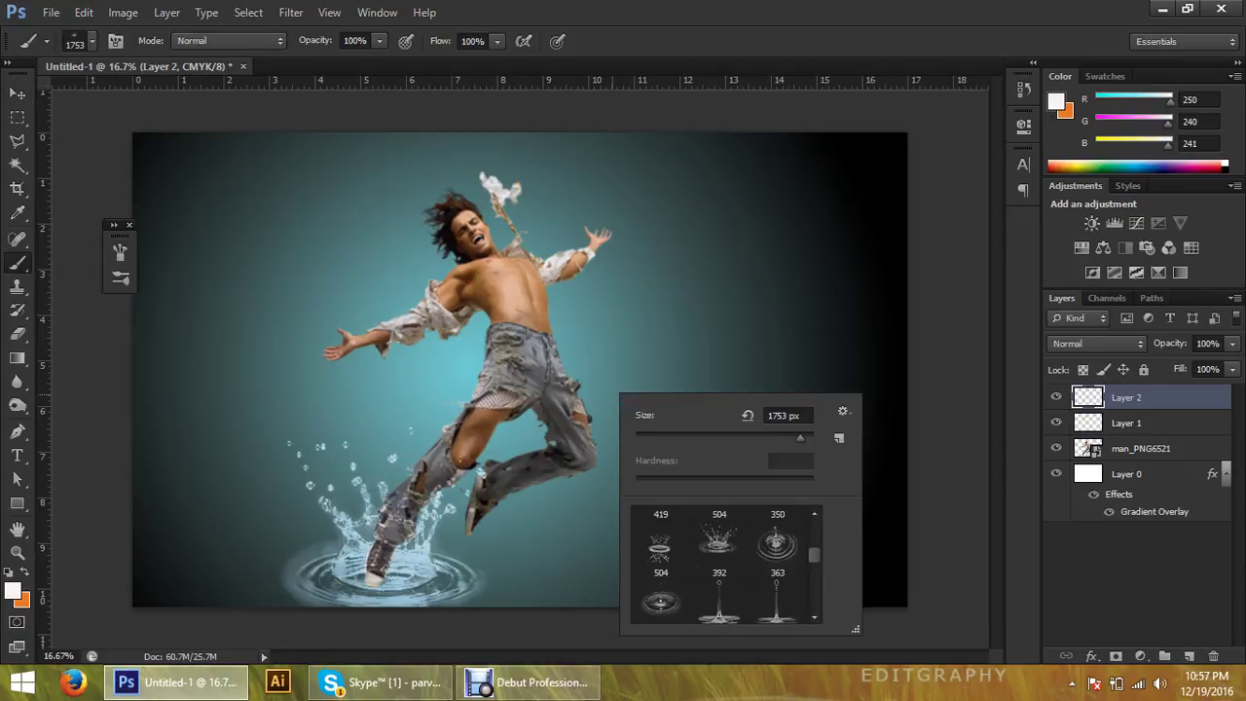
{"action": "scroll", "coordinate": [720, 565], "scroll_direction": "down", "scroll_amount": 1}
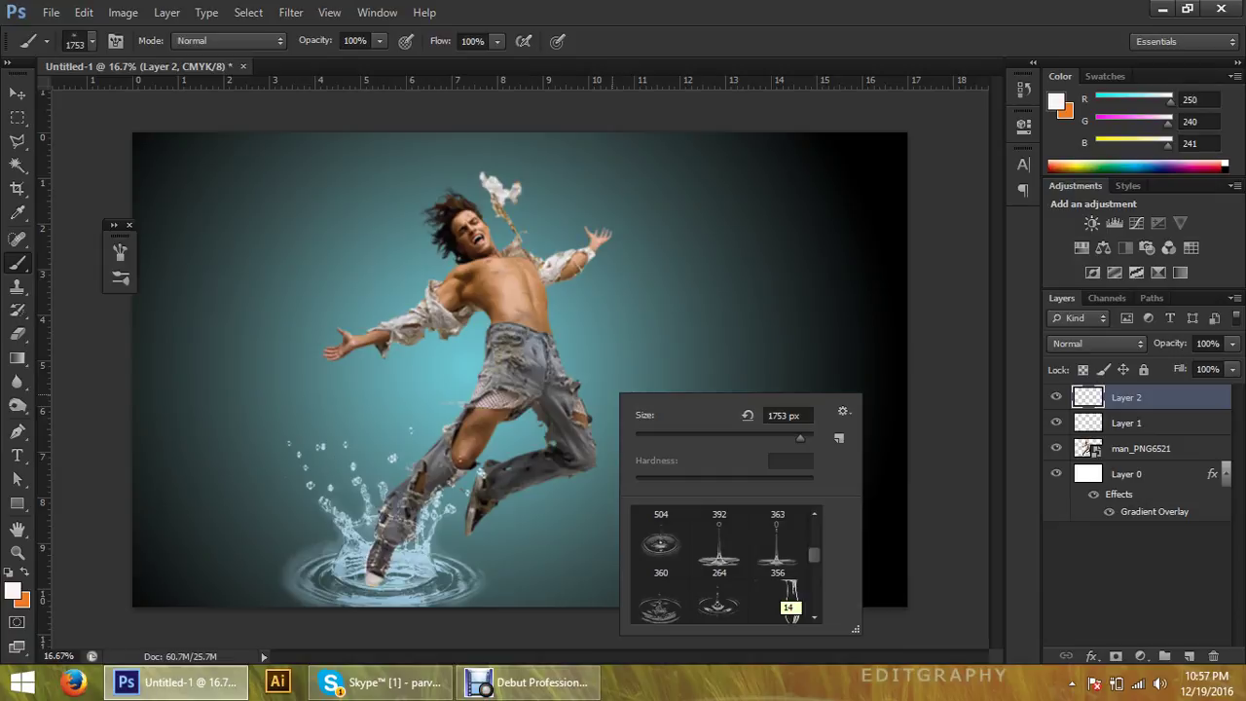
{"action": "scroll", "coordinate": [783, 596], "scroll_direction": "down", "scroll_amount": 2}
{"action": "scroll", "coordinate": [784, 596], "scroll_direction": "down", "scroll_amount": 2}
{"action": "scroll", "coordinate": [784, 596], "scroll_direction": "down", "scroll_amount": 2}
{"action": "scroll", "coordinate": [784, 595], "scroll_direction": "down", "scroll_amount": 2}
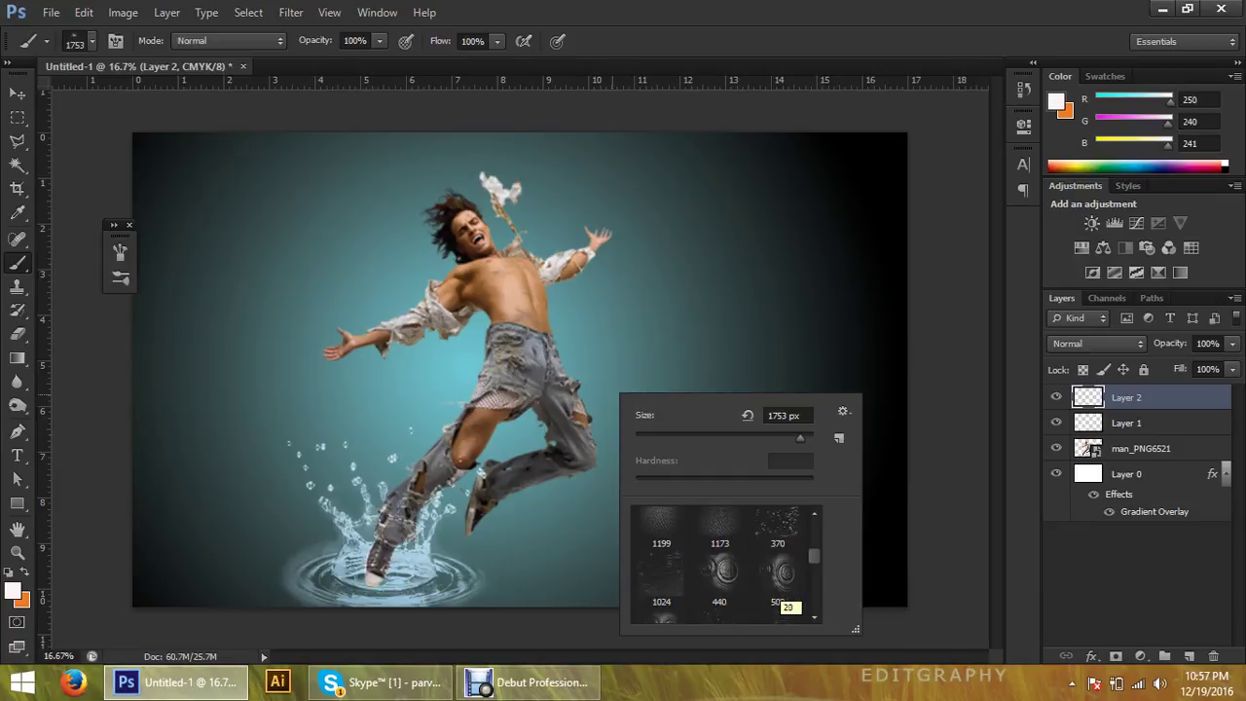
{"action": "scroll", "coordinate": [783, 596], "scroll_direction": "down", "scroll_amount": 2}
{"action": "scroll", "coordinate": [783, 596], "scroll_direction": "down", "scroll_amount": 1}
{"action": "scroll", "coordinate": [783, 596], "scroll_direction": "down", "scroll_amount": 1}
{"action": "scroll", "coordinate": [784, 596], "scroll_direction": "down", "scroll_amount": 2}
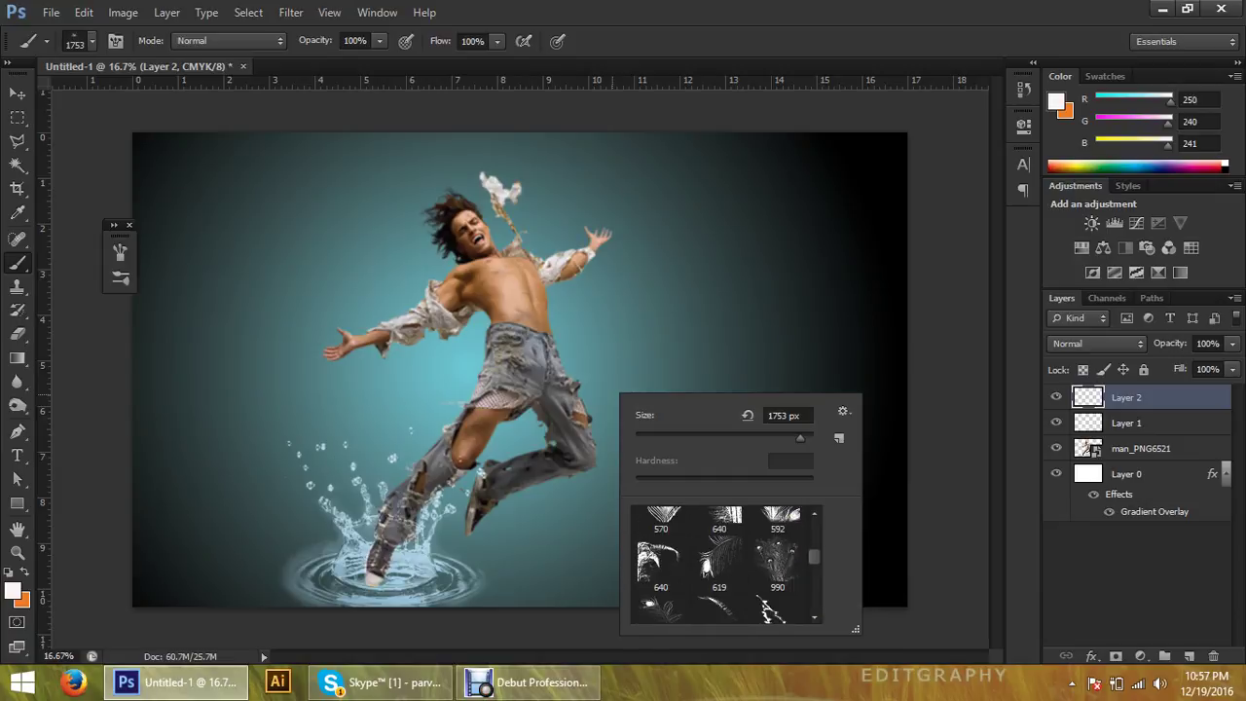
{"action": "scroll", "coordinate": [784, 596], "scroll_direction": "down", "scroll_amount": 2}
{"action": "scroll", "coordinate": [784, 596], "scroll_direction": "down", "scroll_amount": 2}
{"action": "scroll", "coordinate": [784, 596], "scroll_direction": "down", "scroll_amount": 2}
{"action": "scroll", "coordinate": [725, 563], "scroll_direction": "down", "scroll_amount": 2}
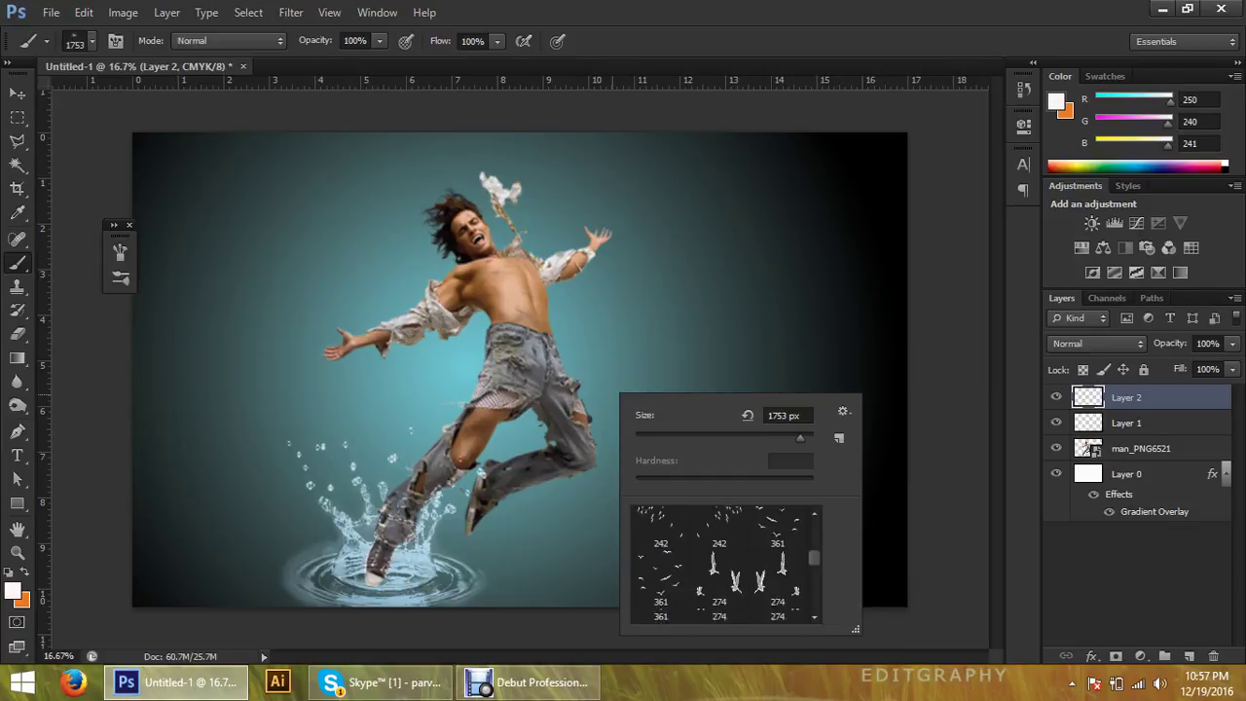
{"action": "scroll", "coordinate": [725, 562], "scroll_direction": "down", "scroll_amount": 2}
{"action": "scroll", "coordinate": [725, 563], "scroll_direction": "down", "scroll_amount": 2}
{"action": "scroll", "coordinate": [725, 563], "scroll_direction": "down", "scroll_amount": 2}
{"action": "scroll", "coordinate": [726, 563], "scroll_direction": "down", "scroll_amount": 2}
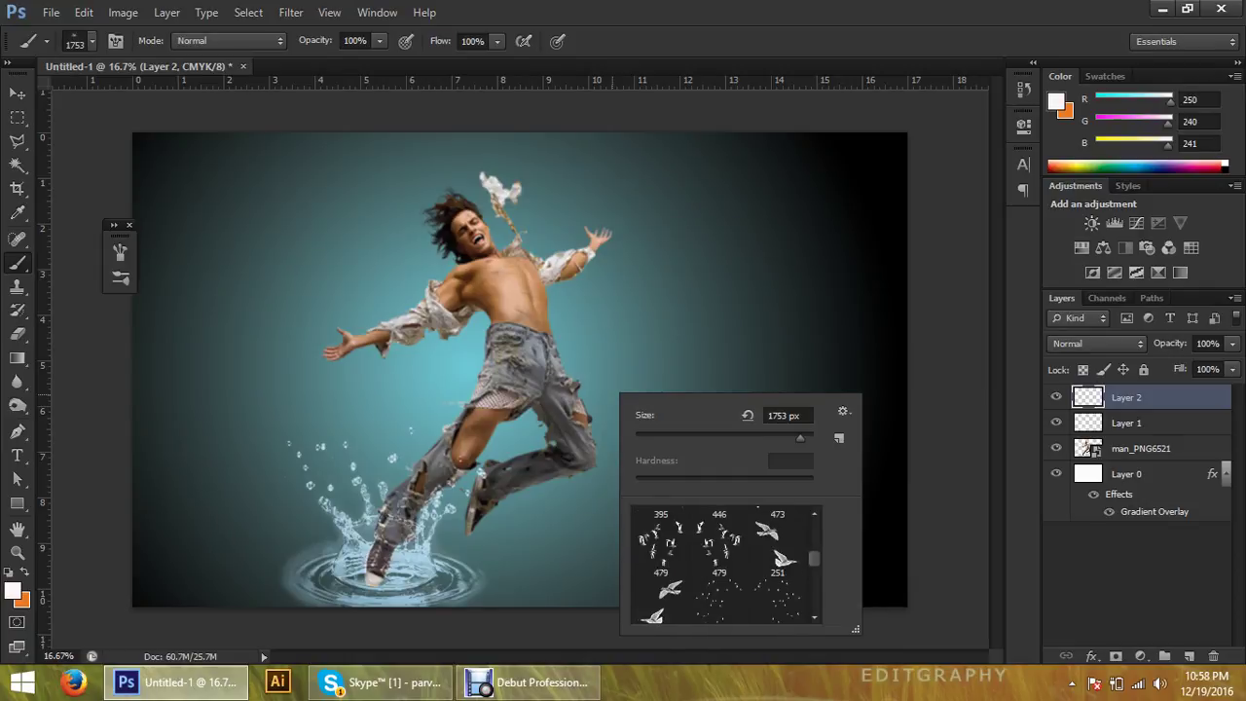
{"action": "scroll", "coordinate": [725, 562], "scroll_direction": "down", "scroll_amount": 2}
{"action": "scroll", "coordinate": [725, 563], "scroll_direction": "down", "scroll_amount": 2}
{"action": "scroll", "coordinate": [725, 563], "scroll_direction": "down", "scroll_amount": 2}
{"action": "scroll", "coordinate": [726, 562], "scroll_direction": "down", "scroll_amount": 2}
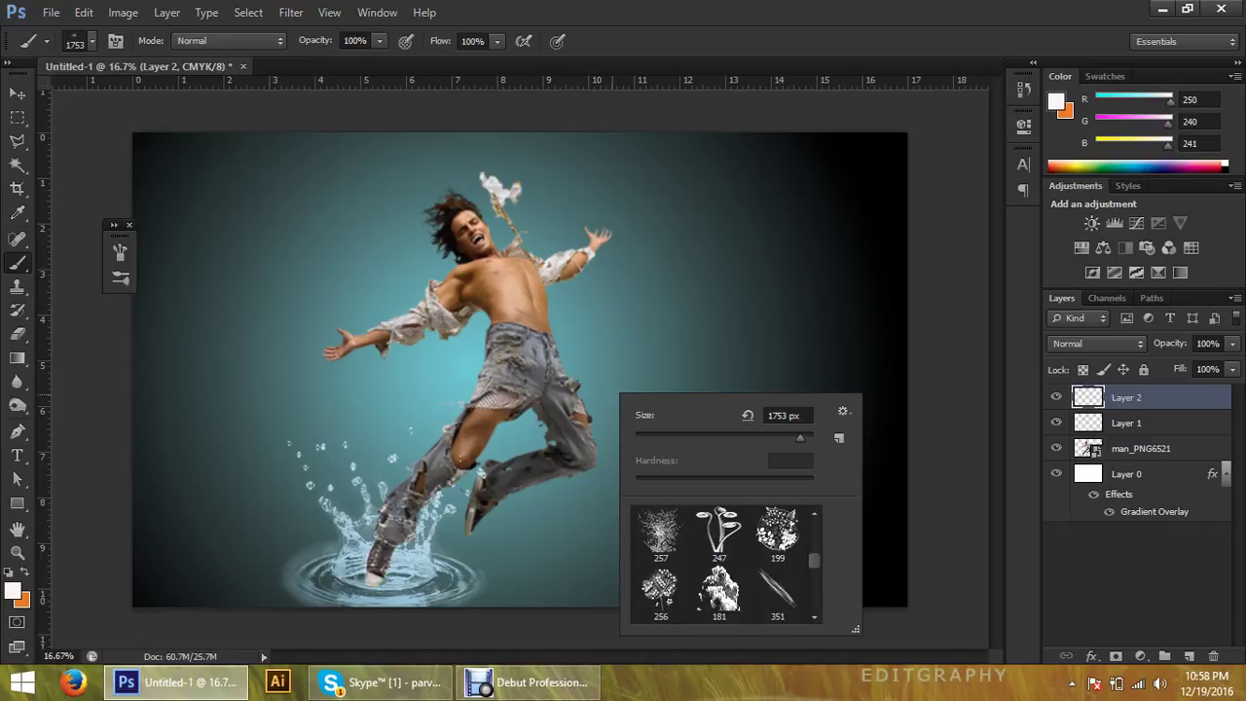
{"action": "scroll", "coordinate": [725, 563], "scroll_direction": "down", "scroll_amount": 2}
{"action": "scroll", "coordinate": [725, 563], "scroll_direction": "down", "scroll_amount": 2}
{"action": "scroll", "coordinate": [725, 563], "scroll_direction": "down", "scroll_amount": 2}
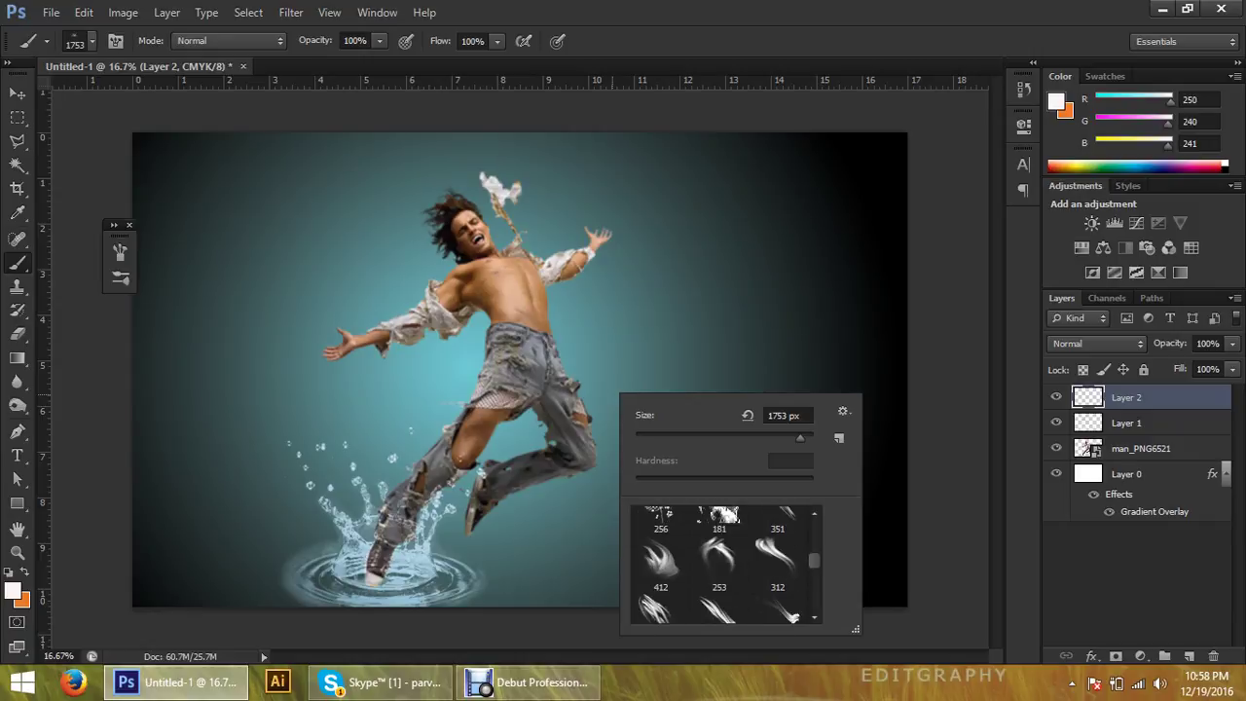
{"action": "scroll", "coordinate": [726, 562], "scroll_direction": "down", "scroll_amount": 2}
{"action": "scroll", "coordinate": [726, 563], "scroll_direction": "up", "scroll_amount": 1}
{"action": "left_click", "coordinate": [661, 594]}
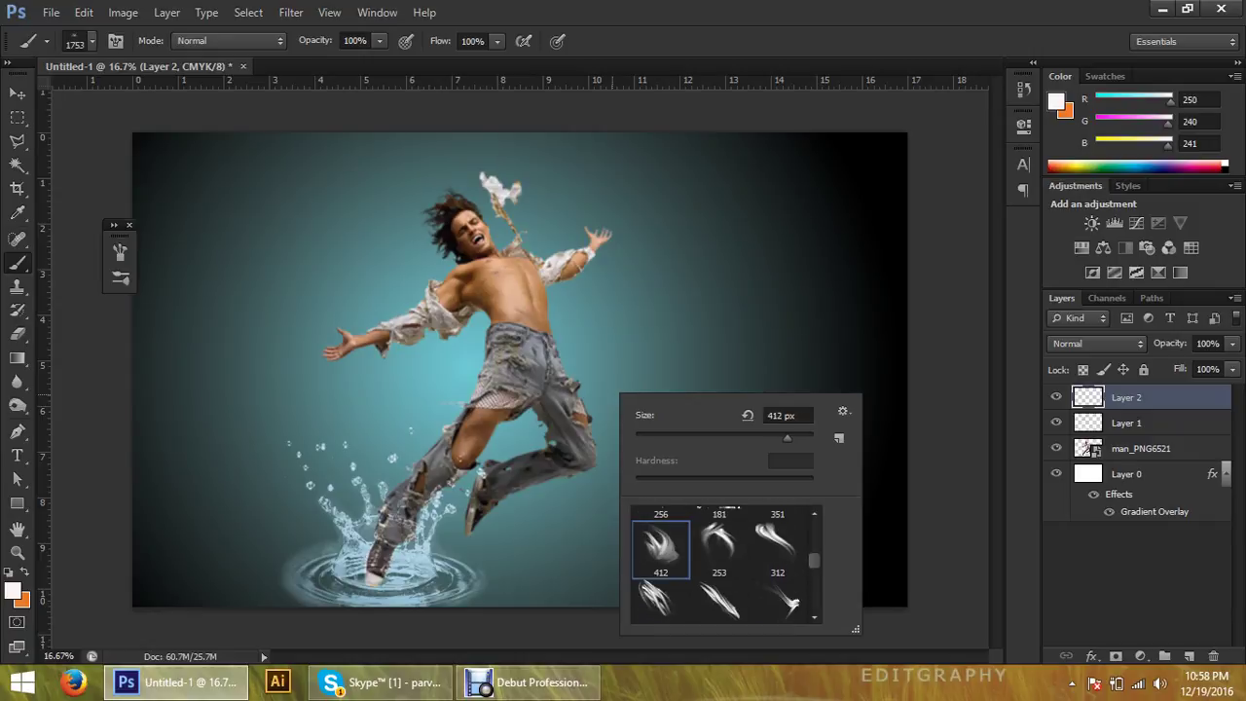
{"action": "key", "text": "Return"}
{"action": "right_click", "coordinate": [655, 227]}
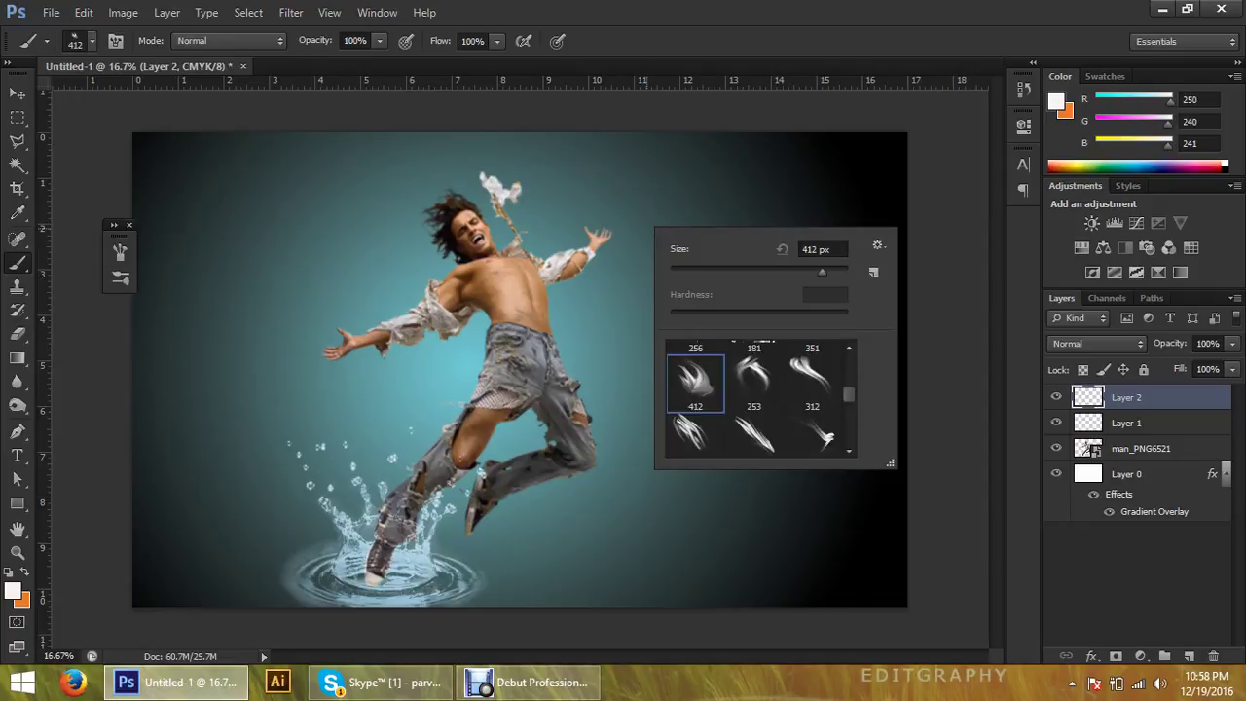
{"action": "left_click_drag", "start_coordinate": [821, 272], "coordinate": [836, 272]}
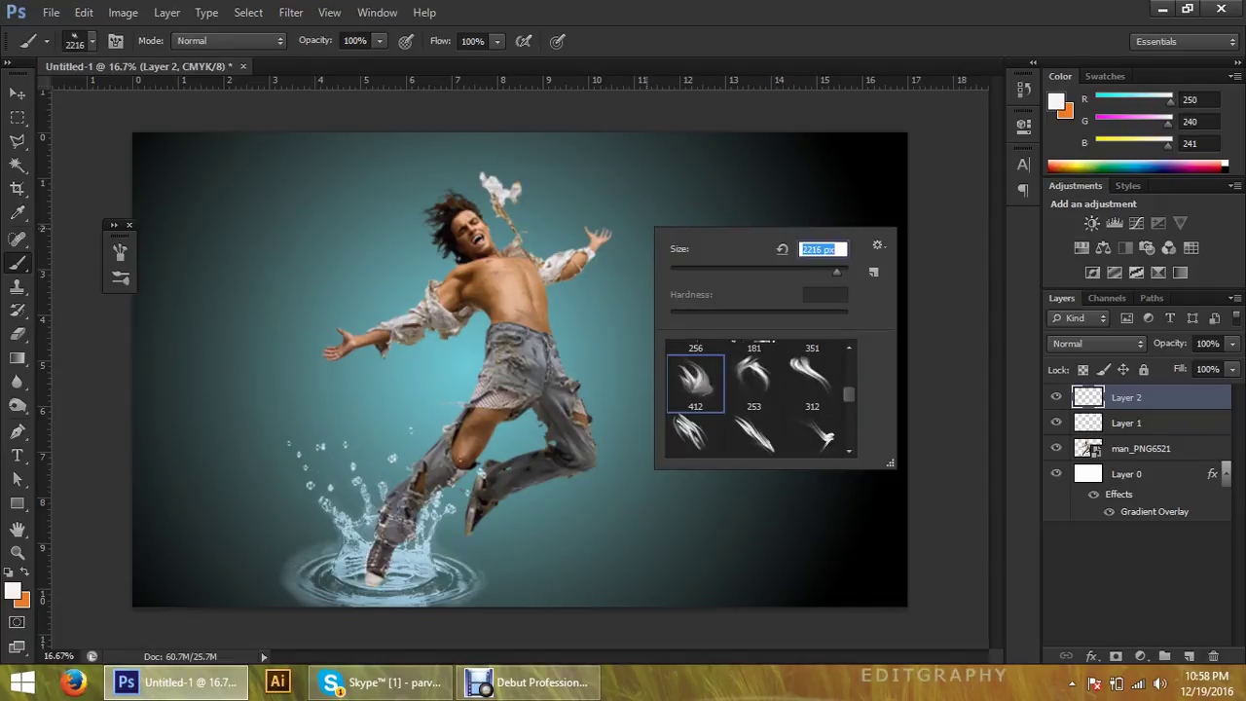
Set the foreground colour to bright cyan 11faf2
{"action": "left_click", "coordinate": [12, 591]}
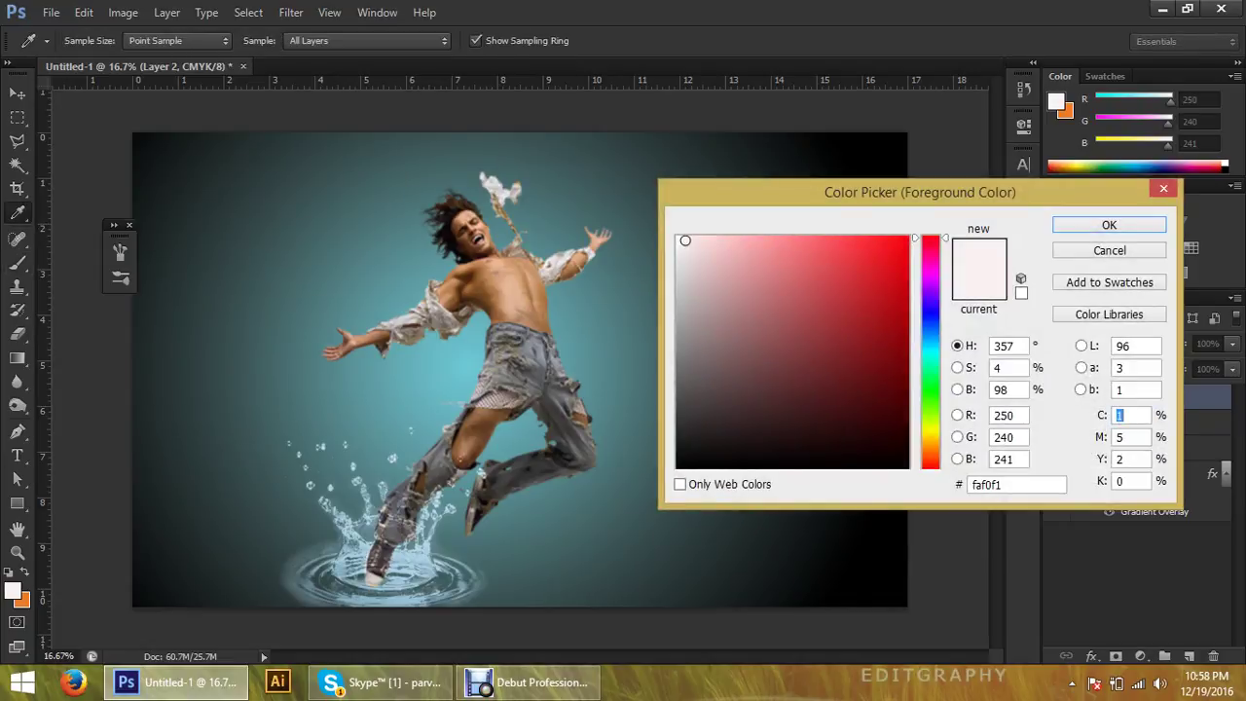
{"action": "left_click", "coordinate": [931, 380]}
{"action": "left_click_drag", "start_coordinate": [930, 379], "coordinate": [931, 352]}
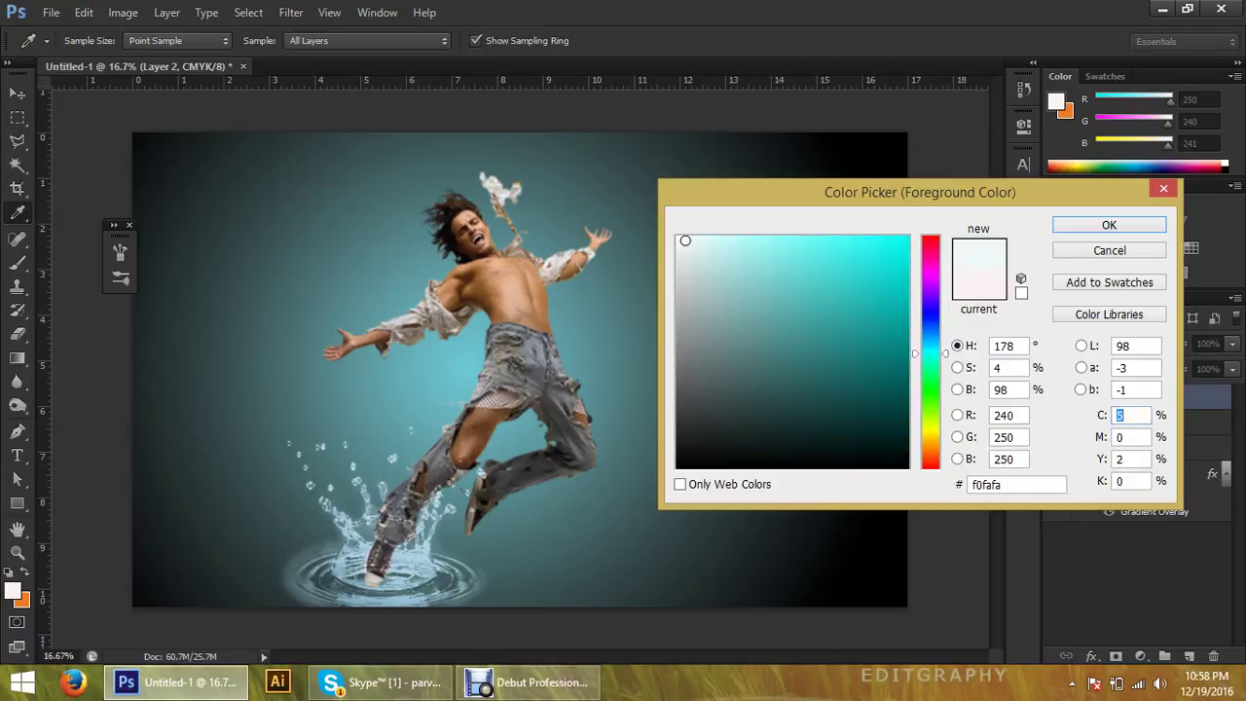
{"action": "left_click", "coordinate": [893, 240]}
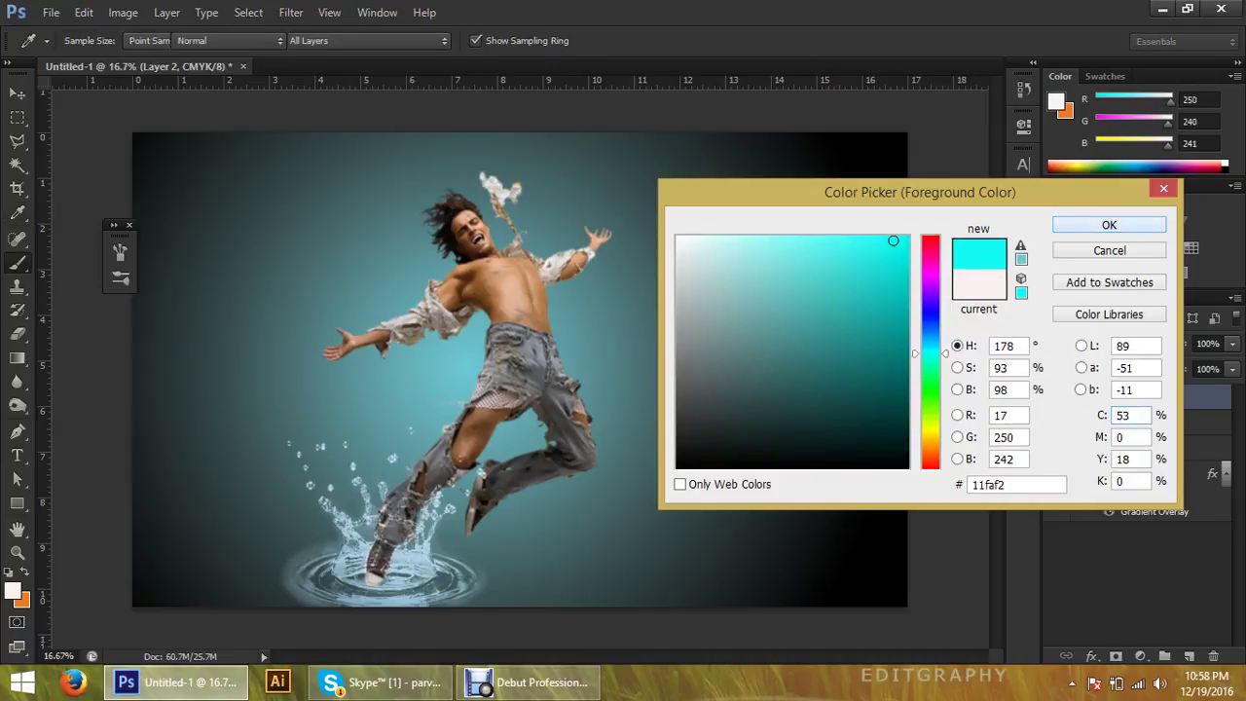
{"action": "left_click", "coordinate": [1109, 225]}
Stamp two cyan wisps above the man's arm, shift them, then undo them
{"action": "left_click", "coordinate": [592, 245]}
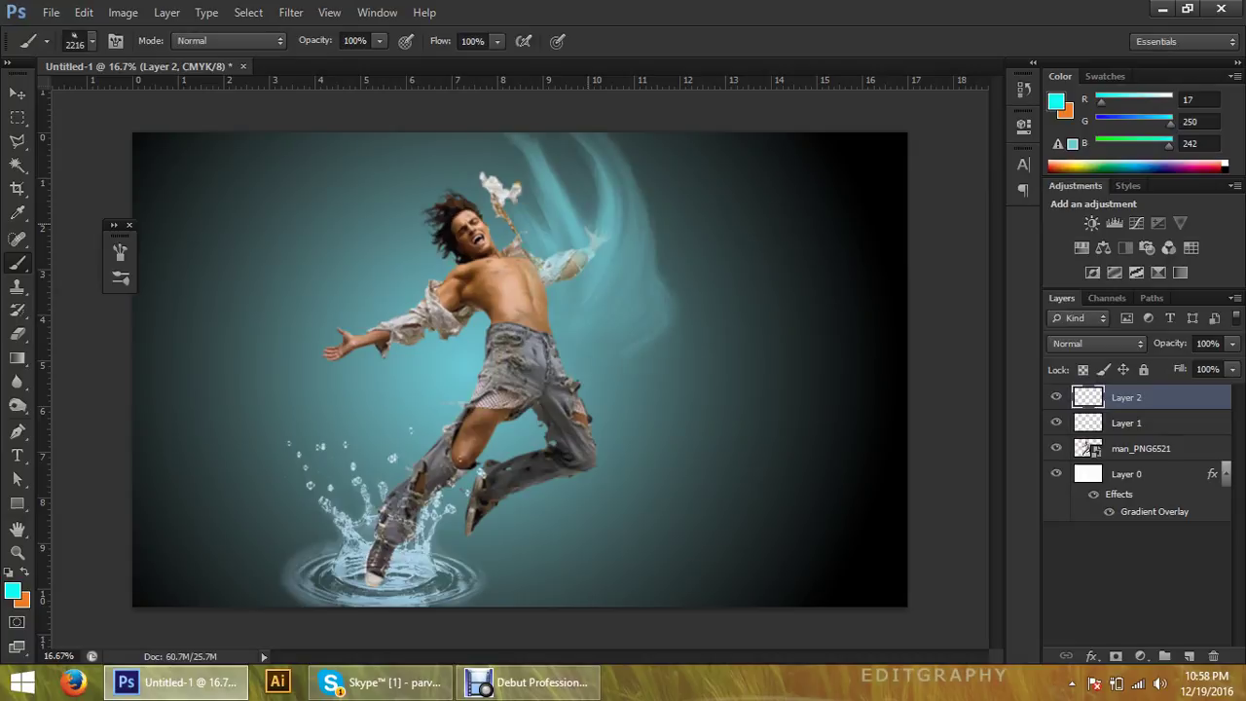
{"action": "left_click", "coordinate": [589, 243]}
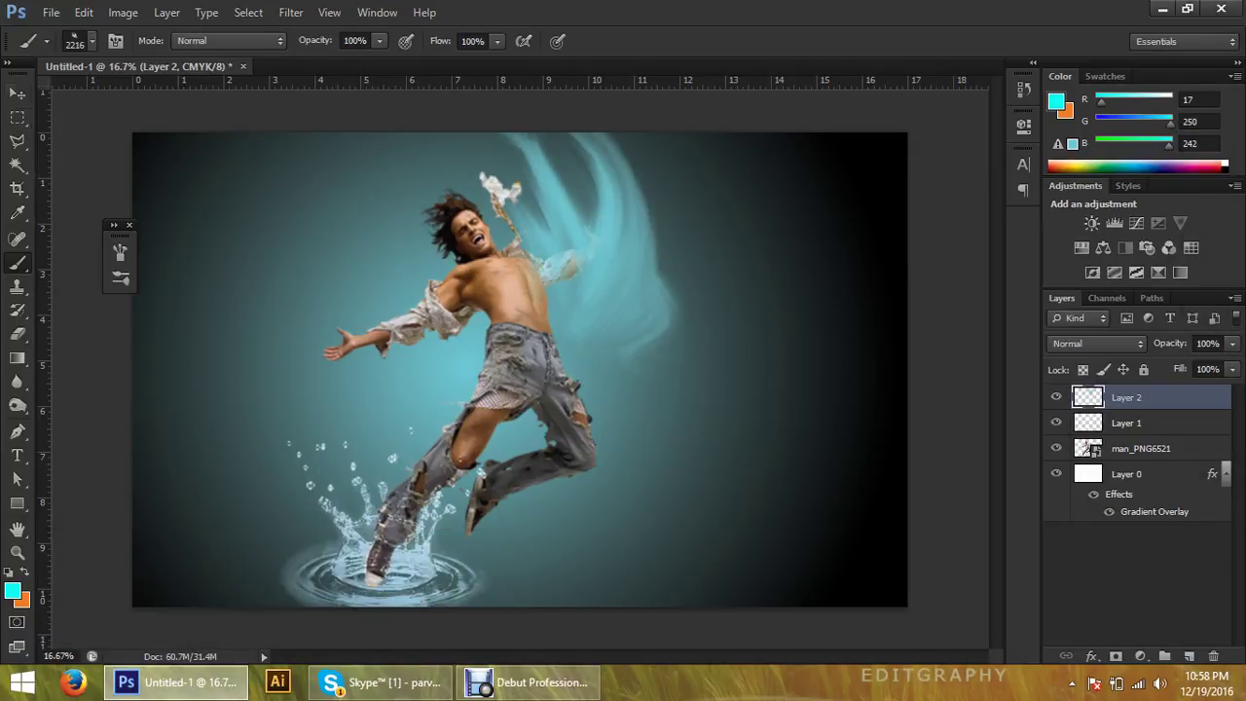
{"action": "left_click", "coordinate": [18, 93]}
{"action": "mouse_move", "coordinate": [618, 244]}
{"action": "left_mouse_down"}
{"action": "mouse_move", "coordinate": [579, 233]}
{"action": "mouse_move", "coordinate": [619, 232]}
{"action": "left_mouse_up"}
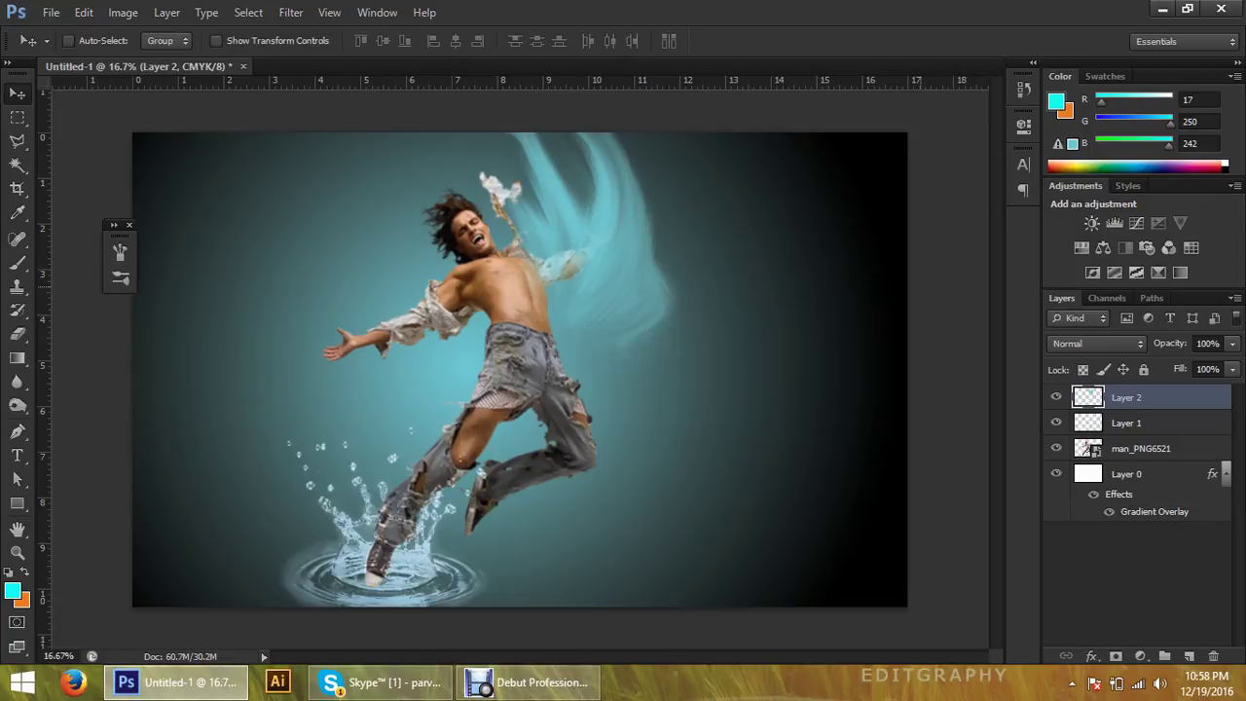
{"action": "key", "text": "ctrl+alt+z"}
{"action": "key", "text": "ctrl+alt+z"}
{"action": "key", "text": "ctrl+alt+z"}
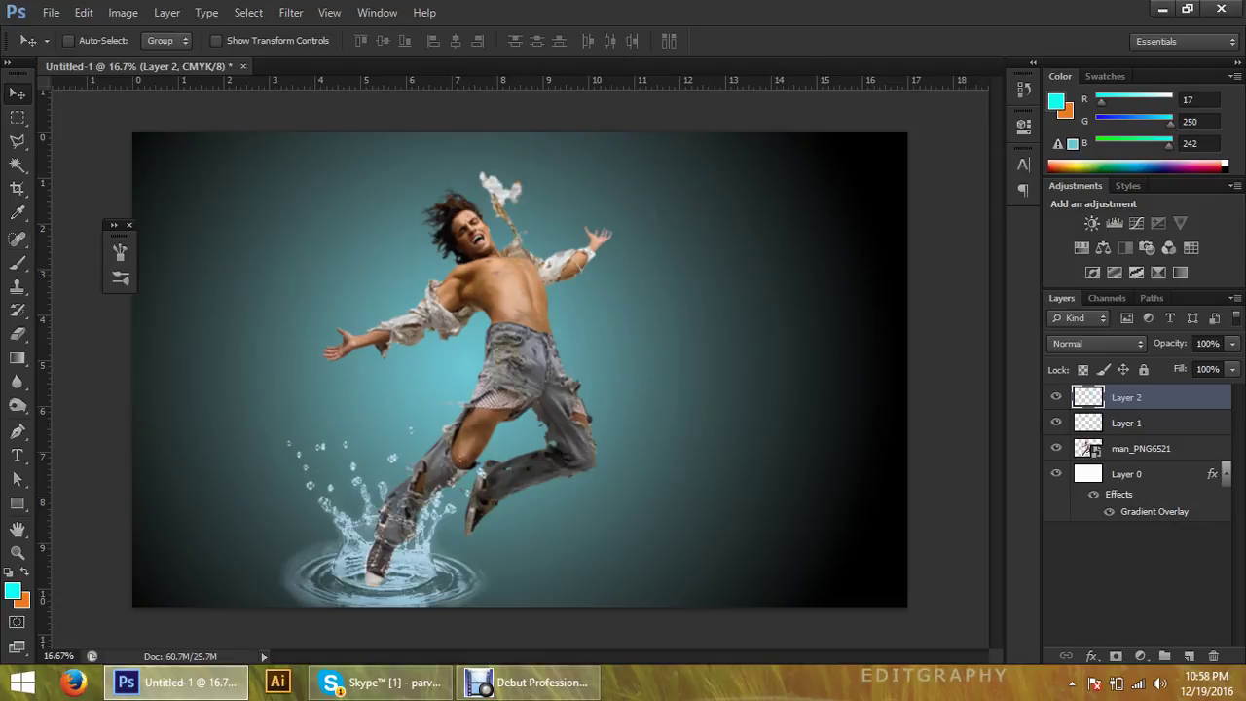
Switch to the Brush tool with the feathery tip 238
{"action": "key", "text": "b"}
{"action": "right_click", "coordinate": [662, 286]}
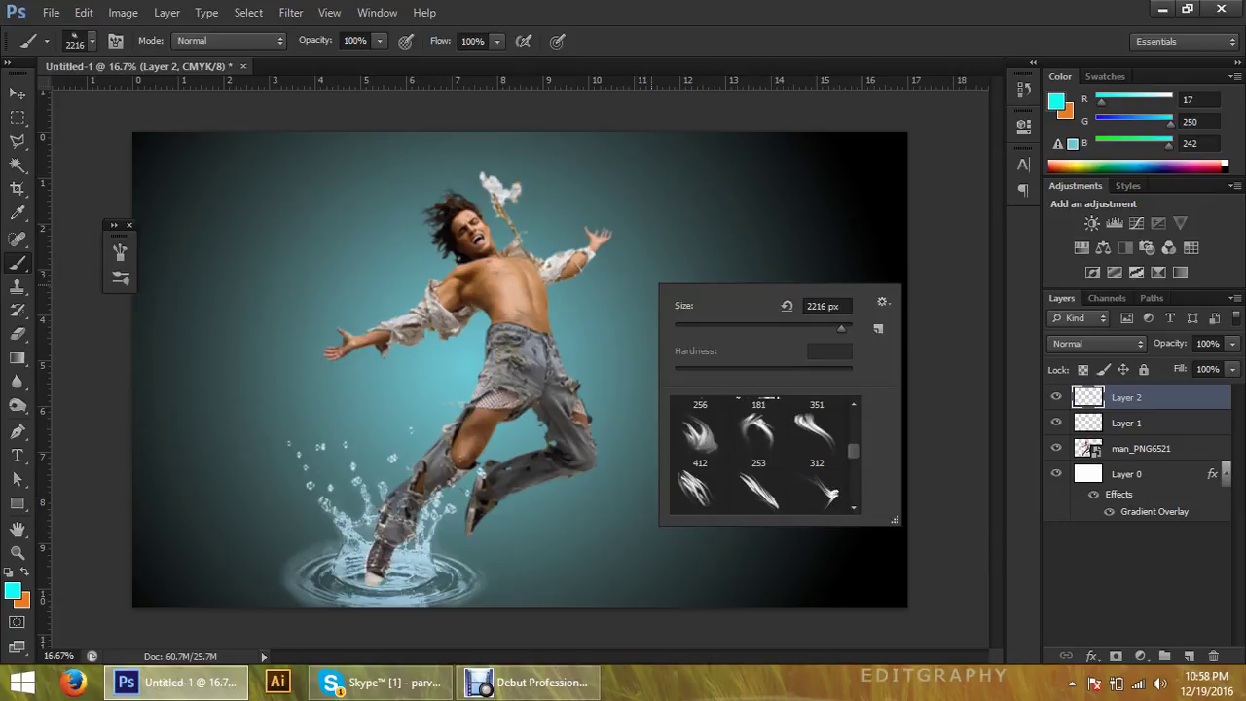
{"action": "scroll", "coordinate": [762, 455], "scroll_direction": "down", "scroll_amount": 1}
{"action": "scroll", "coordinate": [680, 473], "scroll_direction": "down", "scroll_amount": 1}
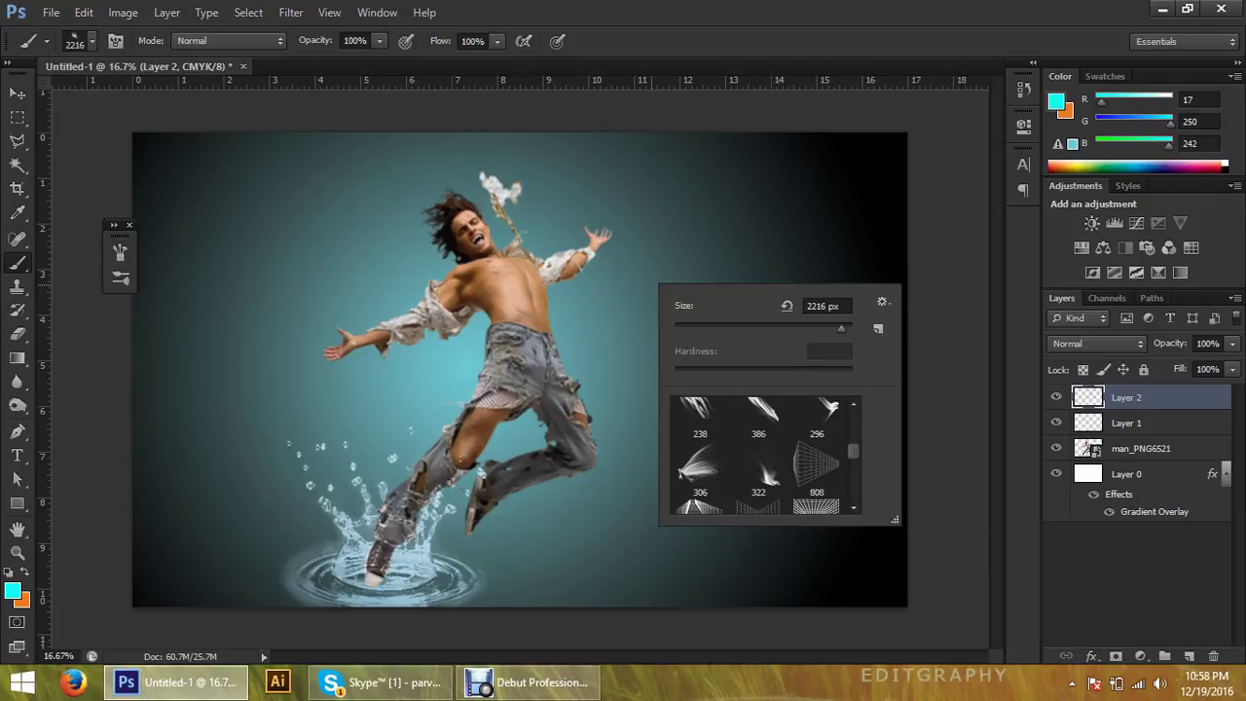
{"action": "scroll", "coordinate": [680, 473], "scroll_direction": "down", "scroll_amount": 1}
{"action": "scroll", "coordinate": [681, 473], "scroll_direction": "down", "scroll_amount": 1}
{"action": "scroll", "coordinate": [680, 473], "scroll_direction": "up", "scroll_amount": 3}
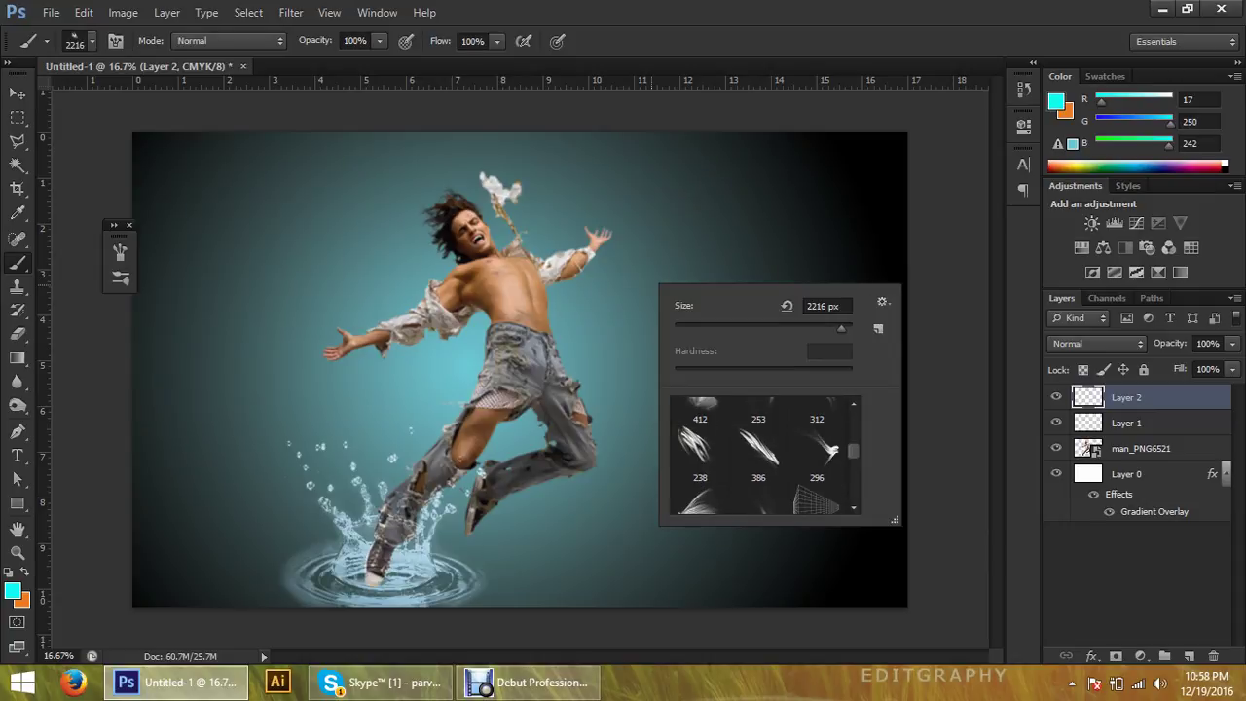
{"action": "double_click", "coordinate": [700, 454]}
Enlarge the brush to 2216 px and stamp a feathery stroke right of the man
{"action": "right_click", "coordinate": [629, 276]}
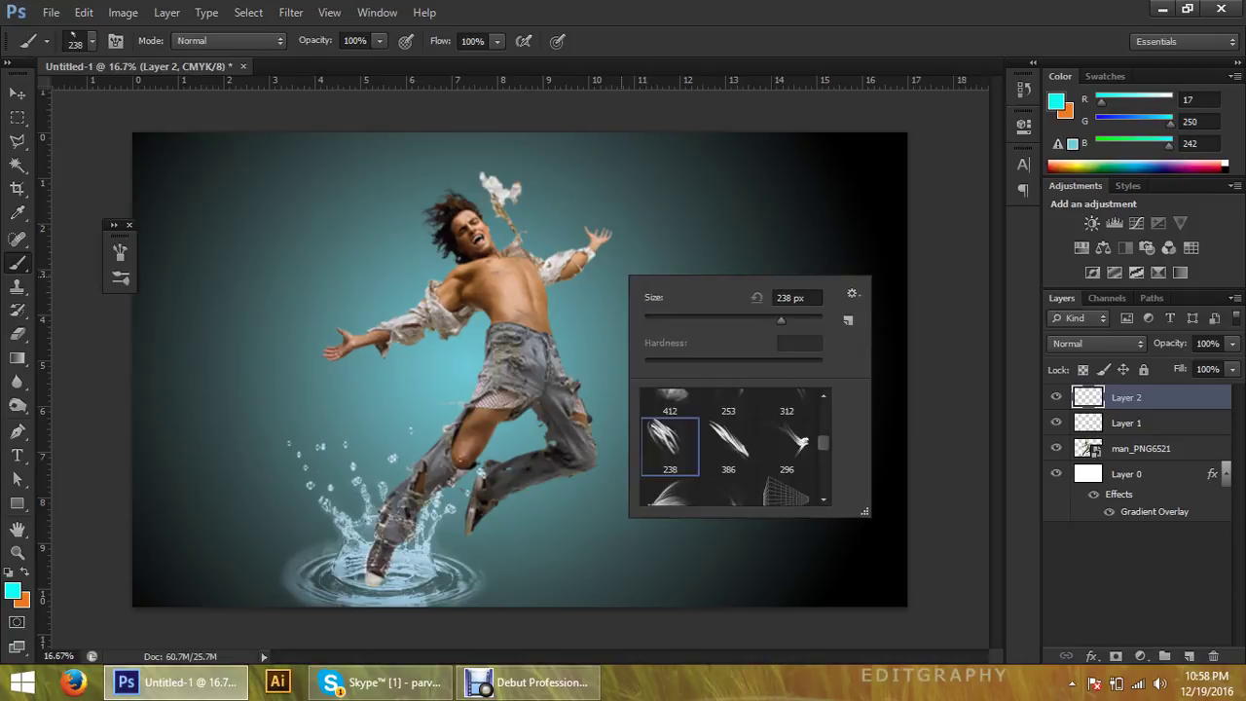
{"action": "left_click_drag", "start_coordinate": [781, 320], "coordinate": [810, 319]}
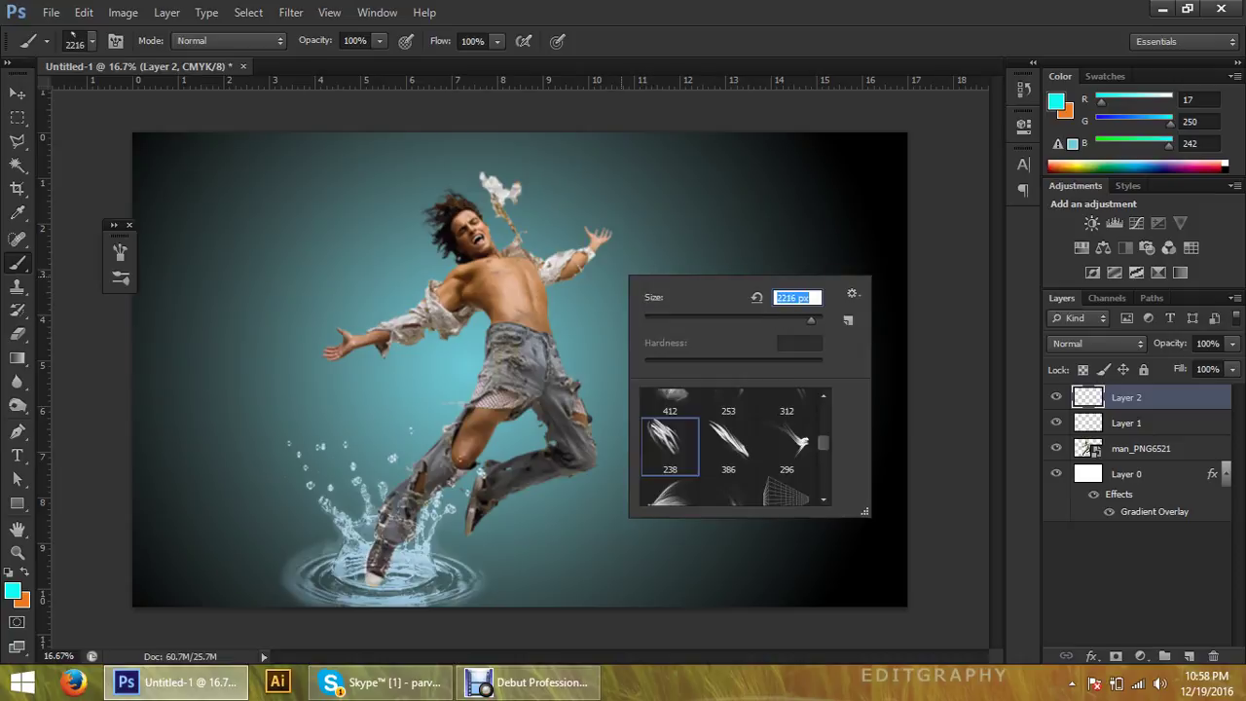
{"action": "left_click", "coordinate": [584, 372]}
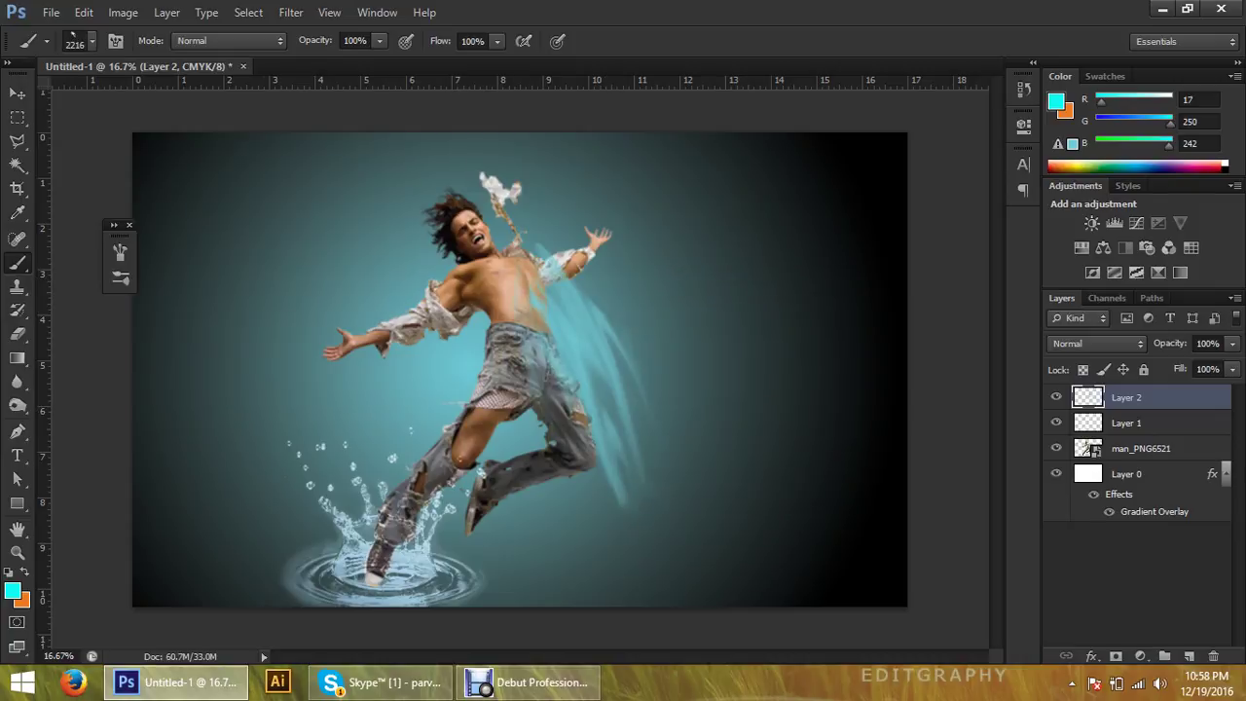
Add a Color Overlay effect to Layer 2 in cyan
{"action": "right_click", "coordinate": [1088, 398]}
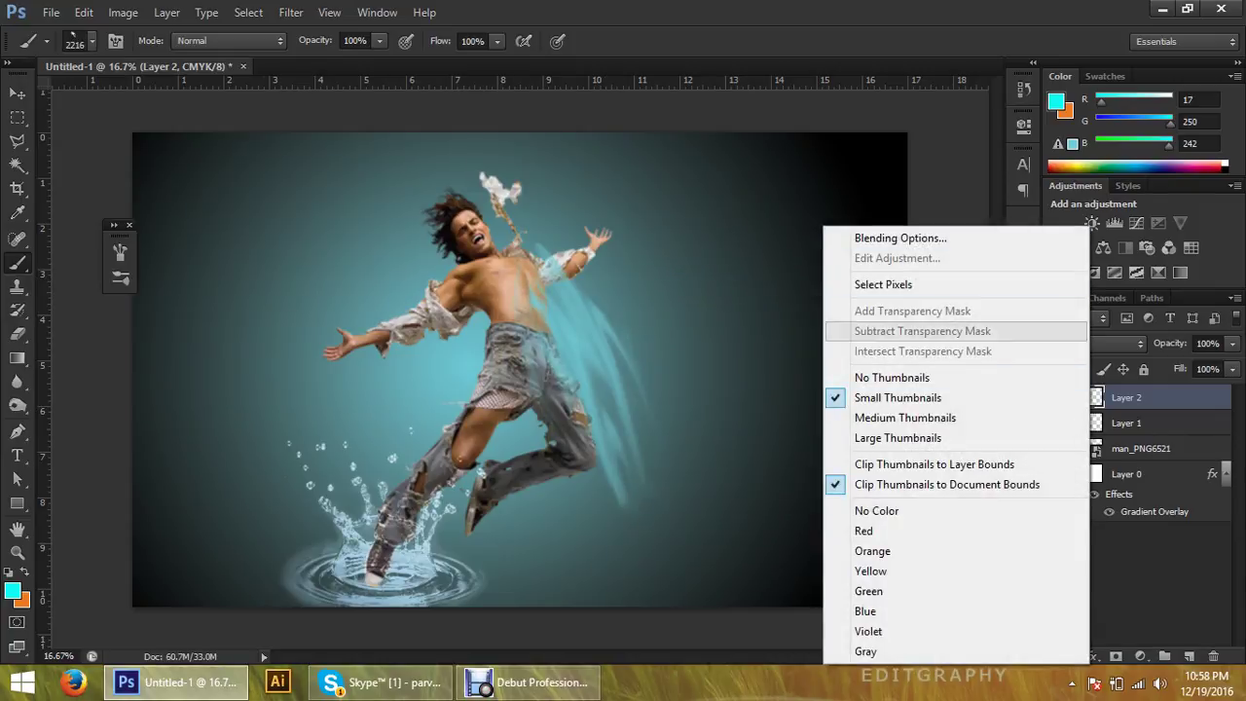
{"action": "left_click", "coordinate": [857, 237]}
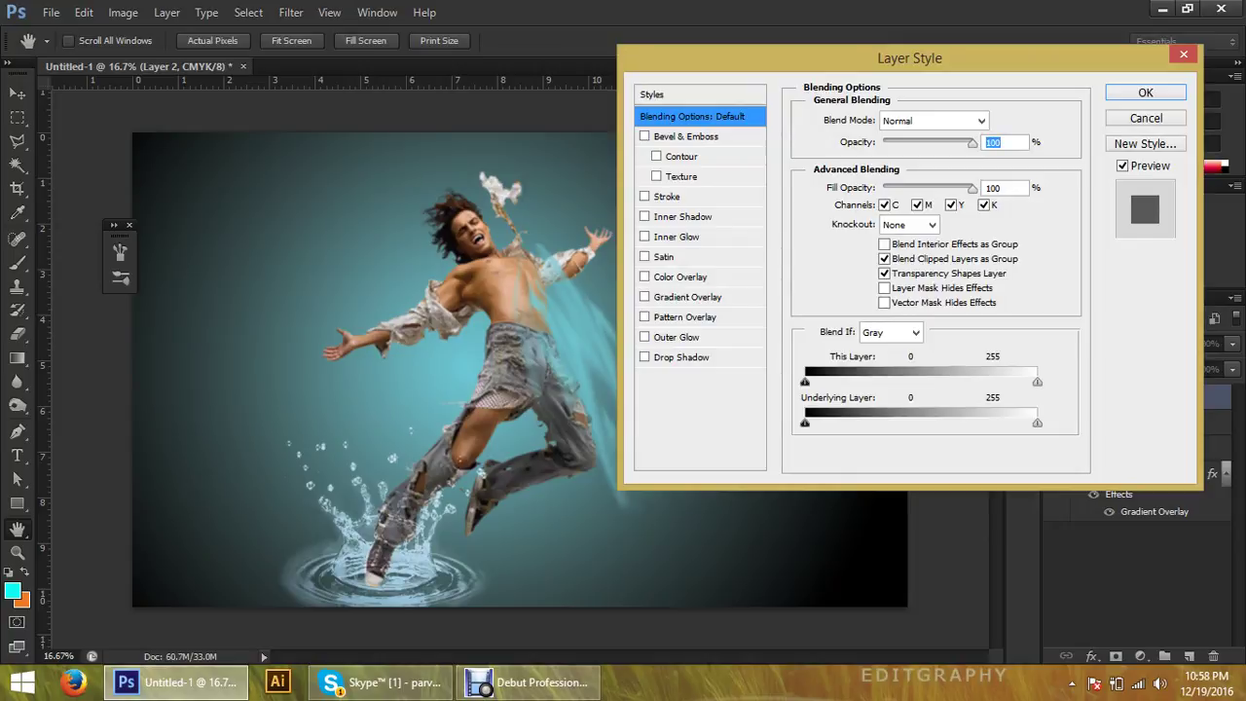
{"action": "left_click", "coordinate": [679, 277]}
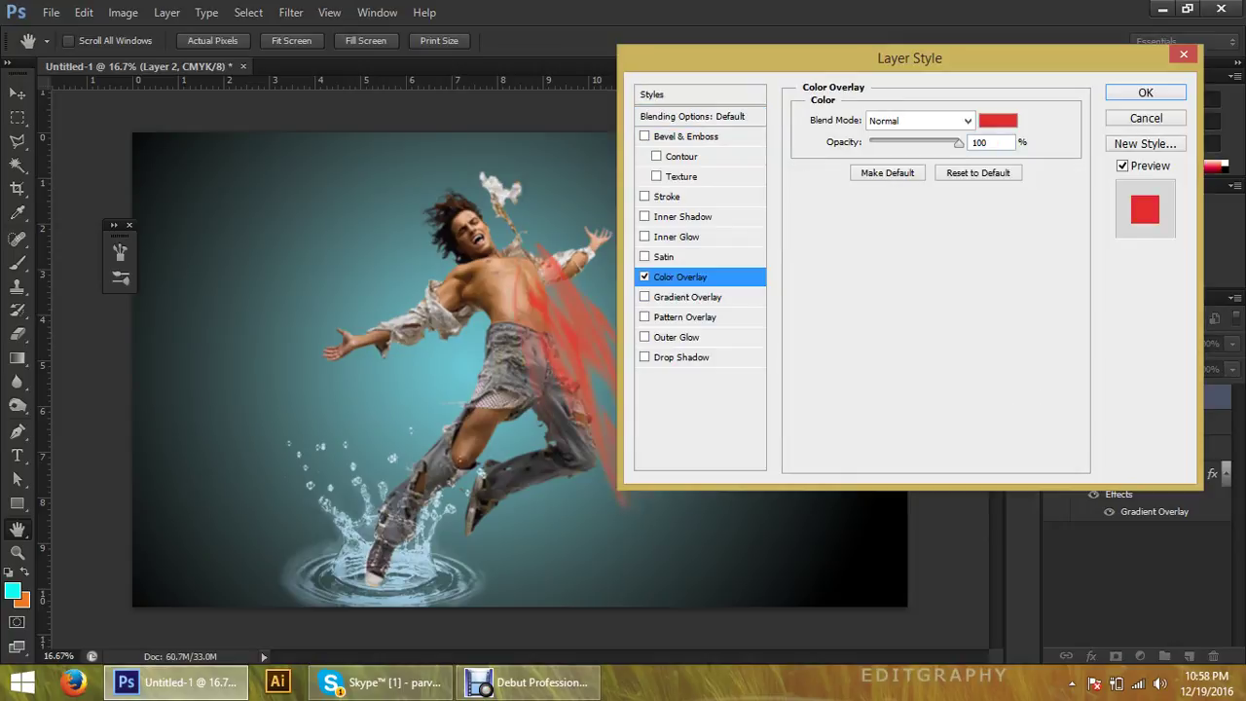
{"action": "left_click", "coordinate": [997, 120]}
{"action": "mouse_move", "coordinate": [861, 260]}
{"action": "left_mouse_down"}
{"action": "mouse_move", "coordinate": [779, 255]}
{"action": "mouse_move", "coordinate": [905, 248]}
{"action": "left_mouse_up"}
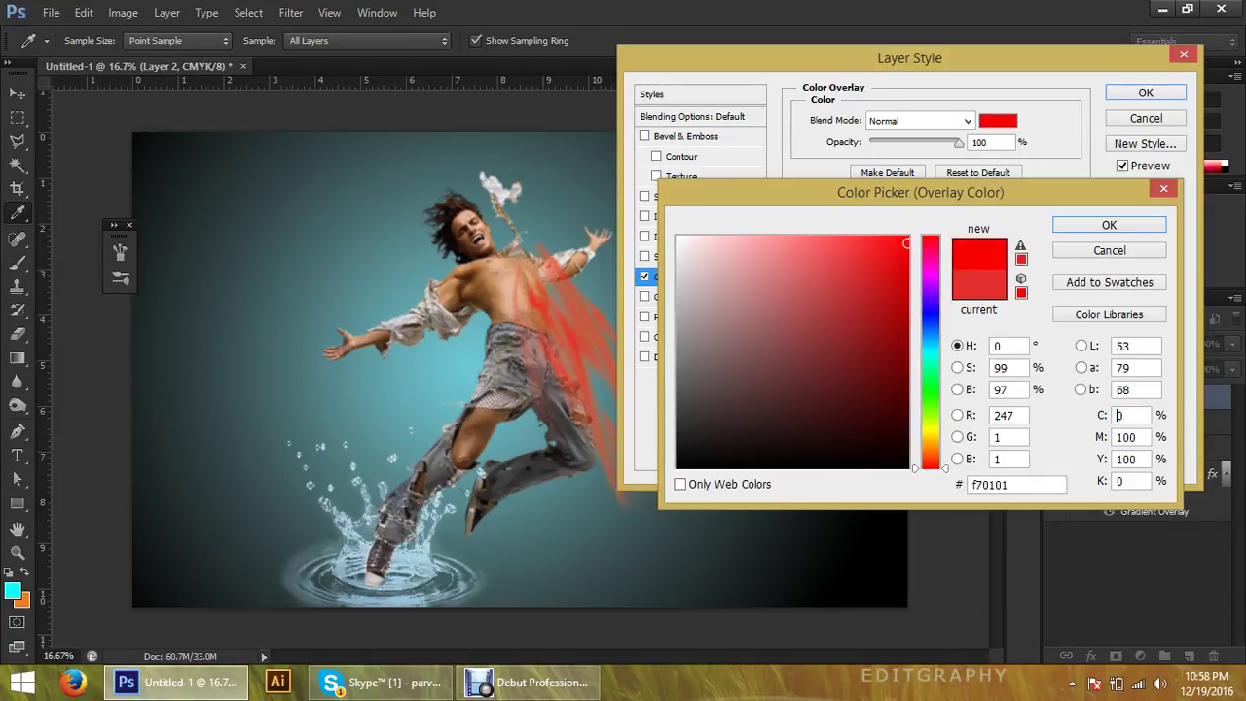
{"action": "left_click", "coordinate": [13, 590]}
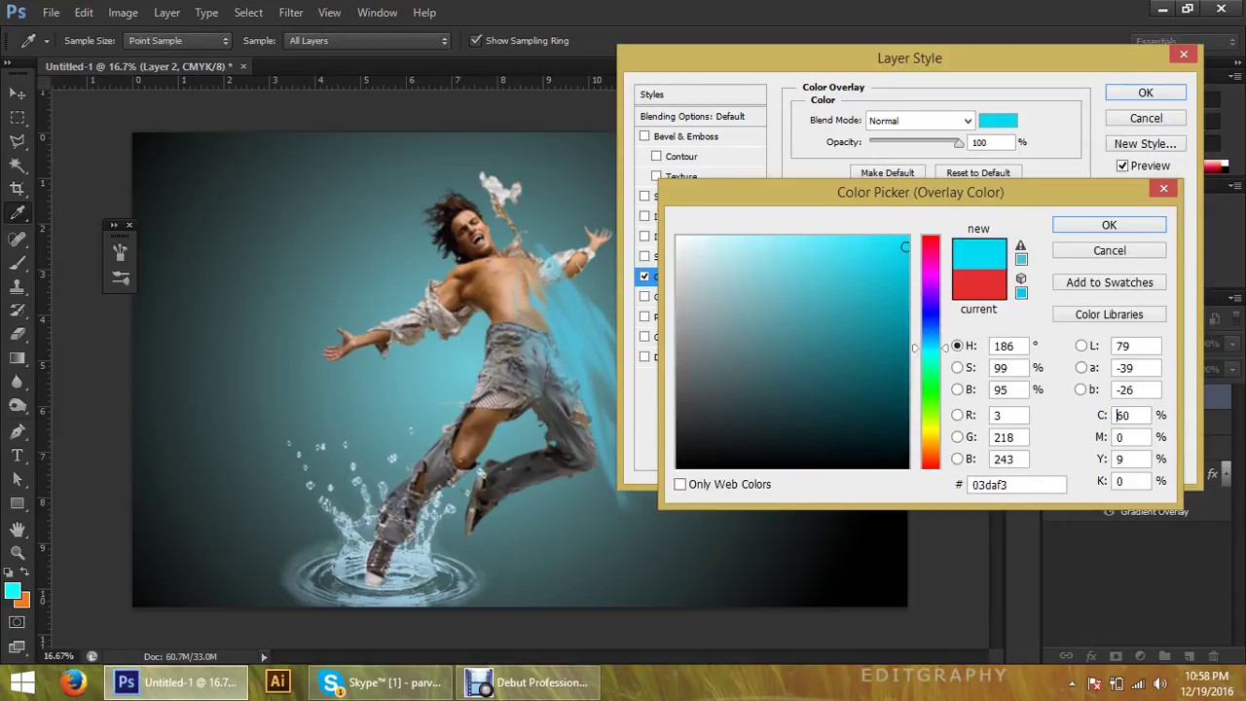
{"action": "key", "text": "Return"}
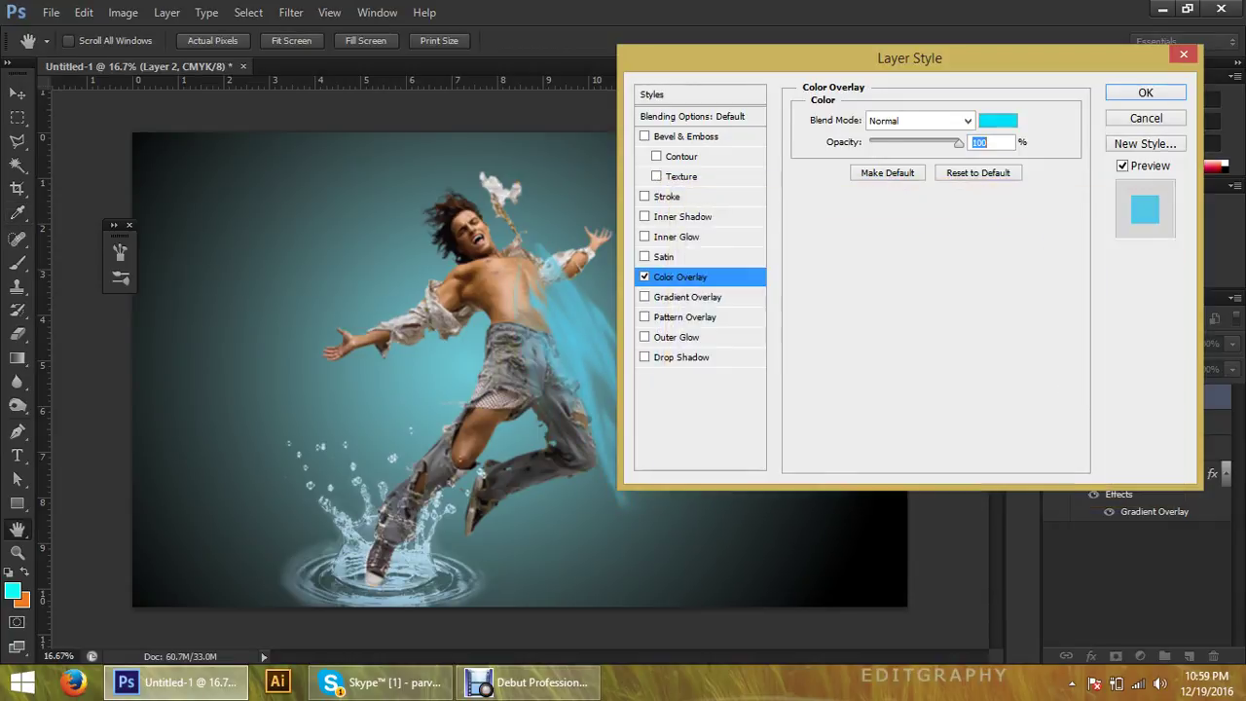
Set the Color Overlay opacity to 86% and its blend mode to Screen
{"action": "key", "text": "shift+Down"}
{"action": "key", "text": "shift+Down"}
{"action": "key", "text": "Up"}
{"action": "key", "text": "Up"}
{"action": "key", "text": "Up"}
{"action": "key", "text": "Down"}
{"action": "left_click", "coordinate": [967, 120]}
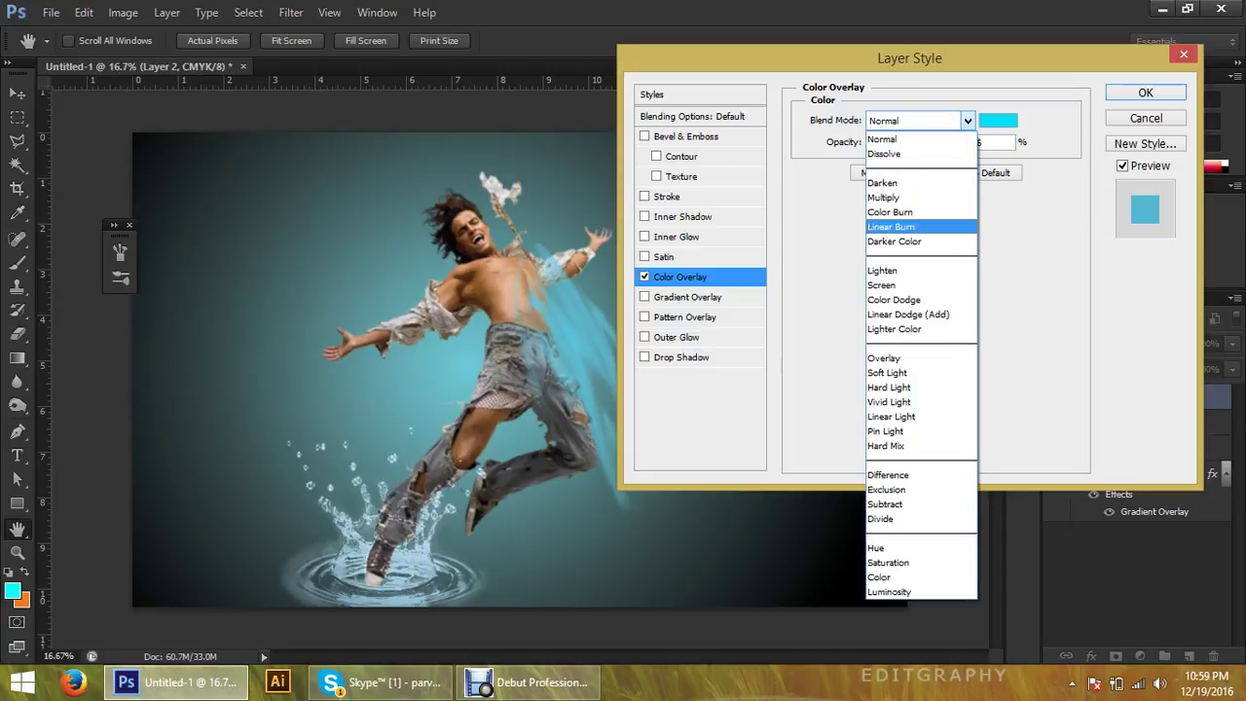
{"action": "left_click", "coordinate": [915, 280]}
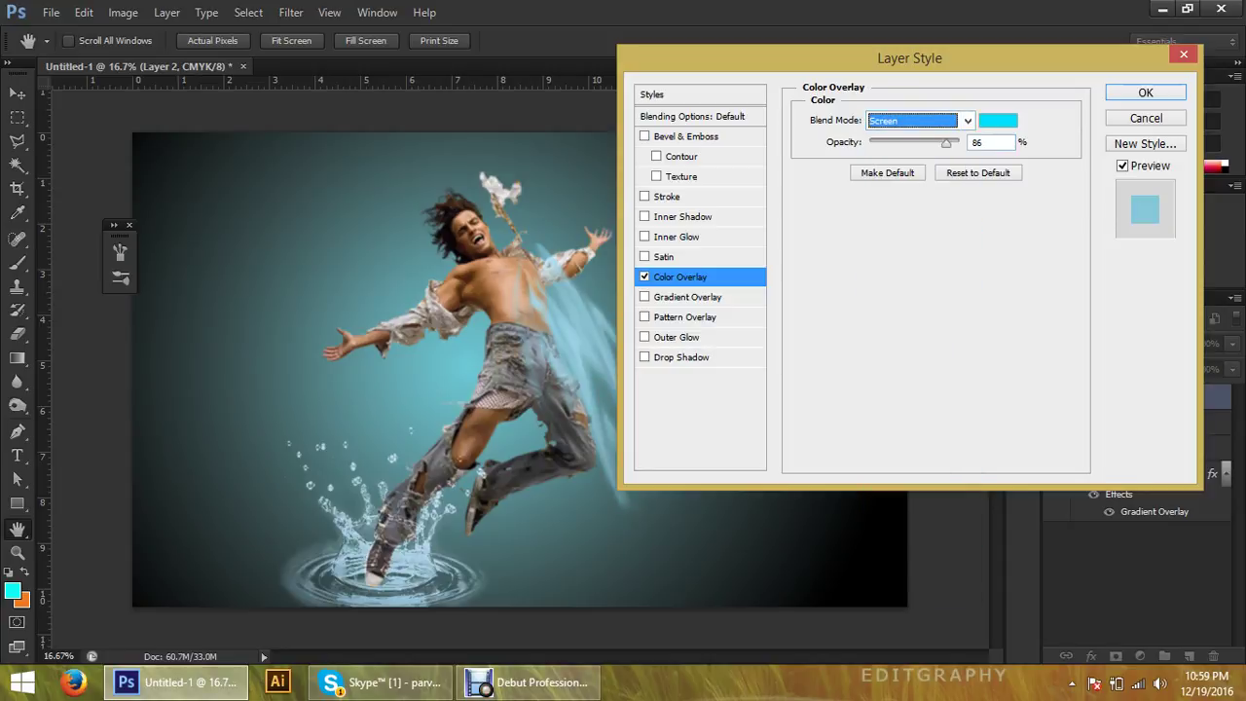
{"action": "key", "text": "Down"}
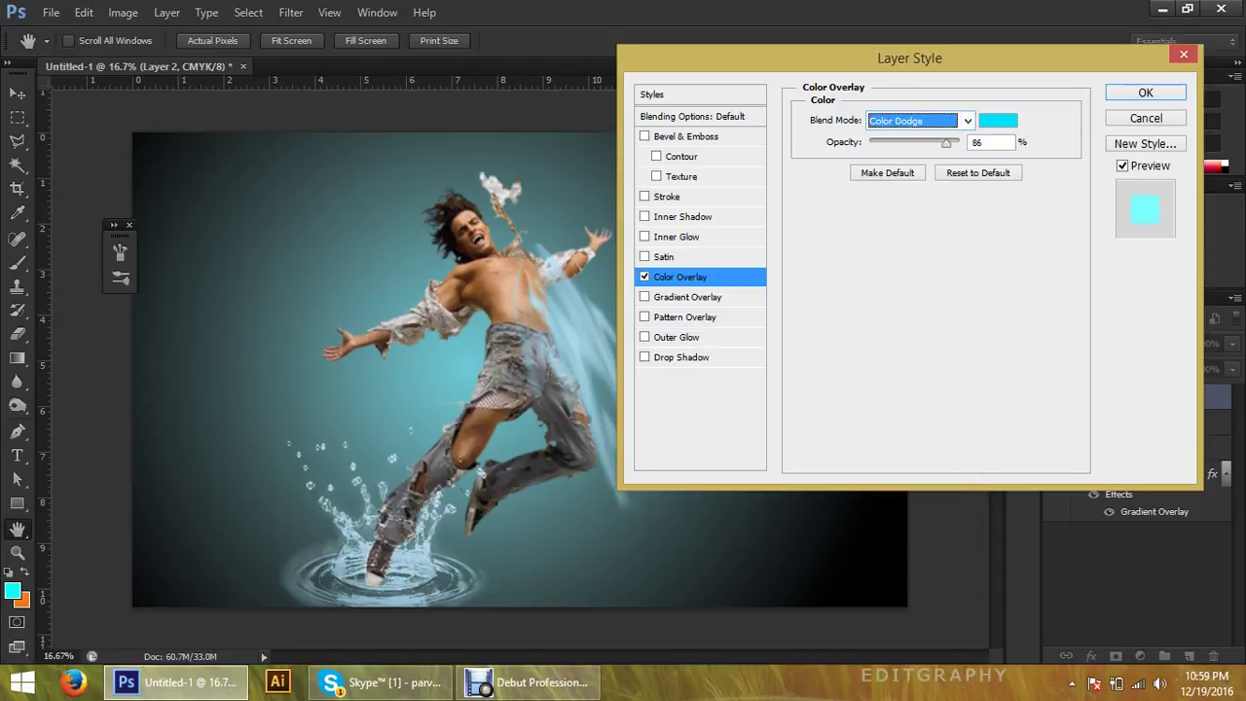
{"action": "key", "text": "Up"}
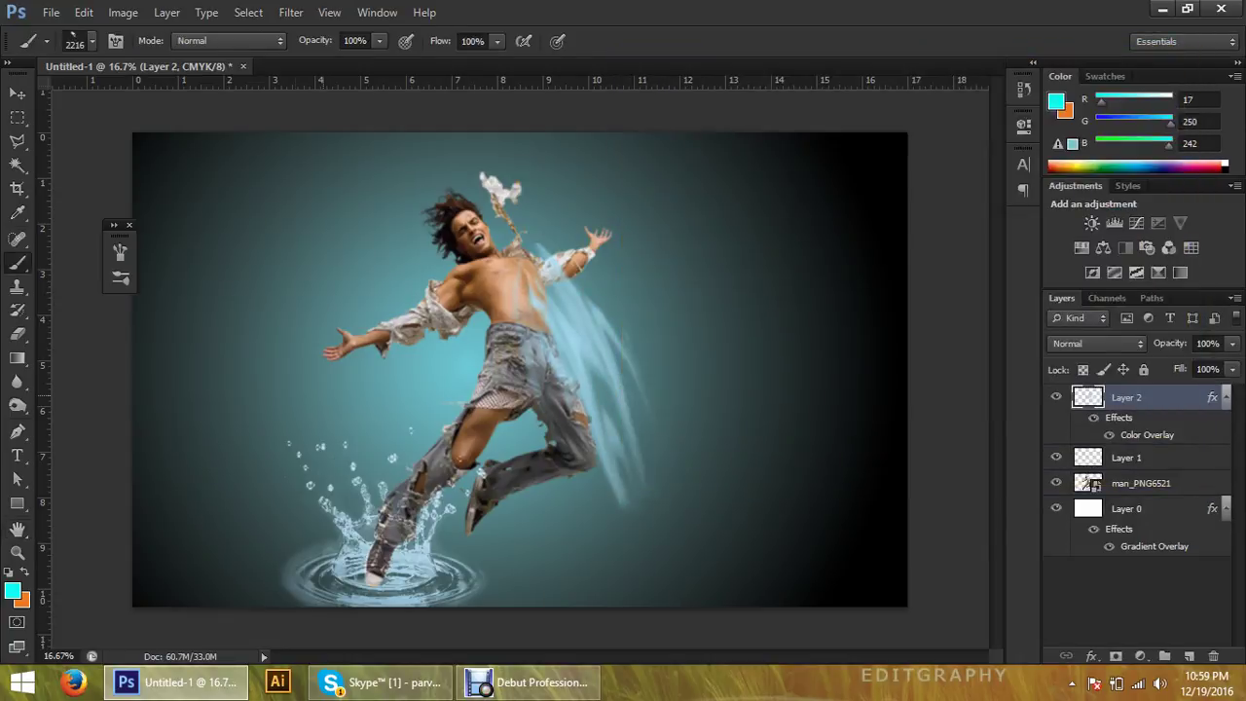
Accept the overlay settings and move the blue streaks to the man's upper left
{"action": "left_click", "coordinate": [18, 94]}
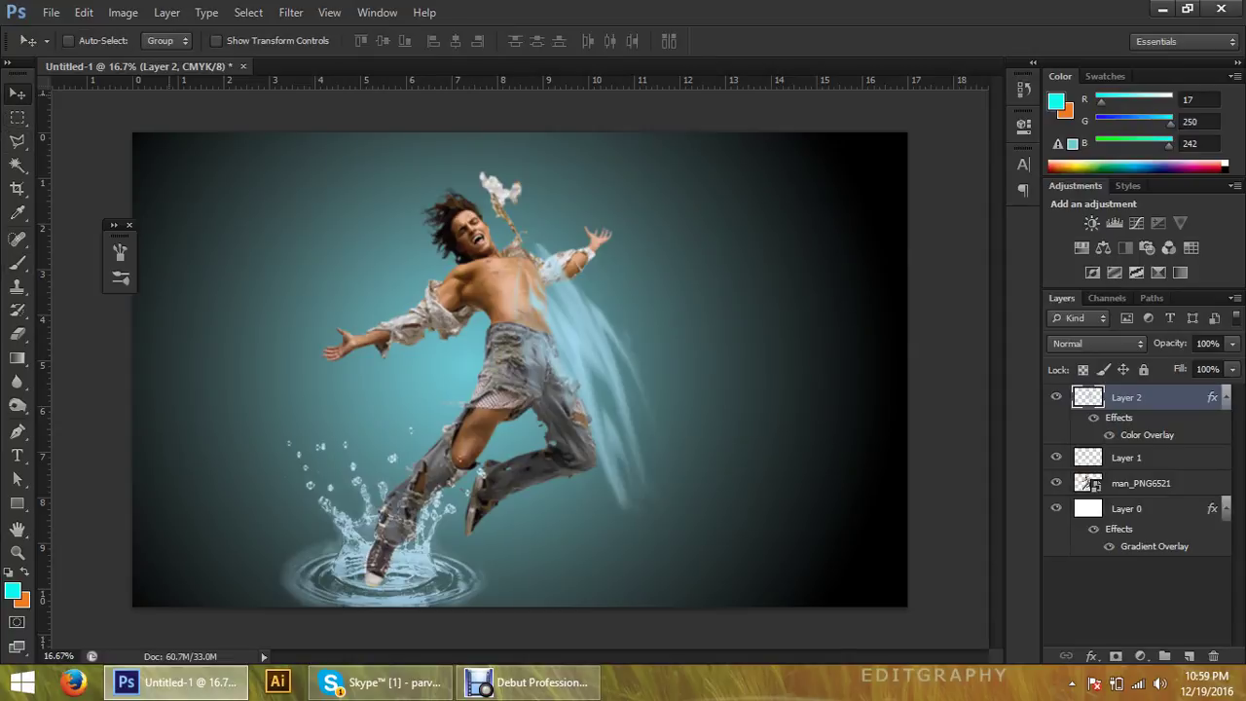
{"action": "left_click_drag", "start_coordinate": [584, 273], "coordinate": [672, 248]}
{"action": "left_click_drag", "start_coordinate": [693, 302], "coordinate": [610, 218]}
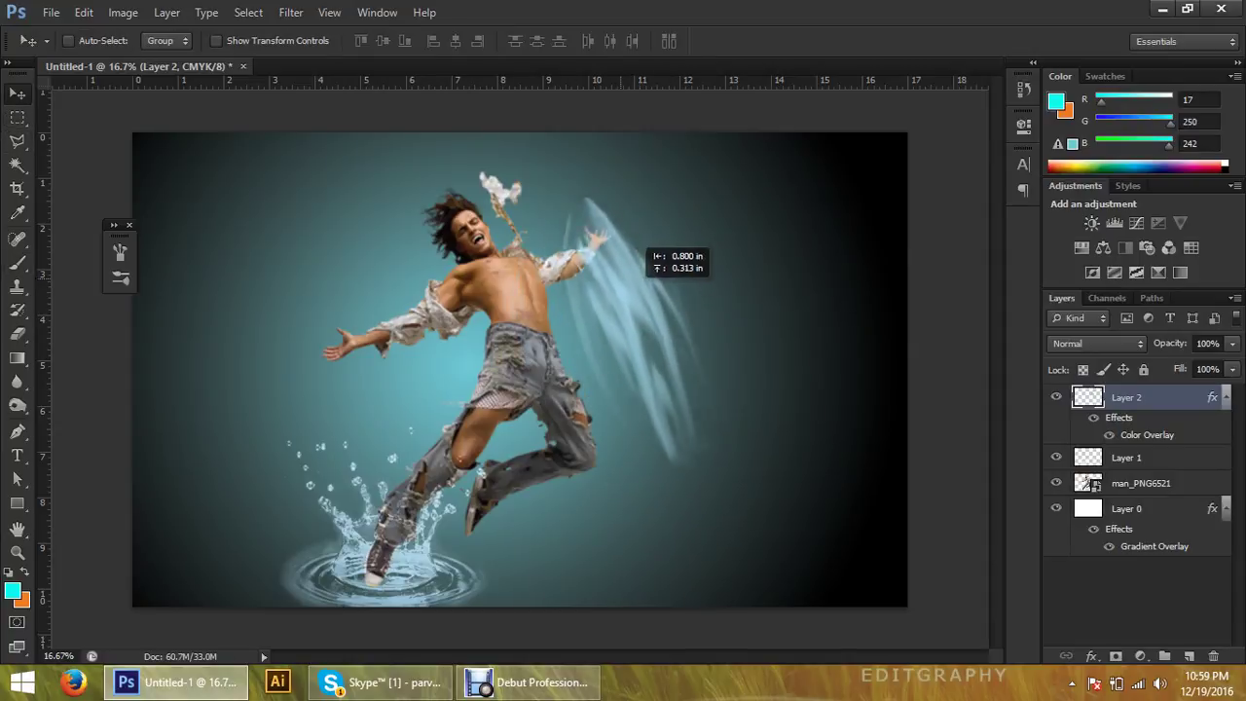
{"action": "left_click_drag", "start_coordinate": [654, 422], "coordinate": [493, 542]}
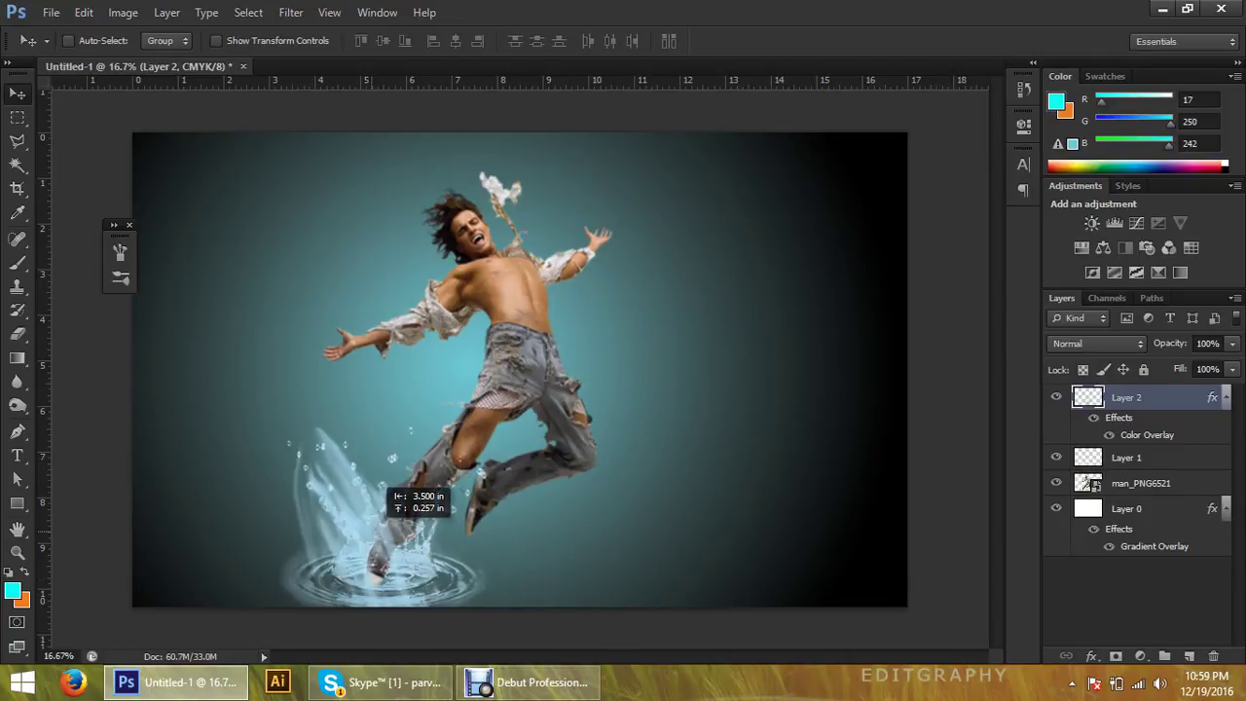
{"action": "mouse_move", "coordinate": [493, 541]}
{"action": "left_mouse_down"}
{"action": "mouse_move", "coordinate": [302, 272]}
{"action": "mouse_move", "coordinate": [255, 161]}
{"action": "mouse_move", "coordinate": [304, 174]}
{"action": "left_mouse_up"}
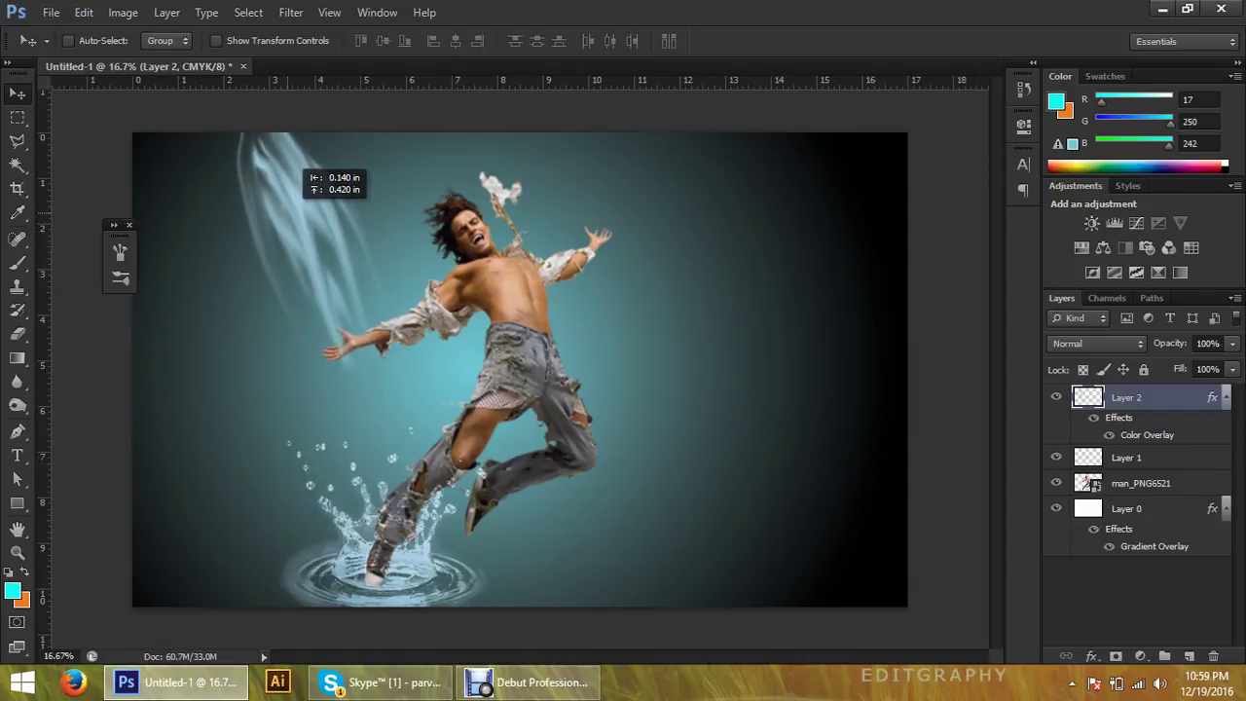
Enlarge the streaks and rotate them about 44° to fall across the man's chest and arm
{"action": "left_click", "coordinate": [216, 41]}
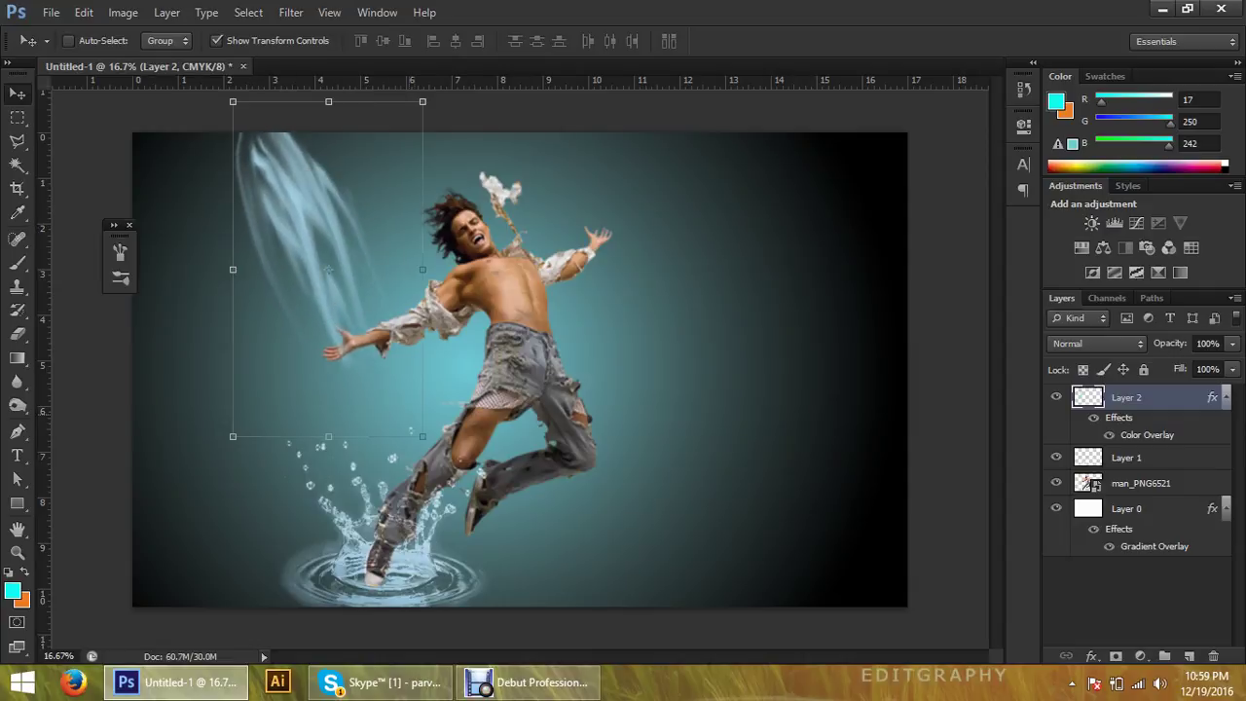
{"action": "left_click_drag", "start_coordinate": [423, 436], "coordinate": [433, 457]}
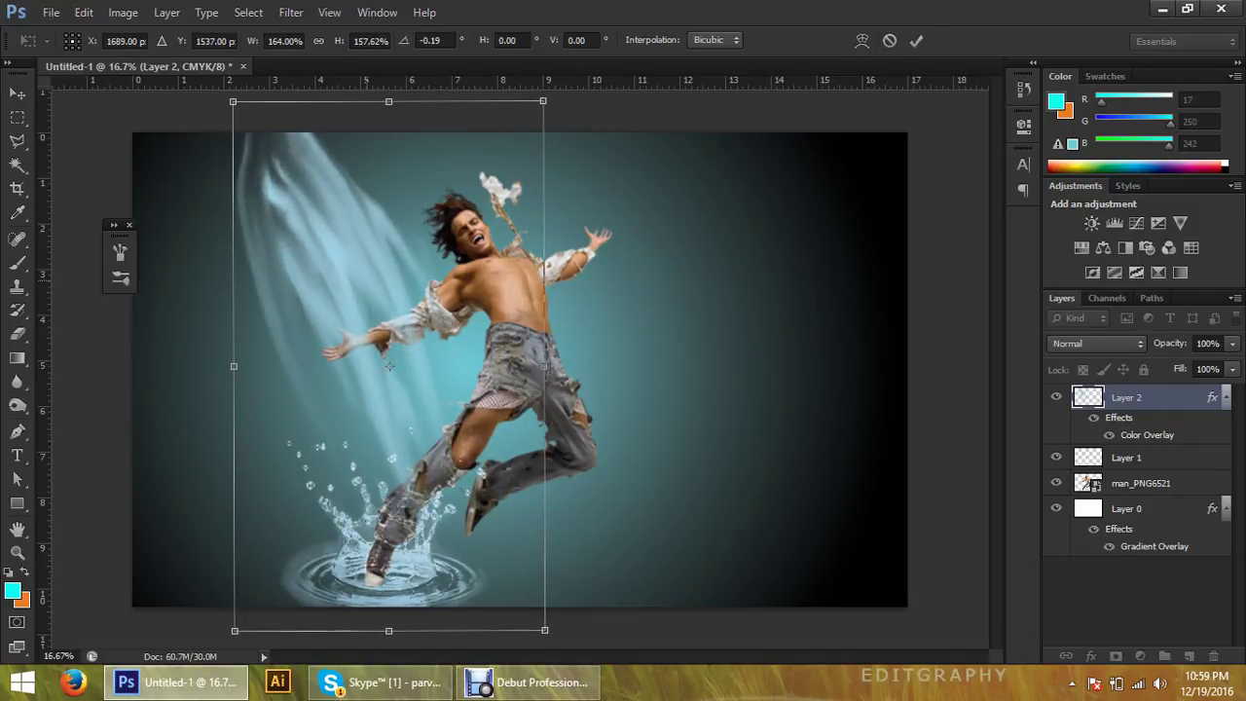
{"action": "left_click_drag", "start_coordinate": [432, 458], "coordinate": [512, 584]}
{"action": "mouse_move", "coordinate": [389, 367]}
{"action": "left_mouse_down"}
{"action": "mouse_move", "coordinate": [368, 315]}
{"action": "mouse_move", "coordinate": [380, 295]}
{"action": "left_mouse_up"}
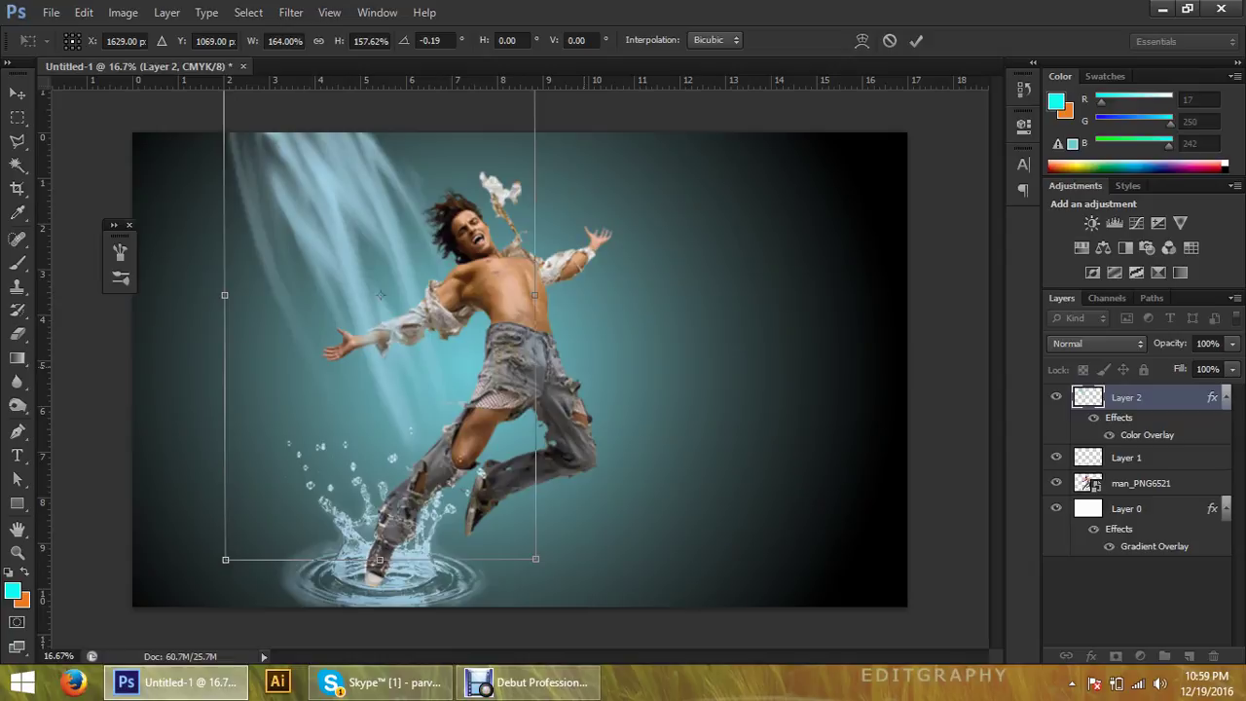
{"action": "mouse_move", "coordinate": [550, 321]}
{"action": "left_mouse_down"}
{"action": "mouse_move", "coordinate": [511, 434]}
{"action": "mouse_move", "coordinate": [531, 439]}
{"action": "left_mouse_up"}
{"action": "left_click_drag", "start_coordinate": [449, 141], "coordinate": [678, 164]}
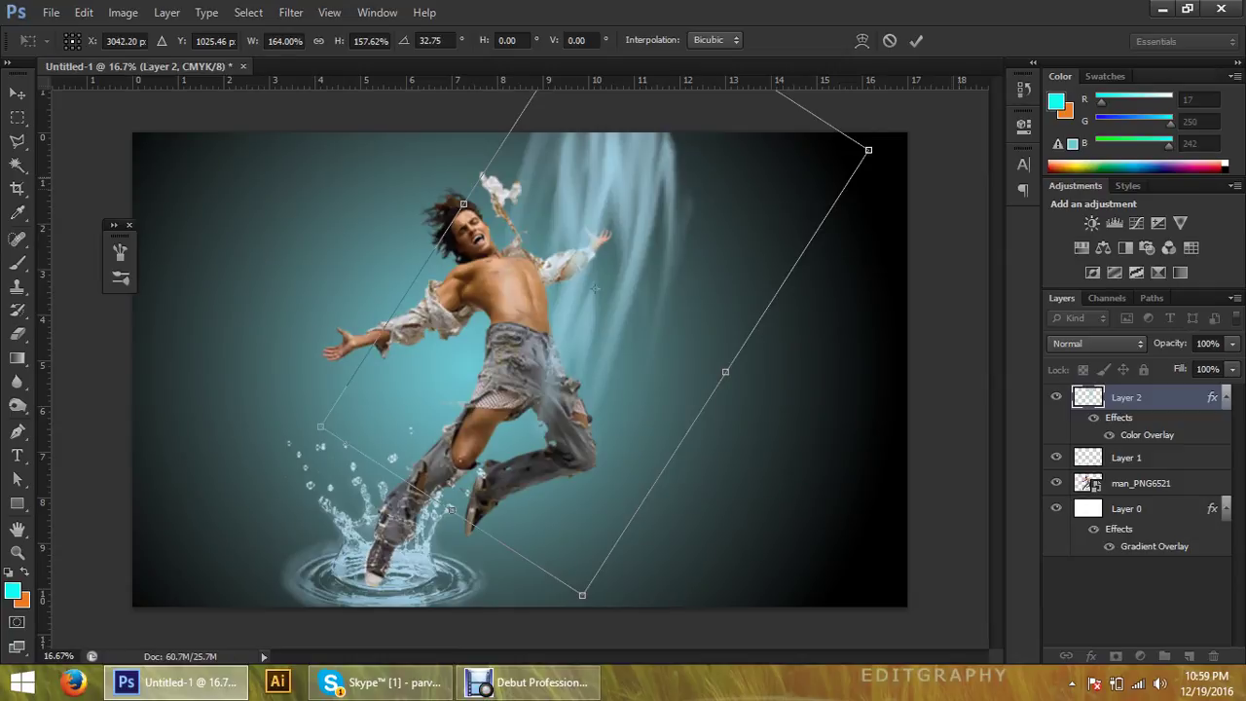
{"action": "left_click_drag", "start_coordinate": [876, 180], "coordinate": [959, 209]}
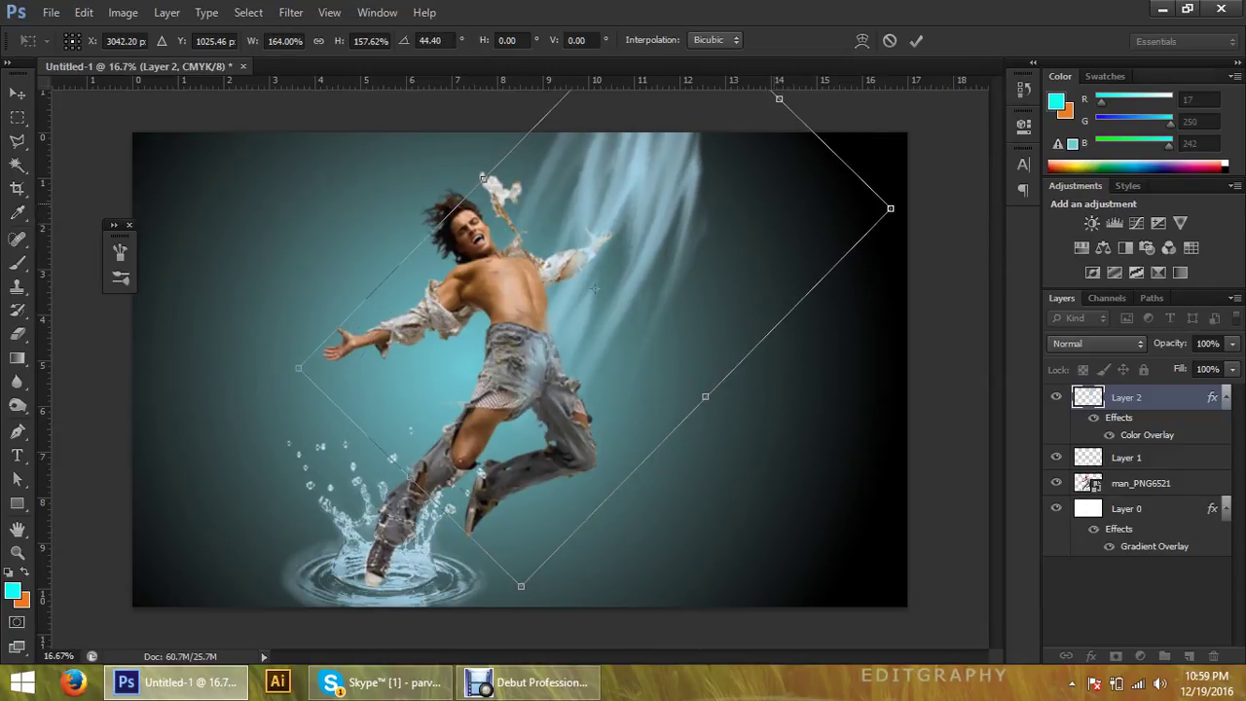
{"action": "left_click_drag", "start_coordinate": [593, 288], "coordinate": [543, 284]}
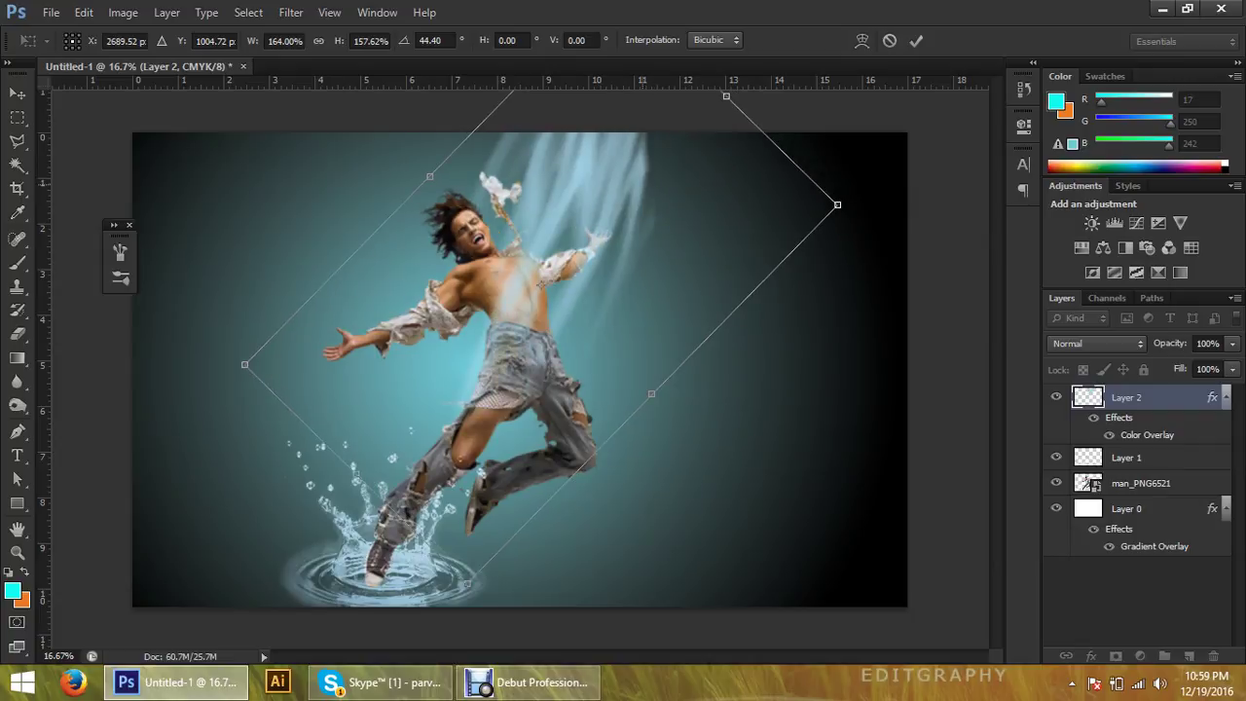
{"action": "key", "text": "Return"}
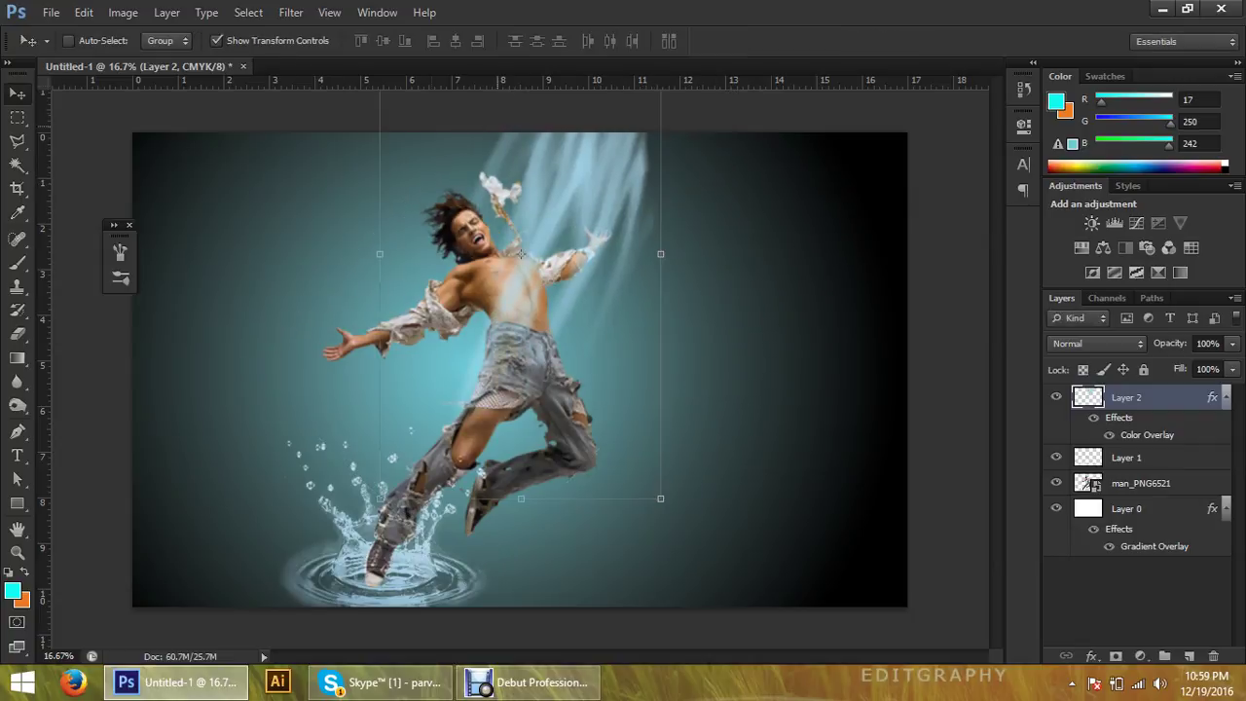
{"action": "left_click", "coordinate": [217, 41]}
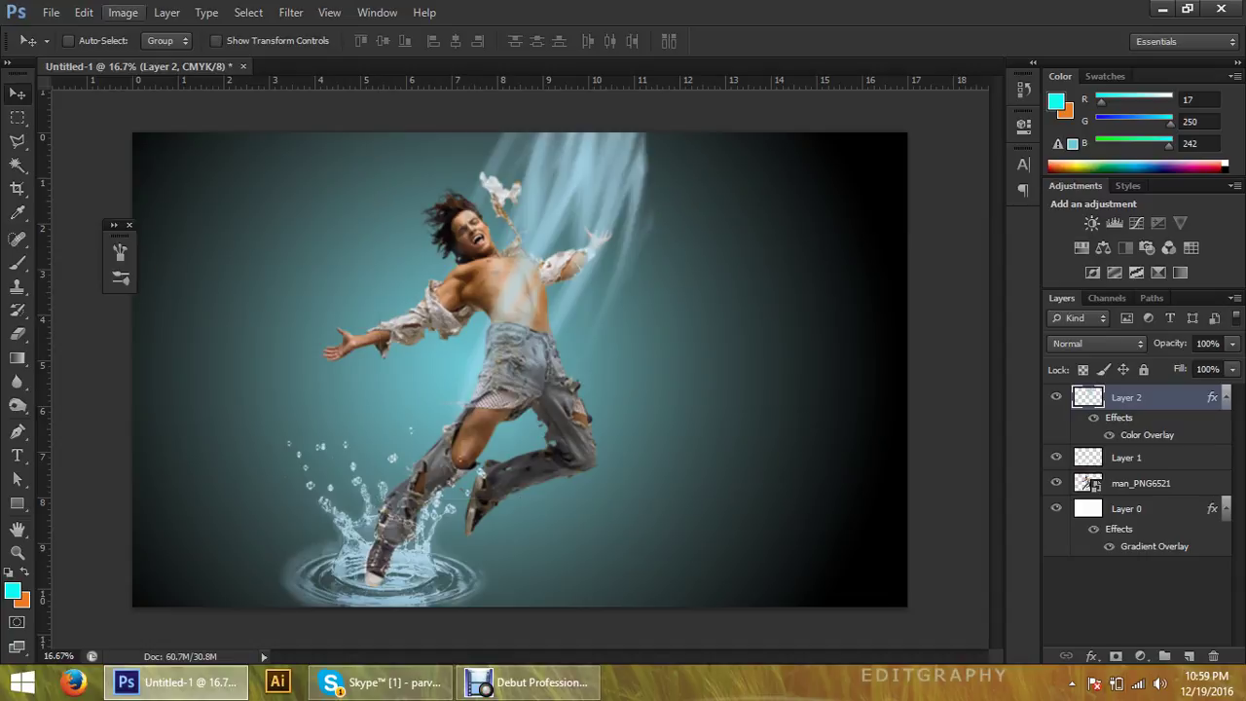
Blur Layer 2's cyan streaks with a Gaussian Blur of roughly 55 px radius
{"action": "left_click", "coordinate": [291, 12]}
{"action": "mouse_move", "coordinate": [300, 197]}
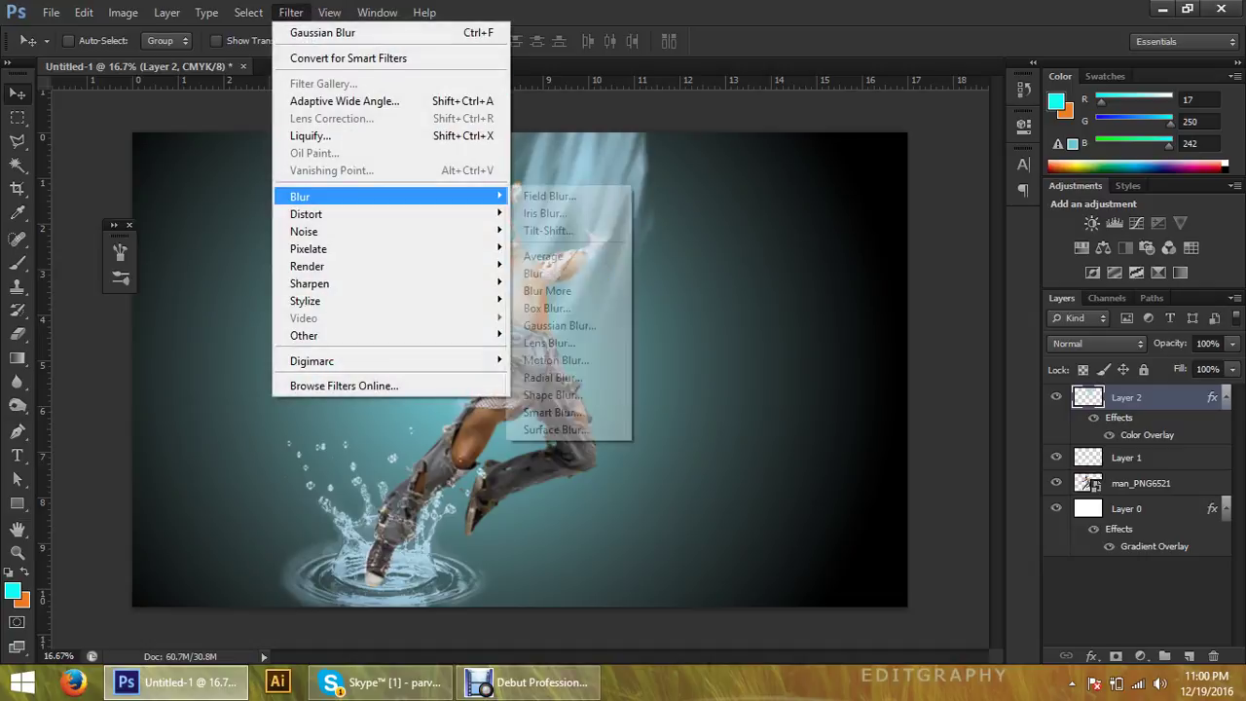
{"action": "left_click", "coordinate": [559, 325]}
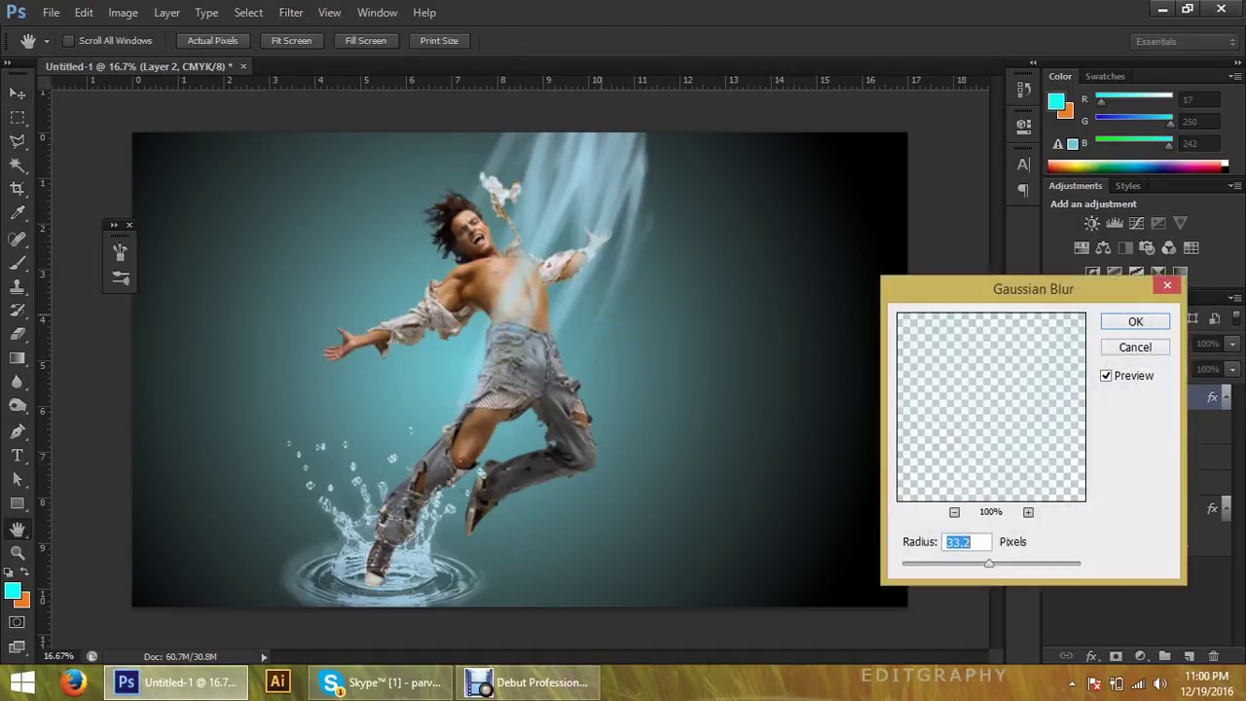
{"action": "type", "text": "8"}
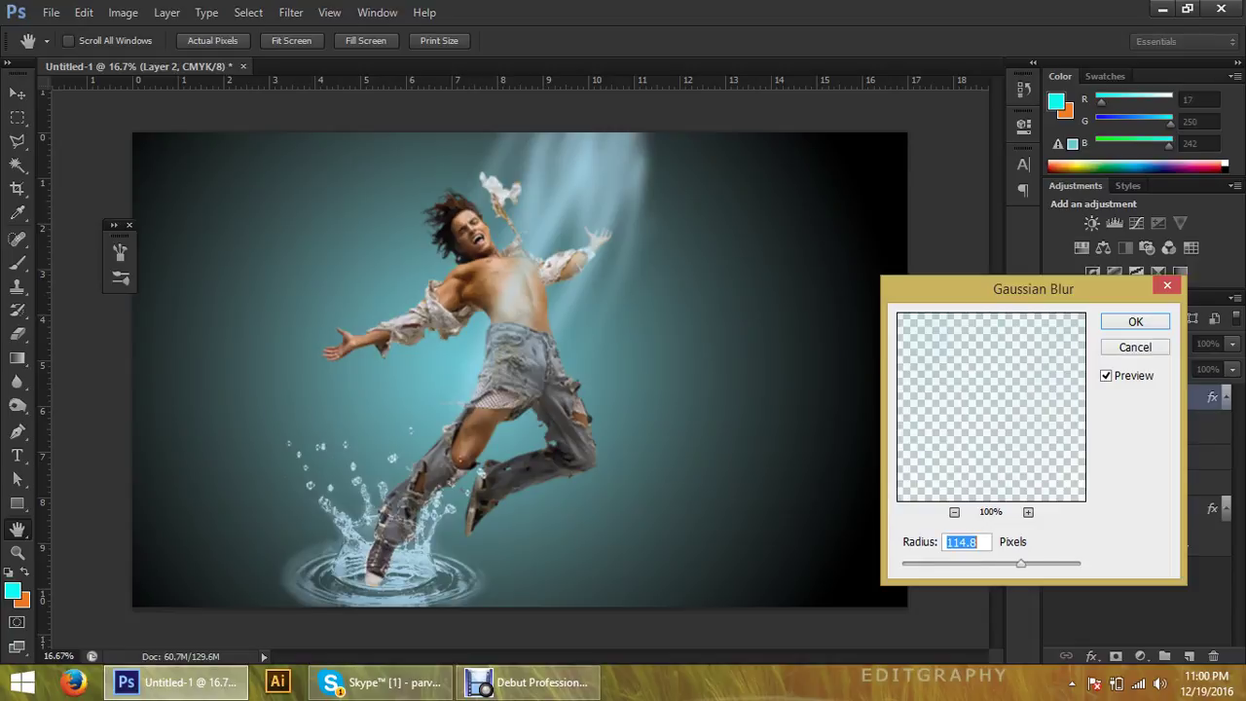
{"action": "type", "text": ".042.8"}
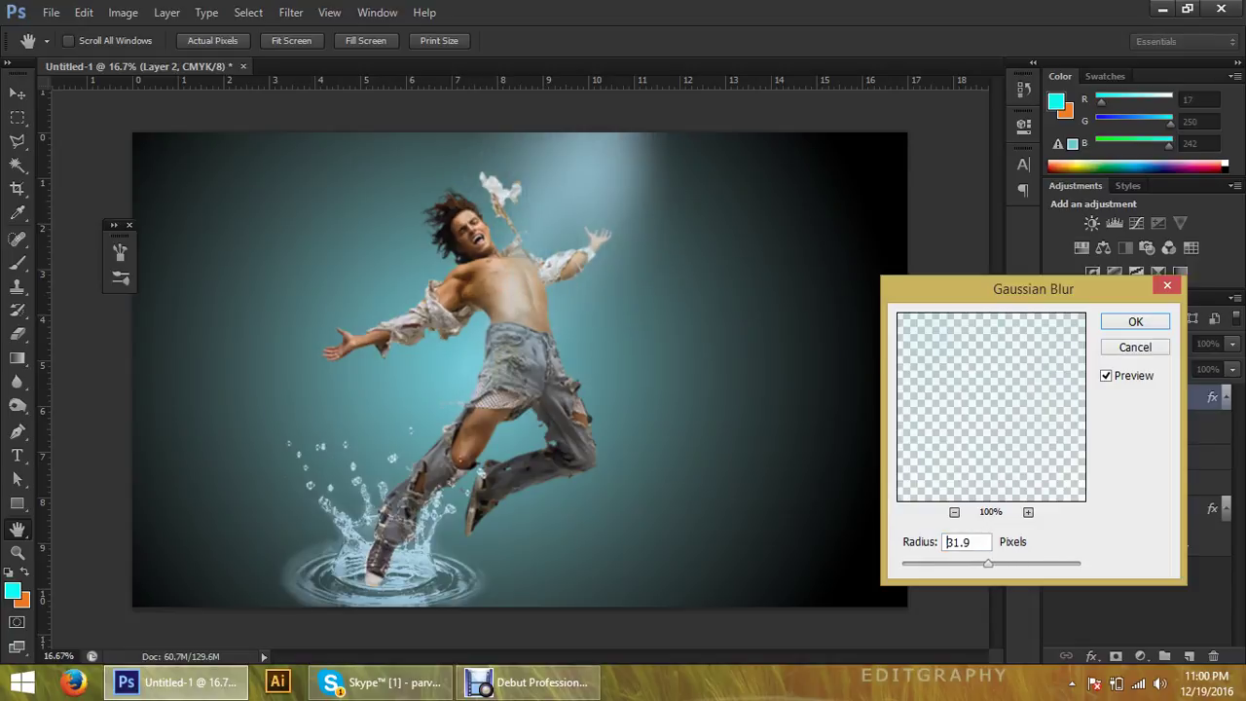
{"action": "left_click_drag", "start_coordinate": [989, 564], "coordinate": [986, 564]}
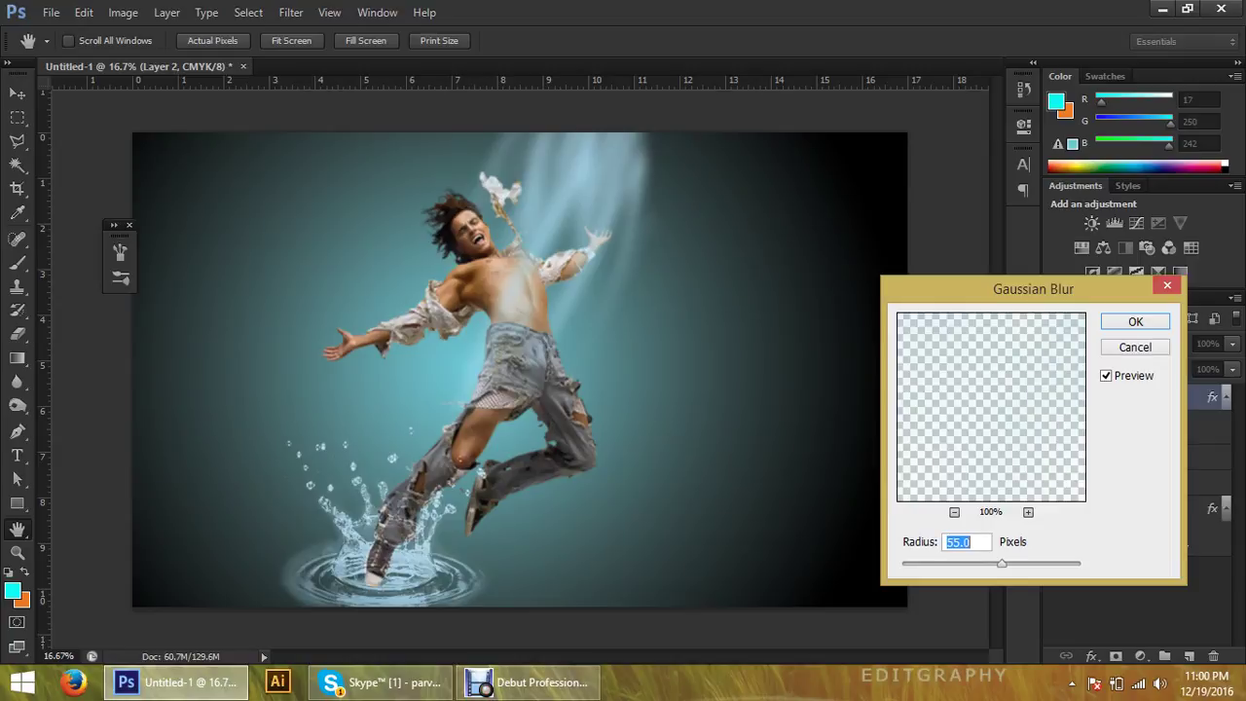
{"action": "key", "text": "Return"}
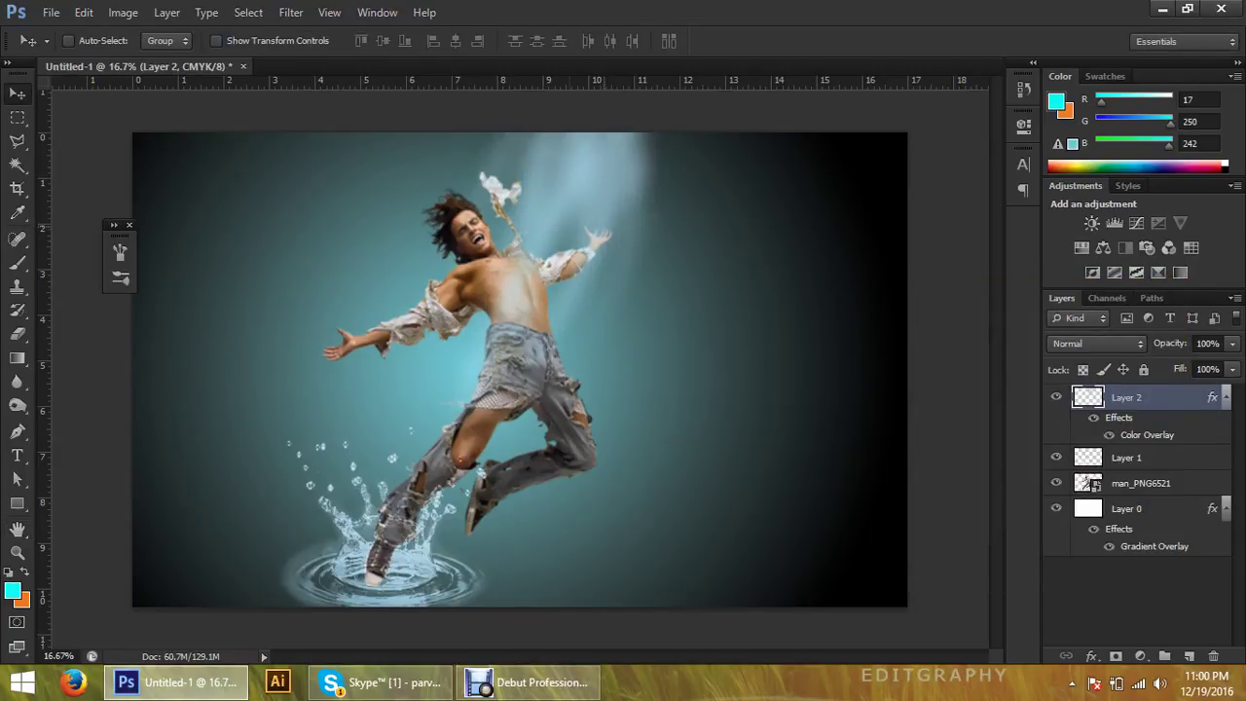
Nudge the light streak, move Layer 1's splash slightly down-left, then reselect Layer 2
{"action": "mouse_move", "coordinate": [620, 127]}
{"action": "left_mouse_down"}
{"action": "mouse_move", "coordinate": [666, 137]}
{"action": "mouse_move", "coordinate": [548, 128]}
{"action": "left_mouse_up"}
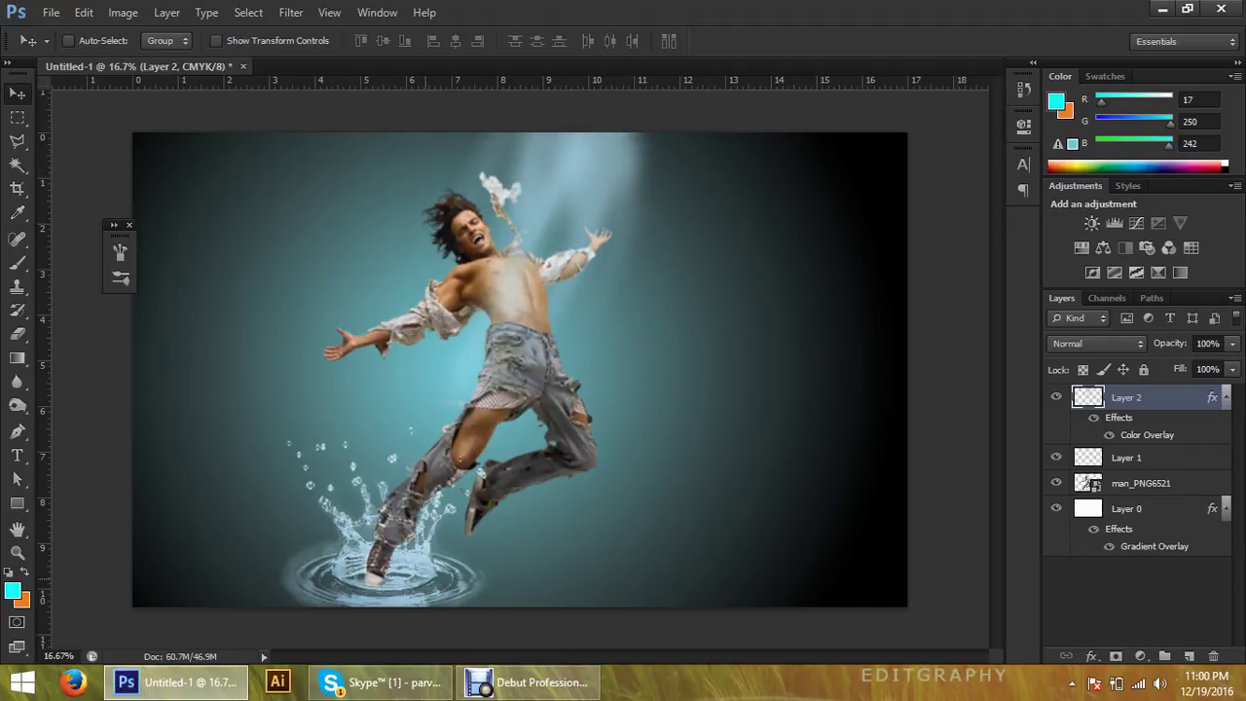
{"action": "right_click", "coordinate": [420, 576]}
{"action": "left_click", "coordinate": [458, 588]}
{"action": "mouse_move", "coordinate": [428, 516]}
{"action": "left_mouse_down"}
{"action": "mouse_move", "coordinate": [416, 542]}
{"action": "mouse_move", "coordinate": [427, 525]}
{"action": "left_mouse_up"}
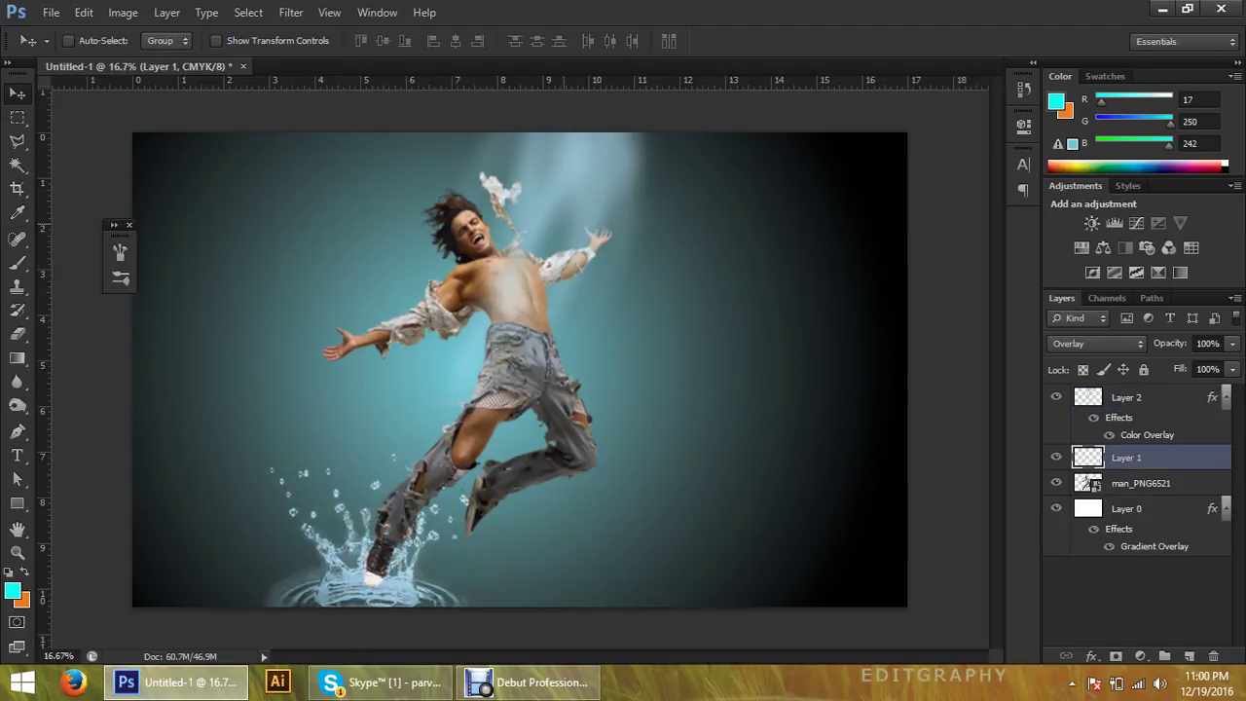
{"action": "right_click", "coordinate": [594, 134]}
{"action": "left_click", "coordinate": [628, 144]}
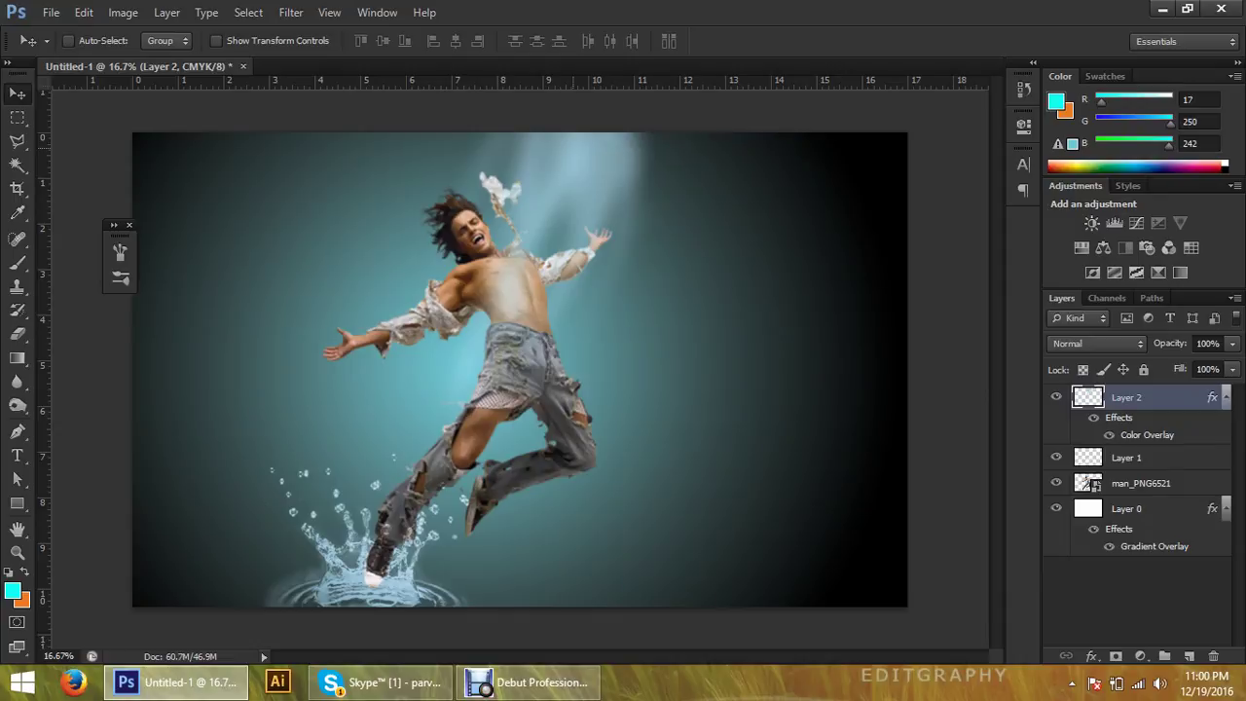
{"action": "left_click_drag", "start_coordinate": [628, 144], "coordinate": [626, 141]}
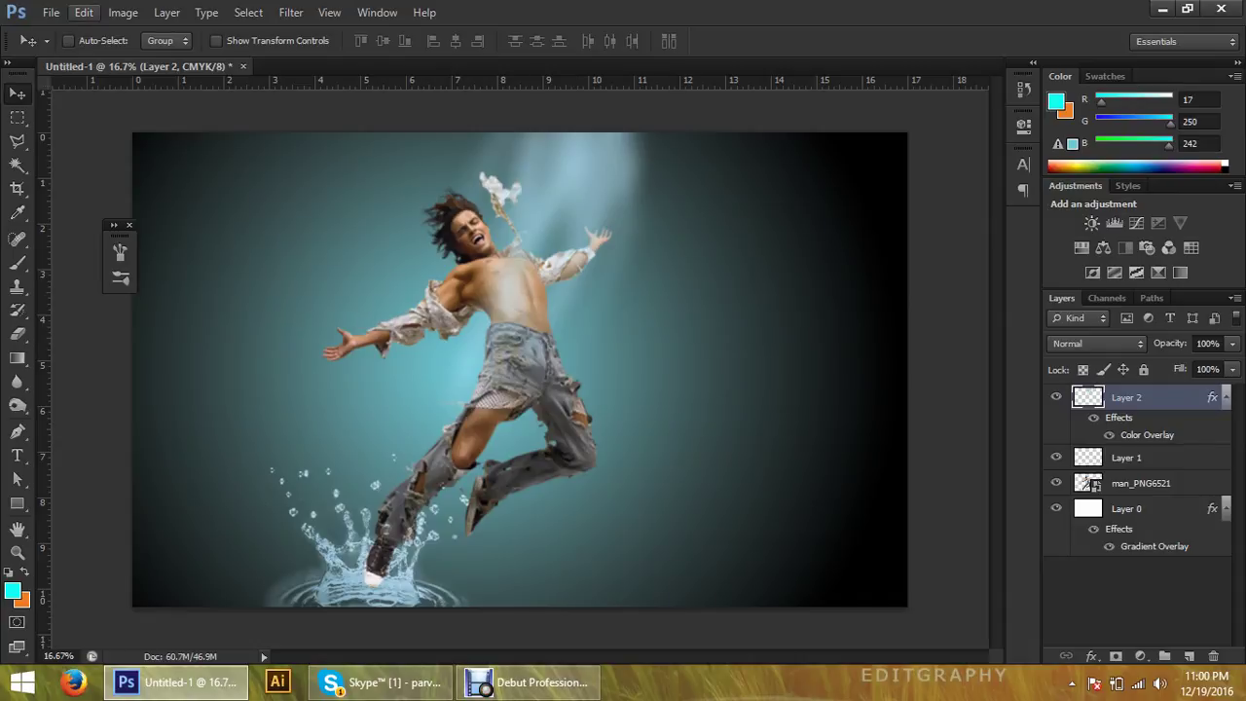
Place the xGyzMwr spotlight image from the lighting source folder as a new layer
{"action": "left_click", "coordinate": [51, 12]}
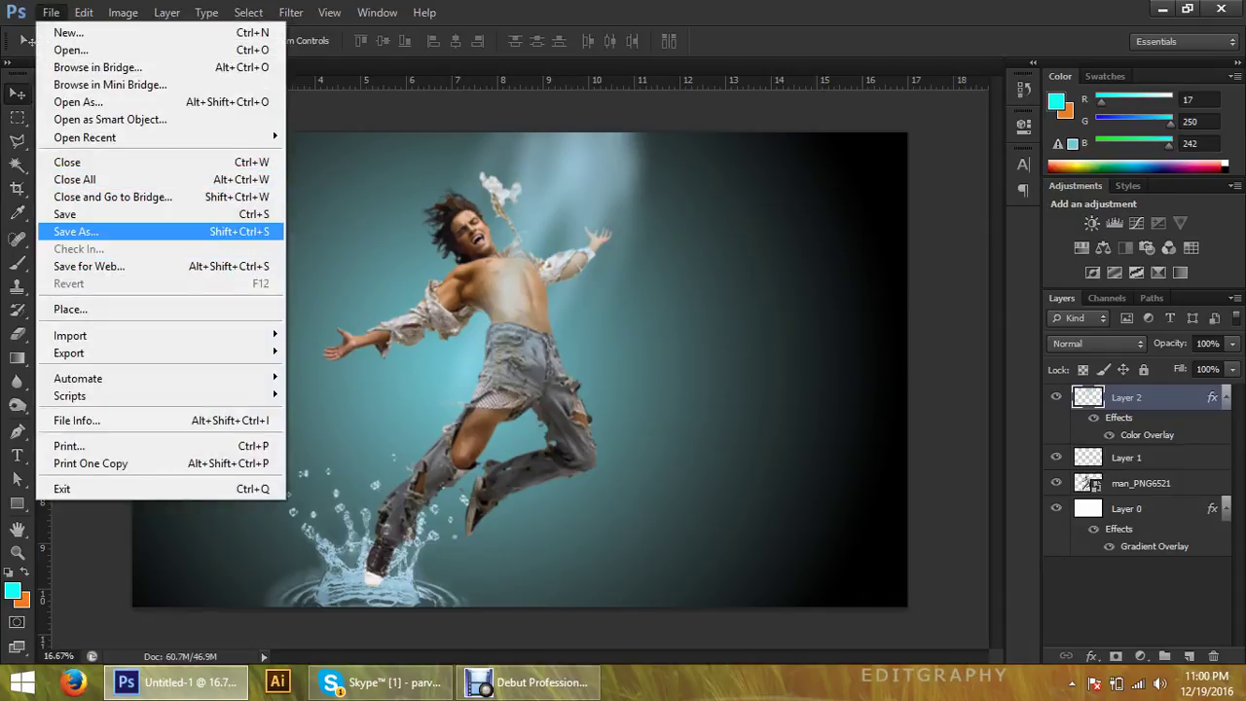
{"action": "left_click", "coordinate": [70, 309]}
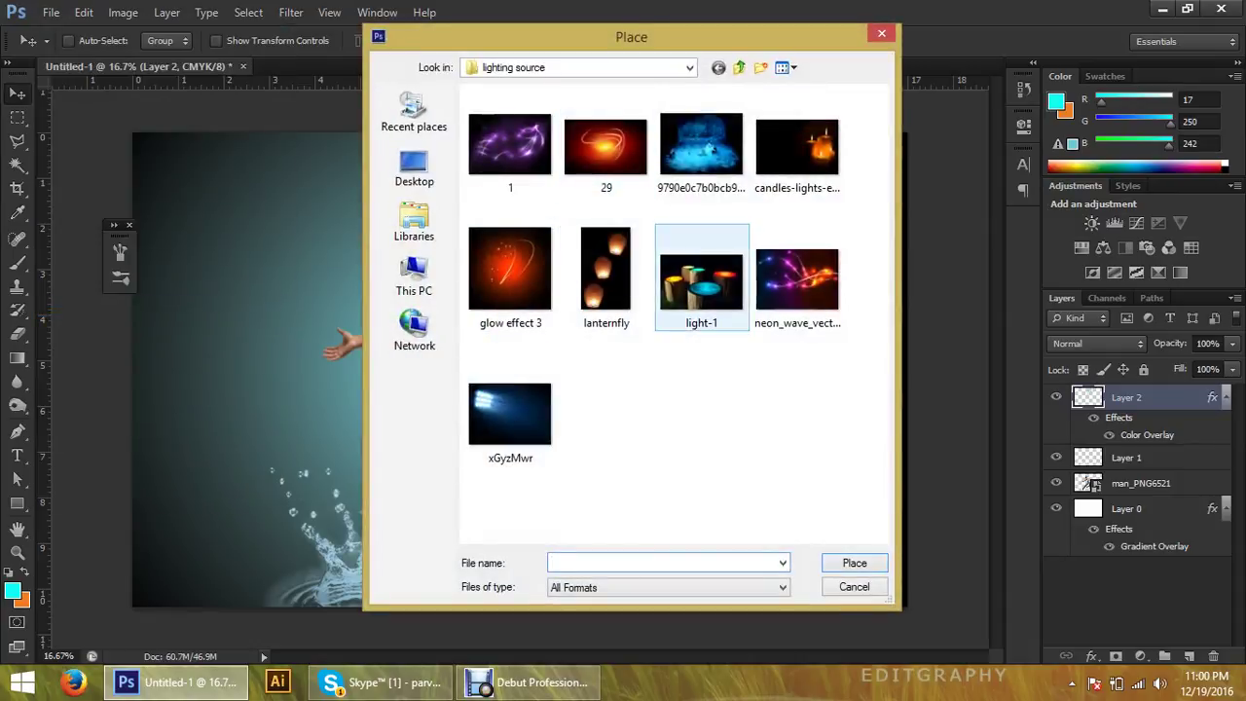
{"action": "left_click", "coordinate": [797, 281]}
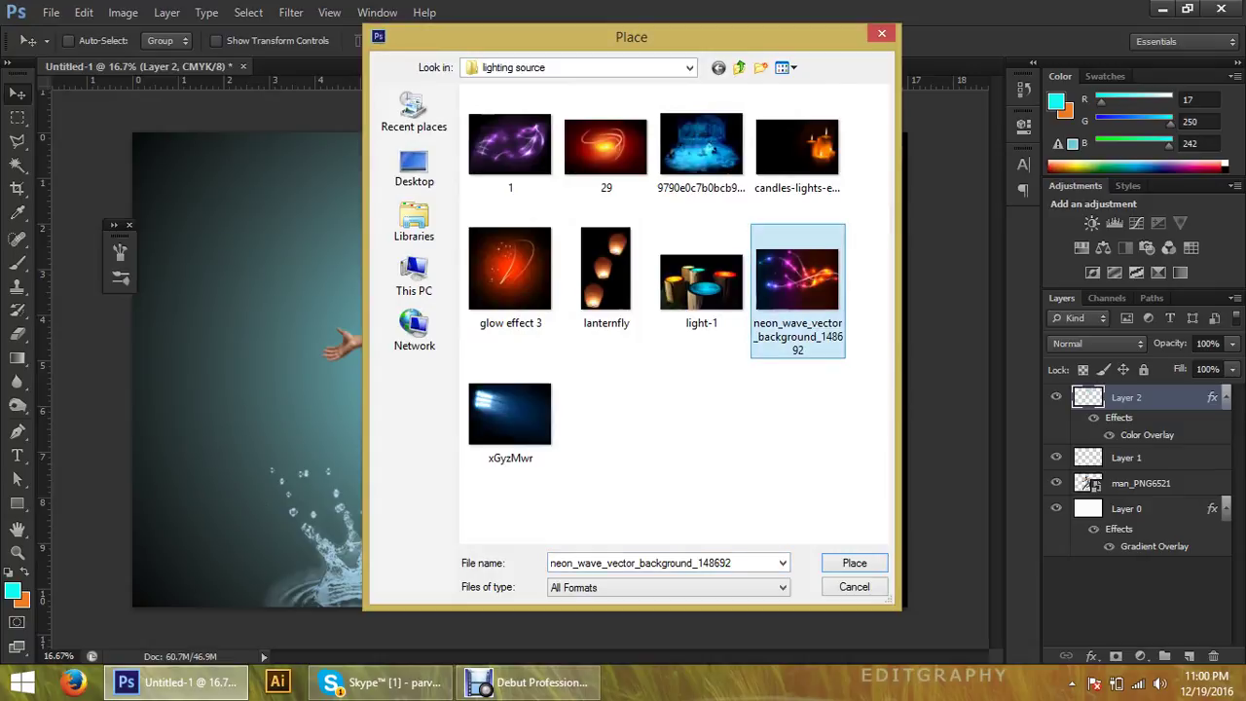
{"action": "left_click", "coordinate": [797, 146]}
{"action": "left_click", "coordinate": [510, 414]}
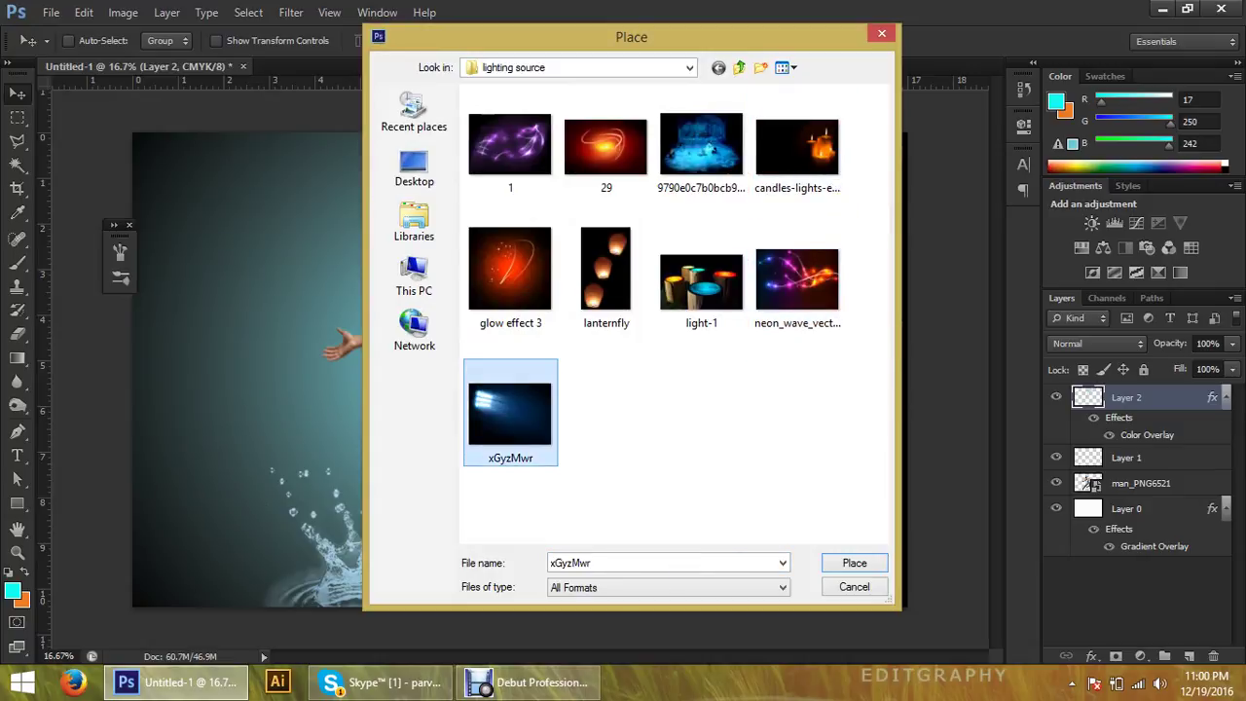
{"action": "key", "text": "Return"}
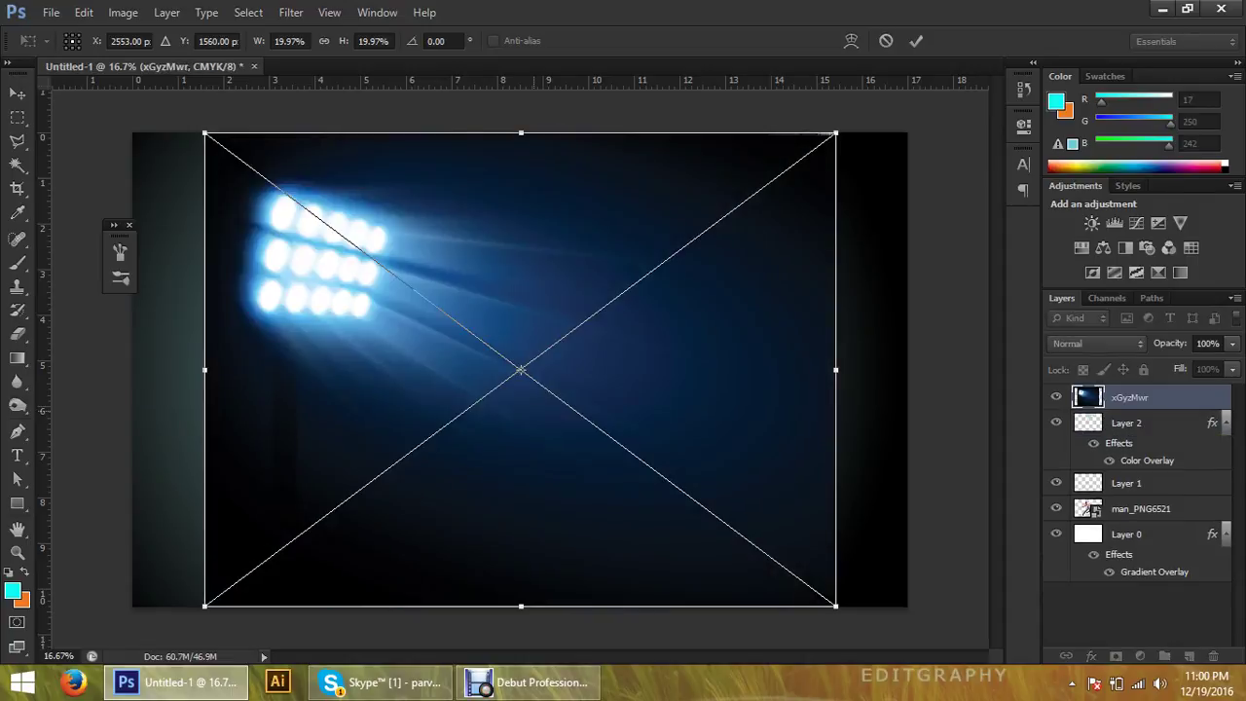
Move the spotlight image to the canvas's left edge, enlarge and tilt it slightly, and commit
{"action": "left_click_drag", "start_coordinate": [574, 238], "coordinate": [503, 234]}
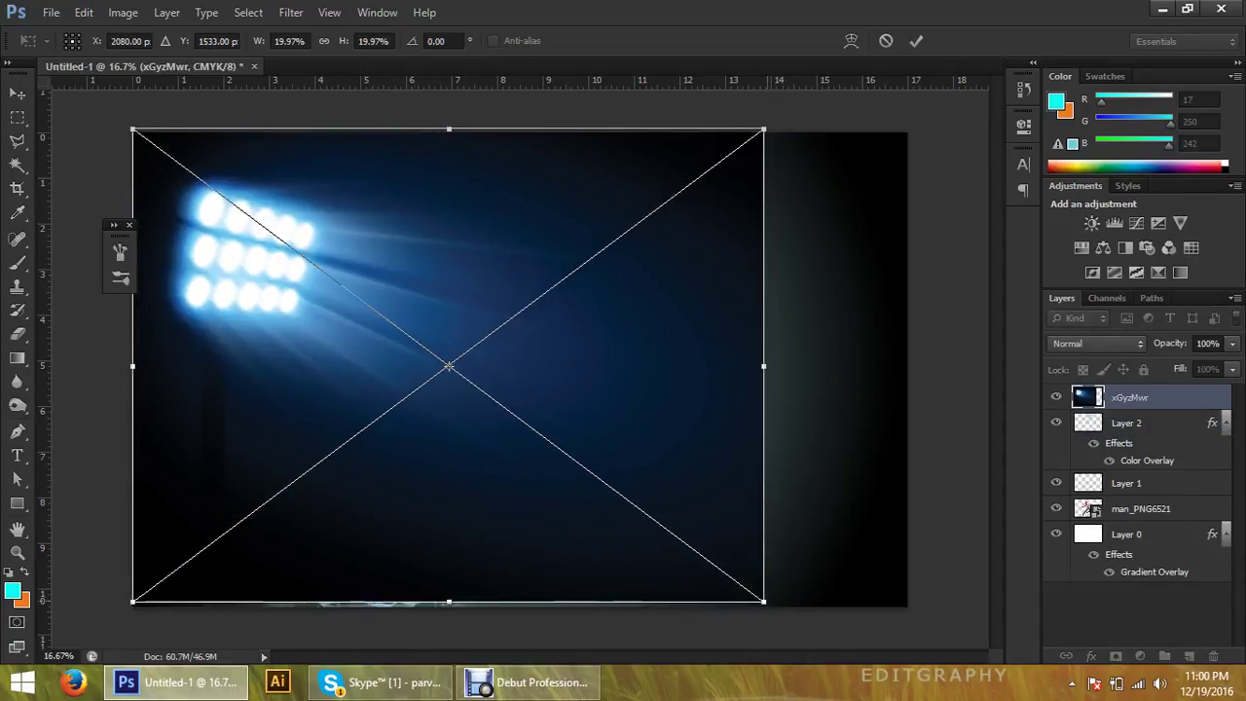
{"action": "mouse_move", "coordinate": [763, 602]}
{"action": "left_mouse_down"}
{"action": "mouse_move", "coordinate": [775, 610]}
{"action": "mouse_move", "coordinate": [860, 567]}
{"action": "left_mouse_up"}
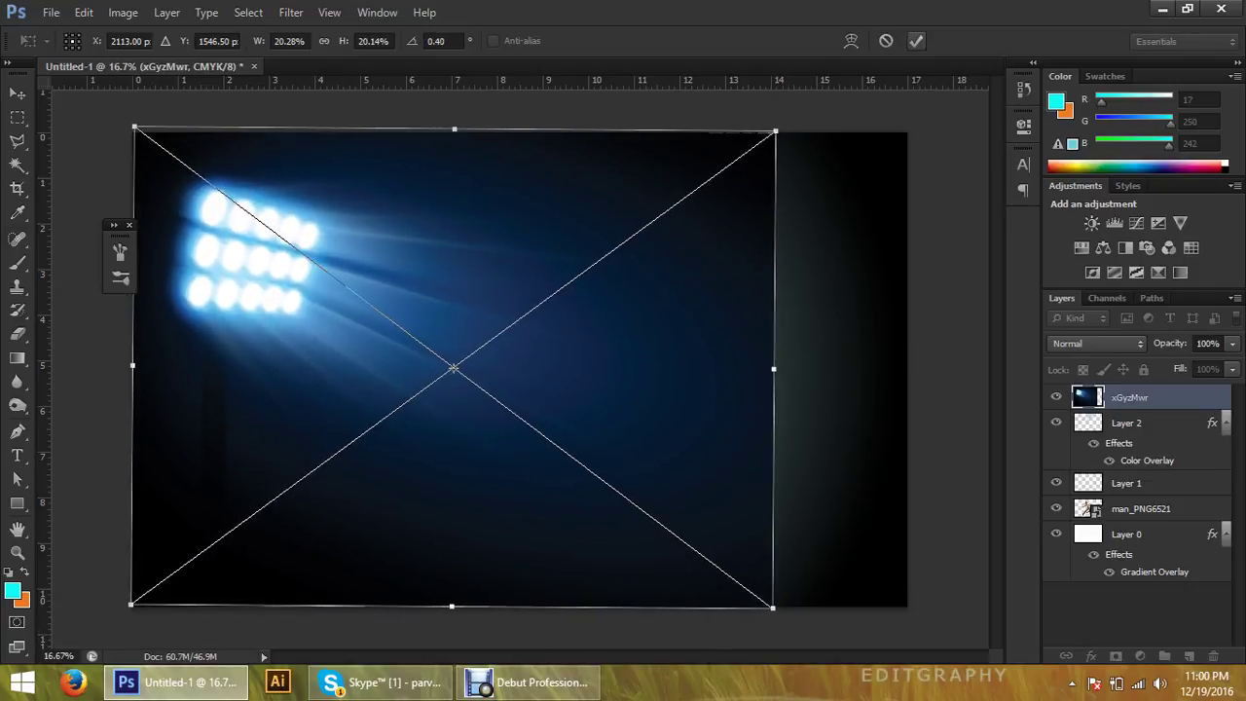
{"action": "key", "text": "v"}
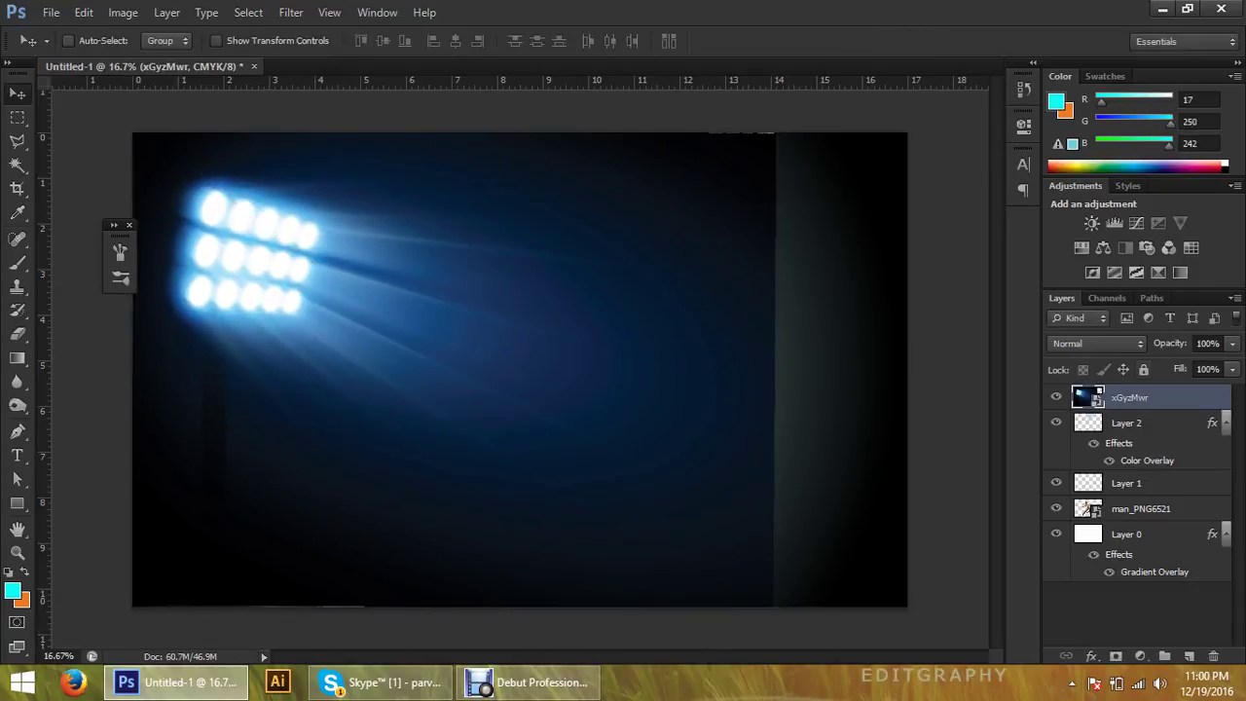
{"action": "left_click", "coordinate": [1097, 343]}
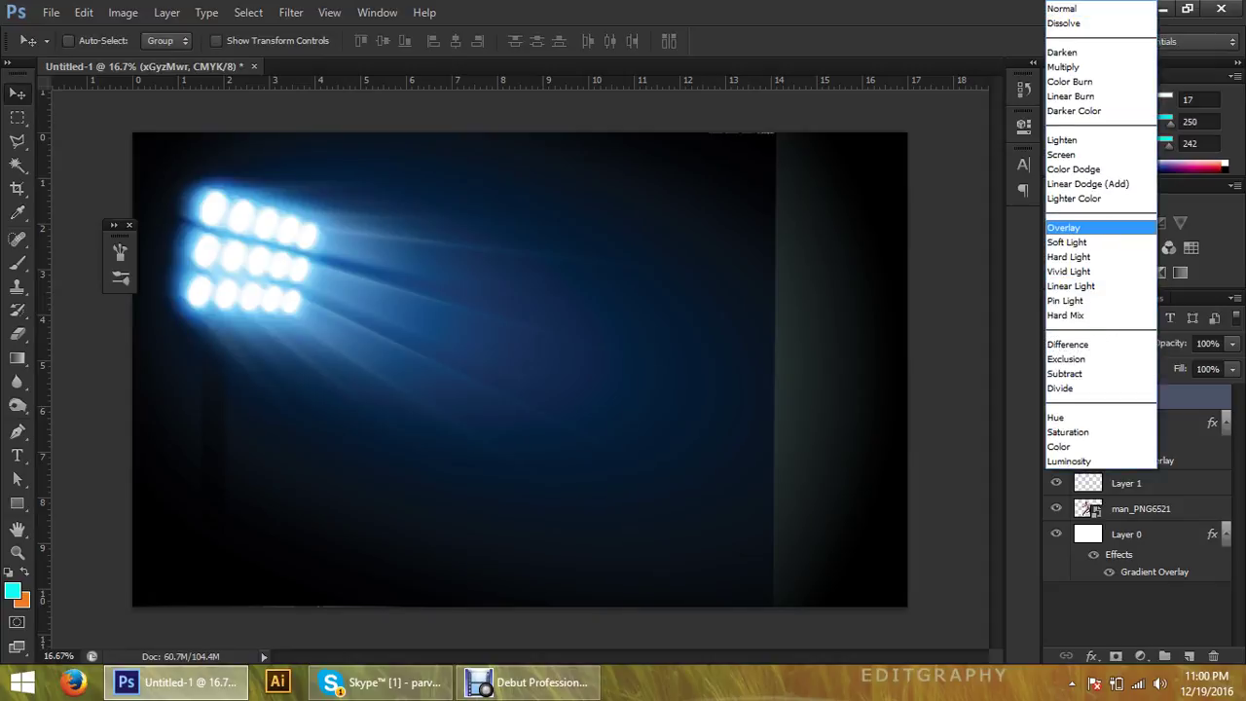
Set the xGyzMwr layer to Overlay mode and scale it up to cover the canvas
{"action": "left_click", "coordinate": [1081, 232]}
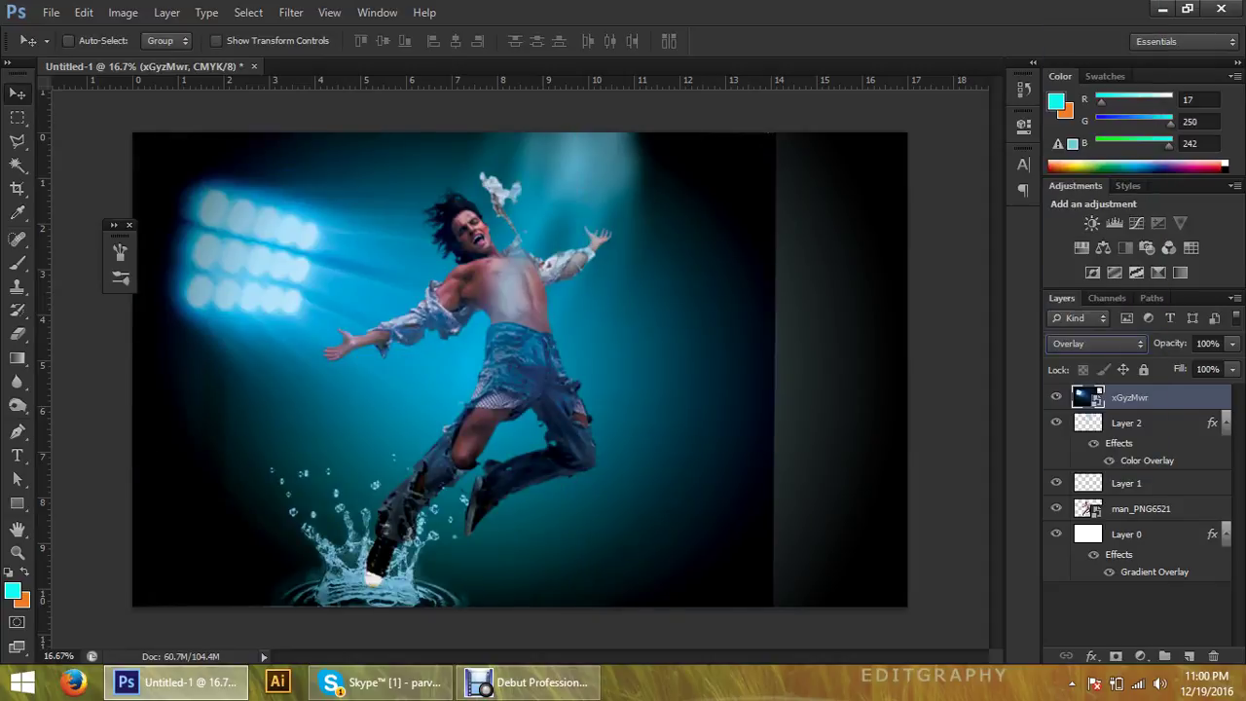
{"action": "left_click_drag", "start_coordinate": [662, 273], "coordinate": [697, 309]}
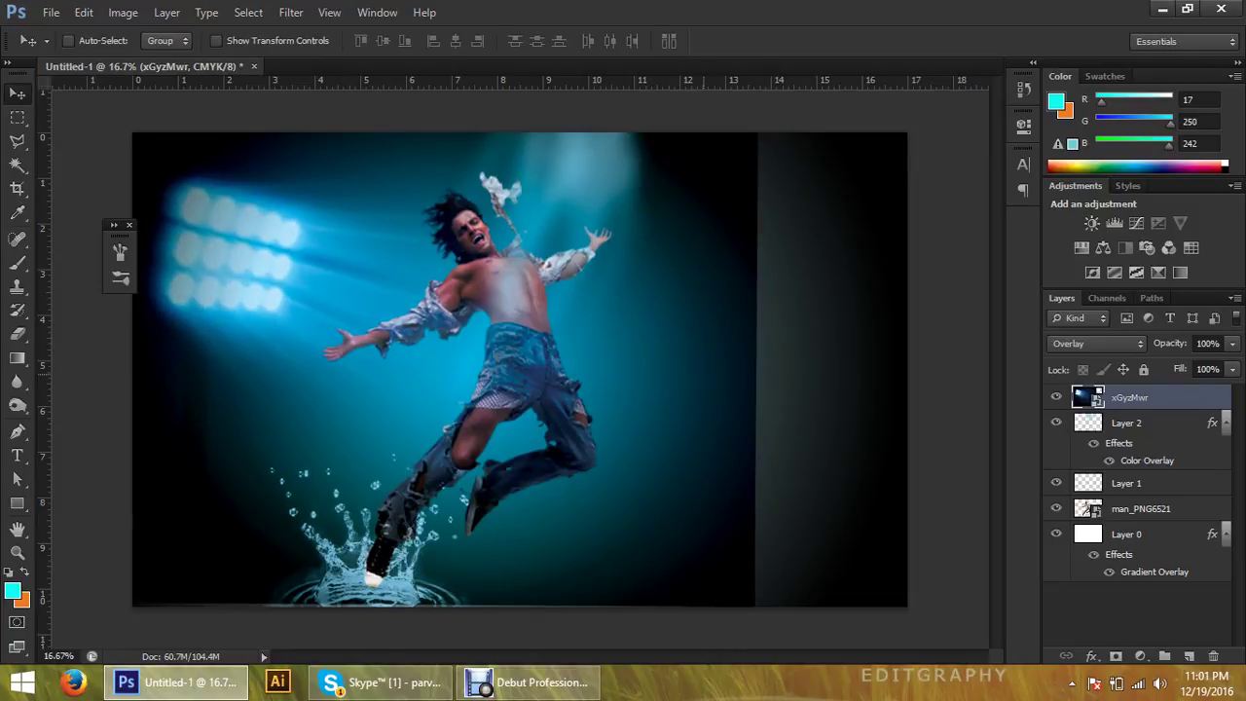
{"action": "left_click", "coordinate": [216, 39]}
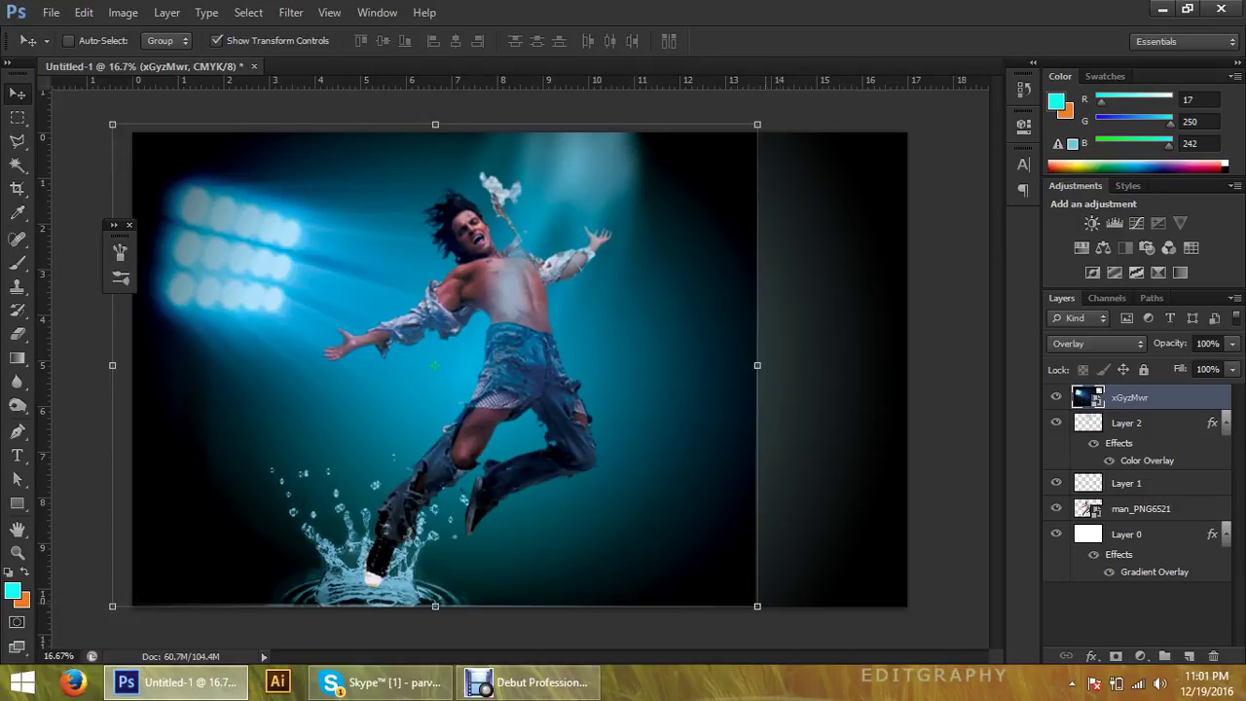
{"action": "mouse_move", "coordinate": [757, 605]}
{"action": "left_mouse_down"}
{"action": "mouse_move", "coordinate": [890, 642]}
{"action": "mouse_move", "coordinate": [925, 686]}
{"action": "left_mouse_up"}
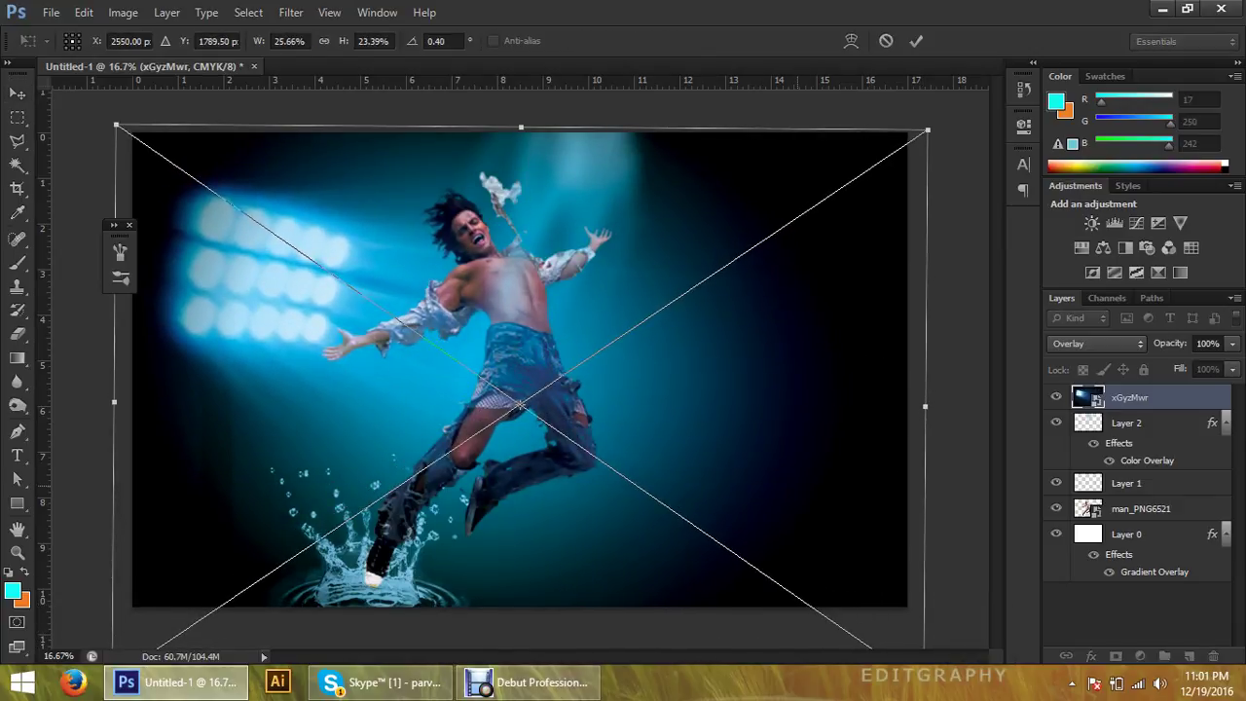
{"action": "left_click_drag", "start_coordinate": [813, 433], "coordinate": [791, 399]}
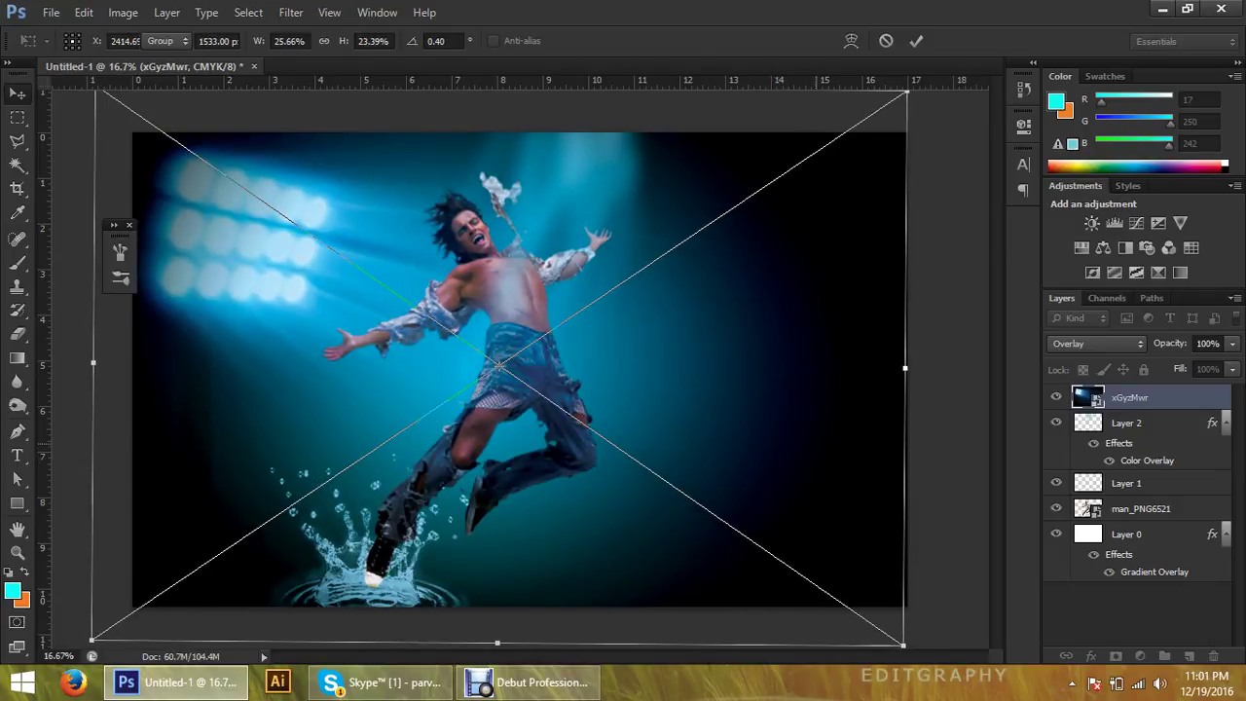
{"action": "key", "text": "Return"}
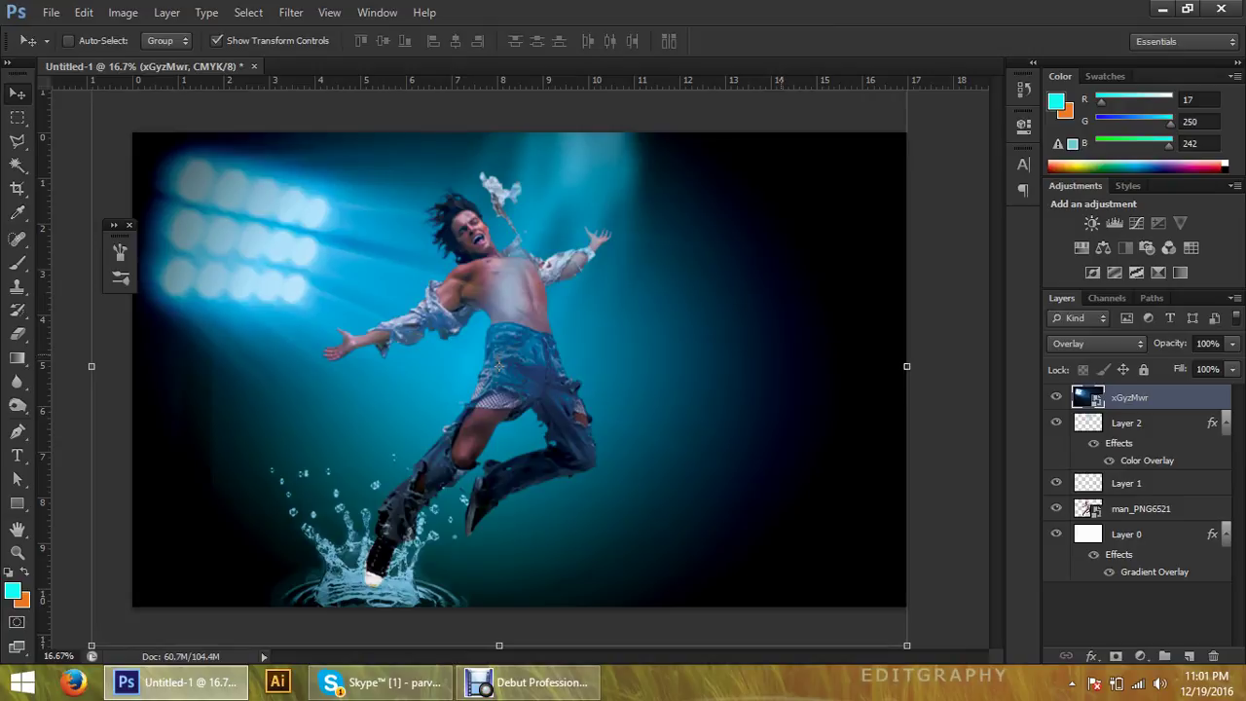
Nudge the spotlight layer and stretch it slightly wider to the right
{"action": "left_click_drag", "start_coordinate": [709, 276], "coordinate": [728, 282]}
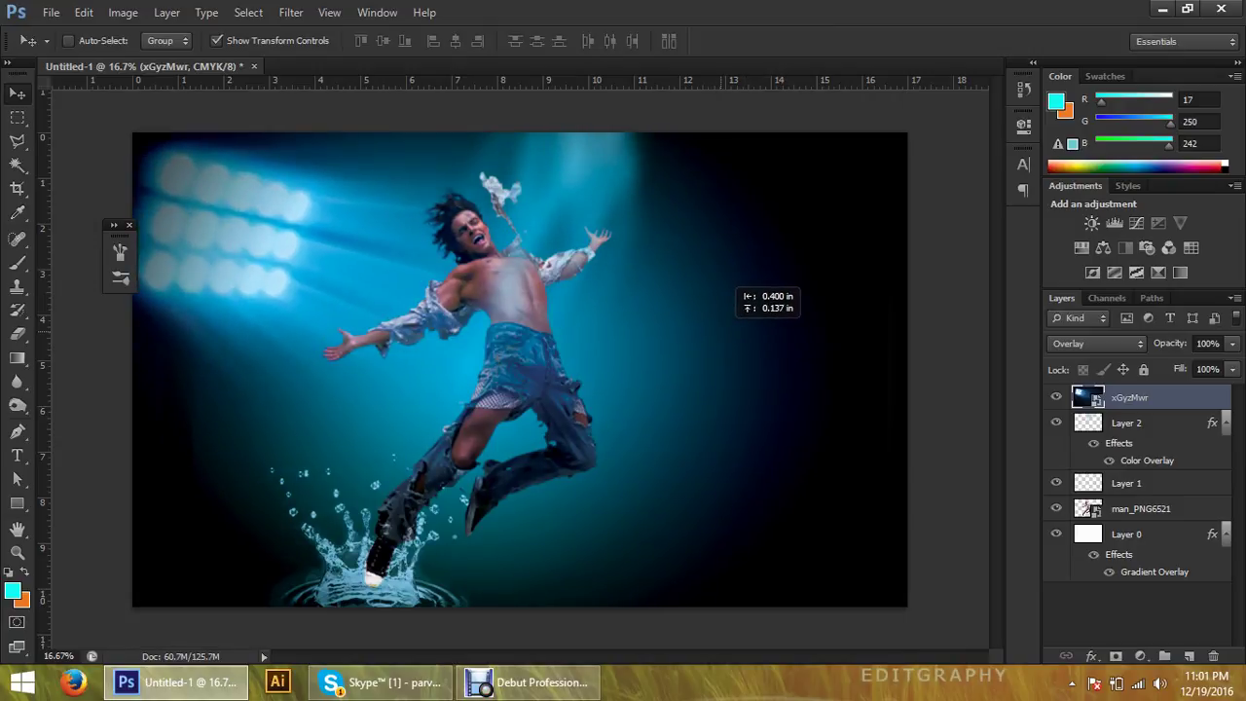
{"action": "left_click_drag", "start_coordinate": [697, 322], "coordinate": [709, 322]}
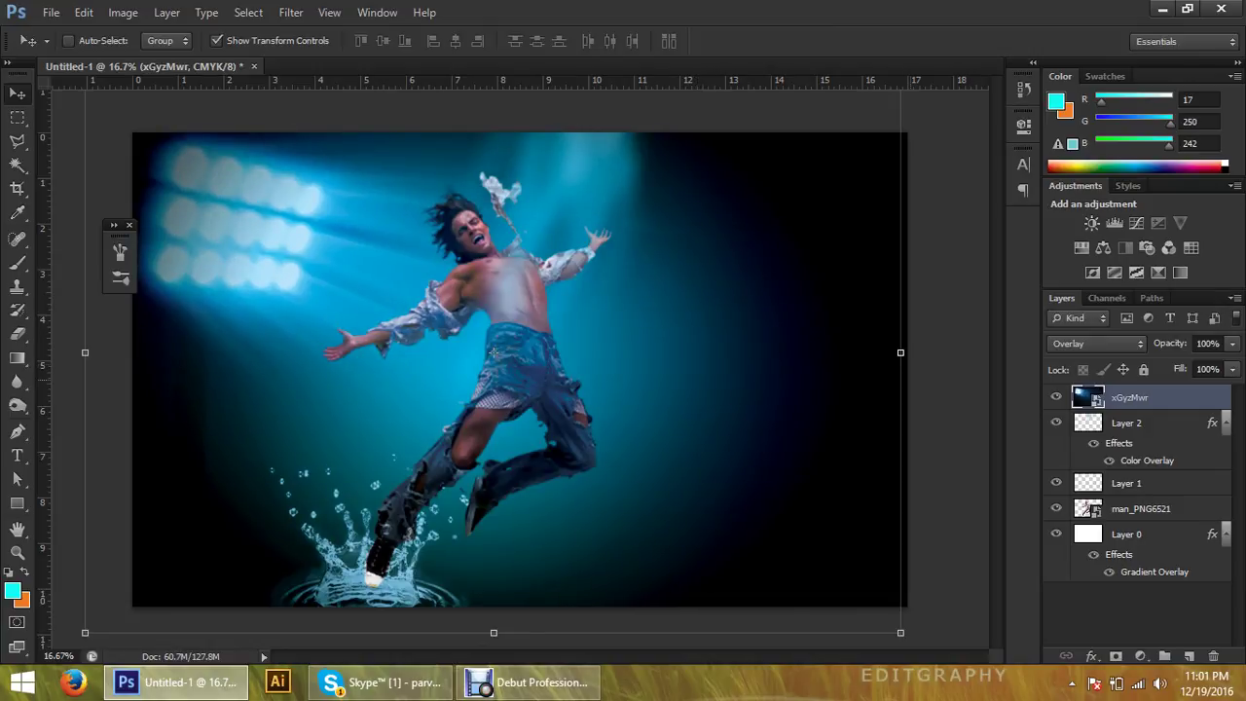
{"action": "key", "text": "ctrl+t"}
{"action": "left_click_drag", "start_coordinate": [901, 352], "coordinate": [914, 355]}
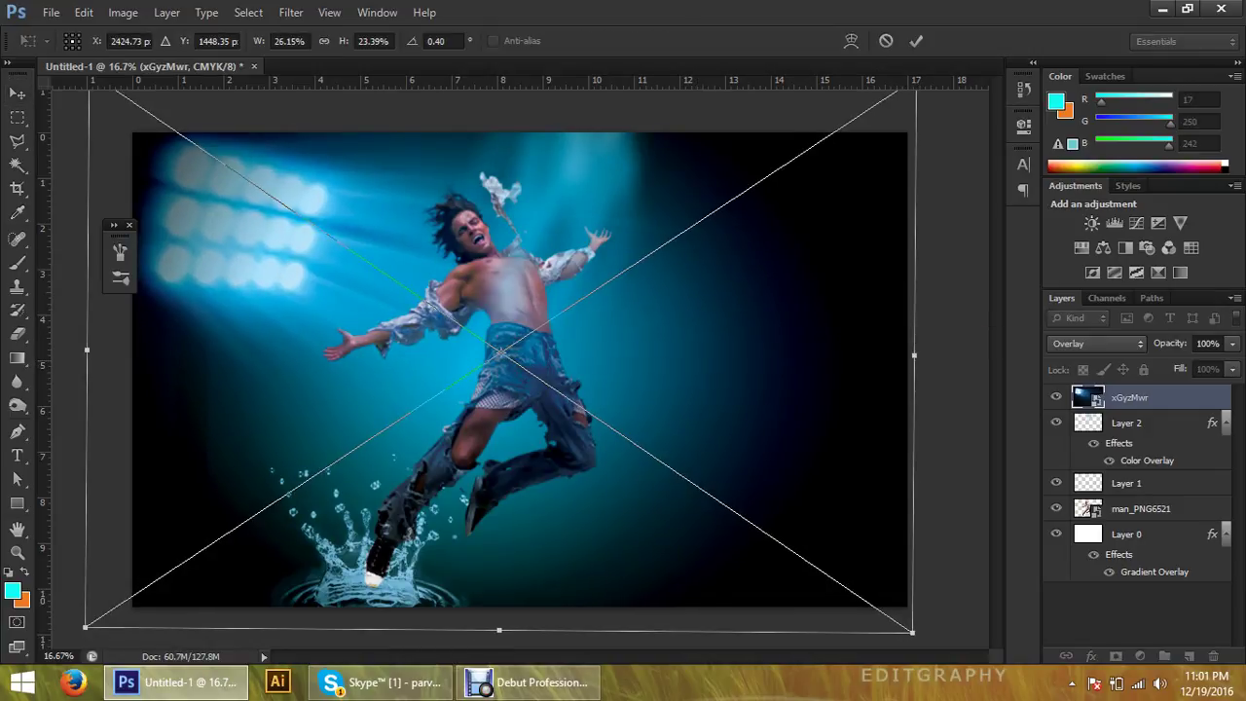
{"action": "left_click", "coordinate": [916, 41]}
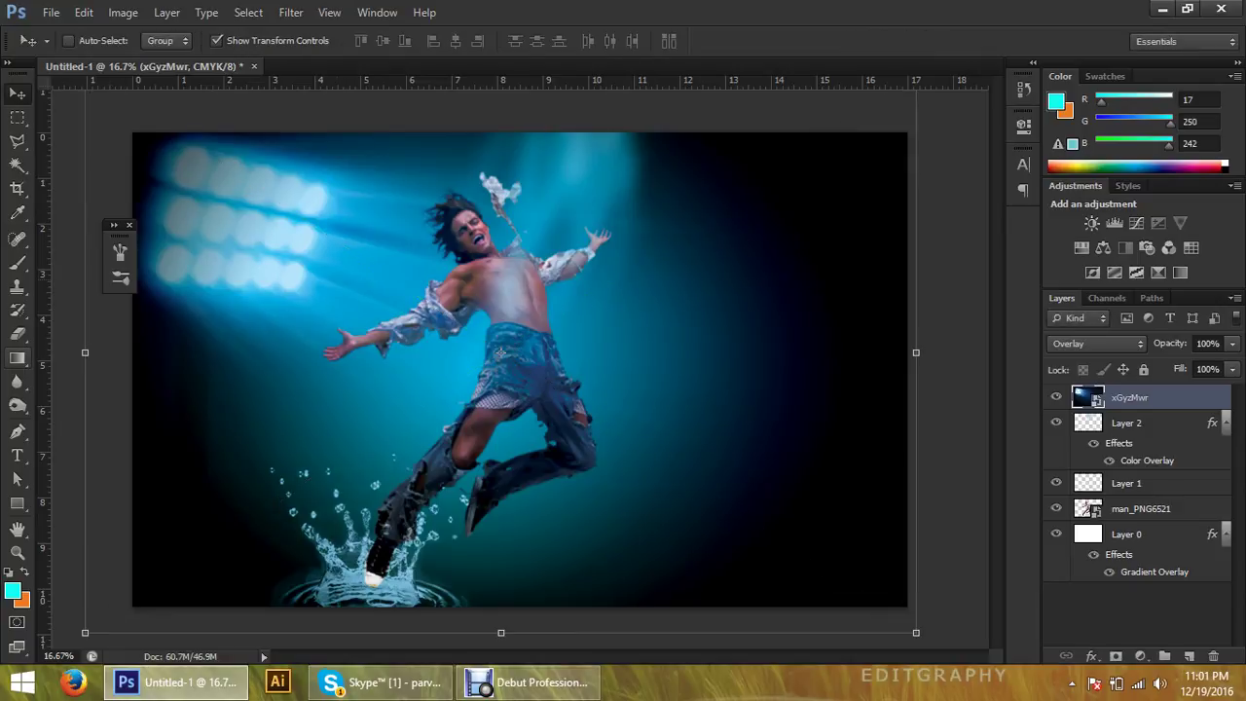
{"action": "left_click_drag", "start_coordinate": [499, 353], "coordinate": [495, 351]}
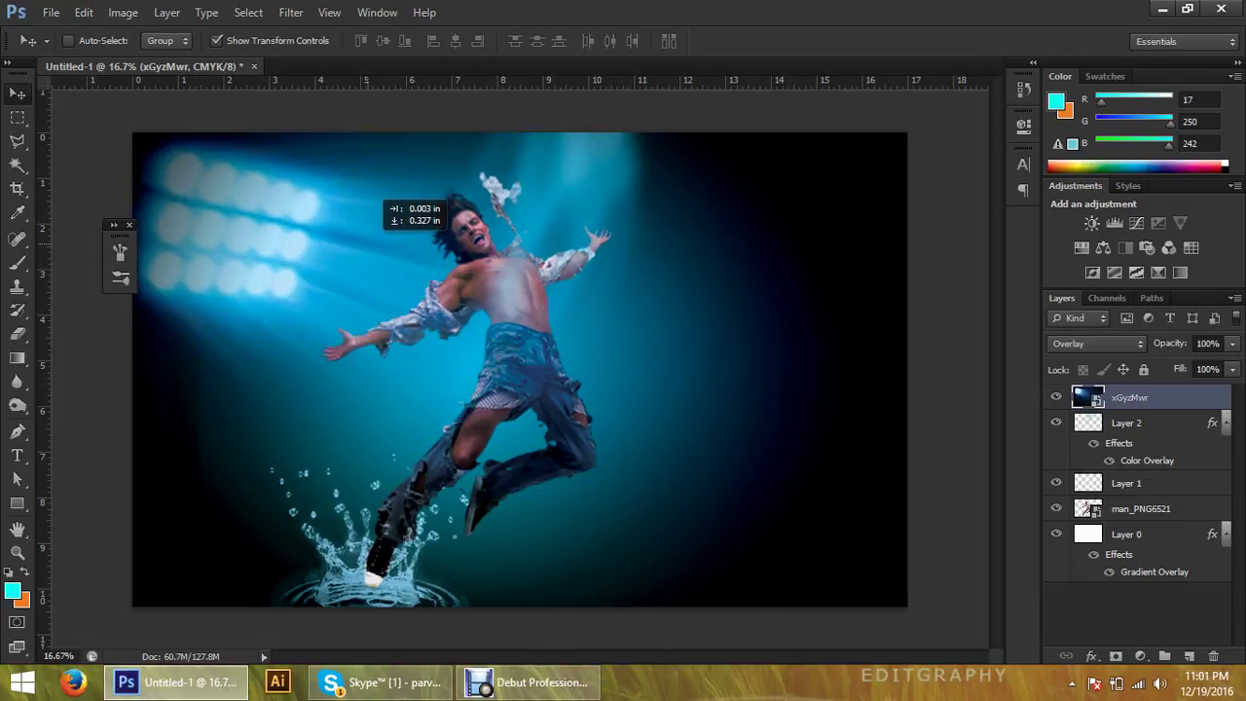
Reselect xGyzMwr and reposition it so the lights glow at the upper left
{"action": "right_click", "coordinate": [596, 159]}
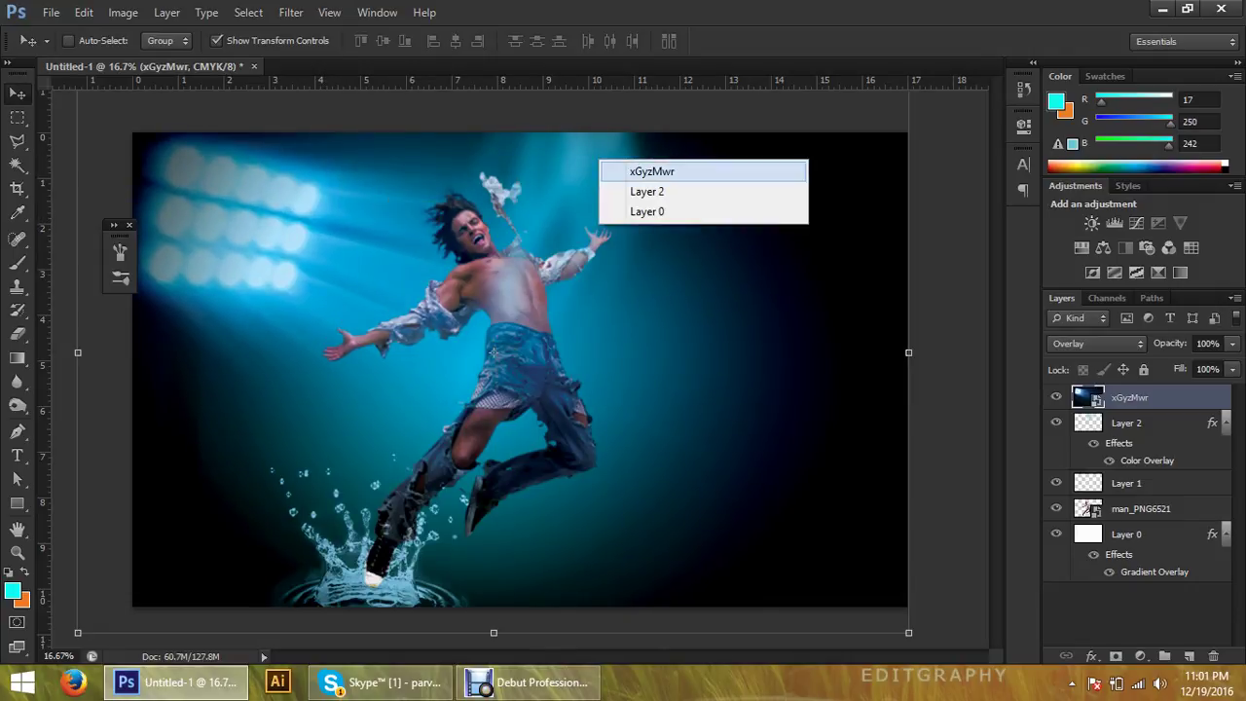
{"action": "left_click", "coordinate": [598, 169]}
{"action": "mouse_move", "coordinate": [597, 169]}
{"action": "left_mouse_down"}
{"action": "mouse_move", "coordinate": [664, 197]}
{"action": "mouse_move", "coordinate": [636, 197]}
{"action": "left_mouse_up"}
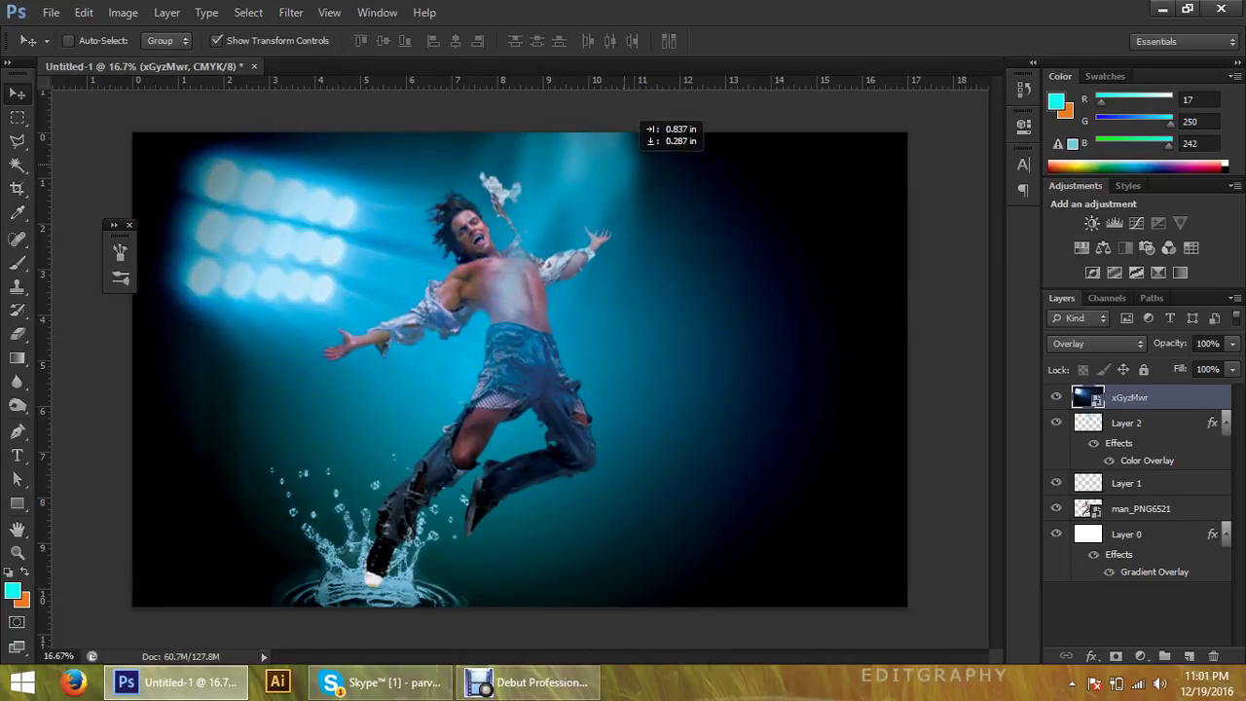
{"action": "mouse_move", "coordinate": [642, 166]}
{"action": "left_mouse_down"}
{"action": "mouse_move", "coordinate": [614, 122]}
{"action": "mouse_move", "coordinate": [740, 243]}
{"action": "left_mouse_up"}
{"action": "right_click", "coordinate": [595, 161]}
Rotate Layer 2's cyan light beam to about -98° so it streams from the upper left
{"action": "left_click", "coordinate": [640, 185]}
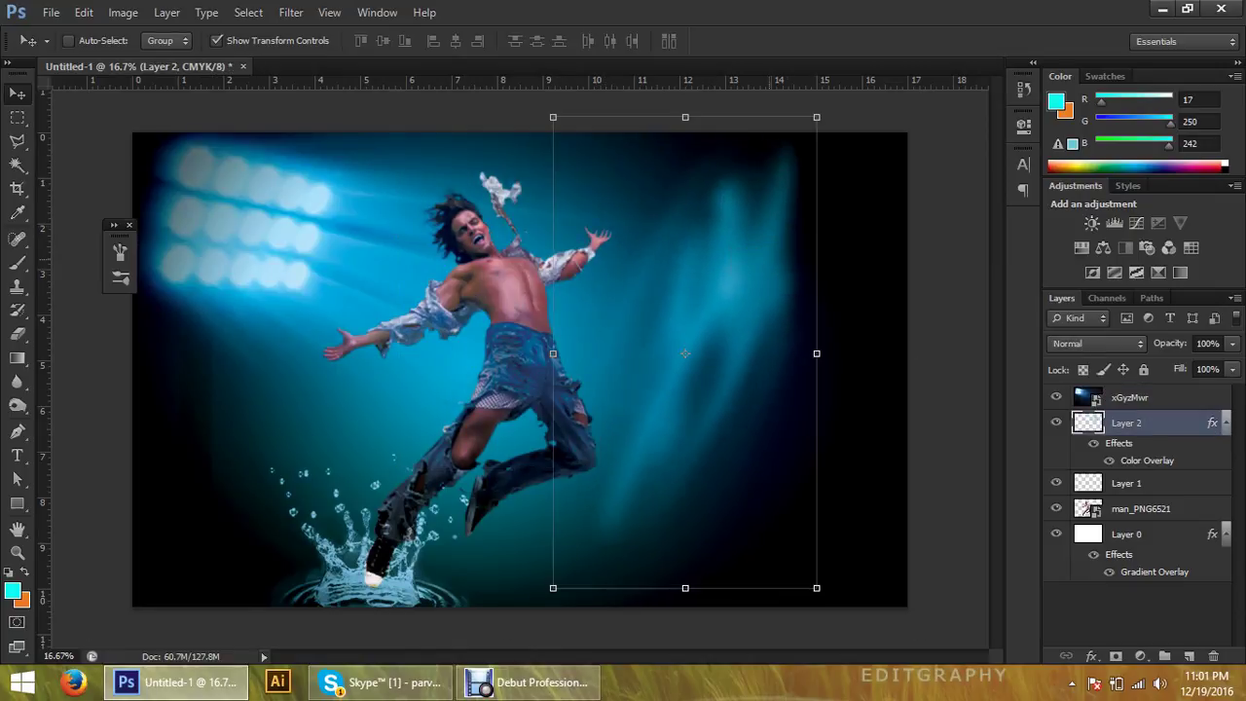
{"action": "left_click_drag", "start_coordinate": [822, 146], "coordinate": [924, 312]}
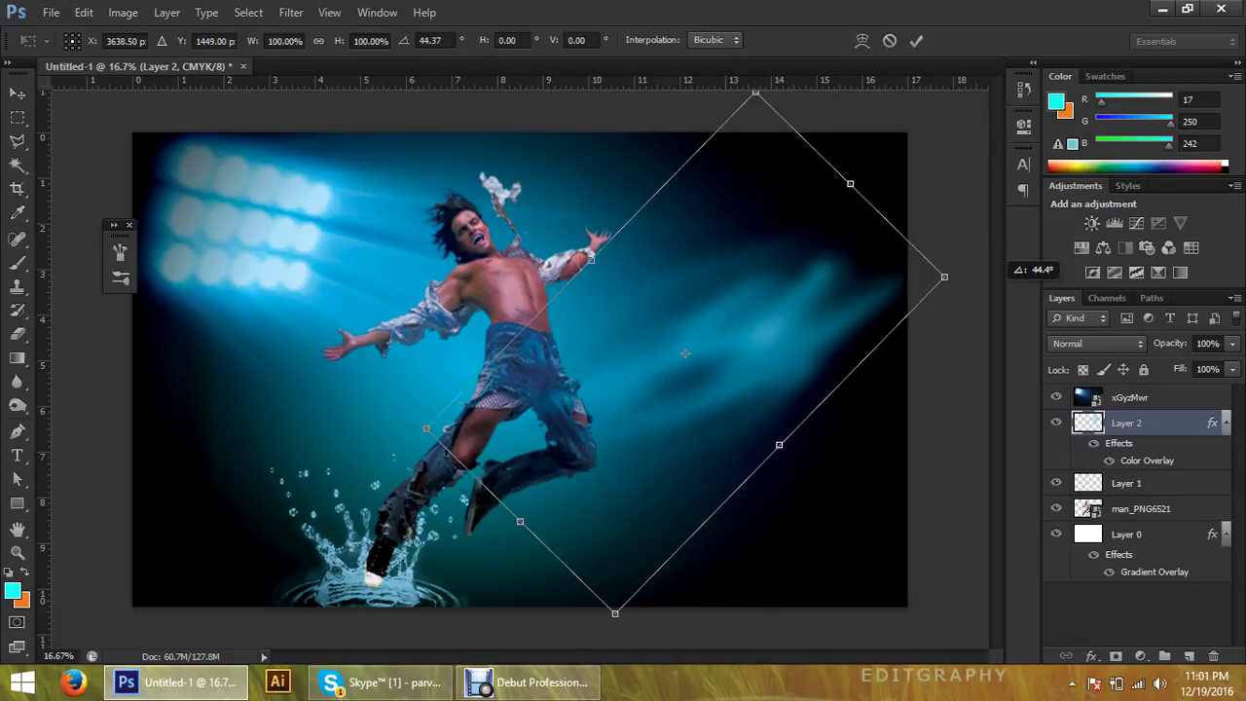
{"action": "left_click_drag", "start_coordinate": [802, 236], "coordinate": [740, 180]}
{"action": "left_click_drag", "start_coordinate": [626, 301], "coordinate": [532, 218]}
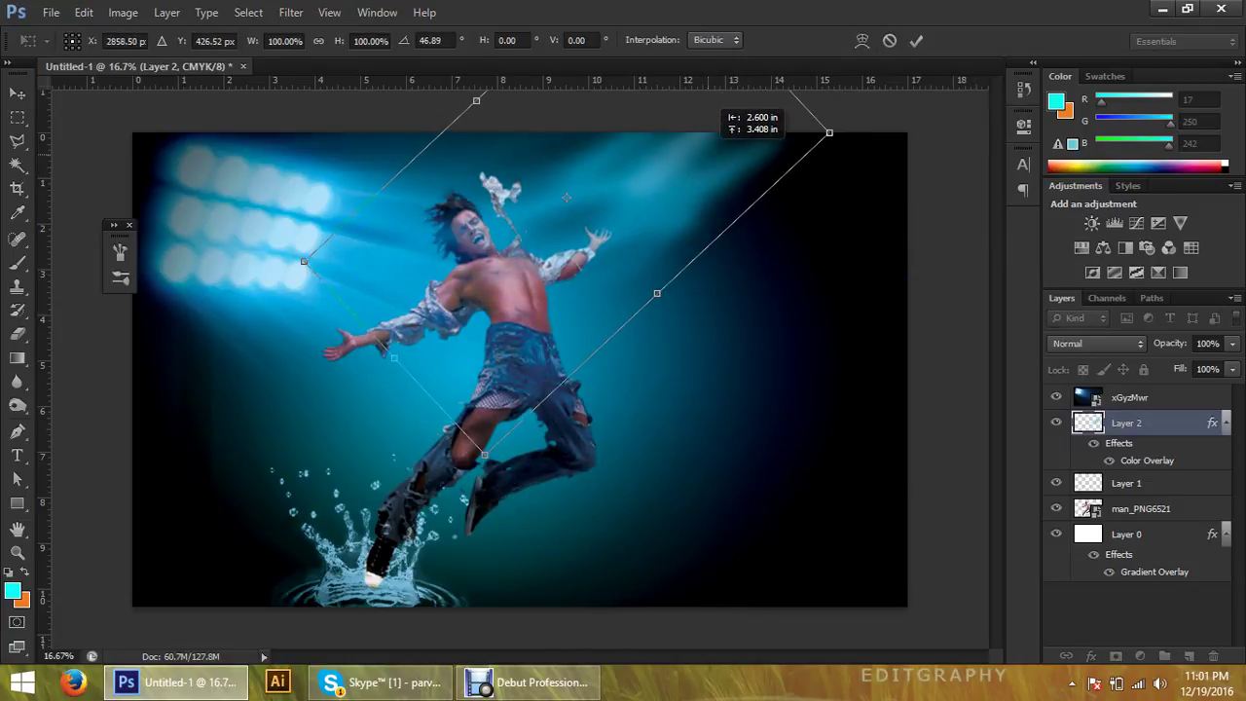
{"action": "left_click_drag", "start_coordinate": [682, 175], "coordinate": [642, 207]}
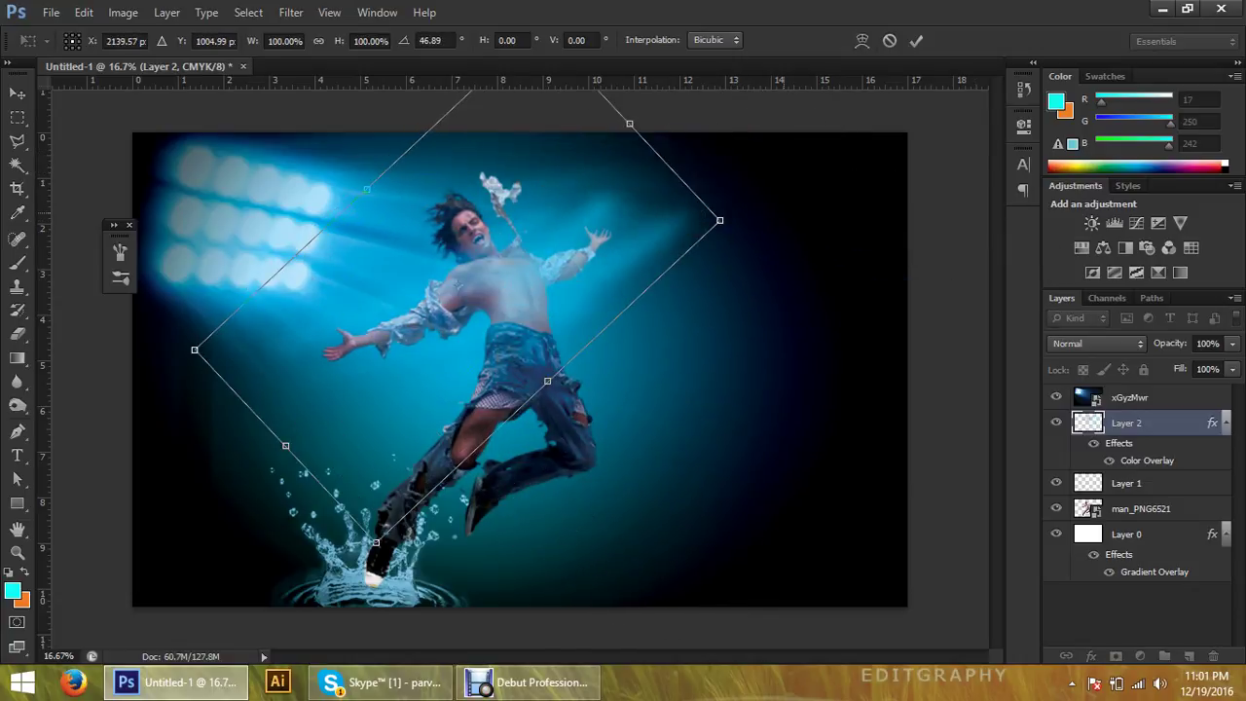
{"action": "mouse_move", "coordinate": [624, 109]}
{"action": "left_mouse_down"}
{"action": "mouse_move", "coordinate": [394, 90]}
{"action": "mouse_move", "coordinate": [326, 180]}
{"action": "left_mouse_up"}
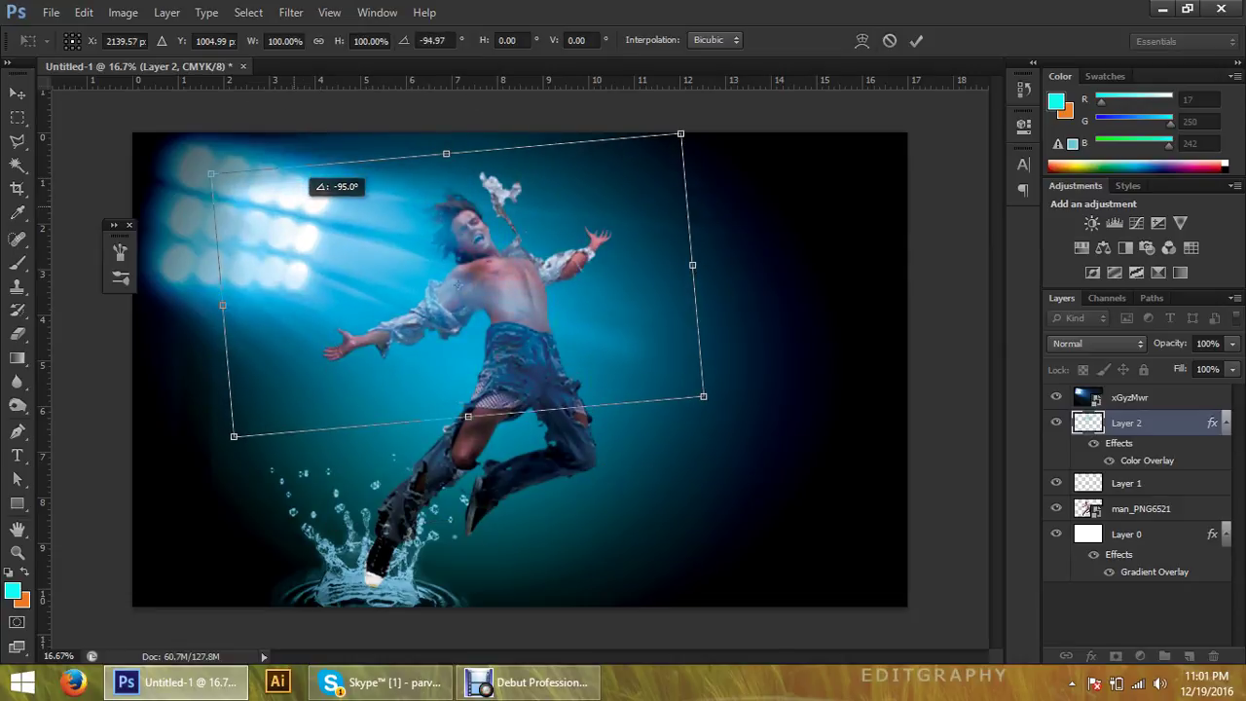
{"action": "mouse_move", "coordinate": [494, 263]}
{"action": "left_mouse_down"}
{"action": "mouse_move", "coordinate": [530, 289]}
{"action": "mouse_move", "coordinate": [504, 304]}
{"action": "mouse_move", "coordinate": [562, 282]}
{"action": "left_mouse_up"}
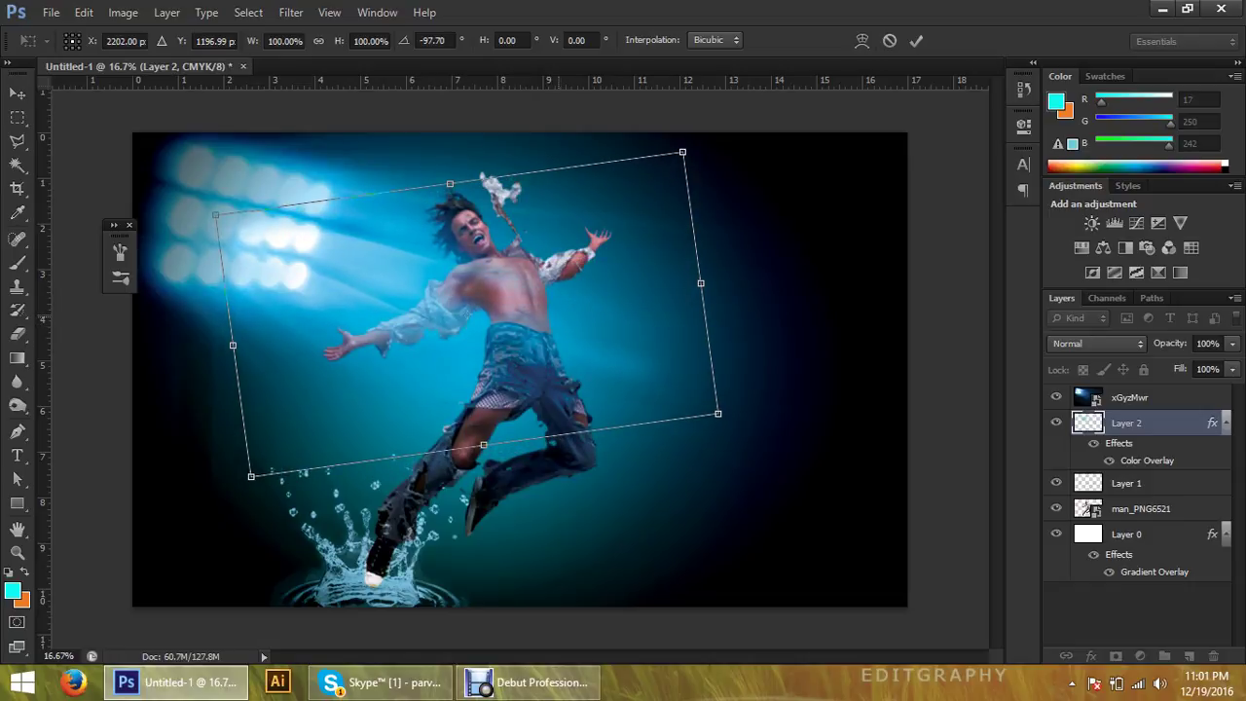
{"action": "key", "text": "Return"}
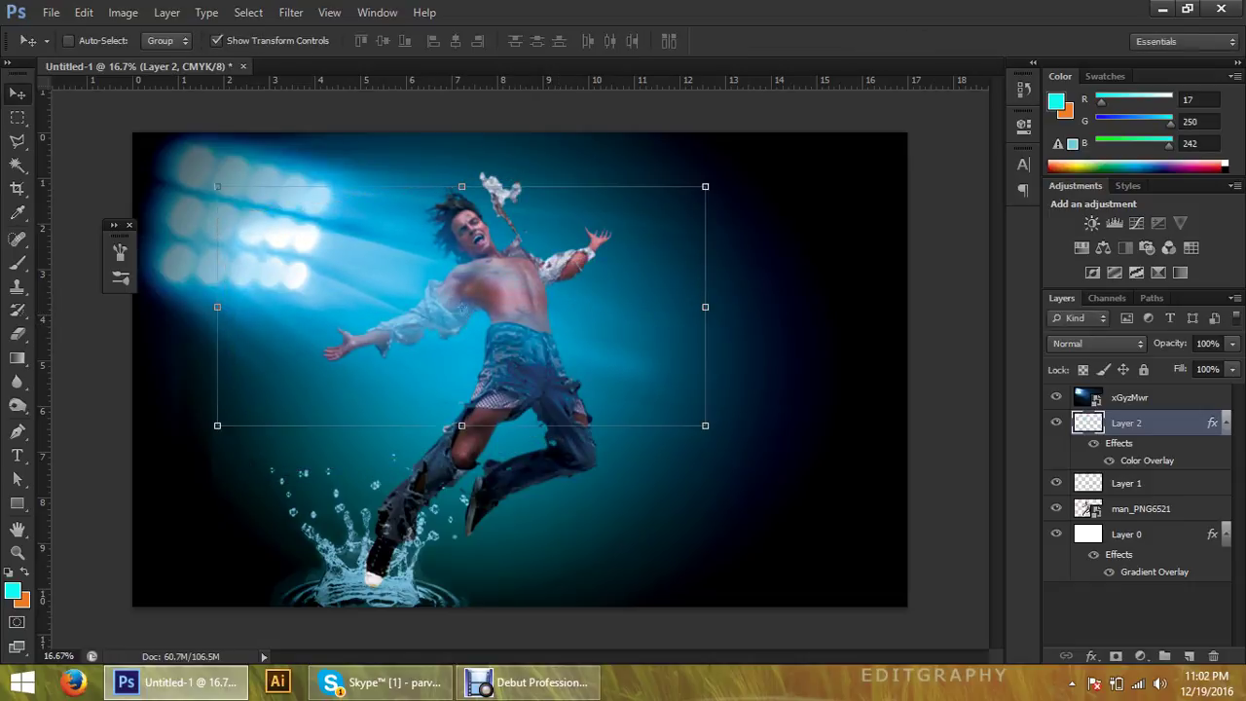
{"action": "left_click", "coordinate": [217, 40]}
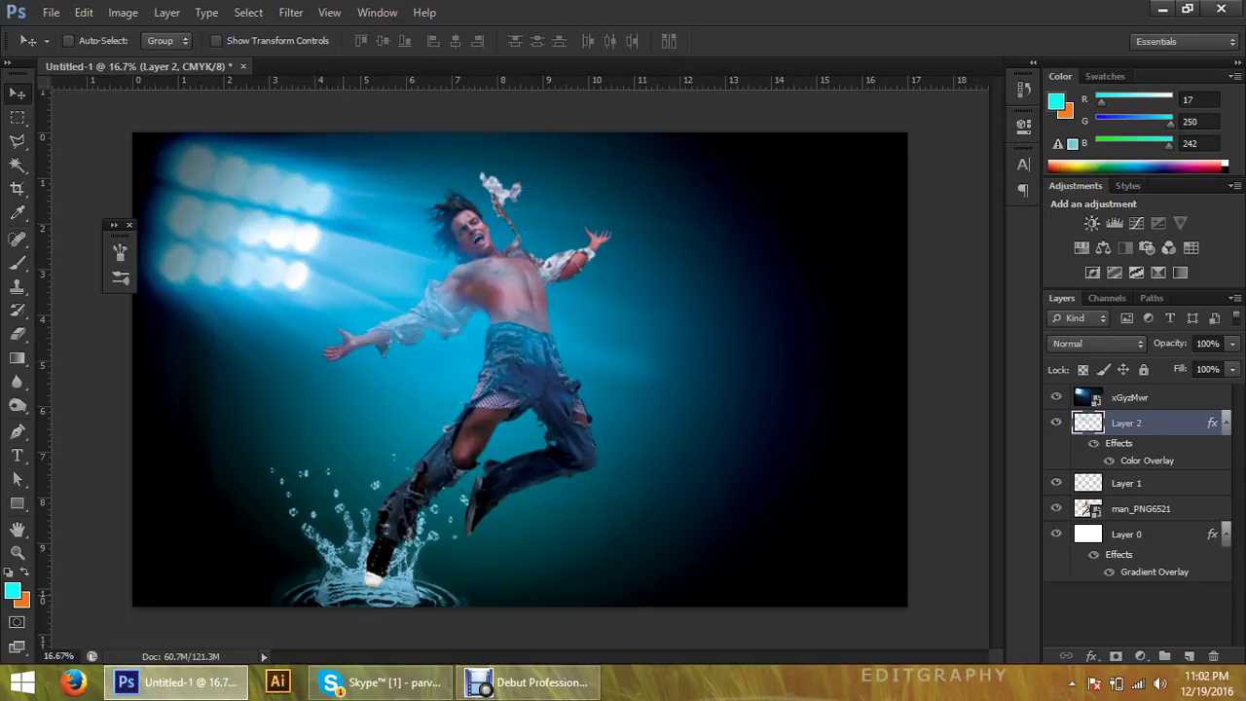
{"action": "right_click", "coordinate": [350, 586]}
{"action": "left_click", "coordinate": [385, 597]}
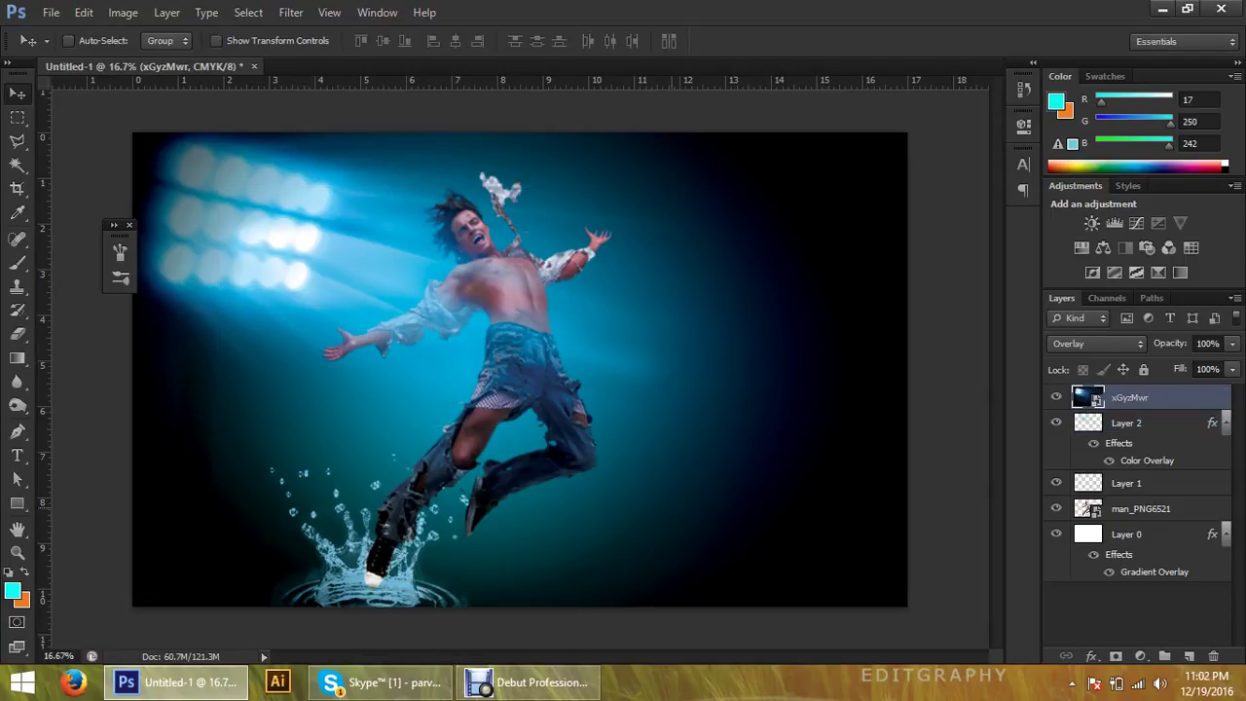
{"action": "right_click", "coordinate": [678, 430]}
{"action": "left_click", "coordinate": [730, 441]}
{"action": "left_click", "coordinate": [50, 11]}
{"action": "left_click", "coordinate": [58, 309]}
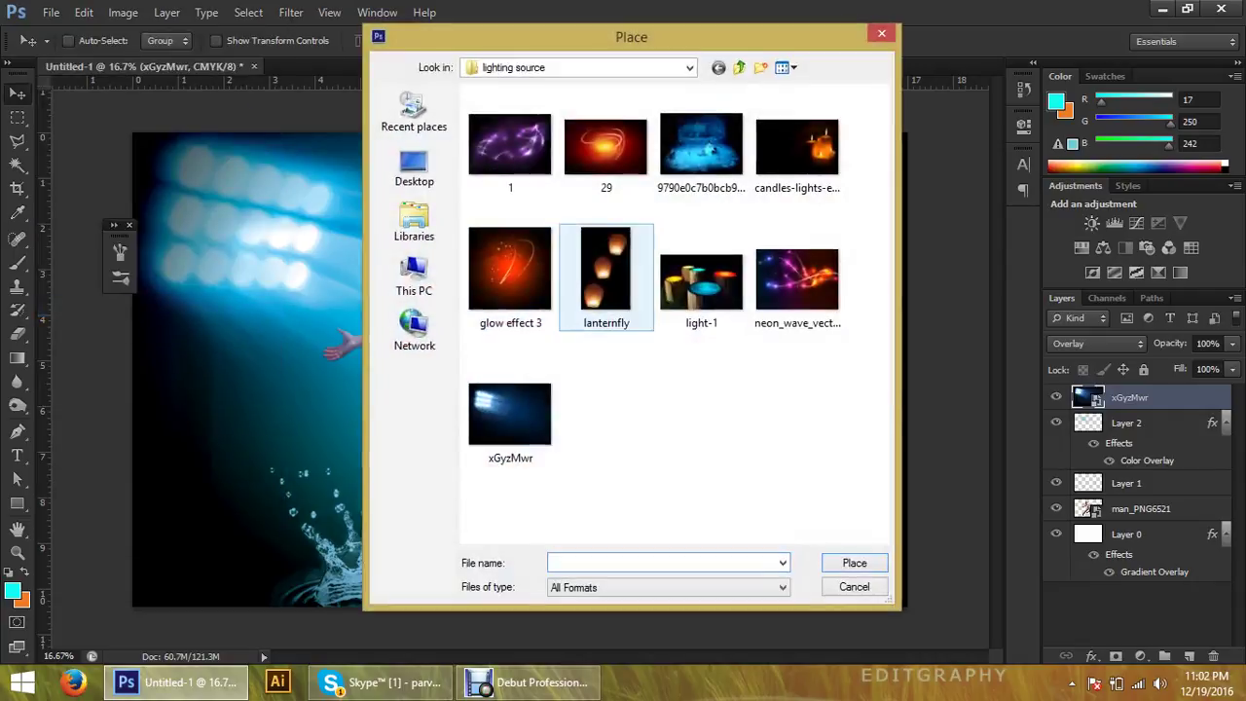
{"action": "left_click", "coordinate": [540, 268]}
{"action": "key", "text": "Up"}
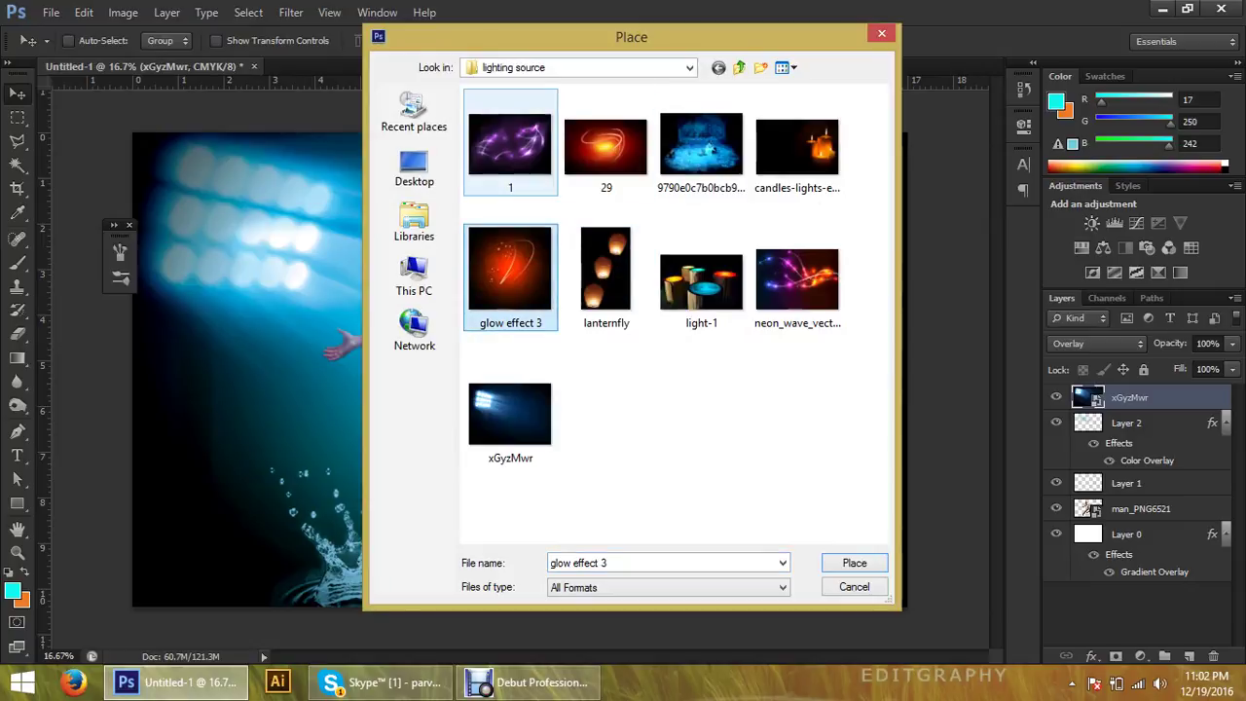
{"action": "key", "text": "Return"}
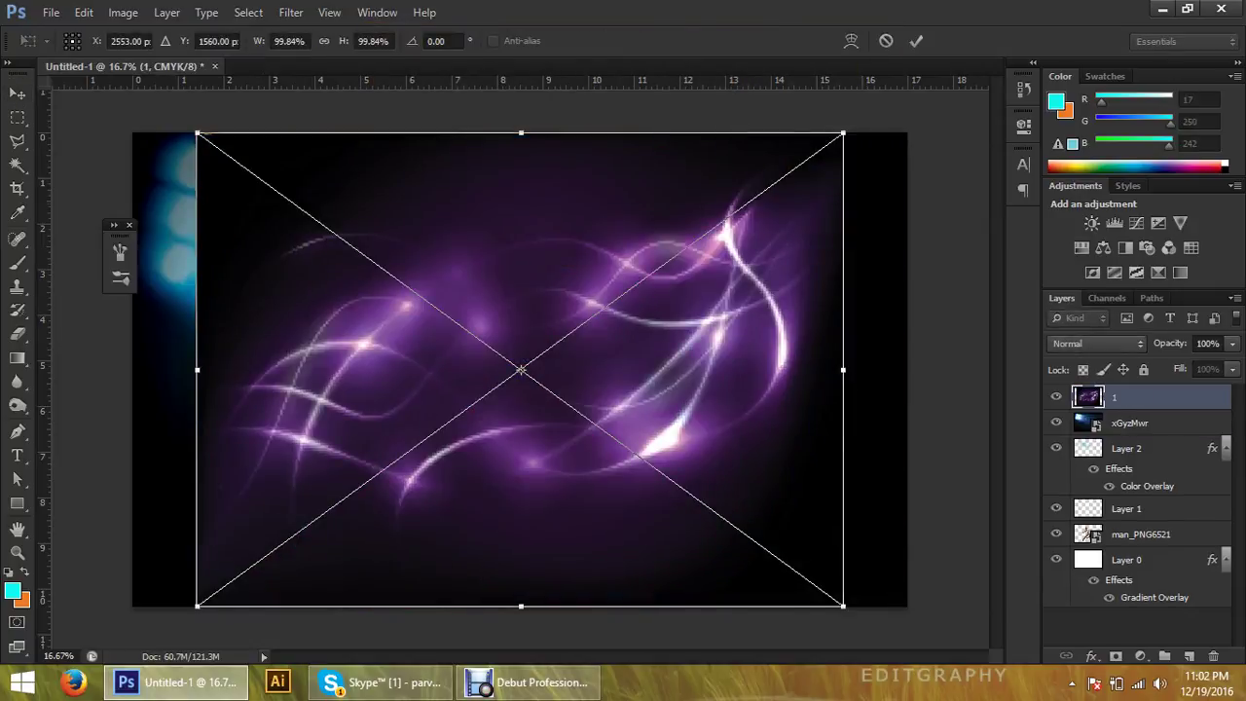
{"action": "left_click", "coordinate": [1097, 343]}
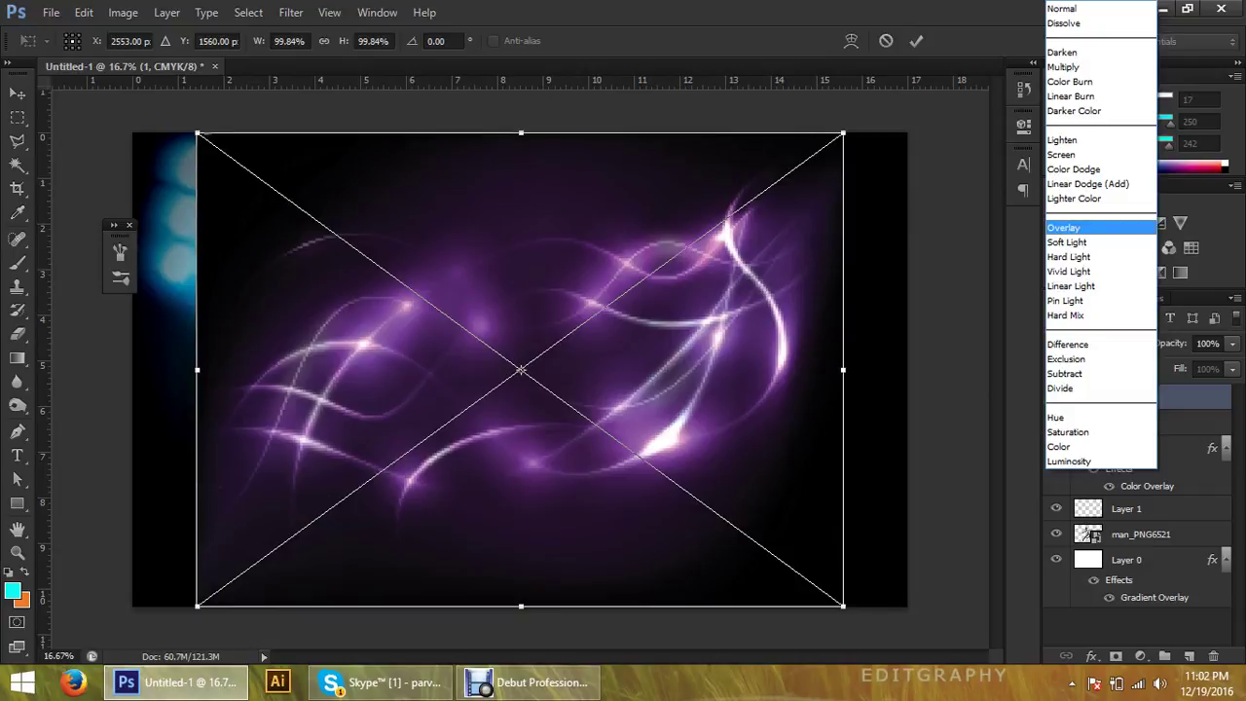
{"action": "left_click", "coordinate": [1080, 231]}
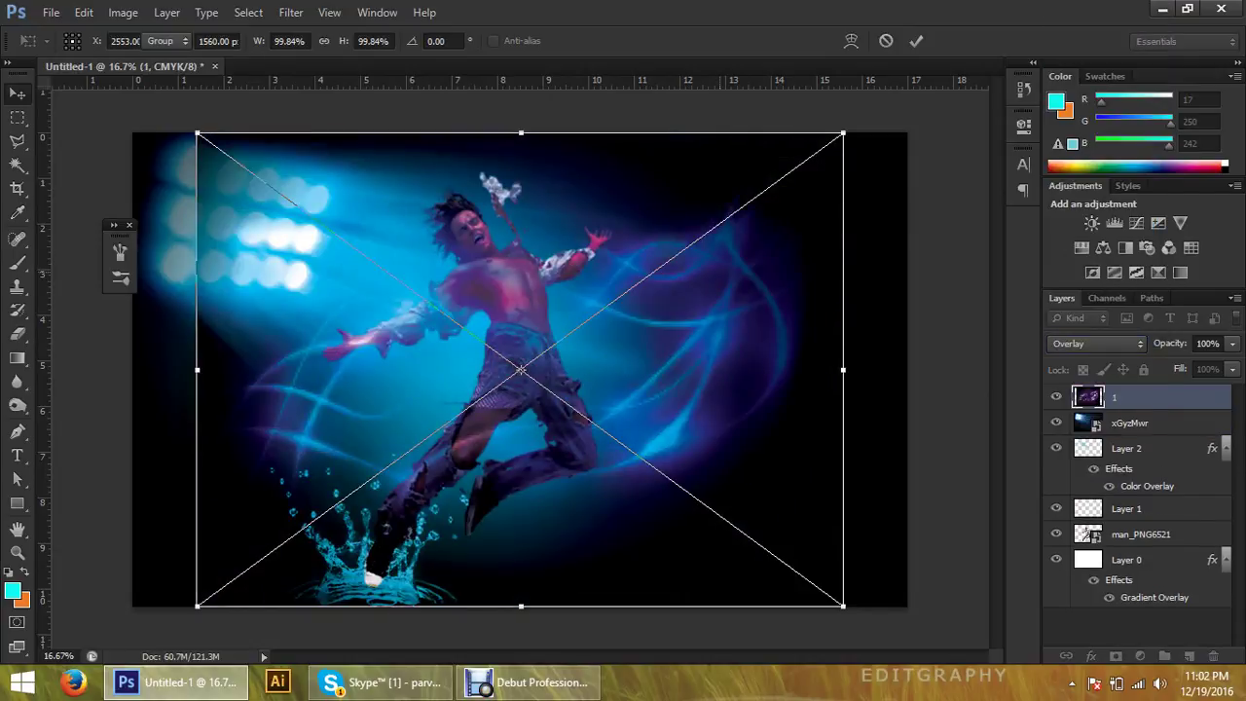
{"action": "key", "text": "Return"}
{"action": "left_click_drag", "start_coordinate": [701, 275], "coordinate": [699, 245]}
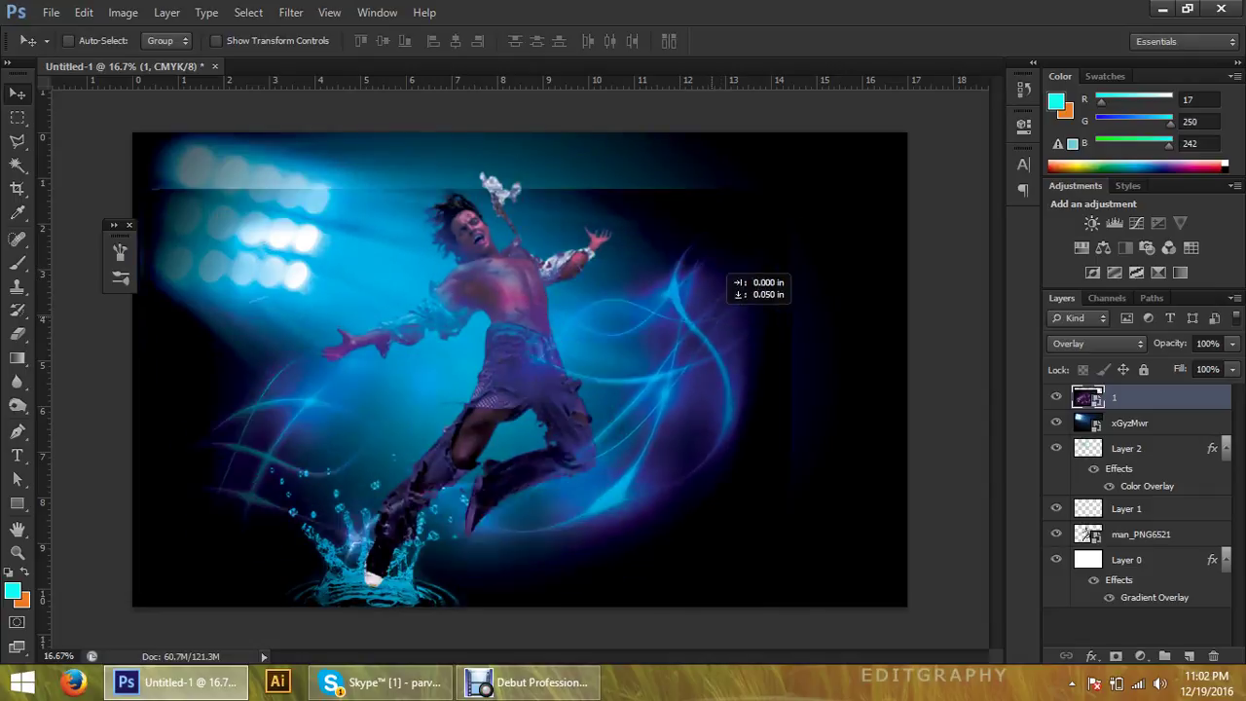
{"action": "key", "text": "Delete"}
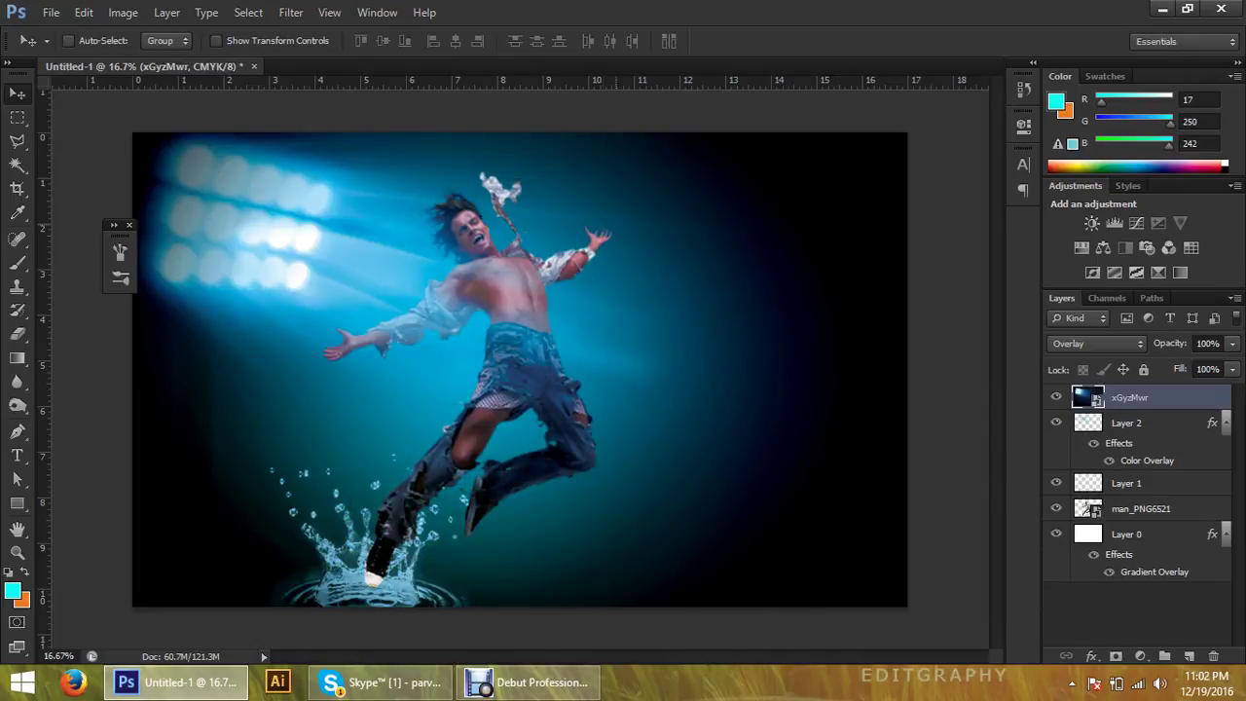
Add empty Layer 3 and Layer 4 above xGyzMwr and select the 1250 grid-tunnel brush
{"action": "key", "text": "ctrl+shift+alt+n"}
{"action": "key", "text": "ctrl+shift+alt+n"}
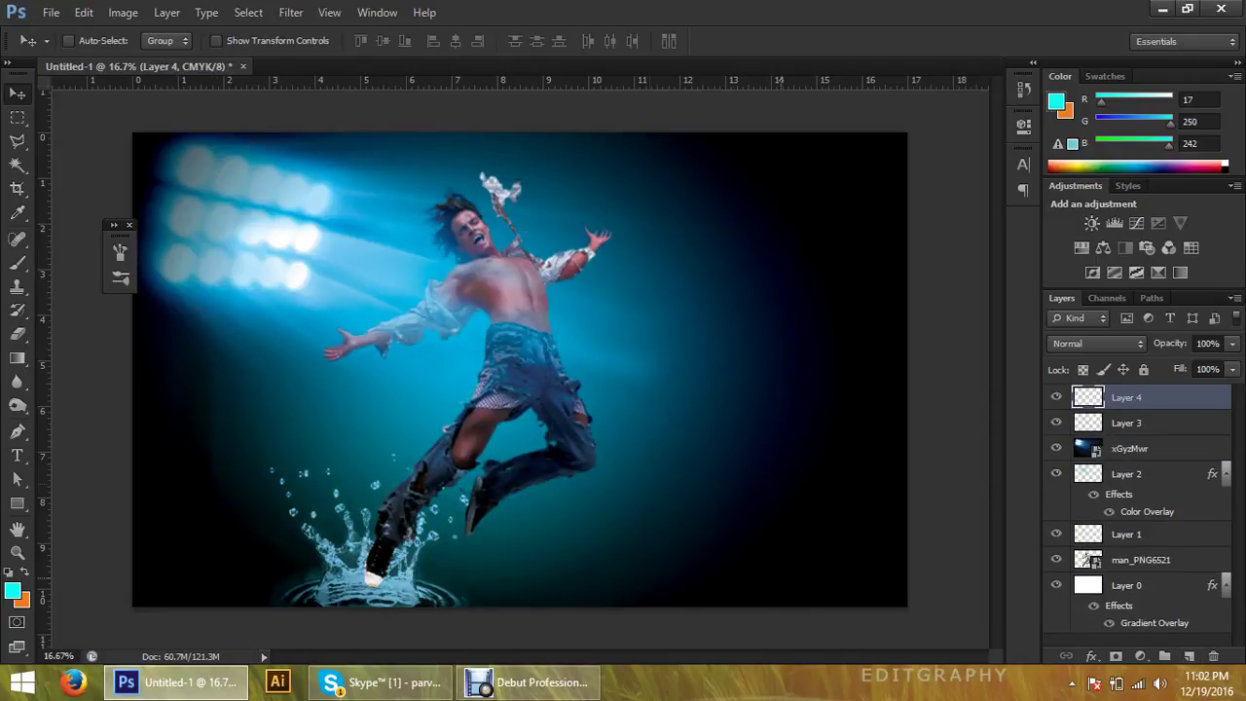
{"action": "left_click", "coordinate": [17, 263]}
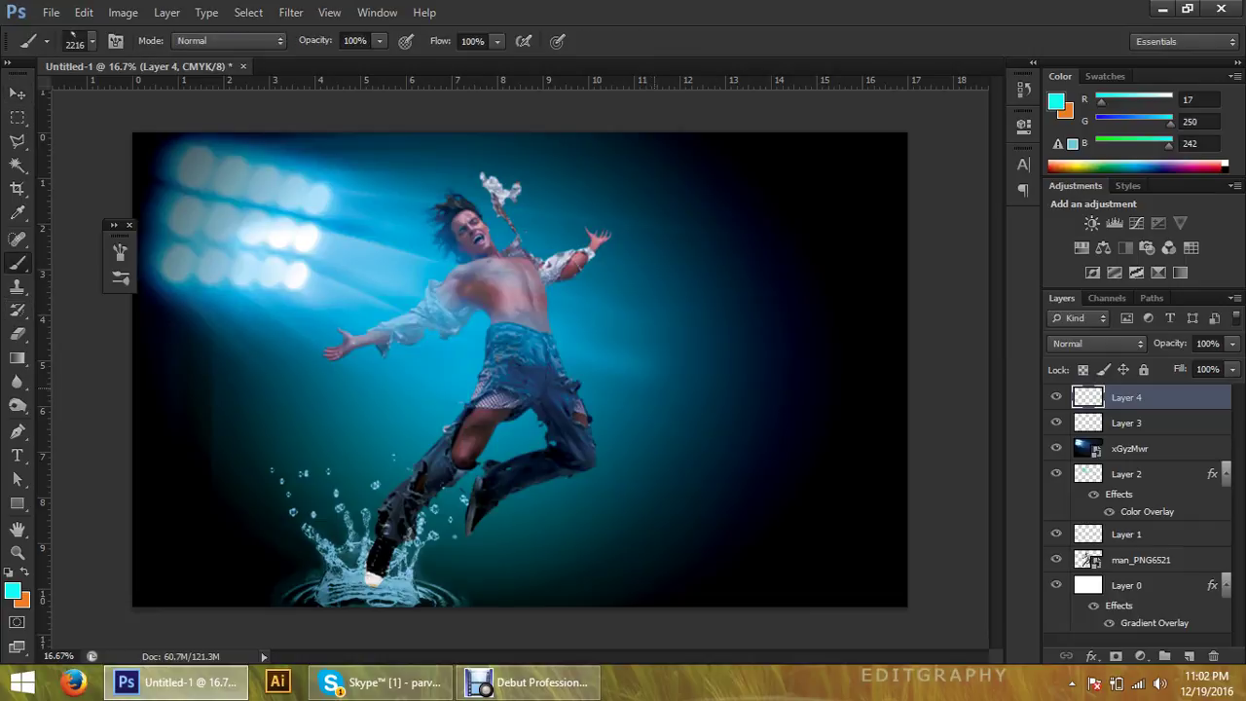
{"action": "right_click", "coordinate": [609, 364]}
{"action": "scroll", "coordinate": [710, 534], "scroll_direction": "down", "scroll_amount": 2}
{"action": "scroll", "coordinate": [711, 534], "scroll_direction": "down", "scroll_amount": 2}
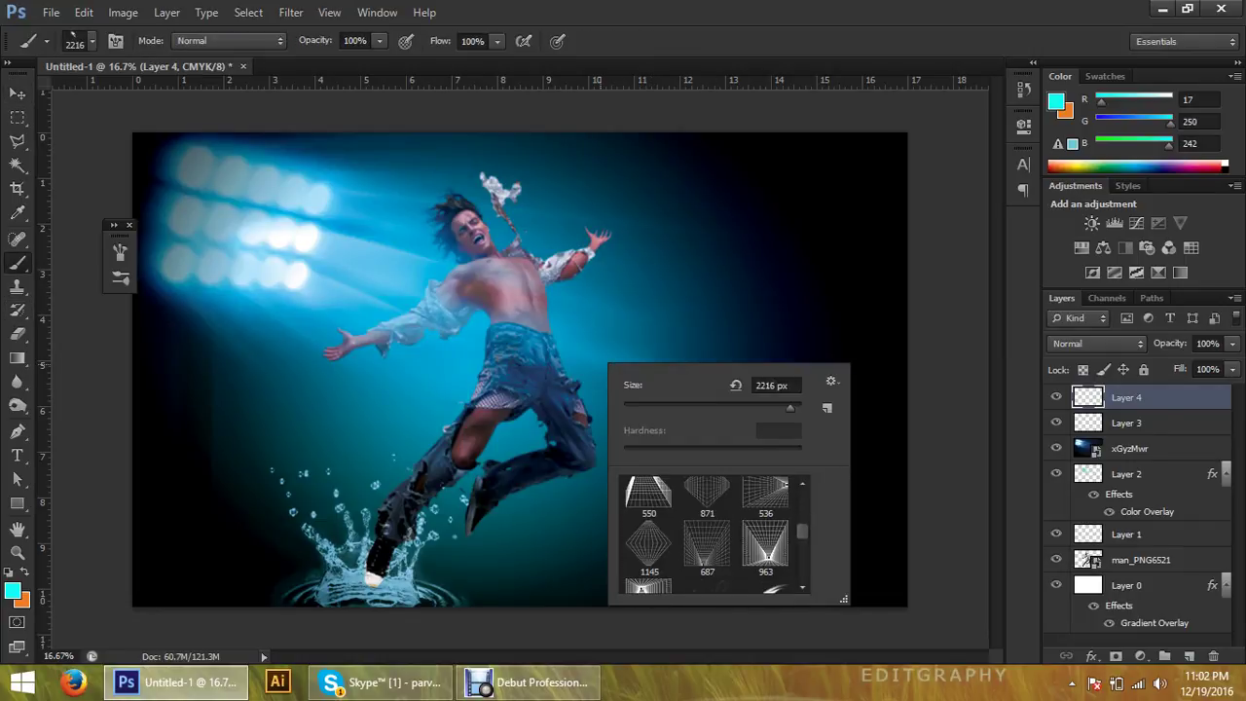
{"action": "scroll", "coordinate": [711, 533], "scroll_direction": "down", "scroll_amount": 2}
{"action": "scroll", "coordinate": [710, 534], "scroll_direction": "down", "scroll_amount": 2}
{"action": "scroll", "coordinate": [711, 533], "scroll_direction": "up", "scroll_amount": 1}
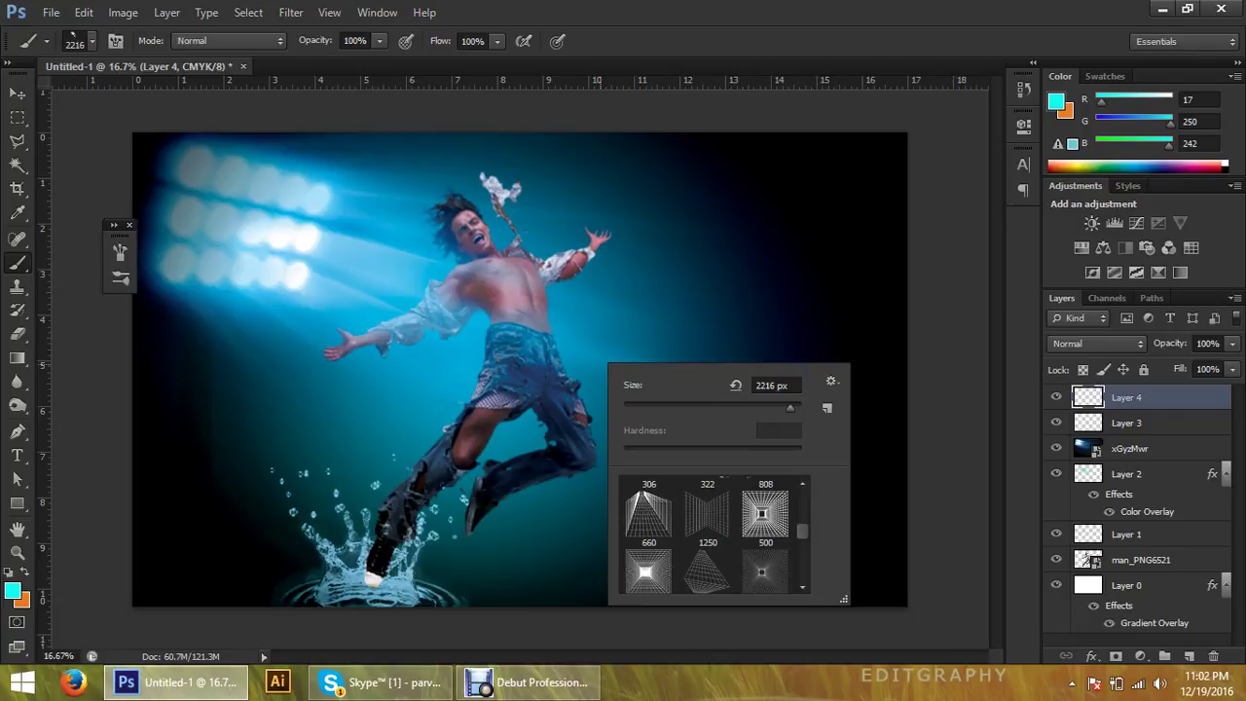
{"action": "left_click", "coordinate": [708, 513]}
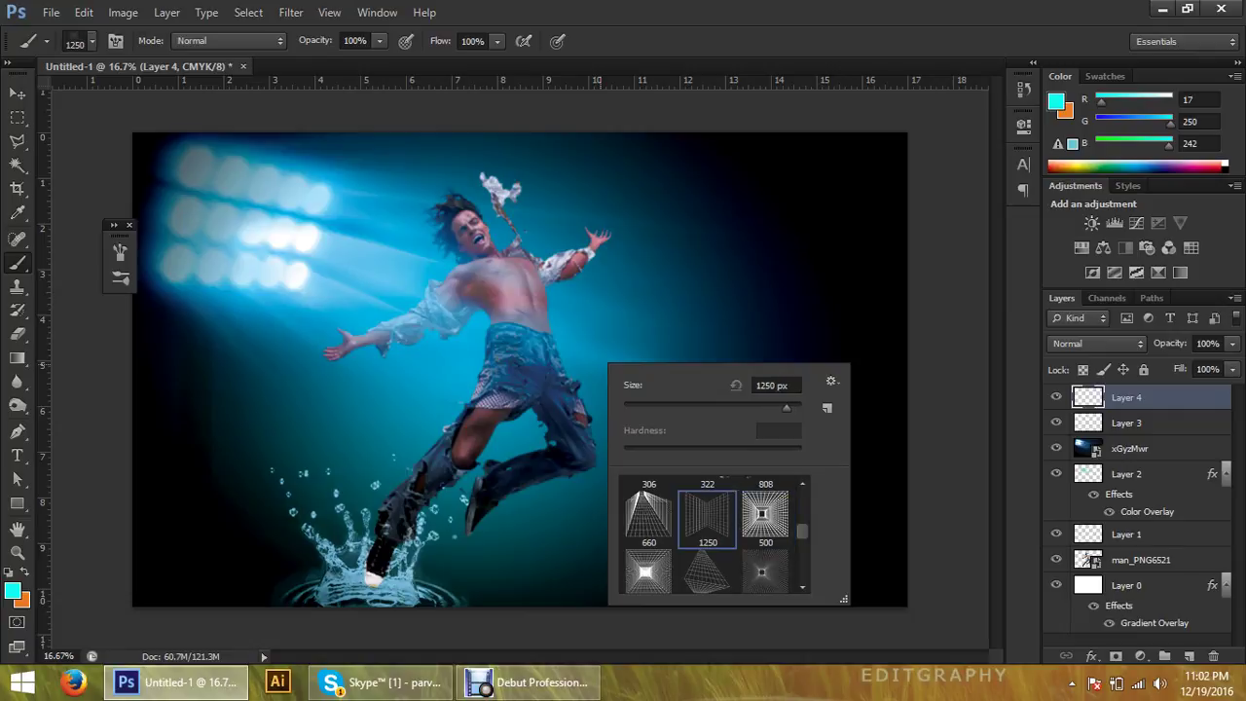
{"action": "scroll", "coordinate": [711, 533], "scroll_direction": "down", "scroll_amount": 1}
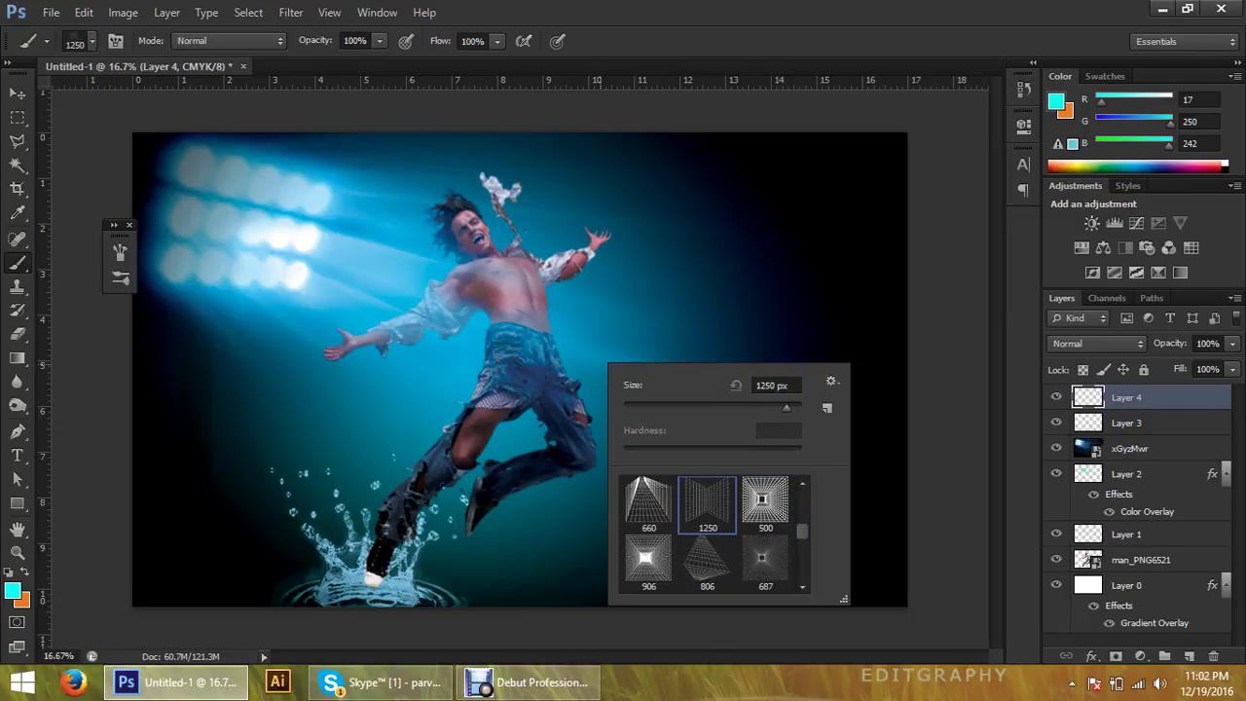
Select the 500 grid brush preset and set its size to 2216 px
{"action": "double_click", "coordinate": [764, 499]}
{"action": "right_click", "coordinate": [639, 323]}
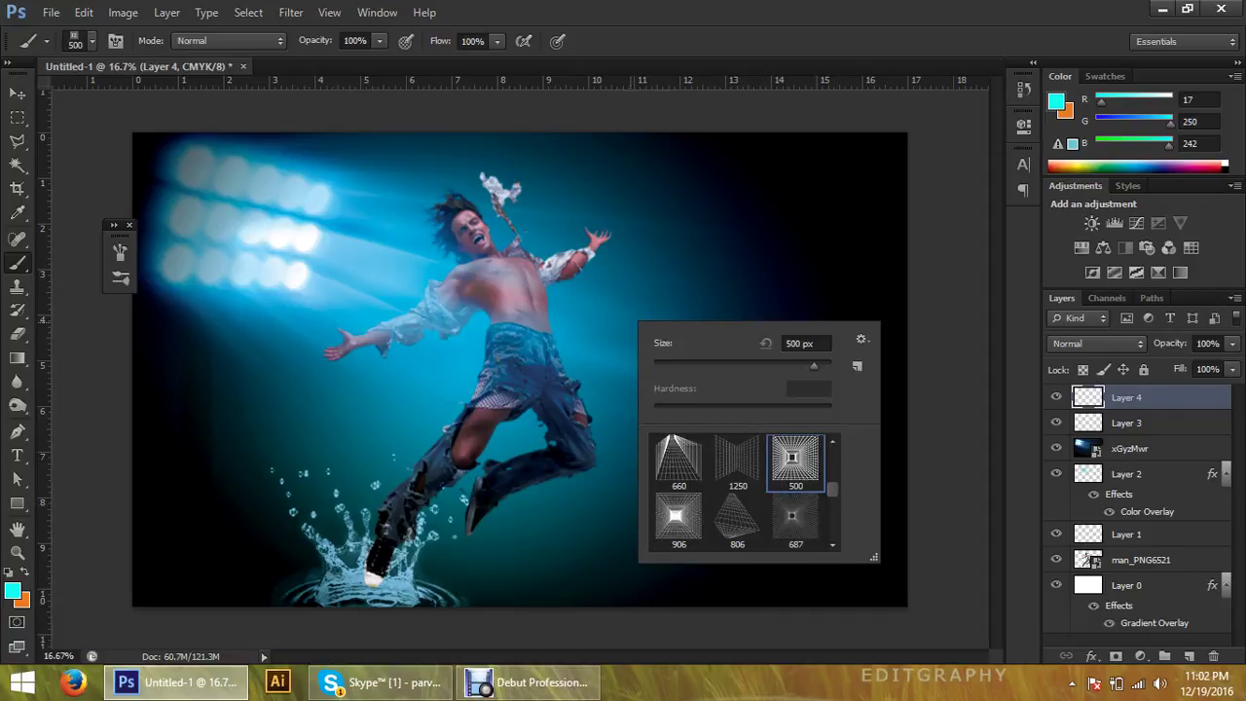
{"action": "left_click_drag", "start_coordinate": [813, 365], "coordinate": [827, 365]}
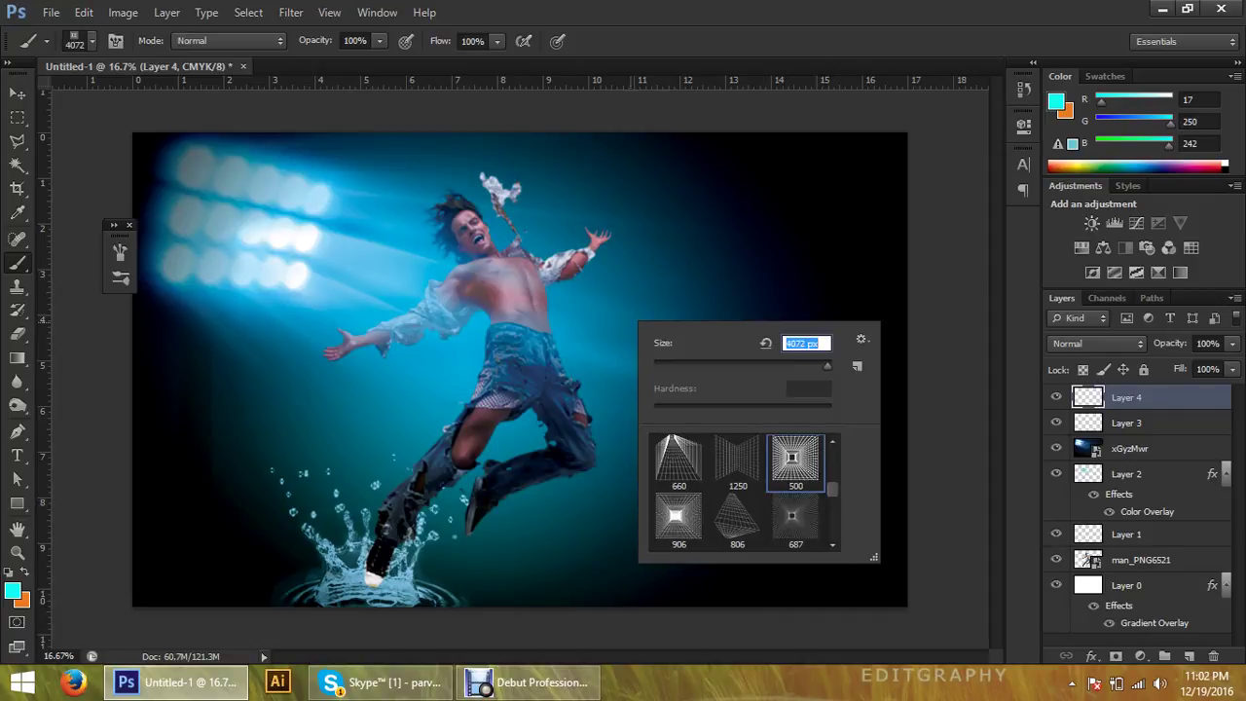
{"action": "left_click_drag", "start_coordinate": [826, 365], "coordinate": [820, 365]}
Set the foreground colour to near-white fbfbfb and stamp the grid tunnel on the right
{"action": "left_click", "coordinate": [12, 590]}
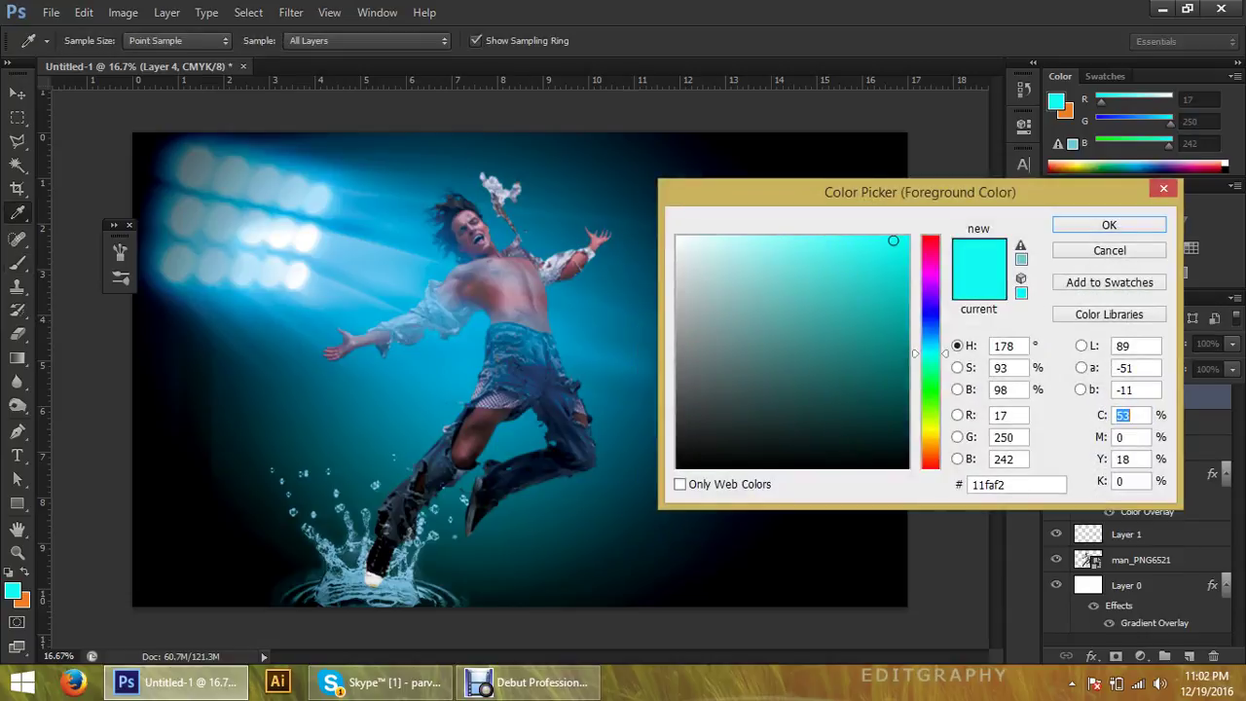
{"action": "left_click", "coordinate": [677, 239]}
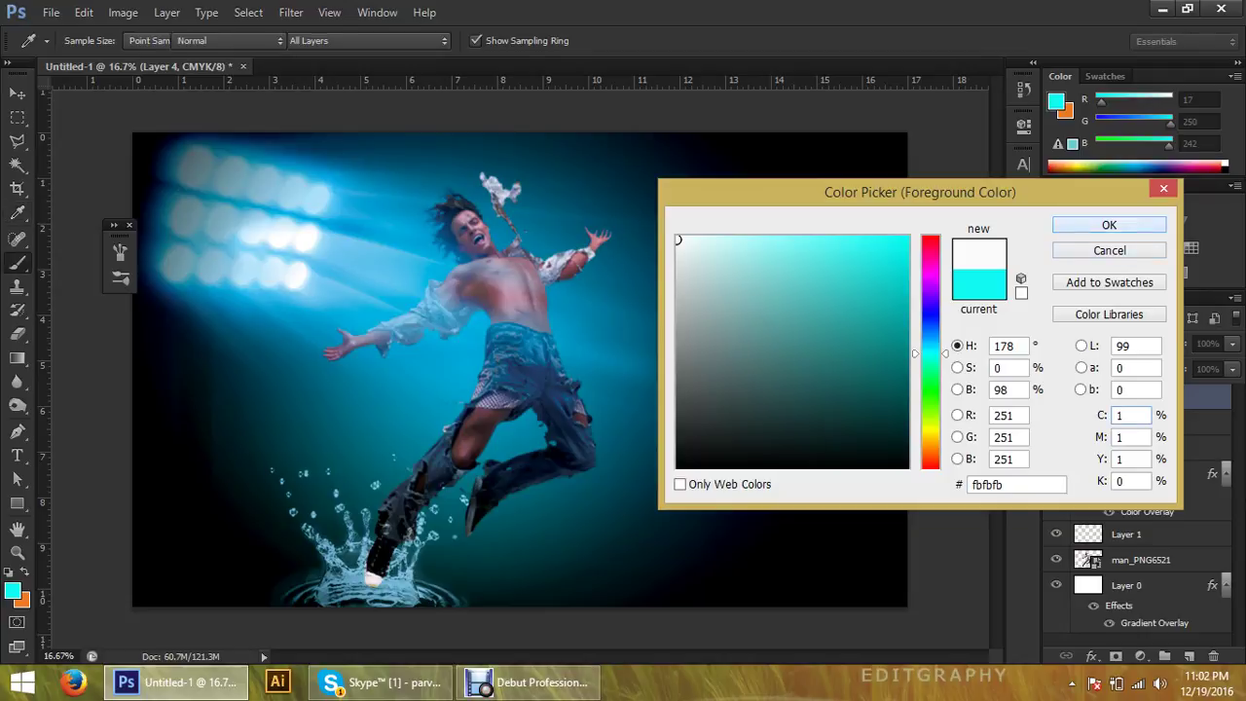
{"action": "key", "text": "Return"}
{"action": "left_click", "coordinate": [711, 379]}
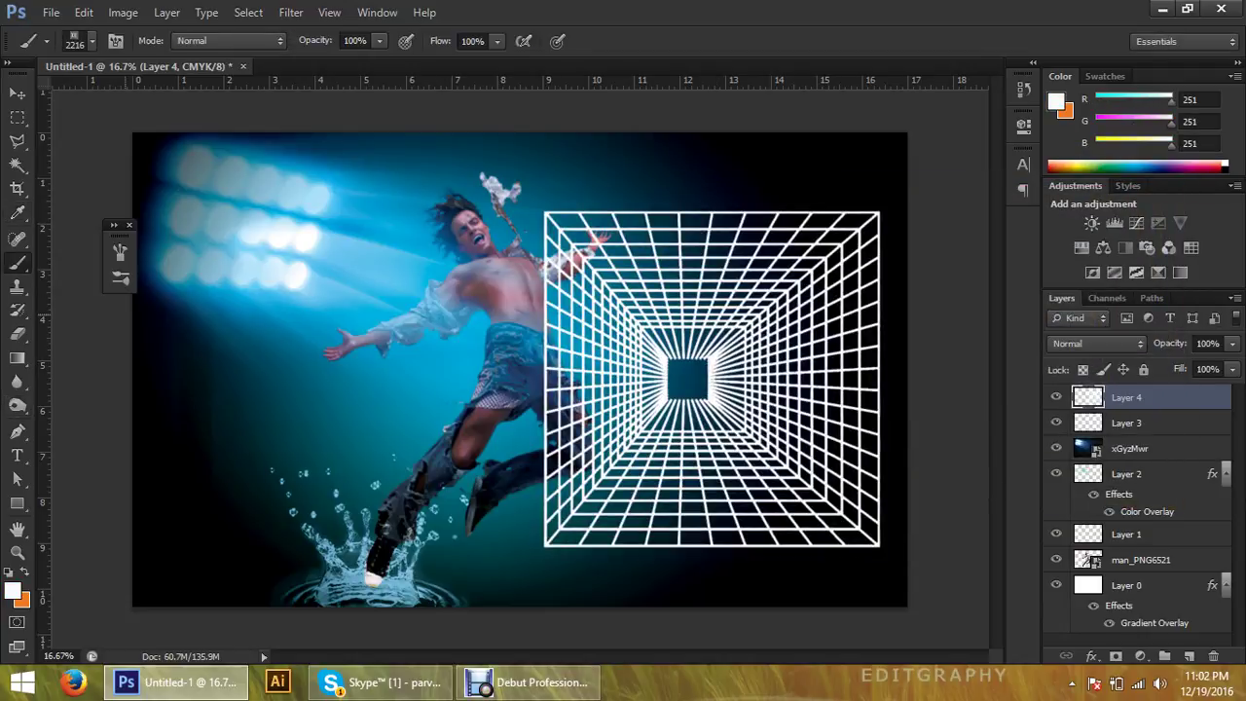
Reposition the white grid tunnel around the canvas with the Move tool
{"action": "left_click", "coordinate": [17, 93]}
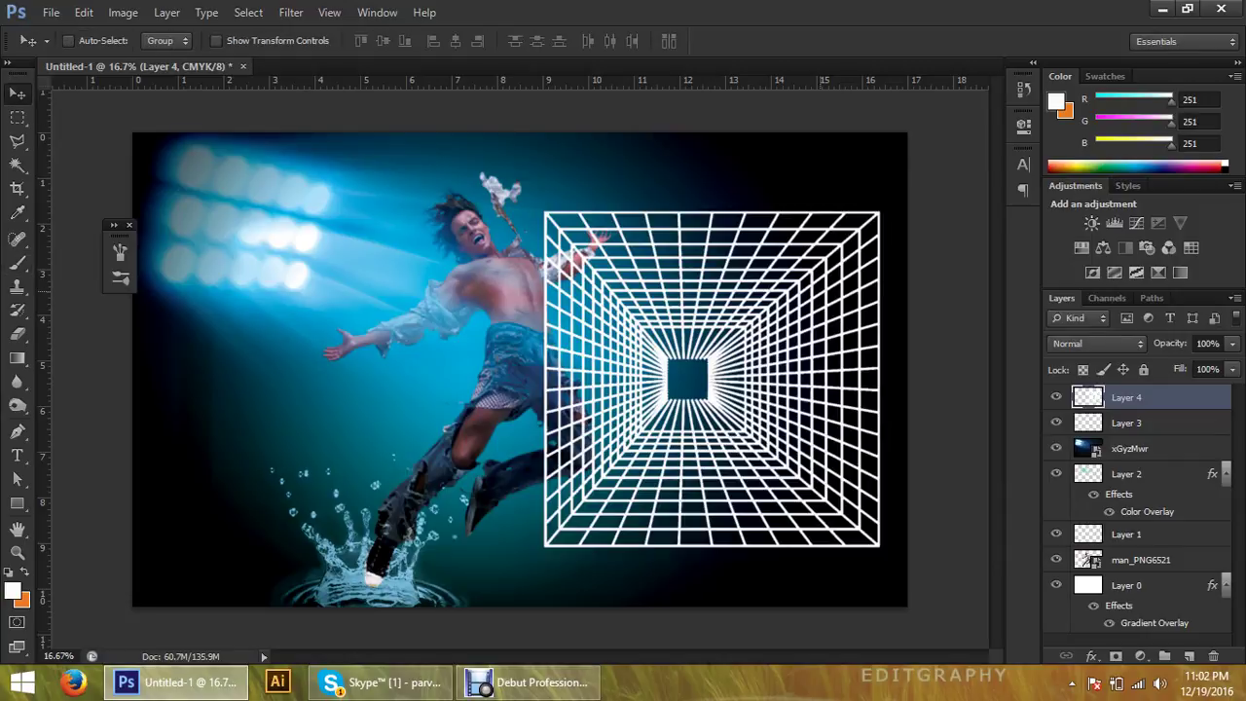
{"action": "mouse_move", "coordinate": [836, 256]}
{"action": "left_mouse_down"}
{"action": "mouse_move", "coordinate": [591, 243]}
{"action": "mouse_move", "coordinate": [387, 168]}
{"action": "mouse_move", "coordinate": [633, 206]}
{"action": "left_mouse_up"}
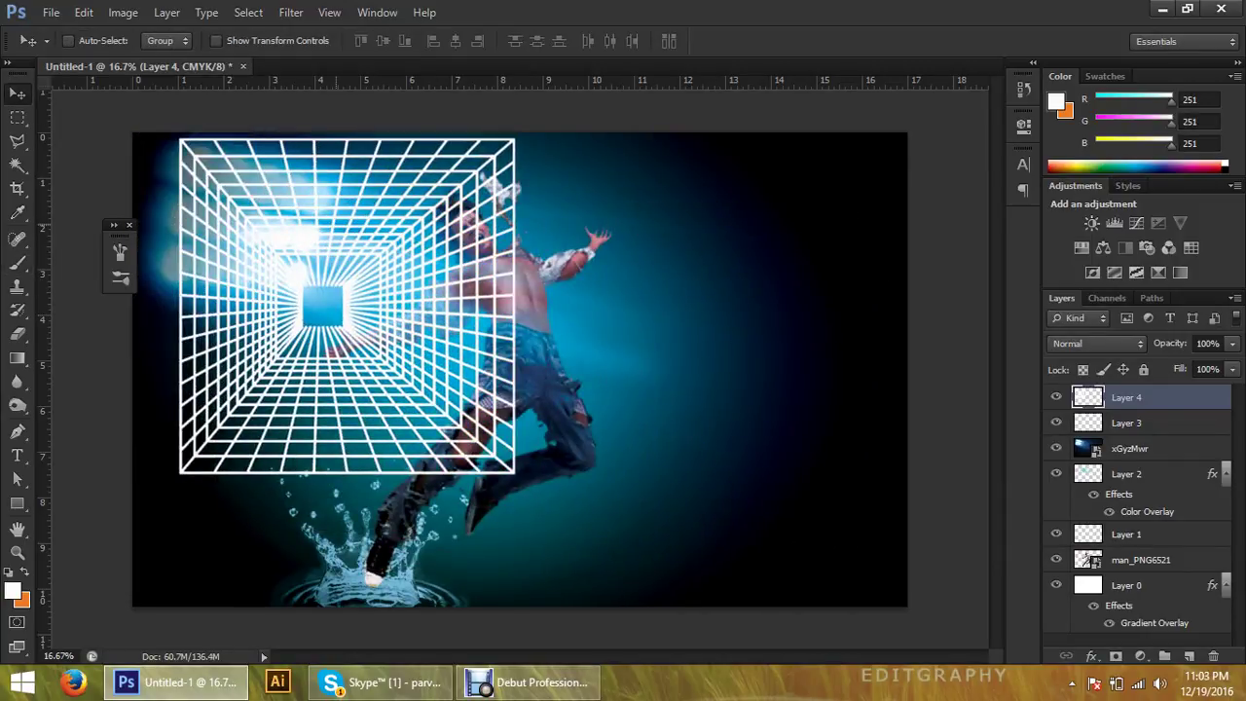
{"action": "mouse_move", "coordinate": [358, 184]}
{"action": "left_mouse_down"}
{"action": "mouse_move", "coordinate": [749, 304]}
{"action": "mouse_move", "coordinate": [749, 317]}
{"action": "left_mouse_up"}
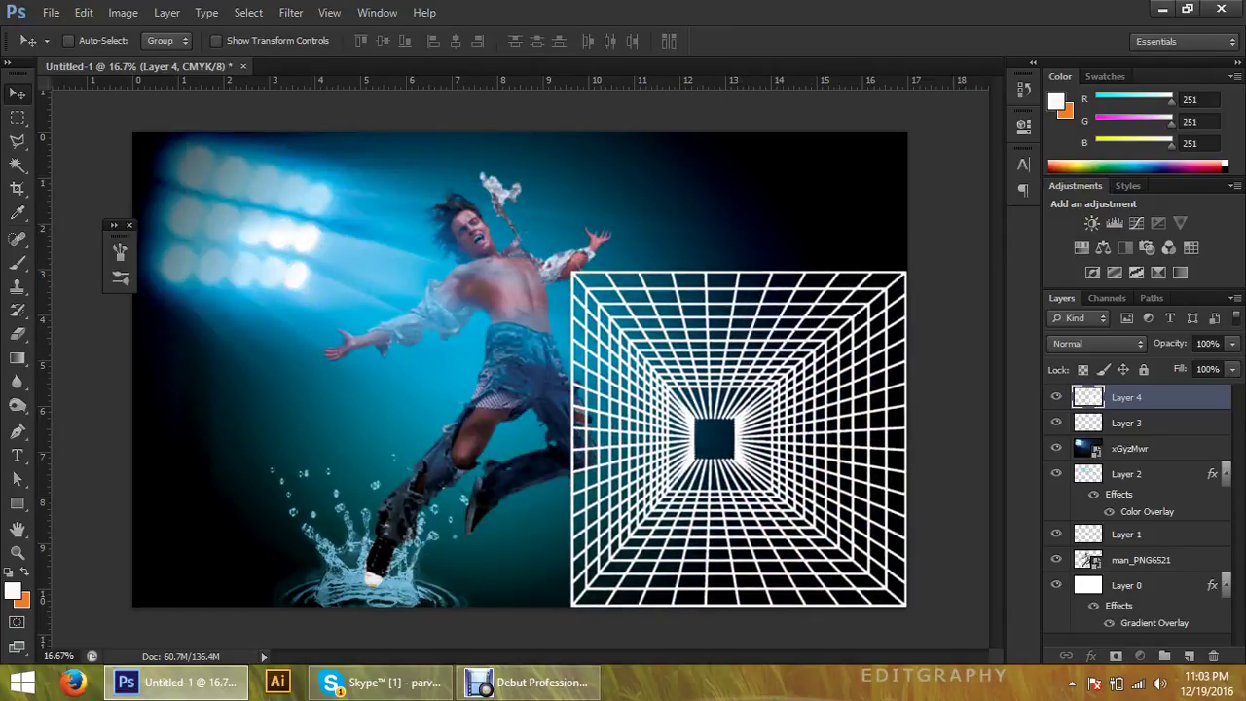
Move Layer 4 down to just above Layer 0 and centre the grid behind the dancer
{"action": "mouse_move", "coordinate": [1110, 398]}
{"action": "left_mouse_down"}
{"action": "mouse_move", "coordinate": [1057, 482]}
{"action": "mouse_move", "coordinate": [1057, 461]}
{"action": "mouse_move", "coordinate": [1085, 543]}
{"action": "left_mouse_up"}
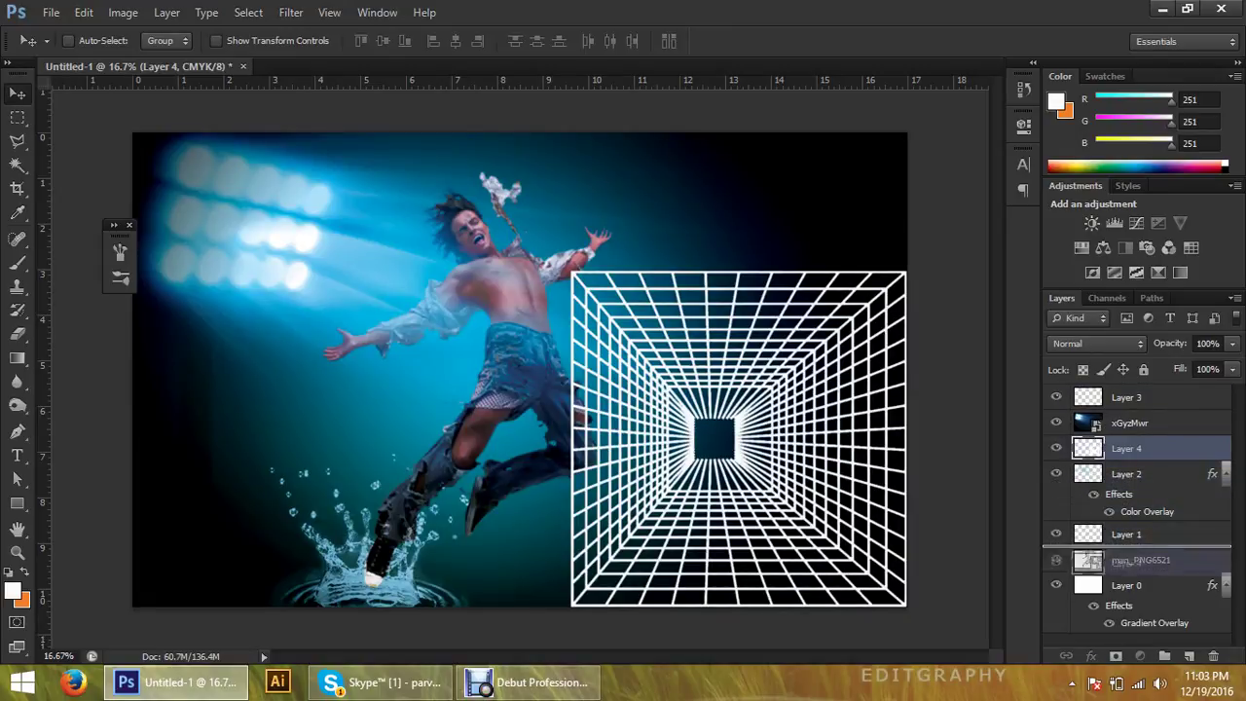
{"action": "left_click_drag", "start_coordinate": [1085, 550], "coordinate": [1086, 570]}
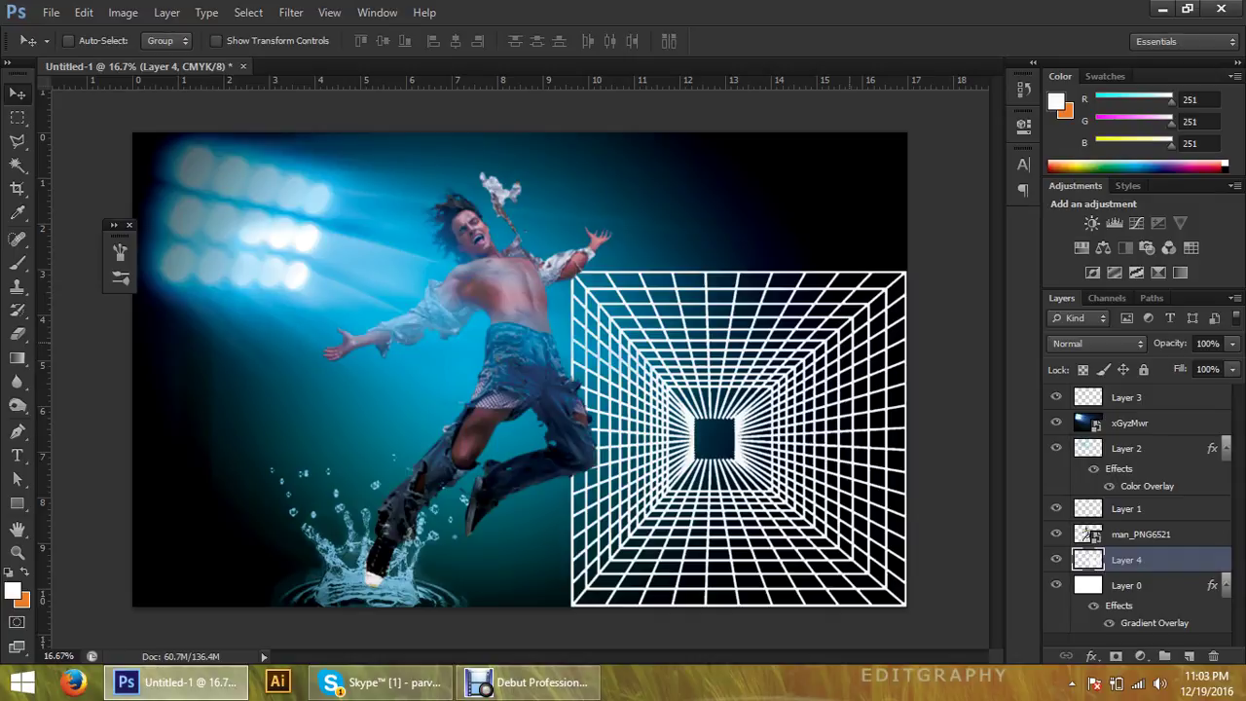
{"action": "mouse_move", "coordinate": [849, 285]}
{"action": "left_mouse_down"}
{"action": "mouse_move", "coordinate": [740, 238]}
{"action": "mouse_move", "coordinate": [626, 246]}
{"action": "mouse_move", "coordinate": [635, 306]}
{"action": "mouse_move", "coordinate": [679, 248]}
{"action": "left_mouse_up"}
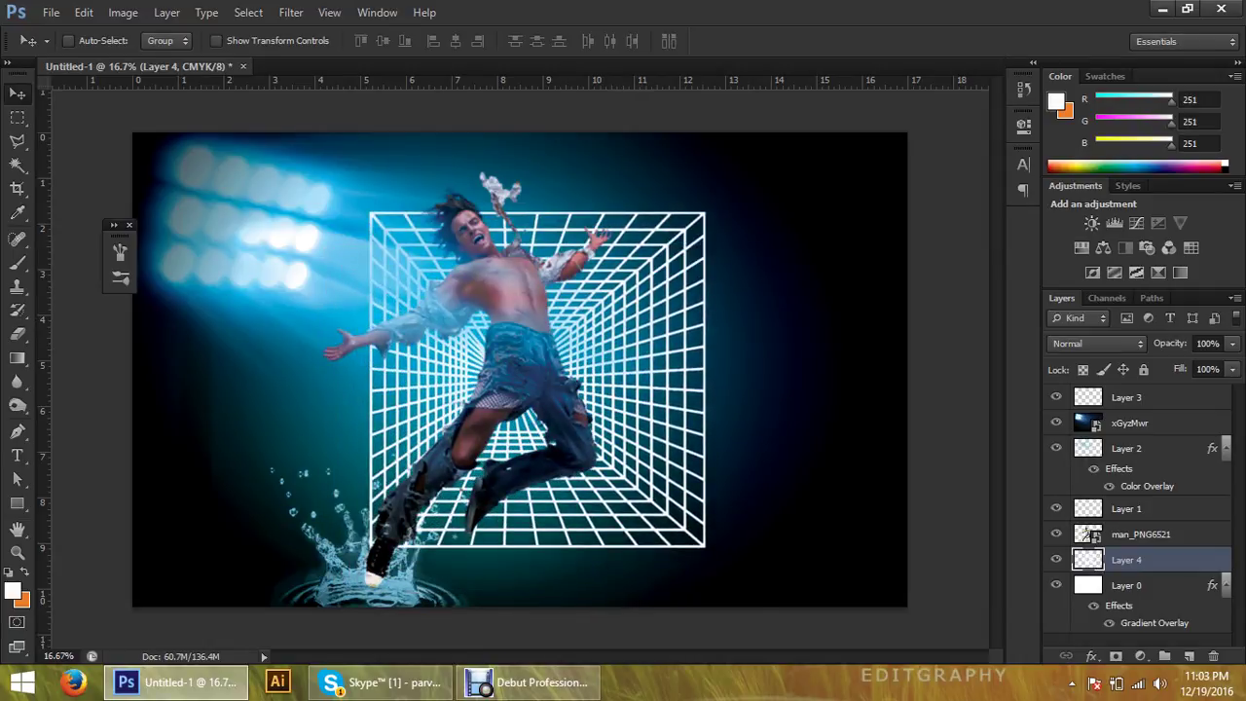
Roughly scale and reposition the grid tunnel over the man with Free Transform
{"action": "left_click", "coordinate": [218, 40]}
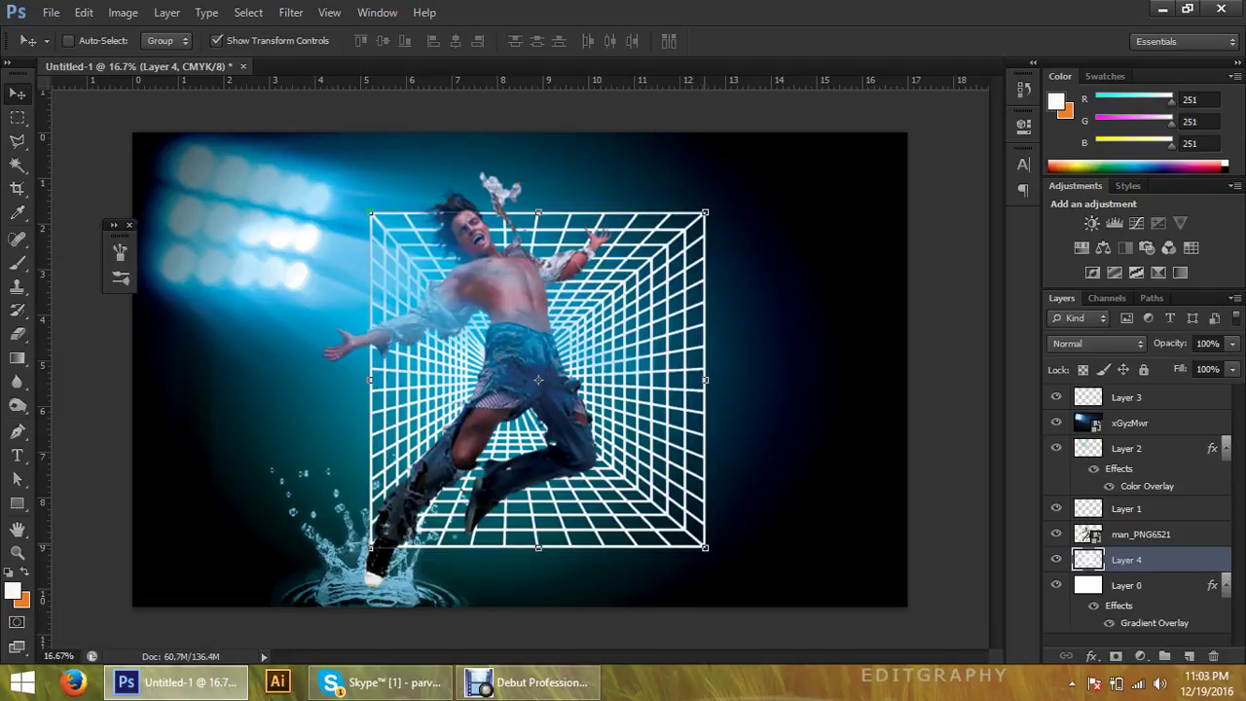
{"action": "left_click_drag", "start_coordinate": [705, 547], "coordinate": [818, 649]}
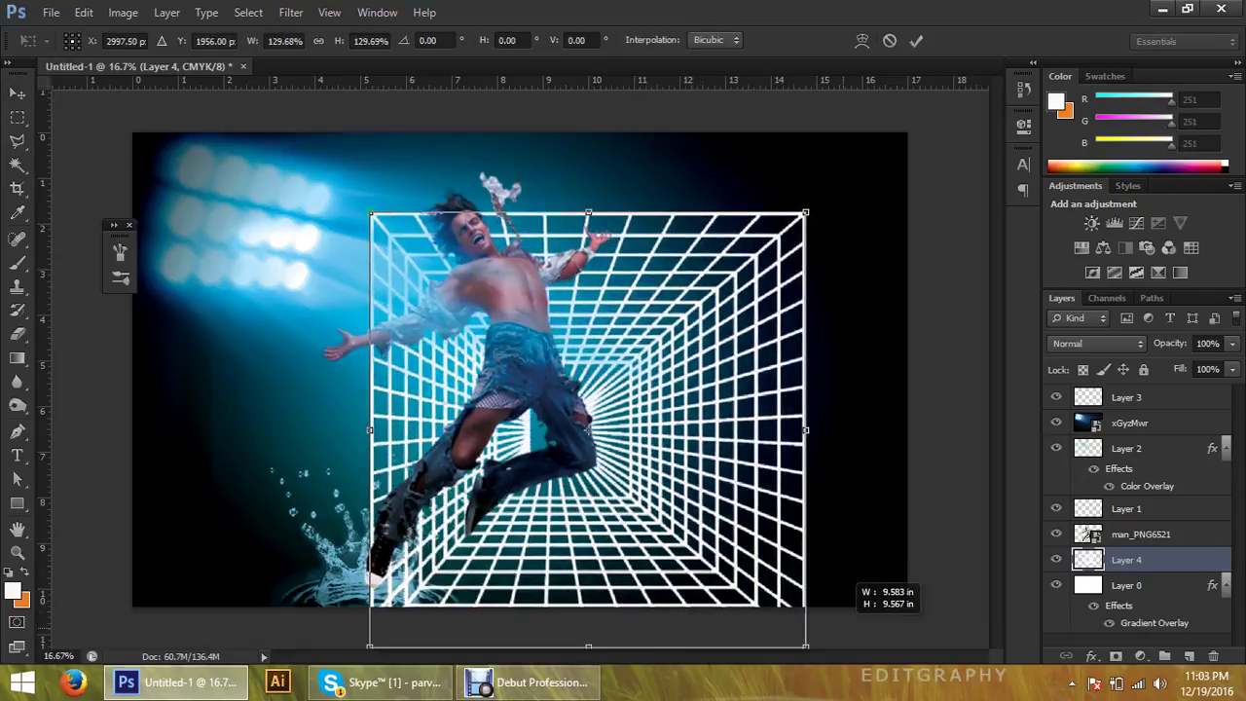
{"action": "left_click_drag", "start_coordinate": [370, 212], "coordinate": [253, 95]}
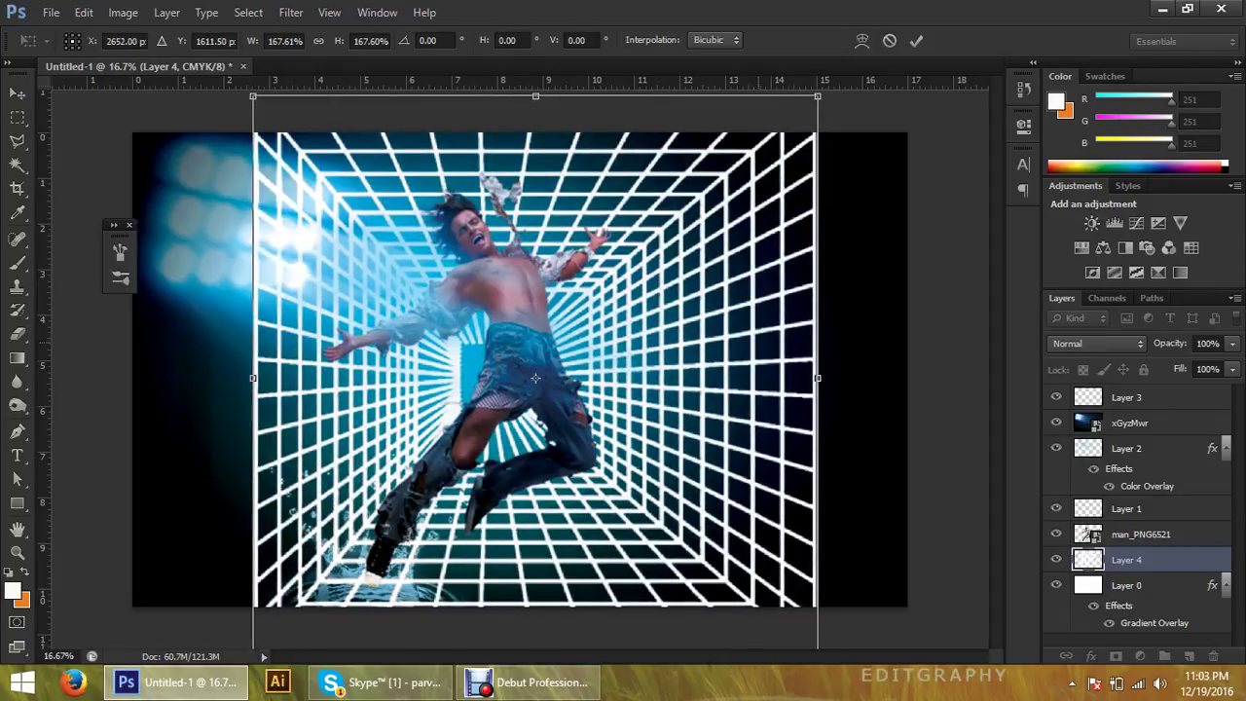
{"action": "mouse_move", "coordinate": [535, 378]}
{"action": "left_mouse_down"}
{"action": "mouse_move", "coordinate": [706, 392]}
{"action": "mouse_move", "coordinate": [697, 379]}
{"action": "mouse_move", "coordinate": [720, 380]}
{"action": "mouse_move", "coordinate": [625, 380]}
{"action": "left_mouse_up"}
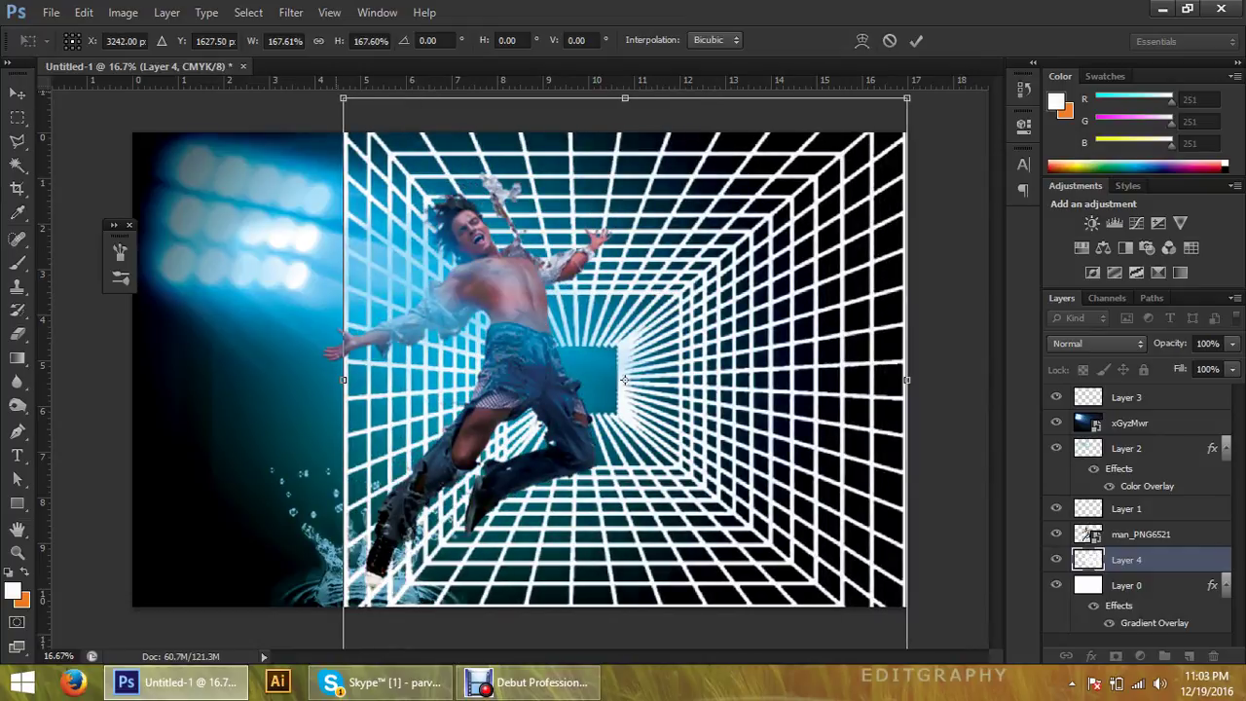
{"action": "left_click_drag", "start_coordinate": [343, 98], "coordinate": [515, 269]}
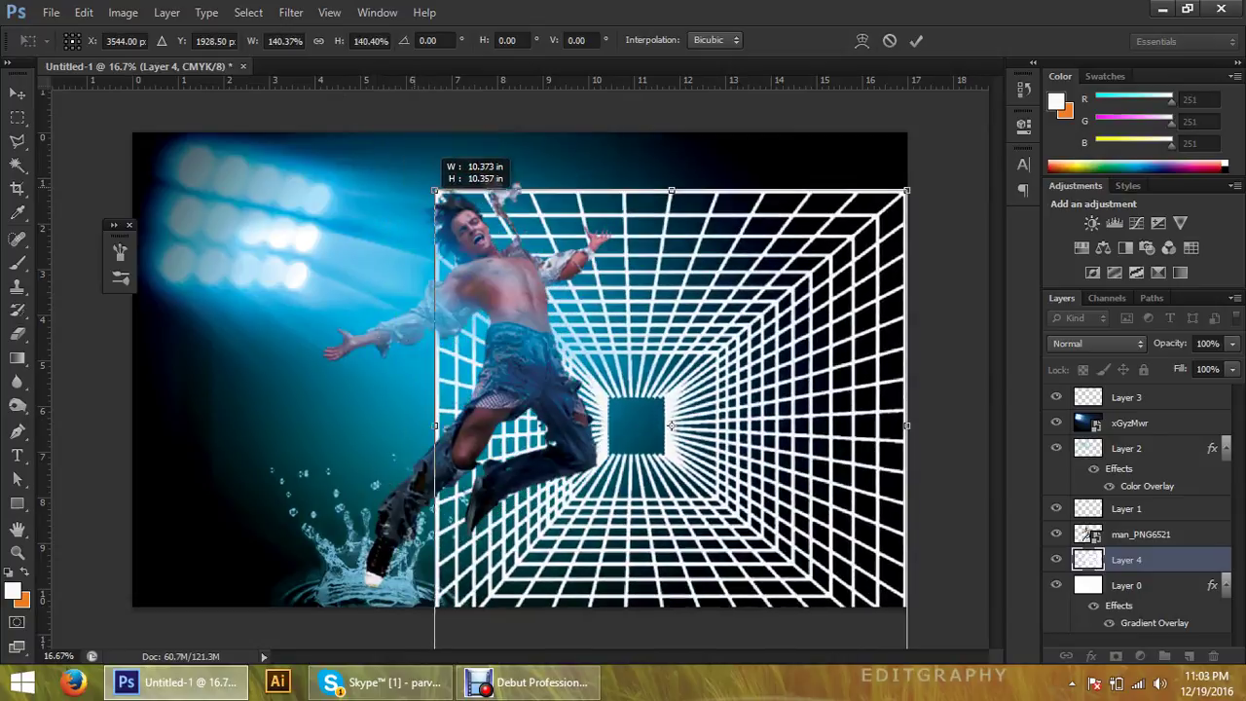
{"action": "left_click_drag", "start_coordinate": [710, 465], "coordinate": [640, 366]}
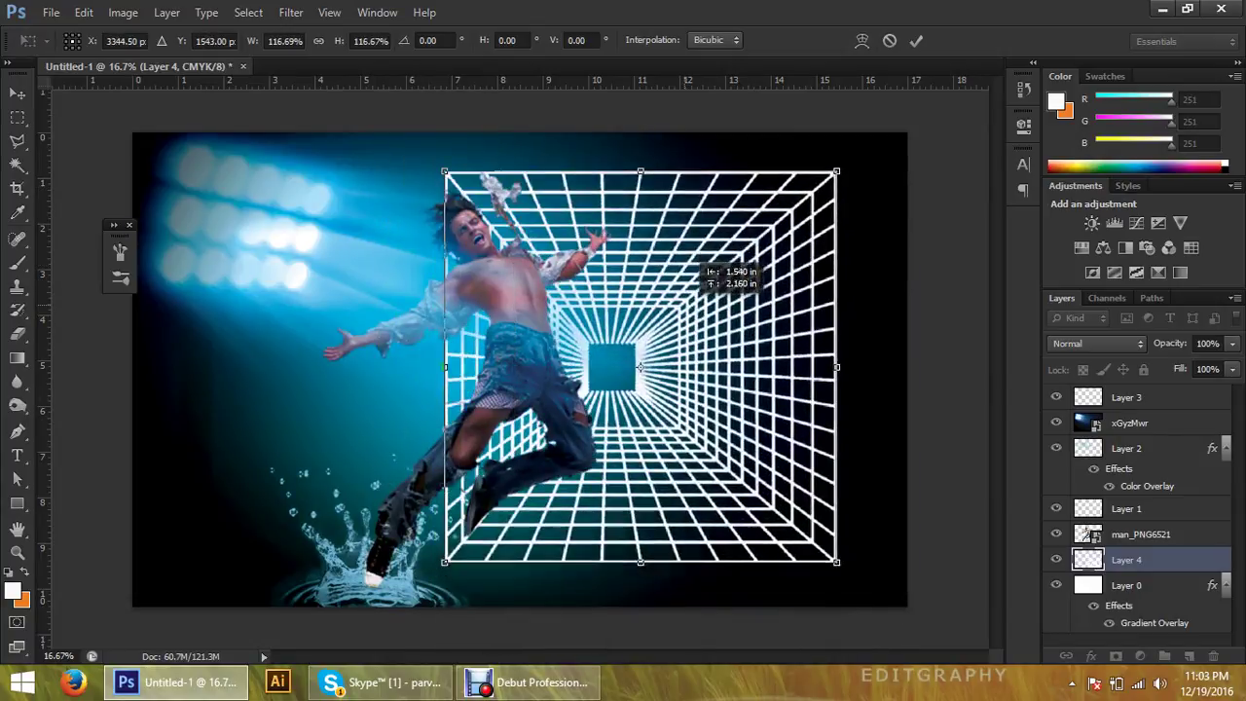
{"action": "left_click_drag", "start_coordinate": [837, 561], "coordinate": [899, 623]}
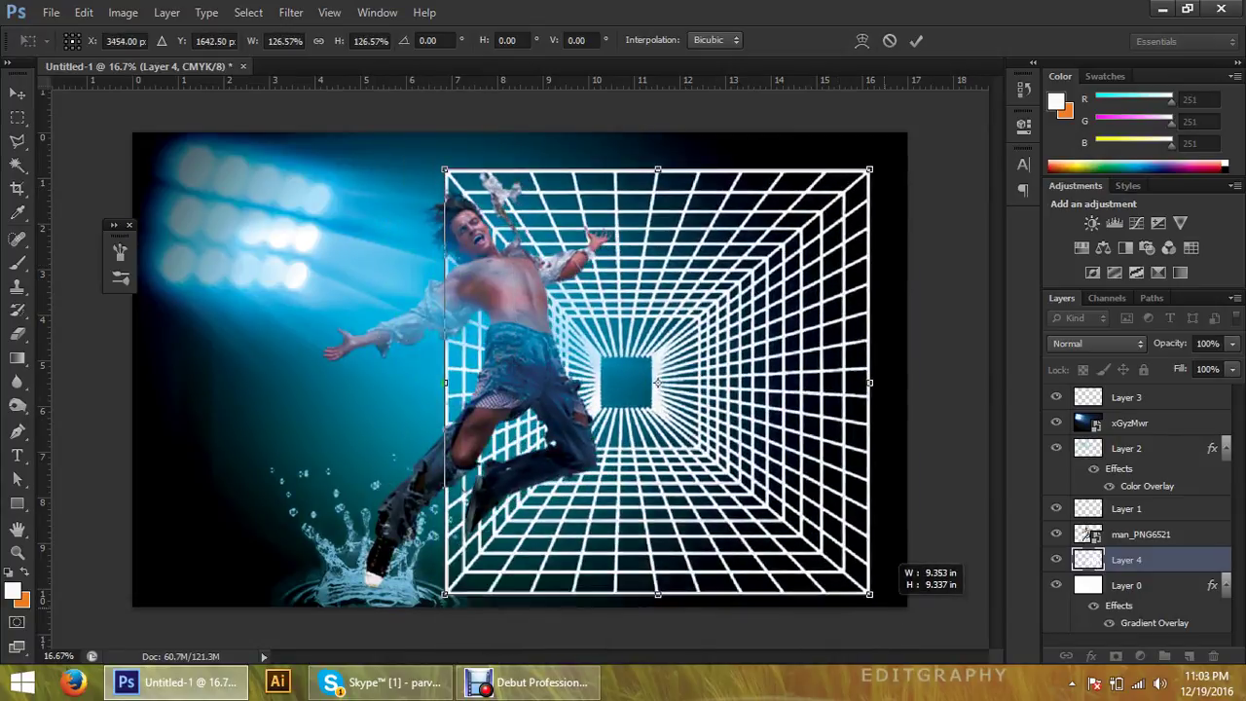
{"action": "left_click_drag", "start_coordinate": [671, 397], "coordinate": [491, 365]}
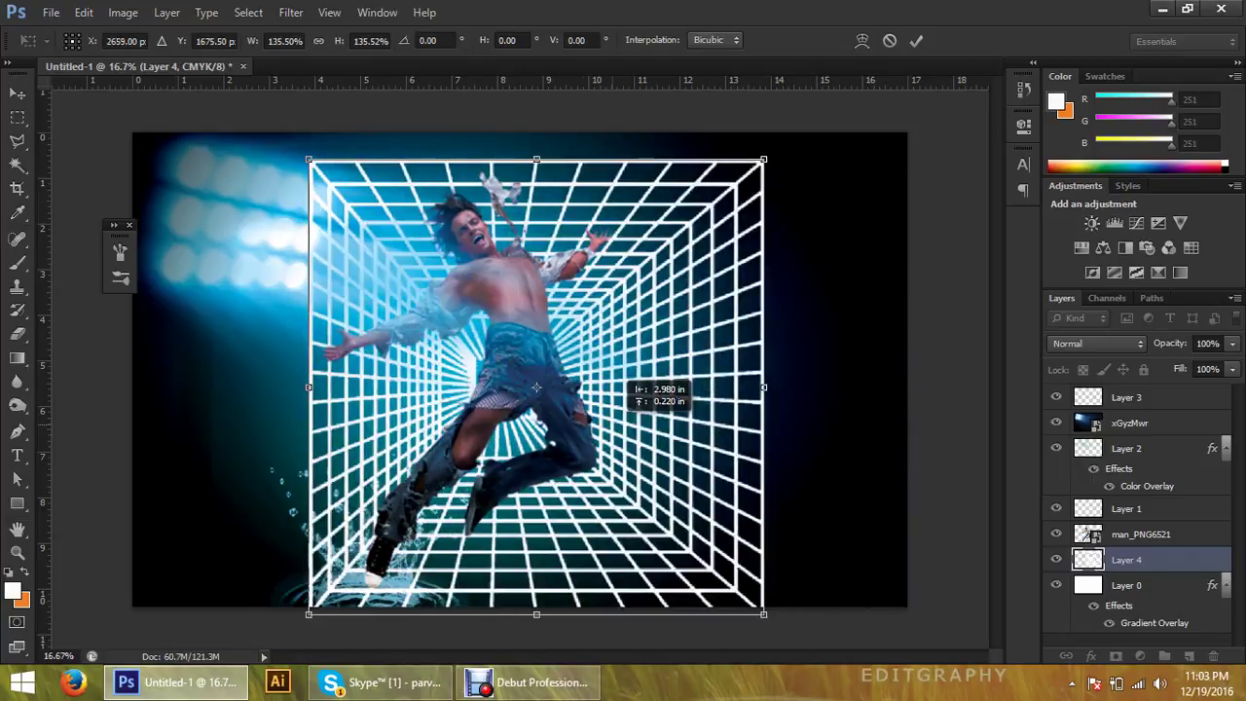
{"action": "mouse_move", "coordinate": [596, 362]}
{"action": "left_mouse_down"}
{"action": "mouse_move", "coordinate": [523, 356]}
{"action": "mouse_move", "coordinate": [782, 362]}
{"action": "left_mouse_up"}
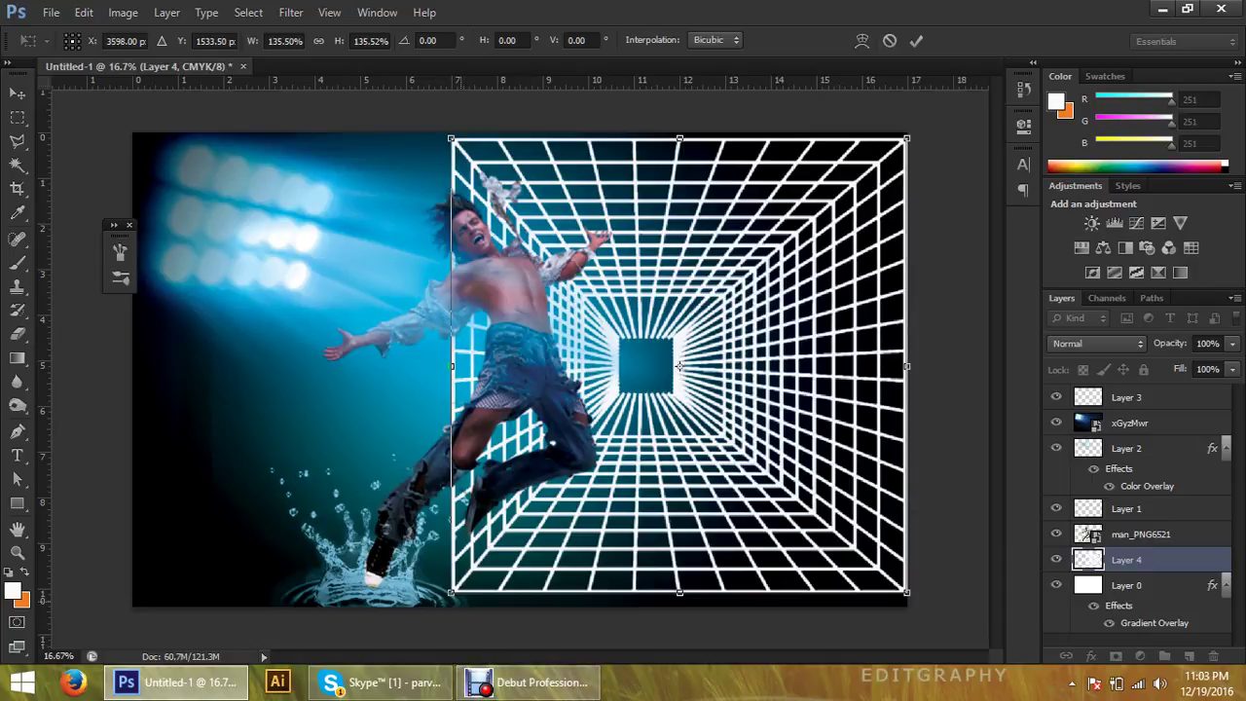
Pull the grid's four corners out to the canvas corners, removing skew and rotation
{"action": "left_click_drag", "start_coordinate": [452, 592], "coordinate": [131, 607]}
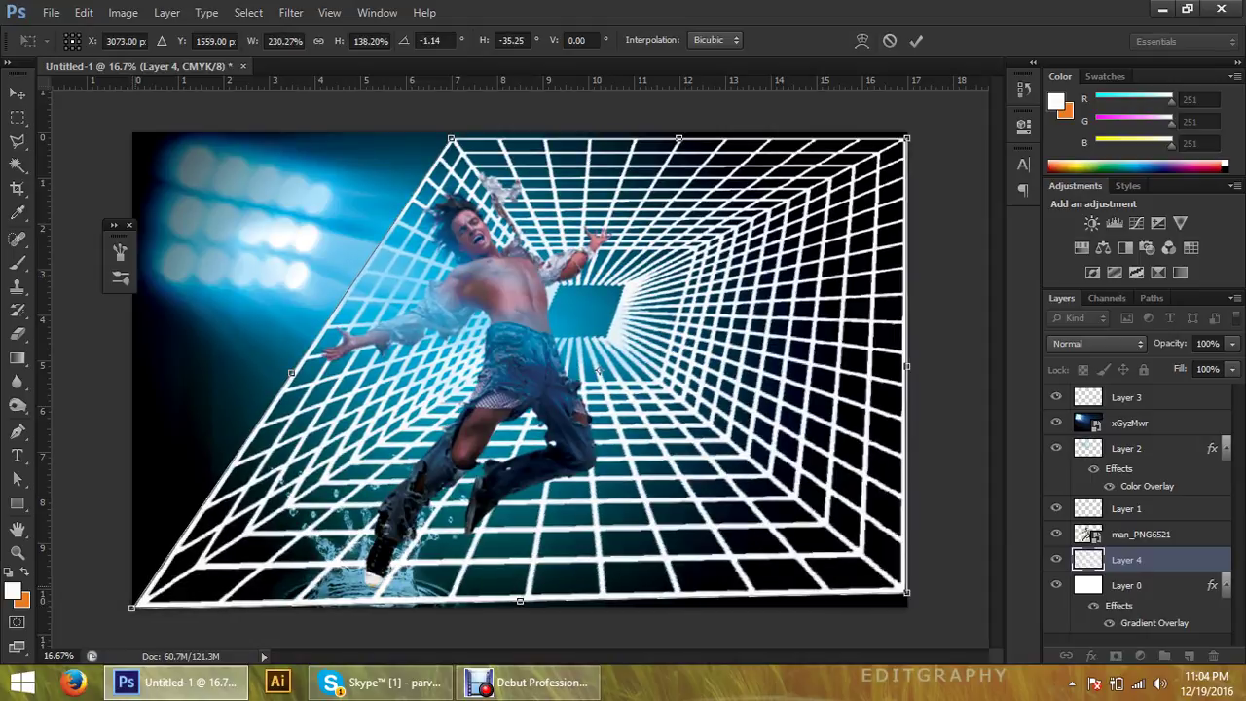
{"action": "left_click_drag", "start_coordinate": [450, 139], "coordinate": [116, 116]}
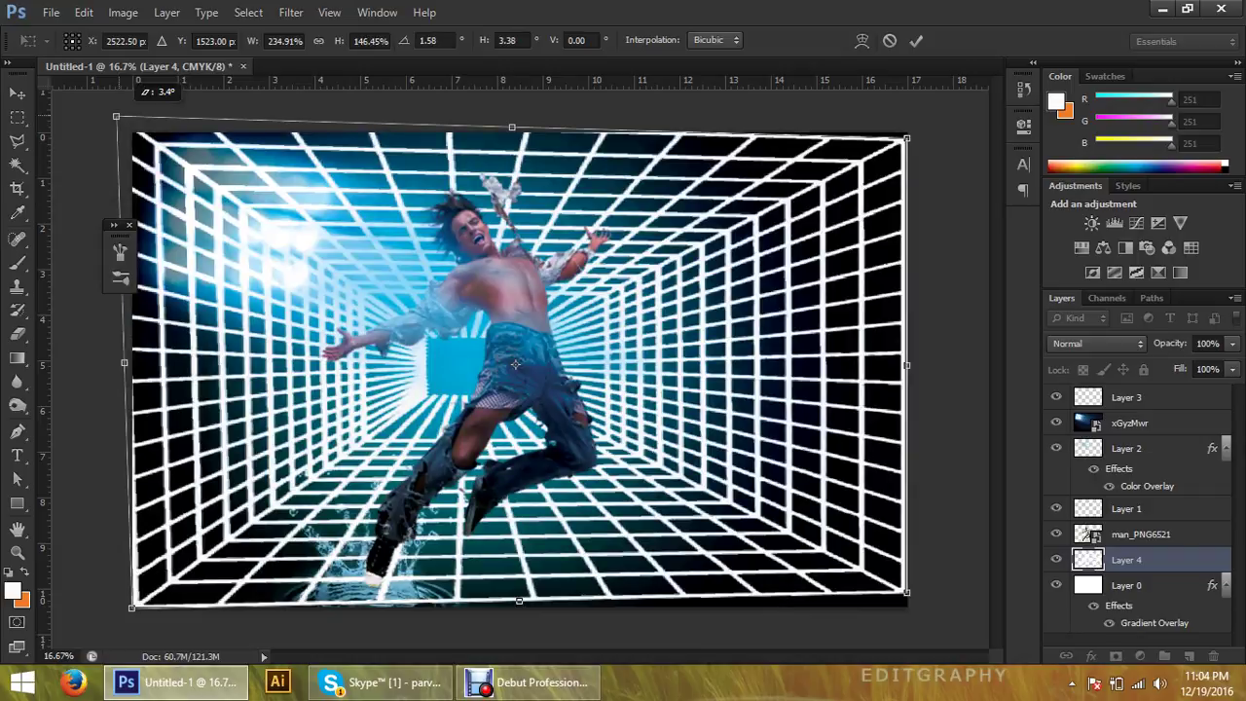
{"action": "left_click_drag", "start_coordinate": [116, 116], "coordinate": [130, 130]}
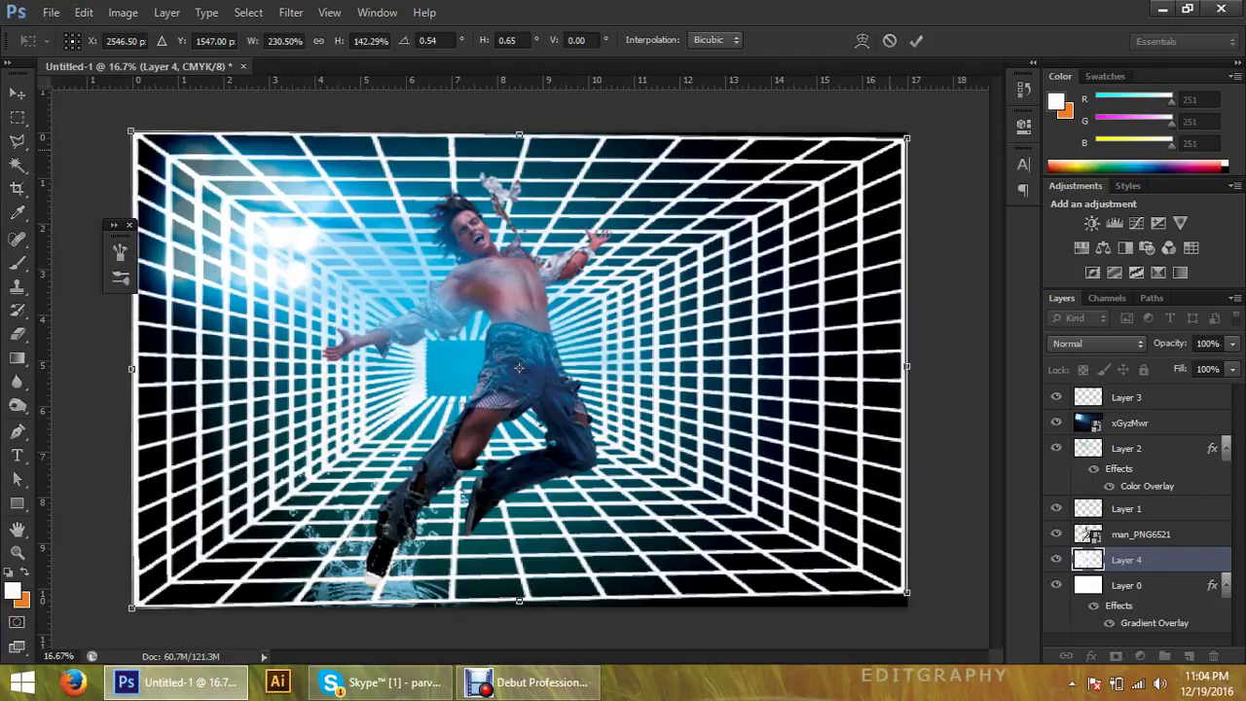
{"action": "left_click_drag", "start_coordinate": [906, 137], "coordinate": [909, 131]}
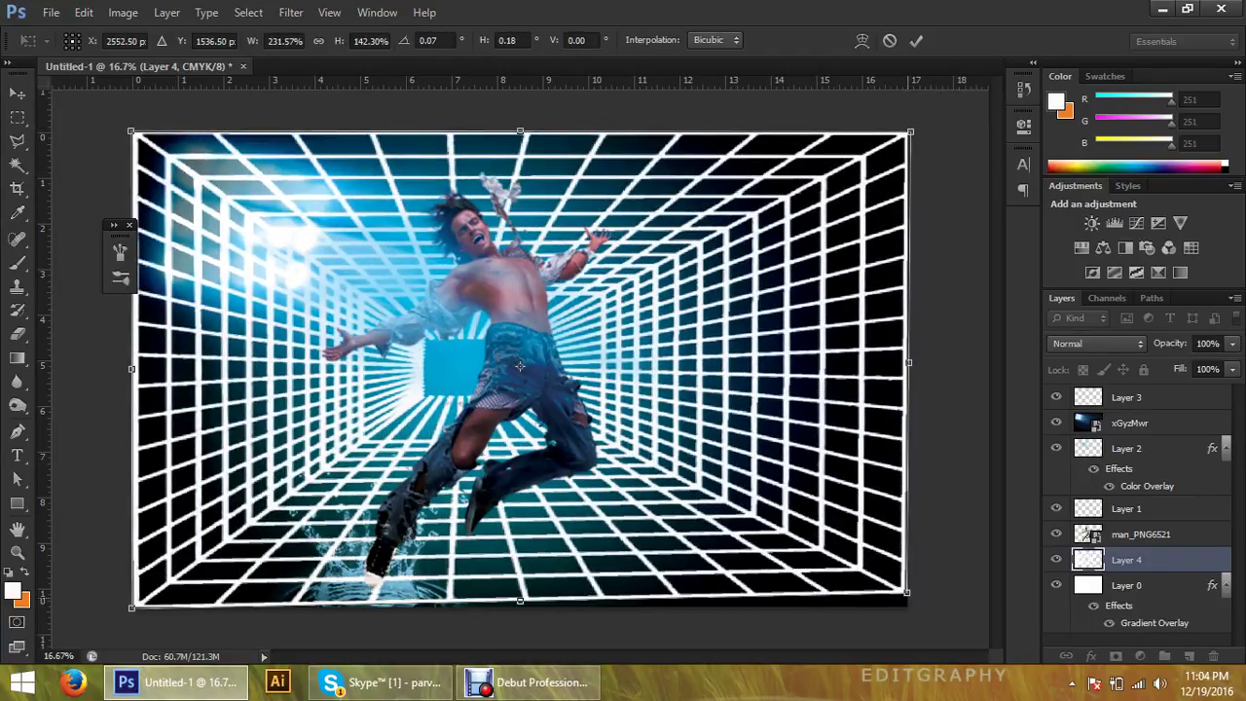
{"action": "left_click_drag", "start_coordinate": [907, 591], "coordinate": [908, 605]}
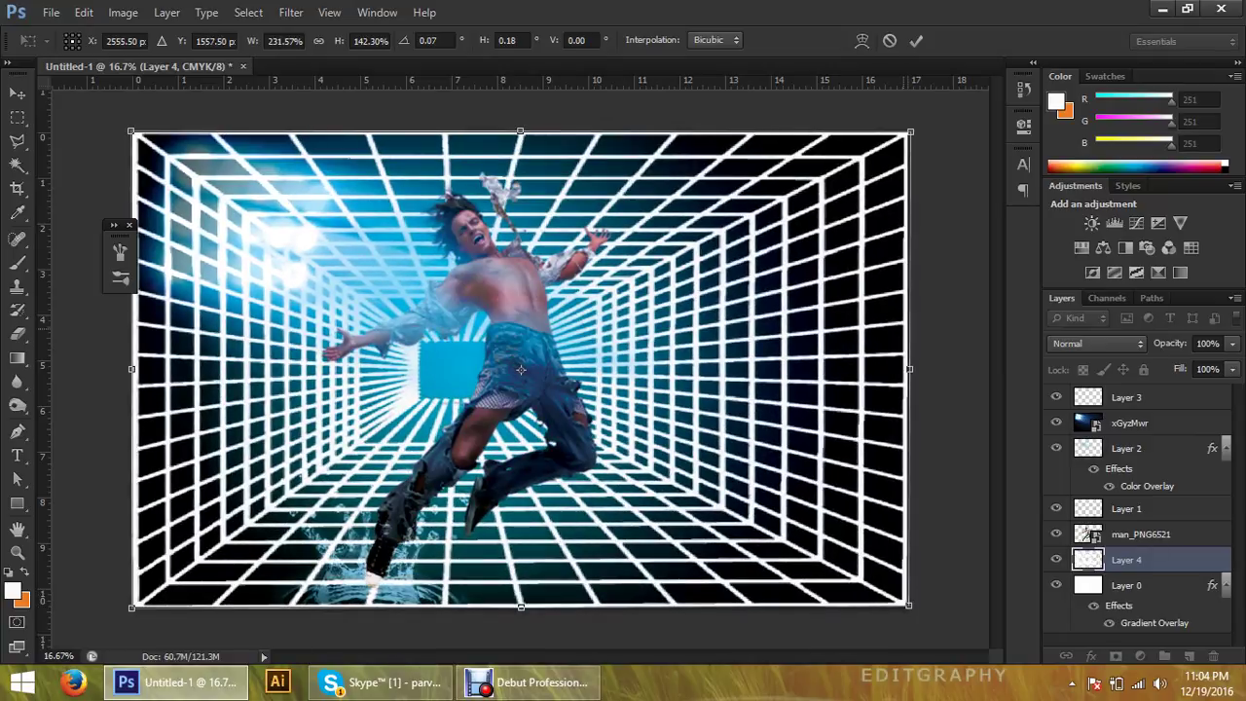
{"action": "left_click_drag", "start_coordinate": [125, 125], "coordinate": [146, 132]}
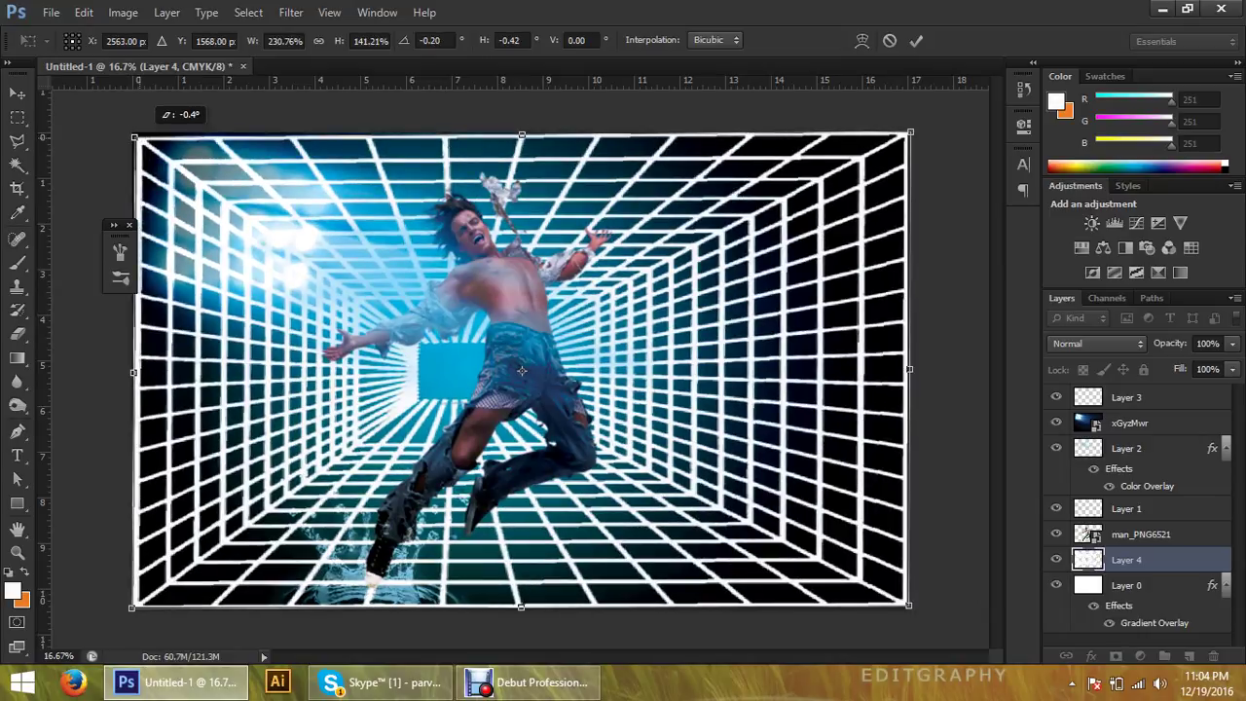
{"action": "left_click_drag", "start_coordinate": [147, 132], "coordinate": [132, 127]}
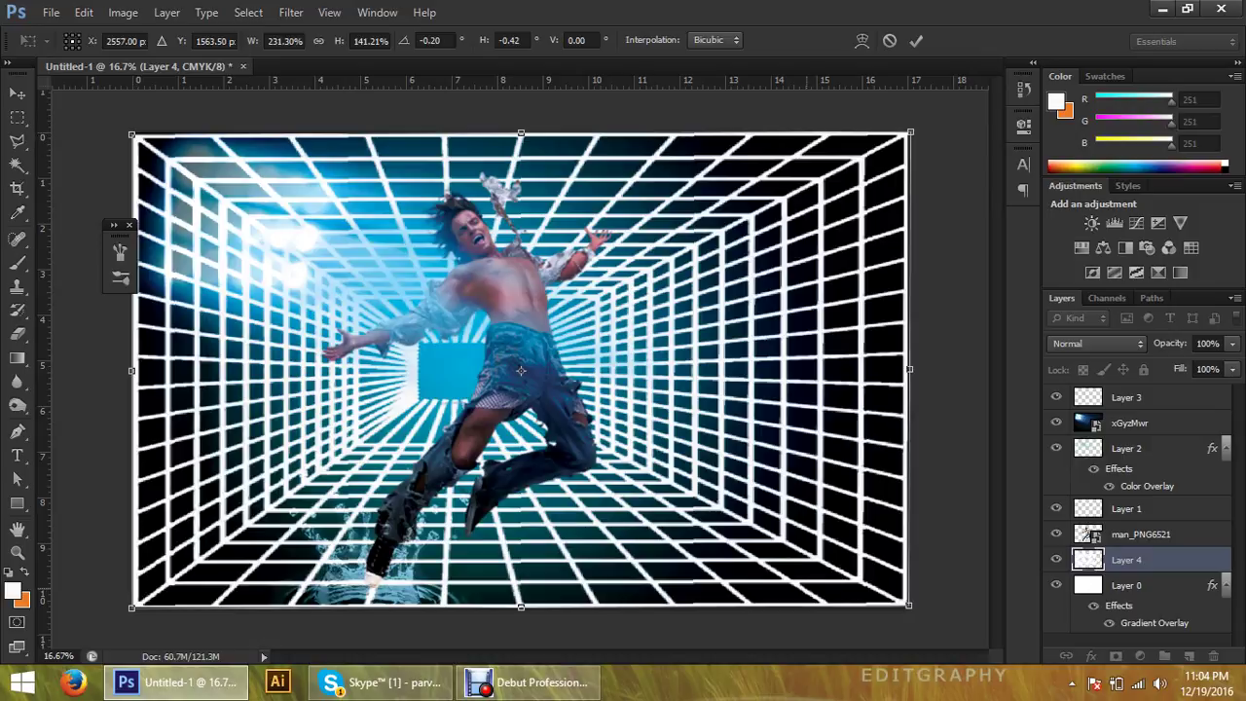
{"action": "left_click_drag", "start_coordinate": [920, 613], "coordinate": [930, 577]}
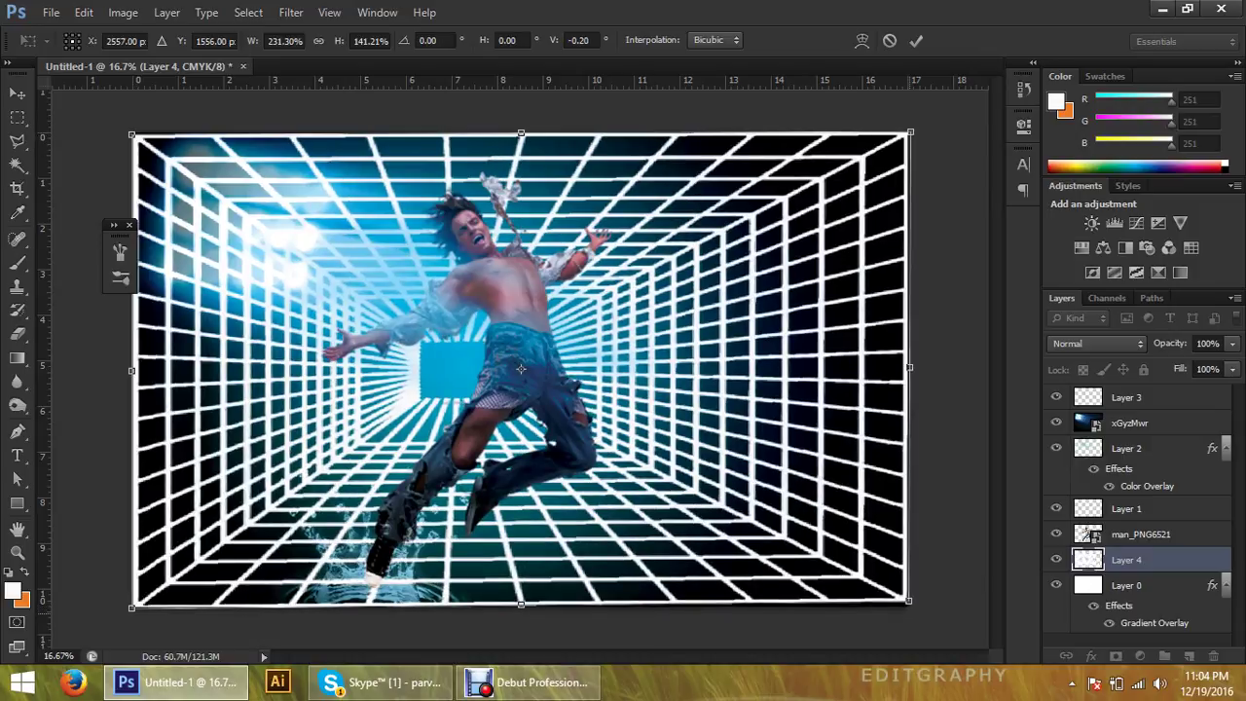
{"action": "left_click_drag", "start_coordinate": [930, 576], "coordinate": [939, 569]}
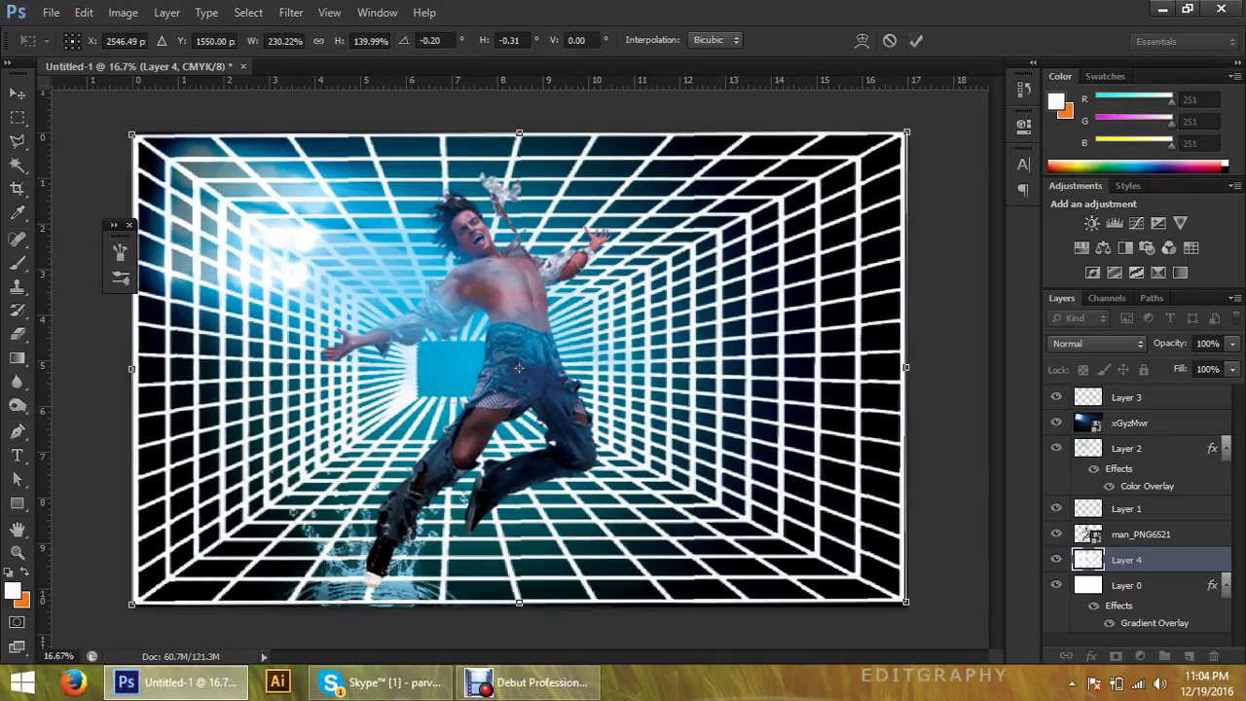
Commit the canvas-filling transform and open Layer 4's Layer Style dialog
{"action": "left_click", "coordinate": [917, 40]}
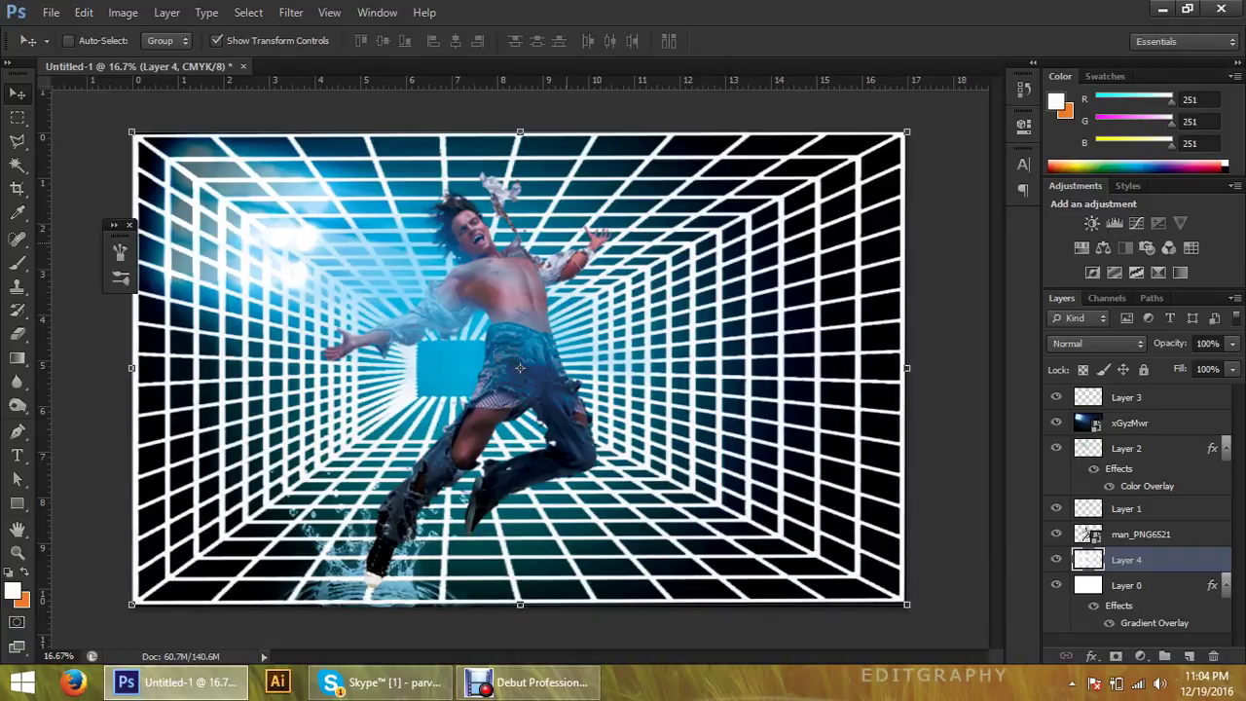
{"action": "left_click", "coordinate": [217, 40]}
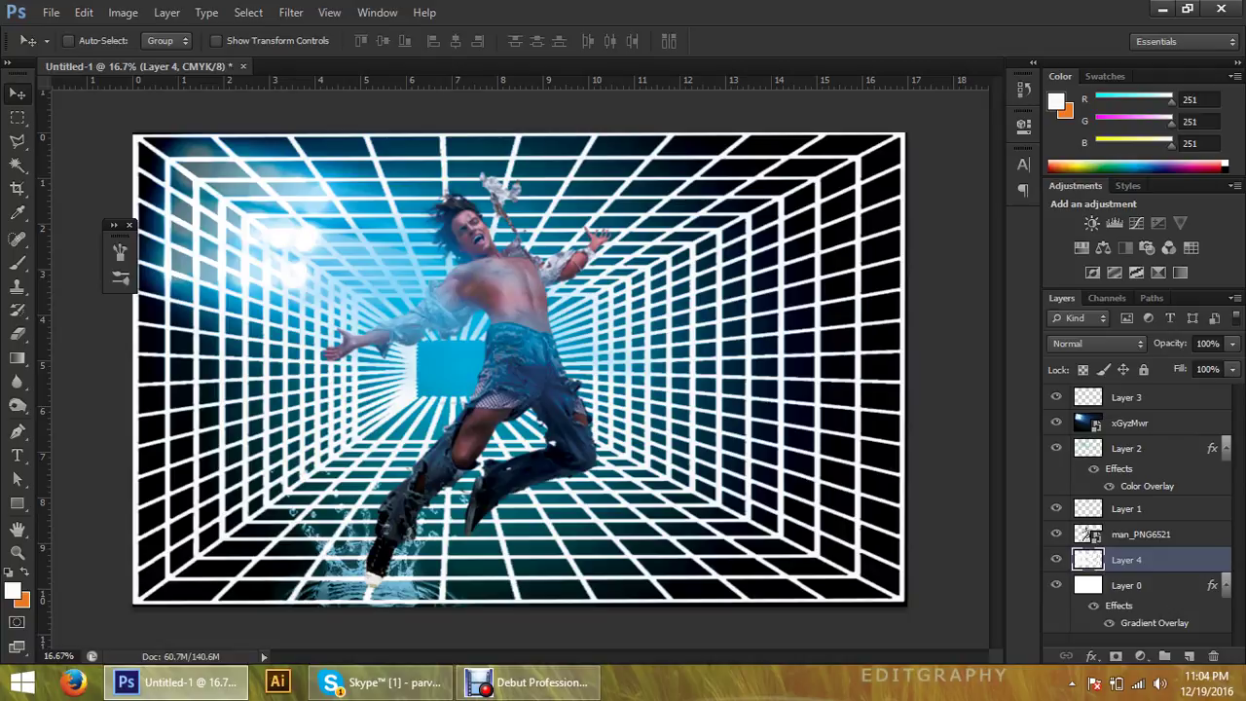
{"action": "double_click", "coordinate": [1178, 559]}
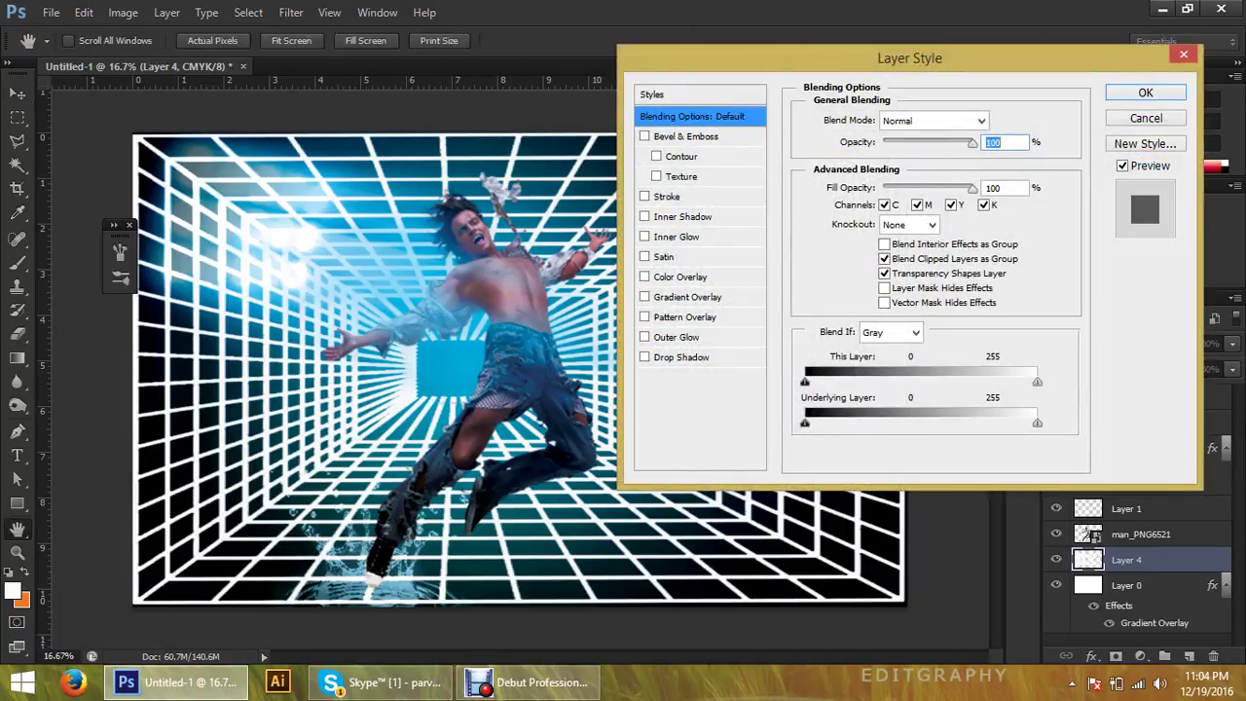
Add a Bevel & Emboss to the grid with a larger Size and Direction set to Down
{"action": "left_click", "coordinate": [685, 137]}
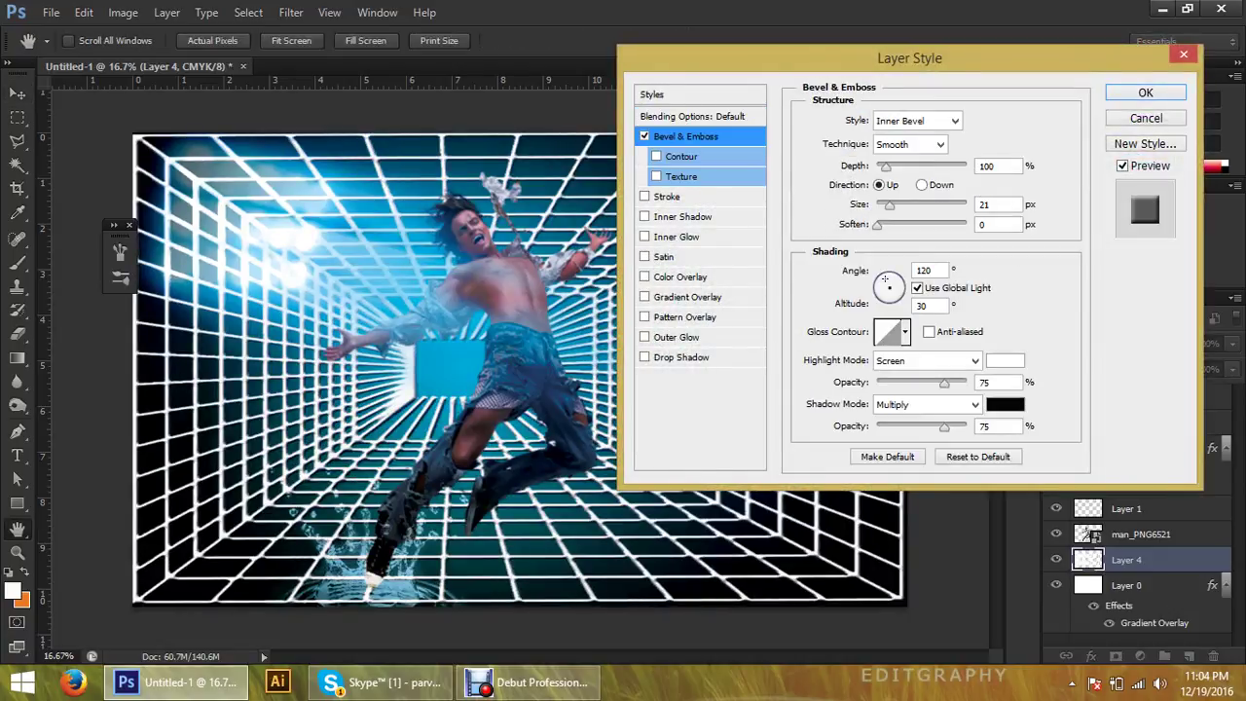
{"action": "mouse_move", "coordinate": [888, 205]}
{"action": "left_mouse_down"}
{"action": "mouse_move", "coordinate": [964, 204]}
{"action": "mouse_move", "coordinate": [884, 204]}
{"action": "mouse_move", "coordinate": [930, 204]}
{"action": "left_mouse_up"}
{"action": "left_click", "coordinate": [920, 184]}
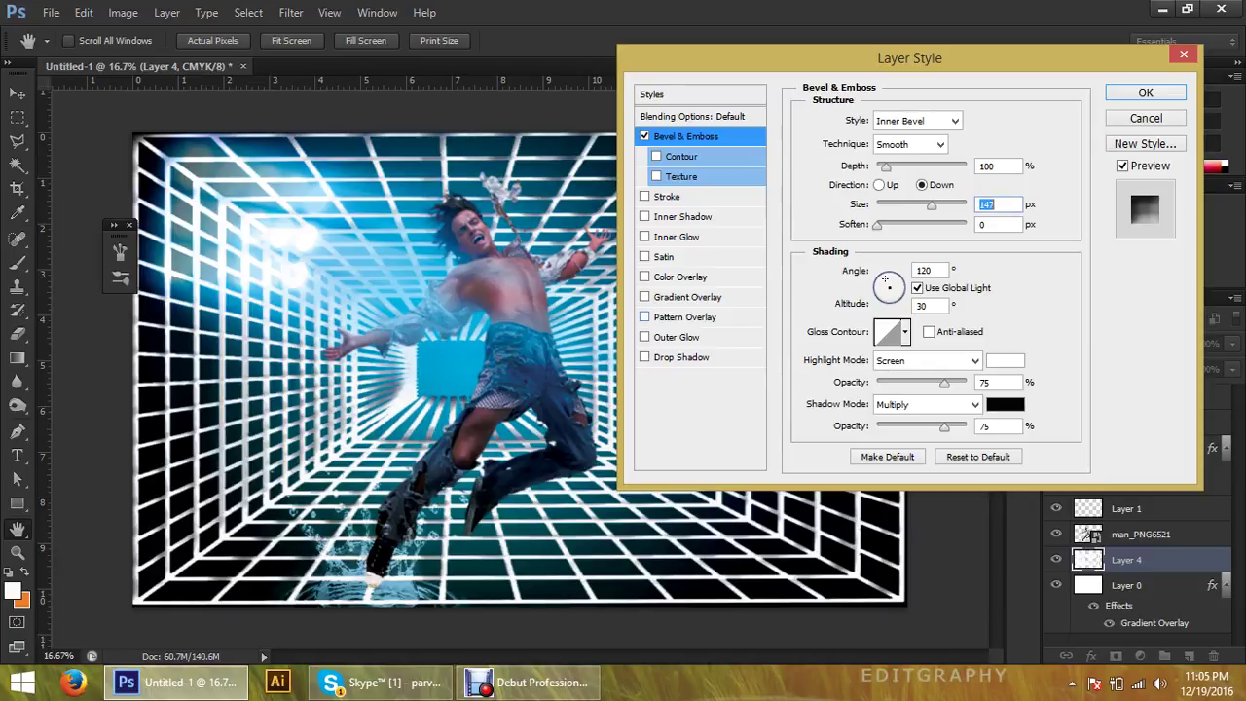
Add a Gradient Overlay and pick a preset in the Gradient Editor to edit
{"action": "left_click", "coordinate": [645, 297]}
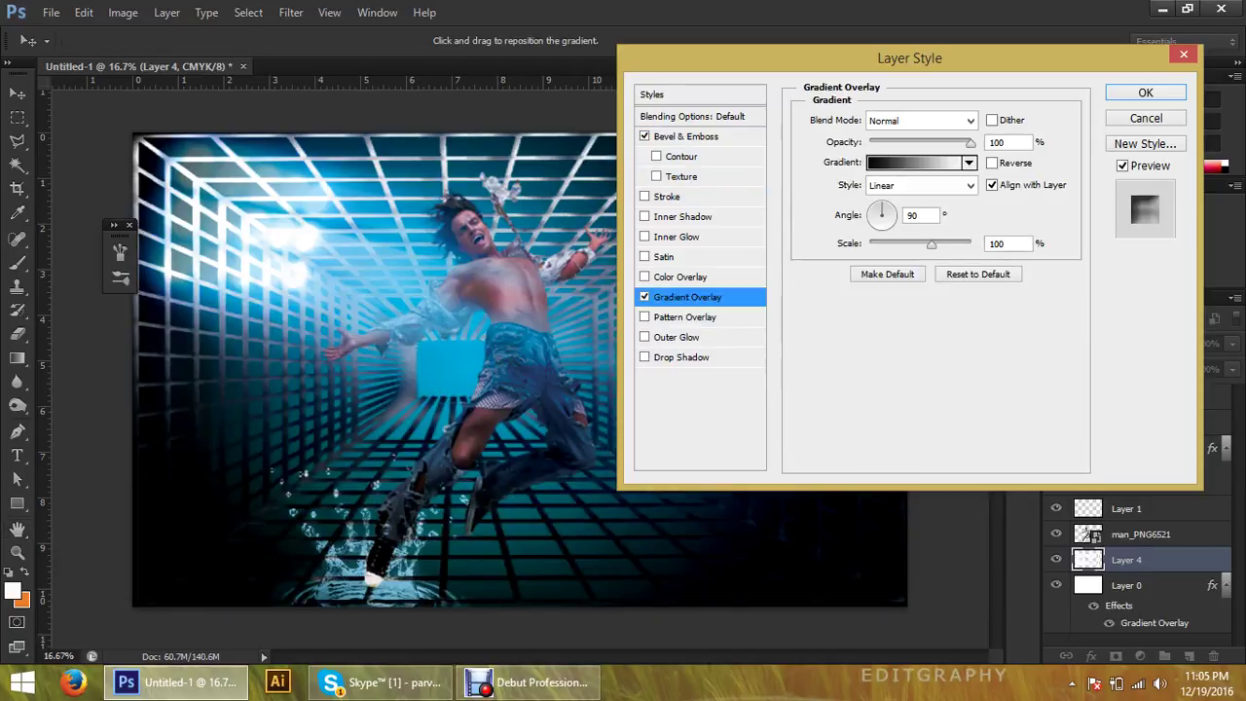
{"action": "left_click", "coordinate": [915, 163]}
{"action": "left_click", "coordinate": [847, 271]}
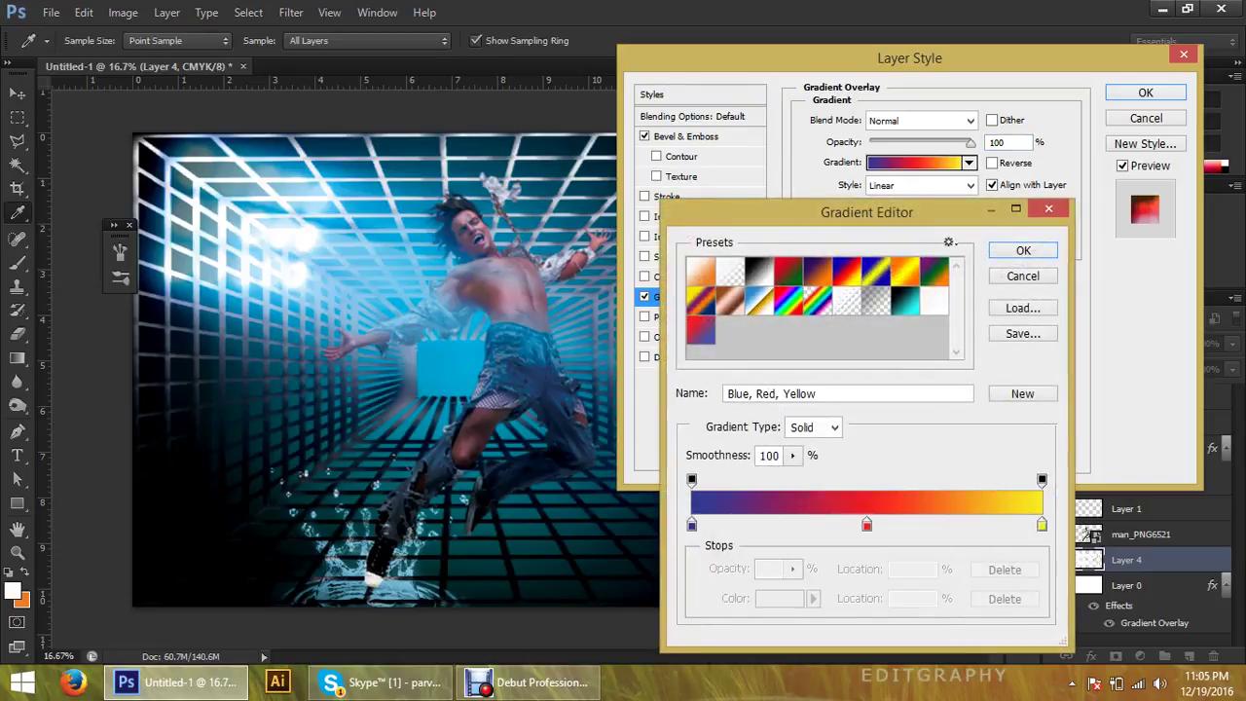
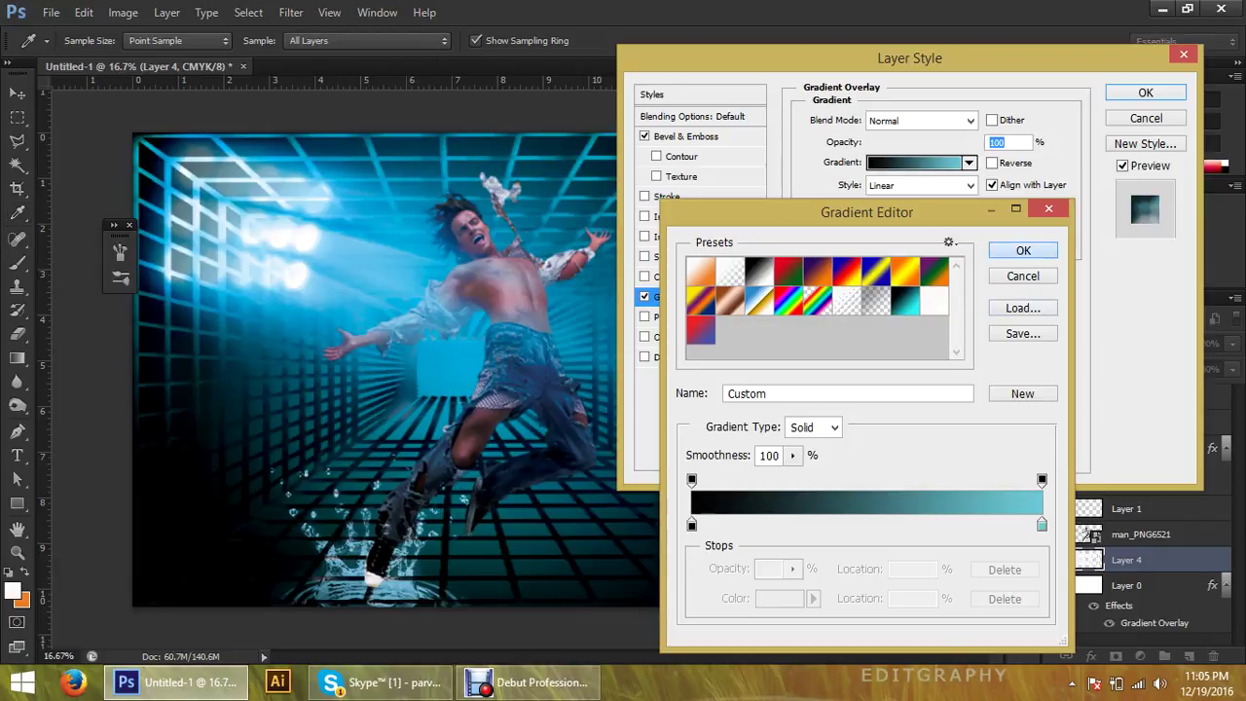
Accept the gradient colors, make the gradient radial and enlarge its scale
{"action": "left_click", "coordinate": [1023, 250]}
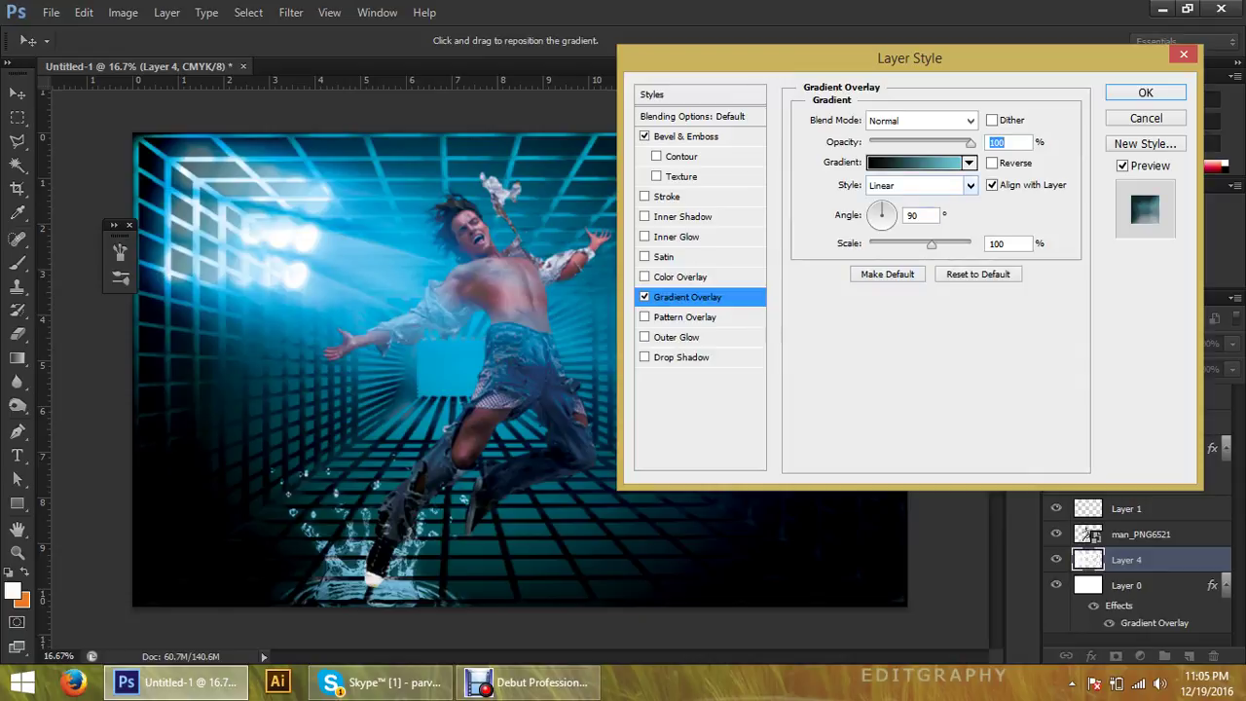
{"action": "left_click", "coordinate": [970, 185]}
{"action": "left_click", "coordinate": [890, 214]}
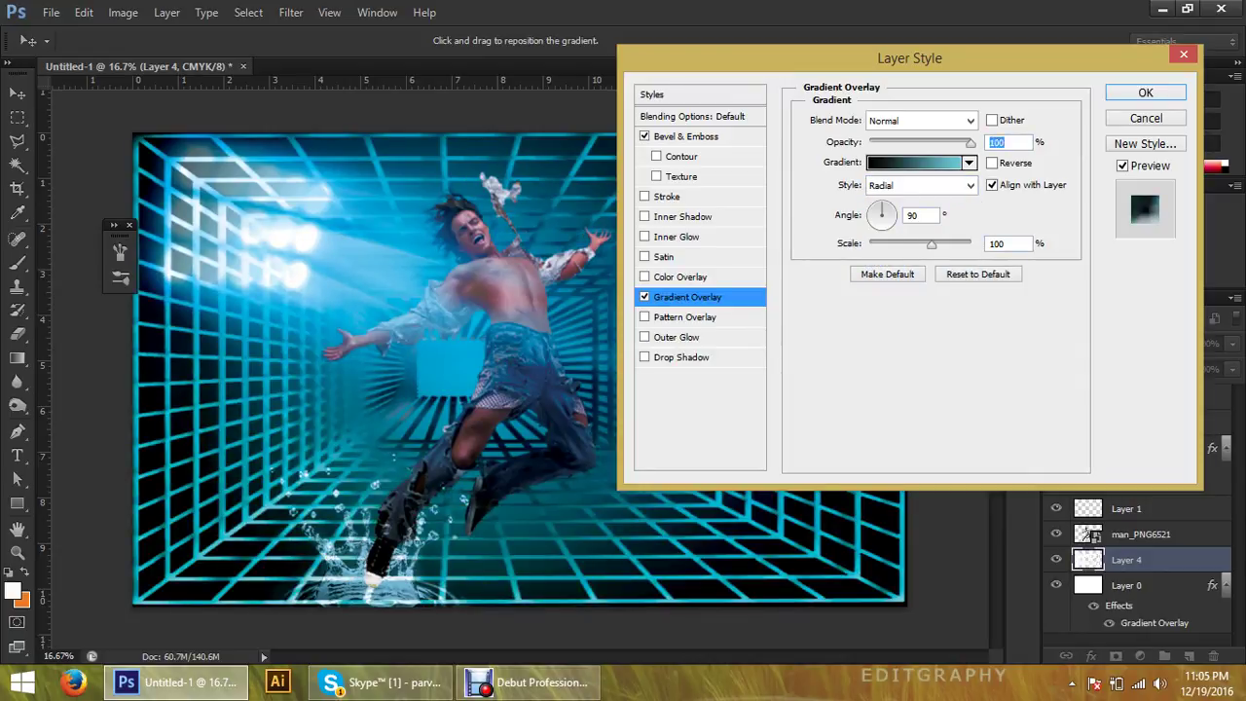
{"action": "left_click_drag", "start_coordinate": [931, 243], "coordinate": [964, 244]}
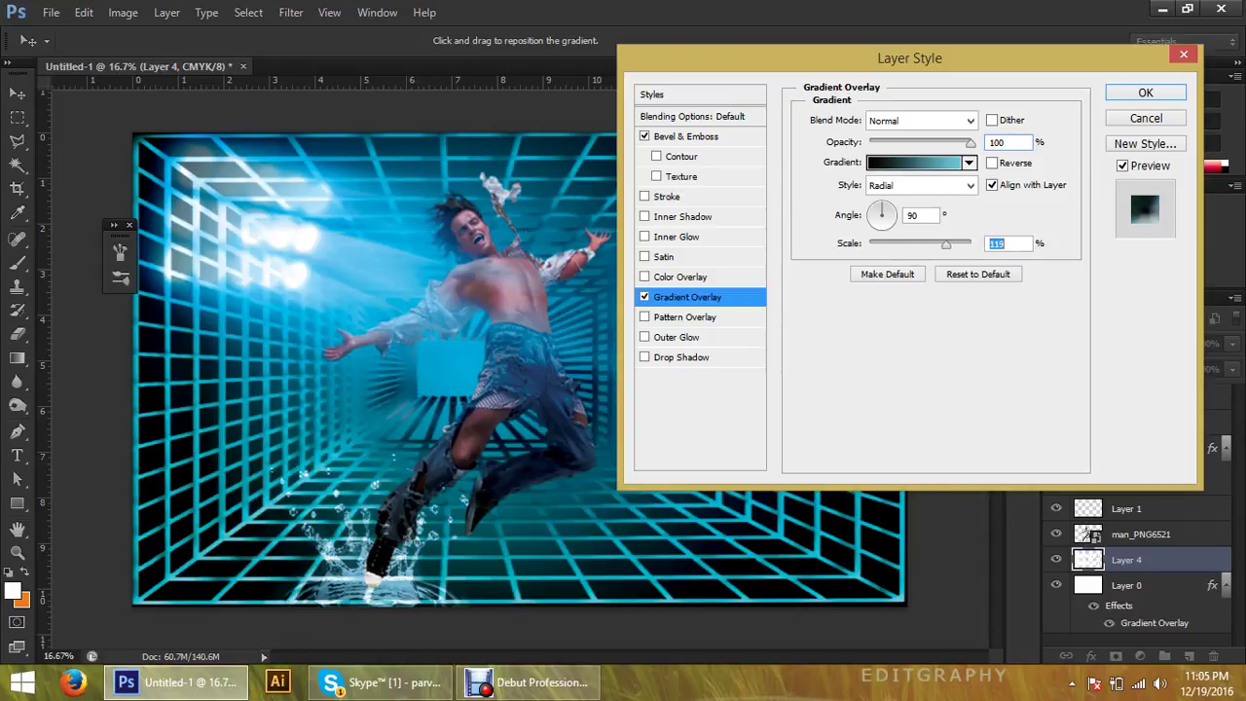
Add a black Color Overlay to the grid at 99% opacity
{"action": "left_click", "coordinate": [680, 277]}
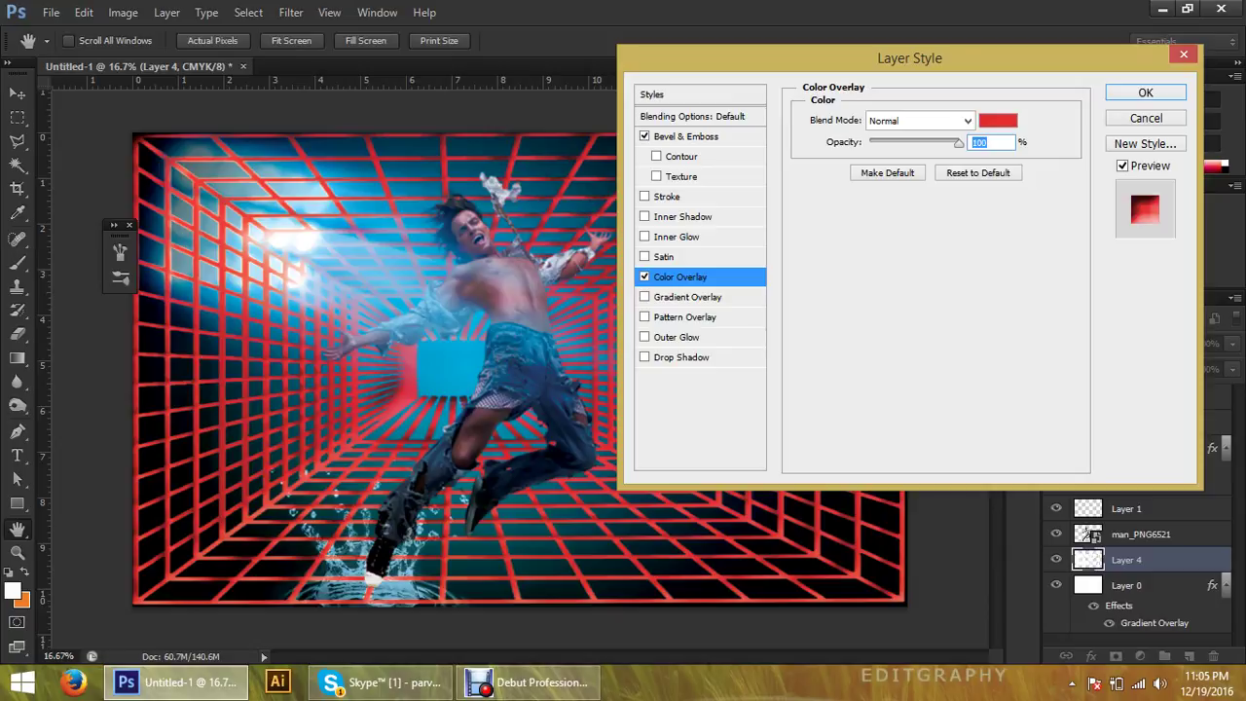
{"action": "left_click", "coordinate": [998, 120]}
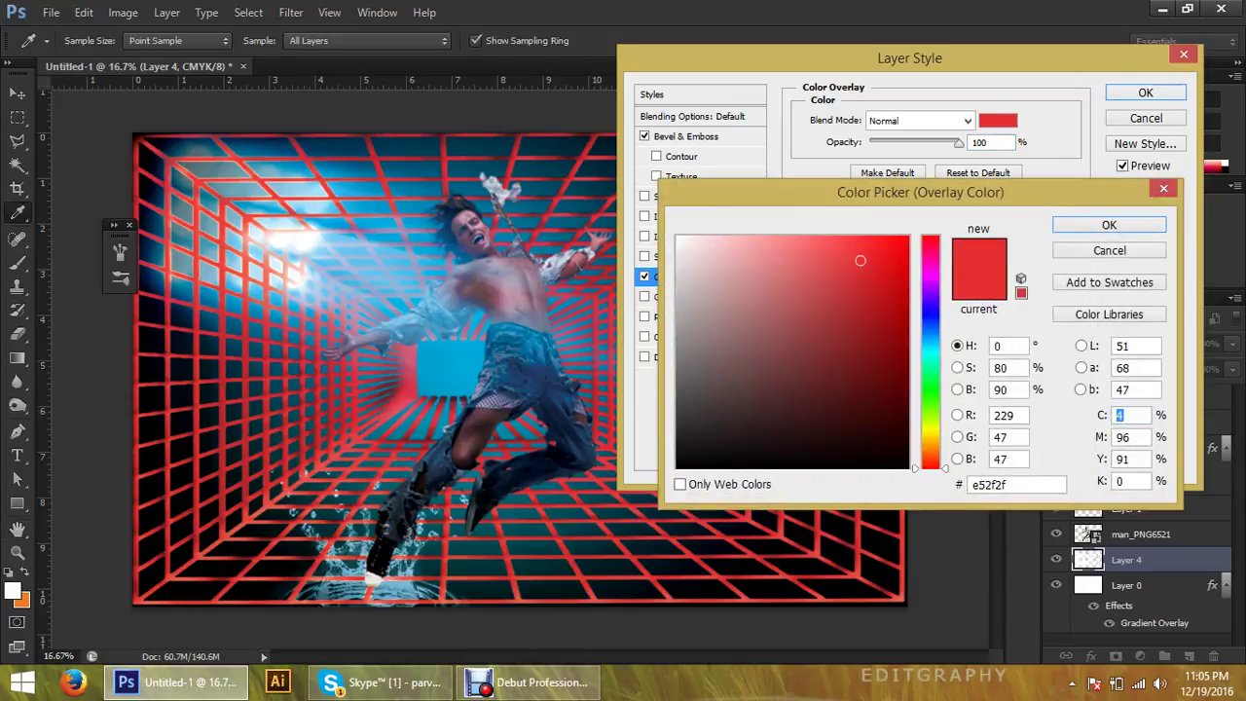
{"action": "left_click", "coordinate": [681, 465]}
{"action": "left_click", "coordinate": [1109, 225]}
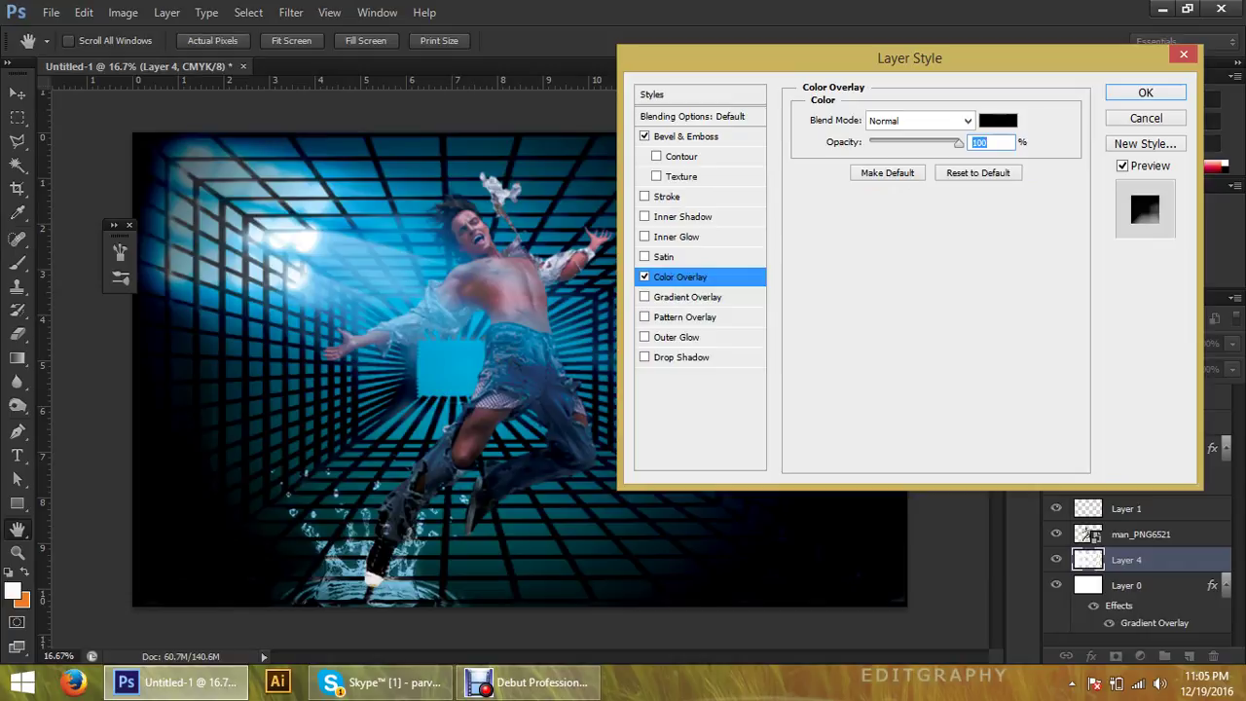
{"action": "type", "text": "0"}
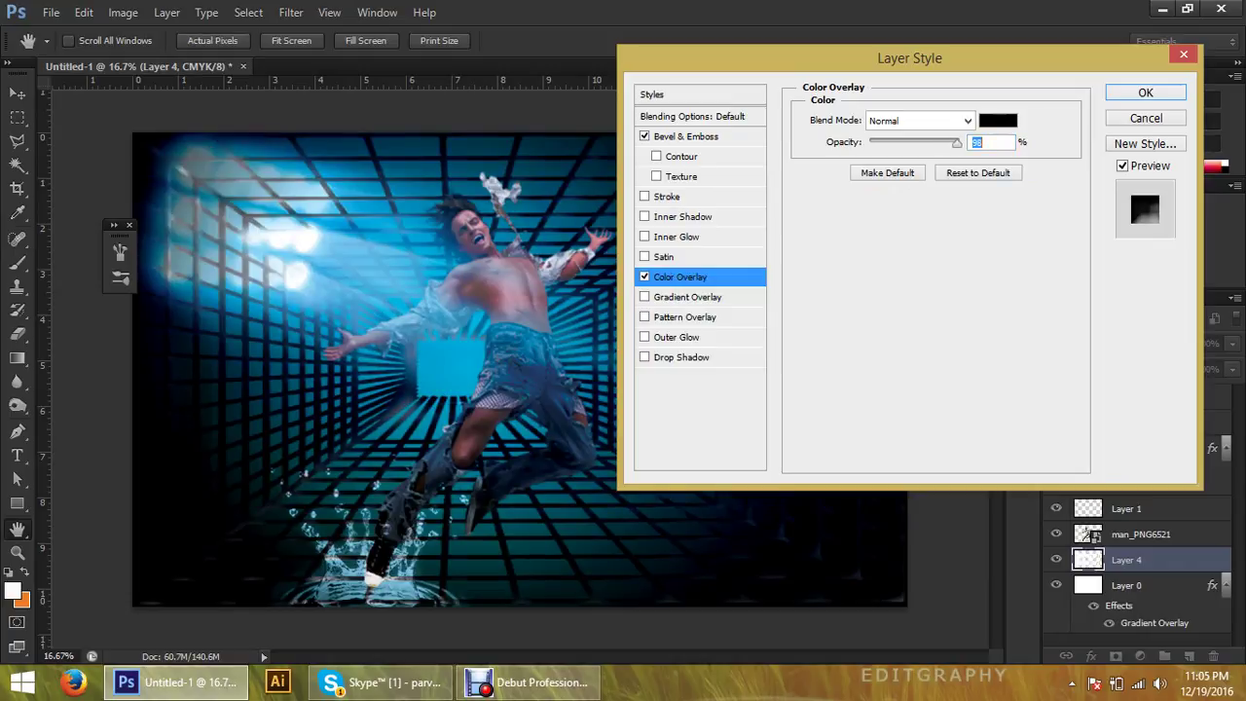
{"action": "type", "text": "100"}
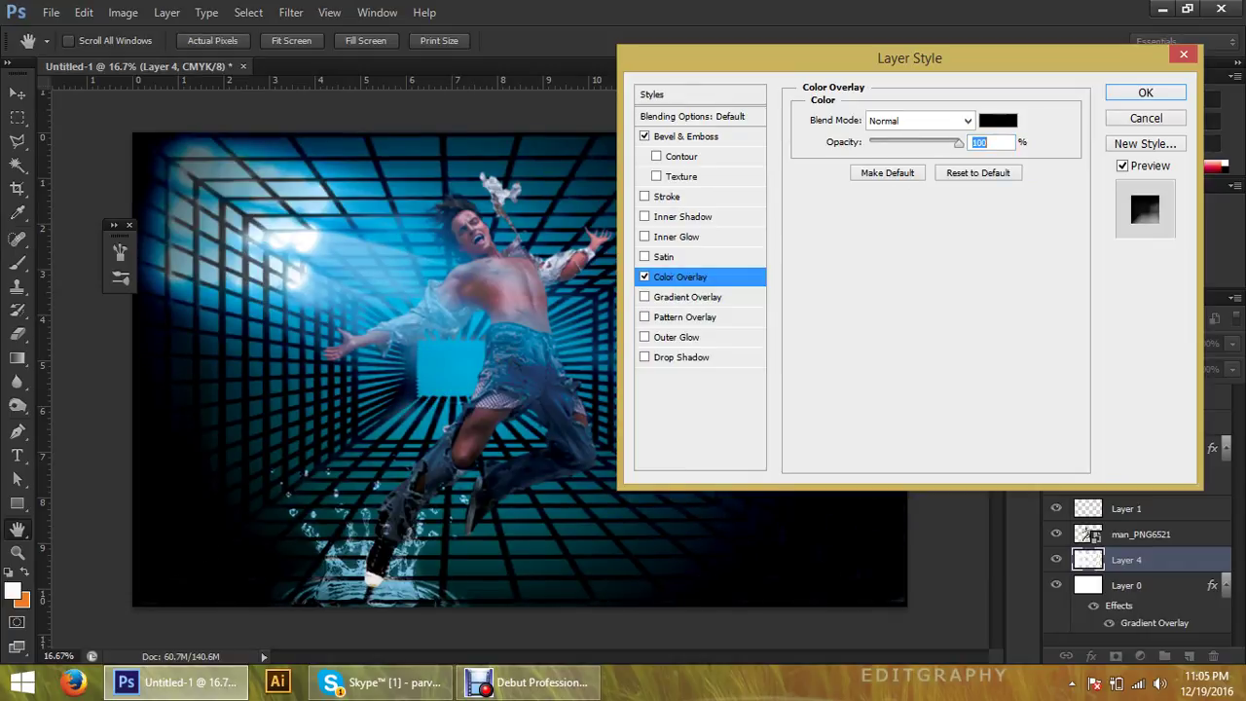
{"action": "key", "text": "Down"}
{"action": "key", "text": "Down"}
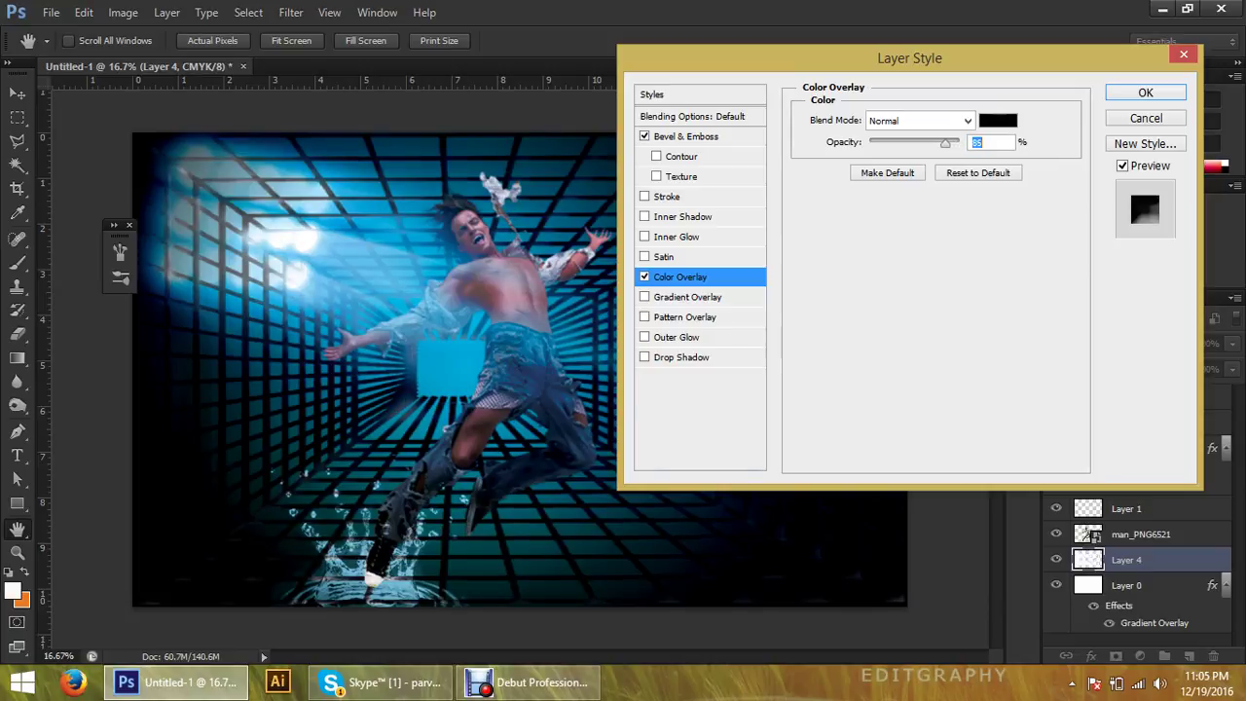
{"action": "key", "text": "Down"}
{"action": "key", "text": "shift+Up"}
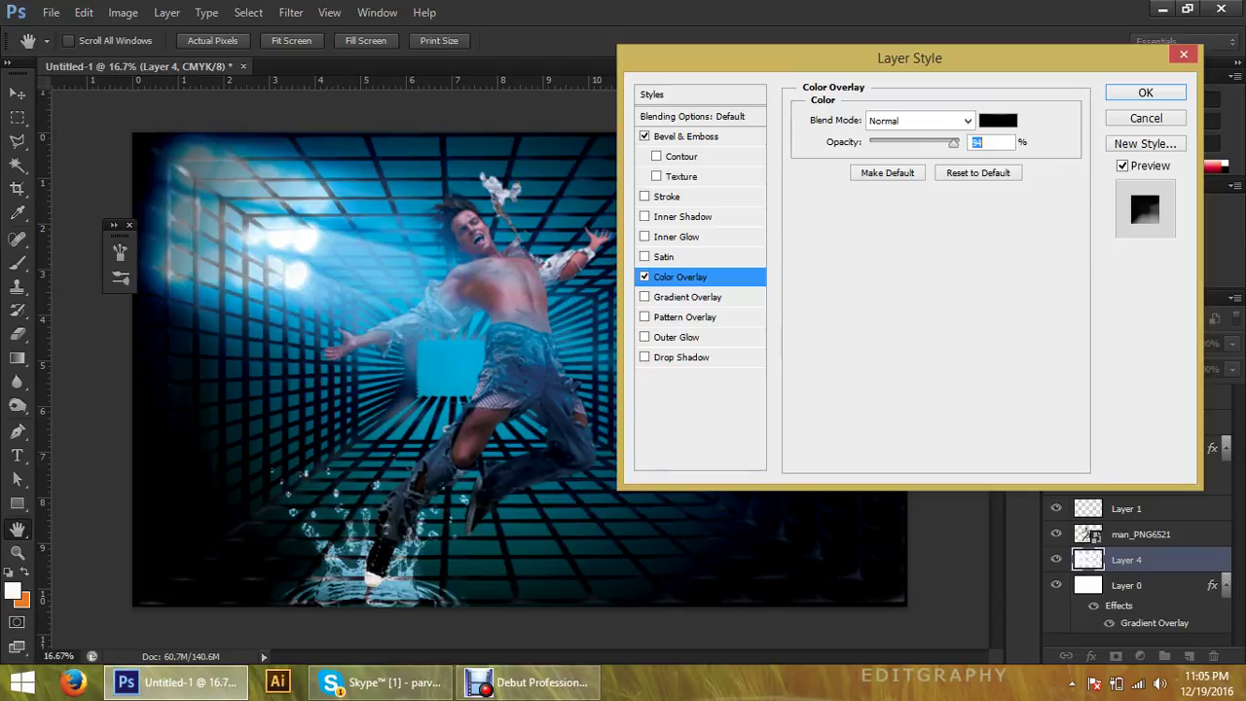
{"action": "key", "text": "Up"}
{"action": "key", "text": "Up"}
{"action": "key", "text": "Up"}
Set the Color Overlay blend mode to Hard Light
{"action": "left_click", "coordinate": [920, 119]}
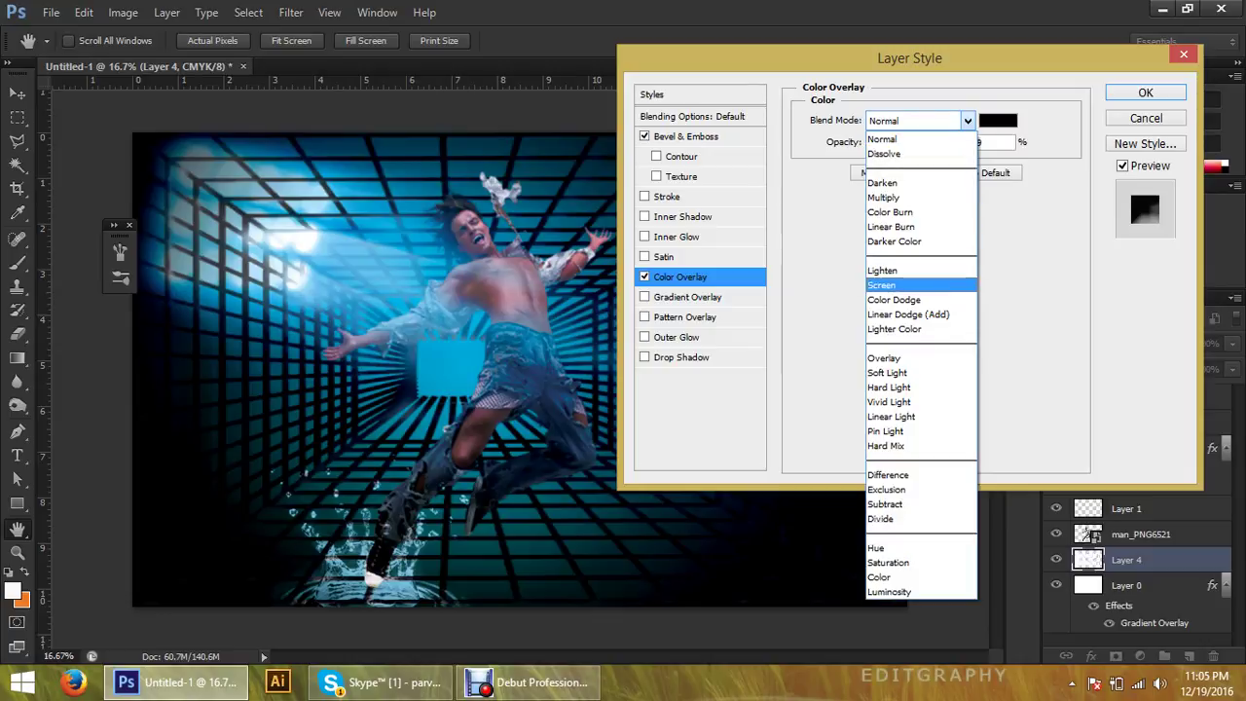
{"action": "left_click", "coordinate": [920, 273]}
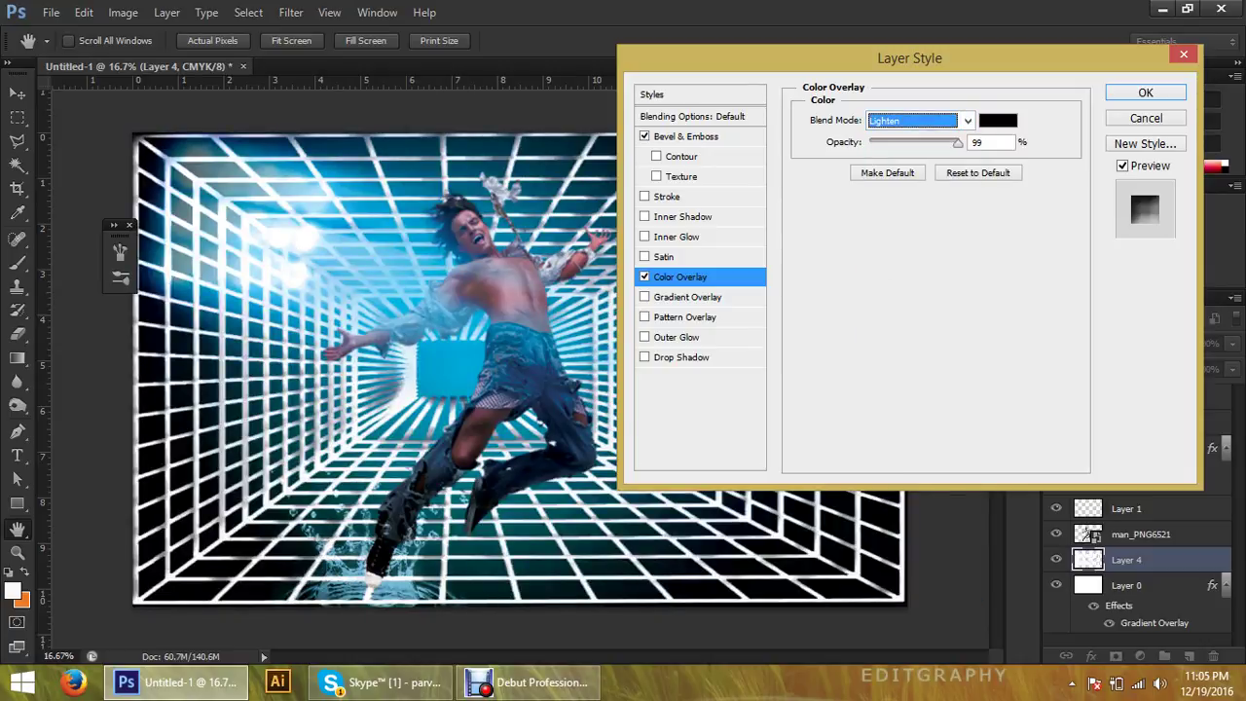
{"action": "key", "text": "Down"}
{"action": "key", "text": "Down"}
{"action": "key", "text": "Down"}
{"action": "key", "text": "Down"}
{"action": "key", "text": "Down"}
{"action": "key", "text": "Down"}
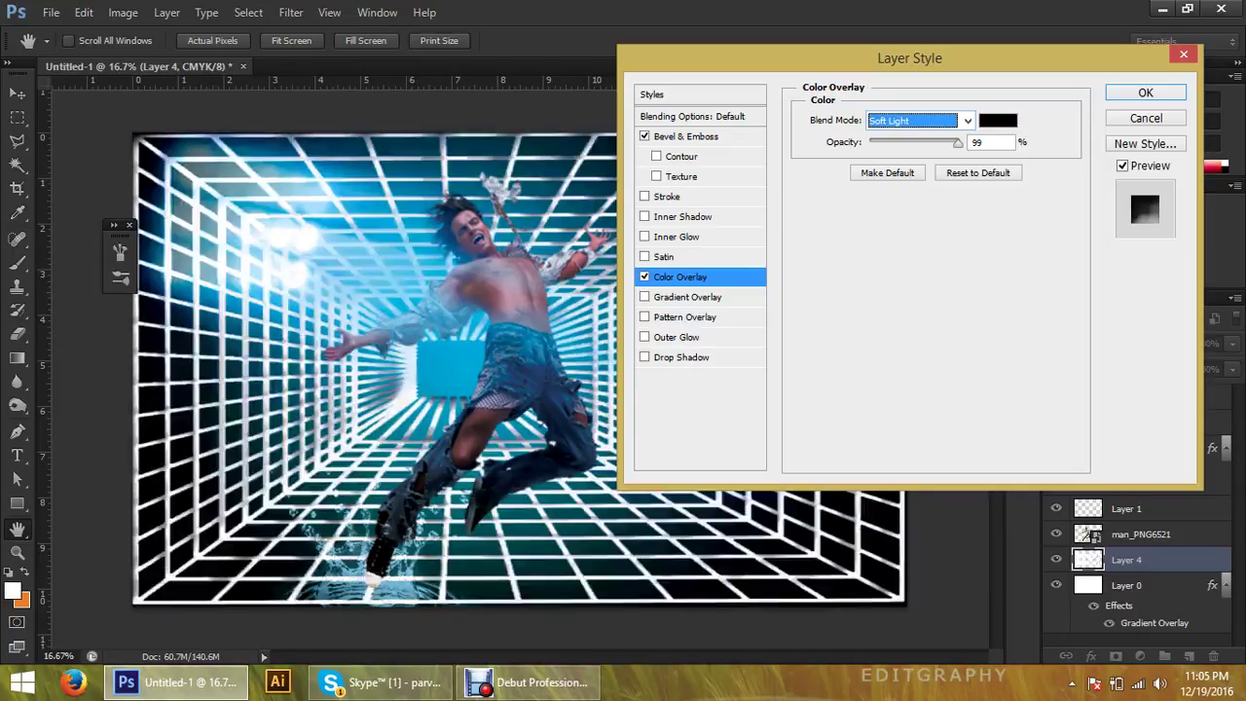
{"action": "key", "text": "Down"}
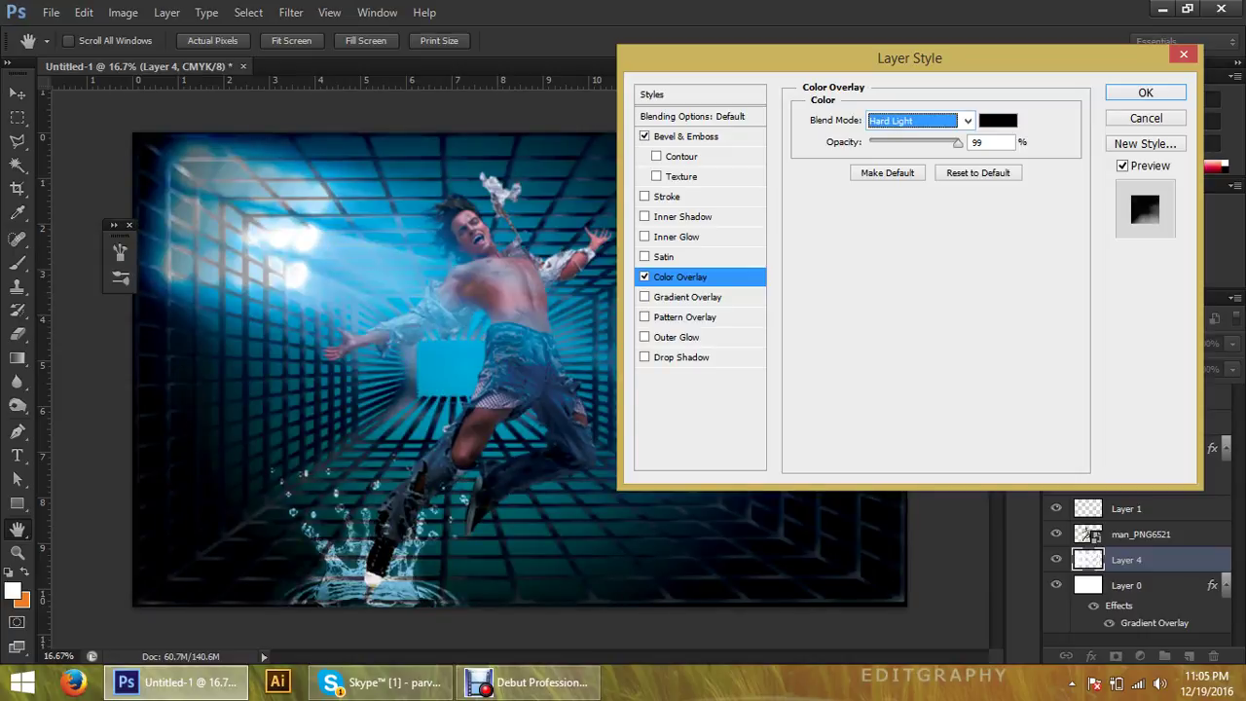
{"action": "key", "text": "Down"}
{"action": "key", "text": "Up"}
Add a Drop Shadow with reduced opacity and apply the layer style
{"action": "left_click", "coordinate": [681, 357]}
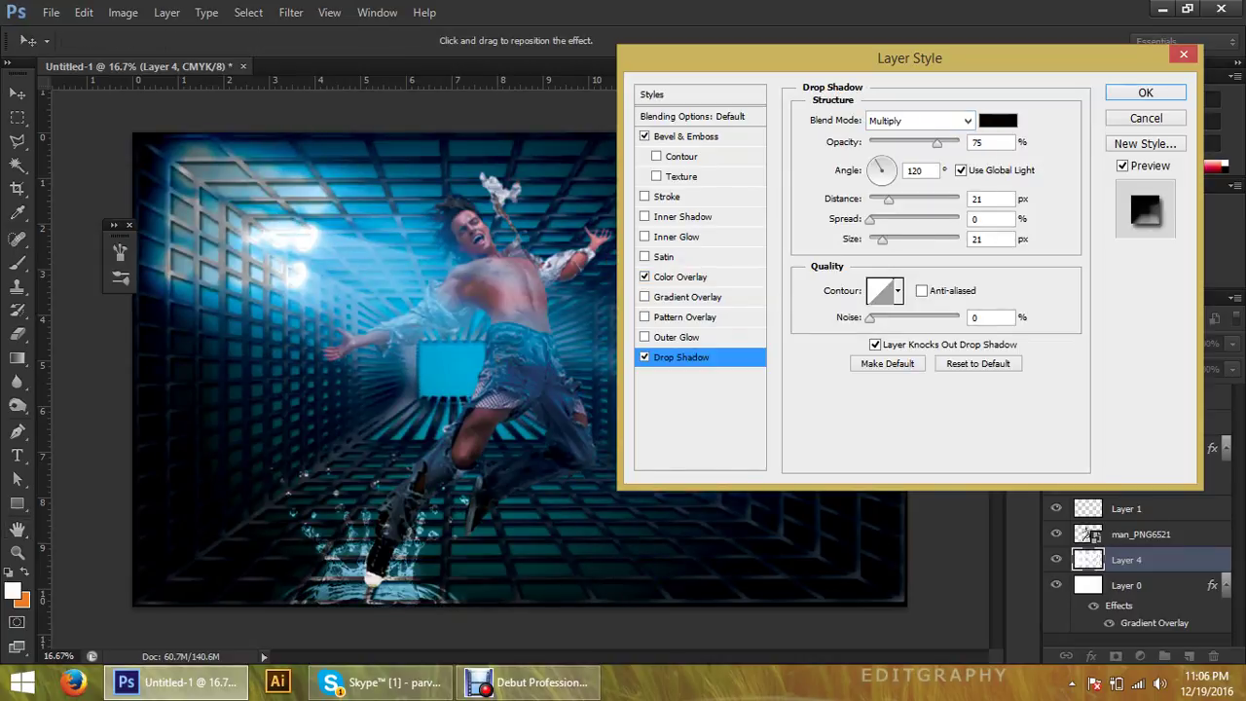
{"action": "left_click_drag", "start_coordinate": [936, 143], "coordinate": [952, 142]}
{"action": "key", "text": "shift+Up"}
{"action": "key", "text": "shift+Up"}
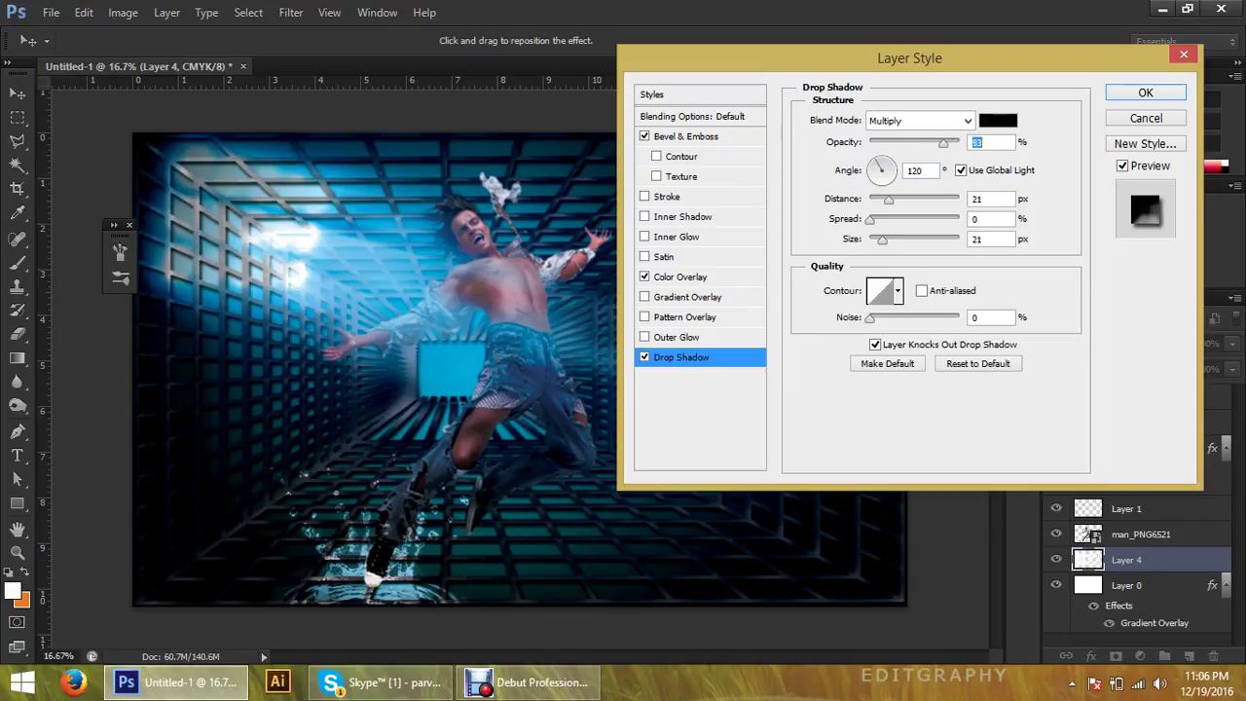
{"action": "key", "text": "Down"}
{"action": "key", "text": "Down"}
{"action": "key", "text": "Down"}
{"action": "key", "text": "Down"}
{"action": "key", "text": "Down"}
{"action": "key", "text": "Down"}
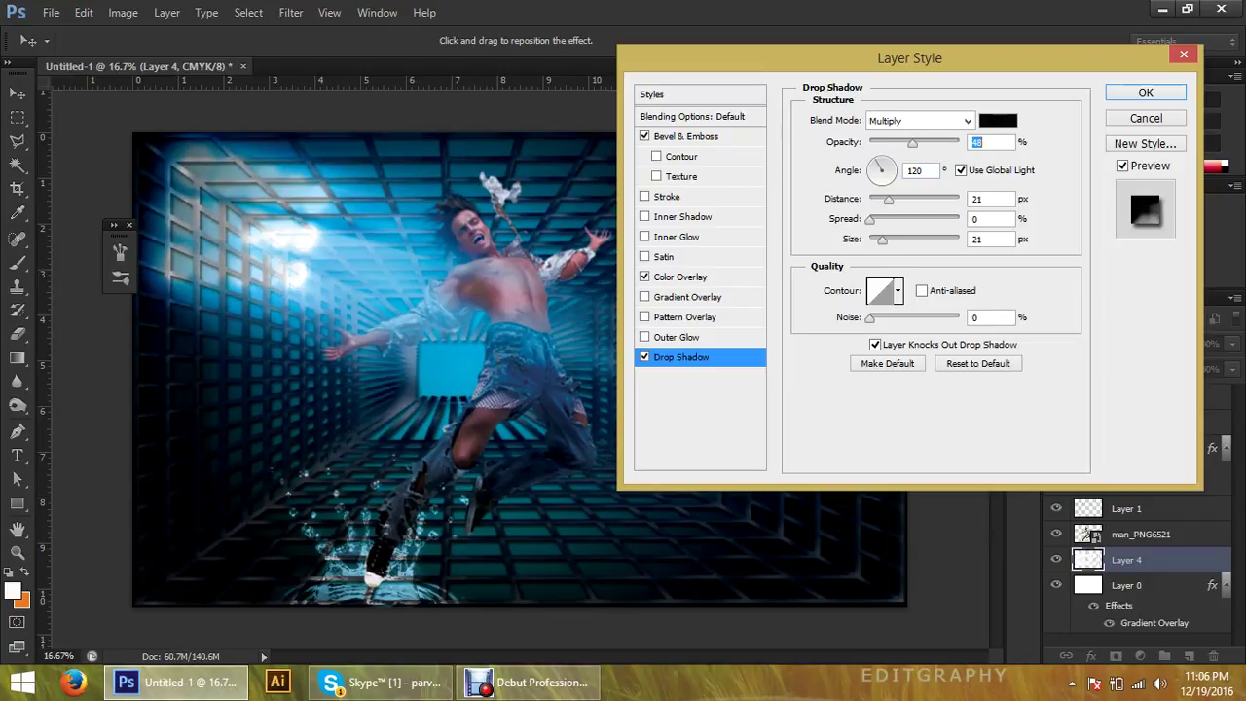
{"action": "key", "text": "Down"}
{"action": "key", "text": "Down"}
{"action": "key", "text": "Down"}
{"action": "key", "text": "Down"}
{"action": "key", "text": "Down"}
{"action": "key", "text": "Down"}
{"action": "key", "text": "Down"}
{"action": "key", "text": "Down"}
{"action": "key", "text": "Down"}
{"action": "key", "text": "Down"}
{"action": "key", "text": "Down"}
{"action": "key", "text": "Down"}
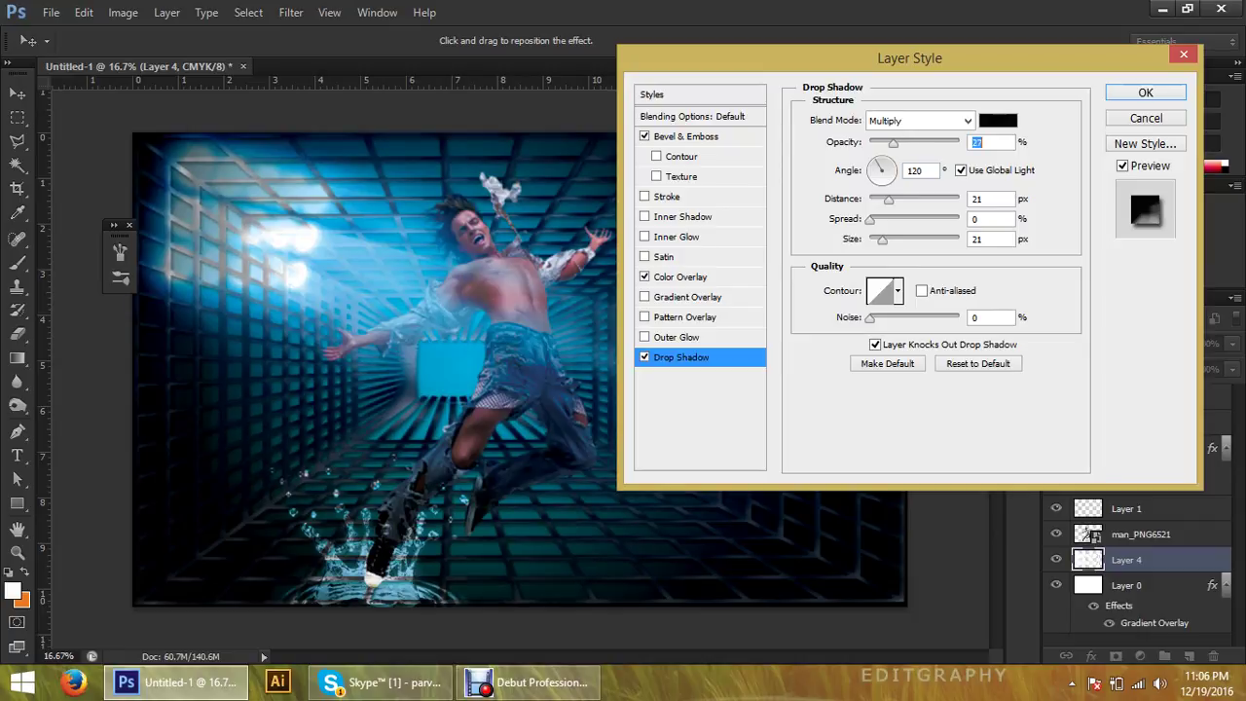
{"action": "key", "text": "Down"}
{"action": "key", "text": "Down"}
{"action": "key", "text": "Down"}
{"action": "key", "text": "Down"}
{"action": "key", "text": "Down"}
{"action": "key", "text": "Down"}
{"action": "key", "text": "Down"}
{"action": "key", "text": "Down"}
{"action": "key", "text": "Down"}
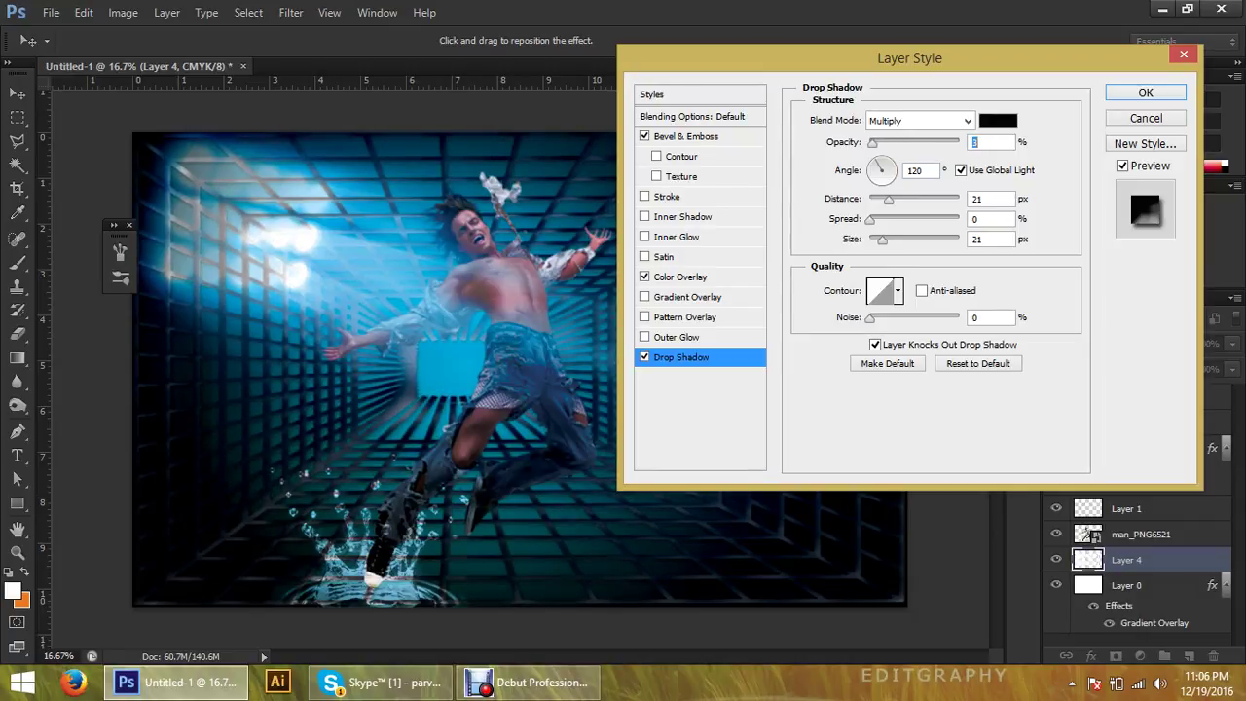
{"action": "key", "text": "Return"}
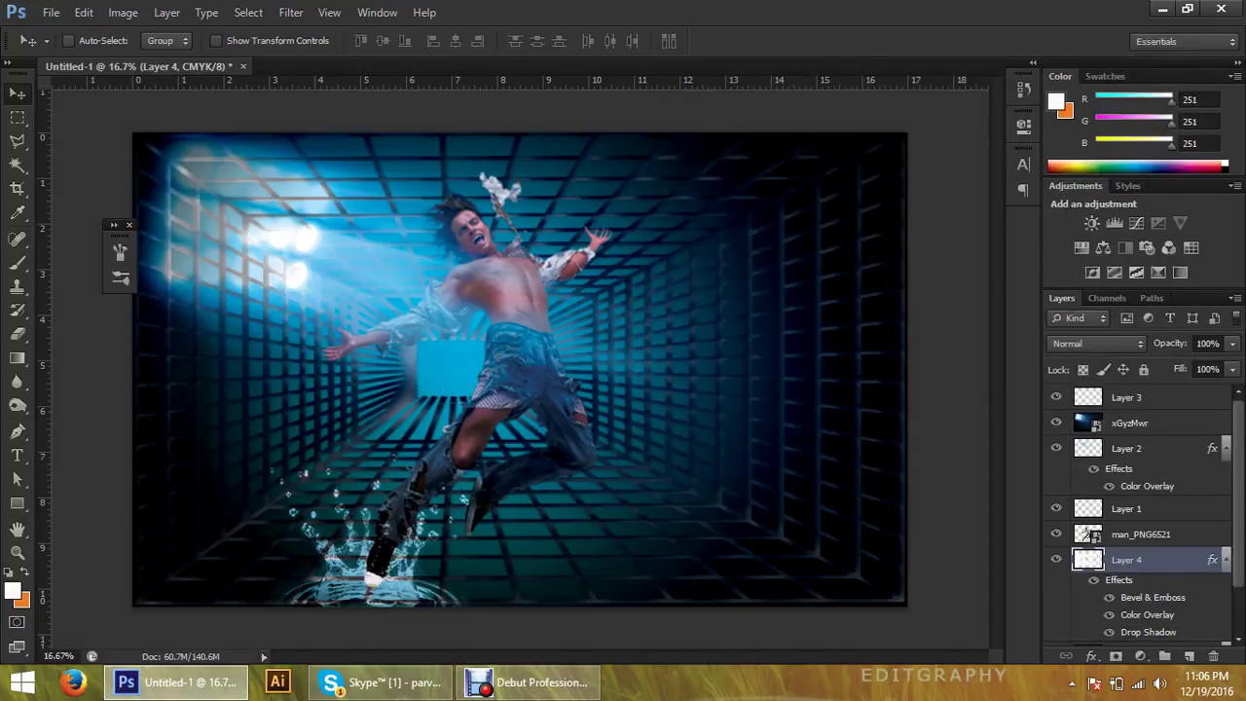
Move xGyzMwr below man_PNG6521 in the stack and nudge its image down and right
{"action": "left_click", "coordinate": [1129, 423]}
{"action": "double_click", "coordinate": [1129, 422]}
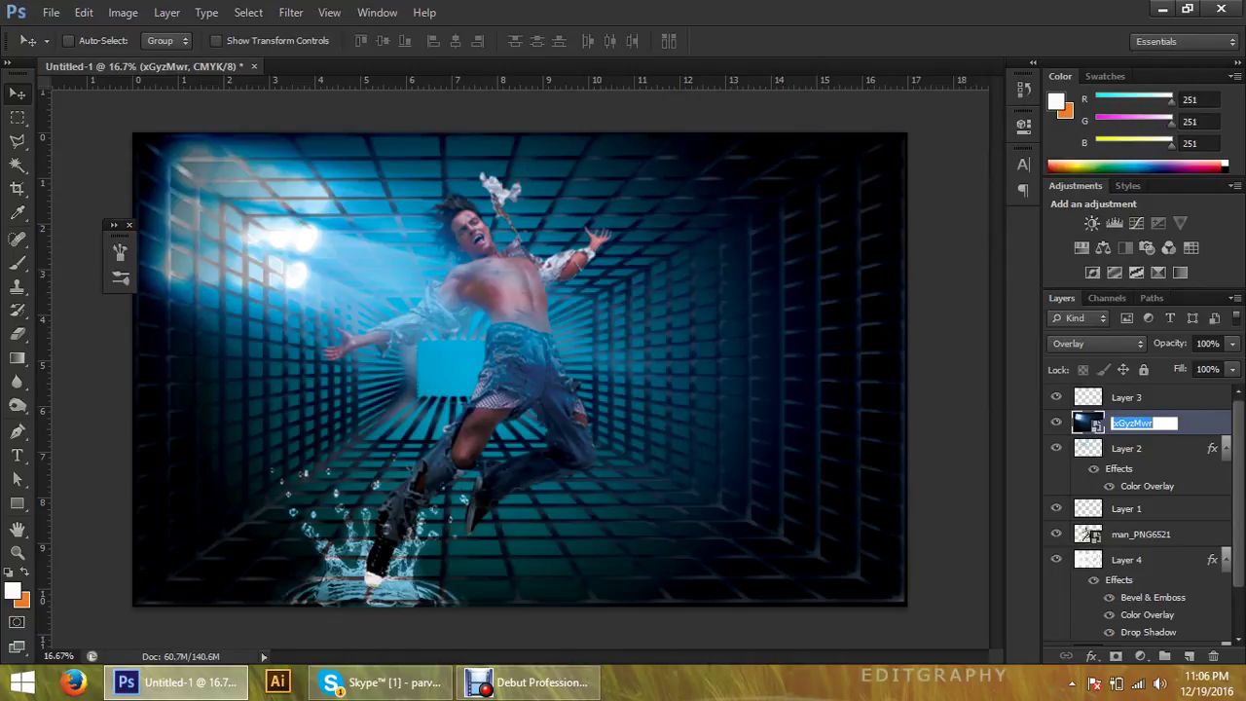
{"action": "key", "text": "Return"}
{"action": "left_click_drag", "start_coordinate": [1091, 423], "coordinate": [1091, 547]}
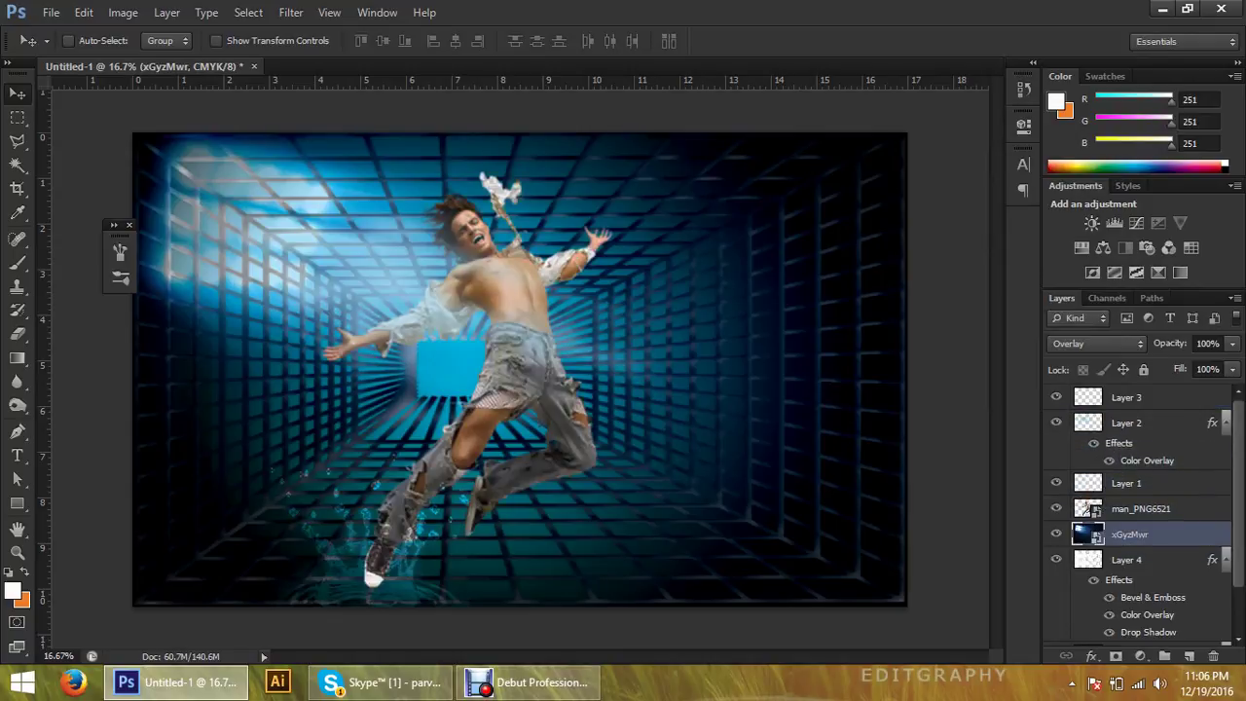
{"action": "mouse_move", "coordinate": [311, 194]}
{"action": "left_mouse_down"}
{"action": "mouse_move", "coordinate": [341, 282]}
{"action": "mouse_move", "coordinate": [335, 232]}
{"action": "mouse_move", "coordinate": [326, 492]}
{"action": "mouse_move", "coordinate": [341, 569]}
{"action": "mouse_move", "coordinate": [354, 508]}
{"action": "mouse_move", "coordinate": [328, 190]}
{"action": "left_mouse_up"}
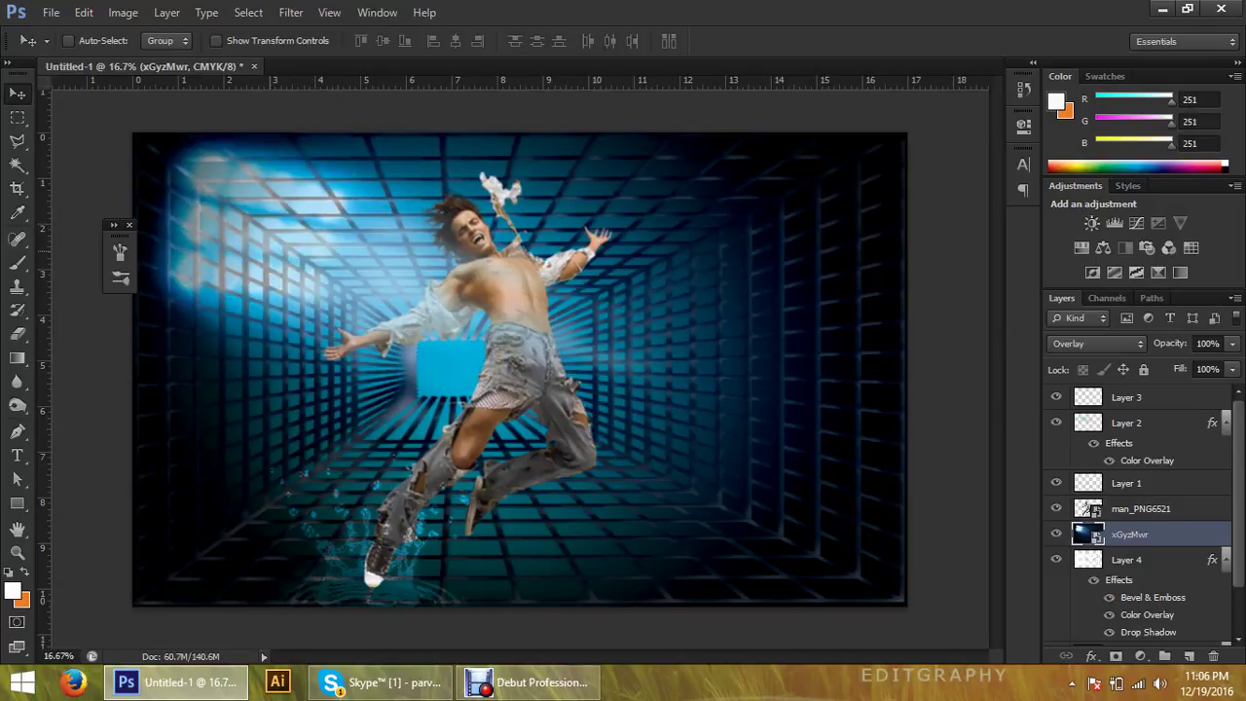
{"action": "mouse_move", "coordinate": [292, 204]}
{"action": "left_mouse_down"}
{"action": "mouse_move", "coordinate": [292, 216]}
{"action": "mouse_move", "coordinate": [292, 200]}
{"action": "left_mouse_up"}
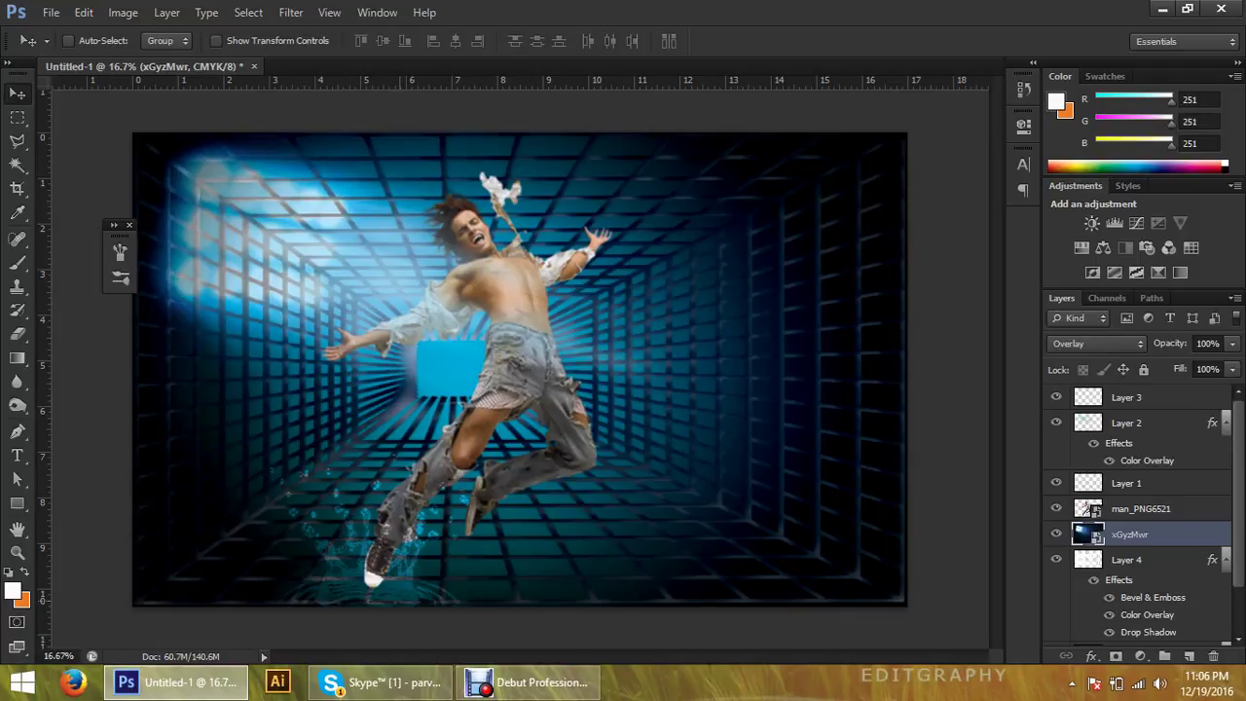
{"action": "scroll", "coordinate": [1139, 514], "scroll_direction": "down", "scroll_amount": 3}
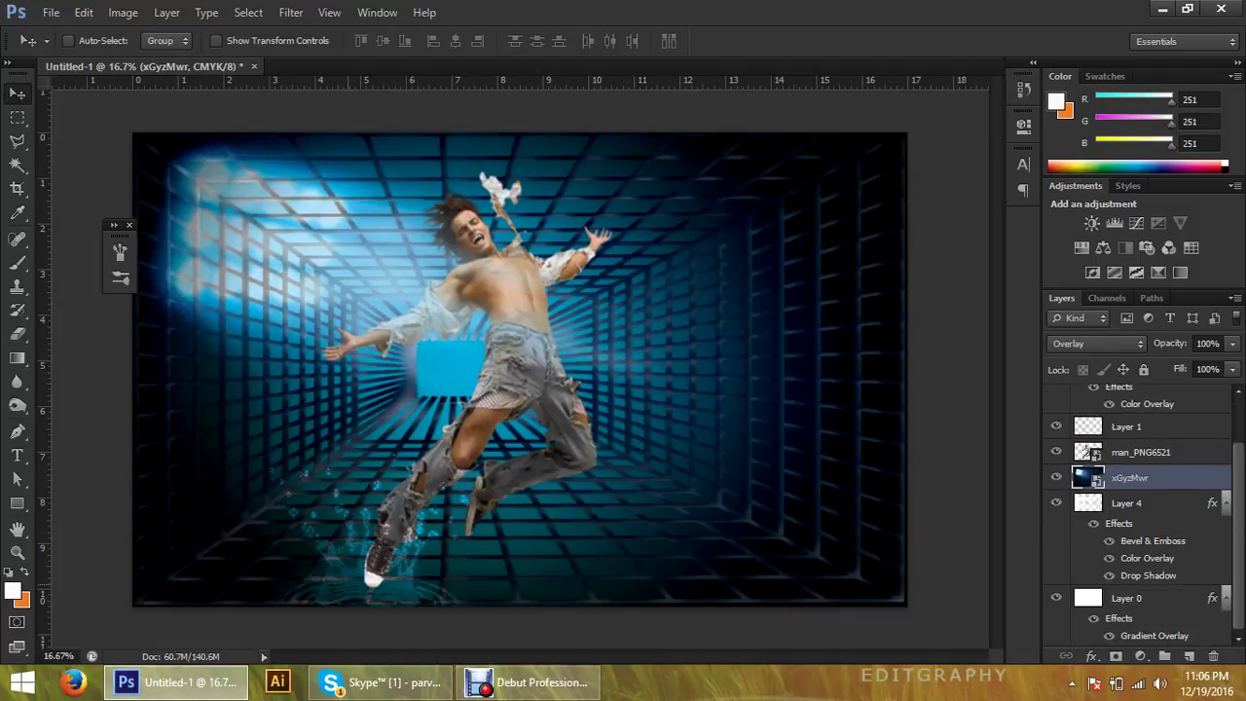
Move Layer 1, the water splash, to the top of the stack and fine-tune its position
{"action": "right_click", "coordinate": [342, 563]}
{"action": "left_click", "coordinate": [374, 575]}
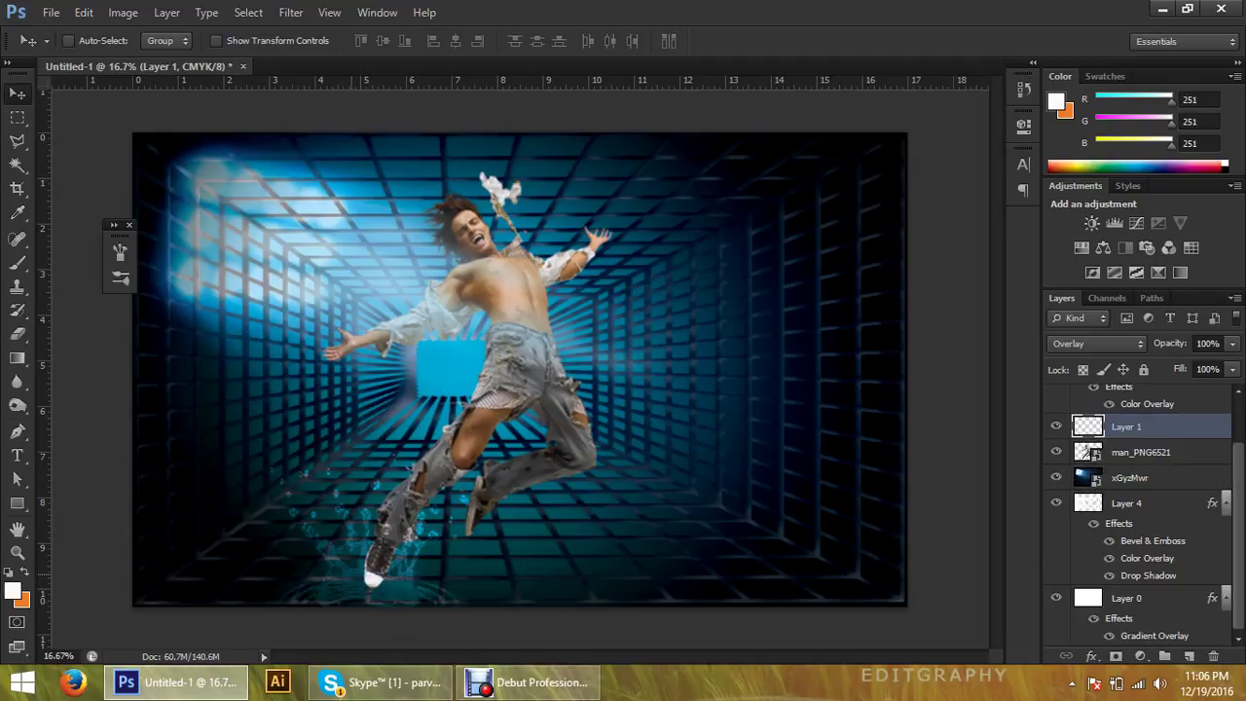
{"action": "mouse_move", "coordinate": [375, 570]}
{"action": "left_mouse_down"}
{"action": "mouse_move", "coordinate": [365, 492]}
{"action": "mouse_move", "coordinate": [351, 491]}
{"action": "mouse_move", "coordinate": [399, 502]}
{"action": "left_mouse_up"}
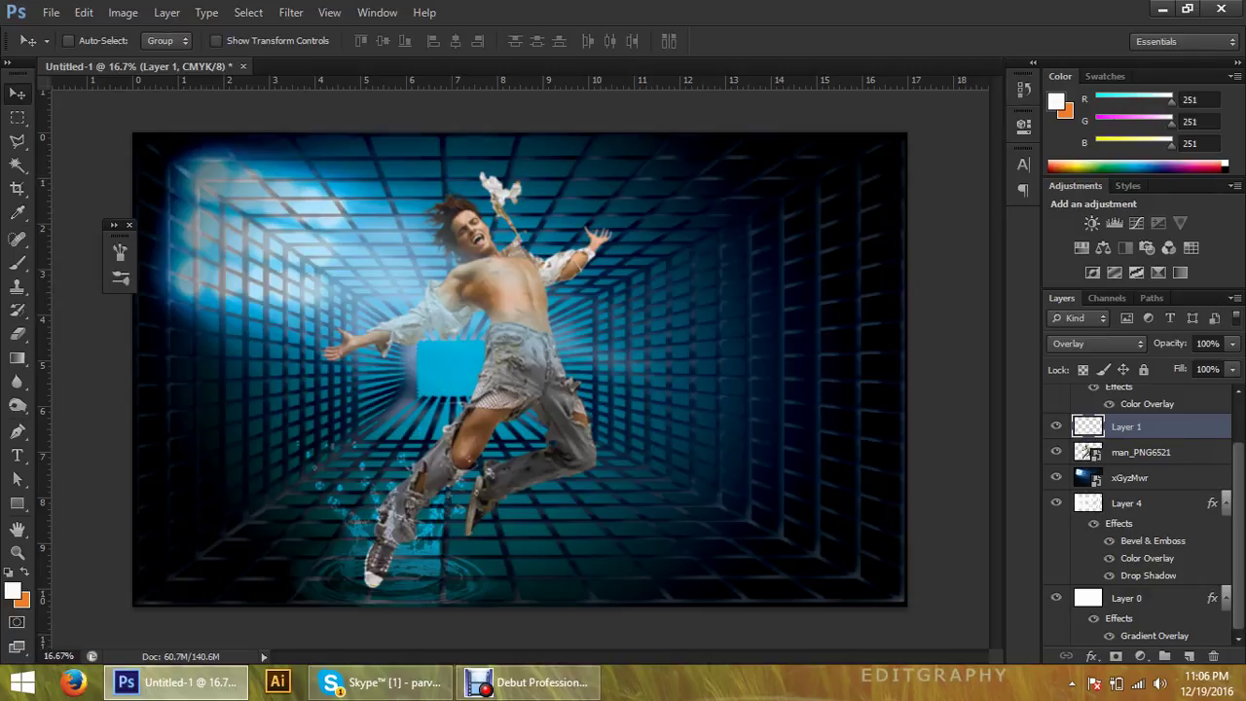
{"action": "left_click_drag", "start_coordinate": [1126, 426], "coordinate": [1126, 403]}
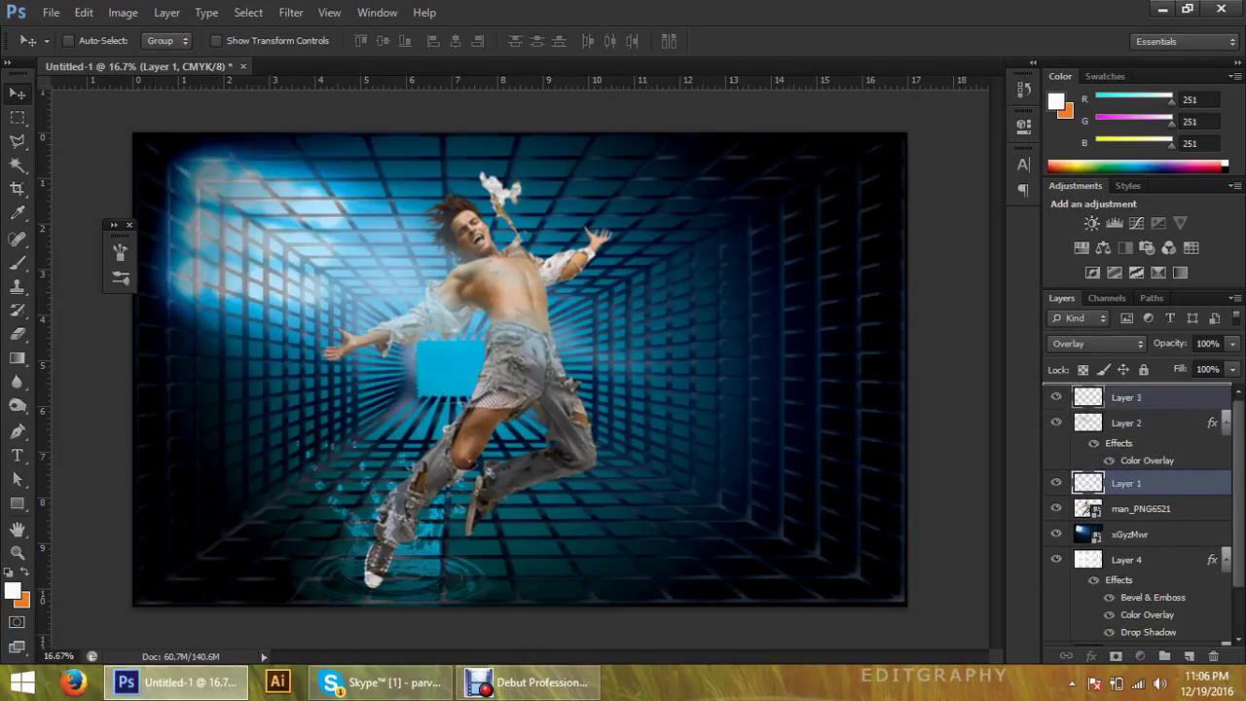
{"action": "left_click_drag", "start_coordinate": [1126, 403], "coordinate": [1127, 397]}
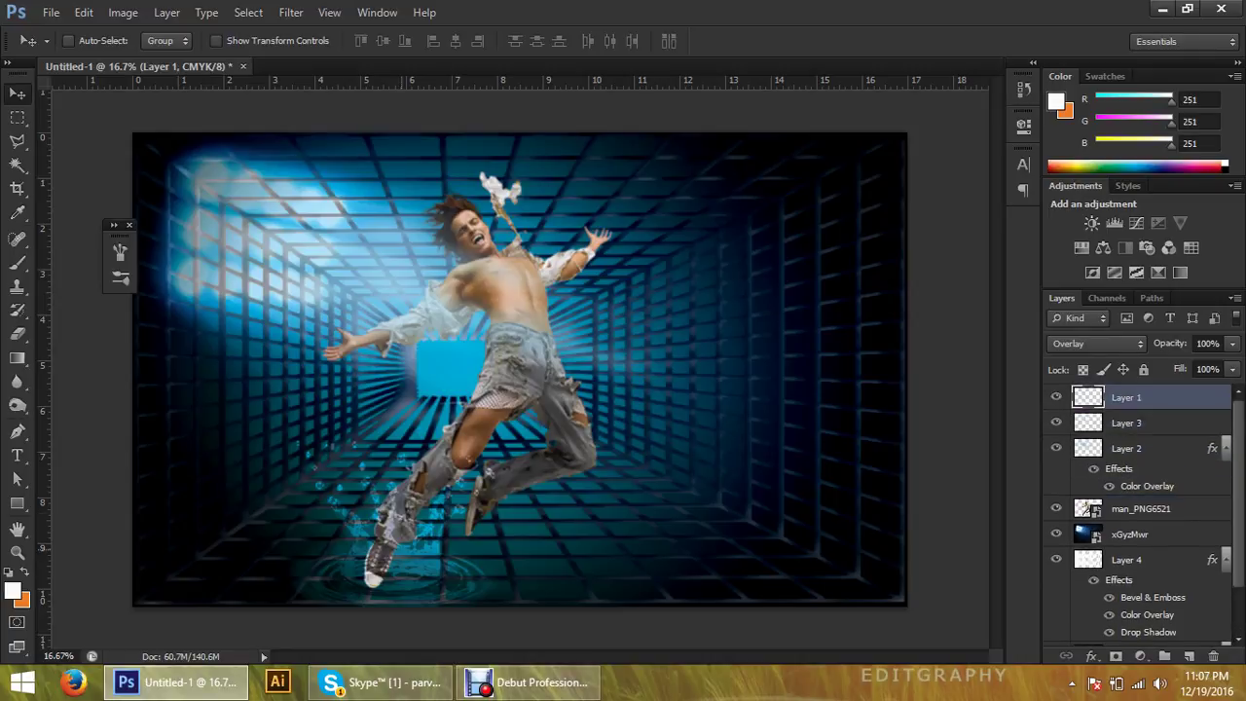
{"action": "mouse_move", "coordinate": [397, 508]}
{"action": "left_mouse_down"}
{"action": "mouse_move", "coordinate": [407, 510]}
{"action": "mouse_move", "coordinate": [388, 531]}
{"action": "left_mouse_up"}
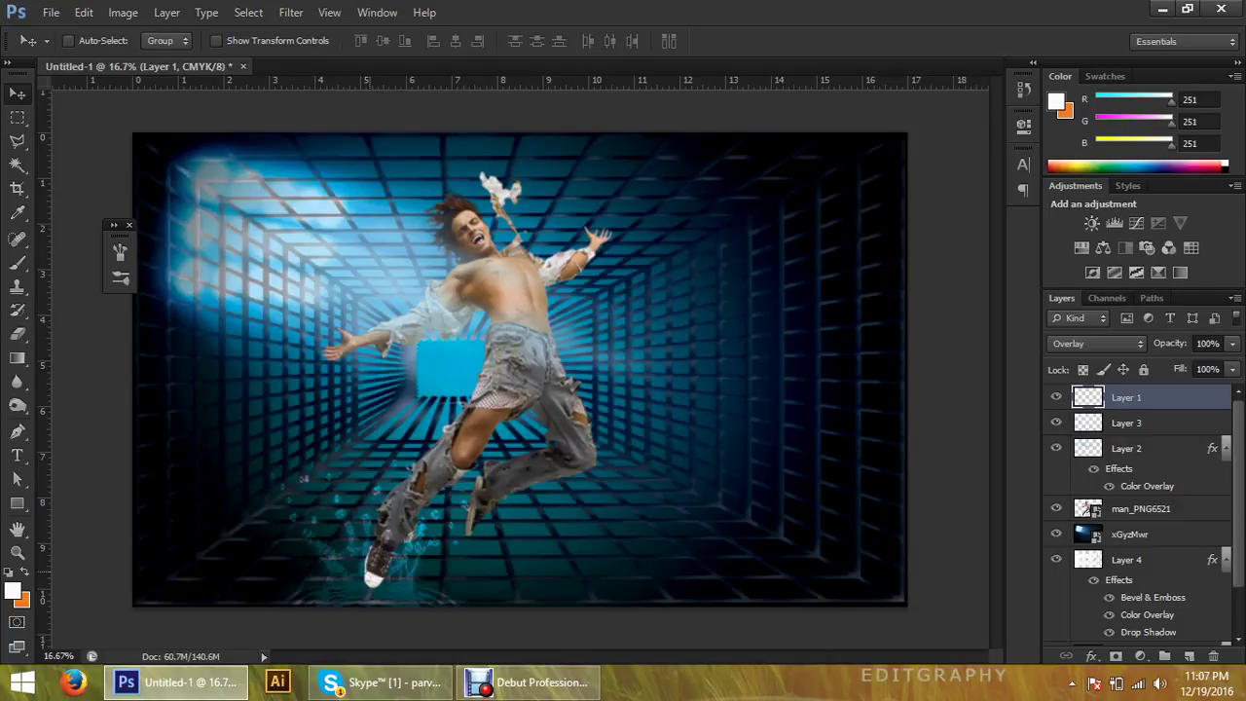
{"action": "left_click_drag", "start_coordinate": [387, 531], "coordinate": [389, 528]}
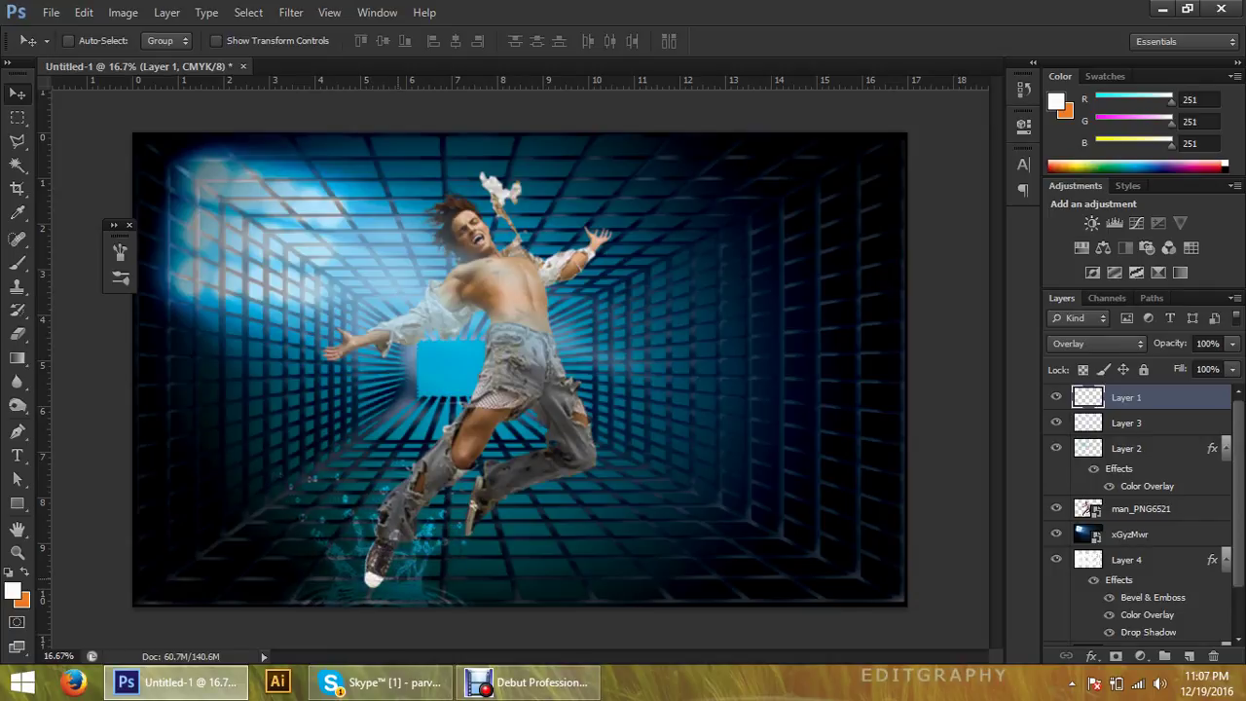
Select xGyzMwr and add a new empty Layer 5 above it
{"action": "right_click", "coordinate": [816, 280]}
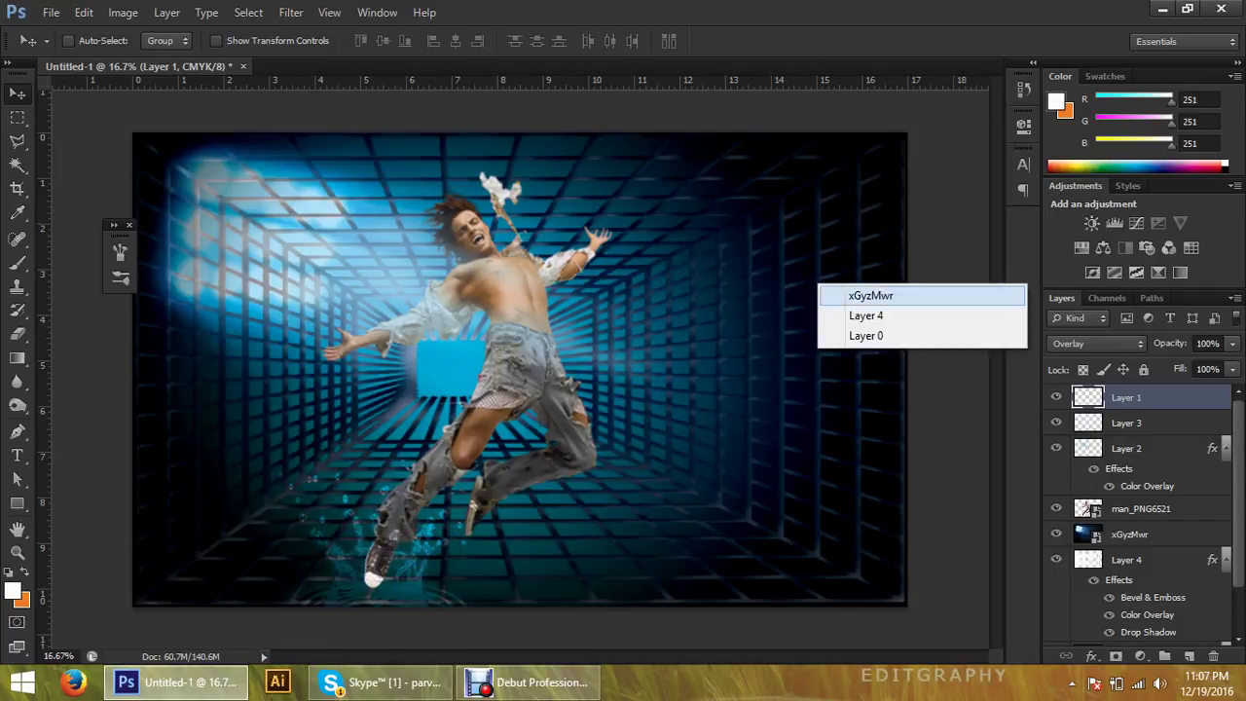
{"action": "left_click", "coordinate": [846, 290]}
{"action": "left_click", "coordinate": [1190, 656]}
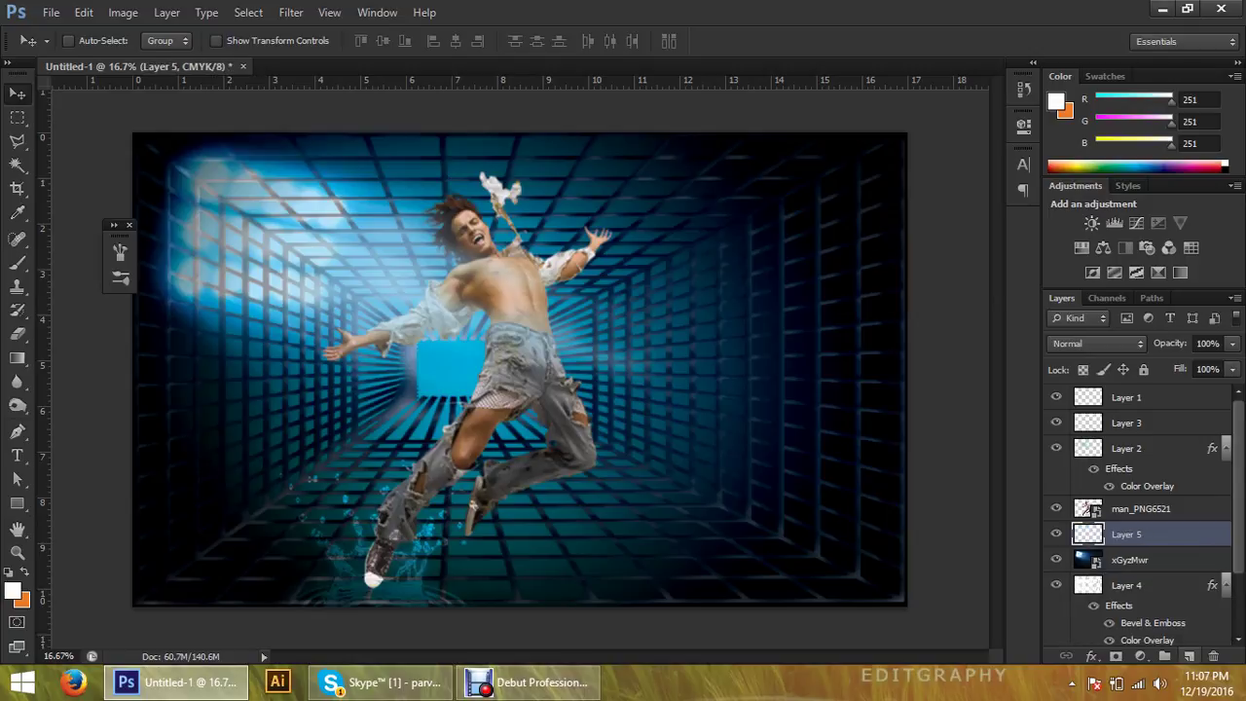
Switch to the Brush tool and choose the 992 px scattered-bubble brush preset
{"action": "key", "text": "b"}
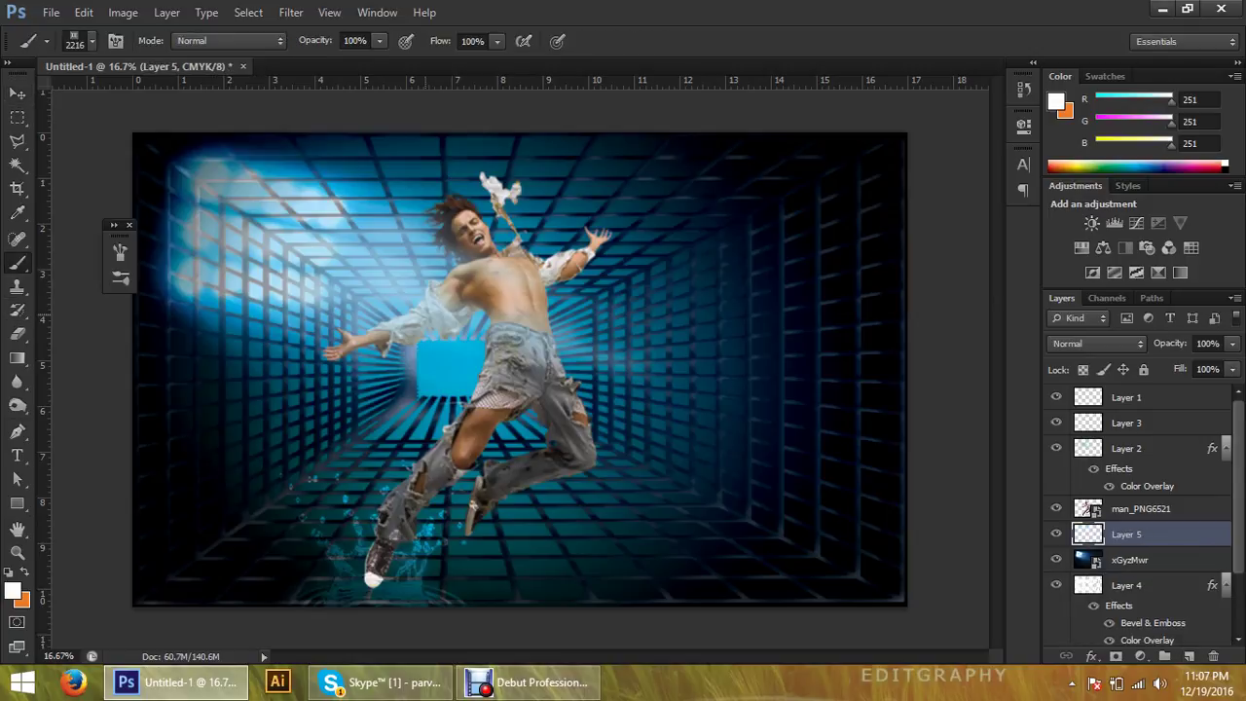
{"action": "right_click", "coordinate": [433, 315]}
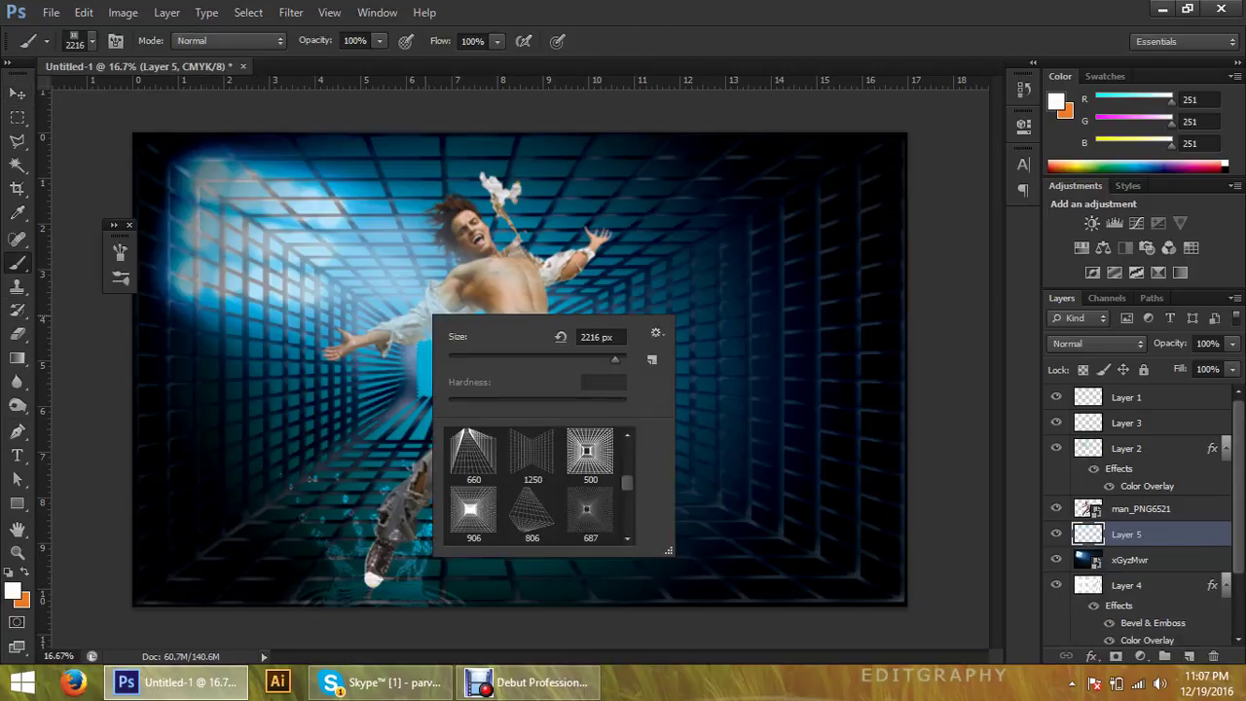
{"action": "scroll", "coordinate": [535, 487], "scroll_direction": "down", "scroll_amount": 2}
{"action": "scroll", "coordinate": [535, 487], "scroll_direction": "down", "scroll_amount": 2}
{"action": "scroll", "coordinate": [536, 487], "scroll_direction": "down", "scroll_amount": 2}
{"action": "scroll", "coordinate": [535, 487], "scroll_direction": "down", "scroll_amount": 2}
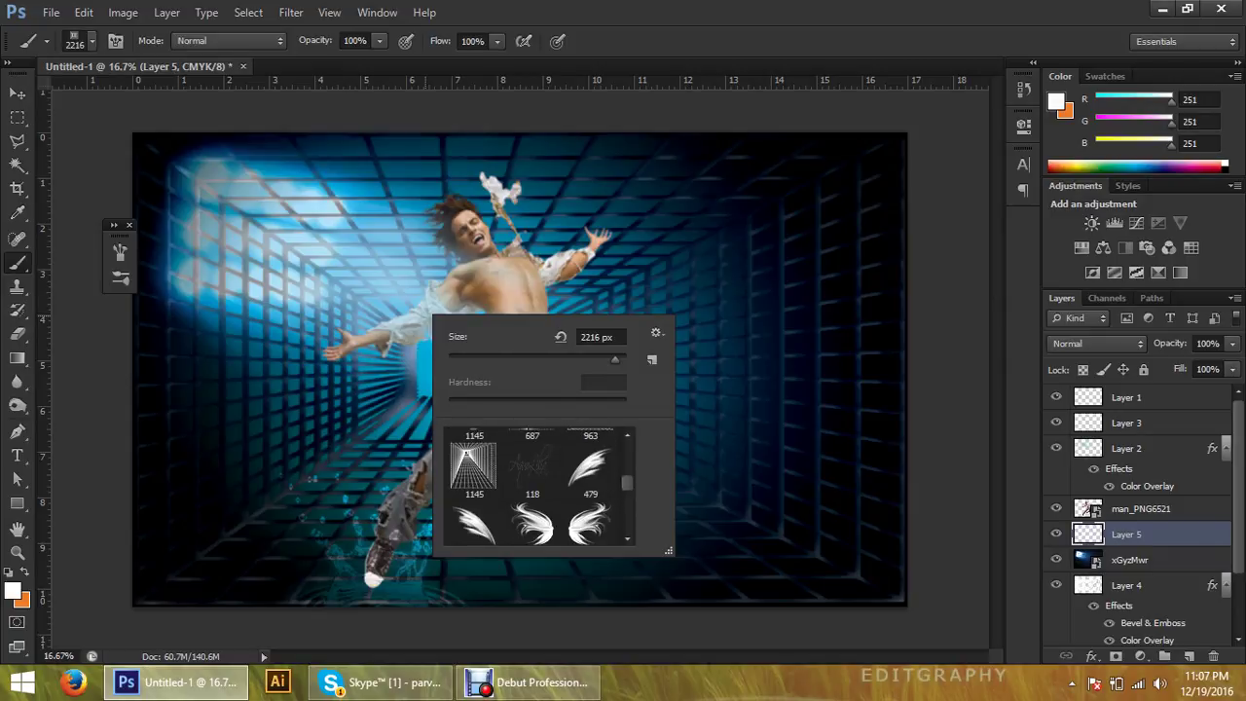
{"action": "scroll", "coordinate": [535, 486], "scroll_direction": "down", "scroll_amount": 1}
{"action": "scroll", "coordinate": [536, 487], "scroll_direction": "down", "scroll_amount": 1}
{"action": "scroll", "coordinate": [535, 487], "scroll_direction": "down", "scroll_amount": 1}
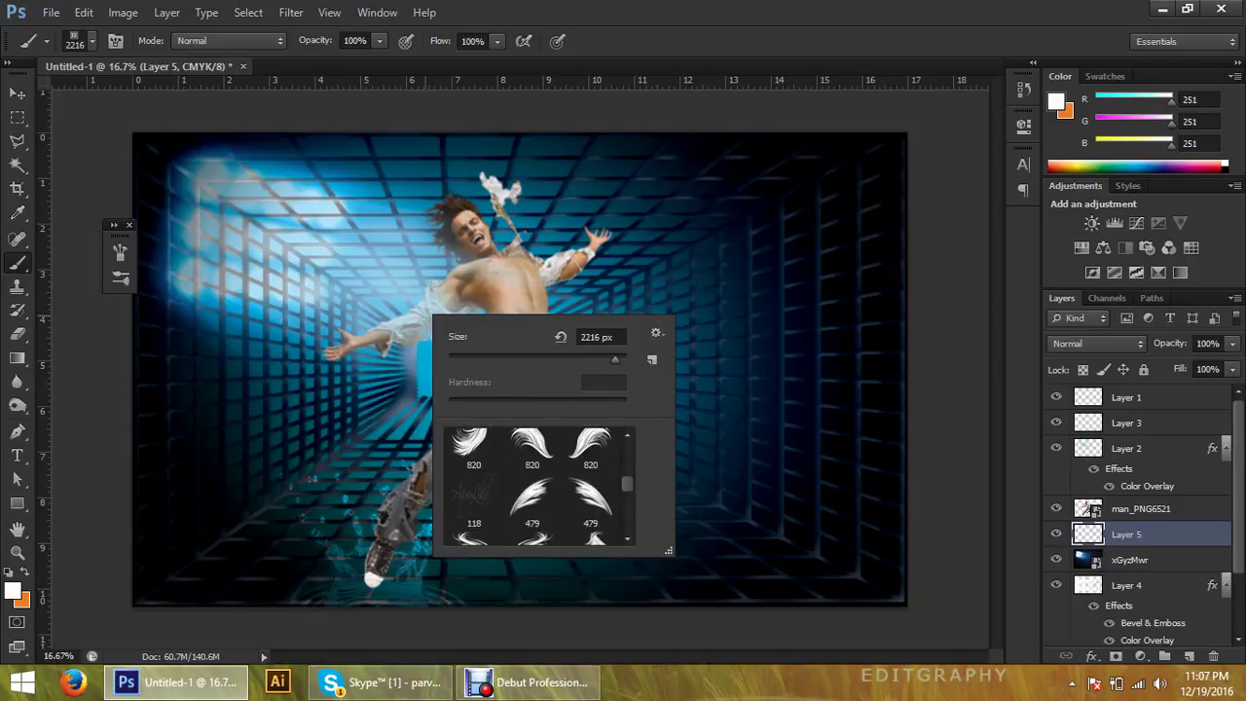
{"action": "scroll", "coordinate": [535, 487], "scroll_direction": "down", "scroll_amount": 1}
{"action": "scroll", "coordinate": [535, 487], "scroll_direction": "down", "scroll_amount": 1}
{"action": "scroll", "coordinate": [536, 487], "scroll_direction": "down", "scroll_amount": 1}
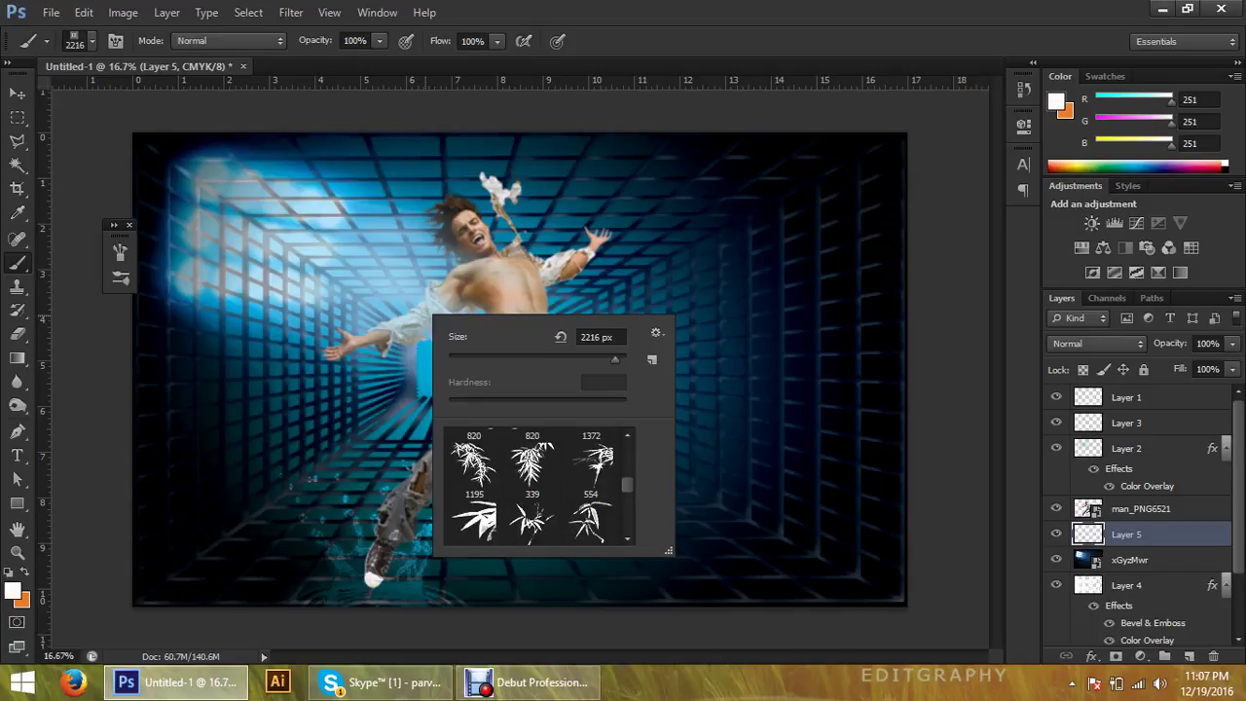
{"action": "scroll", "coordinate": [533, 474], "scroll_direction": "down", "scroll_amount": 1}
{"action": "scroll", "coordinate": [533, 474], "scroll_direction": "down", "scroll_amount": 1}
{"action": "scroll", "coordinate": [533, 474], "scroll_direction": "down", "scroll_amount": 1}
{"action": "scroll", "coordinate": [533, 474], "scroll_direction": "down", "scroll_amount": 1}
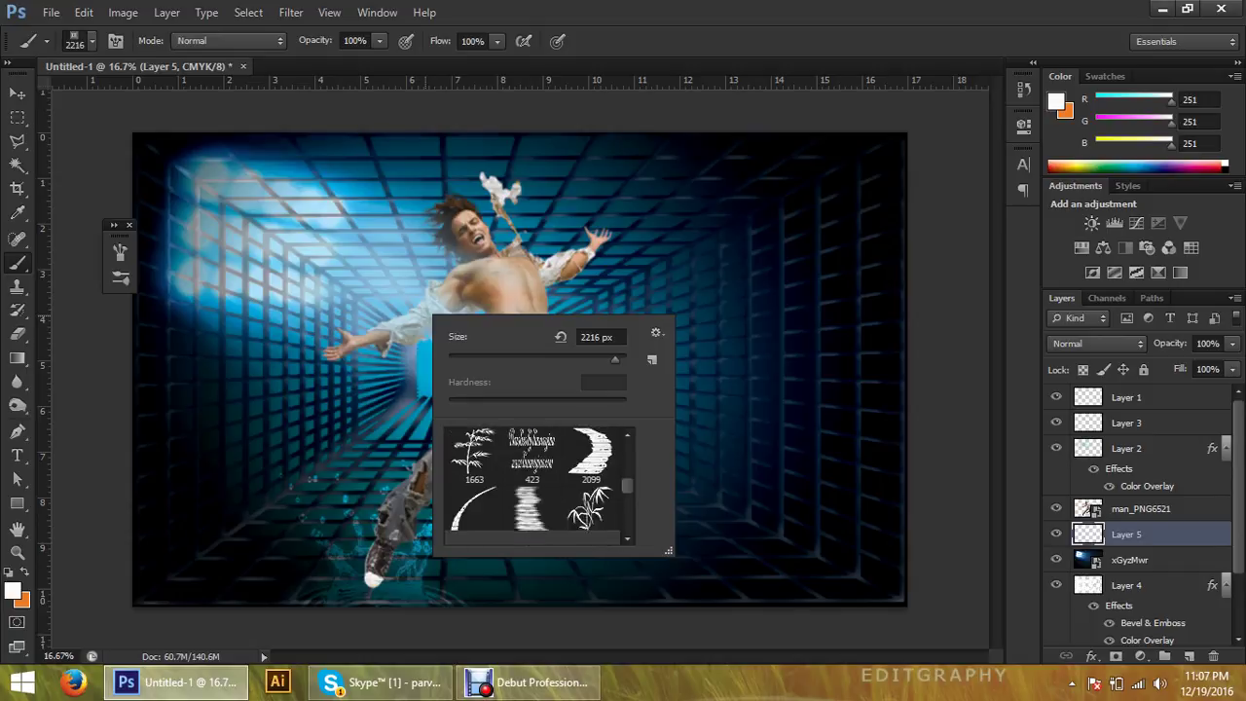
{"action": "scroll", "coordinate": [533, 474], "scroll_direction": "down", "scroll_amount": 1}
{"action": "scroll", "coordinate": [533, 474], "scroll_direction": "down", "scroll_amount": 1}
{"action": "scroll", "coordinate": [533, 474], "scroll_direction": "down", "scroll_amount": 1}
{"action": "scroll", "coordinate": [533, 474], "scroll_direction": "down", "scroll_amount": 1}
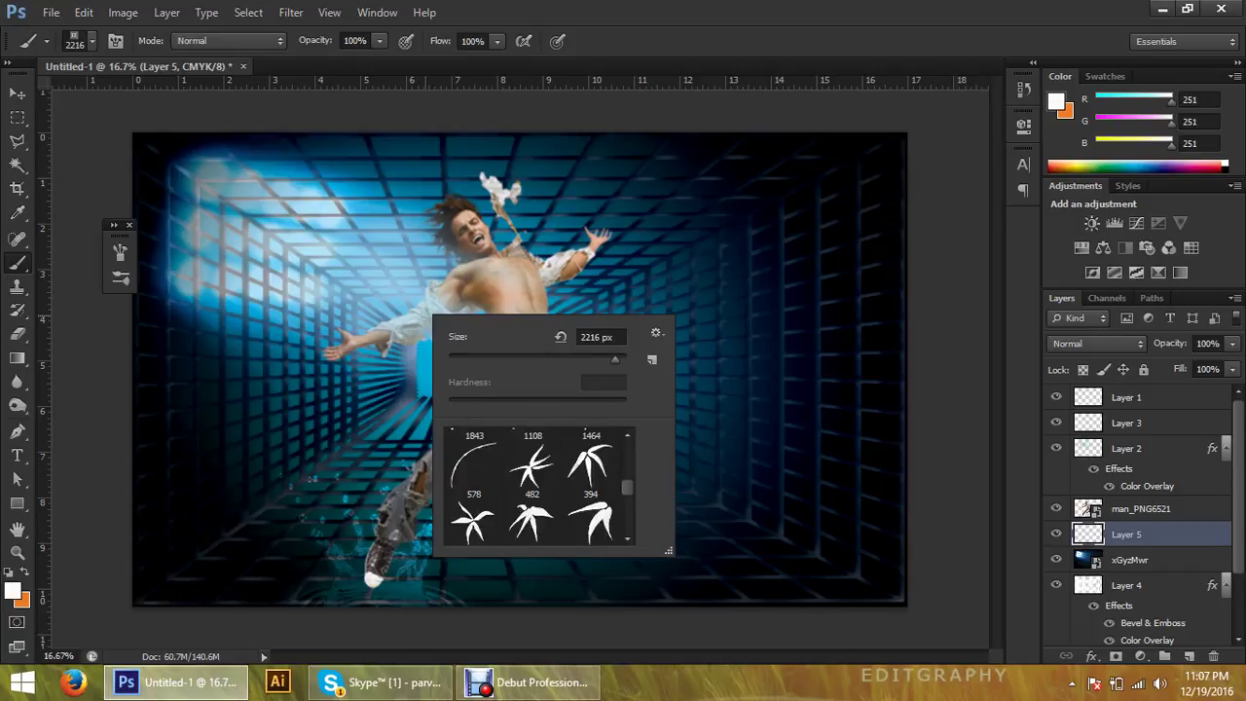
{"action": "scroll", "coordinate": [536, 487], "scroll_direction": "up", "scroll_amount": 1}
{"action": "scroll", "coordinate": [535, 487], "scroll_direction": "up", "scroll_amount": 1}
{"action": "scroll", "coordinate": [536, 487], "scroll_direction": "up", "scroll_amount": 1}
{"action": "scroll", "coordinate": [536, 486], "scroll_direction": "up", "scroll_amount": 1}
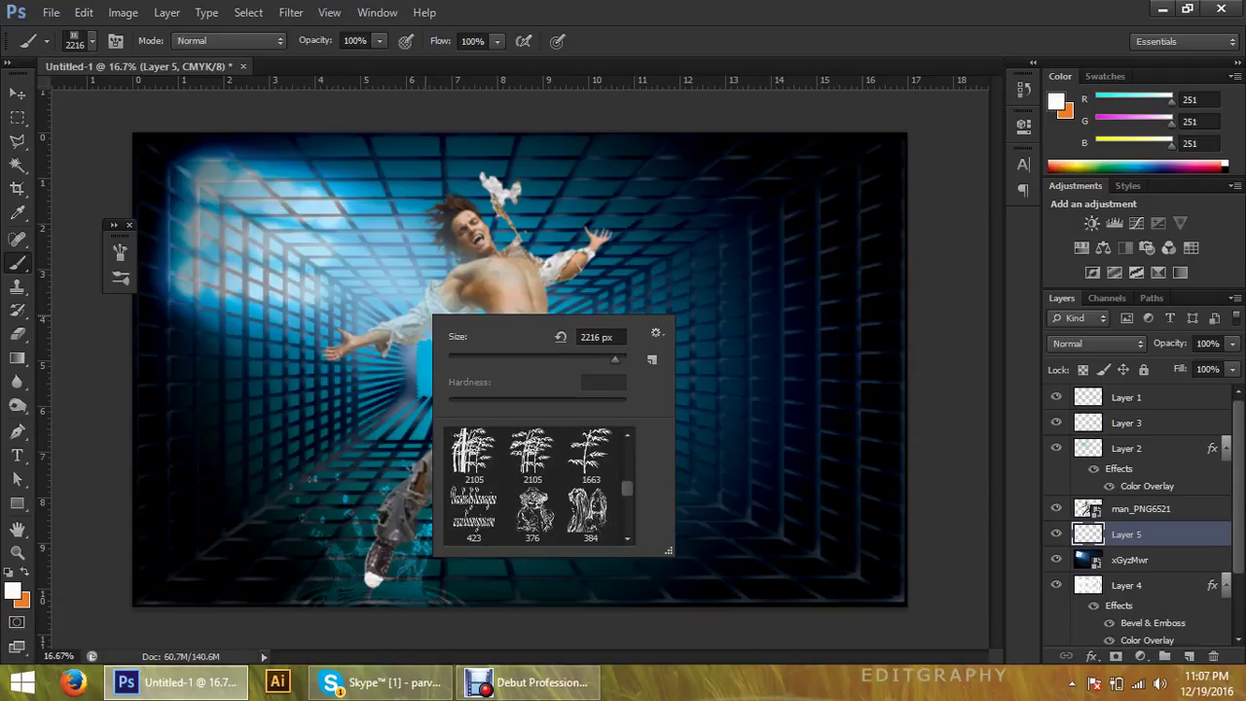
{"action": "scroll", "coordinate": [536, 482], "scroll_direction": "down", "scroll_amount": 1}
{"action": "scroll", "coordinate": [536, 482], "scroll_direction": "down", "scroll_amount": 1}
{"action": "scroll", "coordinate": [536, 482], "scroll_direction": "down", "scroll_amount": 1}
{"action": "scroll", "coordinate": [536, 482], "scroll_direction": "down", "scroll_amount": 1}
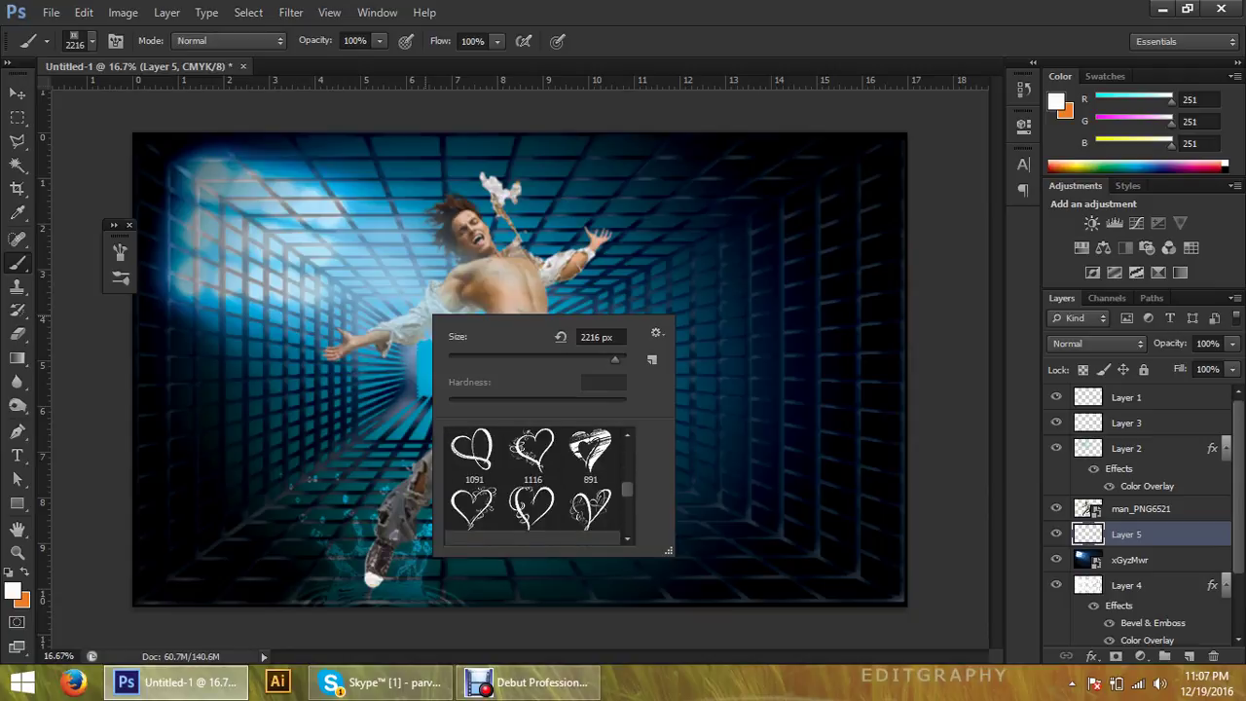
{"action": "scroll", "coordinate": [533, 484], "scroll_direction": "down", "scroll_amount": 1}
{"action": "scroll", "coordinate": [534, 484], "scroll_direction": "down", "scroll_amount": 1}
{"action": "scroll", "coordinate": [533, 483], "scroll_direction": "down", "scroll_amount": 1}
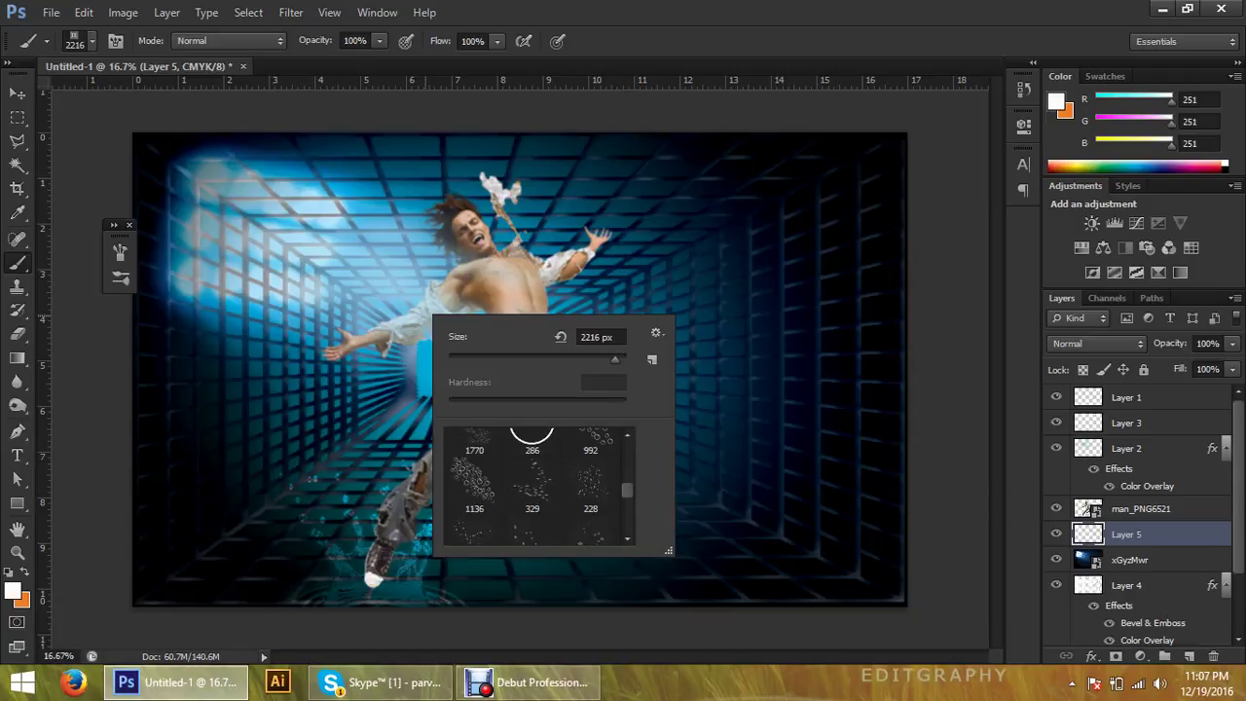
{"action": "scroll", "coordinate": [533, 484], "scroll_direction": "up", "scroll_amount": 1}
{"action": "scroll", "coordinate": [533, 483], "scroll_direction": "up", "scroll_amount": 1}
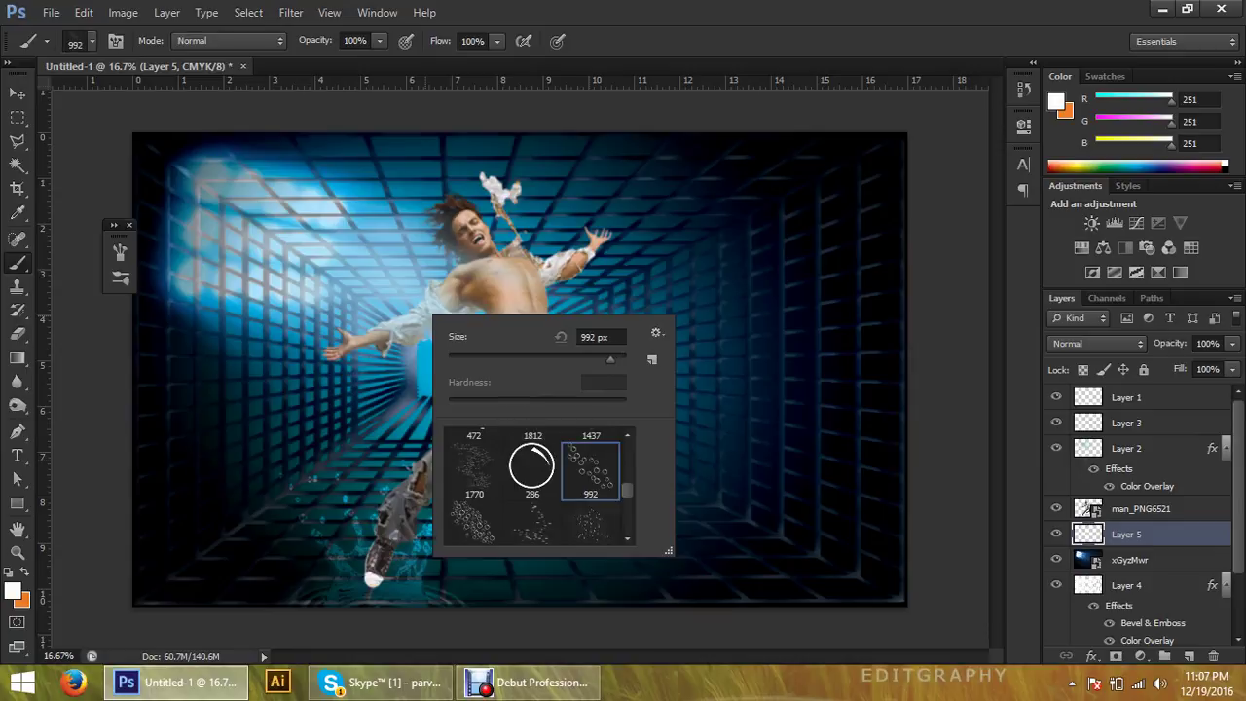
{"action": "double_click", "coordinate": [590, 472]}
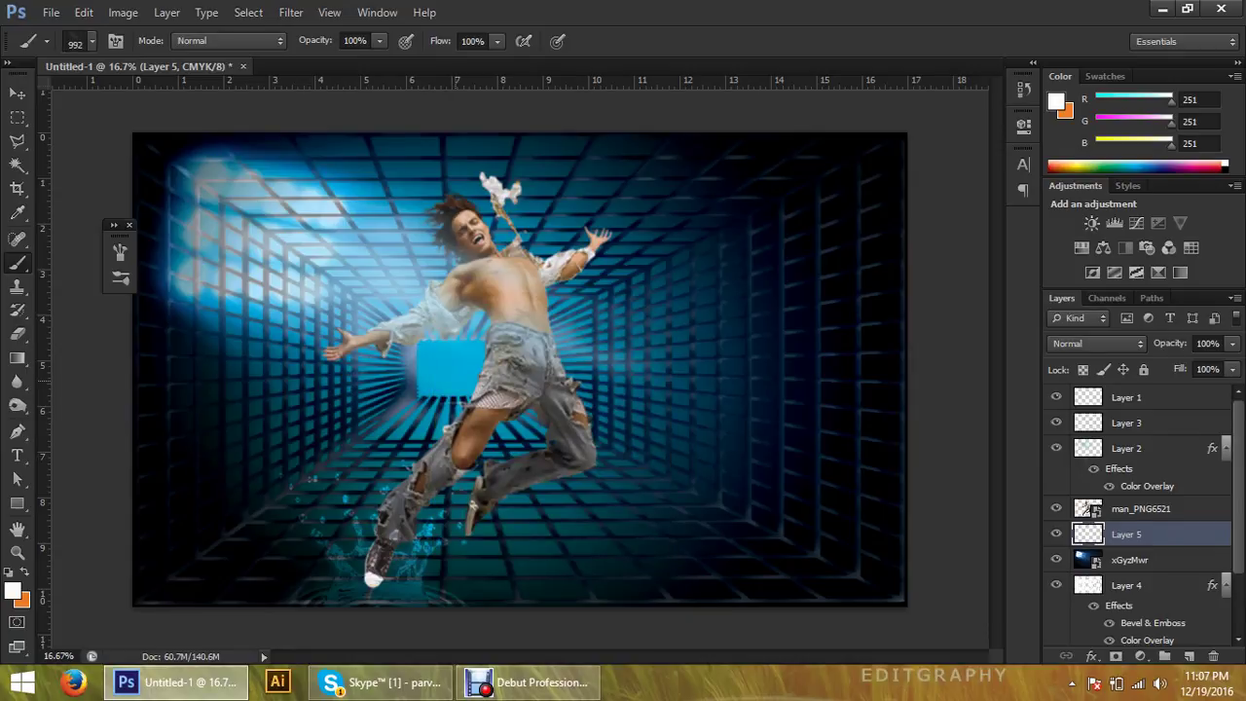
Paint bubble trails over the man's legs, waist, torso and left side
{"action": "left_click_drag", "start_coordinate": [409, 355], "coordinate": [516, 443]}
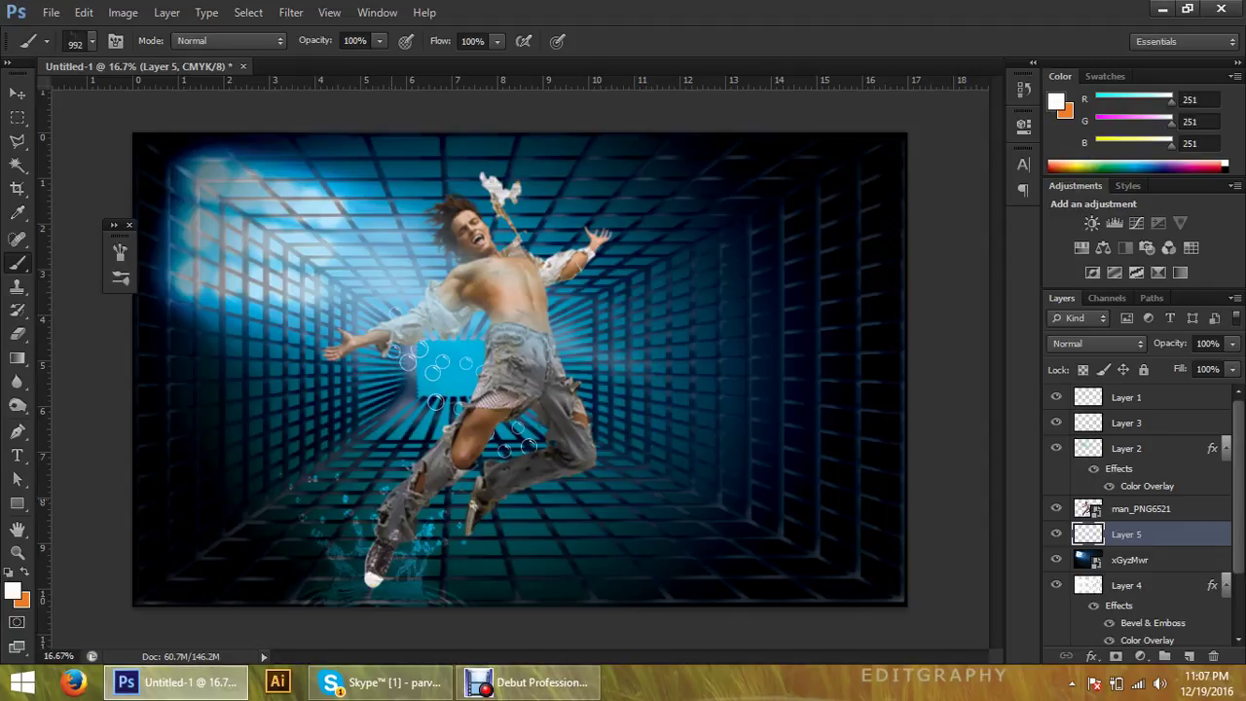
{"action": "left_click_drag", "start_coordinate": [355, 385], "coordinate": [409, 428]}
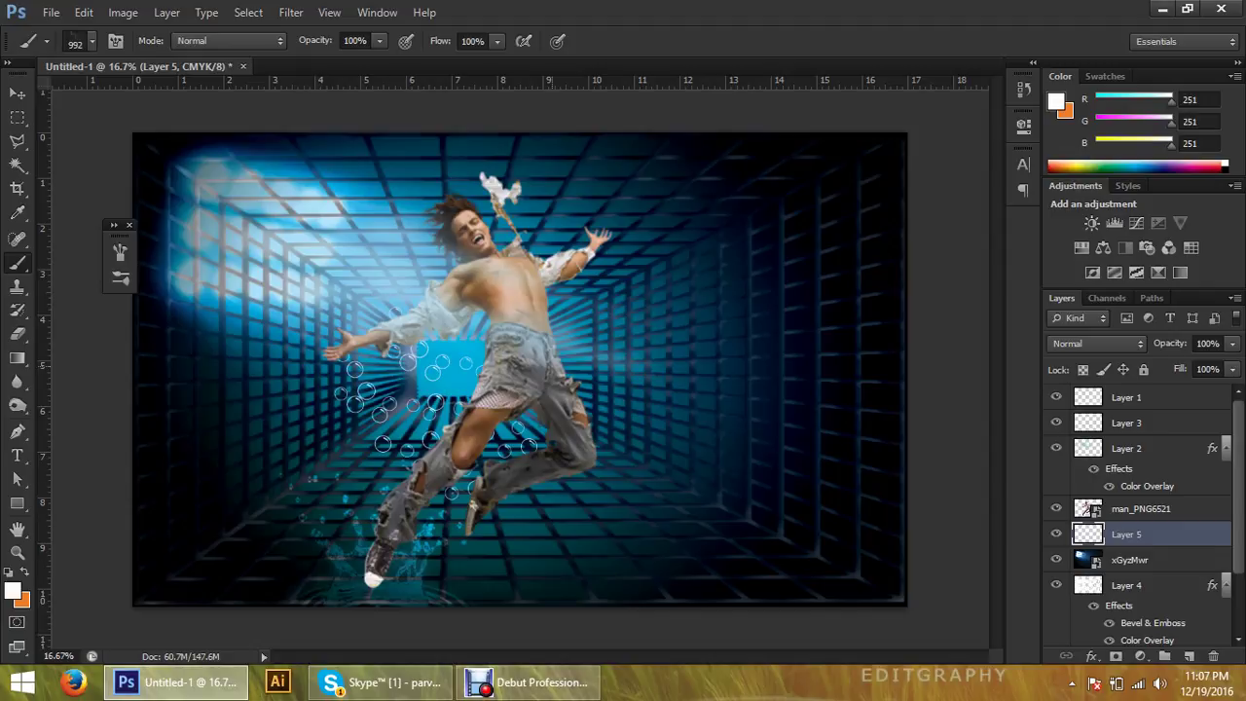
{"action": "left_click_drag", "start_coordinate": [574, 343], "coordinate": [591, 390]}
{"action": "mouse_move", "coordinate": [368, 229]}
{"action": "left_mouse_down"}
{"action": "mouse_move", "coordinate": [322, 292]}
{"action": "mouse_move", "coordinate": [375, 316]}
{"action": "left_mouse_up"}
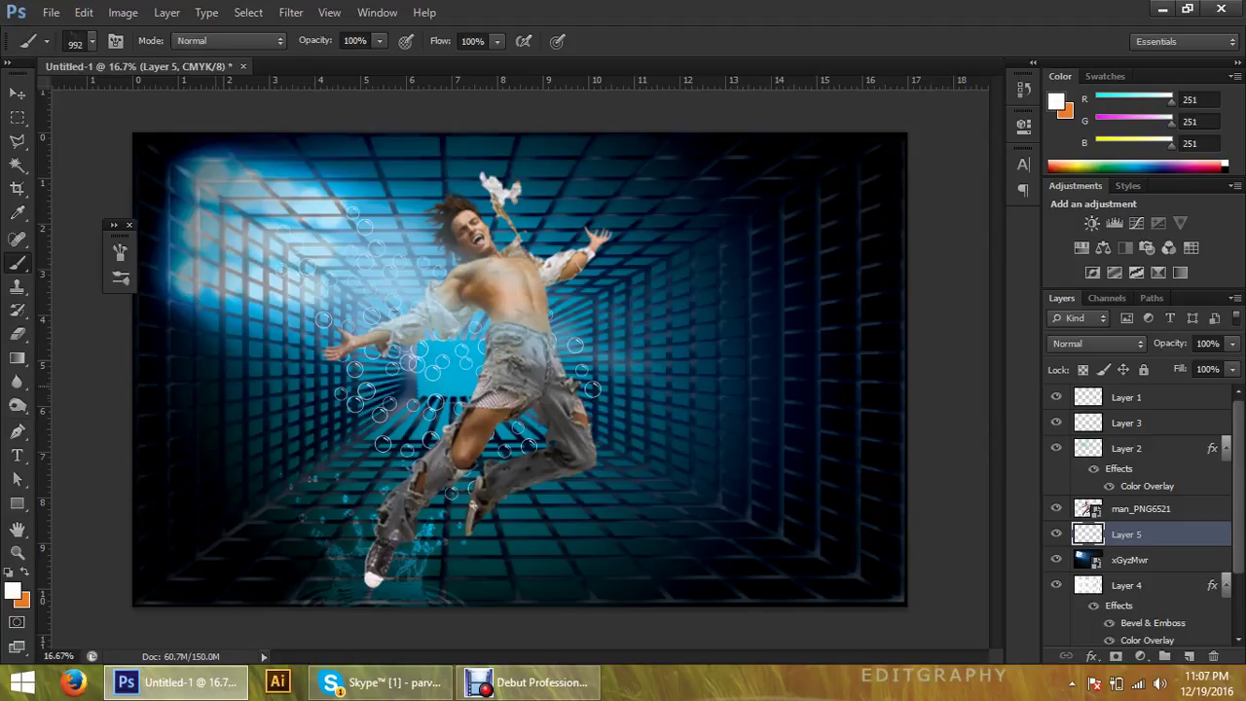
{"action": "left_click_drag", "start_coordinate": [253, 331], "coordinate": [351, 419]}
{"action": "left_click_drag", "start_coordinate": [214, 389], "coordinate": [331, 496]}
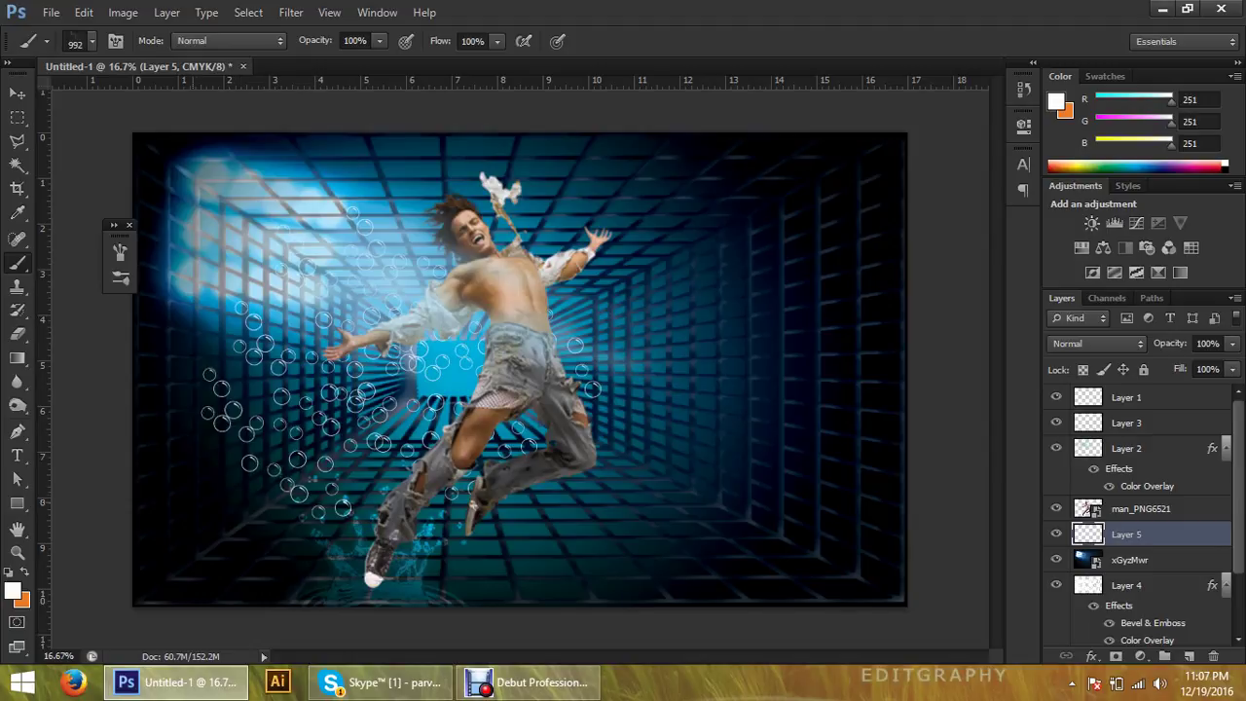
{"action": "left_click_drag", "start_coordinate": [302, 404], "coordinate": [419, 511]}
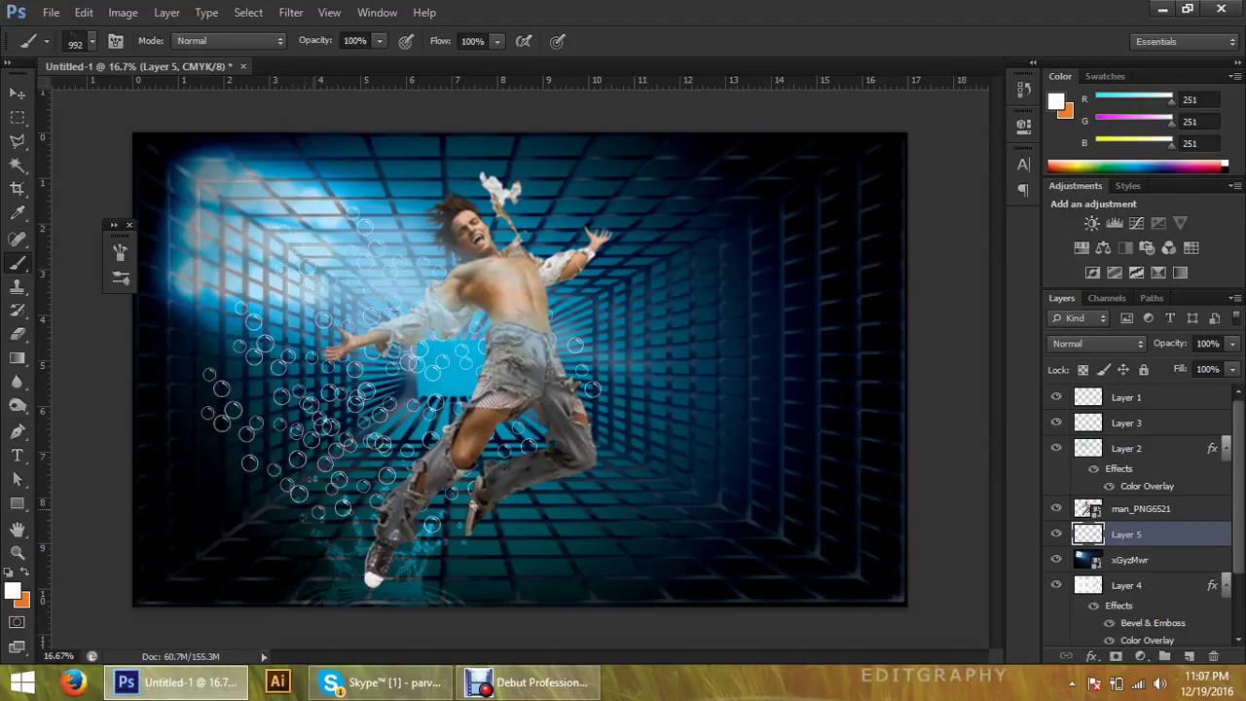
{"action": "left_click_drag", "start_coordinate": [273, 492], "coordinate": [389, 584]}
{"action": "left_click_drag", "start_coordinate": [338, 504], "coordinate": [434, 584]}
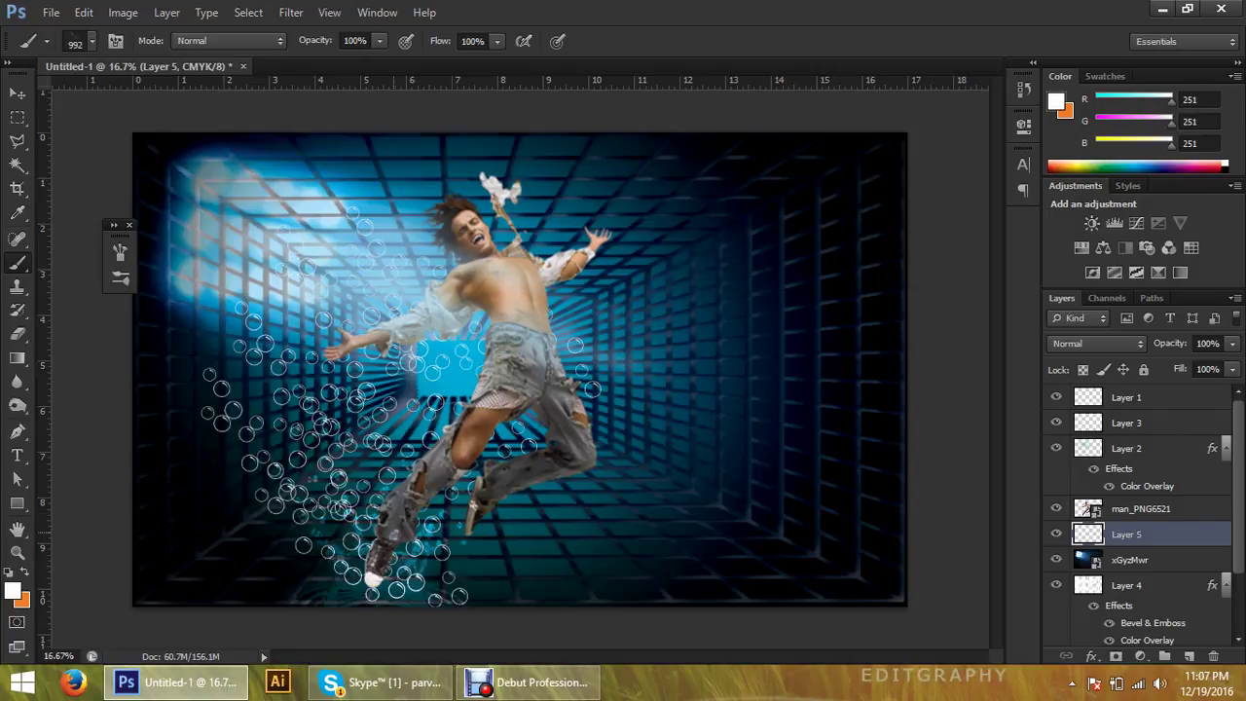
{"action": "left_click_drag", "start_coordinate": [374, 466], "coordinate": [482, 550]}
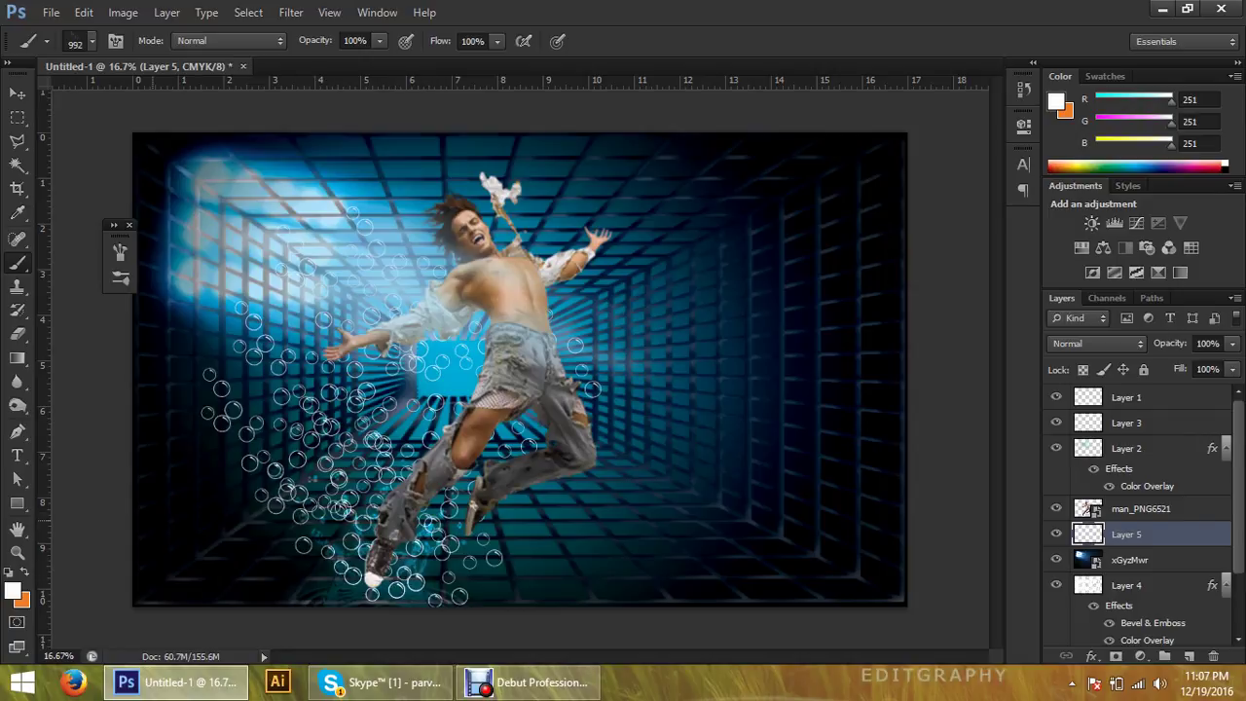
Stamp bubble clusters around the man's head, arm, beneath his legs and lower-left edge
{"action": "left_click", "coordinate": [425, 370]}
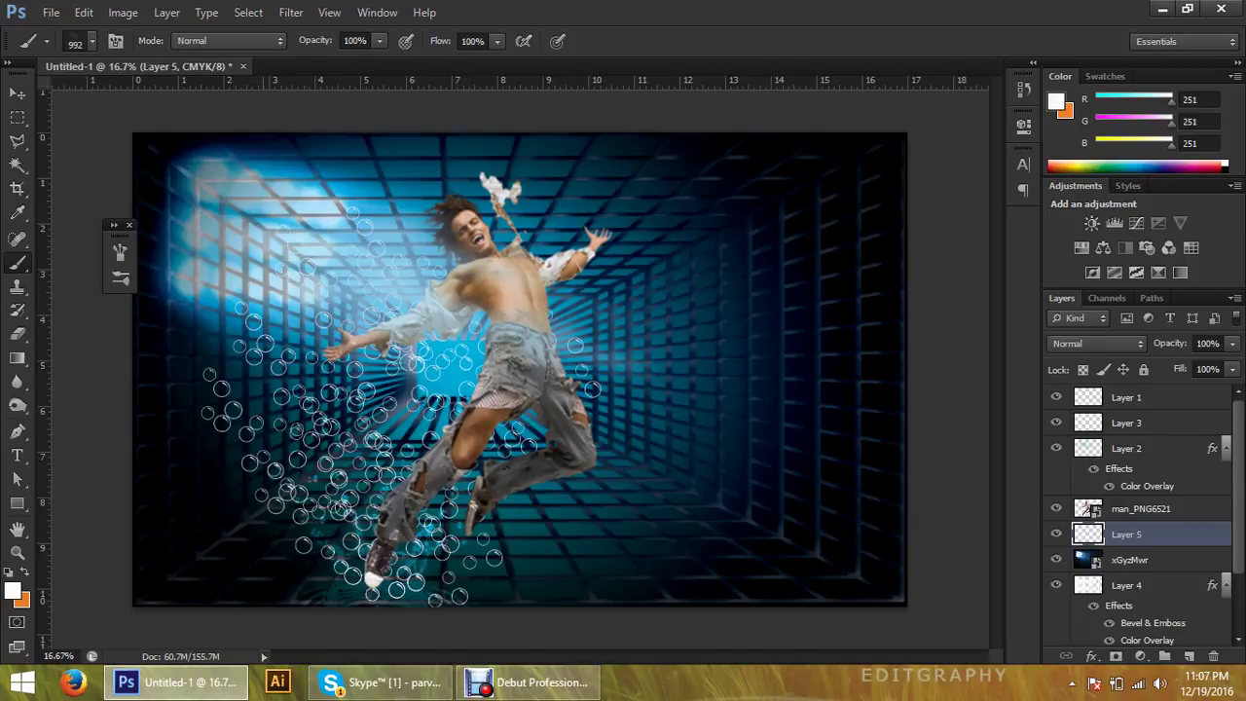
{"action": "left_click_drag", "start_coordinate": [452, 175], "coordinate": [575, 292]}
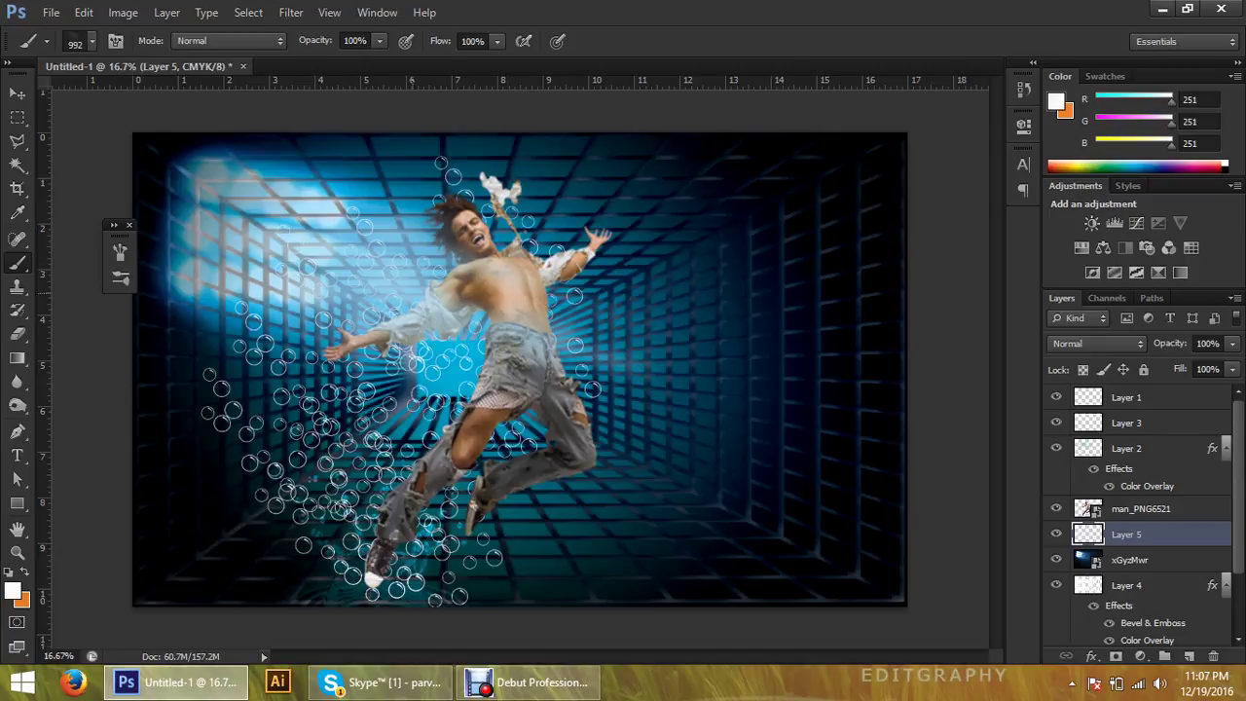
{"action": "left_click", "coordinate": [397, 185]}
{"action": "left_click", "coordinate": [353, 189]}
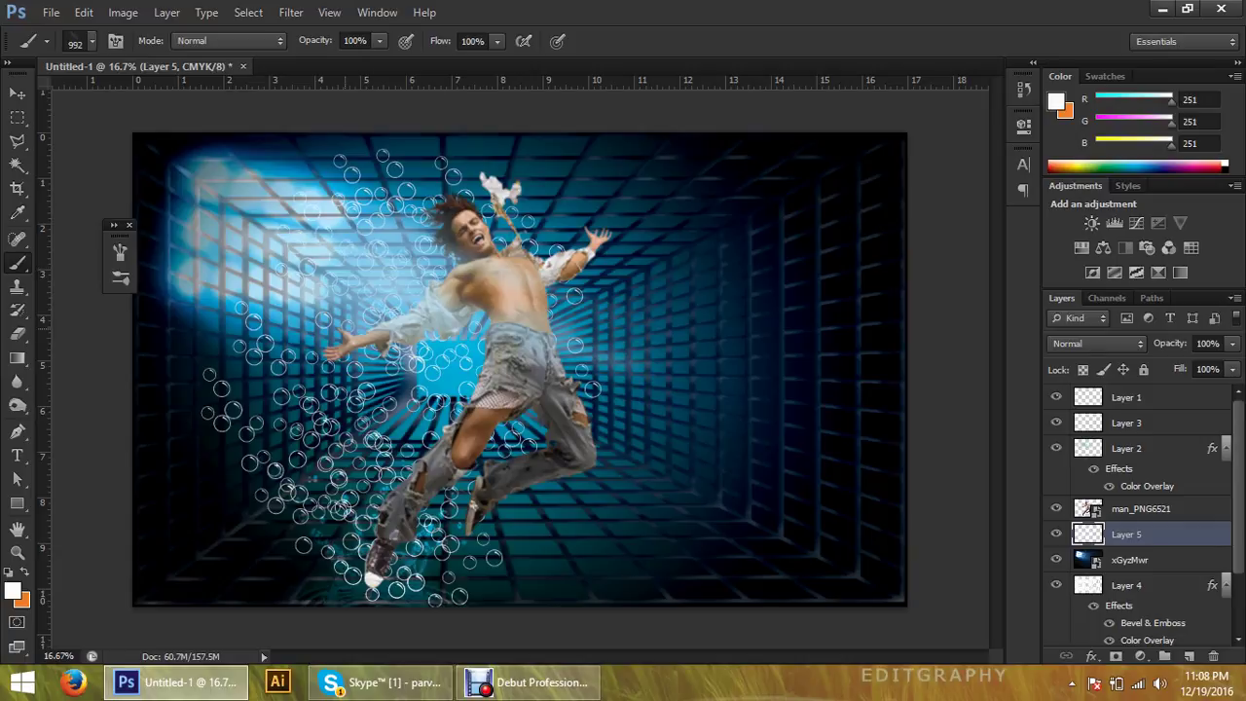
{"action": "left_click", "coordinate": [378, 373]}
{"action": "left_click", "coordinate": [418, 370]}
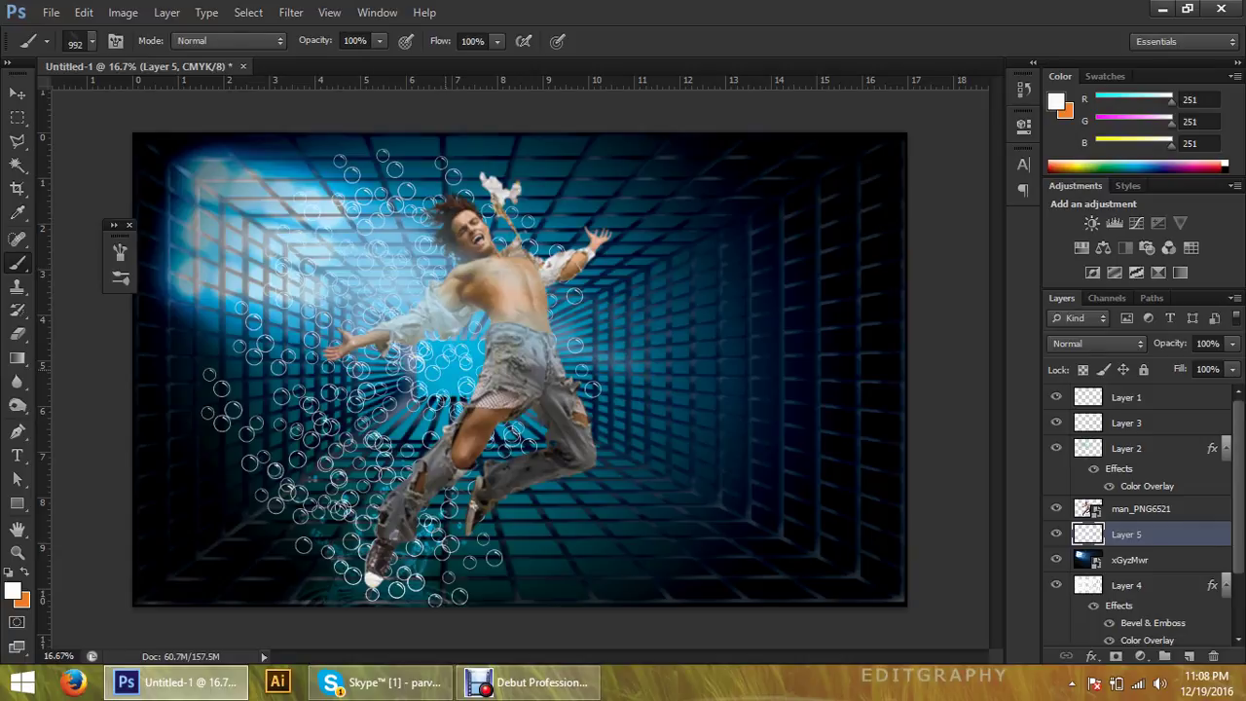
{"action": "left_click", "coordinate": [541, 548]}
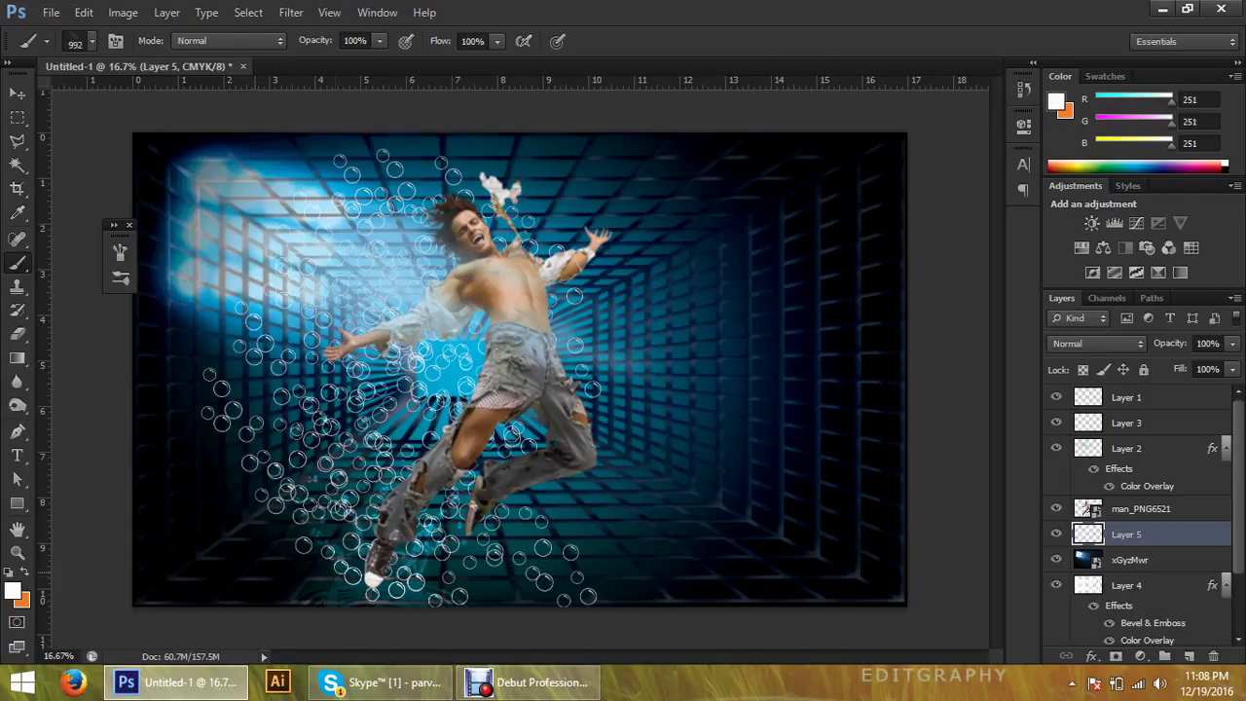
{"action": "left_click", "coordinate": [560, 534]}
{"action": "left_click", "coordinate": [433, 535]}
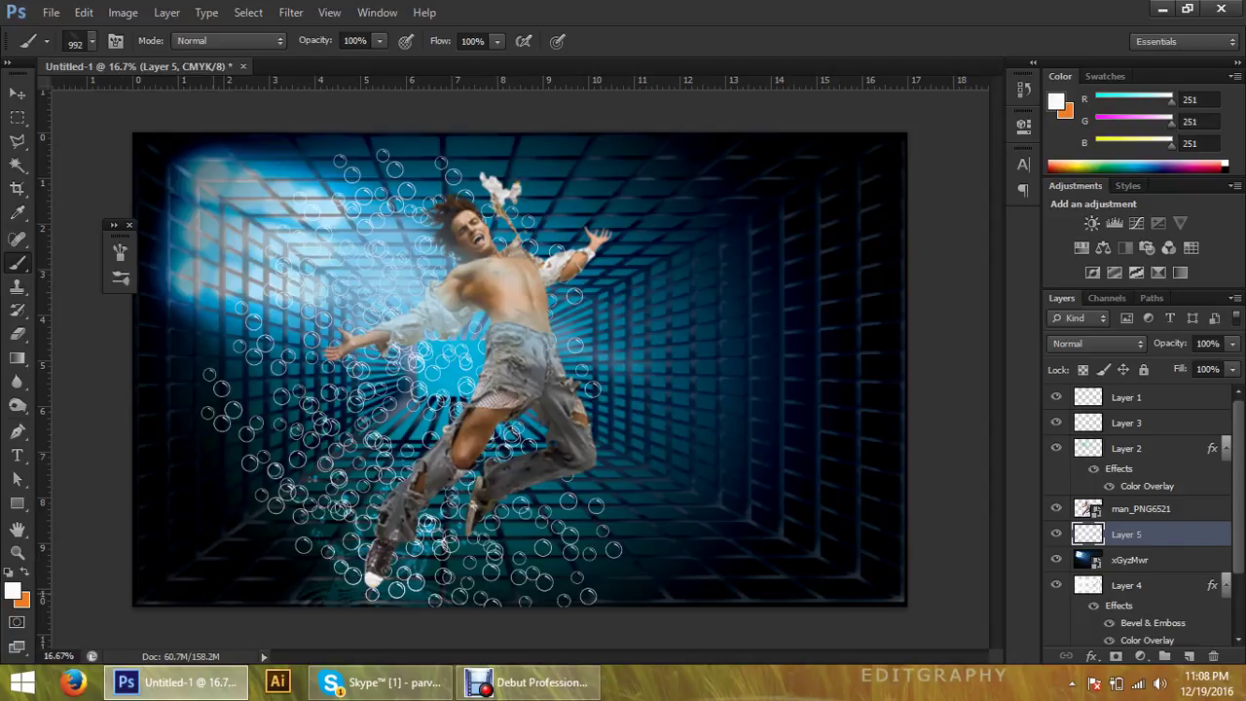
{"action": "left_click", "coordinate": [253, 526]}
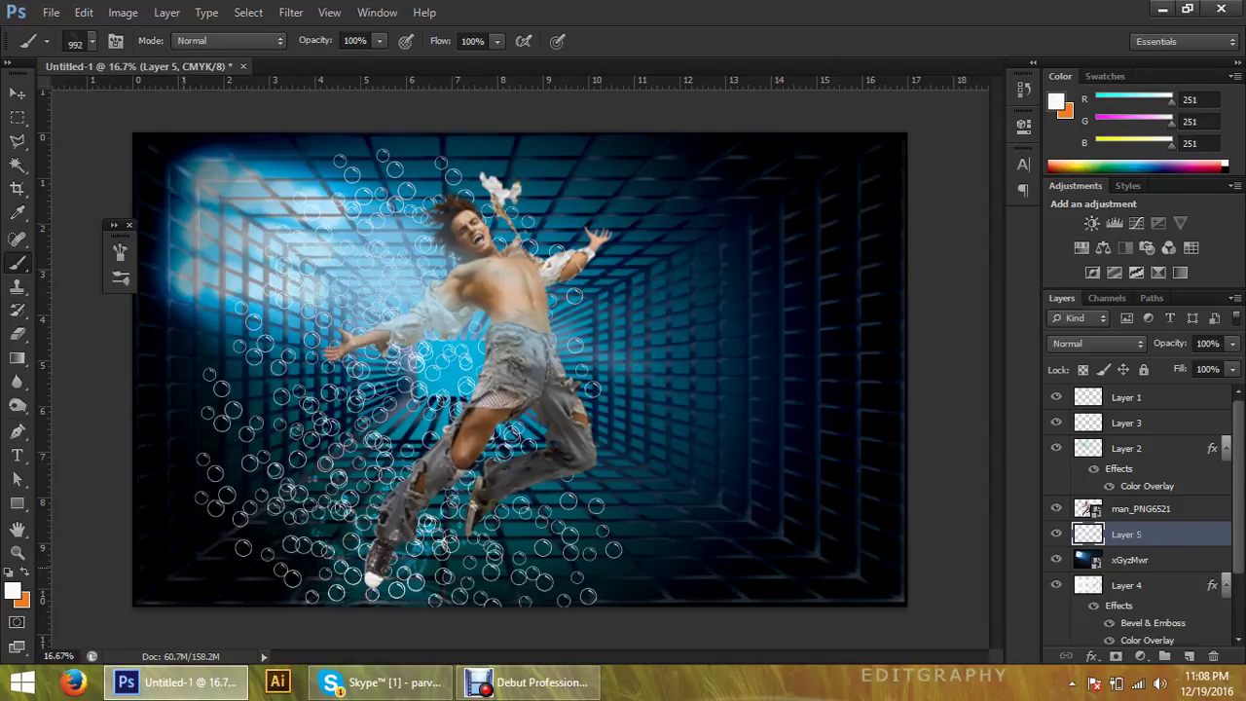
{"action": "left_click", "coordinate": [199, 540]}
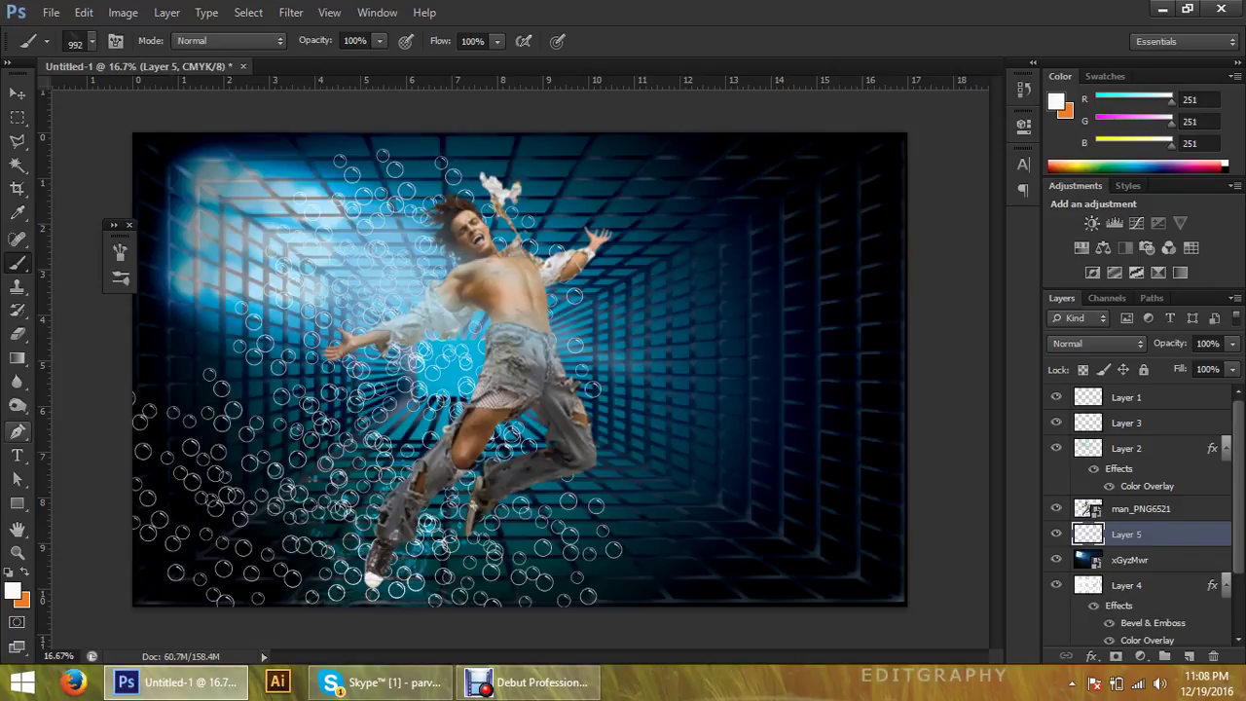
Stamp bubbles across the left side, upper centre, right of the man and lower-right corner
{"action": "left_click", "coordinate": [185, 389]}
{"action": "left_click", "coordinate": [195, 282]}
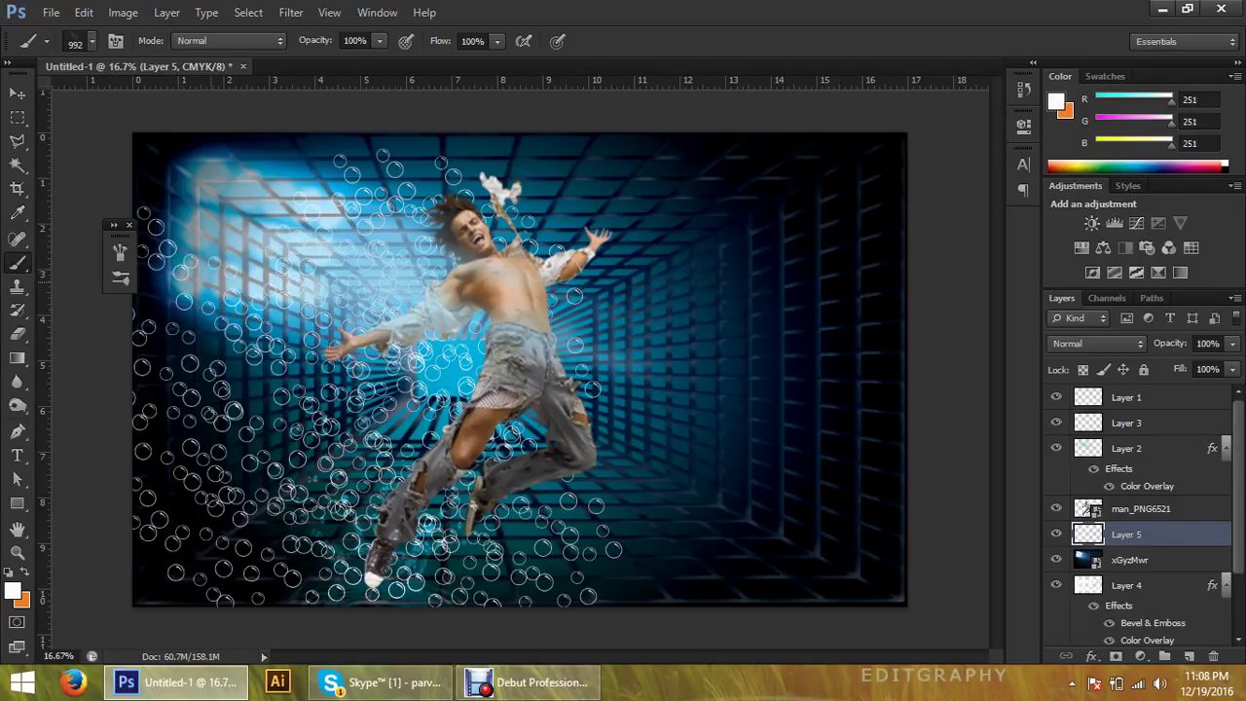
{"action": "left_click", "coordinate": [220, 195]}
{"action": "left_click", "coordinate": [385, 180]}
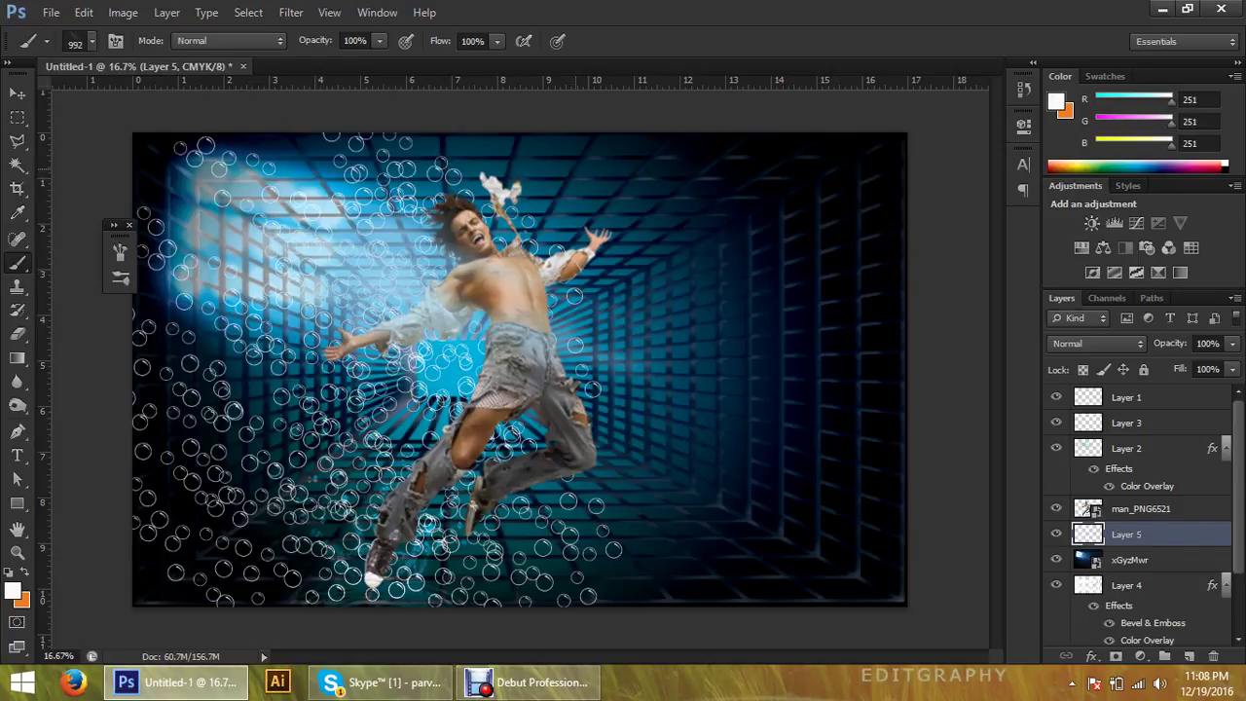
{"action": "left_click", "coordinate": [569, 190]}
{"action": "left_click", "coordinate": [497, 209]}
{"action": "left_click", "coordinate": [745, 205]}
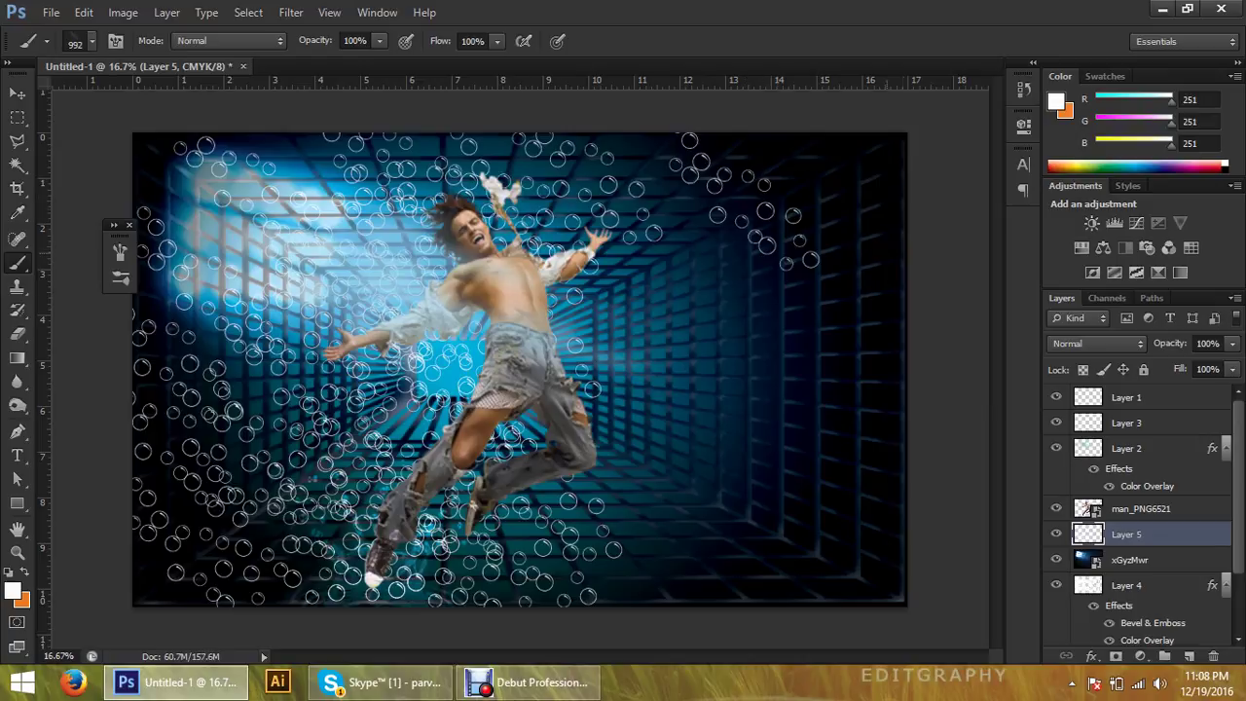
{"action": "left_click", "coordinate": [682, 233]}
{"action": "left_click", "coordinate": [662, 312]}
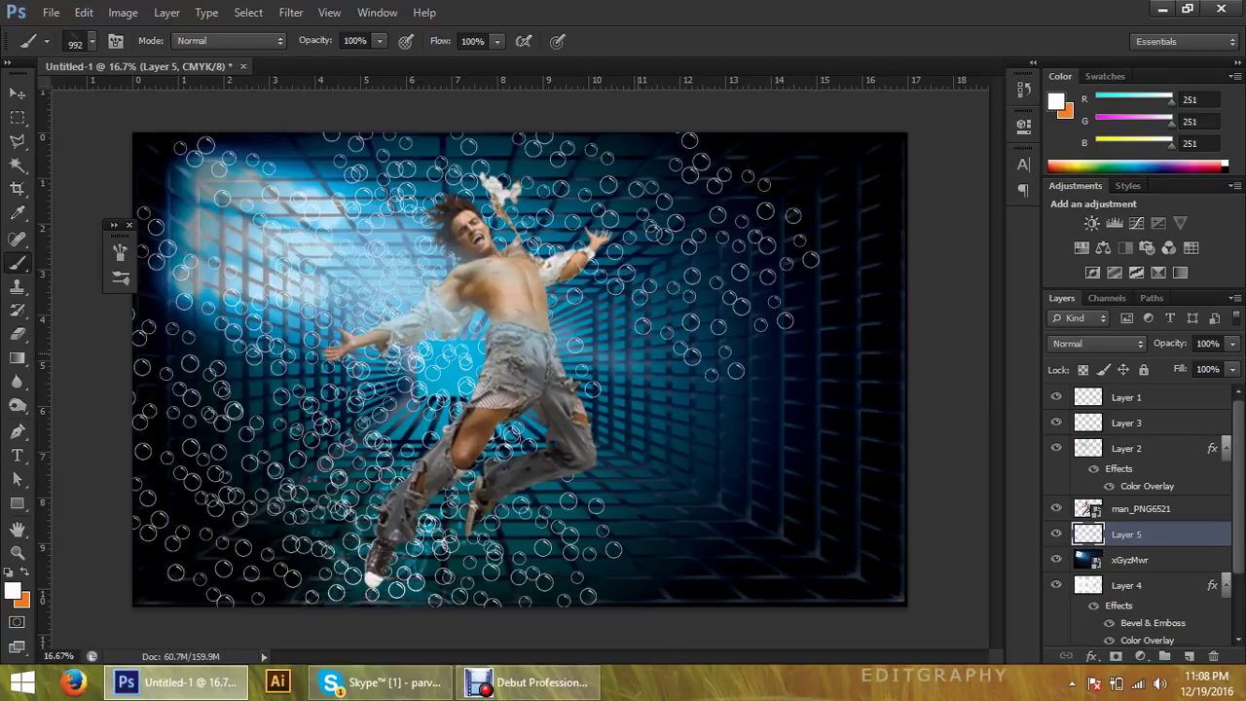
{"action": "left_click", "coordinate": [633, 360]}
{"action": "left_click", "coordinate": [638, 453]}
{"action": "left_click", "coordinate": [628, 511]}
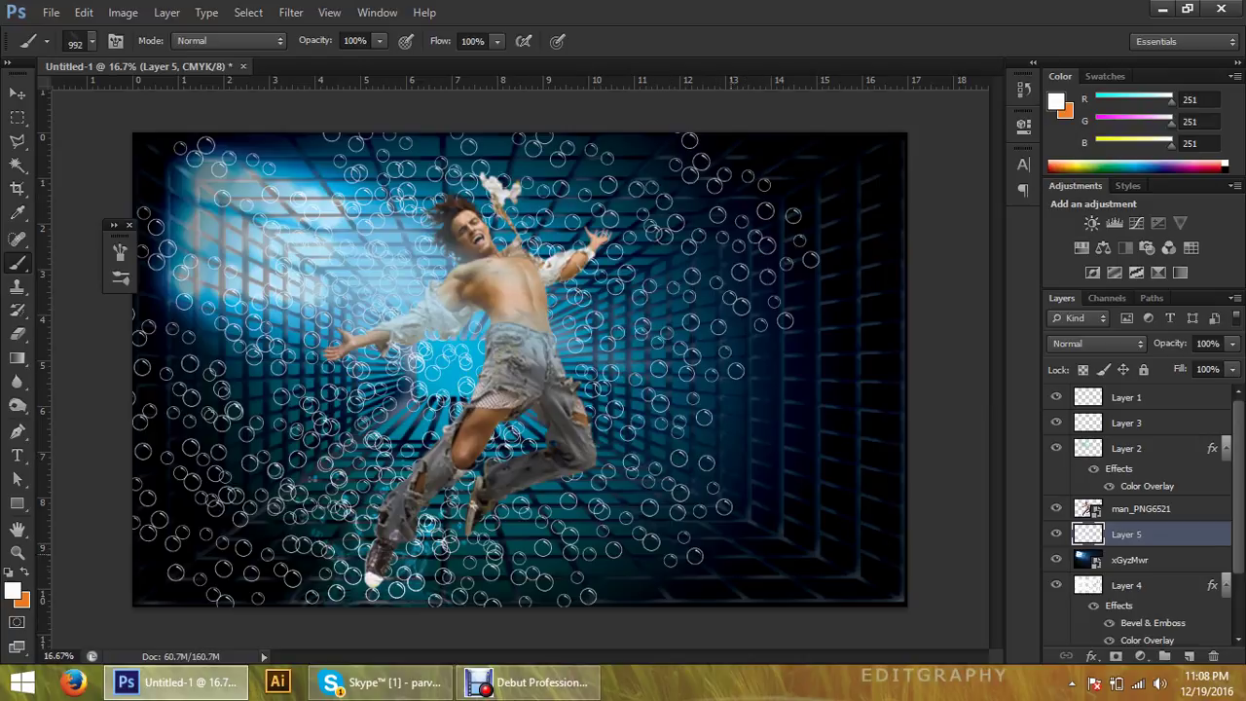
{"action": "left_click", "coordinate": [715, 545]}
{"action": "left_click", "coordinate": [623, 550]}
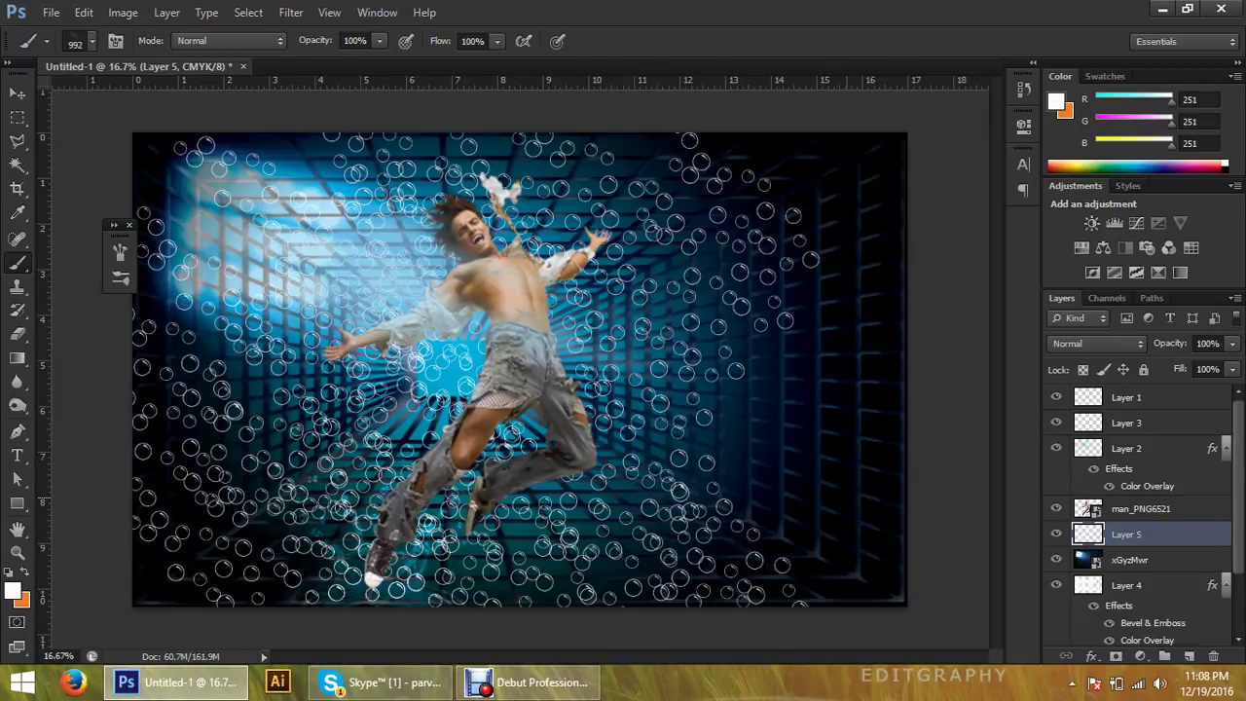
{"action": "left_click", "coordinate": [769, 487]}
{"action": "left_click", "coordinate": [837, 546]}
Fill the right side, top edge and left corners with bubbles, then add empty Layer 6
{"action": "left_click", "coordinate": [759, 370]}
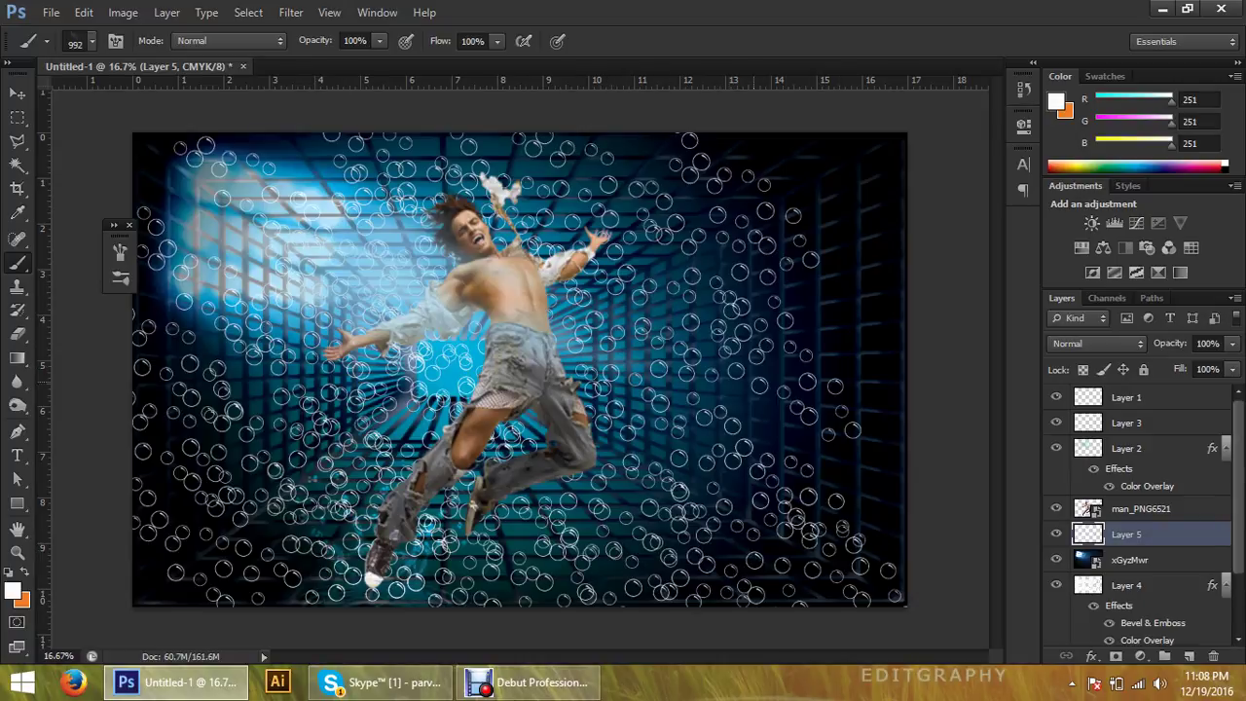
{"action": "left_click", "coordinate": [837, 428]}
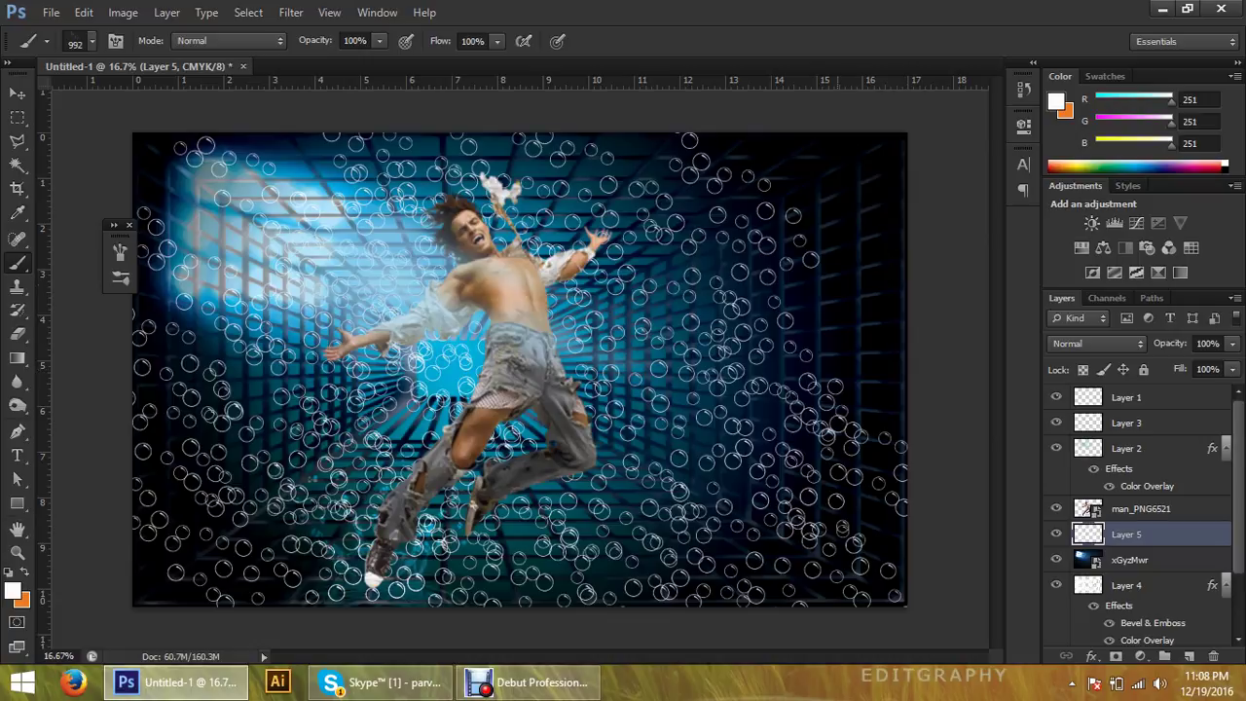
{"action": "left_click", "coordinate": [823, 316]}
{"action": "left_click", "coordinate": [827, 224]}
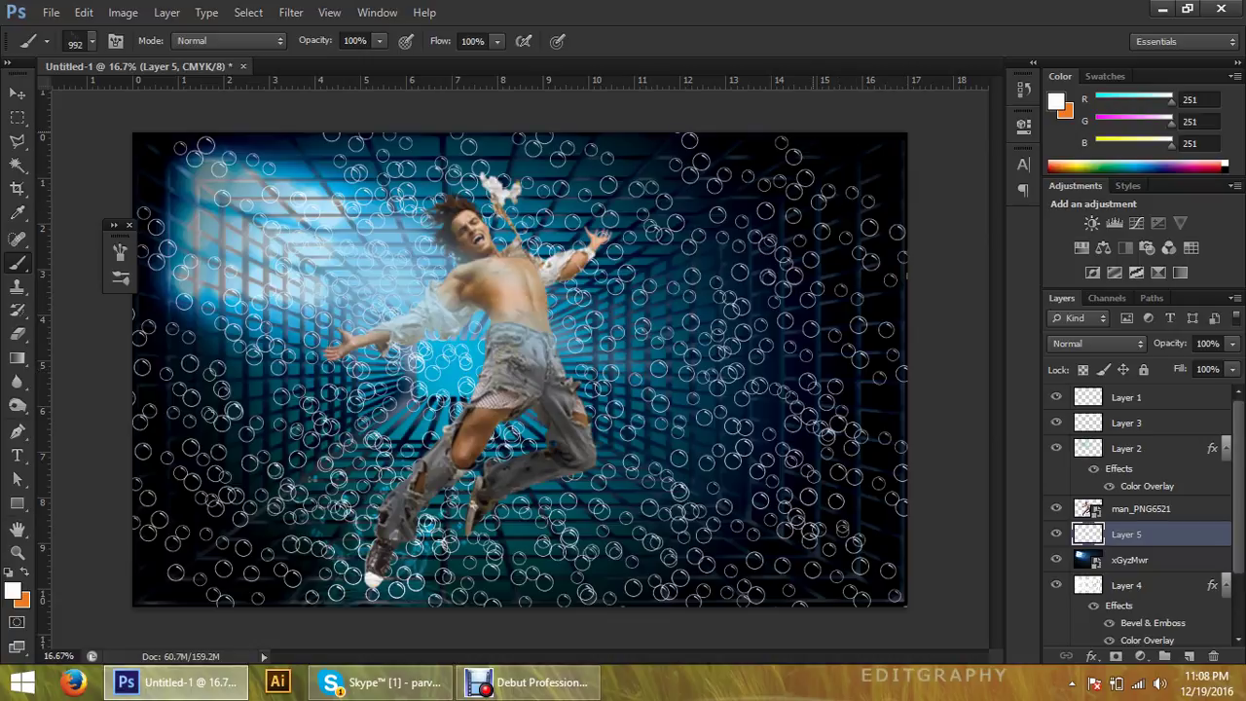
{"action": "left_click", "coordinate": [837, 175]}
{"action": "left_click", "coordinate": [725, 151]}
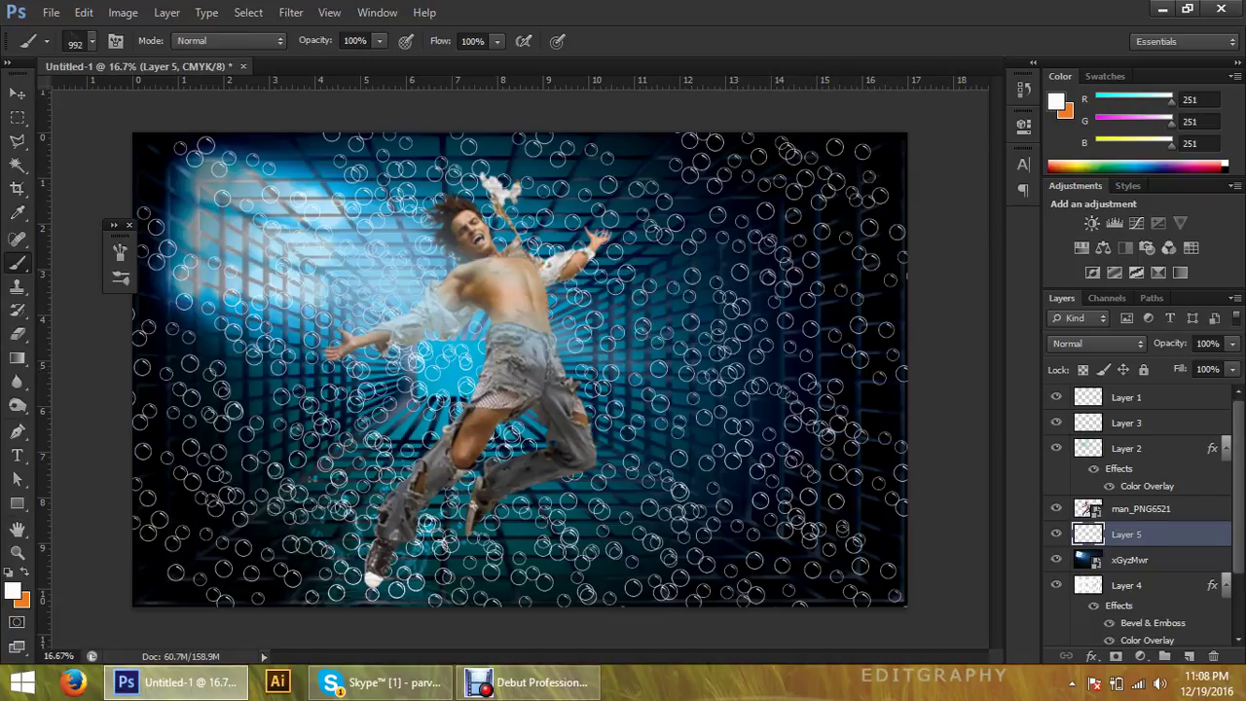
{"action": "left_click", "coordinate": [652, 168]}
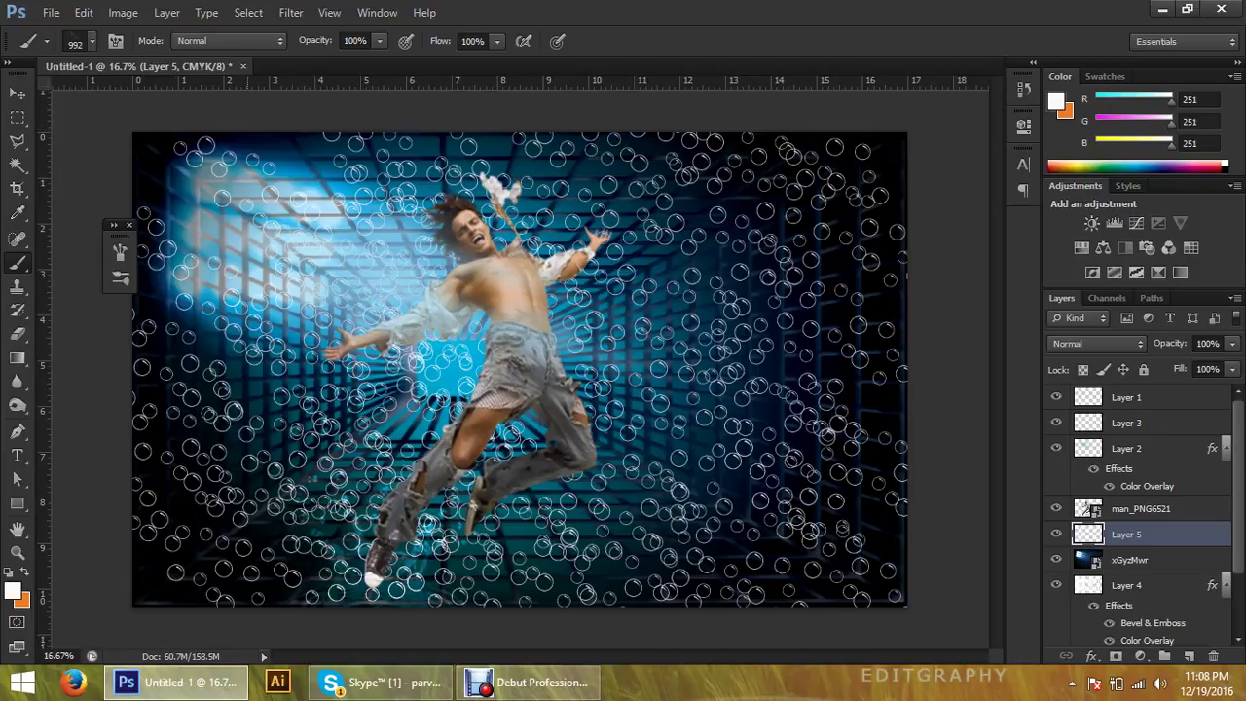
{"action": "left_click", "coordinate": [278, 165]}
{"action": "left_click", "coordinate": [145, 160]}
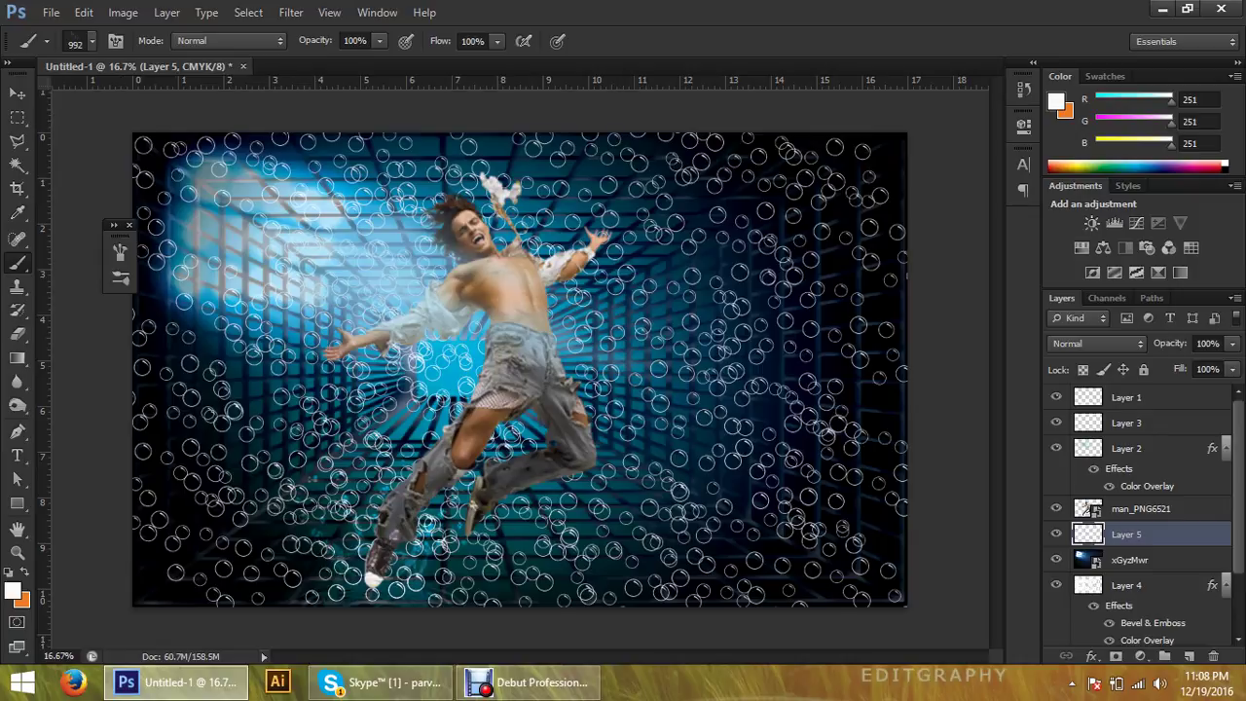
{"action": "left_click", "coordinate": [185, 347]}
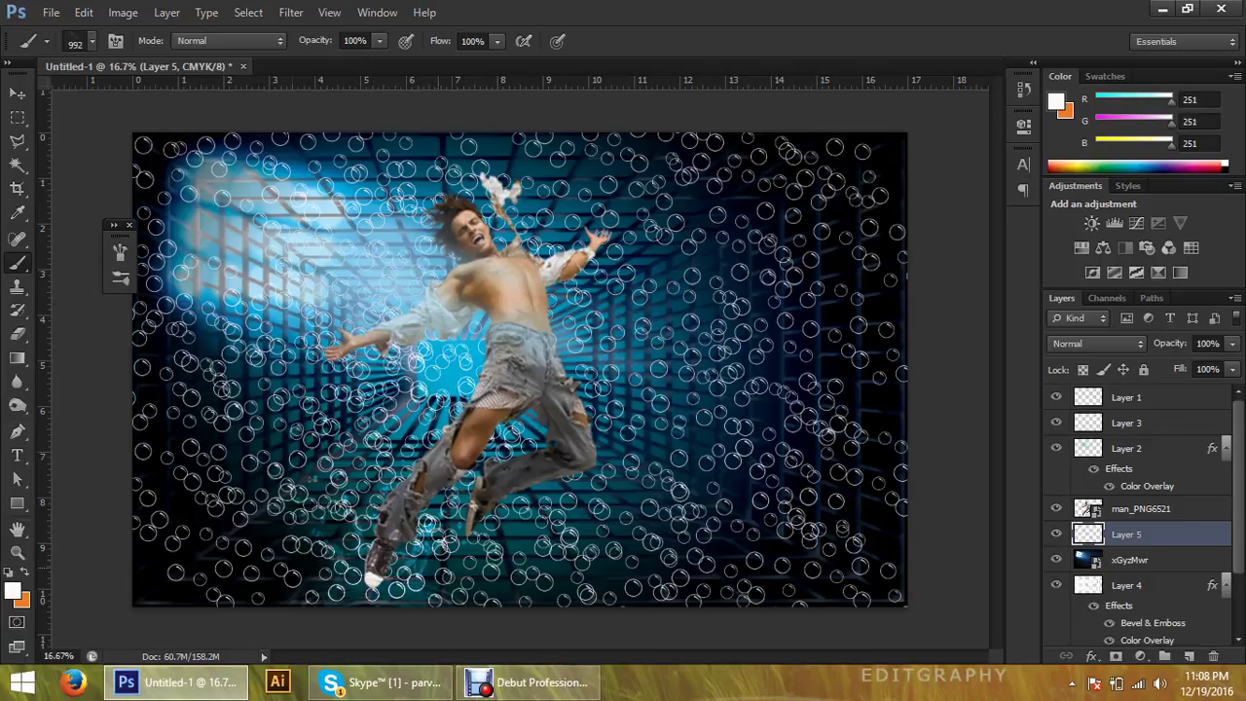
{"action": "left_click", "coordinate": [238, 535]}
{"action": "left_click", "coordinate": [160, 580]}
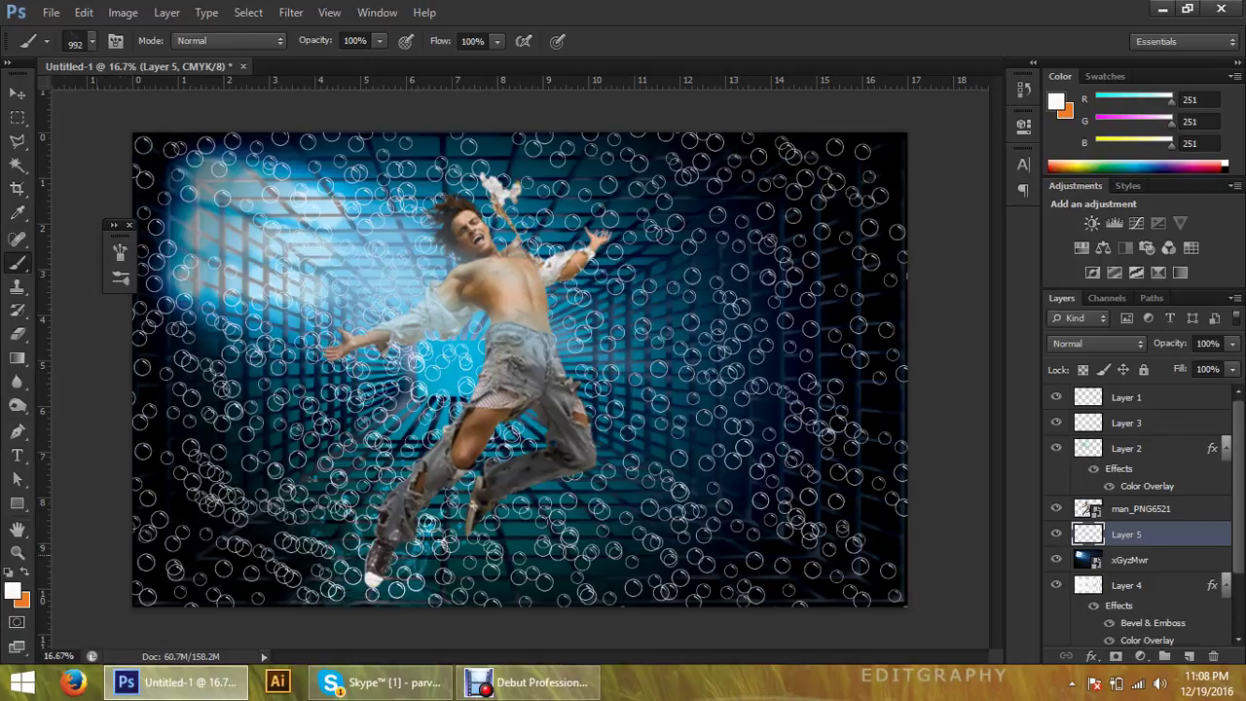
{"action": "left_click", "coordinate": [161, 477]}
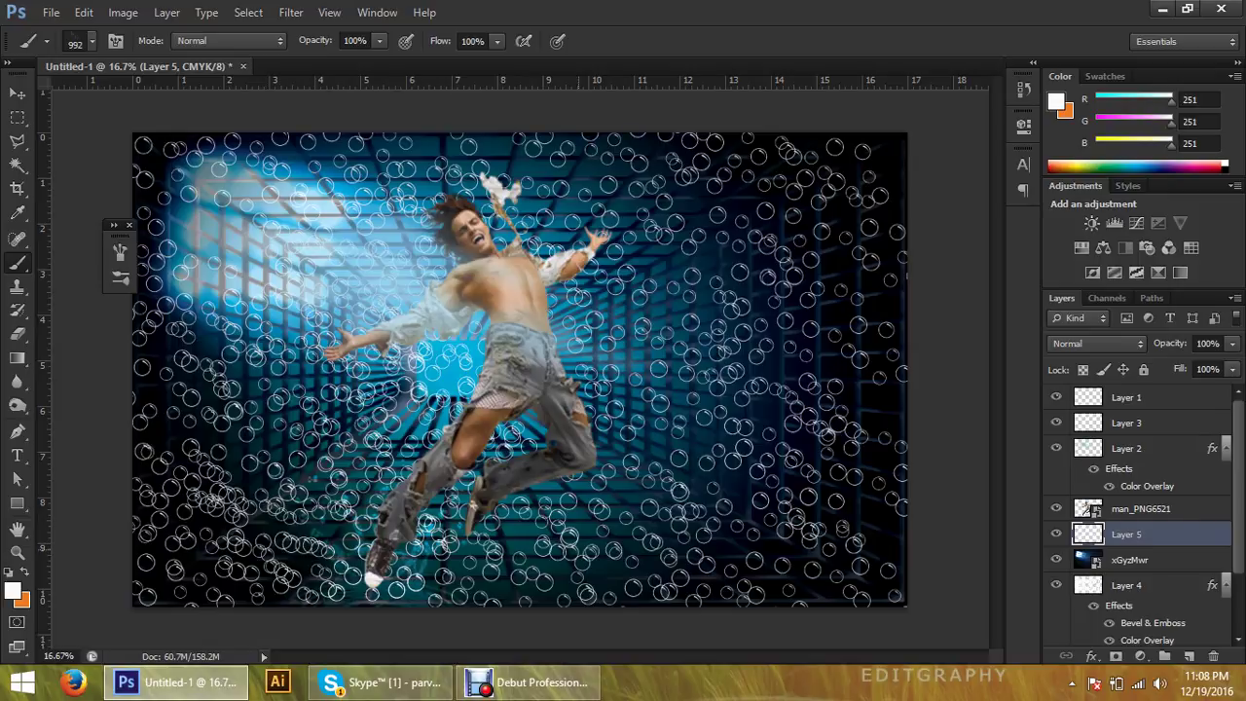
{"action": "left_click", "coordinate": [744, 526]}
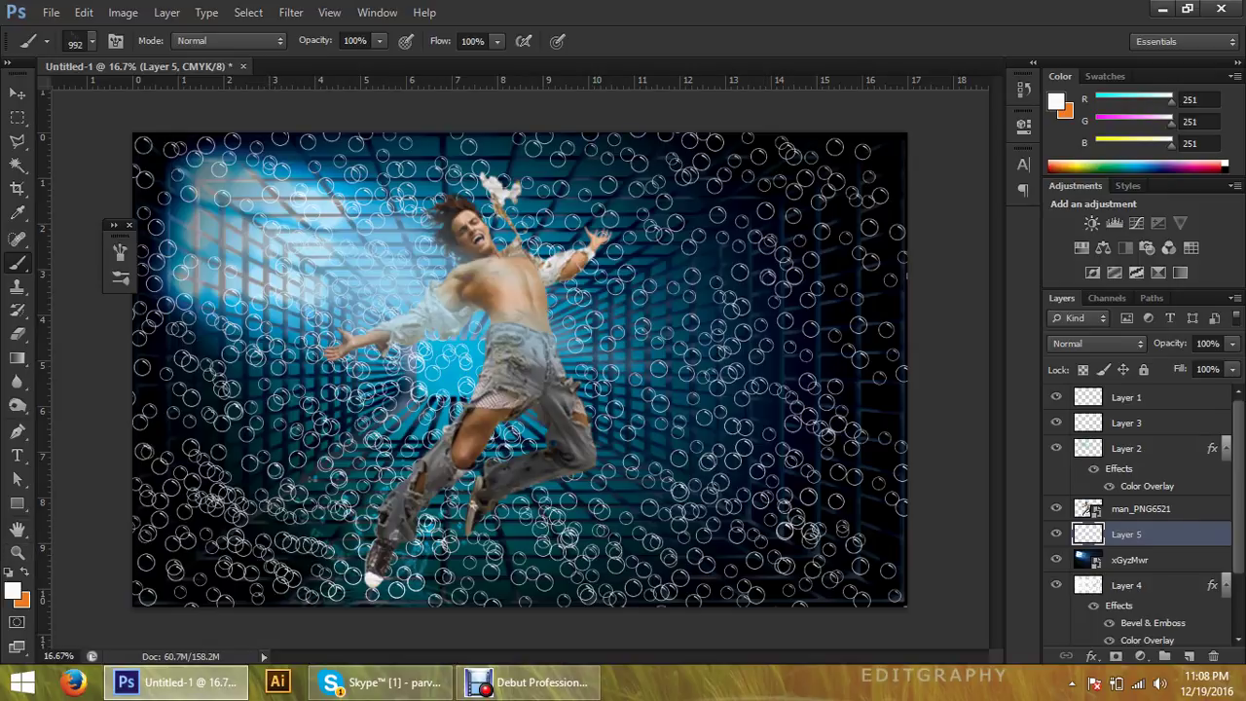
{"action": "left_click", "coordinate": [1189, 656]}
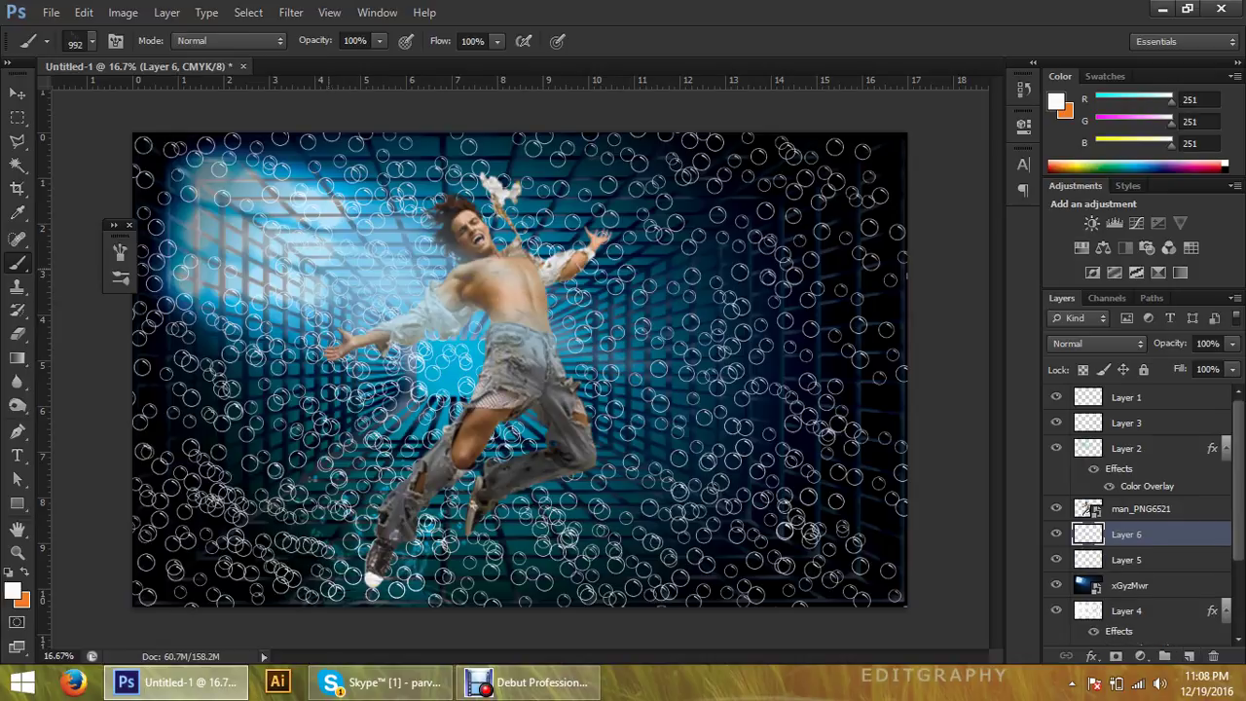
Choose the 1136 bubble brush at 1985 px and stamp a large spray on Layer 6
{"action": "right_click", "coordinate": [337, 268]}
{"action": "scroll", "coordinate": [438, 438], "scroll_direction": "down", "scroll_amount": 1}
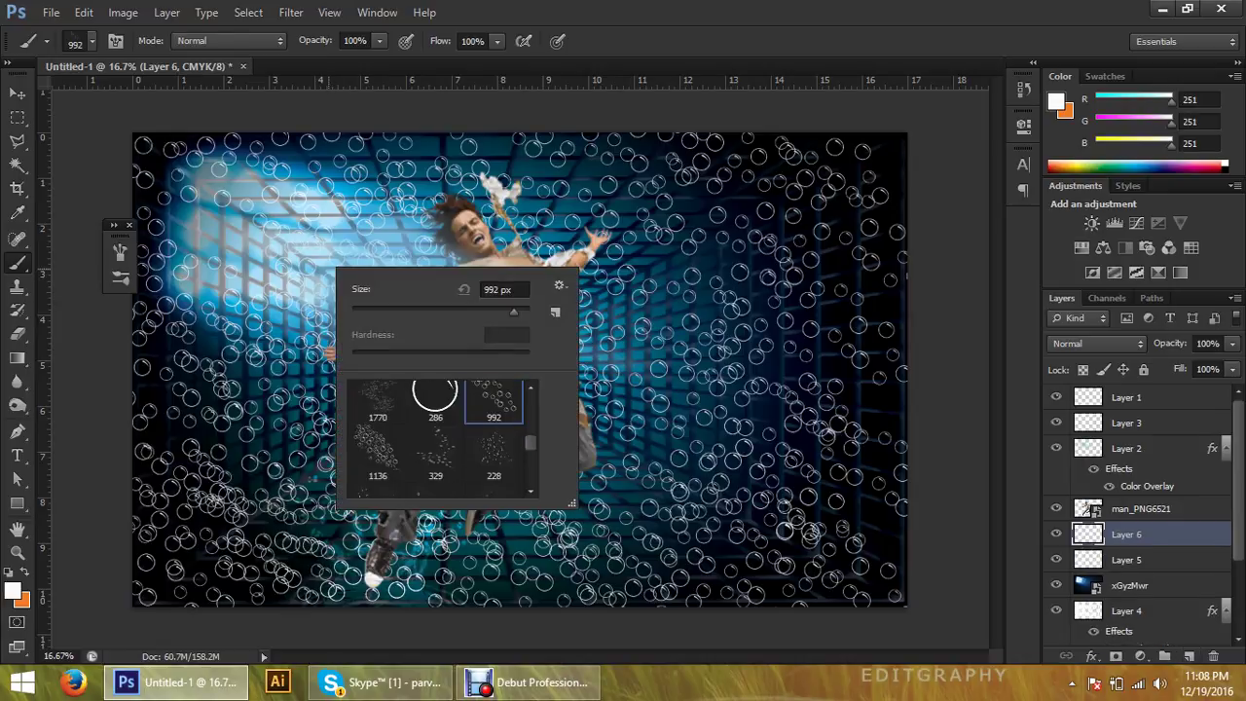
{"action": "double_click", "coordinate": [377, 453]}
{"action": "right_click", "coordinate": [363, 318]}
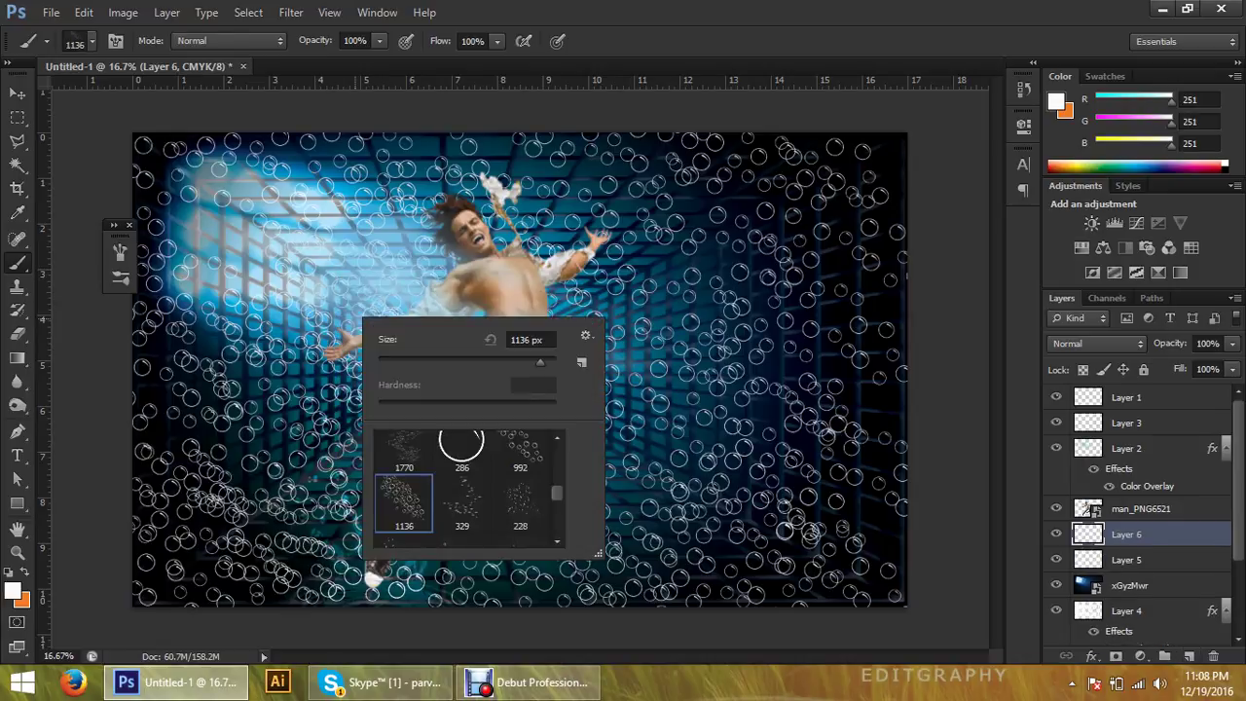
{"action": "left_click_drag", "start_coordinate": [541, 362], "coordinate": [544, 362]}
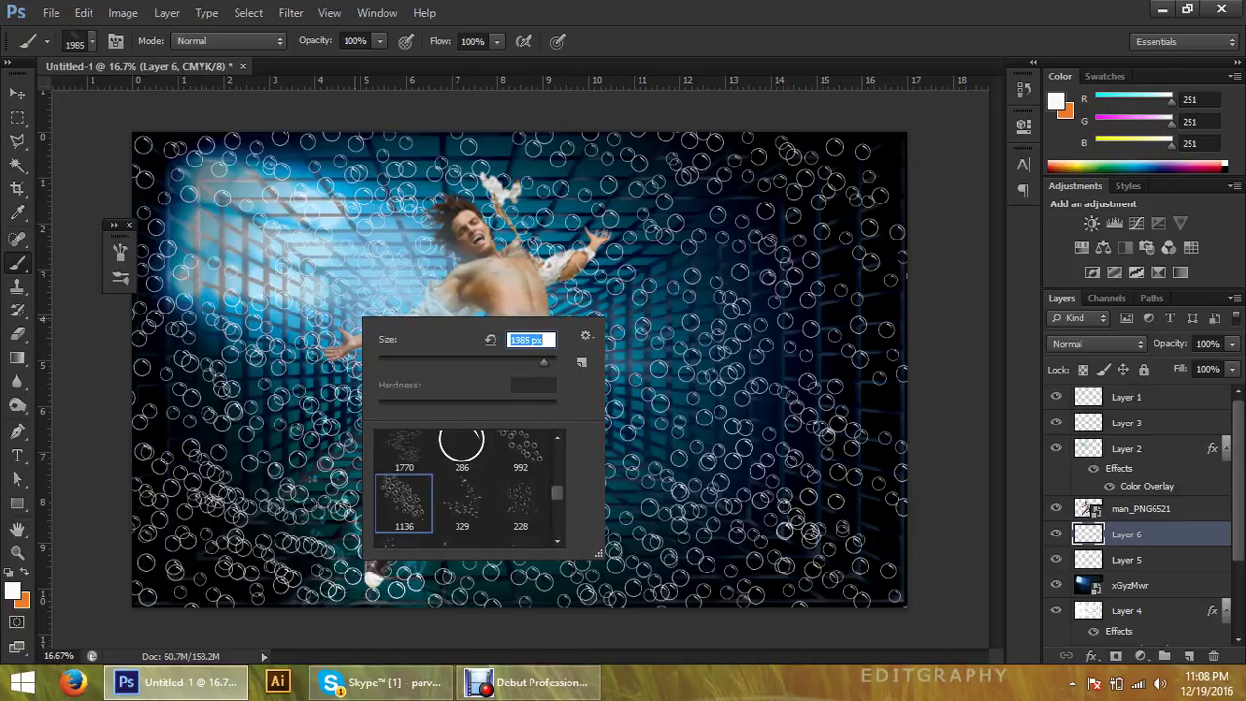
{"action": "key", "text": "Return"}
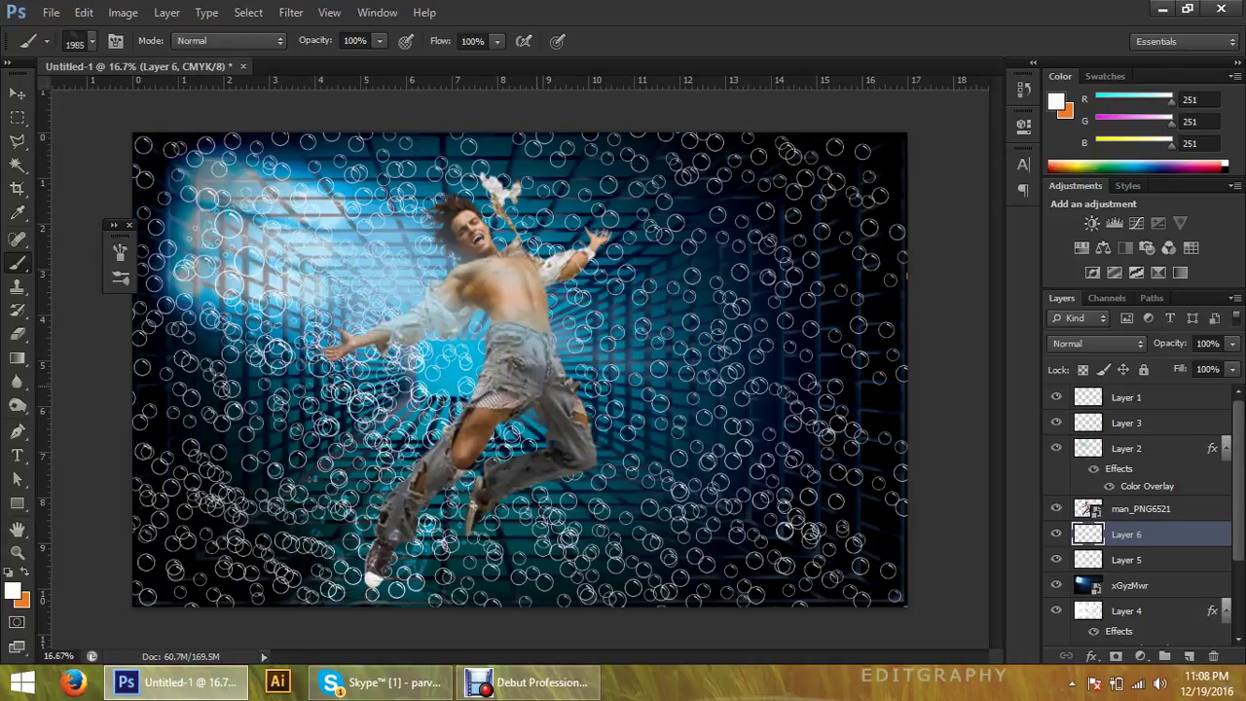
{"action": "left_click", "coordinate": [613, 448]}
Switch to the Move tool and make man_PNG6521 the active layer
{"action": "key", "text": "v"}
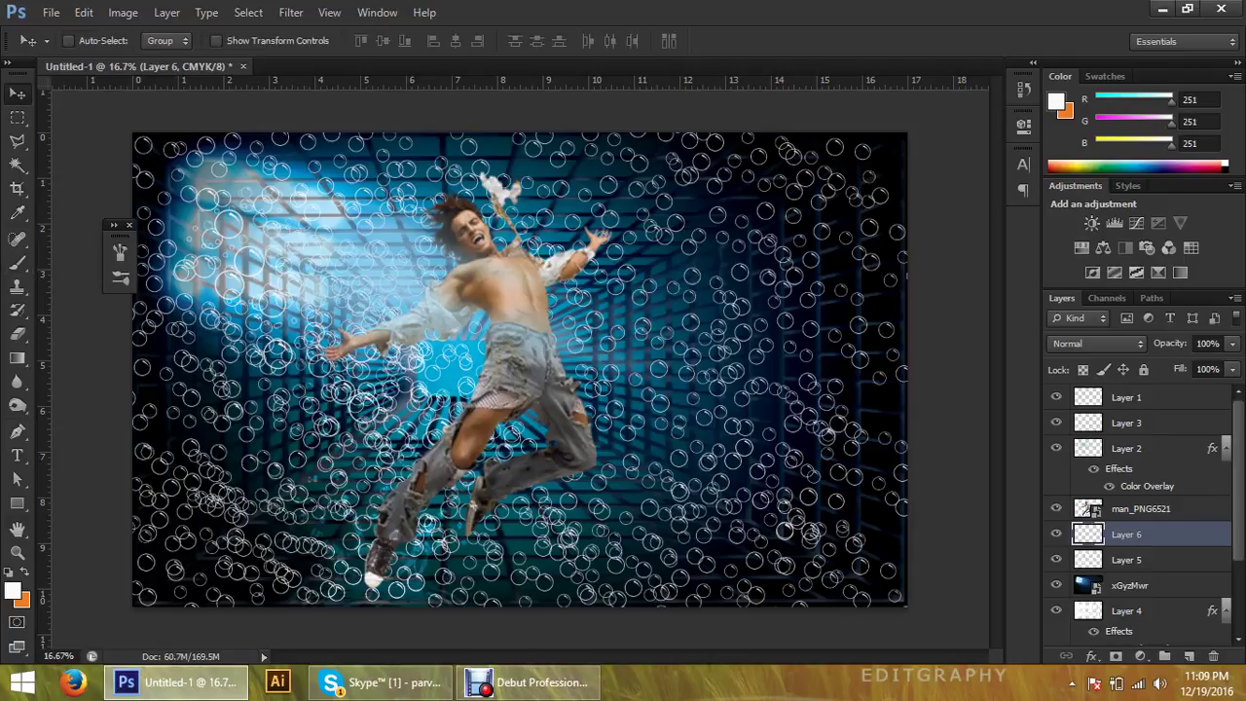
{"action": "right_click", "coordinate": [498, 298]}
{"action": "left_click", "coordinate": [545, 313]}
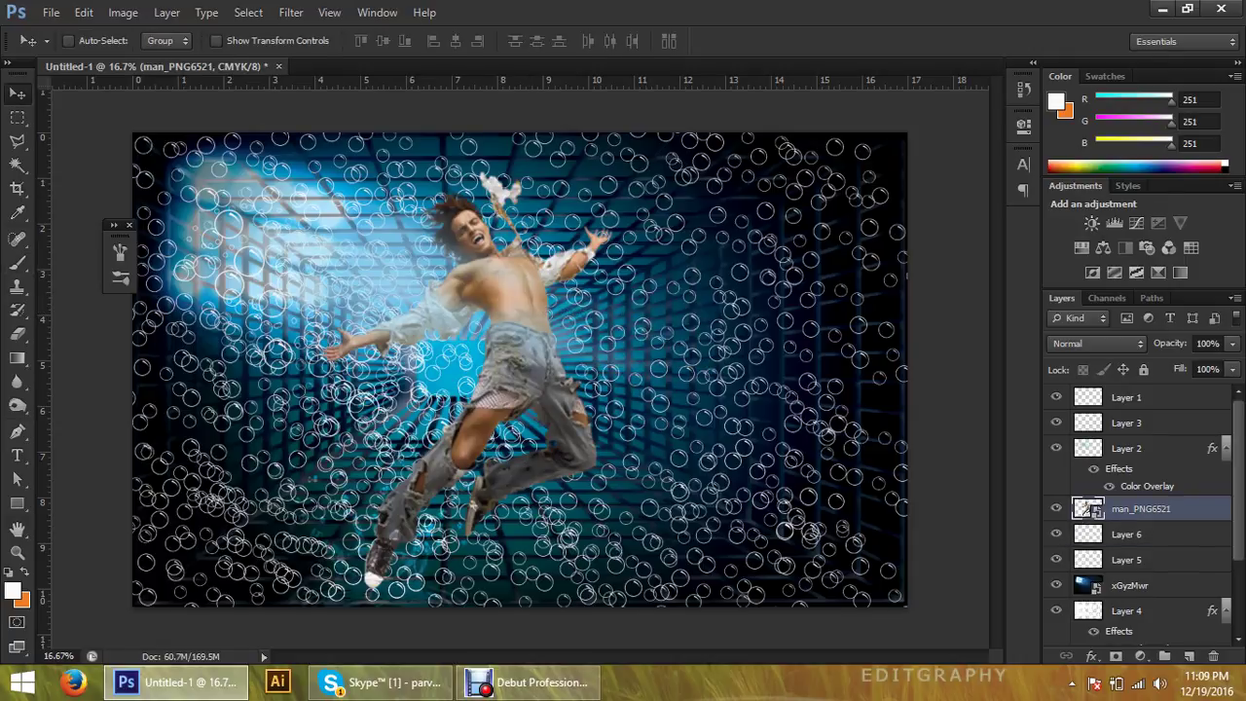
Start File > Place and navigate to the elephent folder of cut-out images
{"action": "left_click", "coordinate": [50, 12]}
{"action": "left_click", "coordinate": [190, 309]}
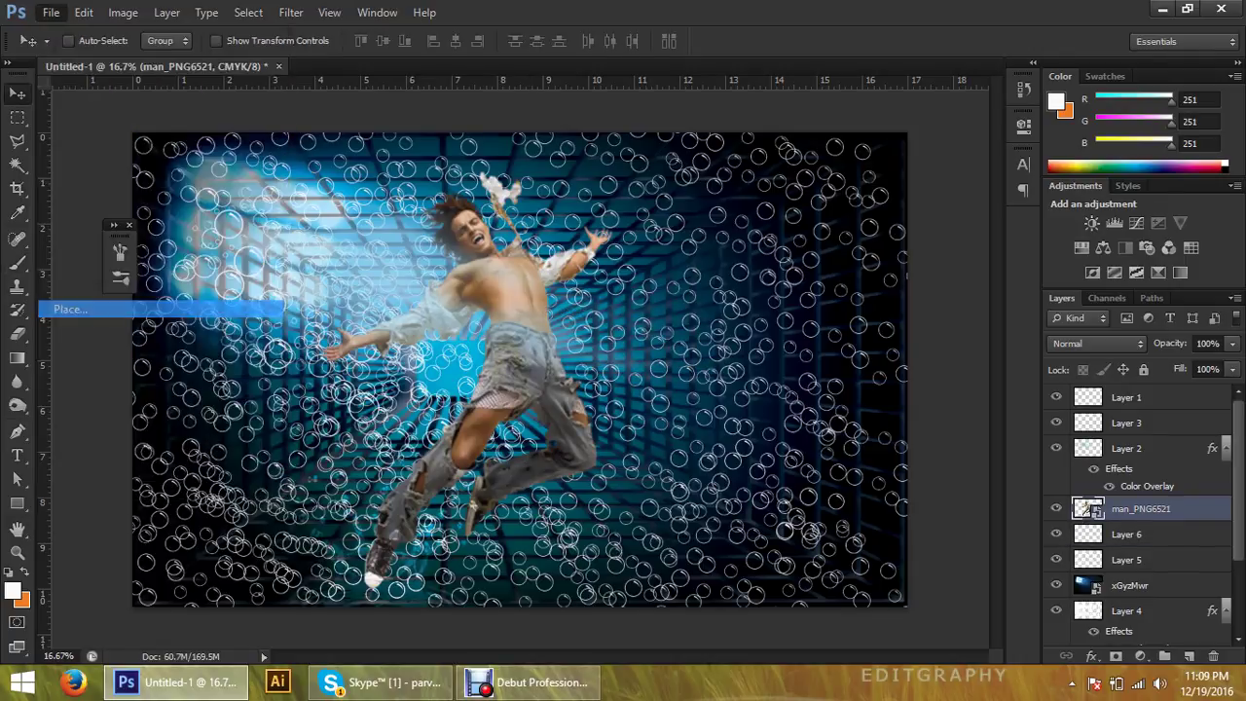
{"action": "left_click", "coordinate": [738, 67]}
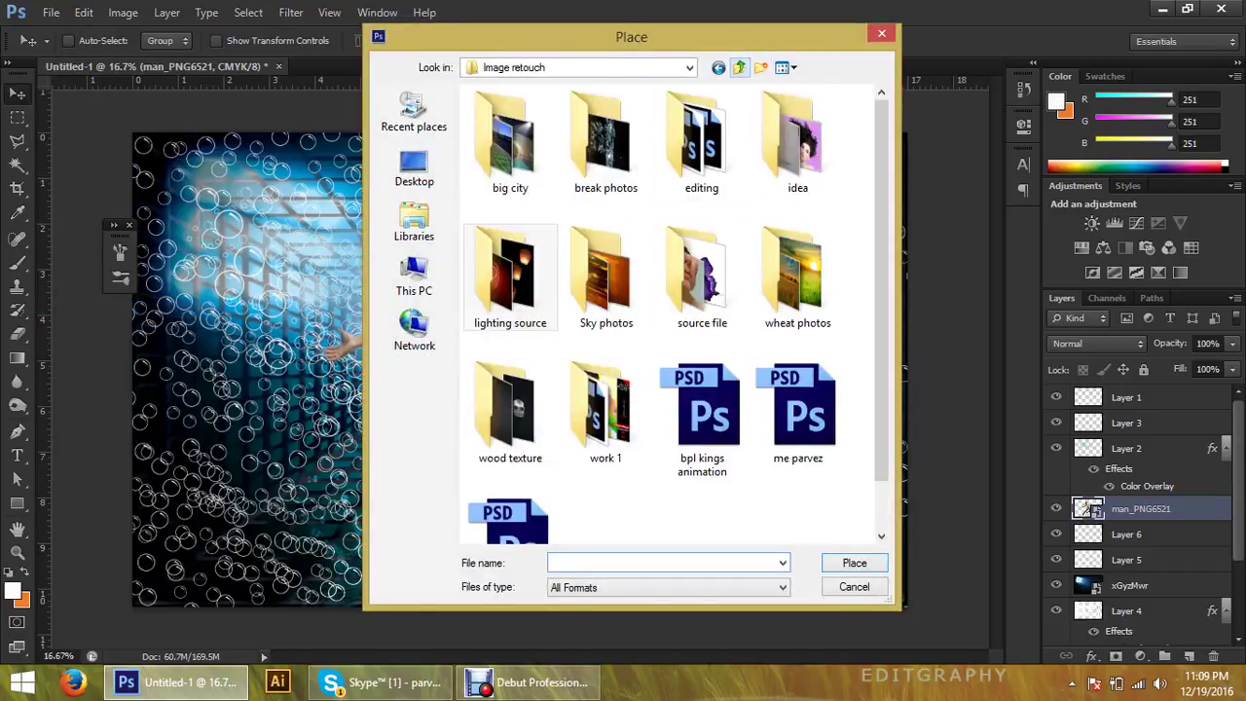
{"action": "double_click", "coordinate": [702, 278]}
{"action": "double_click", "coordinate": [511, 141]}
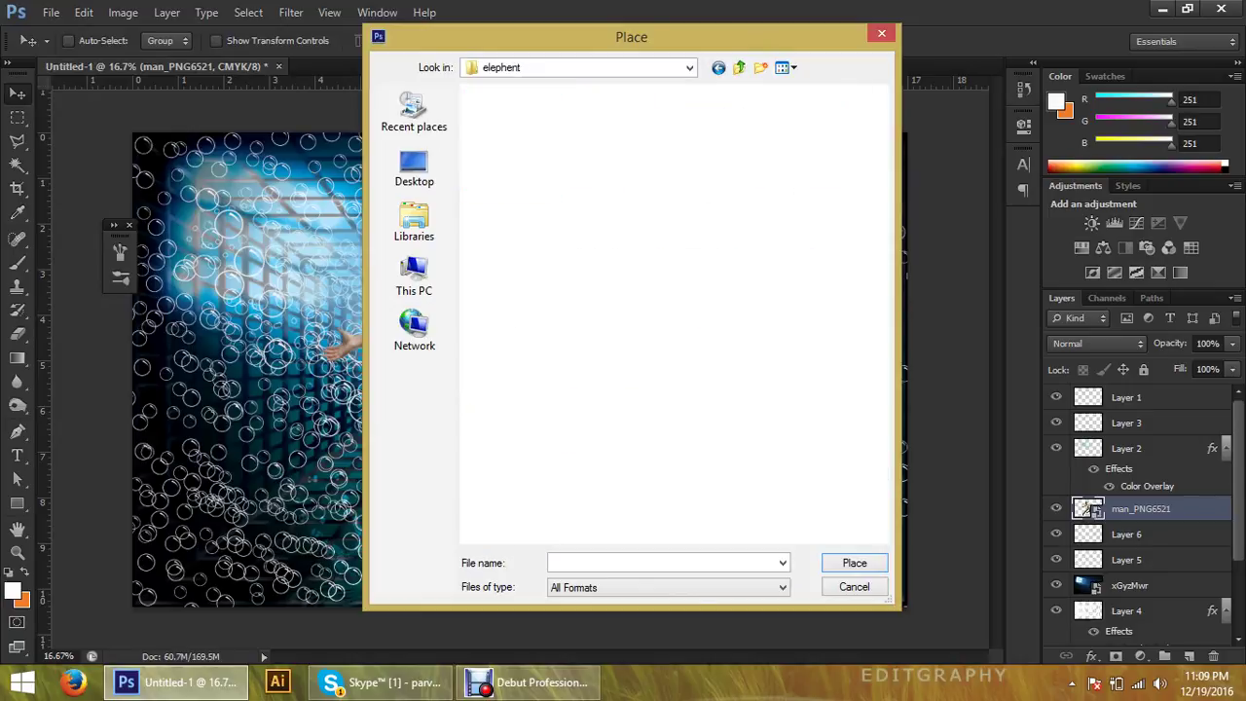
Scroll down to the water PNGs and select water_PNG3292
{"action": "scroll", "coordinate": [652, 311], "scroll_direction": "down", "scroll_amount": 5}
{"action": "scroll", "coordinate": [652, 312], "scroll_direction": "down", "scroll_amount": 5}
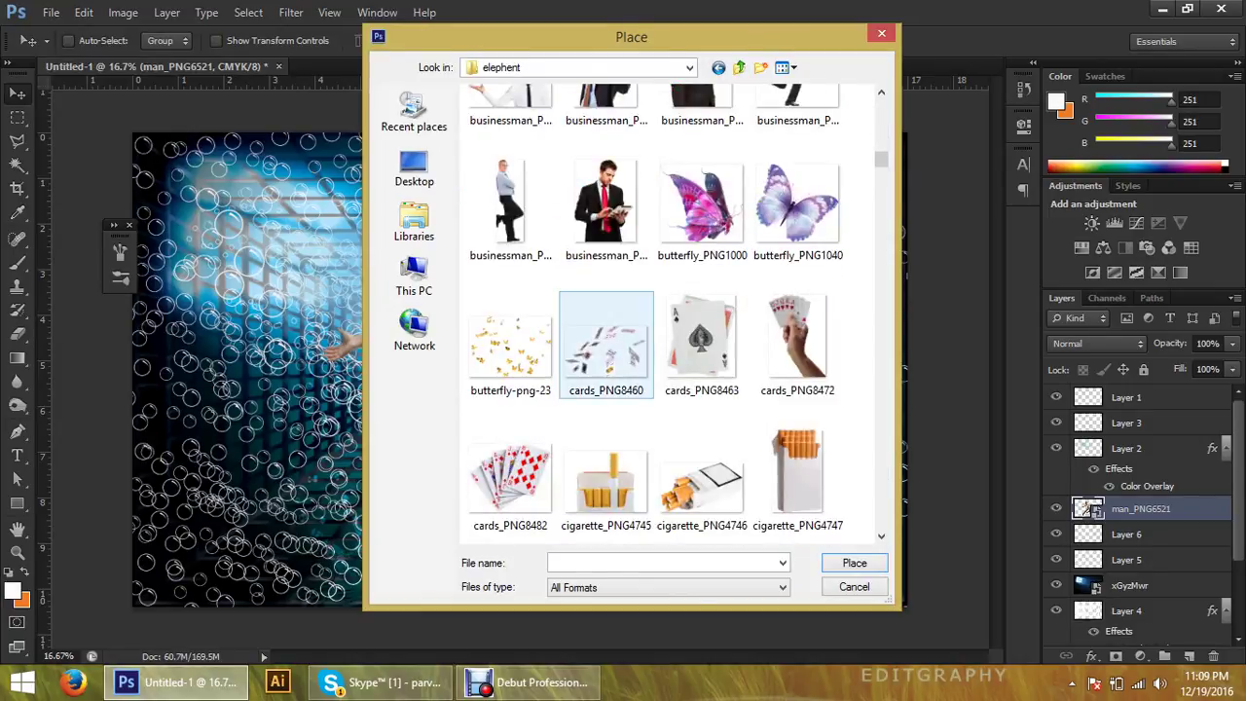
{"action": "scroll", "coordinate": [652, 312], "scroll_direction": "down", "scroll_amount": 5}
{"action": "scroll", "coordinate": [652, 311], "scroll_direction": "down", "scroll_amount": 5}
{"action": "scroll", "coordinate": [672, 341], "scroll_direction": "down", "scroll_amount": 3}
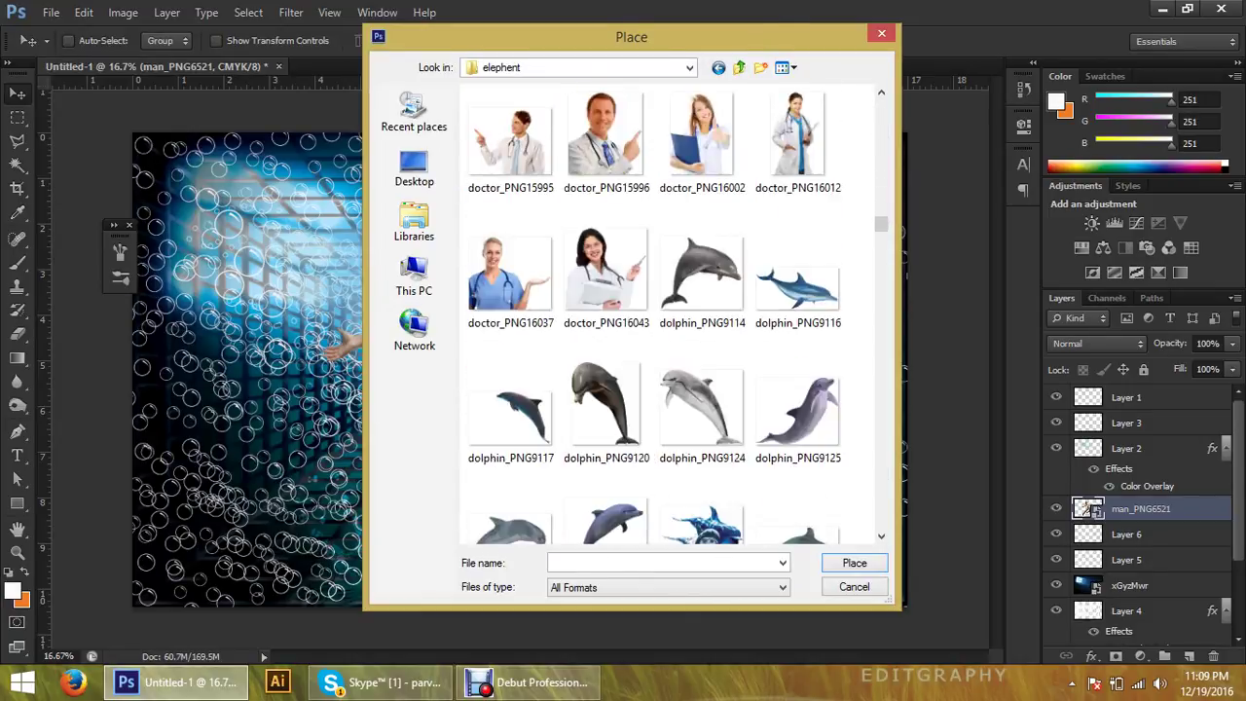
{"action": "scroll", "coordinate": [706, 336], "scroll_direction": "down", "scroll_amount": 1}
{"action": "scroll", "coordinate": [706, 336], "scroll_direction": "down", "scroll_amount": 5}
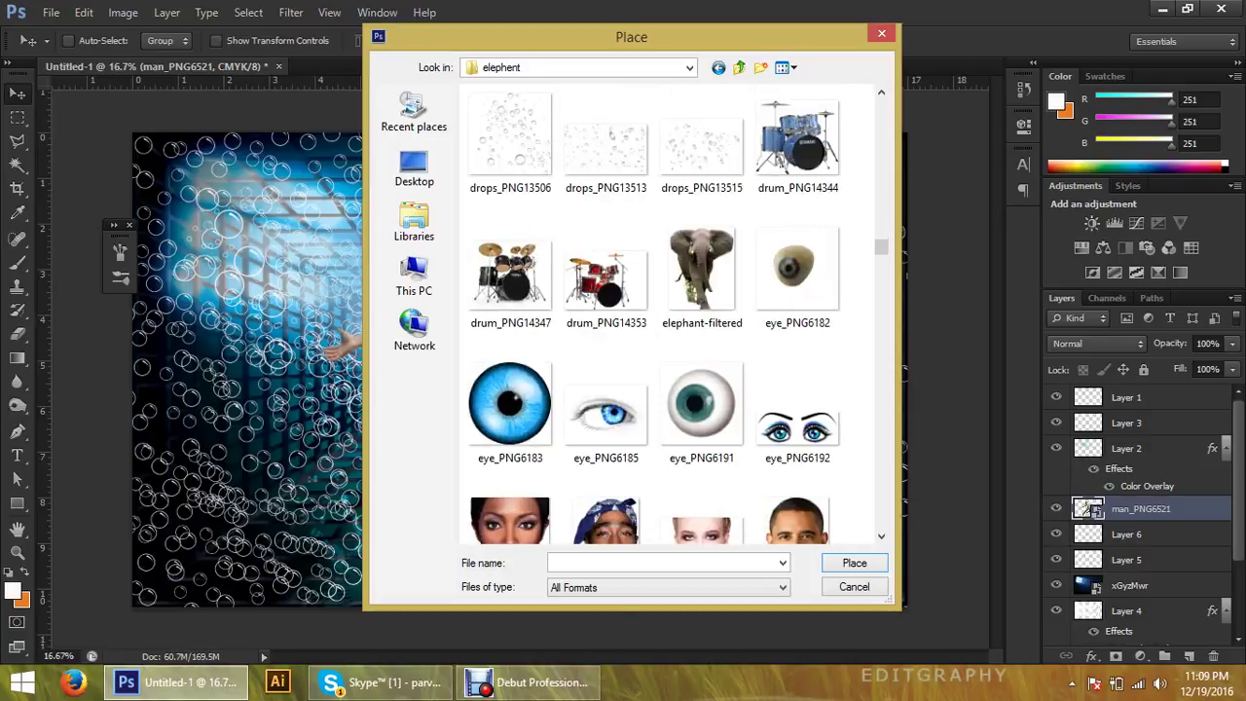
{"action": "scroll", "coordinate": [643, 322], "scroll_direction": "down", "scroll_amount": 3}
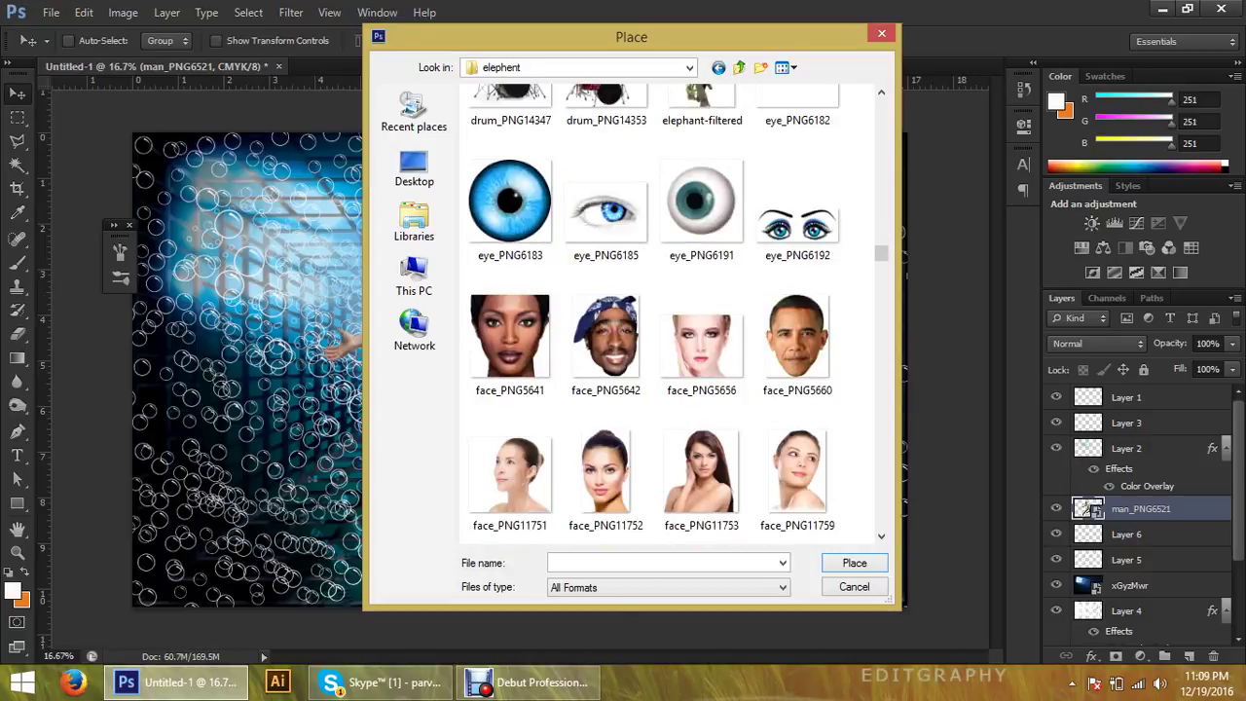
{"action": "scroll", "coordinate": [642, 321], "scroll_direction": "down", "scroll_amount": 5}
{"action": "scroll", "coordinate": [642, 321], "scroll_direction": "down", "scroll_amount": 3}
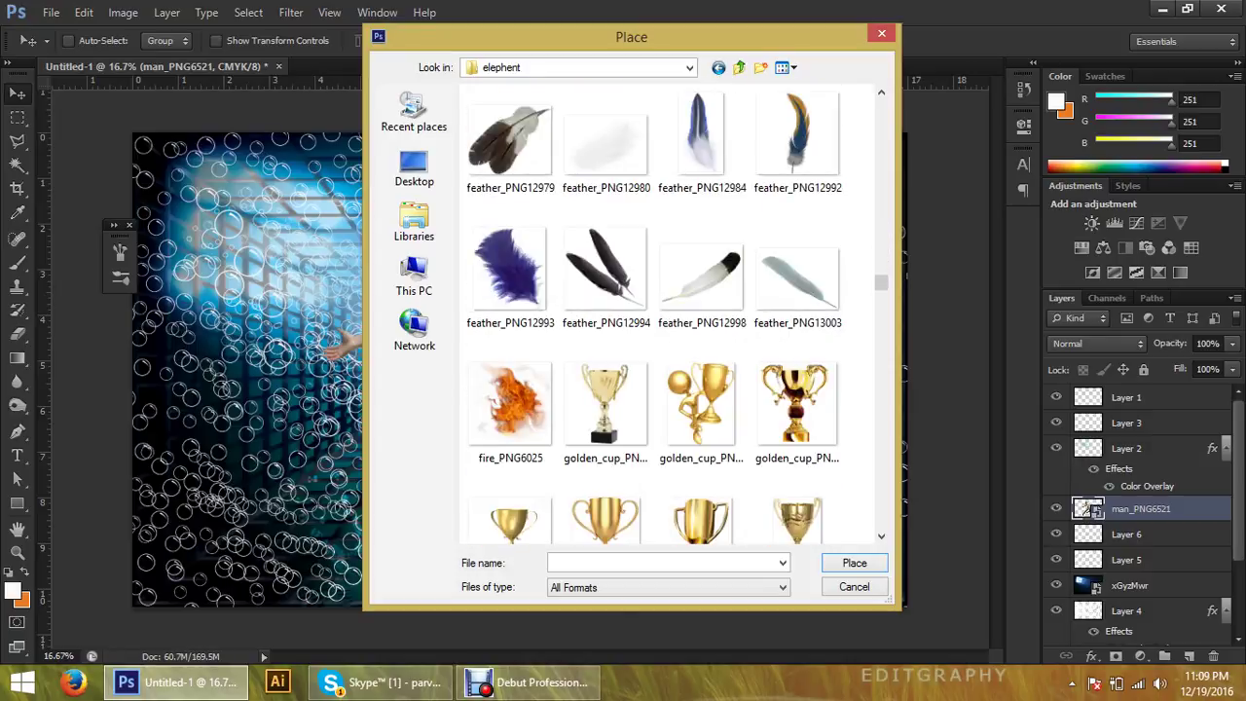
{"action": "scroll", "coordinate": [648, 326], "scroll_direction": "down", "scroll_amount": 2}
{"action": "scroll", "coordinate": [647, 326], "scroll_direction": "down", "scroll_amount": 4}
{"action": "scroll", "coordinate": [648, 326], "scroll_direction": "down", "scroll_amount": 5}
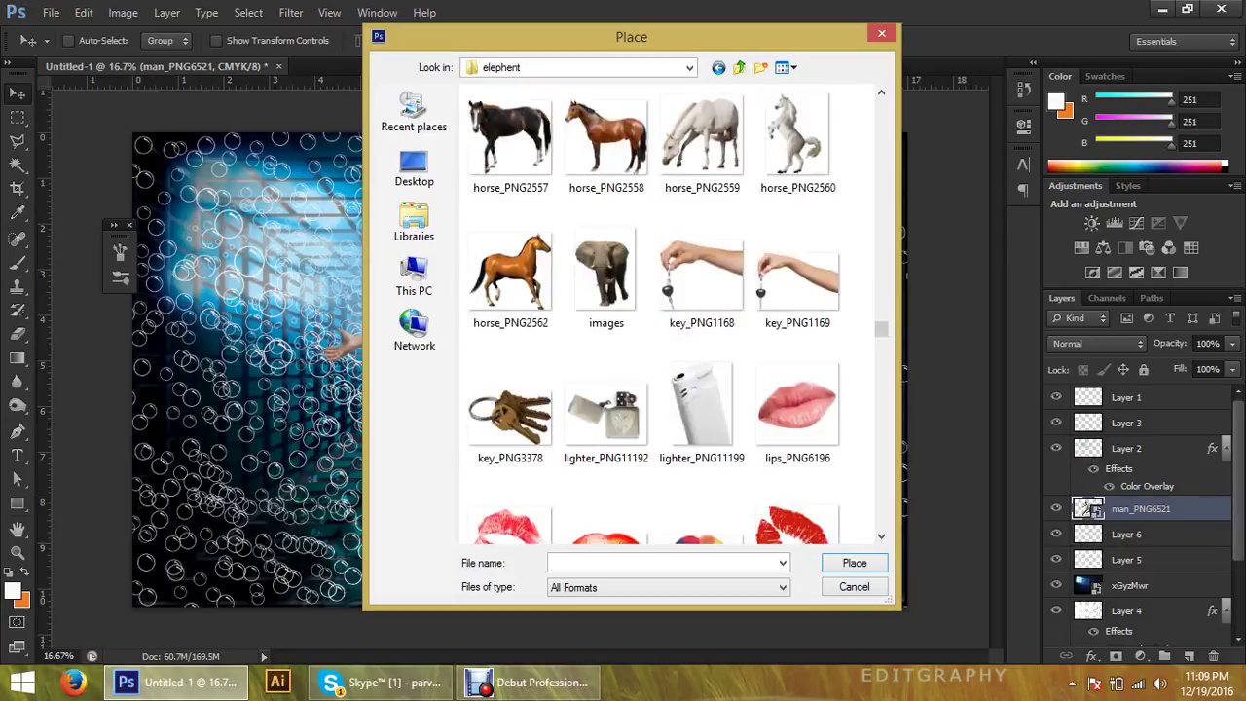
{"action": "scroll", "coordinate": [647, 326], "scroll_direction": "down", "scroll_amount": 5}
{"action": "scroll", "coordinate": [647, 326], "scroll_direction": "down", "scroll_amount": 5}
{"action": "scroll", "coordinate": [648, 340], "scroll_direction": "down", "scroll_amount": 5}
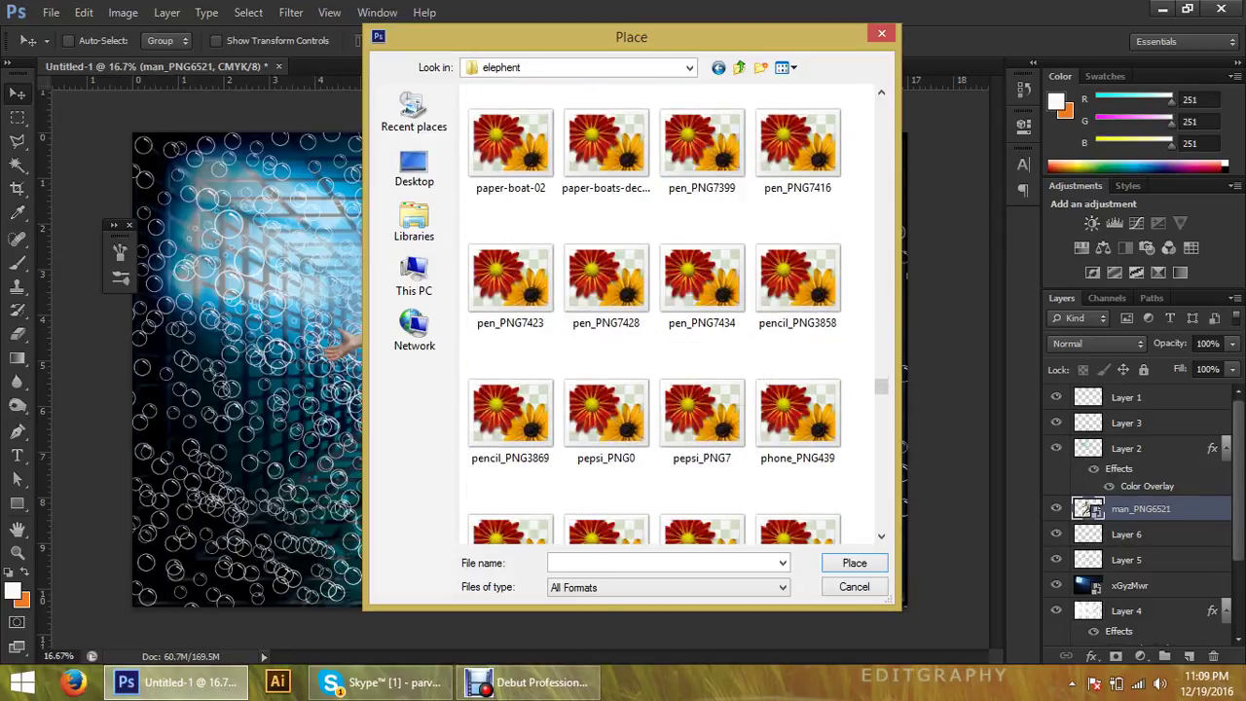
{"action": "scroll", "coordinate": [648, 341], "scroll_direction": "down", "scroll_amount": 5}
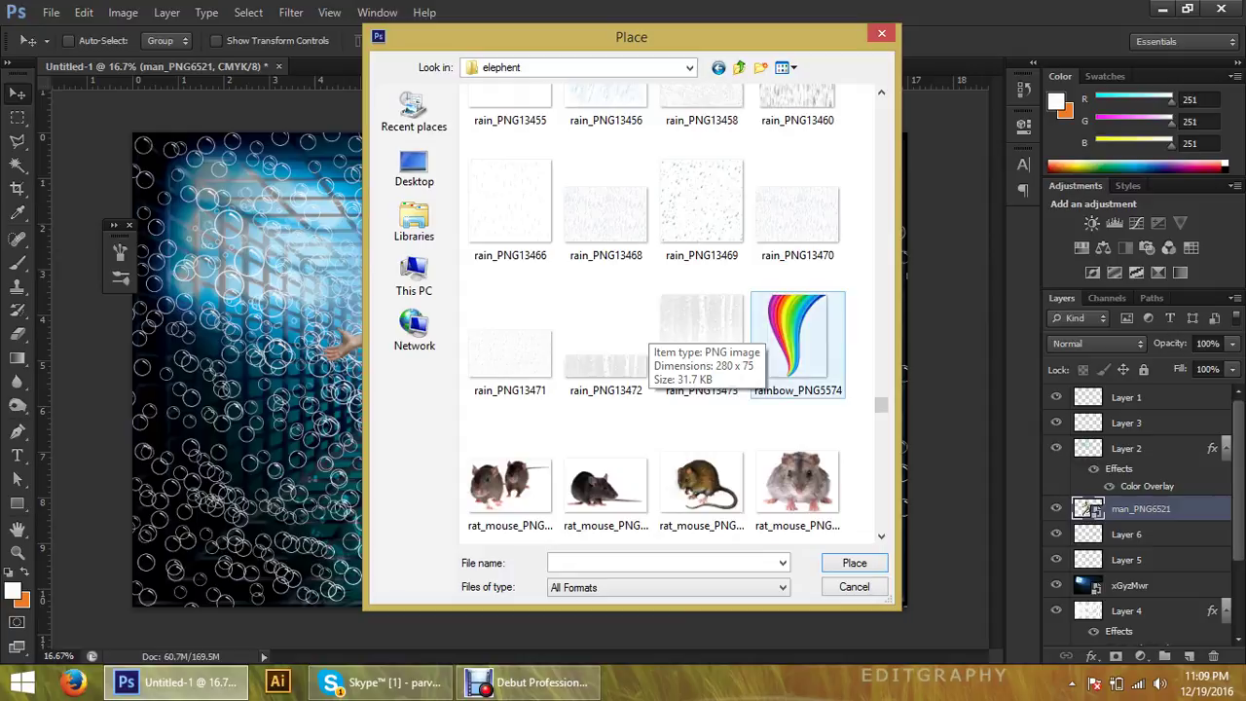
{"action": "scroll", "coordinate": [730, 345], "scroll_direction": "up", "scroll_amount": 3}
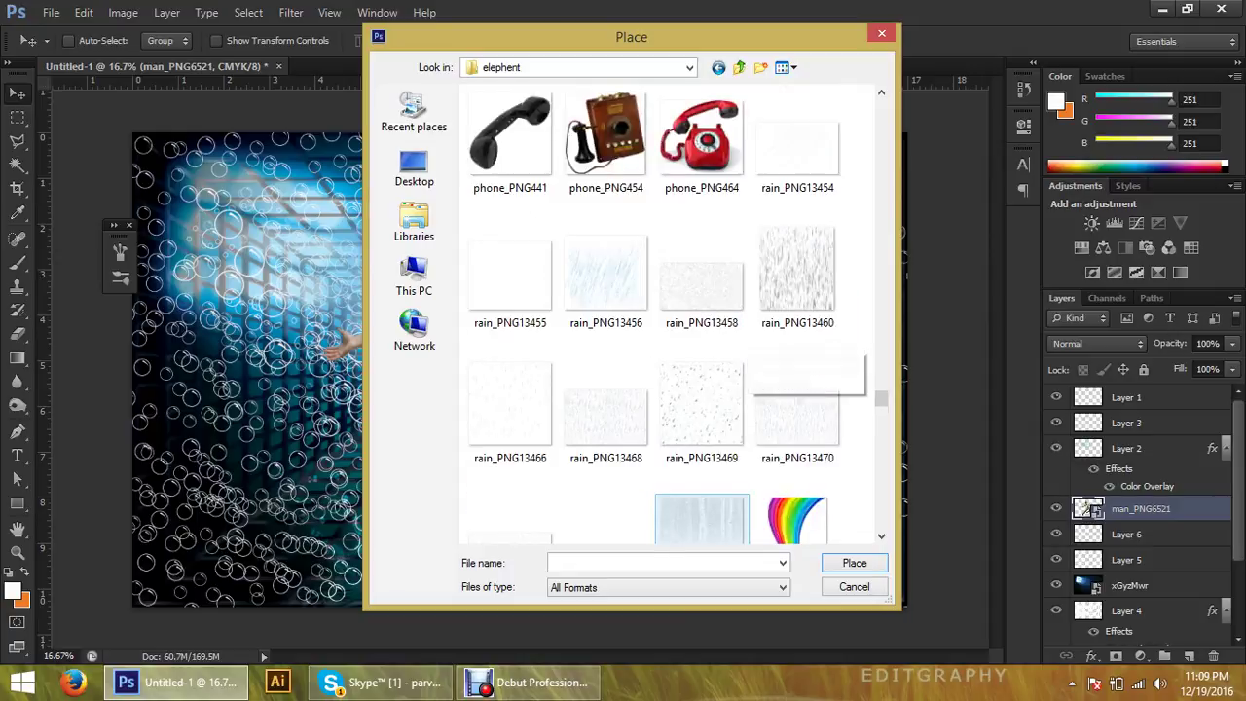
{"action": "scroll", "coordinate": [730, 346], "scroll_direction": "down", "scroll_amount": 10}
{"action": "scroll", "coordinate": [701, 311], "scroll_direction": "down", "scroll_amount": 10}
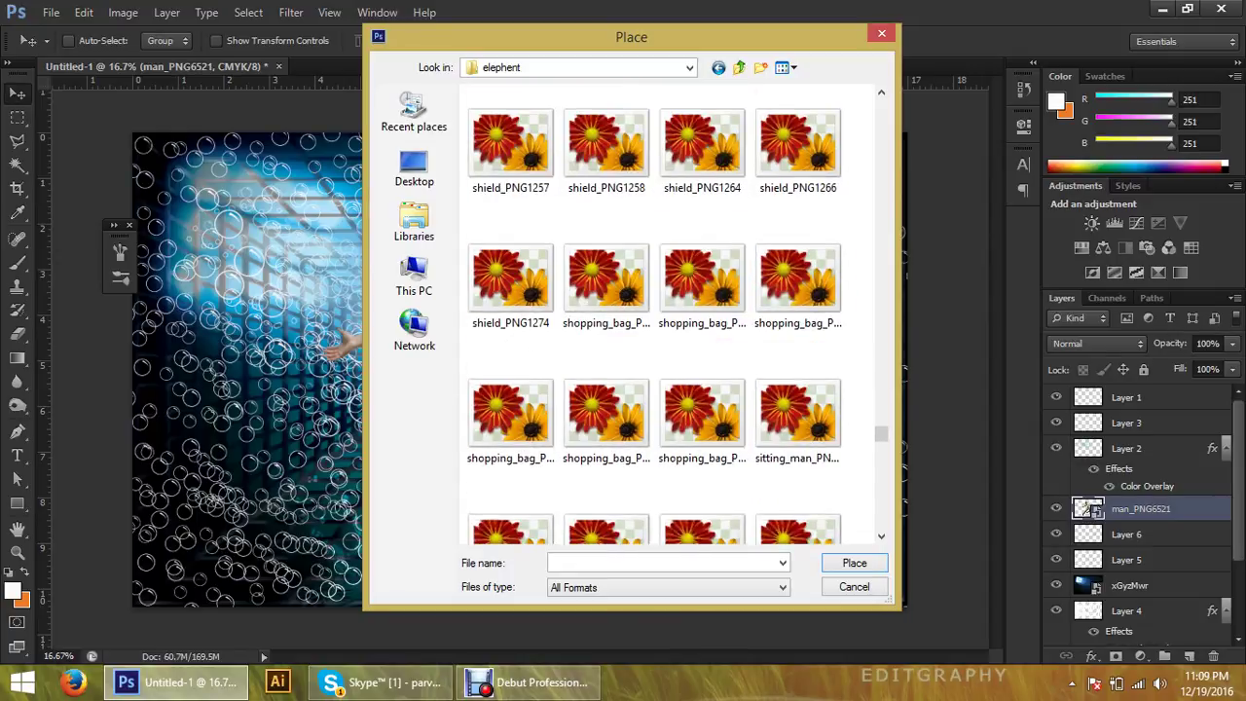
{"action": "scroll", "coordinate": [701, 312], "scroll_direction": "down", "scroll_amount": 3}
{"action": "scroll", "coordinate": [701, 312], "scroll_direction": "down", "scroll_amount": 5}
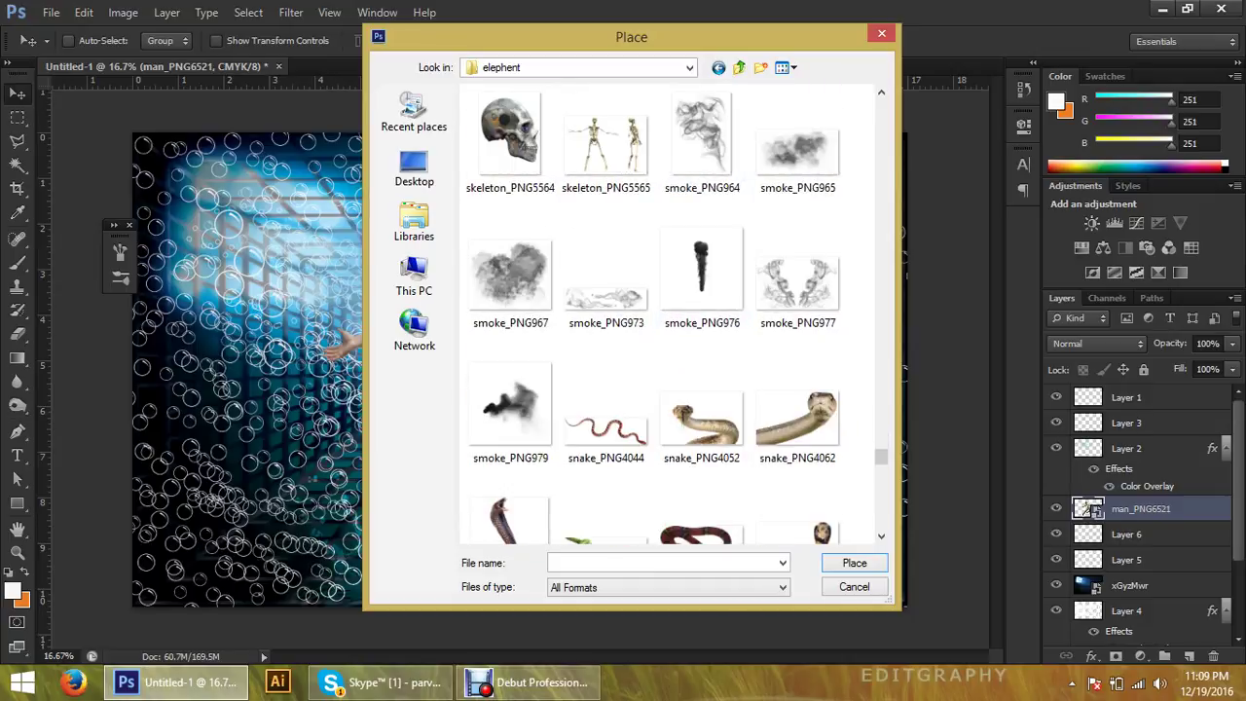
{"action": "scroll", "coordinate": [701, 311], "scroll_direction": "down", "scroll_amount": 5}
{"action": "scroll", "coordinate": [701, 311], "scroll_direction": "down", "scroll_amount": 4}
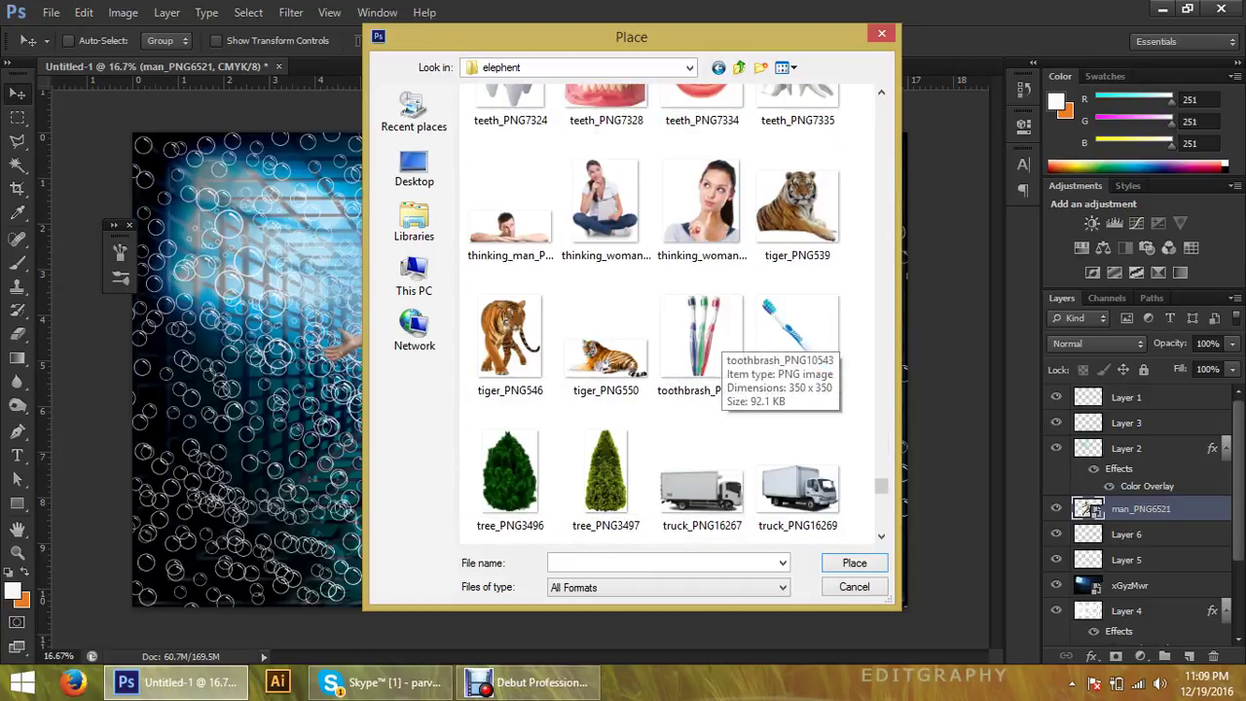
{"action": "scroll", "coordinate": [701, 312], "scroll_direction": "down", "scroll_amount": 3}
{"action": "scroll", "coordinate": [701, 312], "scroll_direction": "down", "scroll_amount": 10}
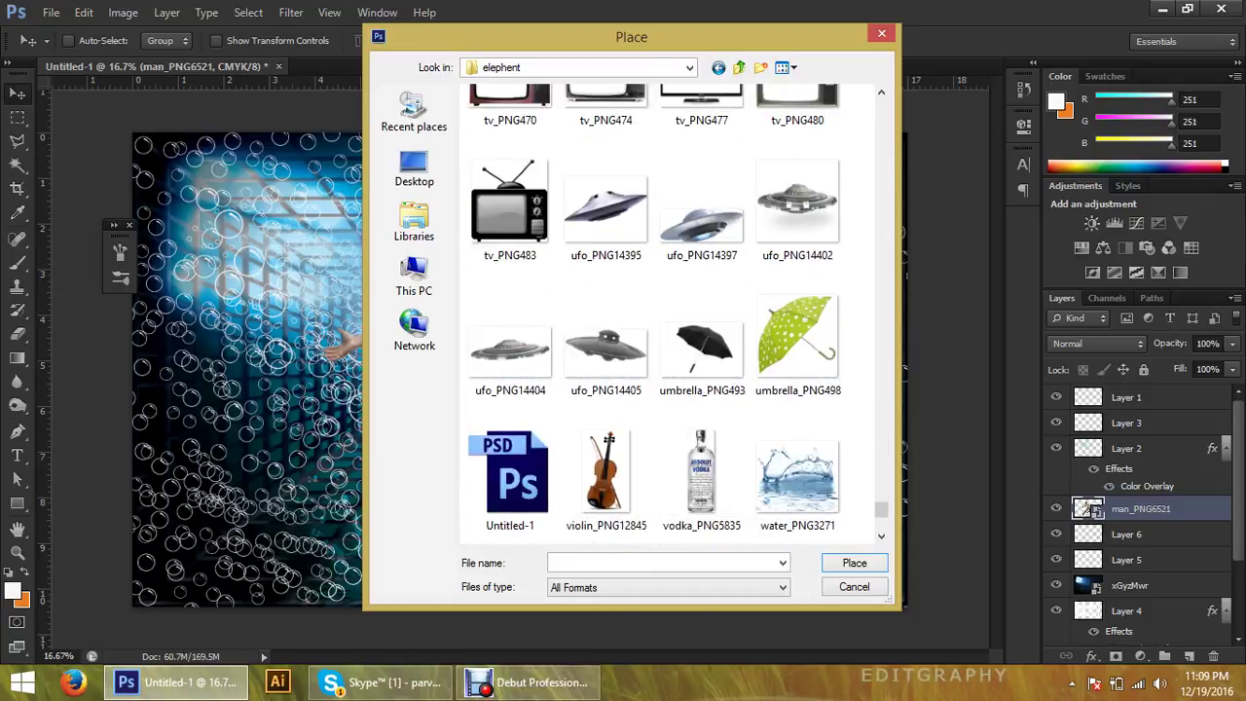
{"action": "scroll", "coordinate": [701, 311], "scroll_direction": "down", "scroll_amount": 6}
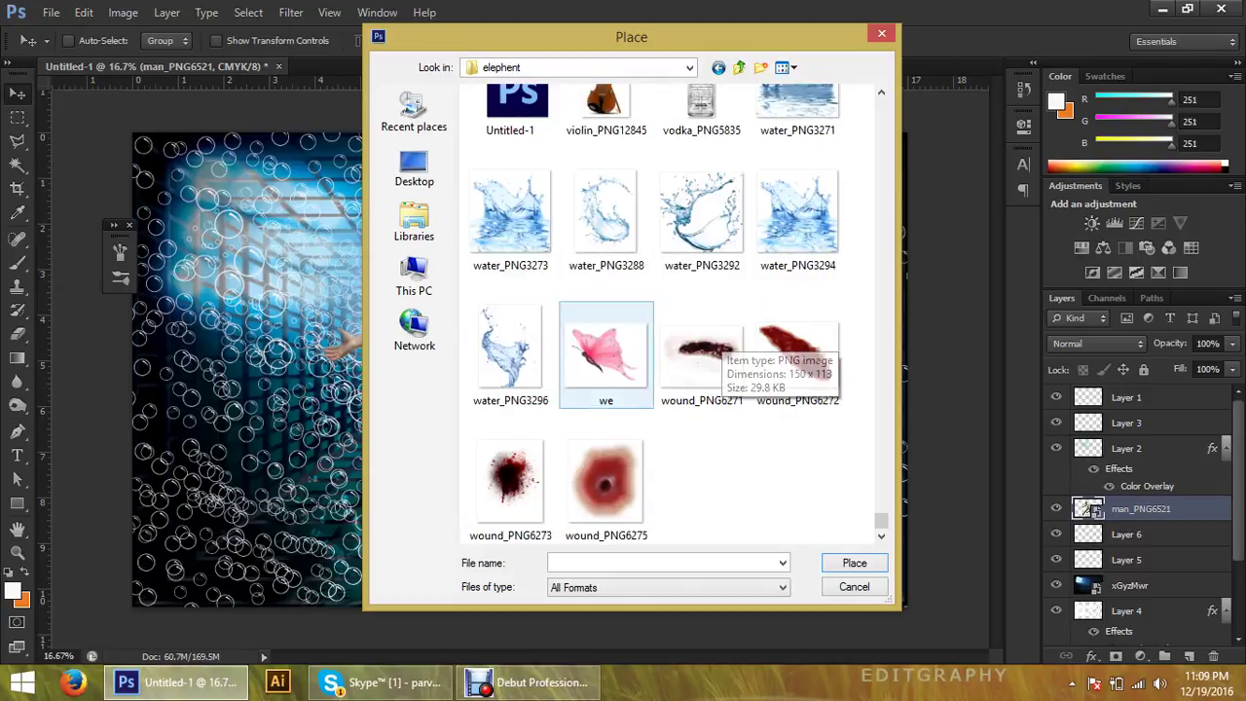
{"action": "left_click", "coordinate": [536, 242]}
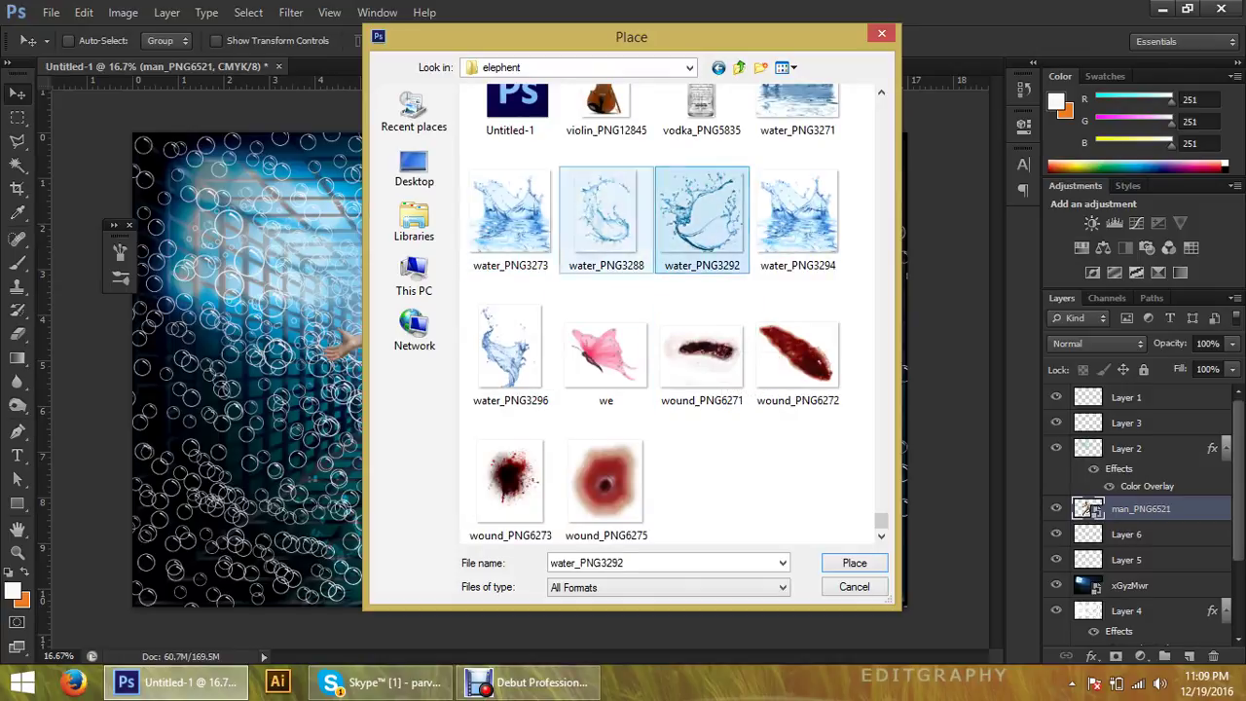
Place water_PNG3296 and scale it over the man's legs
{"action": "left_click", "coordinate": [611, 226]}
{"action": "double_click", "coordinate": [510, 348]}
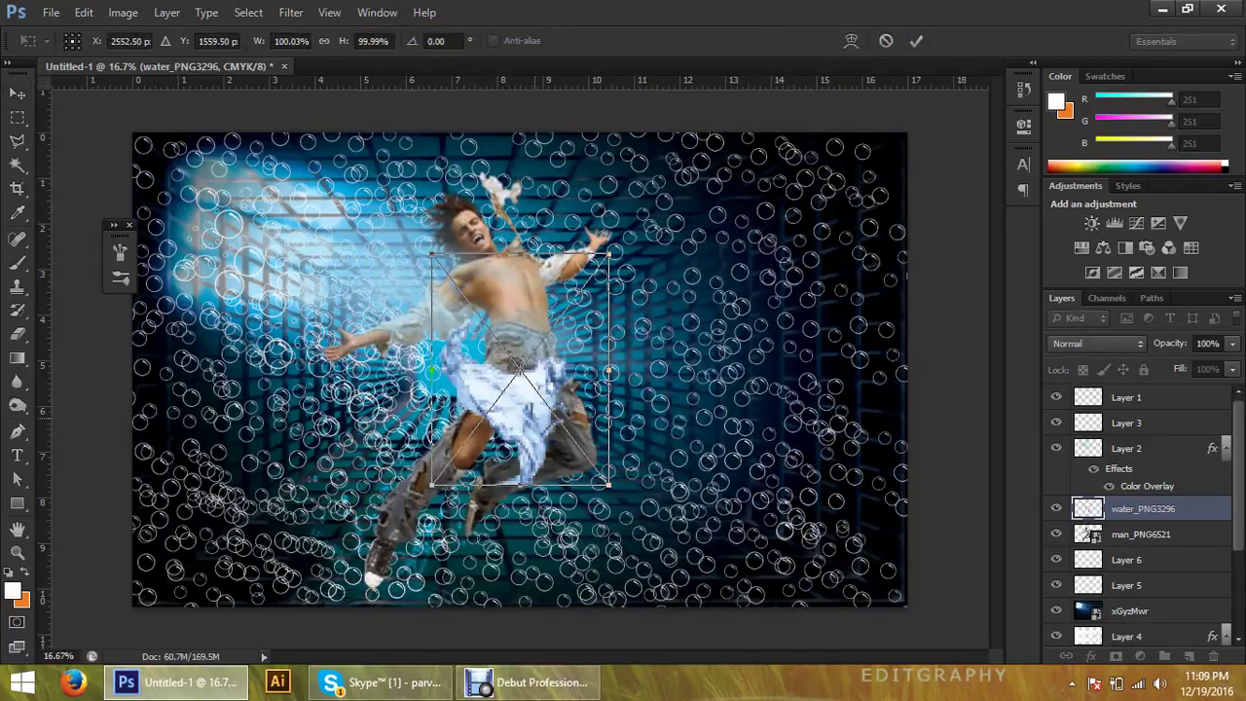
{"action": "left_click_drag", "start_coordinate": [525, 379], "coordinate": [415, 491]}
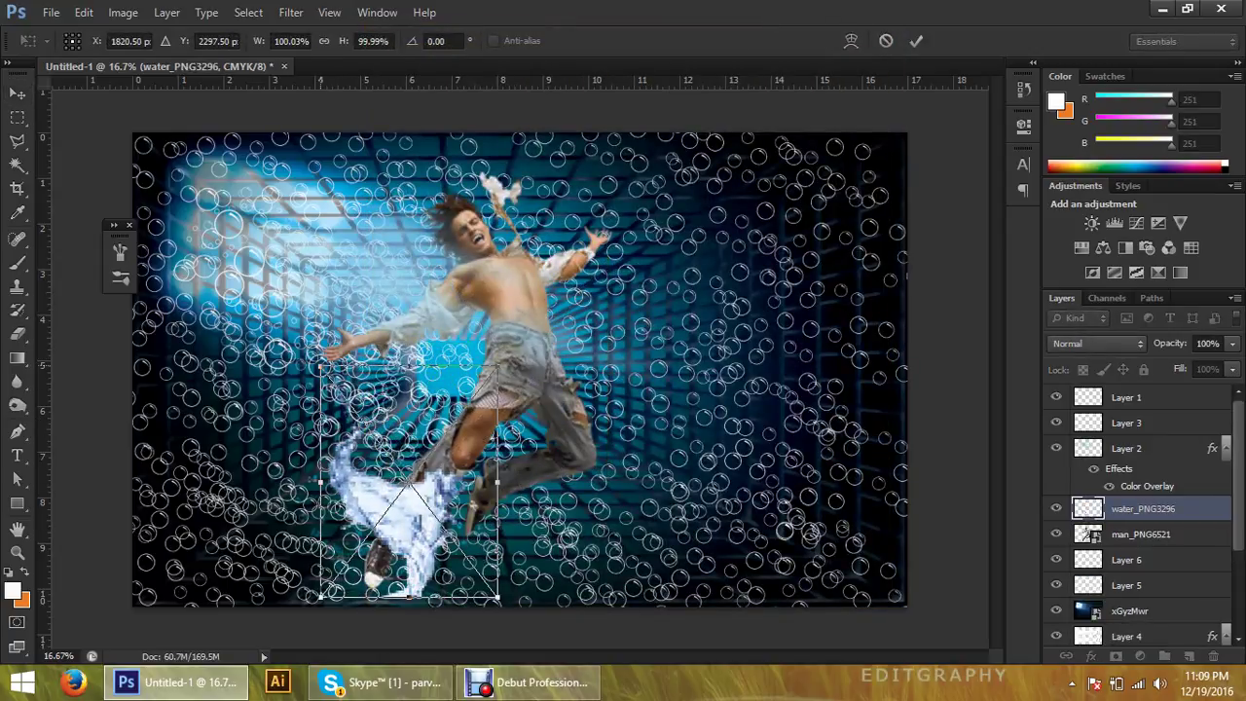
{"action": "left_click_drag", "start_coordinate": [321, 366], "coordinate": [215, 210]}
{"action": "mouse_move", "coordinate": [384, 323]}
{"action": "left_mouse_down"}
{"action": "mouse_move", "coordinate": [470, 363]}
{"action": "mouse_move", "coordinate": [490, 391]}
{"action": "left_mouse_up"}
{"action": "key", "text": "Return"}
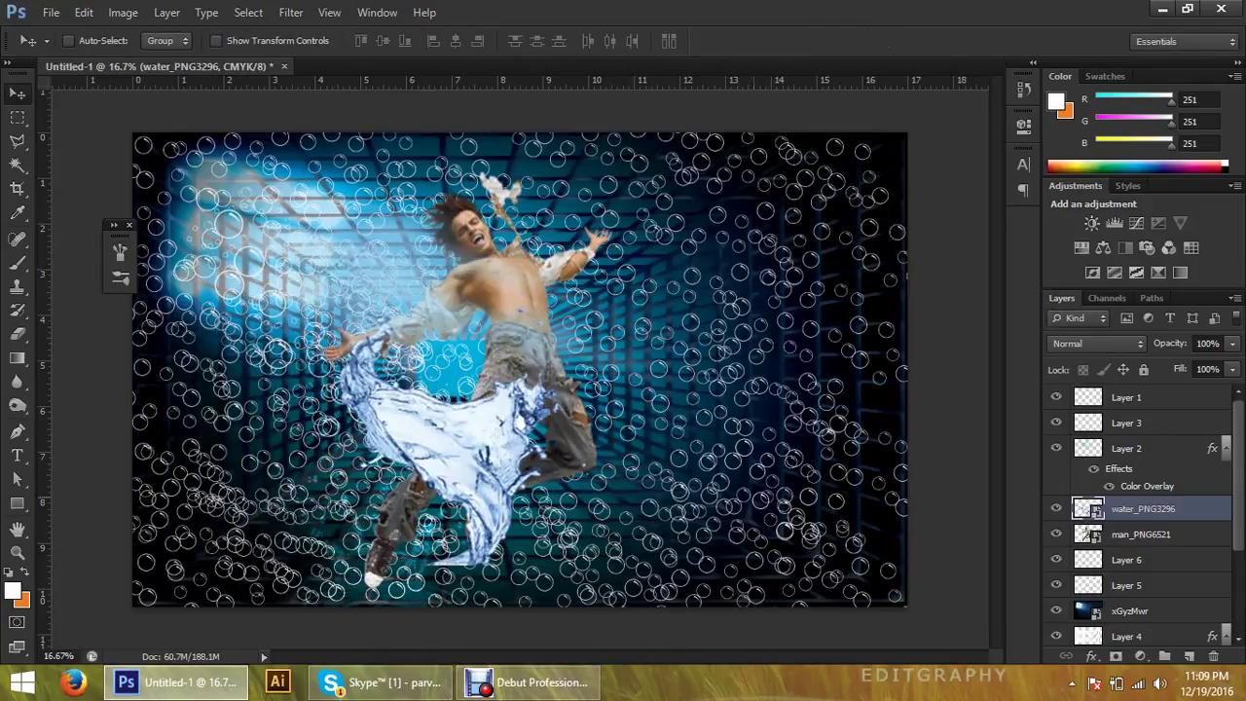
Blend the splash in Overlay mode, reposition it, then delete the splash layer
{"action": "left_click_drag", "start_coordinate": [347, 313], "coordinate": [332, 353]}
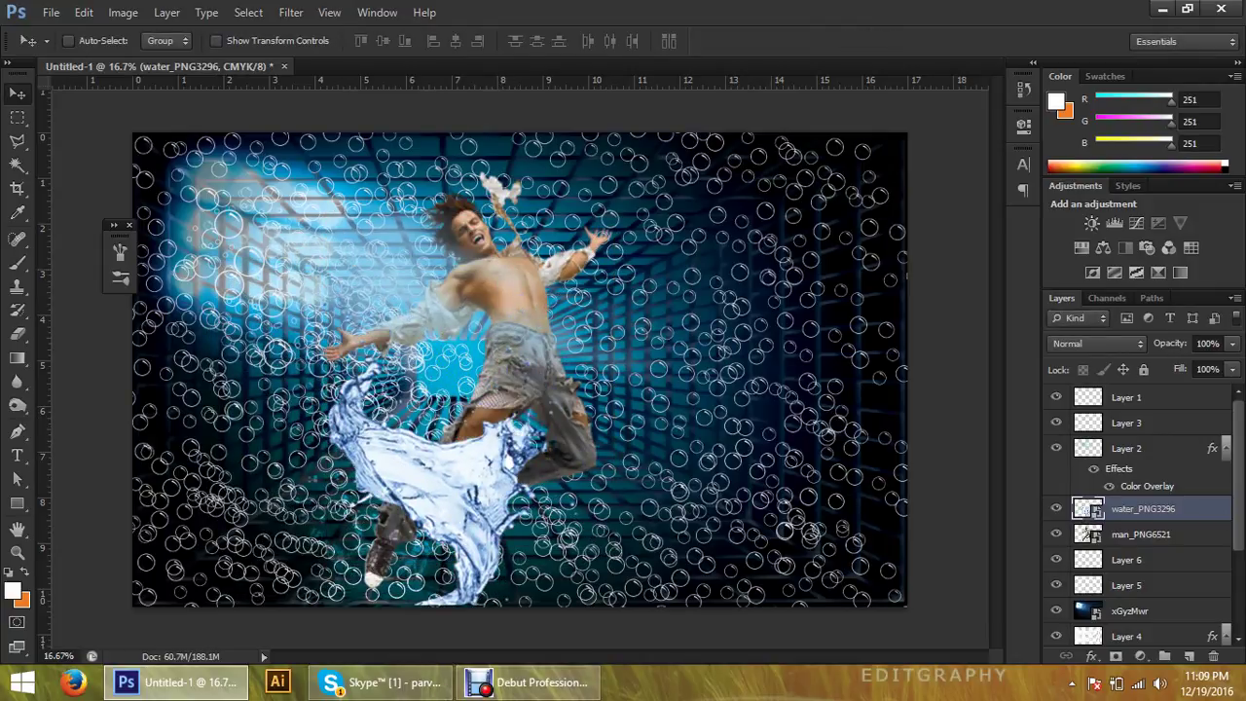
{"action": "left_click", "coordinate": [1097, 343]}
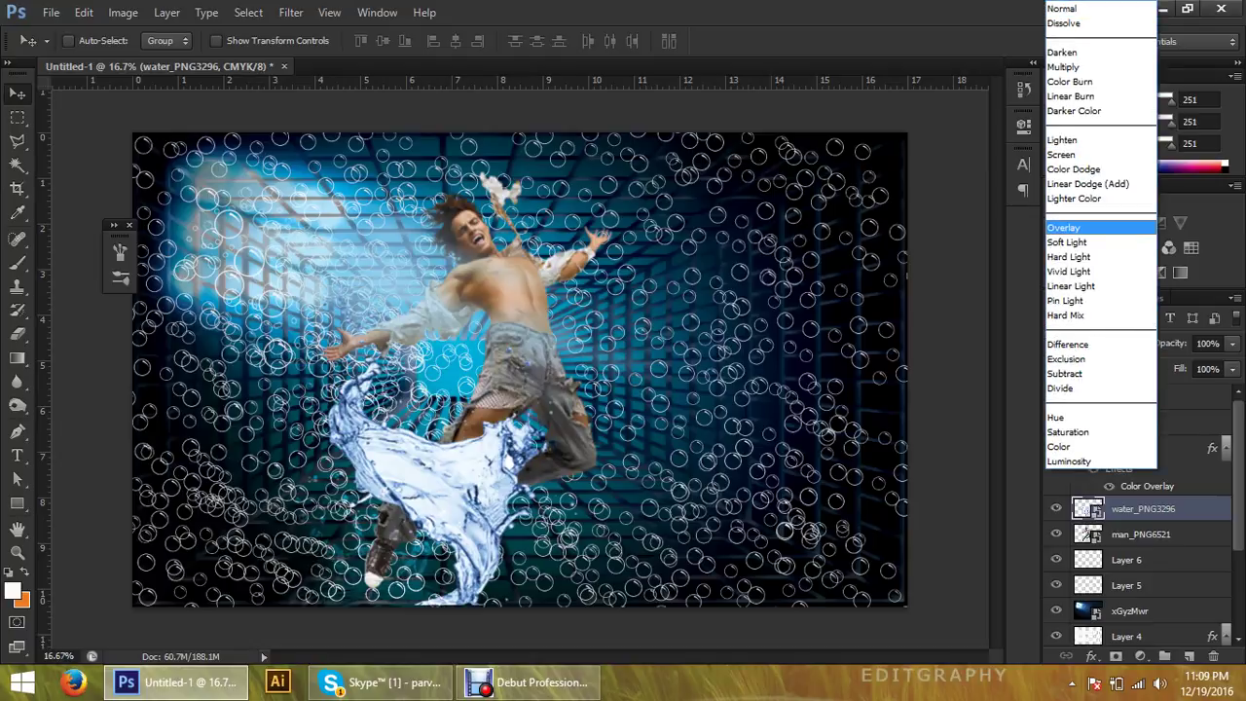
{"action": "key", "text": "Return"}
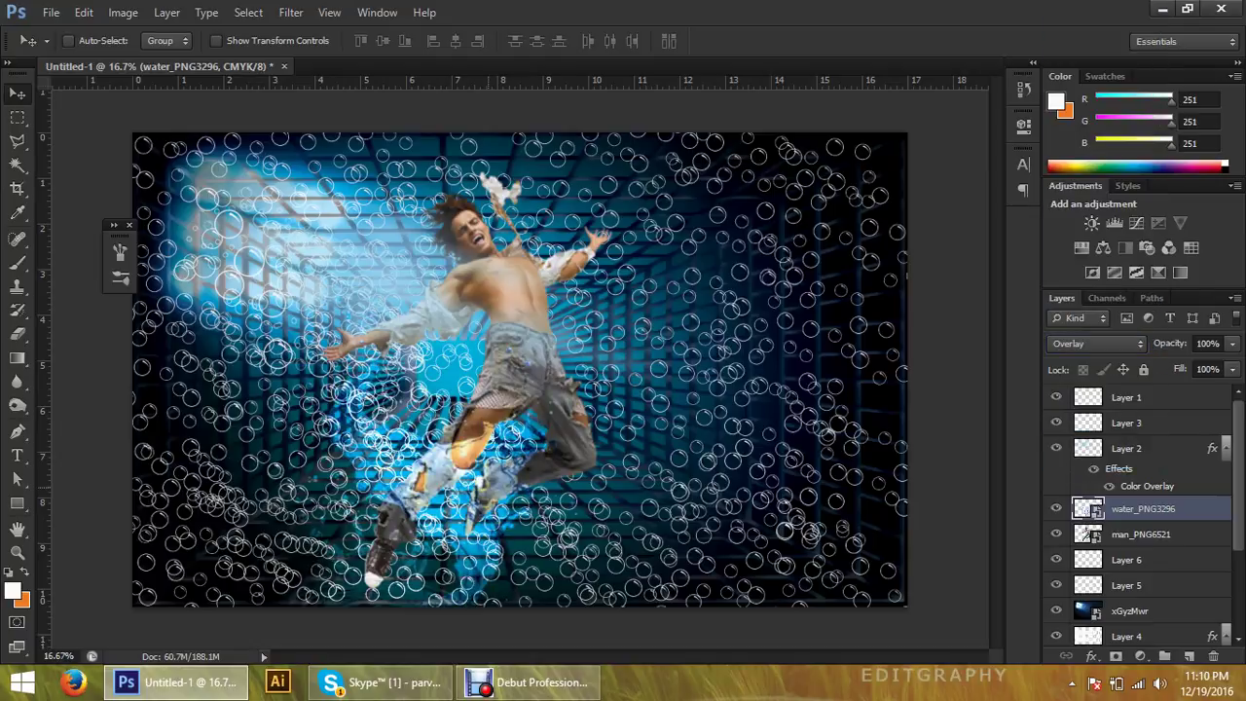
{"action": "mouse_move", "coordinate": [477, 438]}
{"action": "left_mouse_down"}
{"action": "mouse_move", "coordinate": [419, 467]}
{"action": "mouse_move", "coordinate": [671, 394]}
{"action": "mouse_move", "coordinate": [593, 513]}
{"action": "mouse_move", "coordinate": [452, 463]}
{"action": "mouse_move", "coordinate": [458, 479]}
{"action": "mouse_move", "coordinate": [389, 342]}
{"action": "mouse_move", "coordinate": [355, 316]}
{"action": "left_mouse_up"}
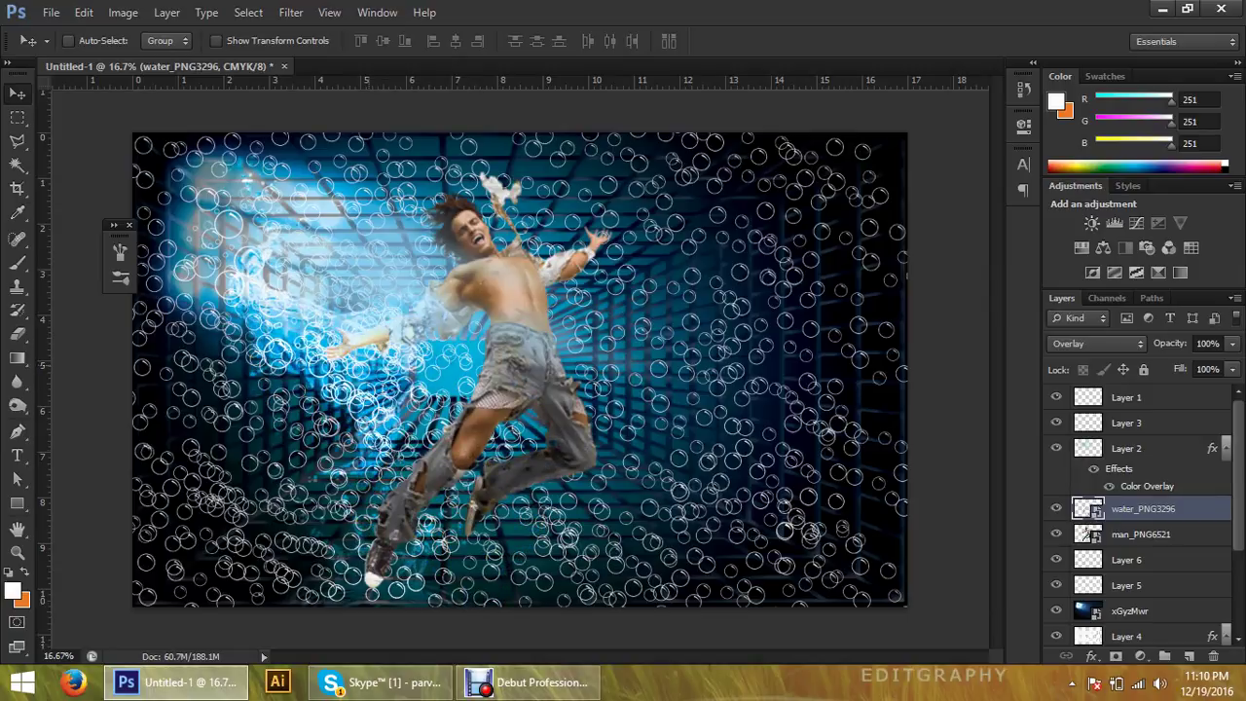
{"action": "mouse_move", "coordinate": [370, 389]}
{"action": "left_mouse_down"}
{"action": "mouse_move", "coordinate": [570, 418]}
{"action": "mouse_move", "coordinate": [582, 450]}
{"action": "left_mouse_up"}
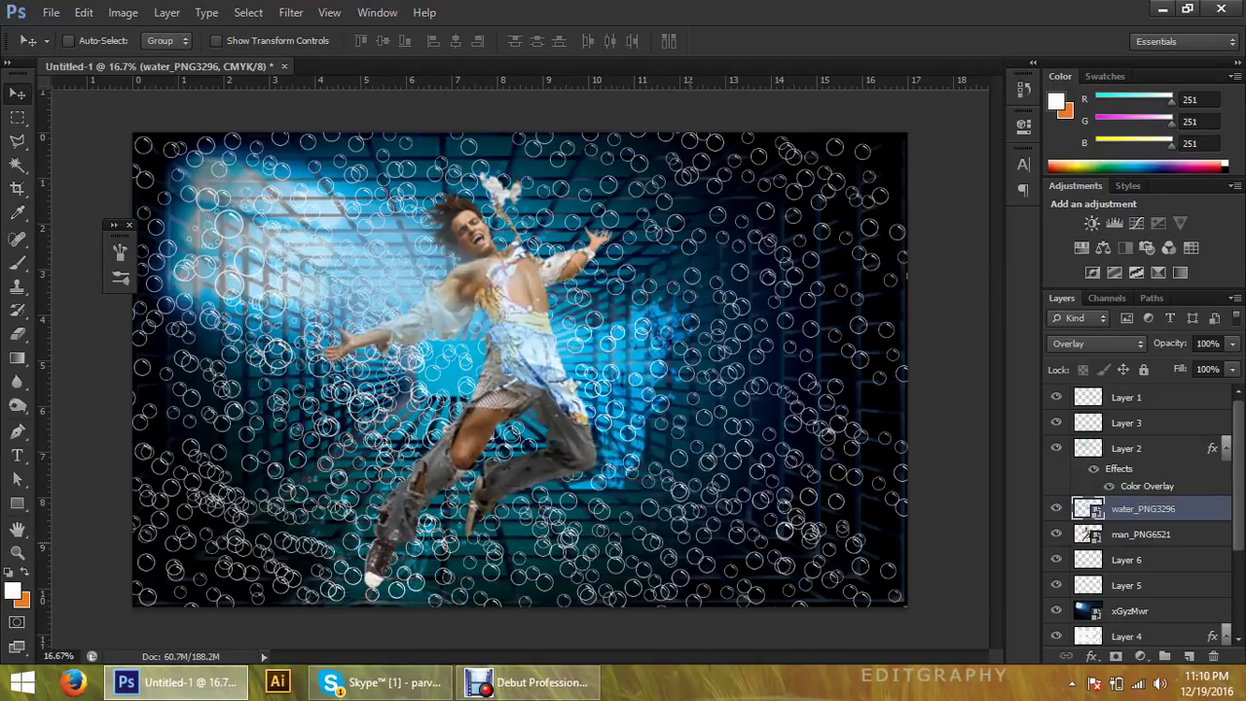
{"action": "key", "text": "Delete"}
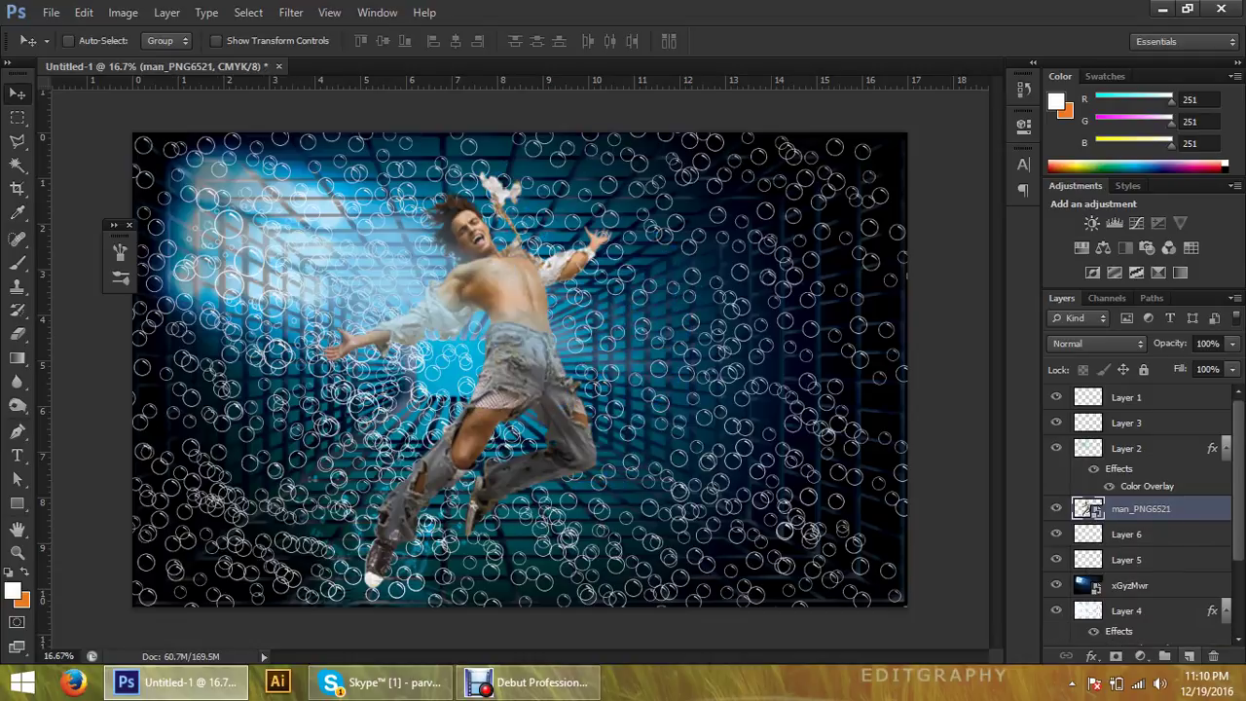
Place the drops_PNG13506 droplets image into the composite
{"action": "left_click", "coordinate": [50, 12]}
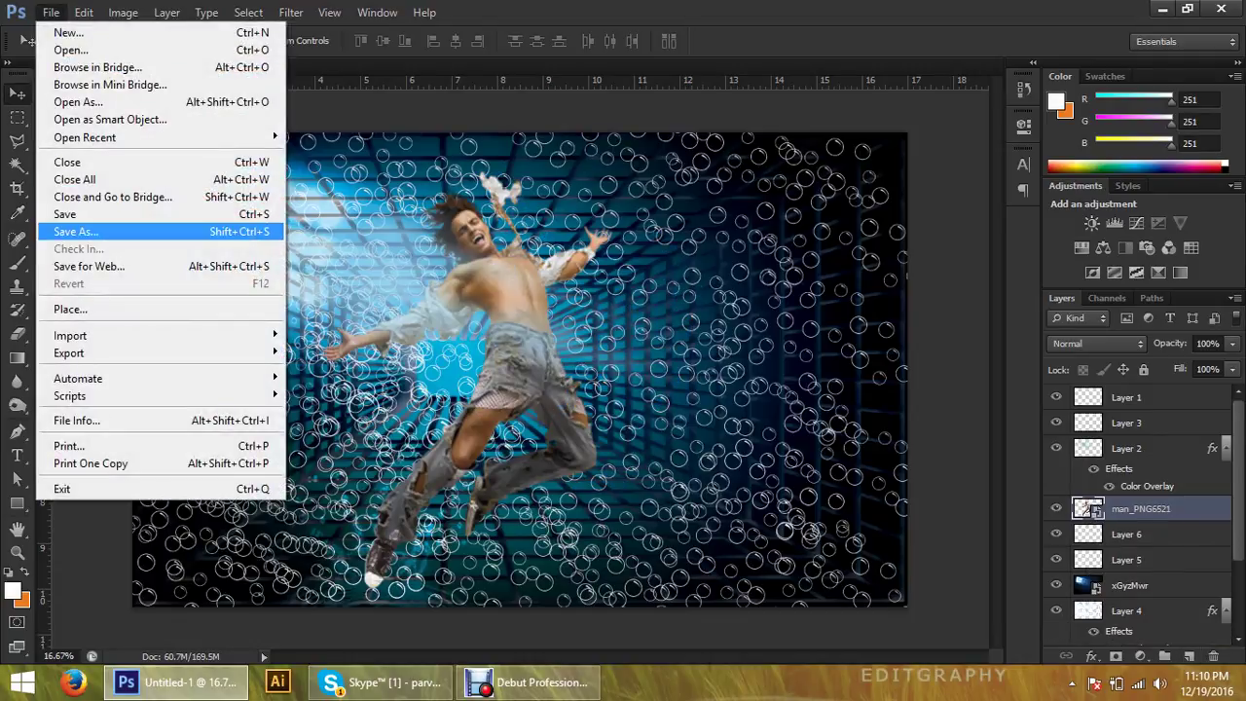
{"action": "left_click", "coordinate": [70, 308]}
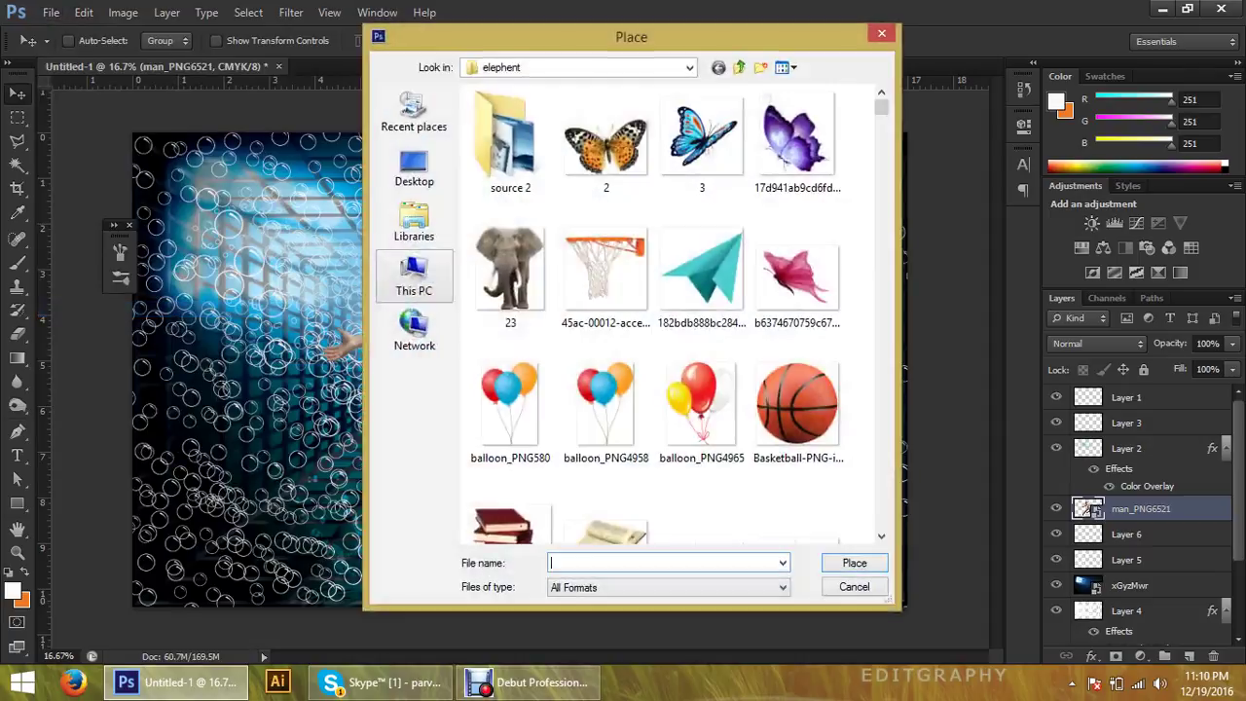
{"action": "scroll", "coordinate": [672, 312], "scroll_direction": "down", "scroll_amount": 5}
{"action": "scroll", "coordinate": [671, 312], "scroll_direction": "down", "scroll_amount": 5}
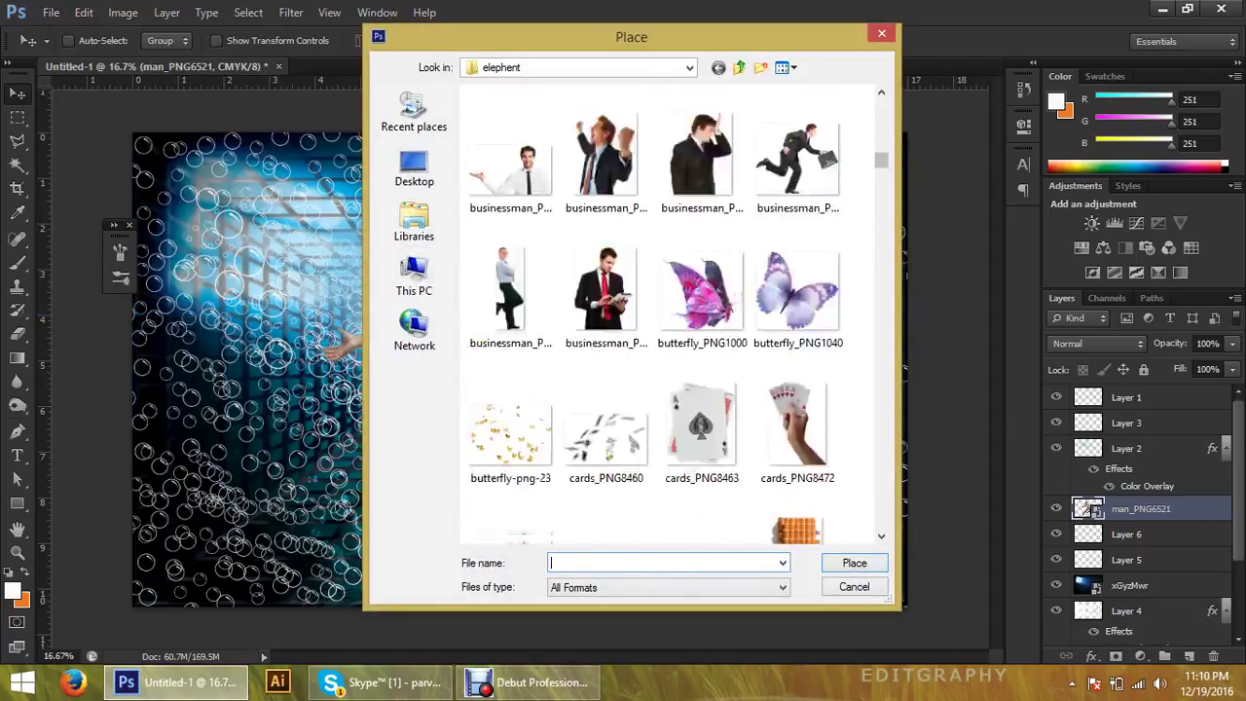
{"action": "scroll", "coordinate": [672, 312], "scroll_direction": "down", "scroll_amount": 2}
{"action": "scroll", "coordinate": [672, 311], "scroll_direction": "down", "scroll_amount": 3}
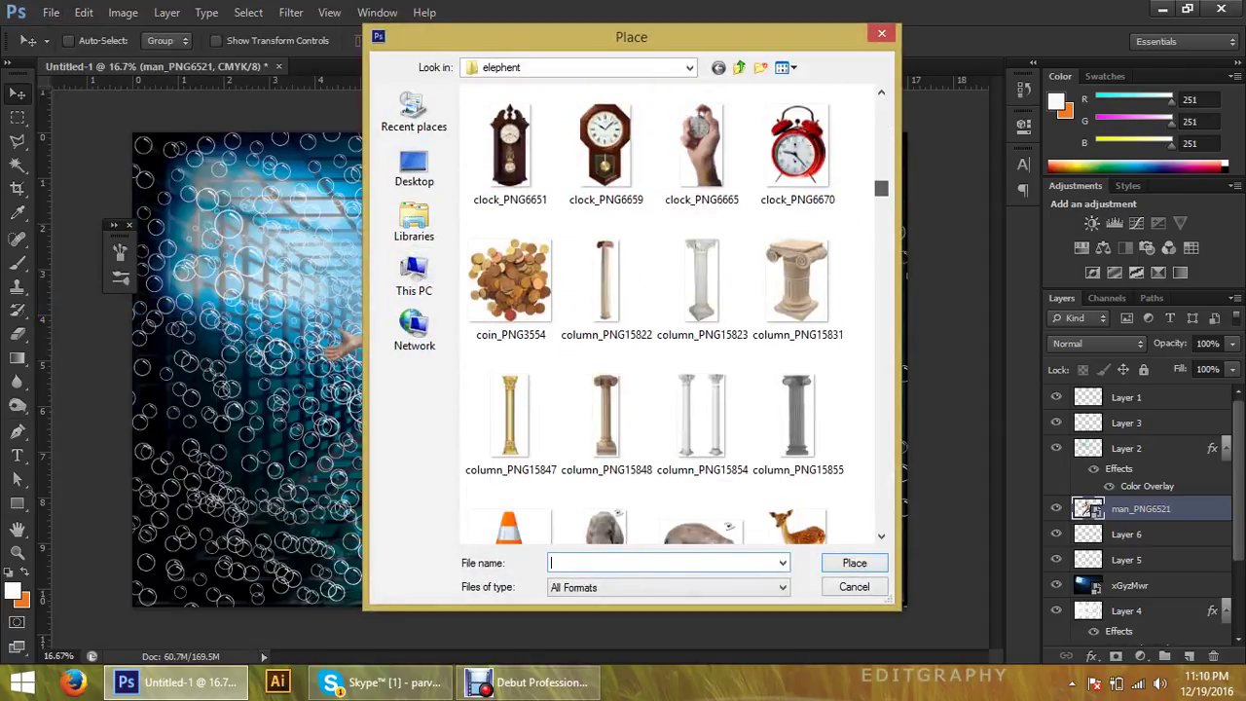
{"action": "scroll", "coordinate": [672, 312], "scroll_direction": "down", "scroll_amount": 3}
{"action": "scroll", "coordinate": [672, 312], "scroll_direction": "down", "scroll_amount": 2}
{"action": "scroll", "coordinate": [672, 312], "scroll_direction": "down", "scroll_amount": 1}
{"action": "scroll", "coordinate": [672, 312], "scroll_direction": "down", "scroll_amount": 3}
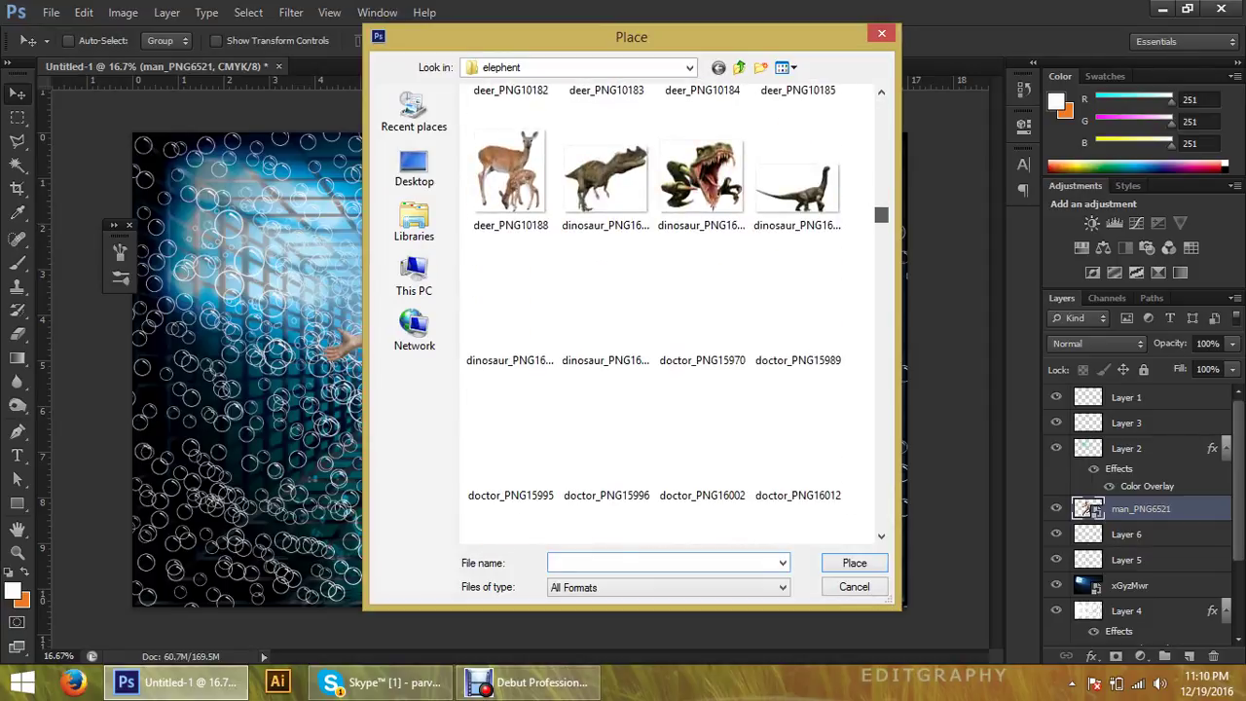
{"action": "scroll", "coordinate": [671, 311], "scroll_direction": "down", "scroll_amount": 3}
{"action": "scroll", "coordinate": [672, 312], "scroll_direction": "down", "scroll_amount": 3}
{"action": "scroll", "coordinate": [672, 311], "scroll_direction": "down", "scroll_amount": 3}
{"action": "scroll", "coordinate": [672, 312], "scroll_direction": "down", "scroll_amount": 1}
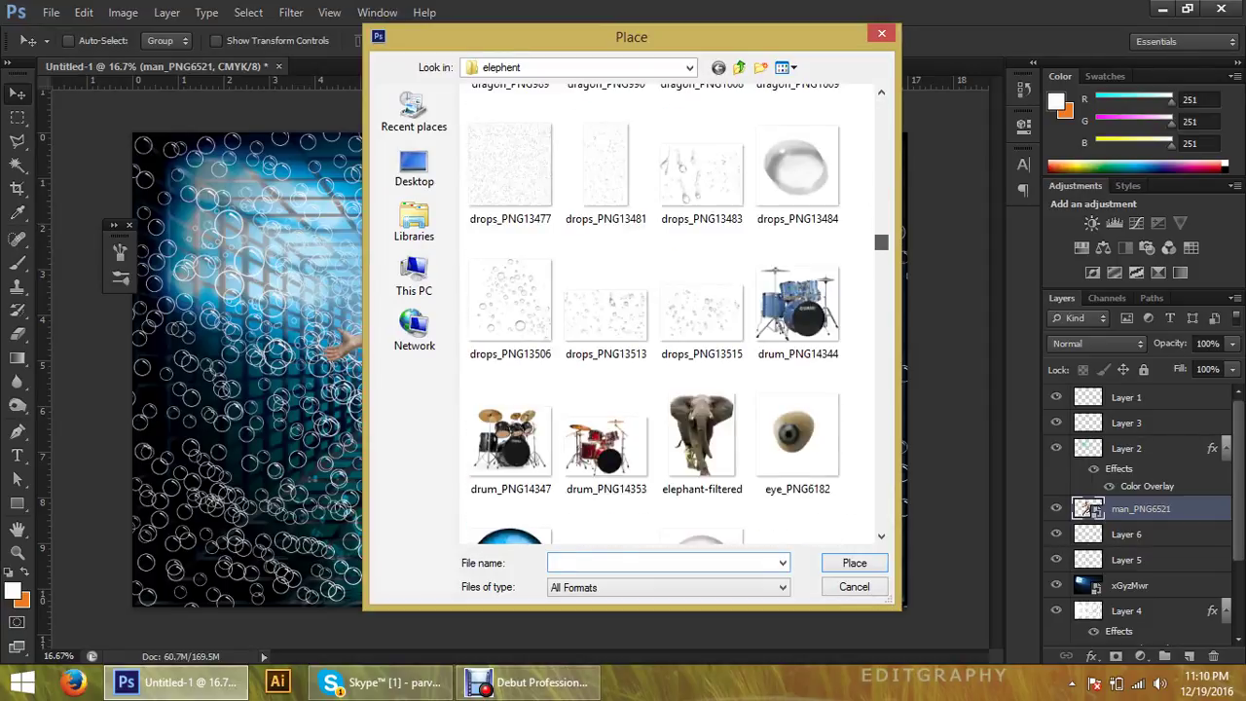
{"action": "double_click", "coordinate": [510, 302]}
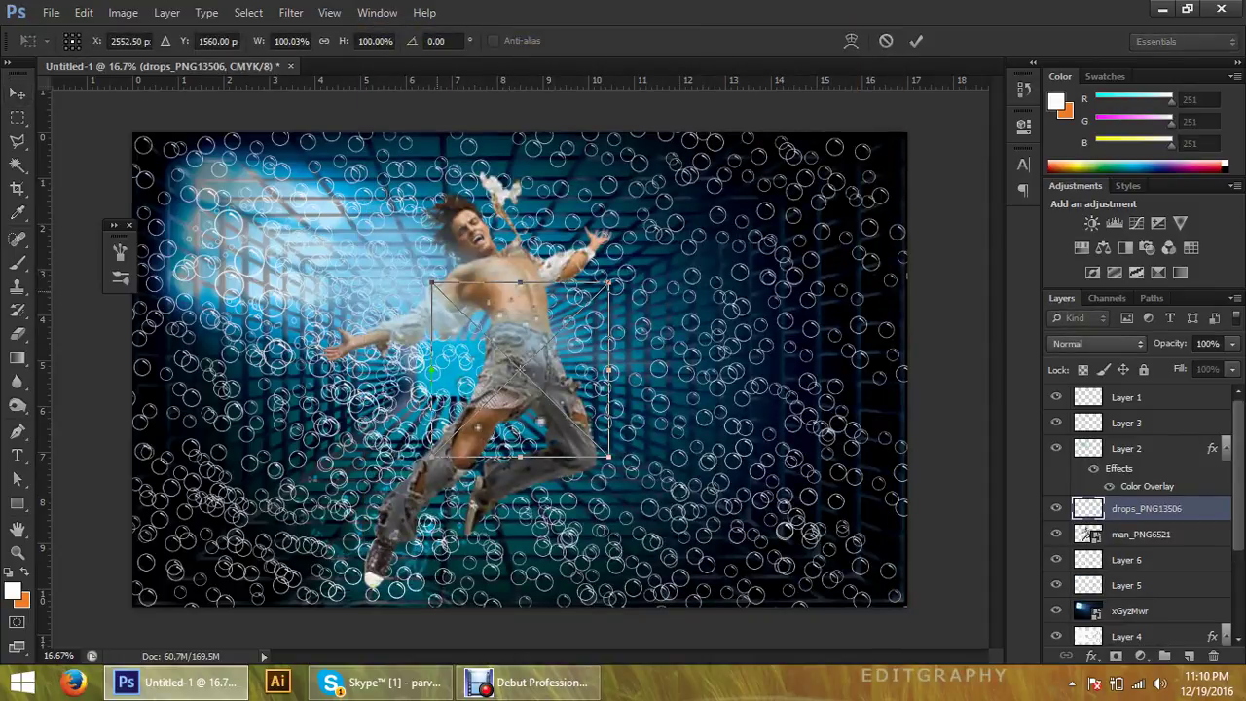
Scale the droplets over the man's torso and legs and nudge them slightly lower
{"action": "left_click_drag", "start_coordinate": [431, 283], "coordinate": [359, 187]}
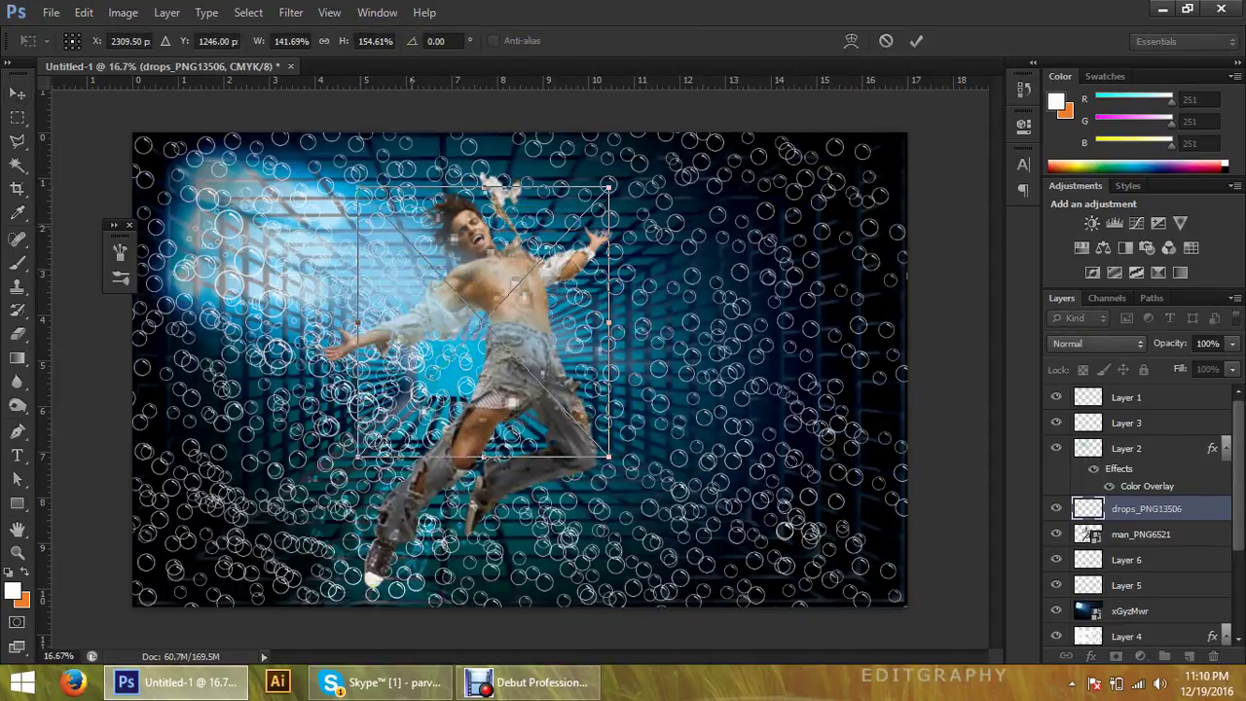
{"action": "left_click_drag", "start_coordinate": [541, 220], "coordinate": [545, 279]}
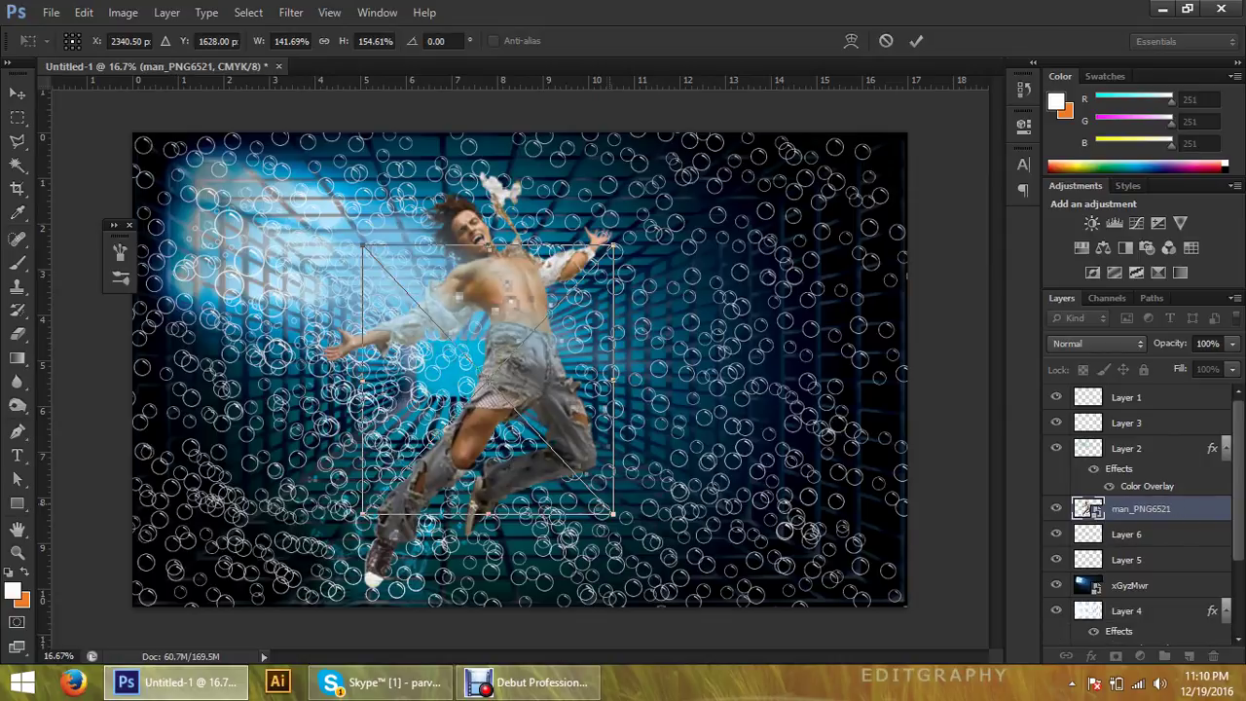
{"action": "left_click_drag", "start_coordinate": [614, 513], "coordinate": [661, 550]}
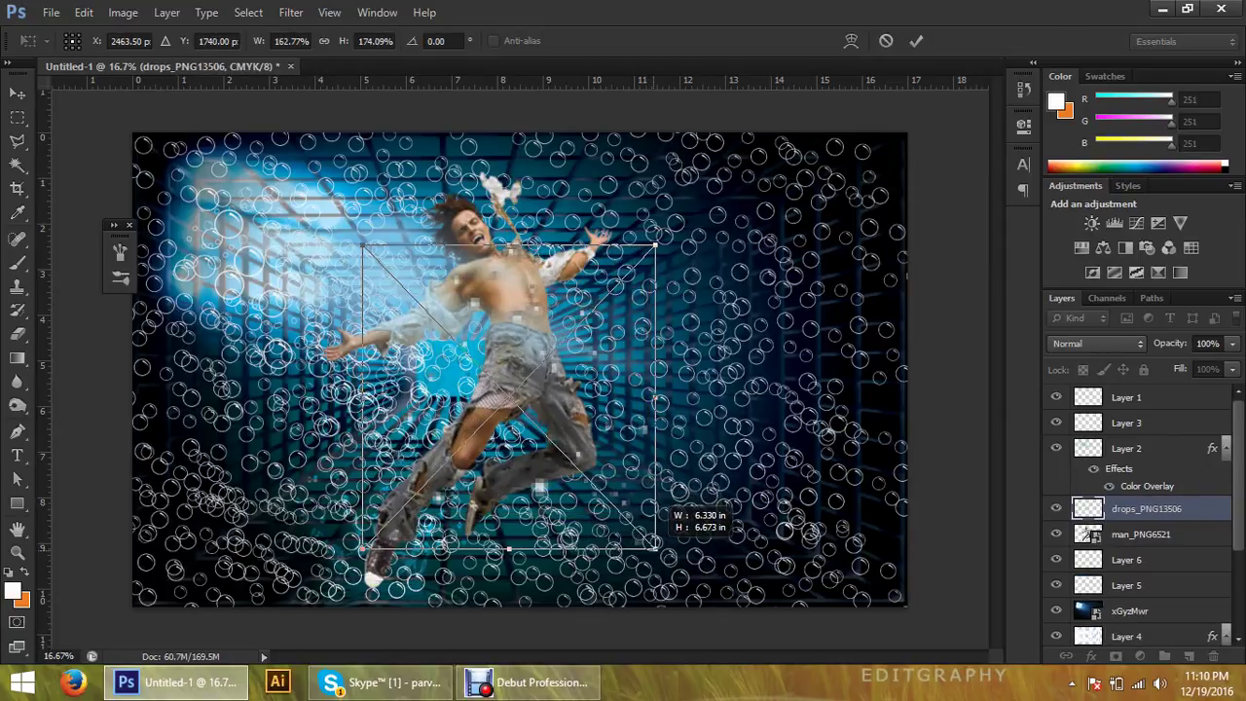
{"action": "key", "text": "Return"}
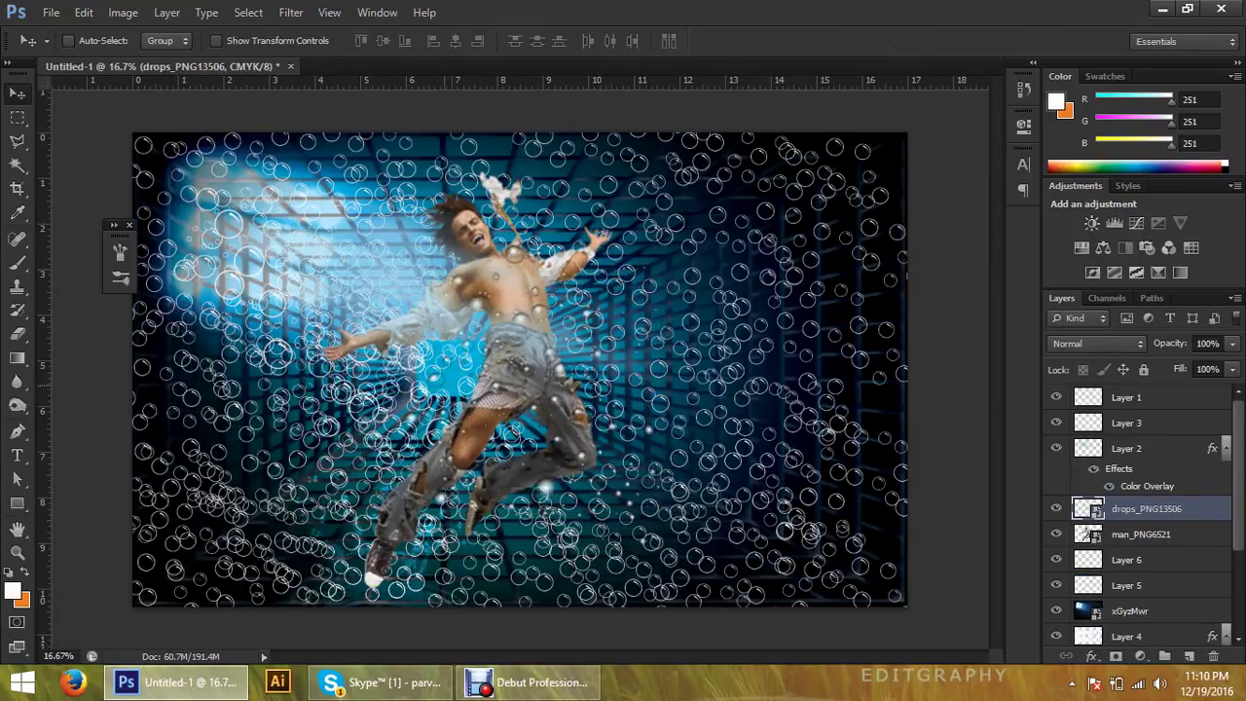
{"action": "left_click_drag", "start_coordinate": [541, 229], "coordinate": [542, 271]}
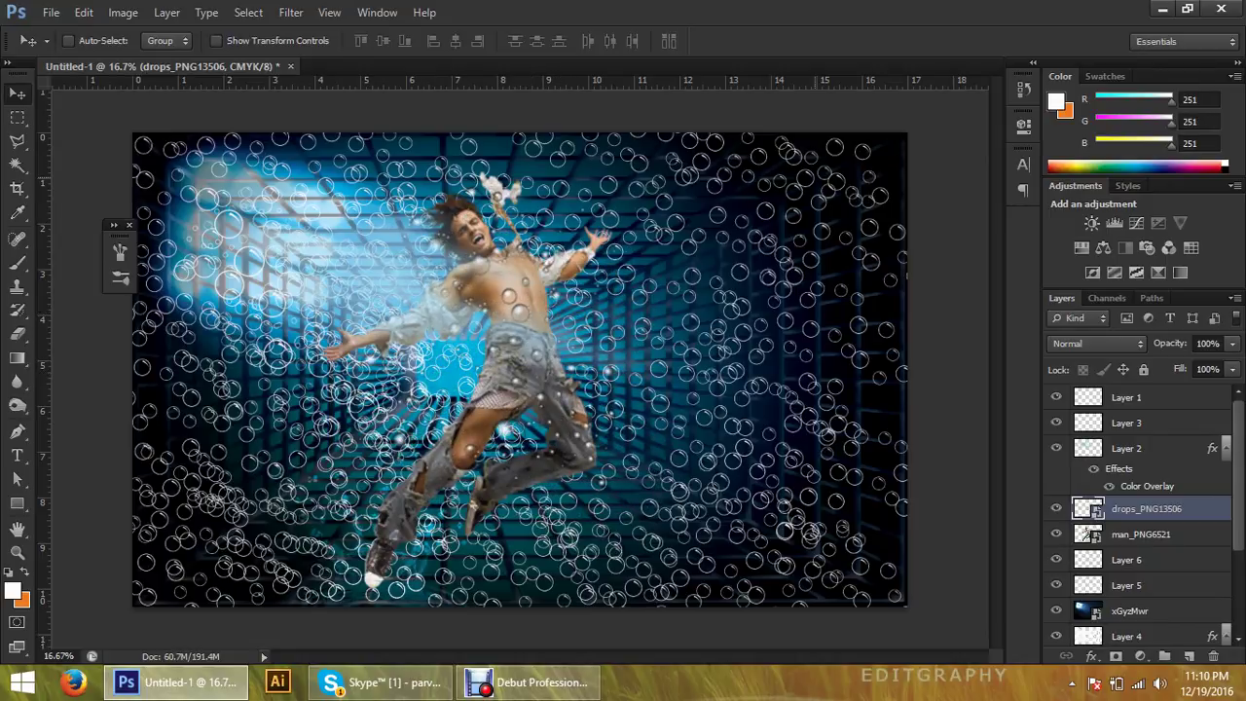
{"action": "right_click", "coordinate": [830, 175]}
Set Layer 5's blend mode to Lighten
{"action": "left_click", "coordinate": [862, 181]}
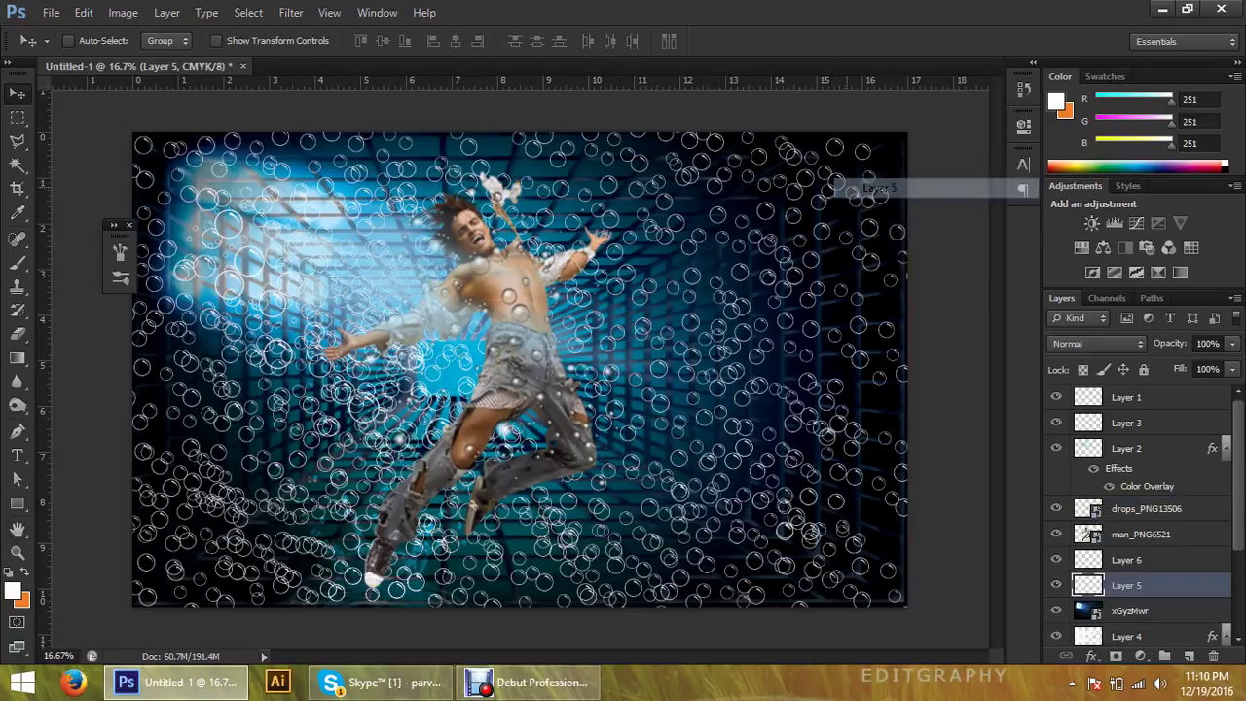
{"action": "left_click", "coordinate": [1097, 343]}
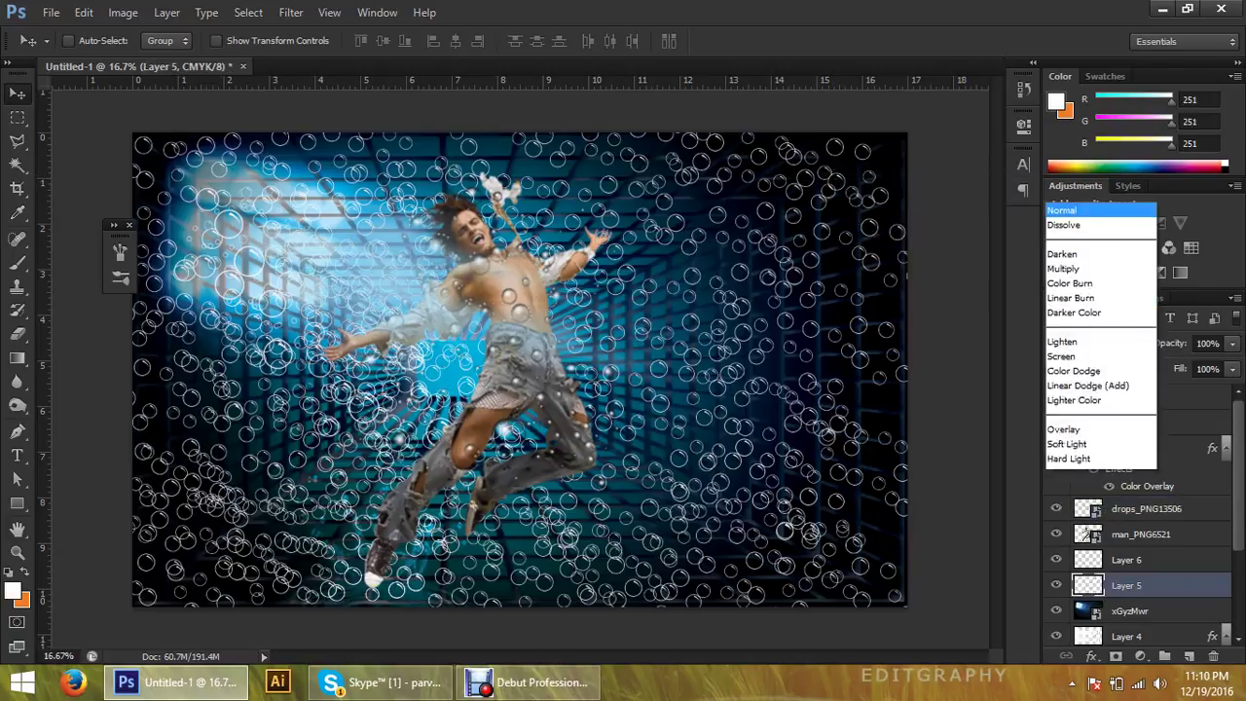
{"action": "left_click", "coordinate": [1066, 140]}
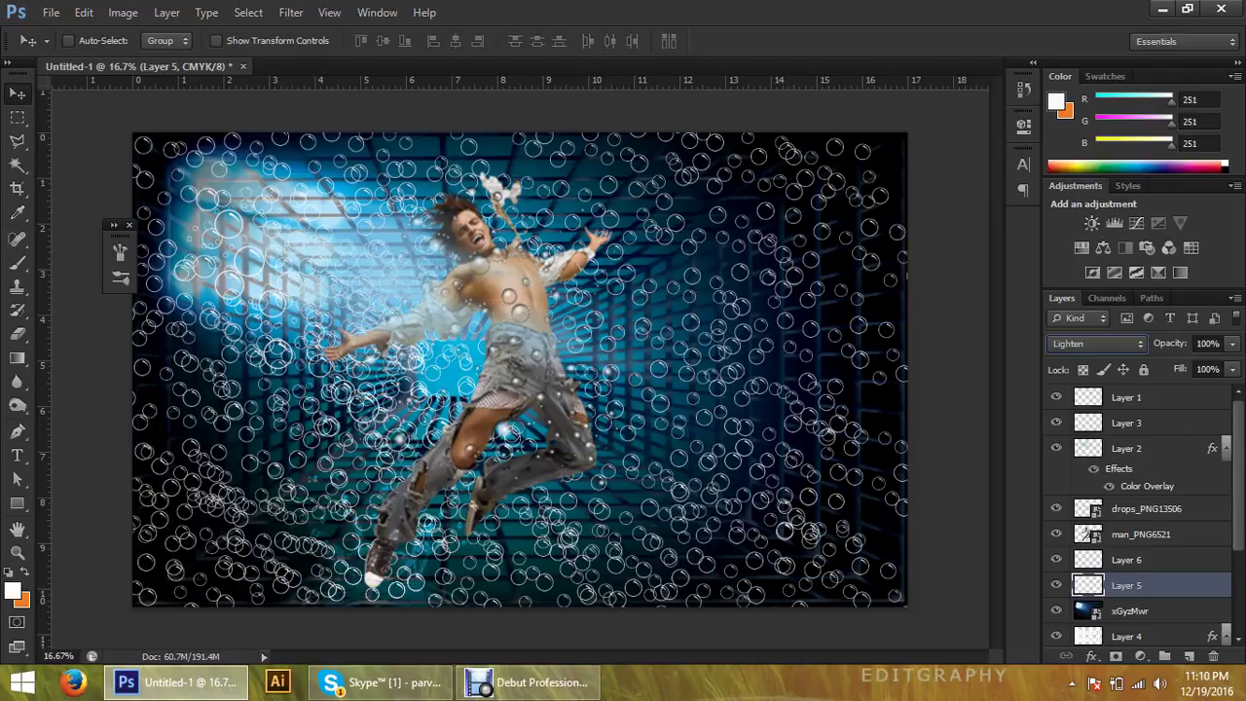
Select xGyzMwr and Layer 4 from the canvas, then reselect Layer 5 and show it
{"action": "right_click", "coordinate": [854, 475]}
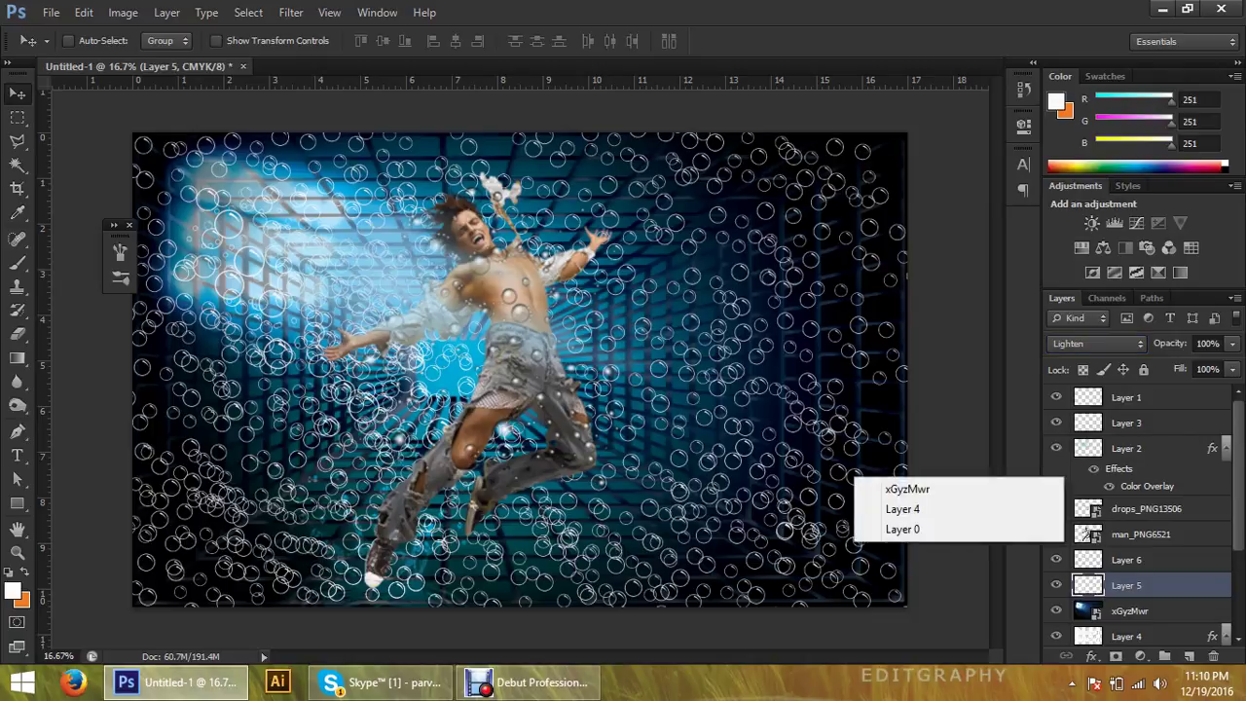
{"action": "left_click", "coordinate": [896, 490]}
{"action": "right_click", "coordinate": [855, 475]}
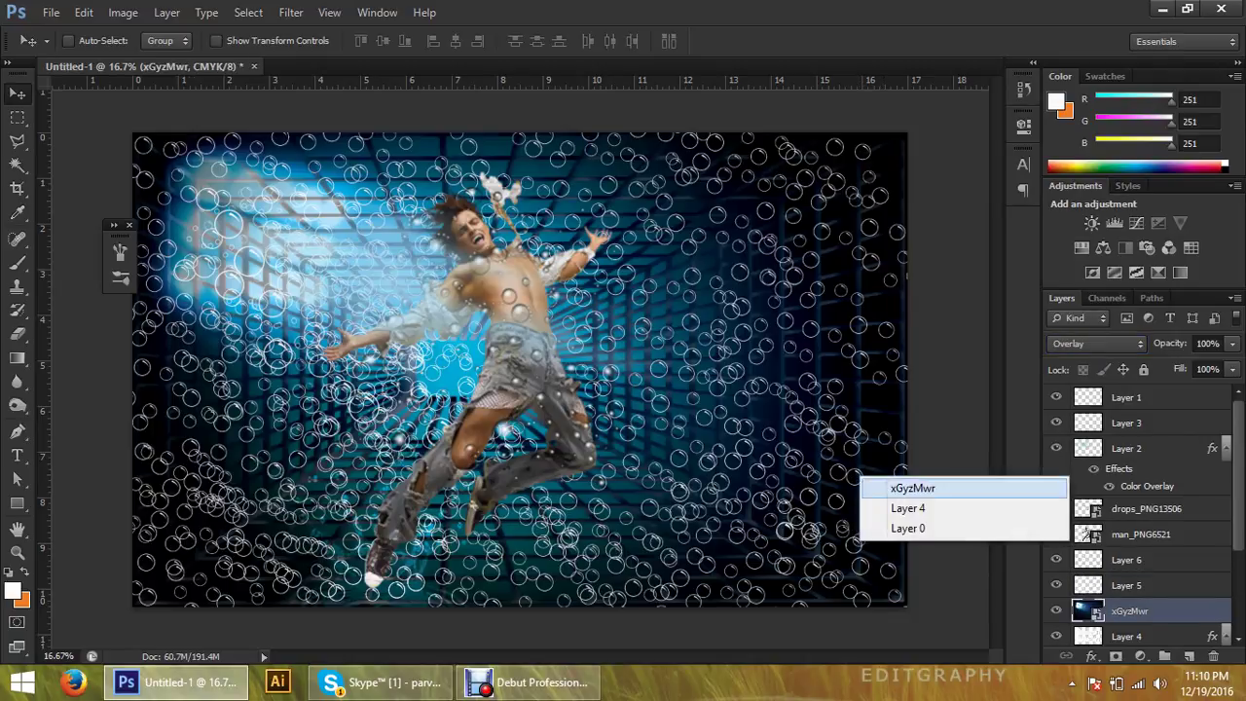
{"action": "left_click", "coordinate": [901, 506]}
{"action": "left_click_drag", "start_coordinate": [877, 418], "coordinate": [871, 438]}
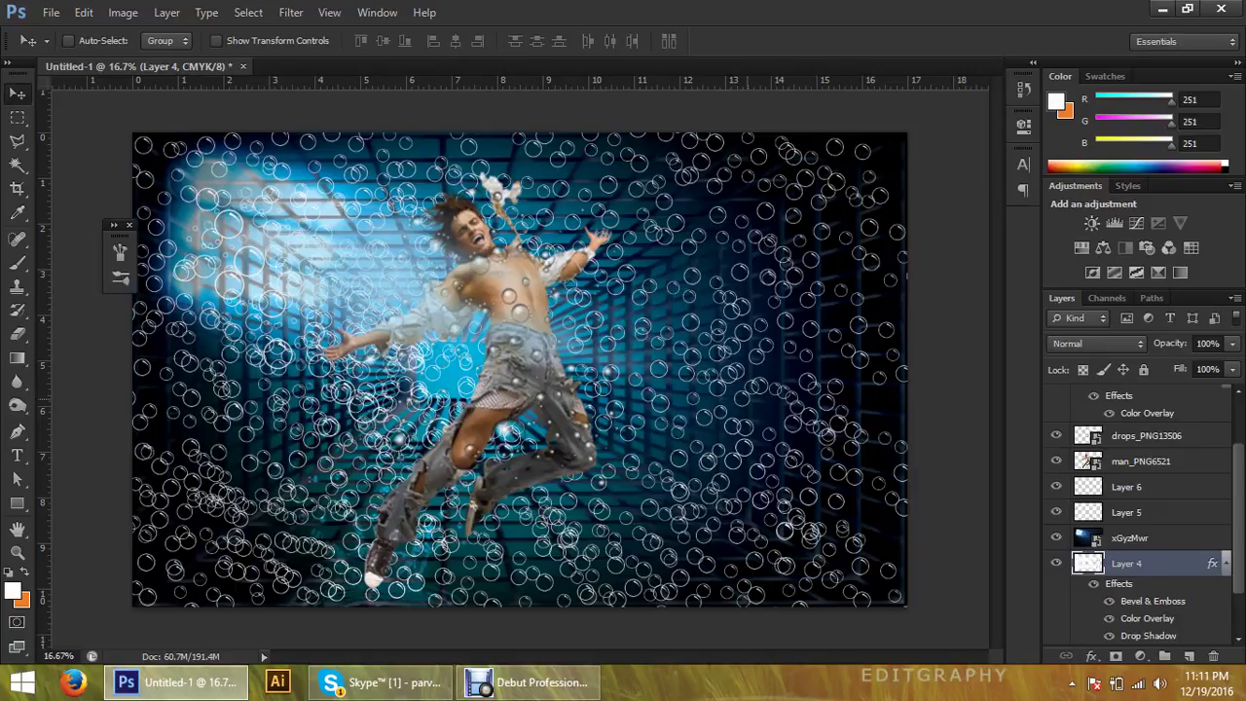
{"action": "right_click", "coordinate": [747, 400]}
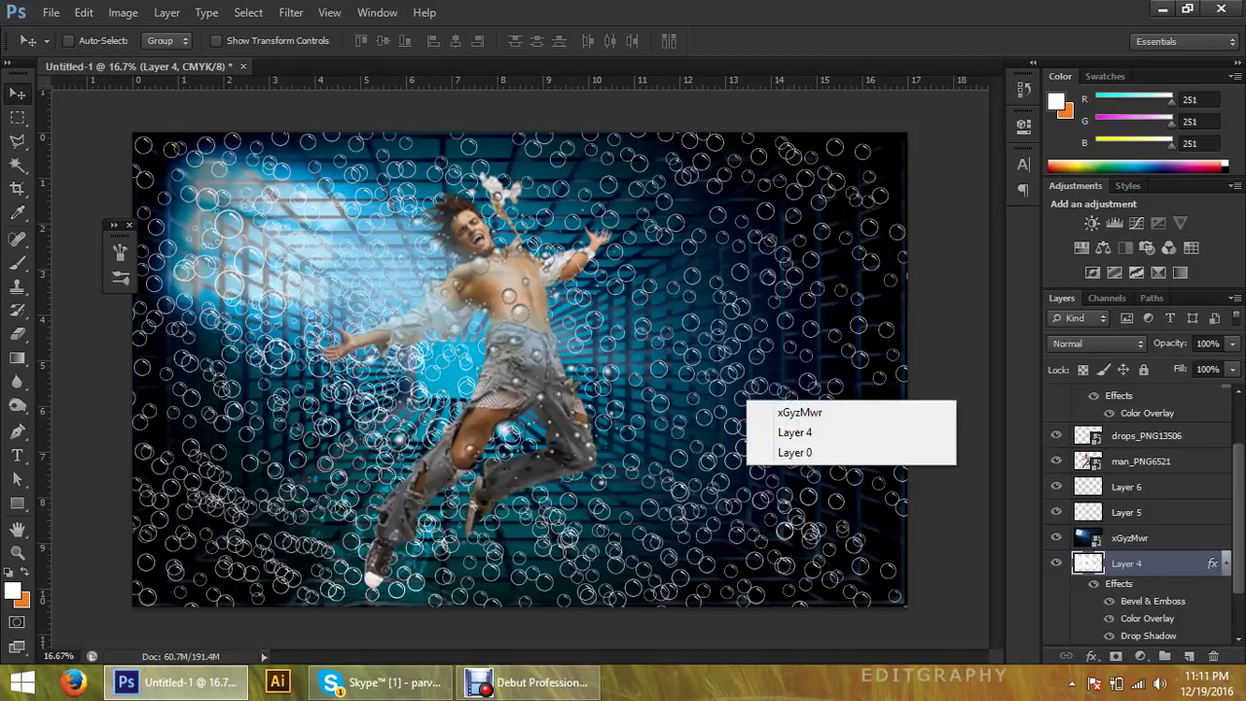
{"action": "key", "text": "Escape"}
{"action": "key", "text": "alt+bracketright"}
{"action": "key", "text": "alt+bracketright"}
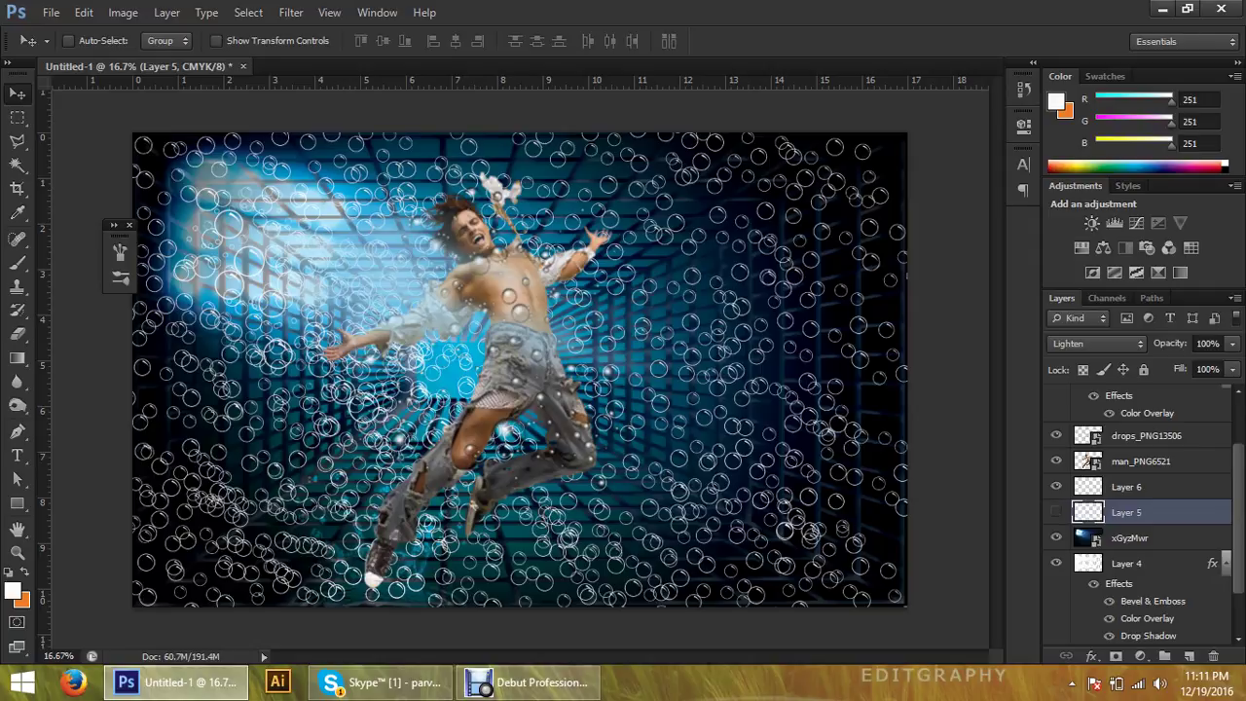
{"action": "key", "text": "ctrl+comma"}
Set Layer 5 to Overlay, then preview Hard Light, Screen, Darken, Dissolve and Linear Burn
{"action": "left_click", "coordinate": [1097, 343]}
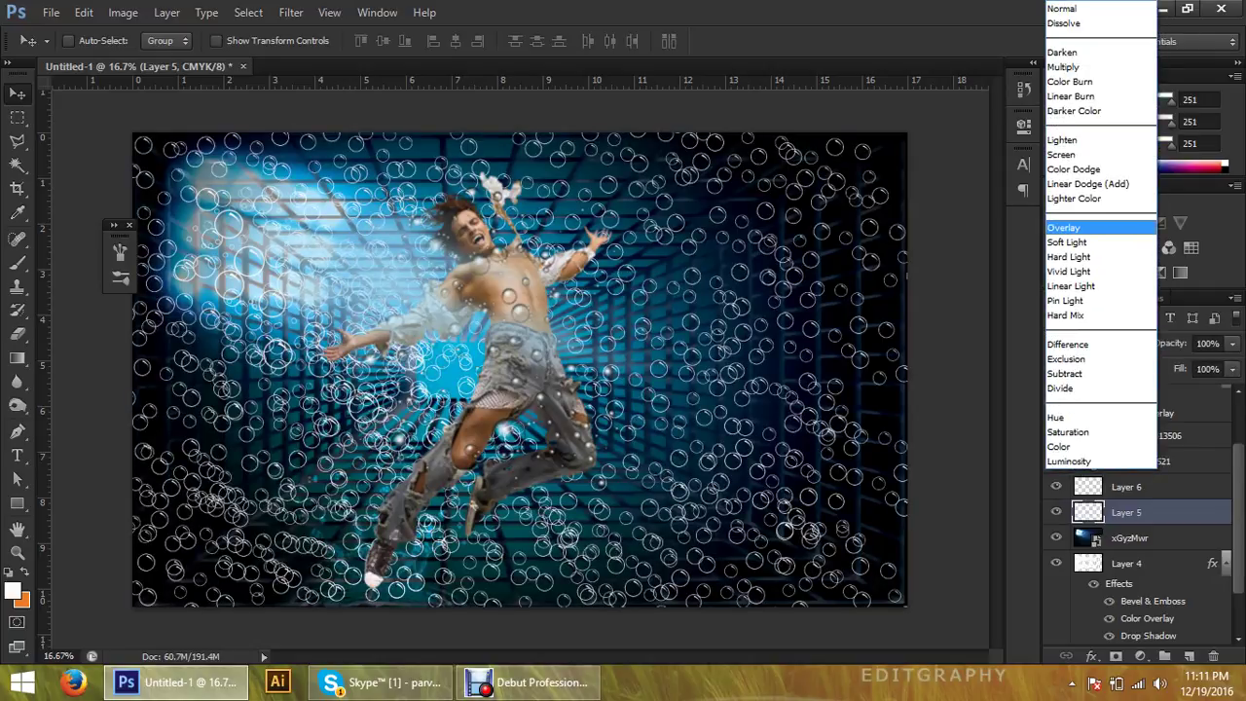
{"action": "left_click", "coordinate": [1081, 241]}
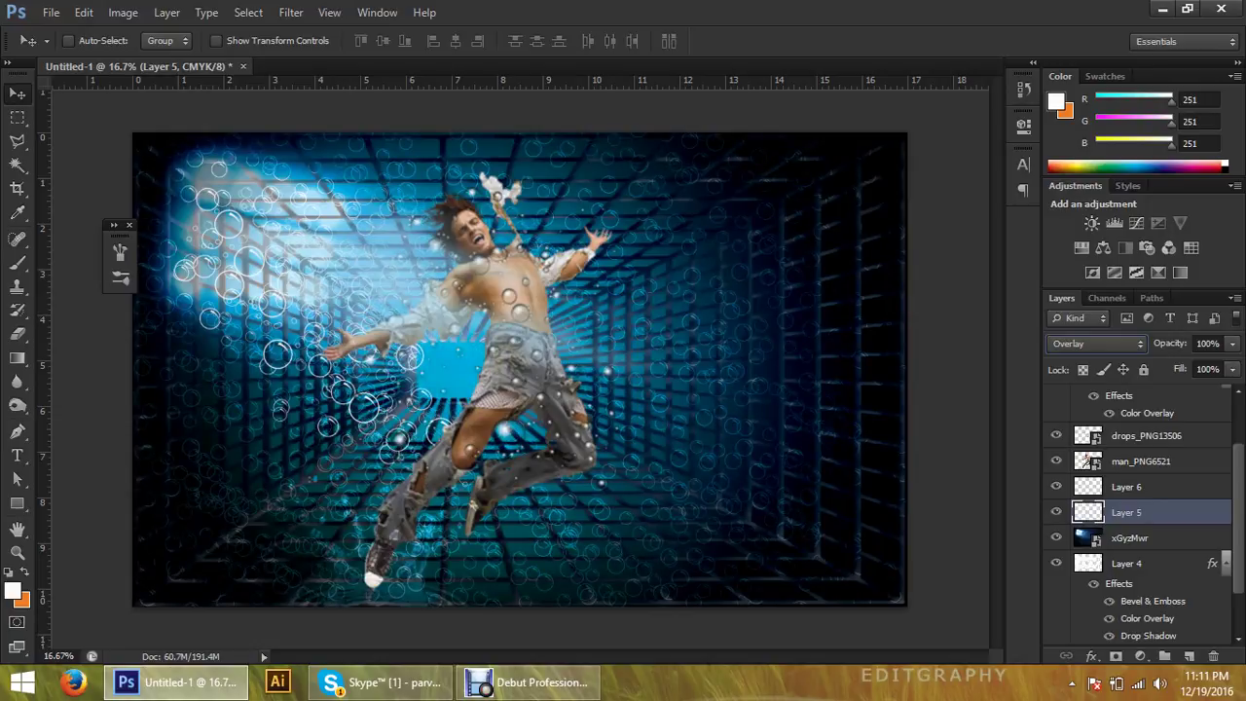
{"action": "key", "text": "Down"}
{"action": "key", "text": "Down"}
{"action": "key", "text": "Up"}
{"action": "key", "text": "Up"}
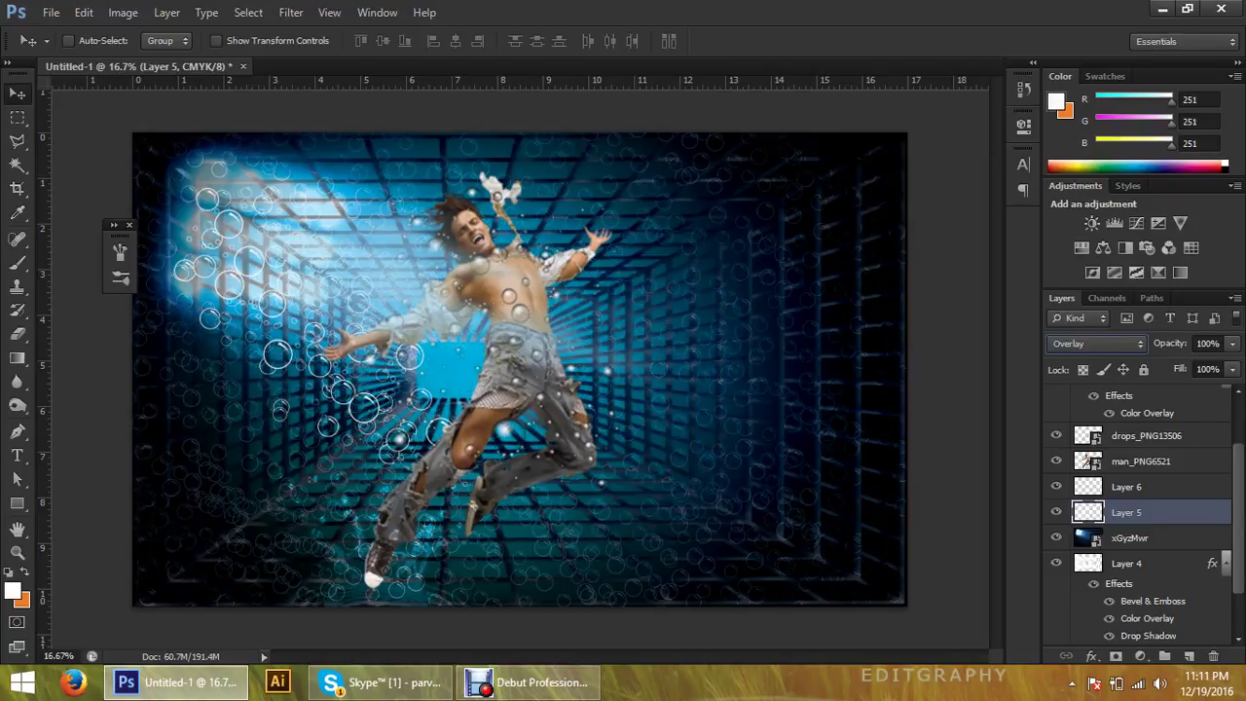
{"action": "key", "text": "Up"}
{"action": "key", "text": "Down"}
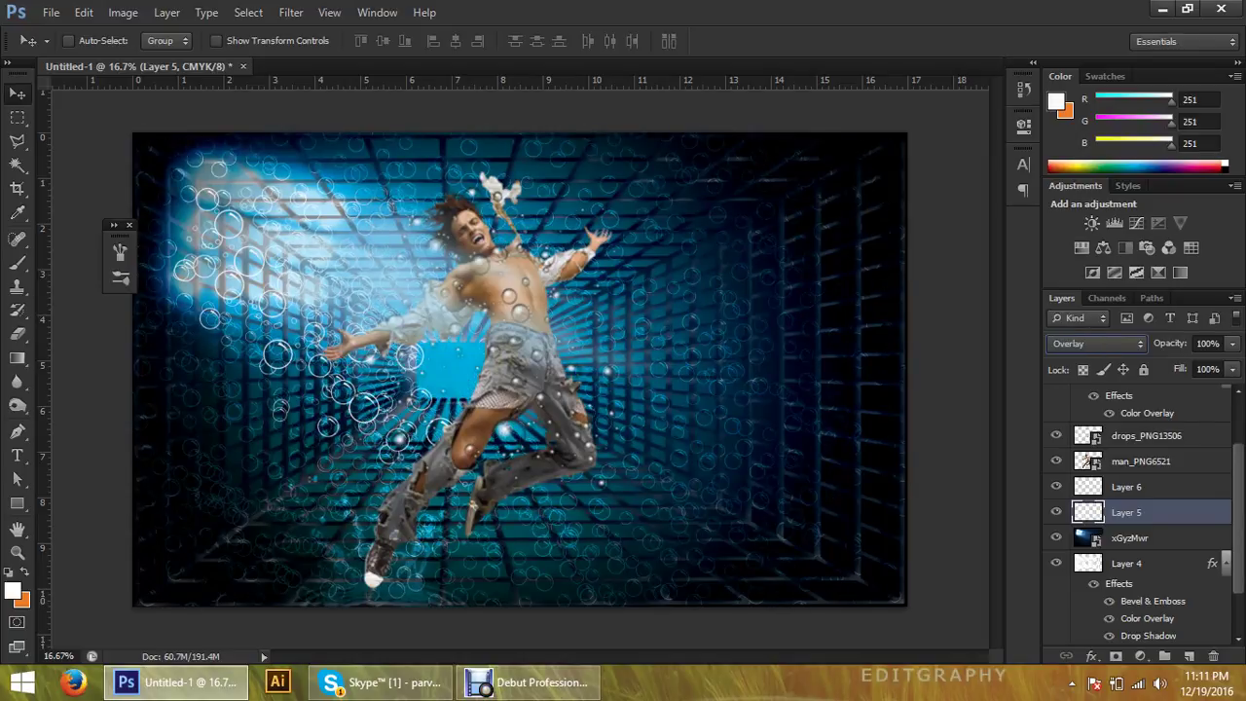
{"action": "key", "text": "Up"}
{"action": "key", "text": "Up"}
{"action": "key", "text": "Up"}
{"action": "key", "text": "Up"}
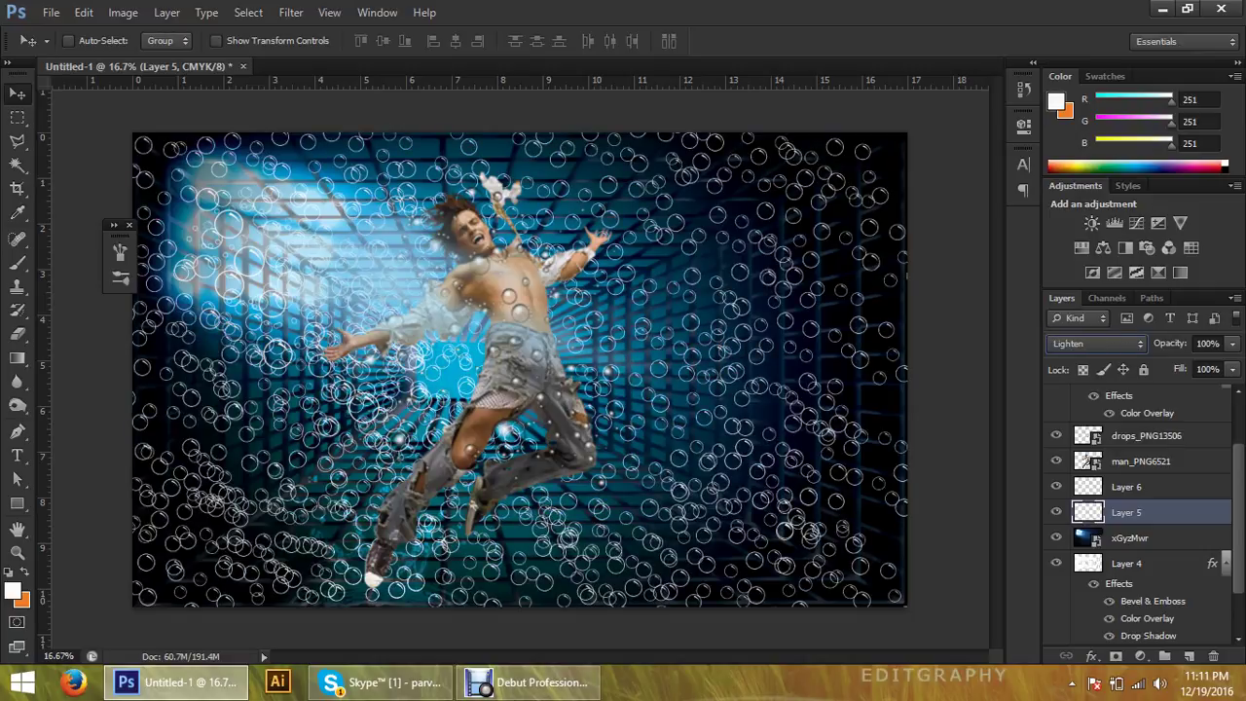
{"action": "key", "text": "Up"}
{"action": "key", "text": "Up"}
{"action": "key", "text": "Up"}
{"action": "key", "text": "Up"}
{"action": "key", "text": "Up"}
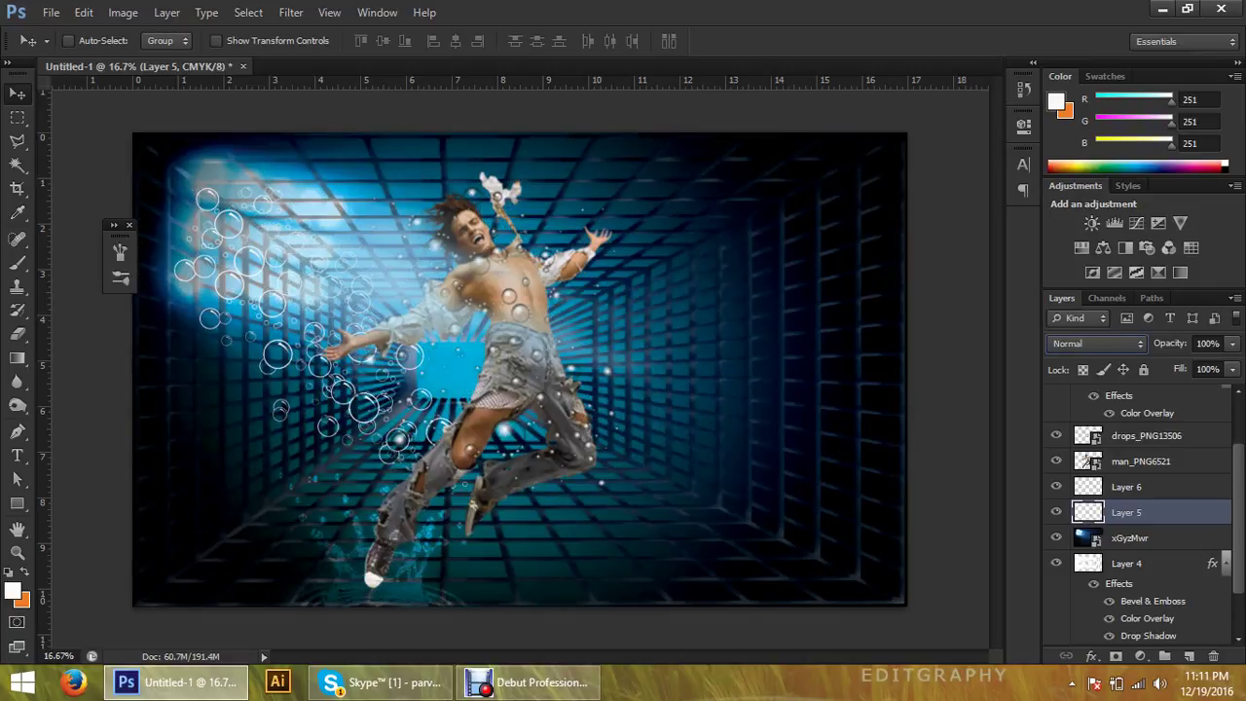
{"action": "key", "text": "Down"}
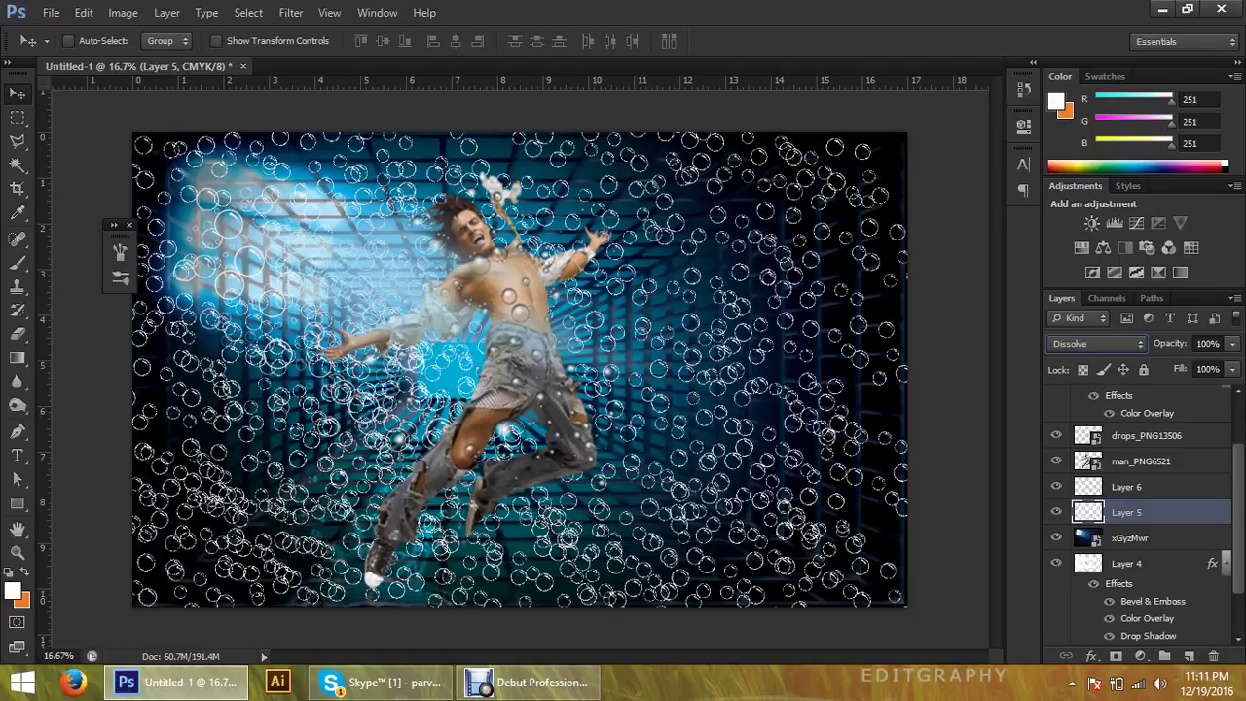
{"action": "key", "text": "Down"}
{"action": "key", "text": "Up"}
{"action": "key", "text": "Up"}
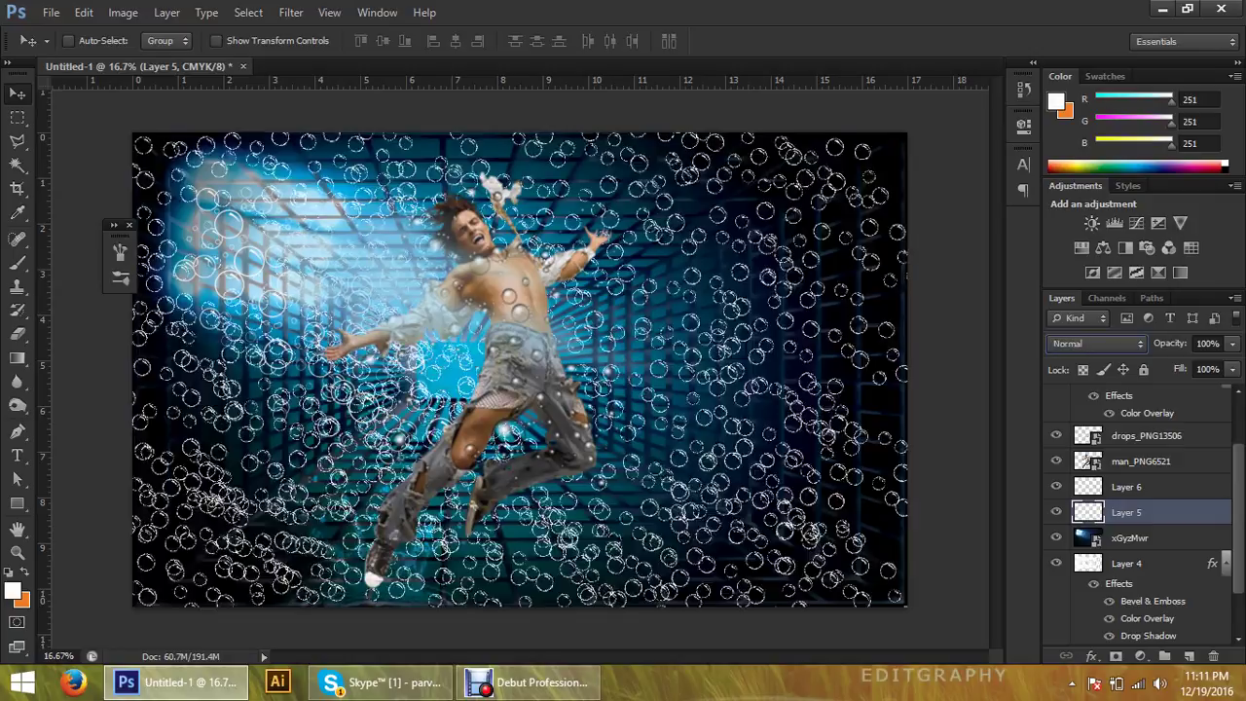
{"action": "key", "text": "Down"}
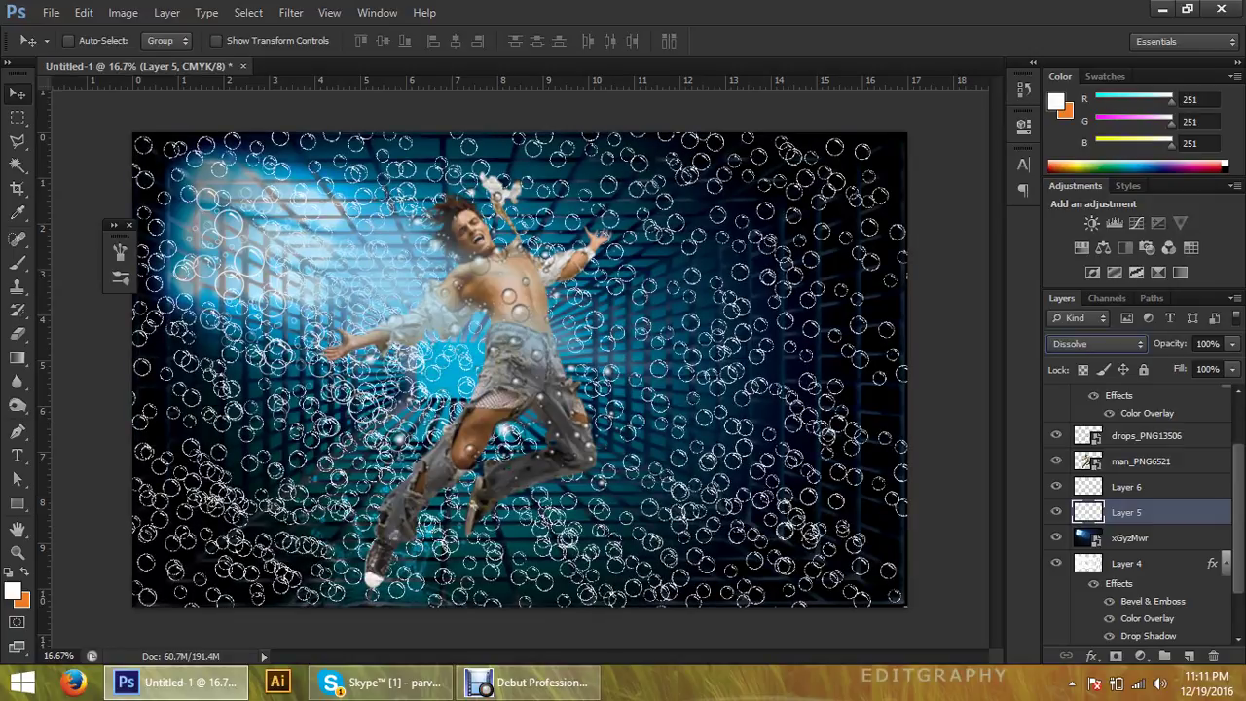
{"action": "key", "text": "Down"}
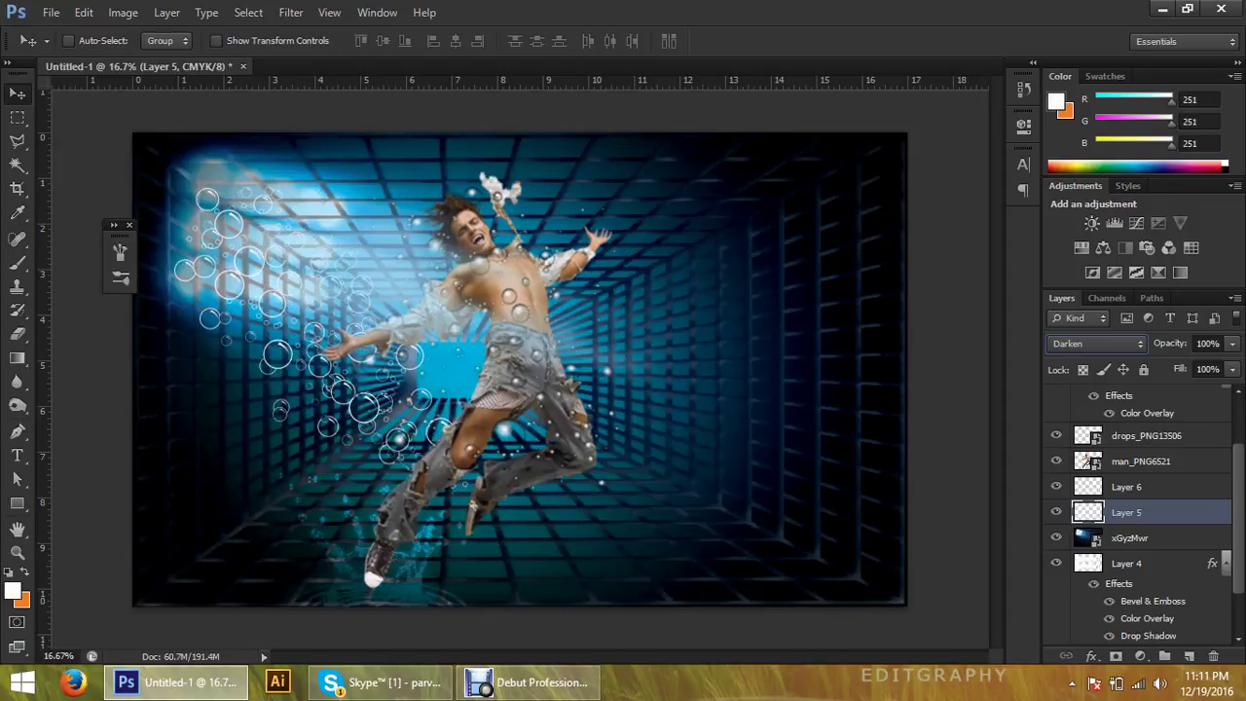
{"action": "key", "text": "Down"}
{"action": "key", "text": "Down"}
{"action": "key", "text": "Down"}
{"action": "key", "text": "Down"}
{"action": "key", "text": "Down"}
{"action": "key", "text": "Down"}
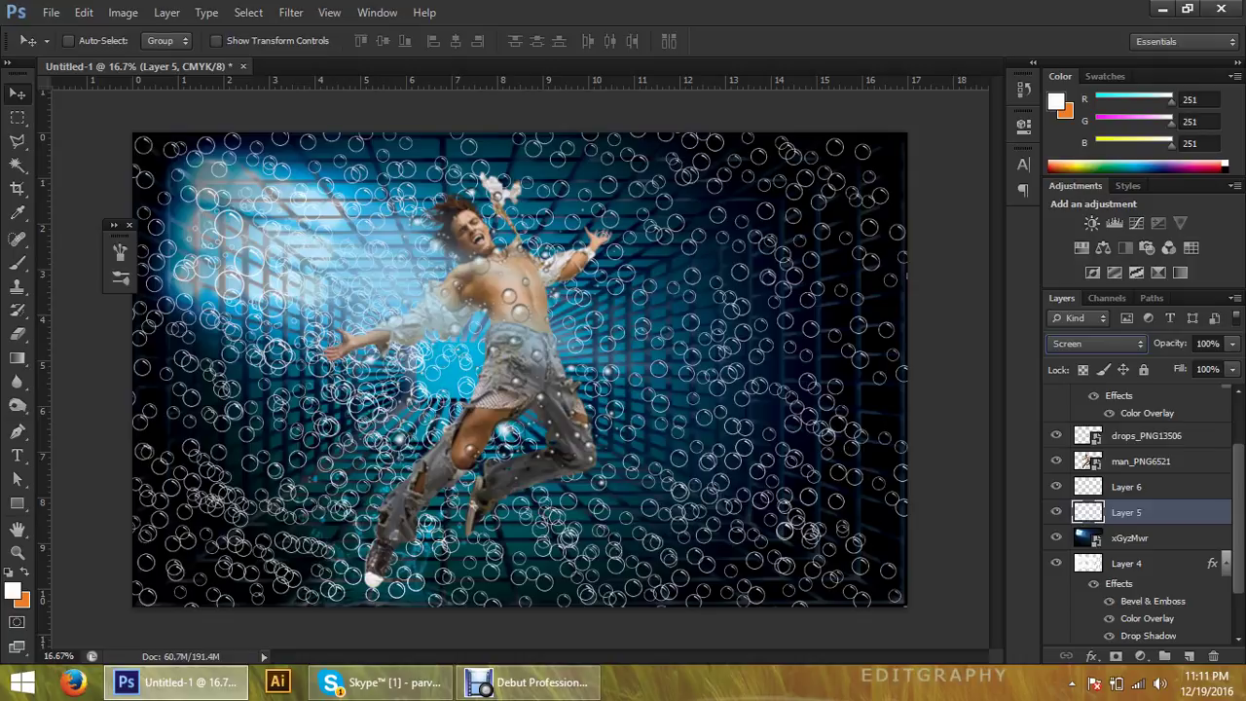
{"action": "key", "text": "Down"}
{"action": "key", "text": "Down"}
{"action": "key", "text": "Down"}
{"action": "key", "text": "Down"}
{"action": "key", "text": "Down"}
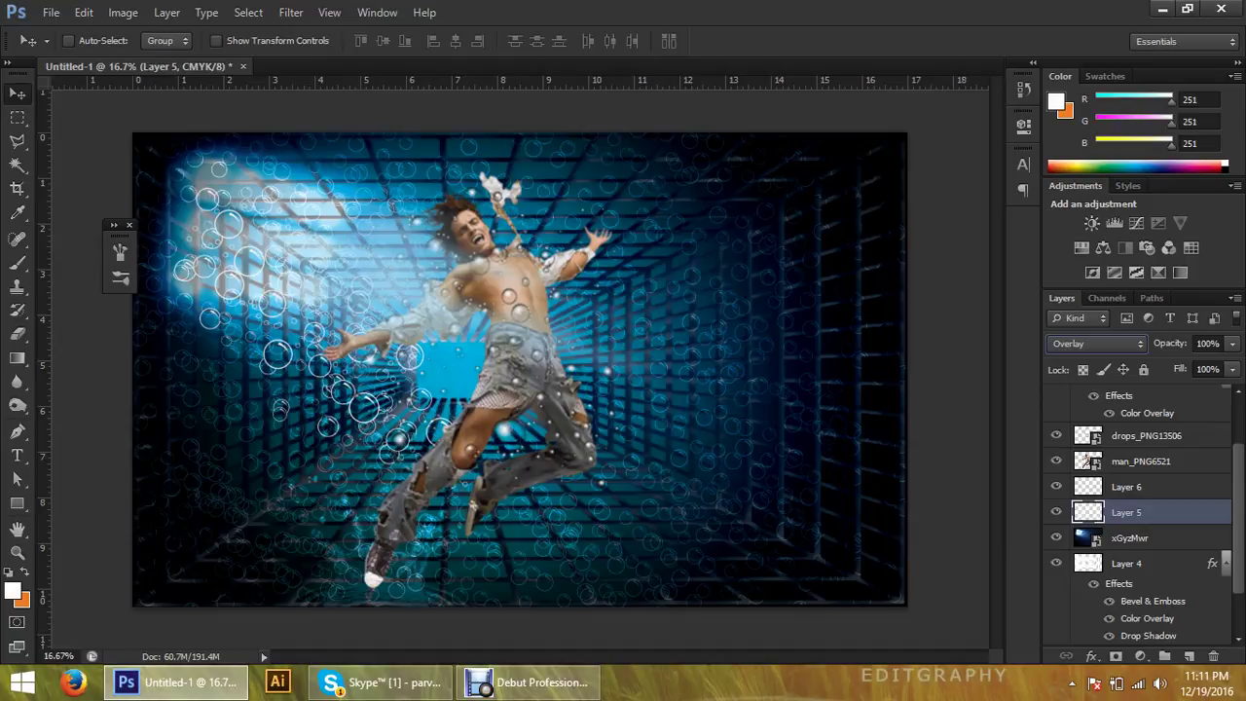
Preview Linear Light, Exclusion, Hue, Difference, Hard Mix and Soft Light, settling on Hard Light
{"action": "key", "text": "Down"}
{"action": "key", "text": "Down"}
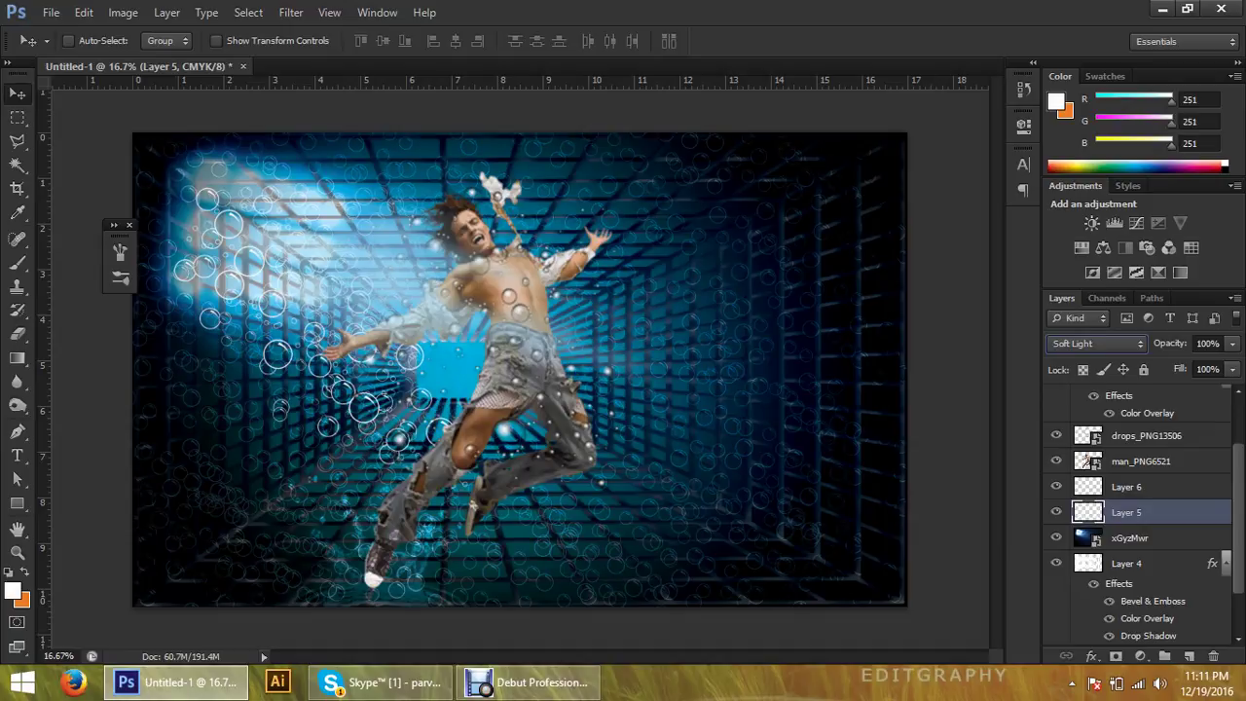
{"action": "key", "text": "Down"}
{"action": "key", "text": "Down"}
{"action": "key", "text": "Down"}
{"action": "key", "text": "Down"}
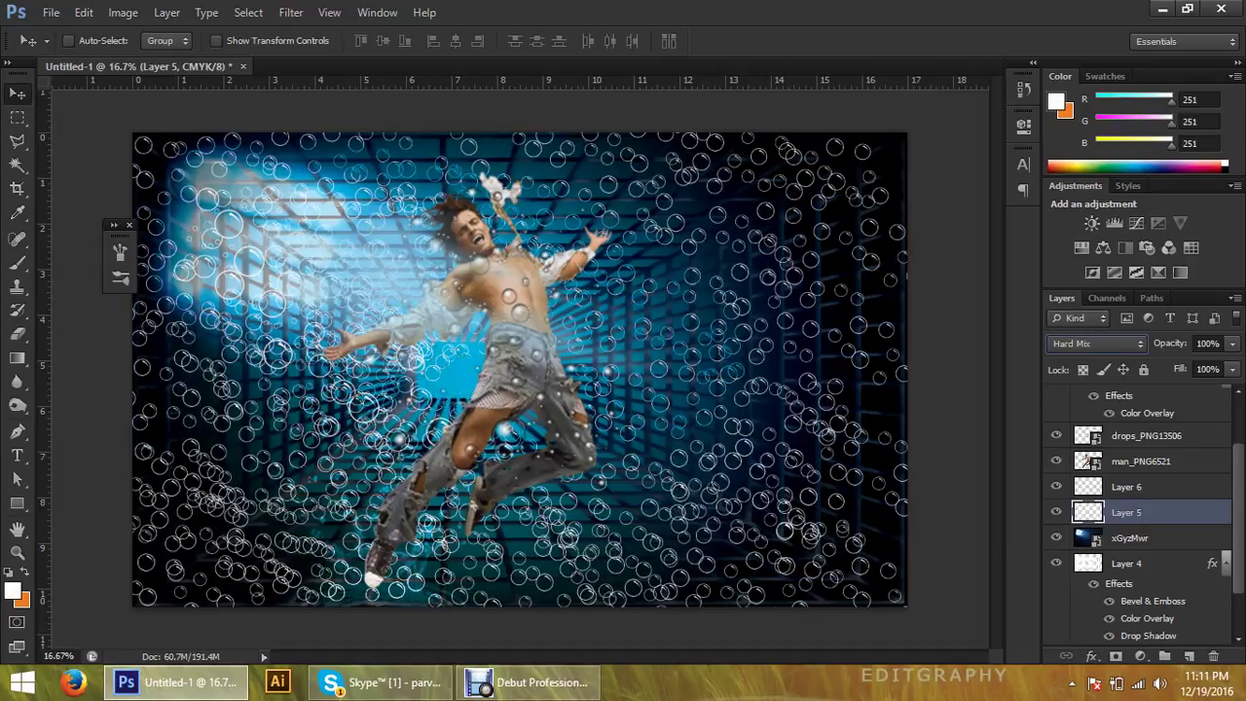
{"action": "key", "text": "Down"}
{"action": "key", "text": "Down"}
{"action": "key", "text": "Down"}
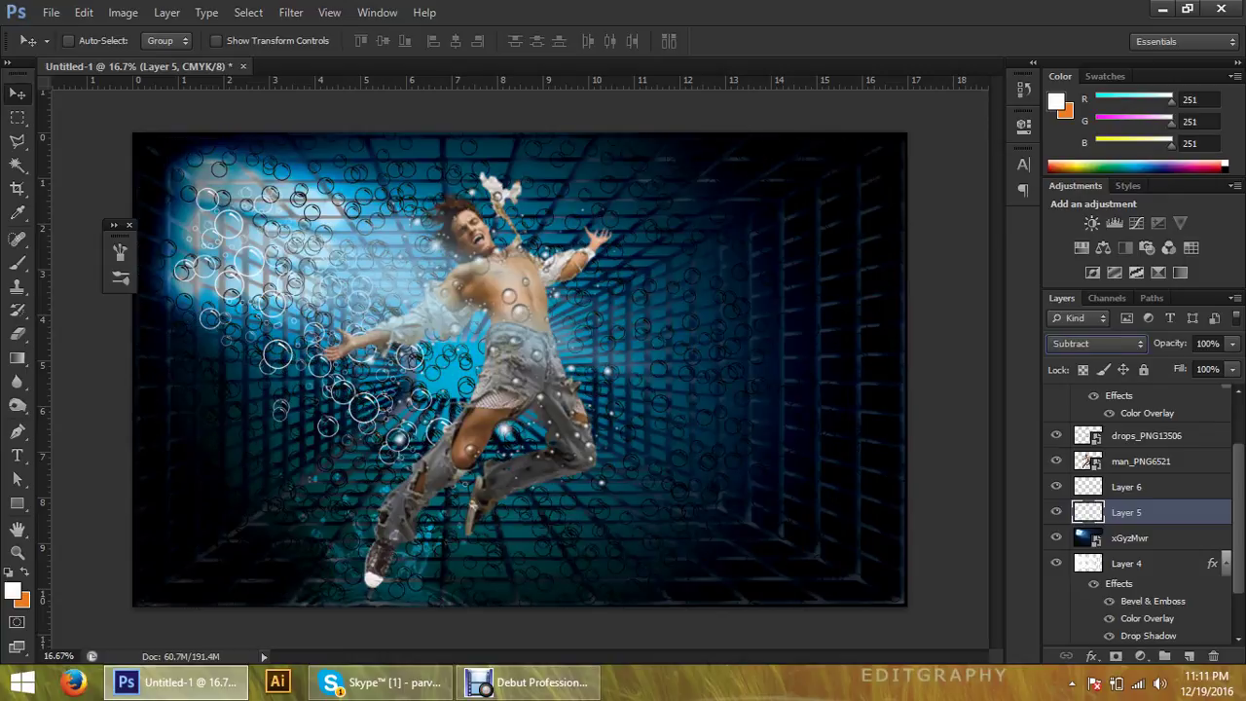
{"action": "key", "text": "Down"}
{"action": "key", "text": "Down"}
{"action": "key", "text": "Down"}
{"action": "key", "text": "Down"}
{"action": "key", "text": "Down"}
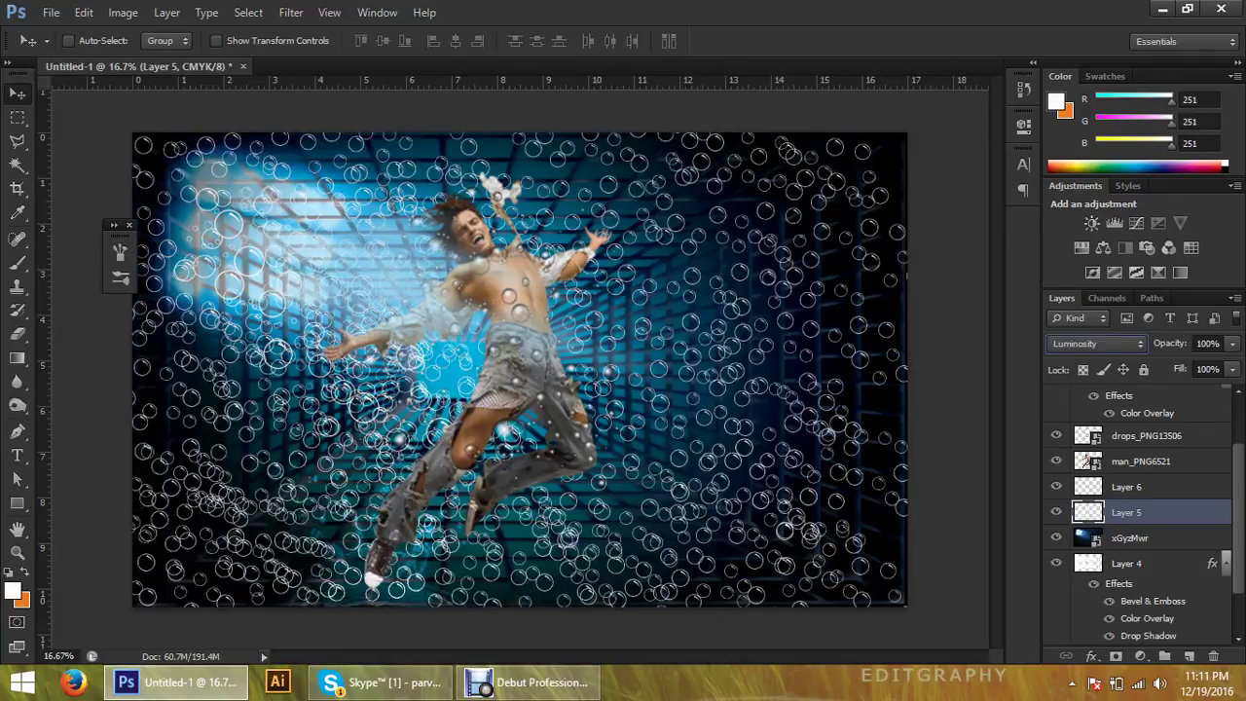
{"action": "key", "text": "Up"}
{"action": "key", "text": "Up"}
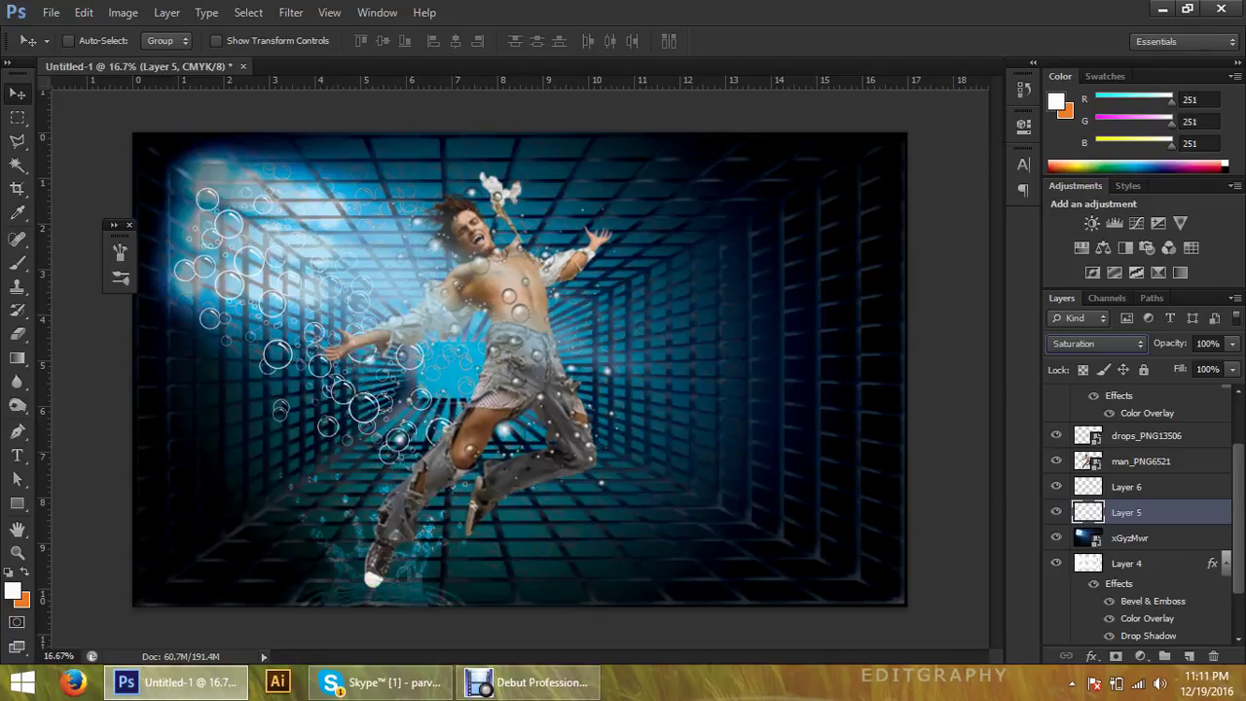
{"action": "key", "text": "Up"}
{"action": "key", "text": "Up"}
{"action": "key", "text": "Up"}
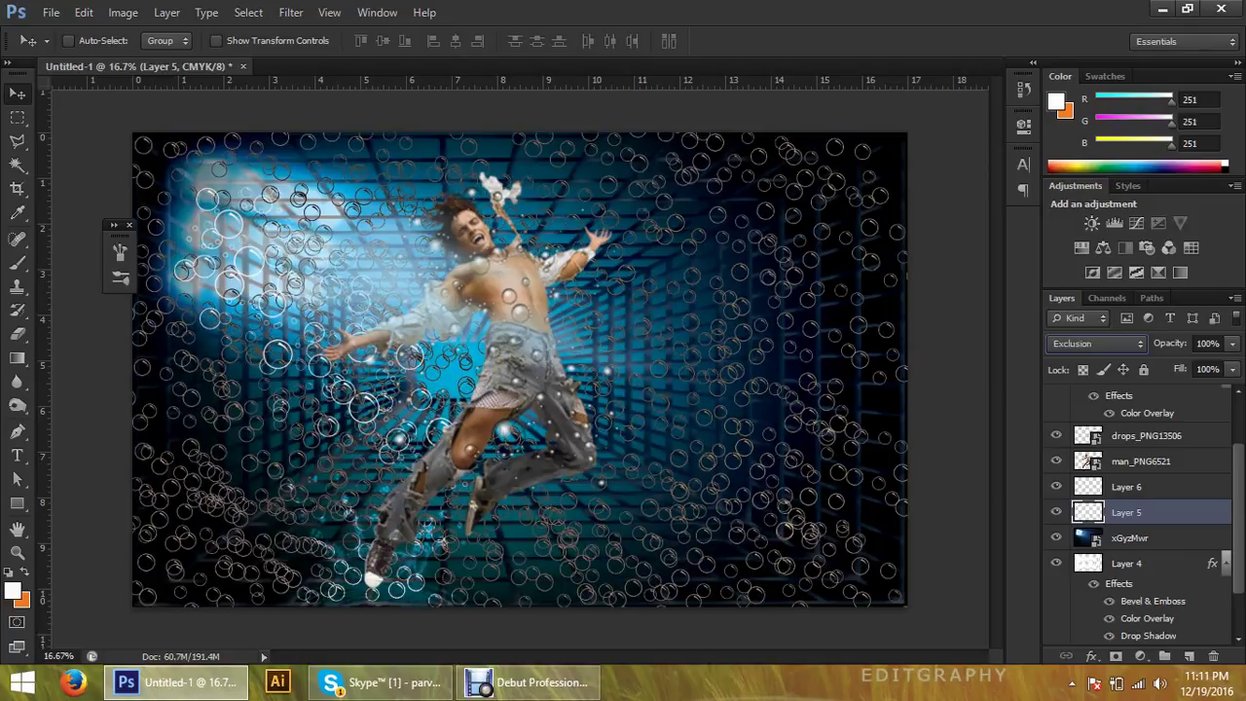
{"action": "key", "text": "Up"}
{"action": "key", "text": "Up"}
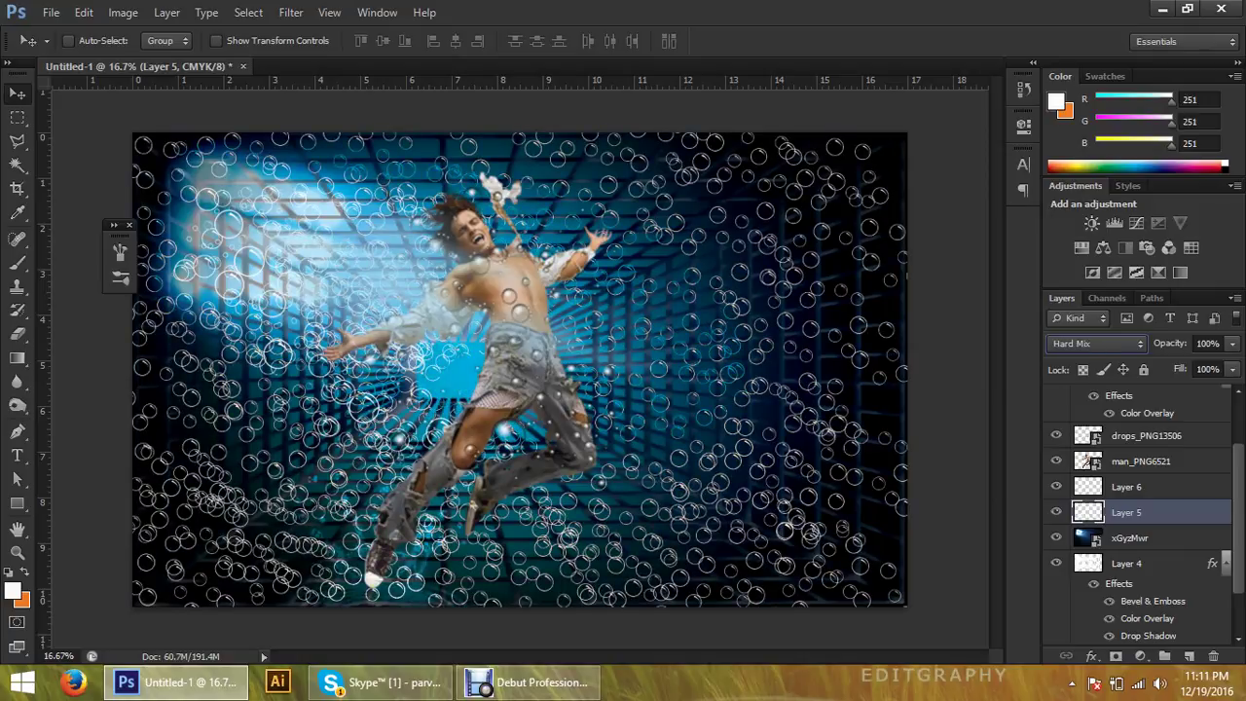
{"action": "key", "text": "Up"}
{"action": "key", "text": "Up"}
{"action": "key", "text": "Up"}
{"action": "key", "text": "Up"}
{"action": "key", "text": "Up"}
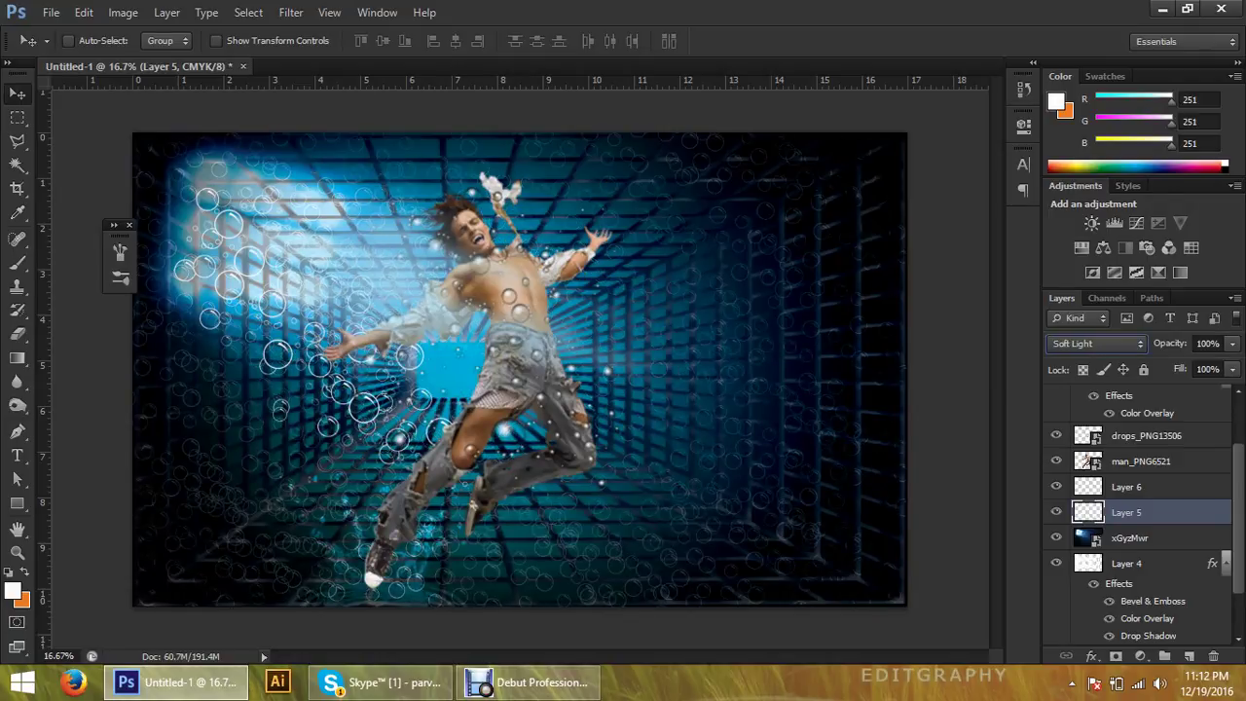
{"action": "key", "text": "Down"}
{"action": "key", "text": "Up"}
{"action": "key", "text": "Down"}
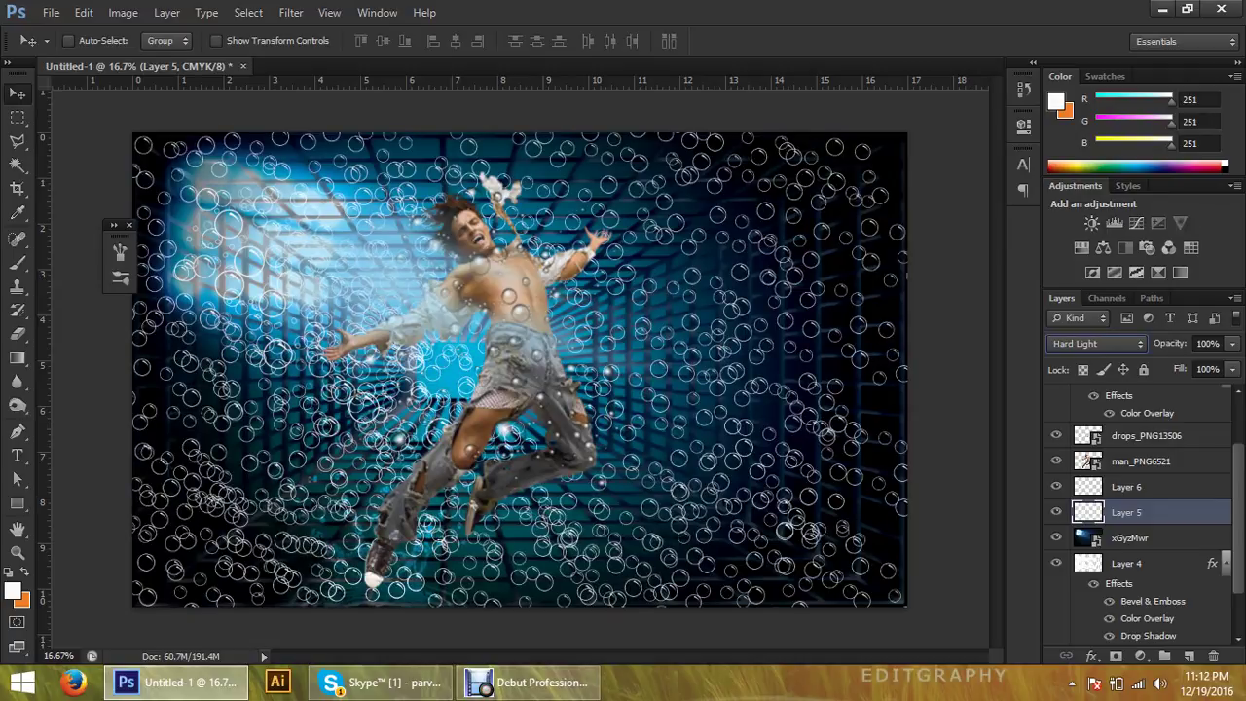
Add a Spectrum Gradient Overlay to Layer 5 with adjusted opacity and 147% scale
{"action": "double_click", "coordinate": [1168, 512]}
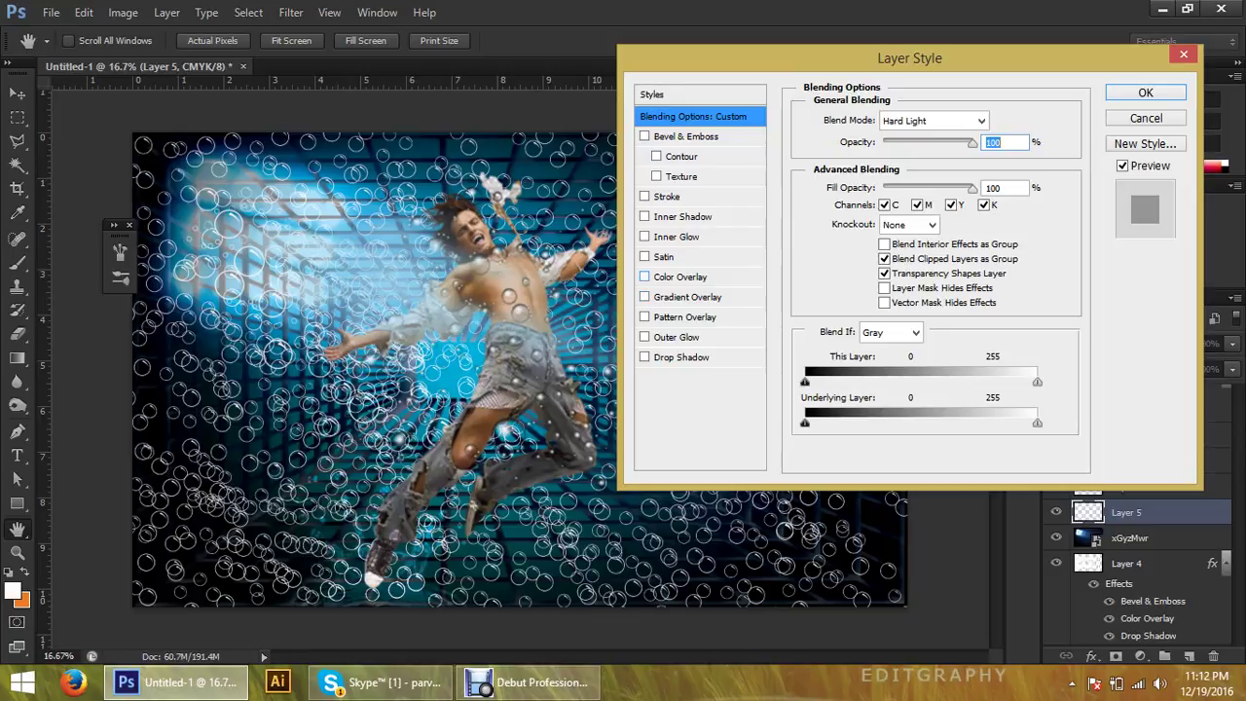
{"action": "left_click", "coordinate": [688, 296]}
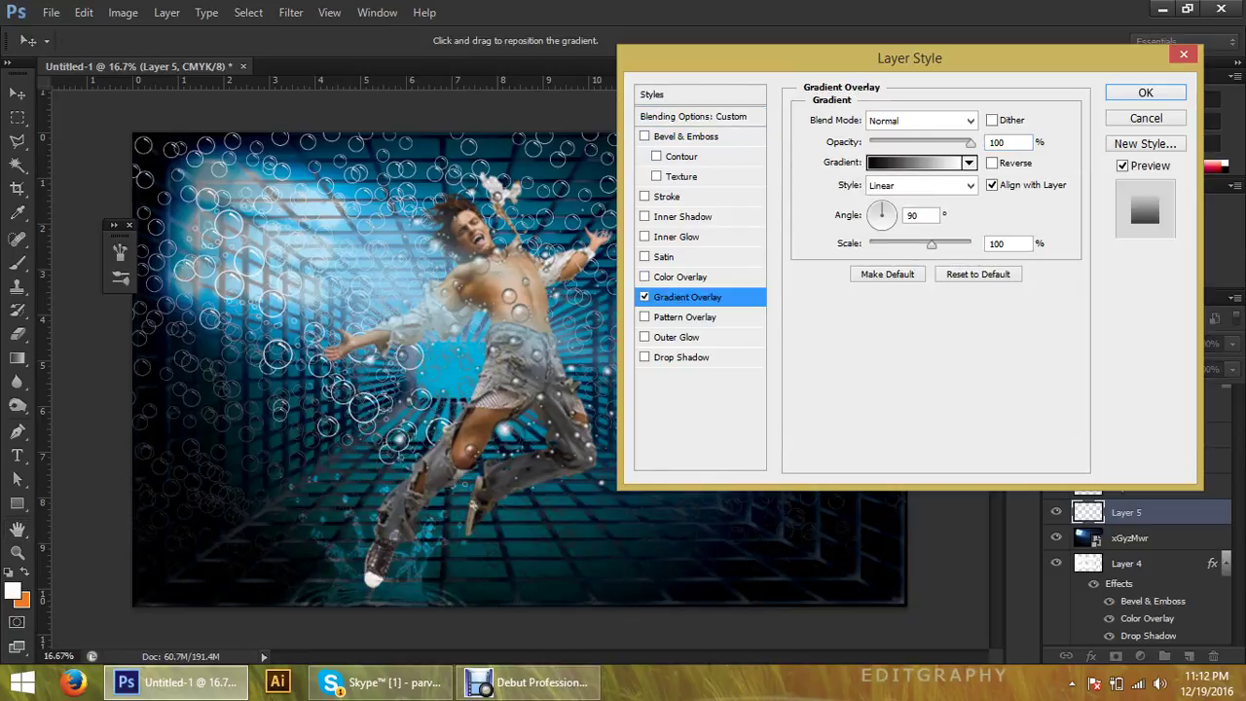
{"action": "left_click", "coordinate": [916, 163]}
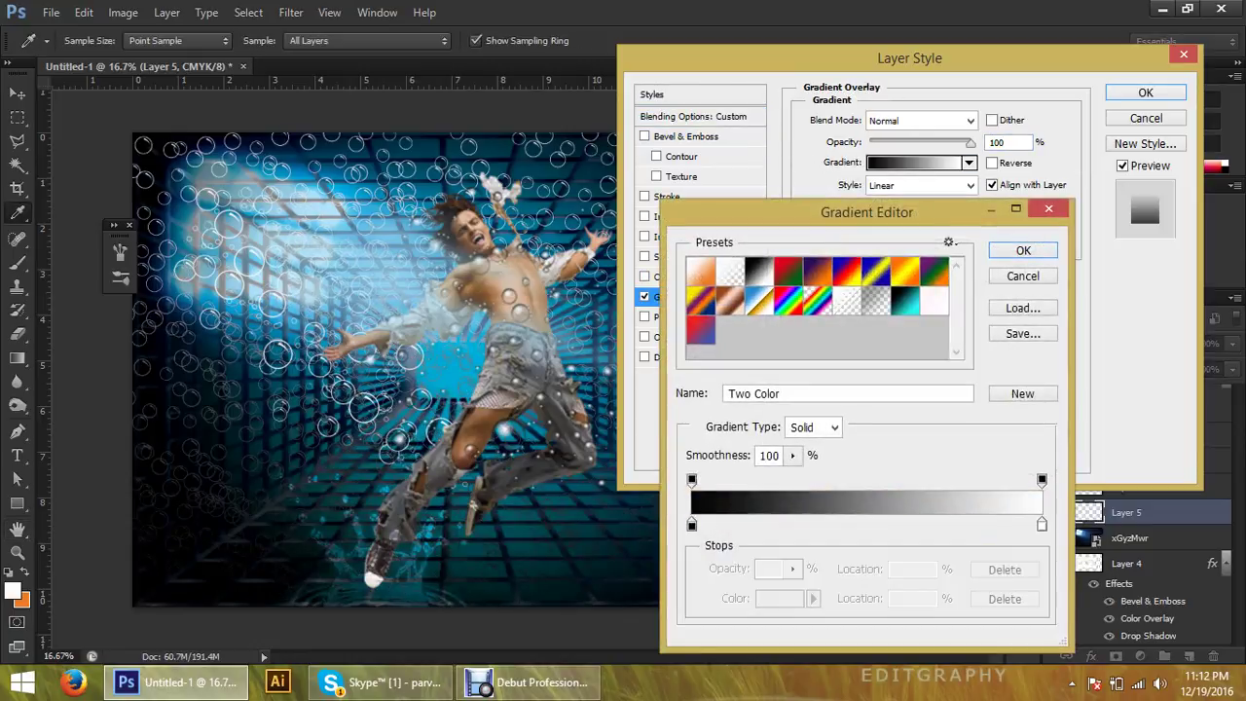
{"action": "left_click", "coordinate": [788, 302]}
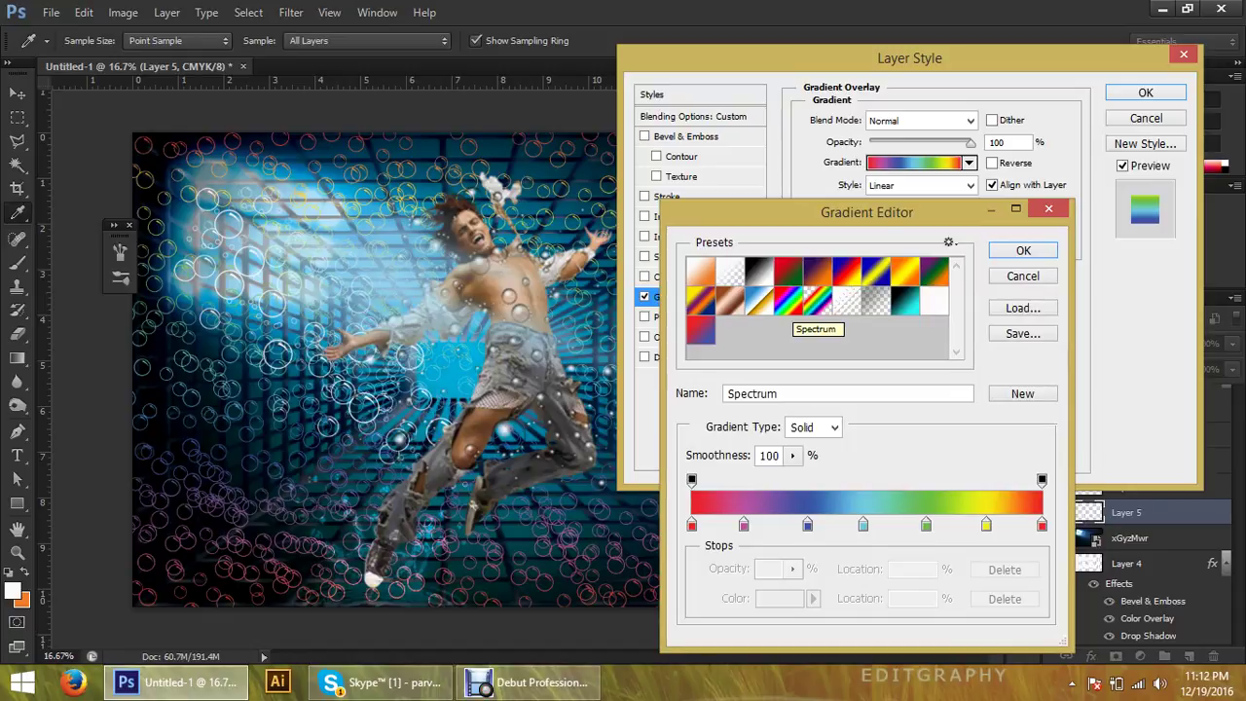
{"action": "key", "text": "Return"}
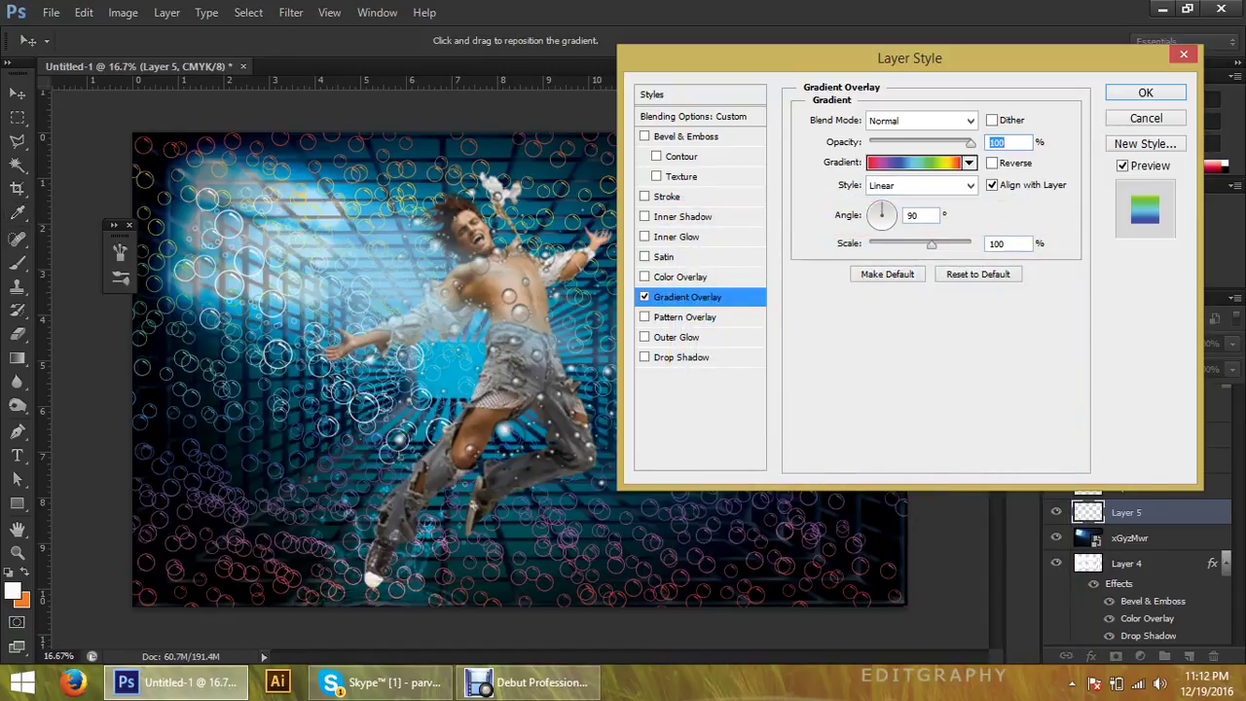
{"action": "type", "text": "65100"}
{"action": "type", "text": "121"}
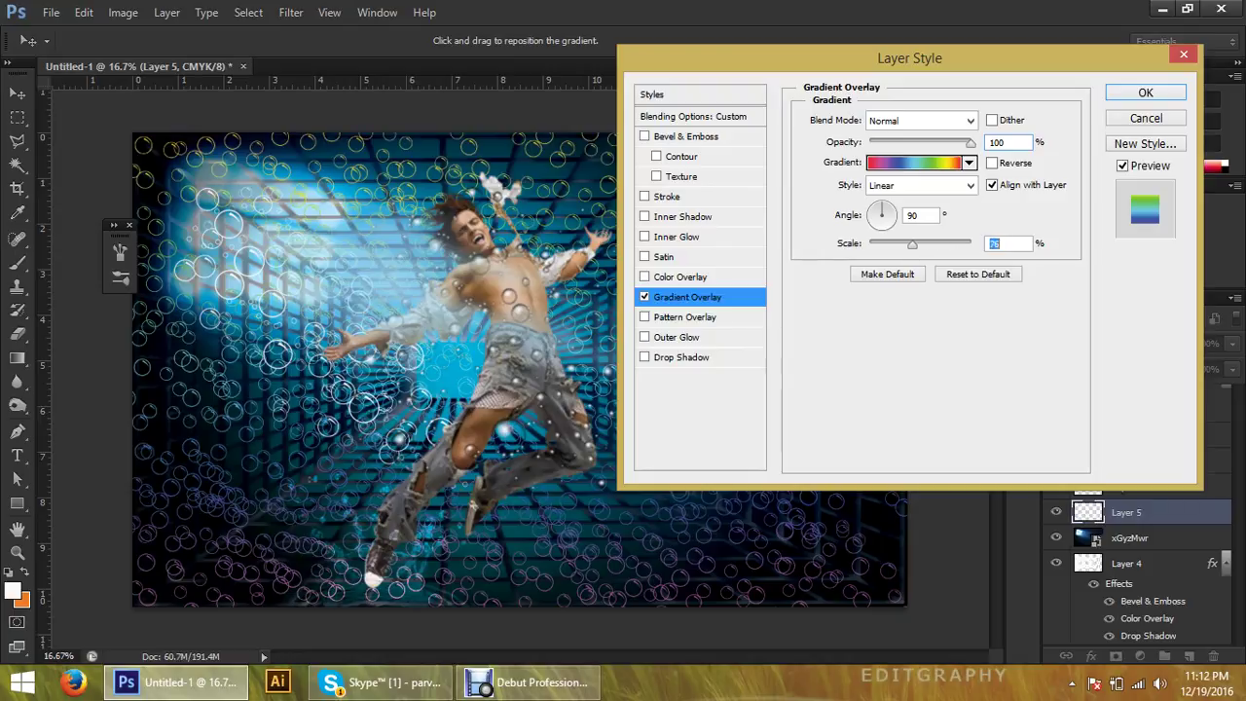
{"action": "key", "text": "shift+Down"}
{"action": "key", "text": "shift+Down"}
{"action": "key", "text": "Up"}
{"action": "key", "text": "Up"}
{"action": "key", "text": "Up"}
{"action": "key", "text": "Up"}
{"action": "key", "text": "Up"}
{"action": "key", "text": "Up"}
{"action": "mouse_move", "coordinate": [909, 57]}
{"action": "left_mouse_down"}
{"action": "mouse_move", "coordinate": [1029, 298]}
{"action": "mouse_move", "coordinate": [979, 528]}
{"action": "mouse_move", "coordinate": [946, 170]}
{"action": "mouse_move", "coordinate": [807, 205]}
{"action": "left_mouse_up"}
{"action": "key", "text": "Return"}
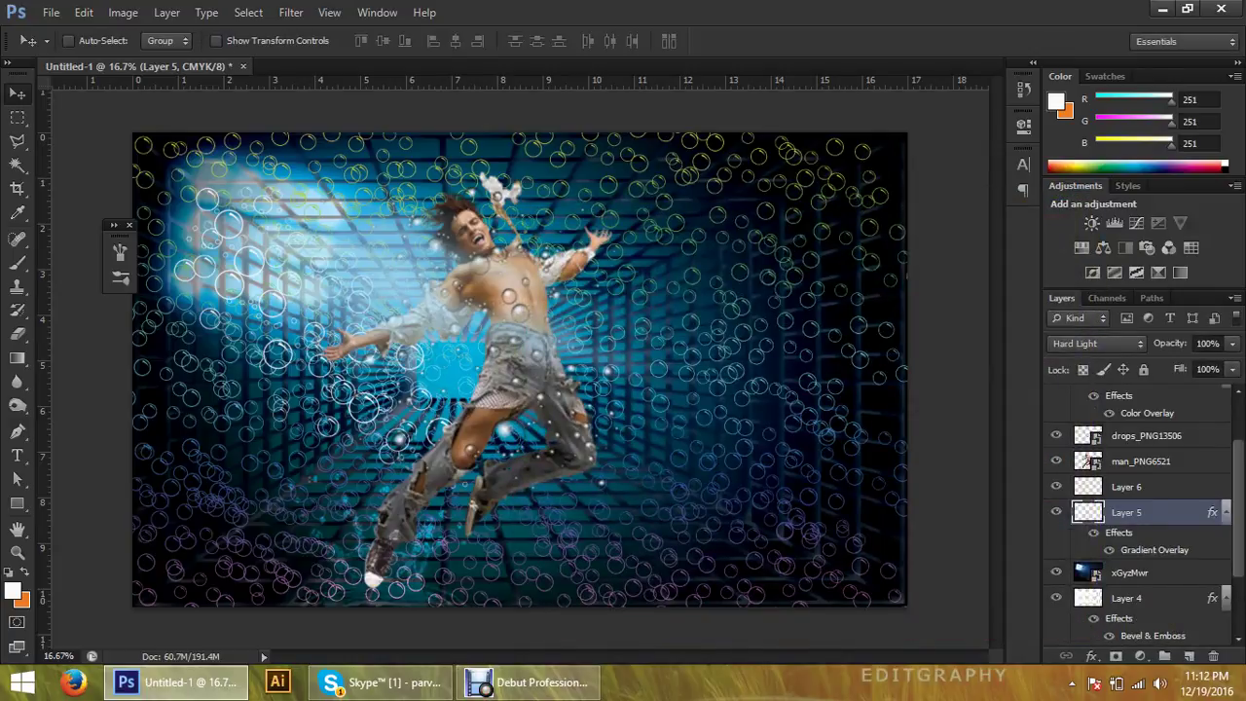
Add a saturated yellow Inner Glow at 100% opacity to Layer 5
{"action": "double_click", "coordinate": [1168, 512]}
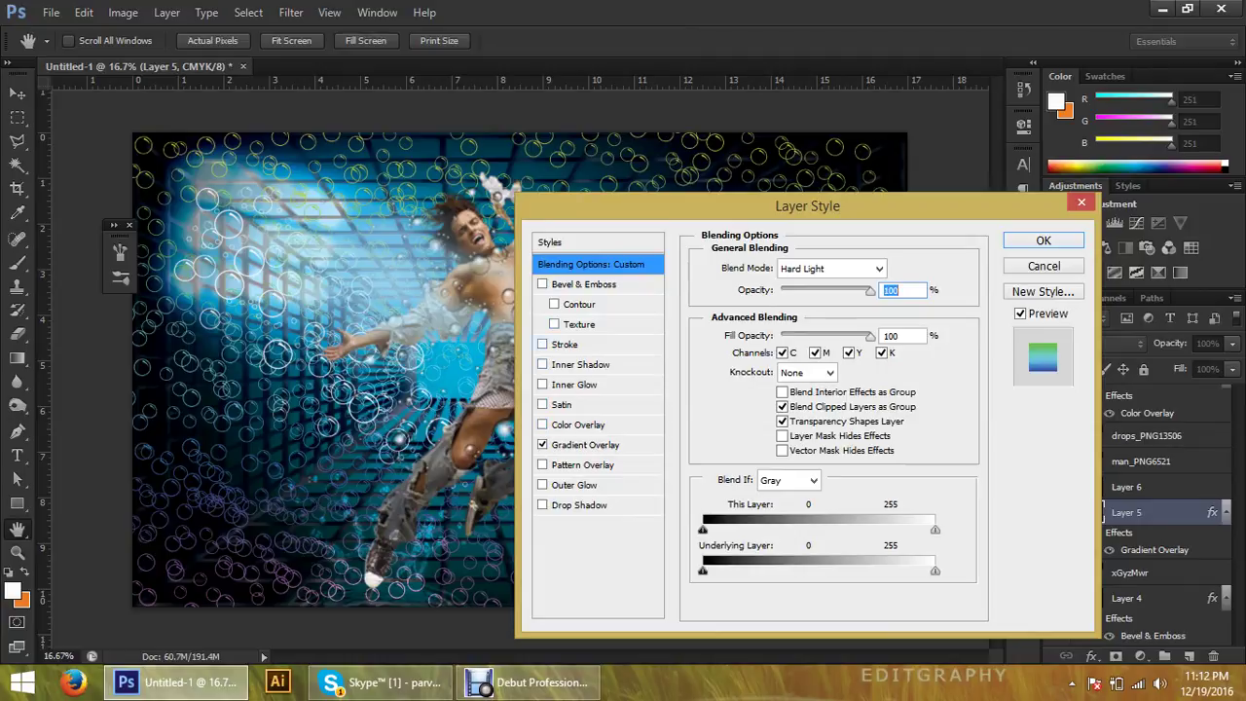
{"action": "left_click", "coordinate": [574, 384]}
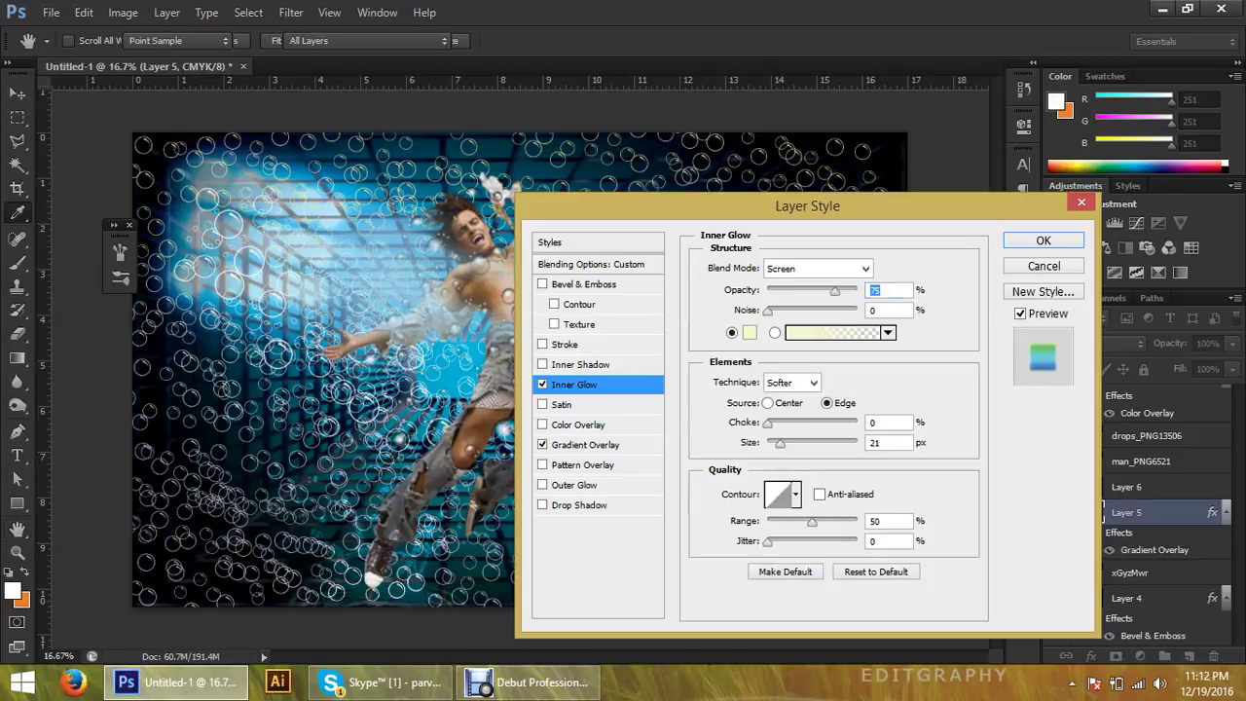
{"action": "left_click", "coordinate": [749, 332]}
{"action": "left_click", "coordinate": [900, 241]}
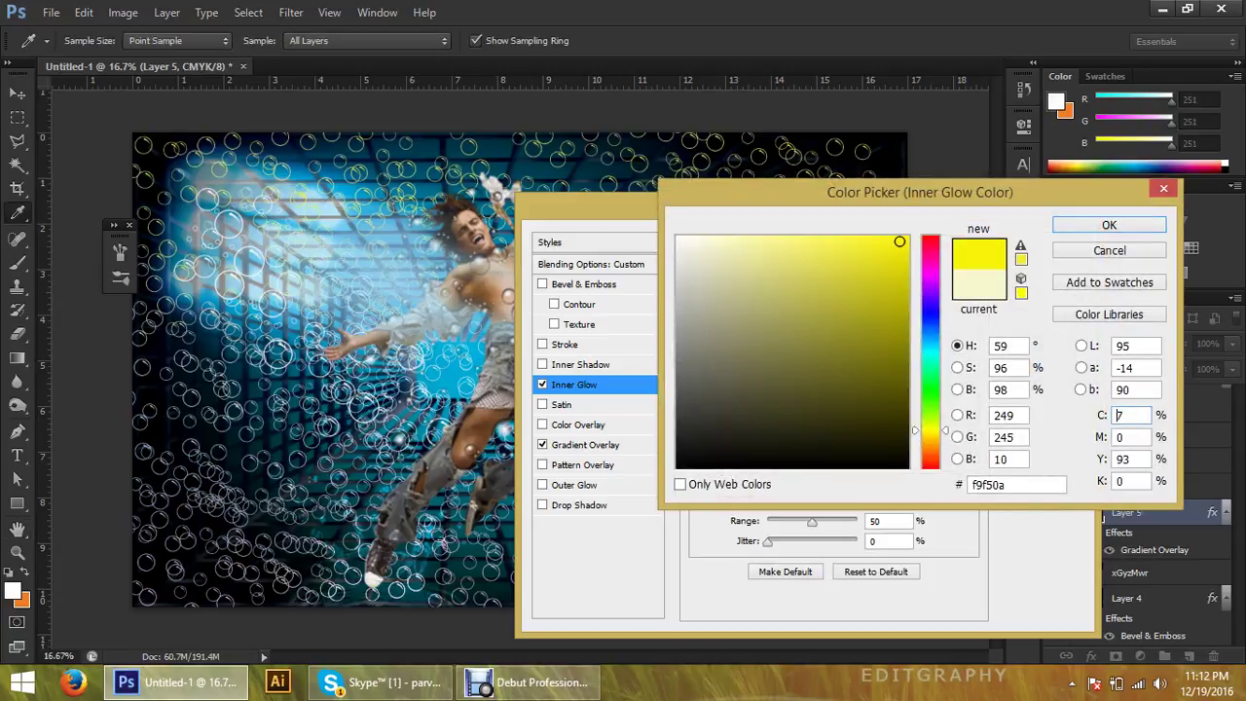
{"action": "key", "text": "Up"}
{"action": "key", "text": "Down"}
{"action": "key", "text": "Down"}
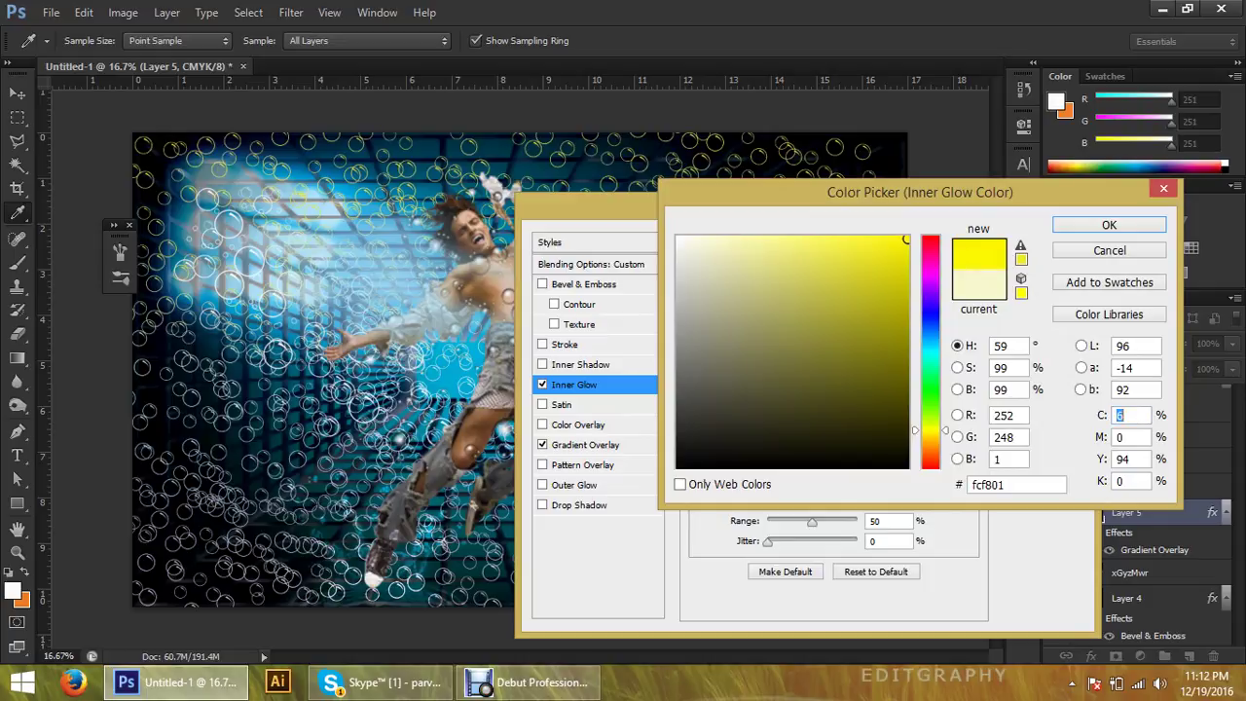
{"action": "left_click", "coordinate": [1109, 225]}
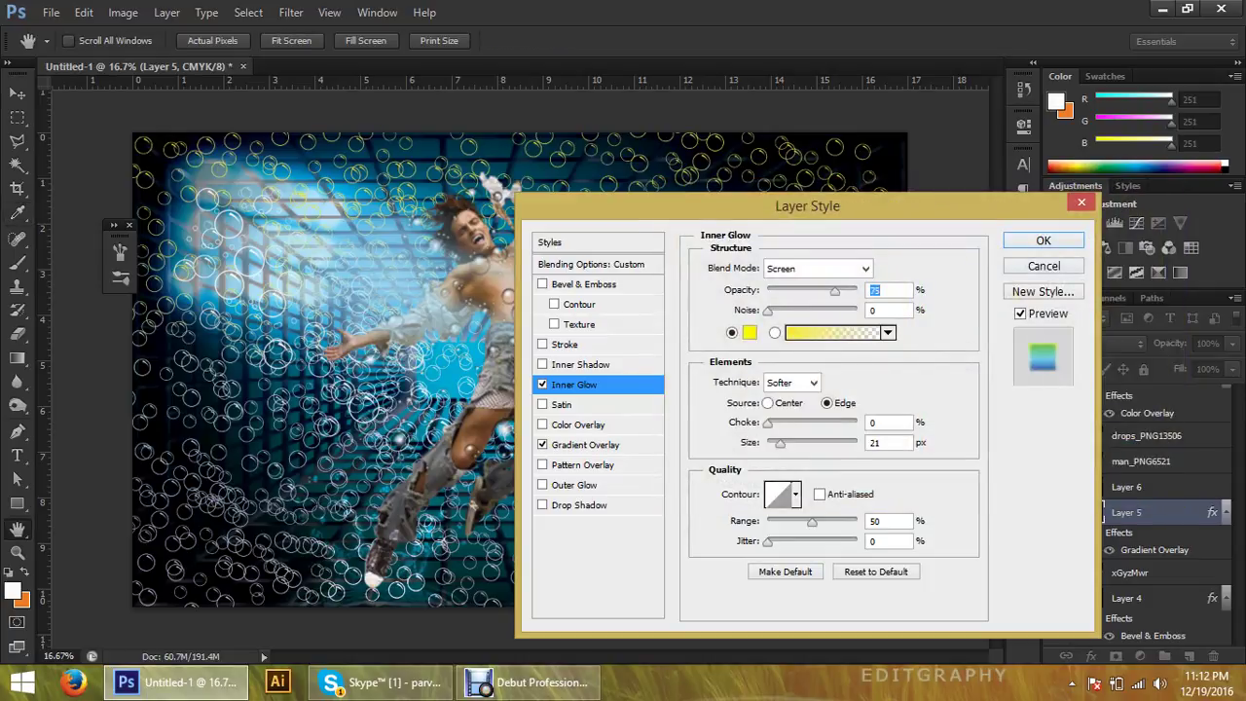
{"action": "key", "text": "shift+Up"}
{"action": "key", "text": "shift+Up"}
{"action": "key", "text": "shift+Up"}
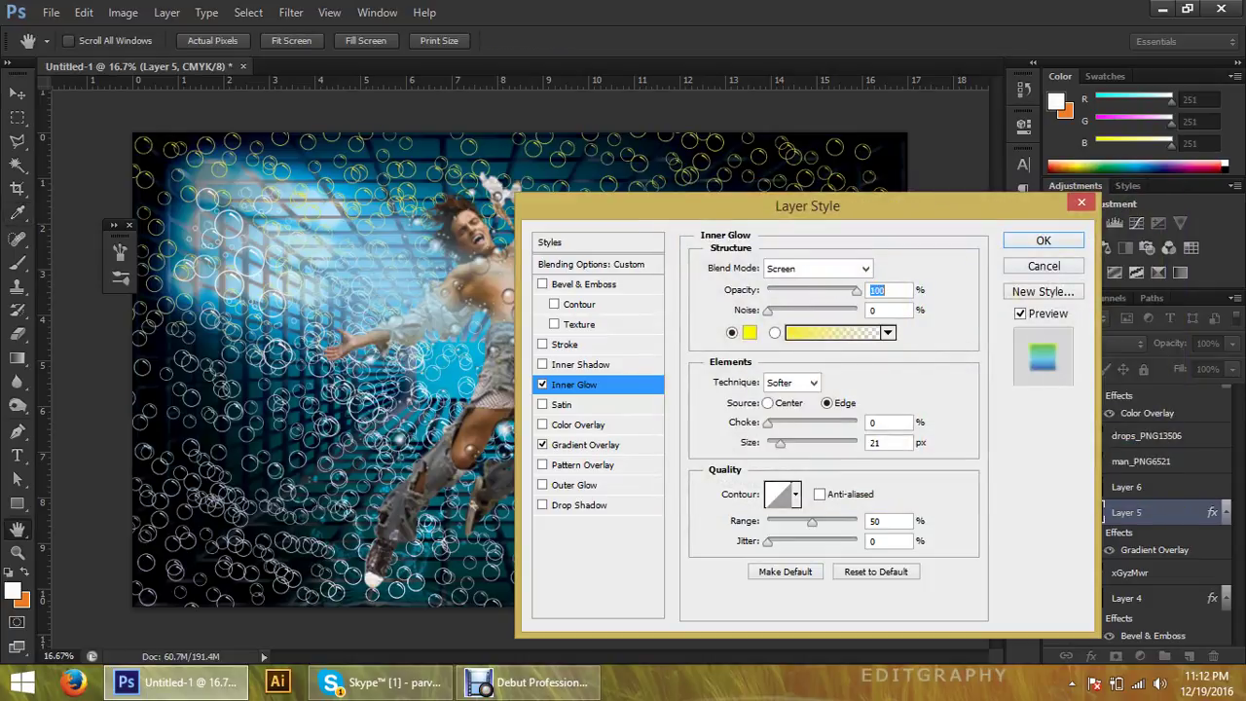
{"action": "key", "text": "Return"}
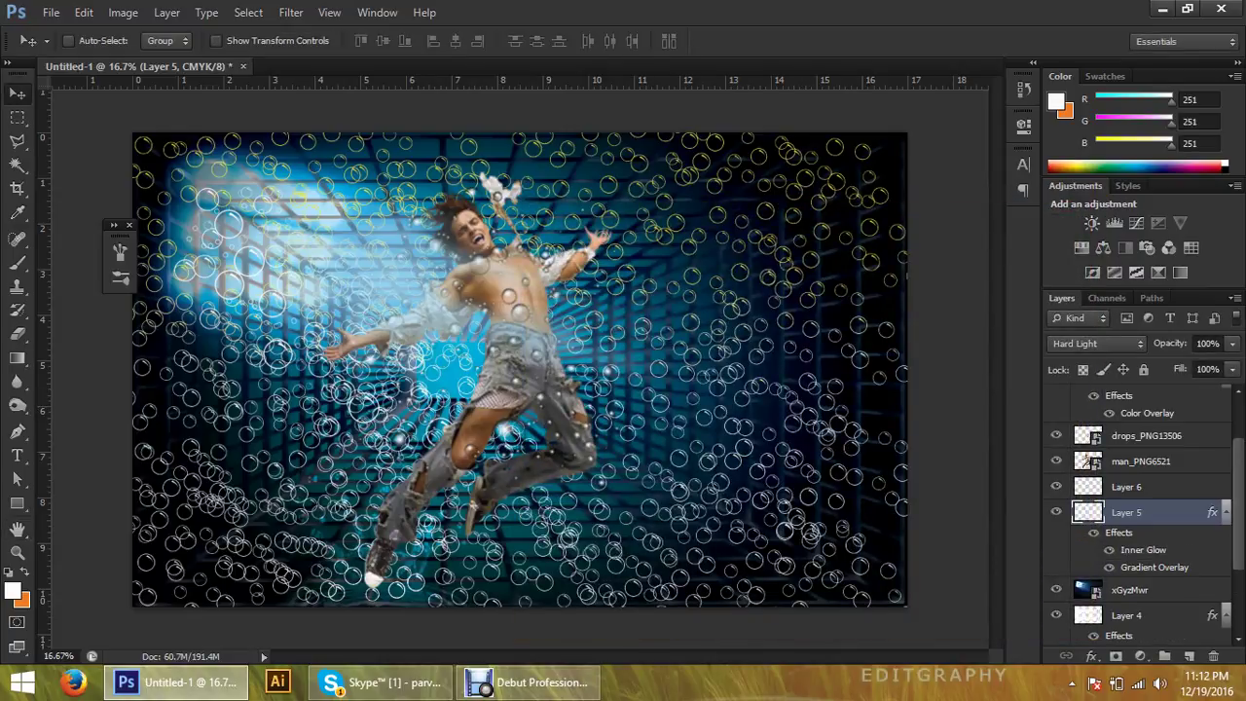
Cycle Layer 5's blend mode to Lighter Color and nudge the bubble texture left and right
{"action": "left_click", "coordinate": [1097, 342]}
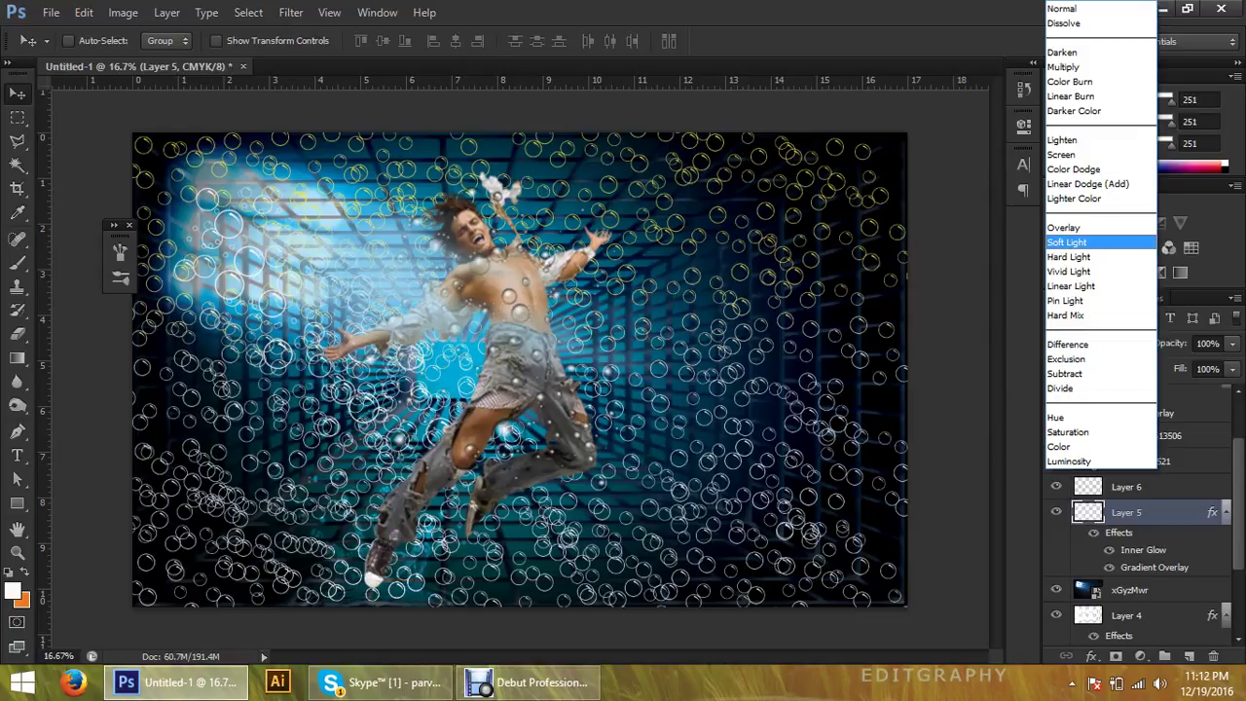
{"action": "key", "text": "Return"}
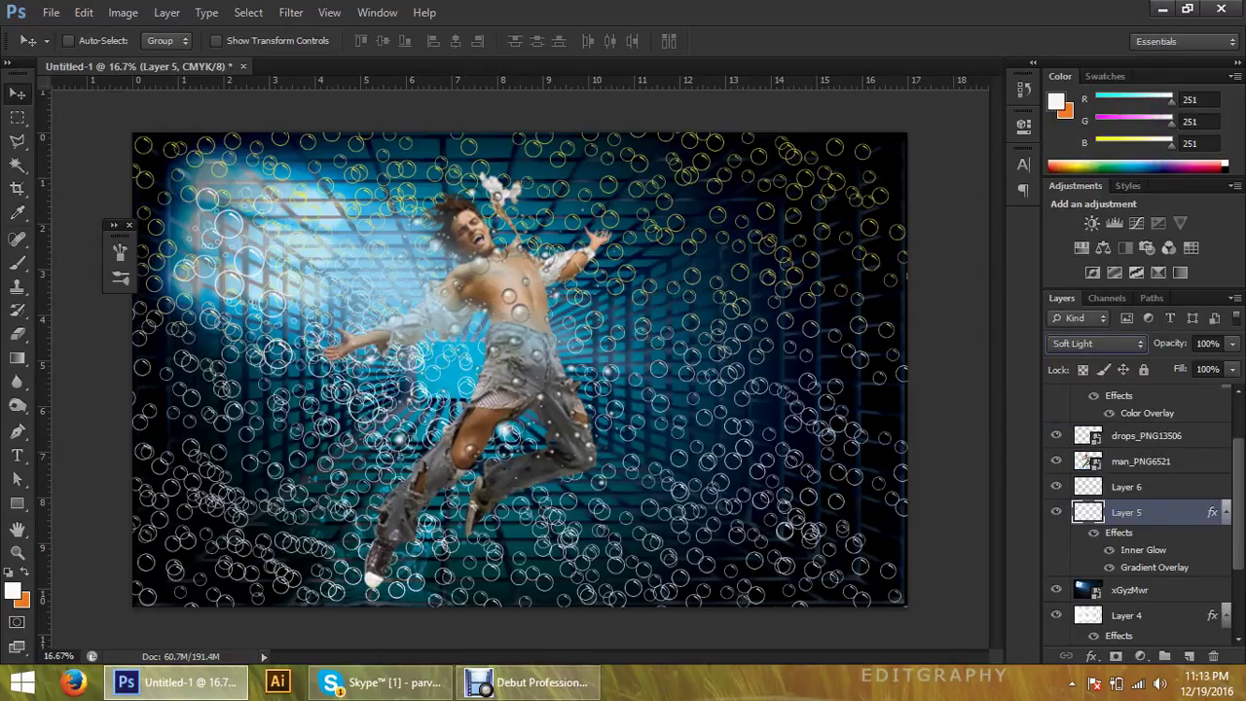
{"action": "key", "text": "Down"}
{"action": "key", "text": "Down"}
{"action": "key", "text": "Down"}
{"action": "key", "text": "Down"}
{"action": "key", "text": "Down"}
{"action": "key", "text": "Down"}
{"action": "key", "text": "Down"}
{"action": "key", "text": "Up"}
{"action": "key", "text": "Up"}
{"action": "key", "text": "Up"}
{"action": "key", "text": "Up"}
{"action": "key", "text": "Up"}
{"action": "key", "text": "Up"}
{"action": "key", "text": "Up"}
{"action": "key", "text": "Up"}
{"action": "key", "text": "Up"}
{"action": "left_click_drag", "start_coordinate": [828, 261], "coordinate": [810, 261]}
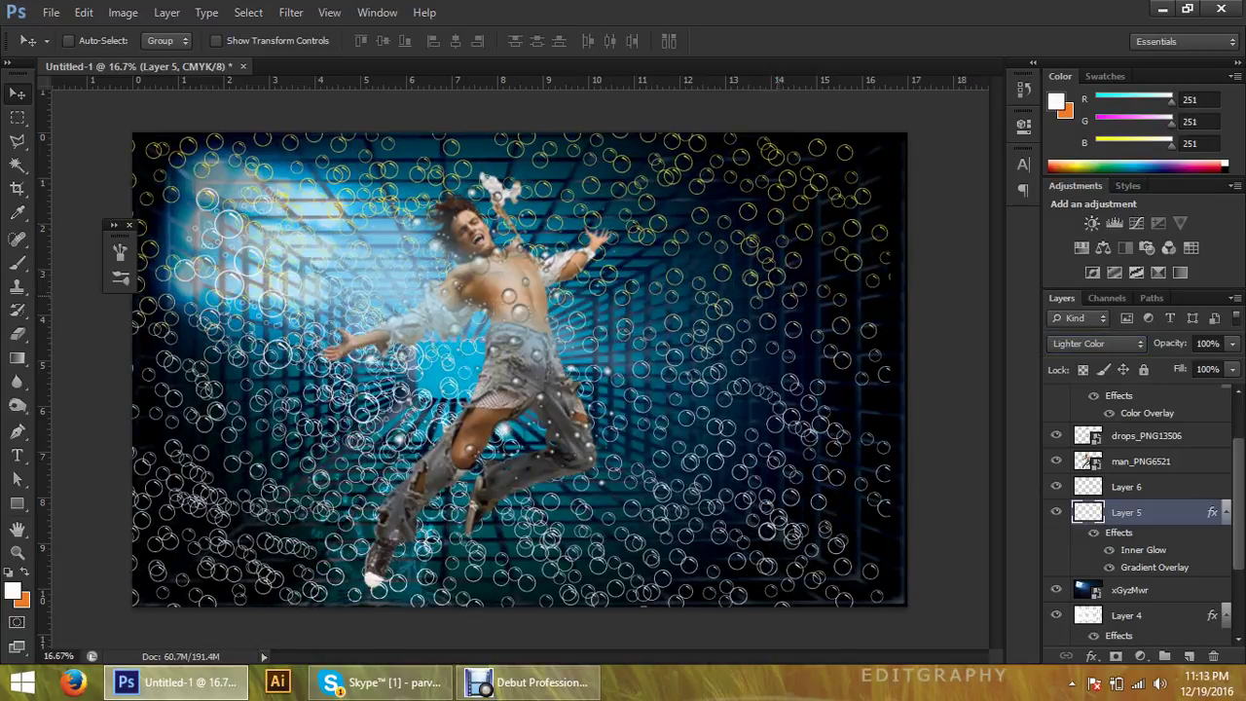
{"action": "left_click_drag", "start_coordinate": [826, 261], "coordinate": [841, 261]}
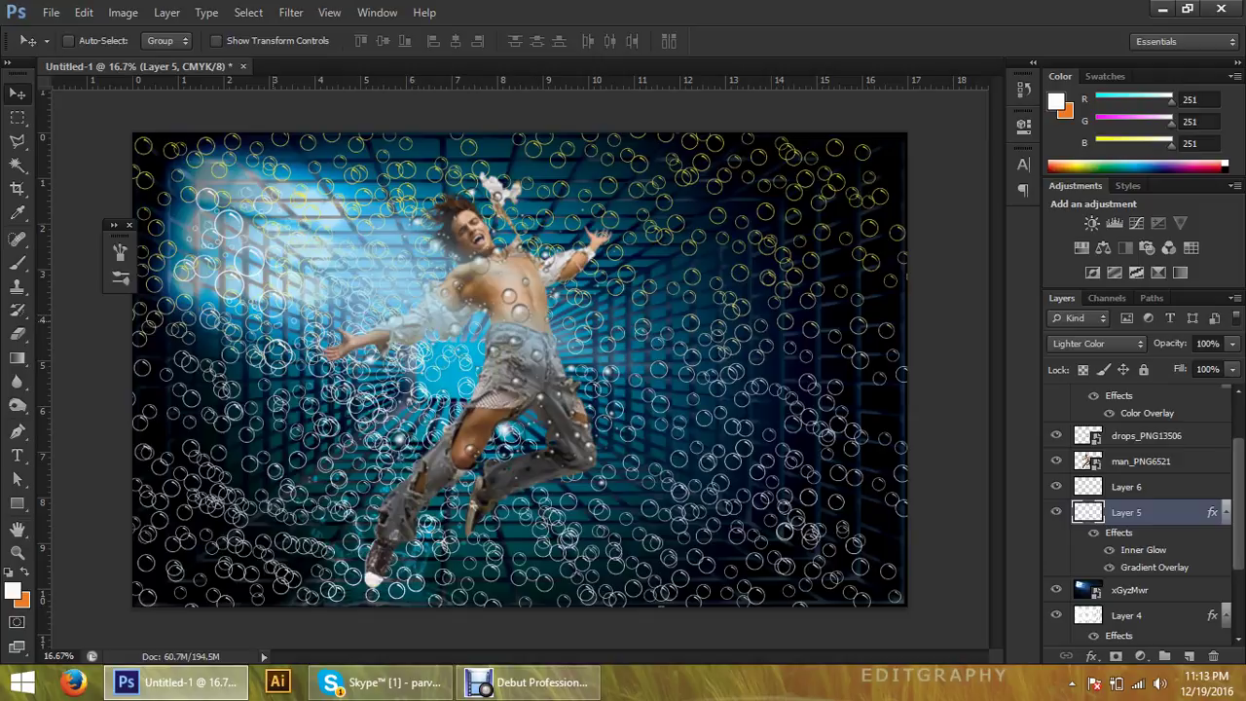
{"action": "left_click", "coordinate": [51, 12]}
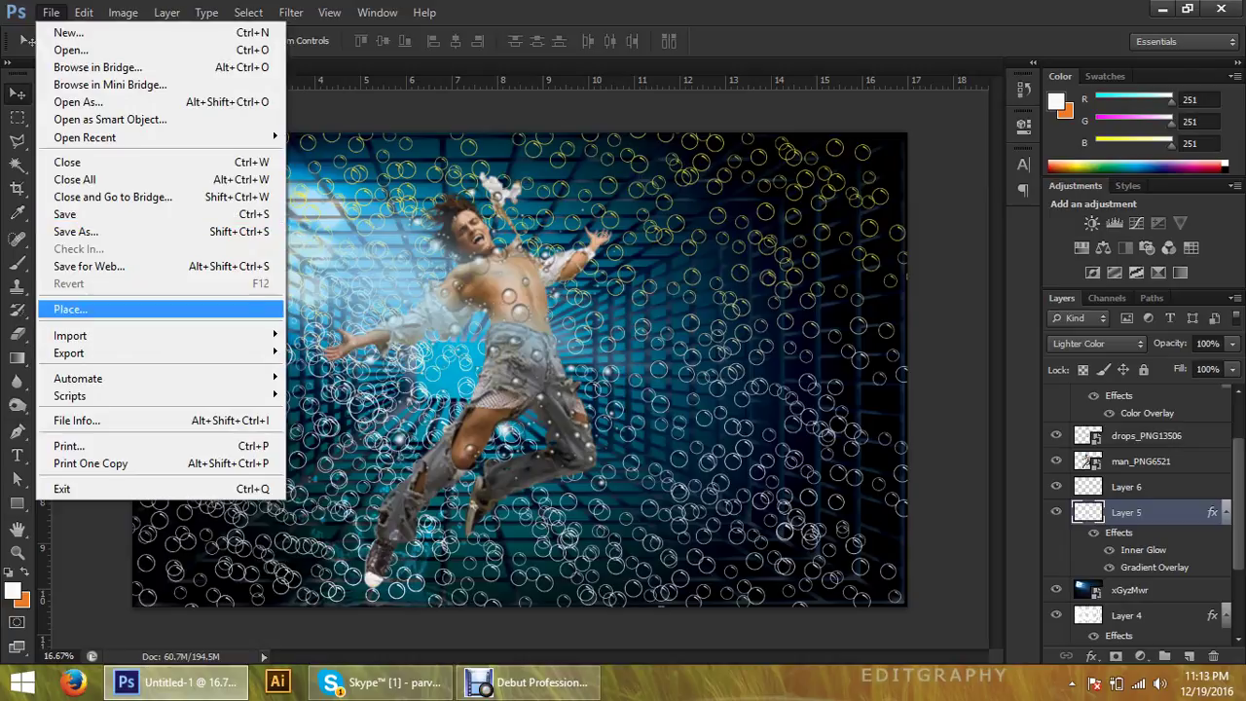
Place the dolphin_PNG9131 image file into the composite
{"action": "left_click", "coordinate": [70, 309]}
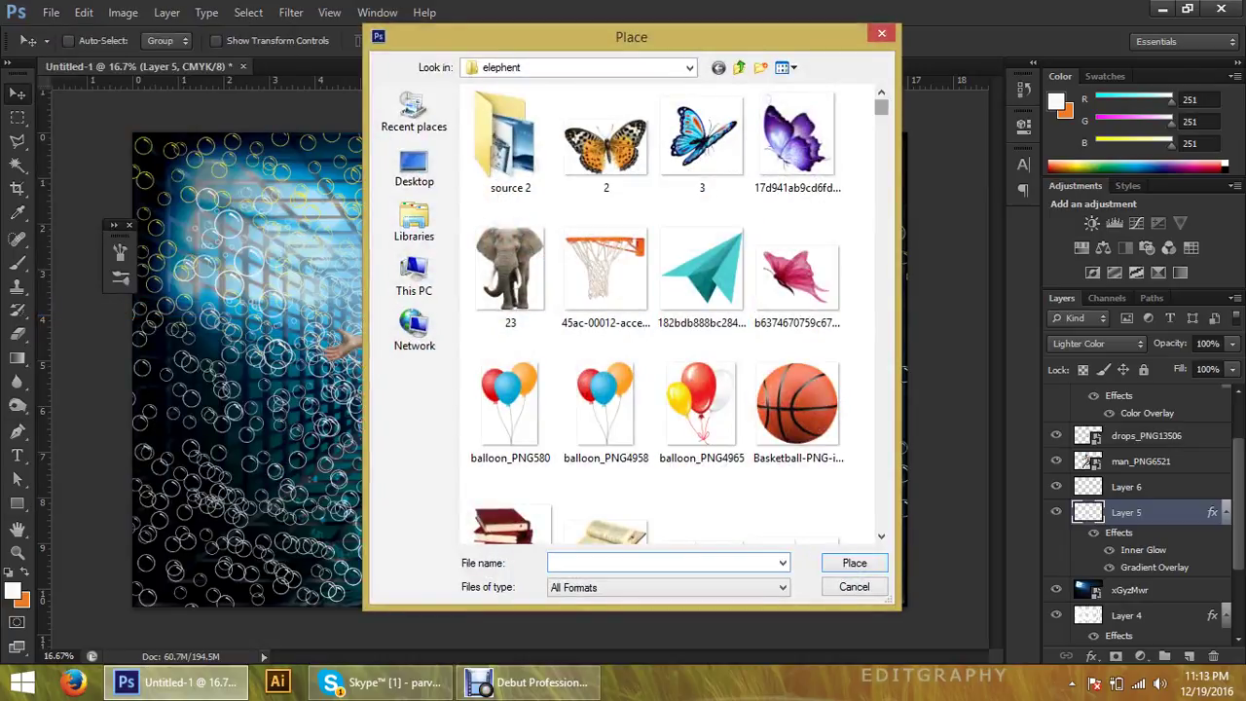
{"action": "scroll", "coordinate": [672, 312], "scroll_direction": "down", "scroll_amount": 2}
{"action": "scroll", "coordinate": [672, 311], "scroll_direction": "down", "scroll_amount": 2}
{"action": "scroll", "coordinate": [672, 312], "scroll_direction": "down", "scroll_amount": 3}
{"action": "scroll", "coordinate": [672, 312], "scroll_direction": "down", "scroll_amount": 3}
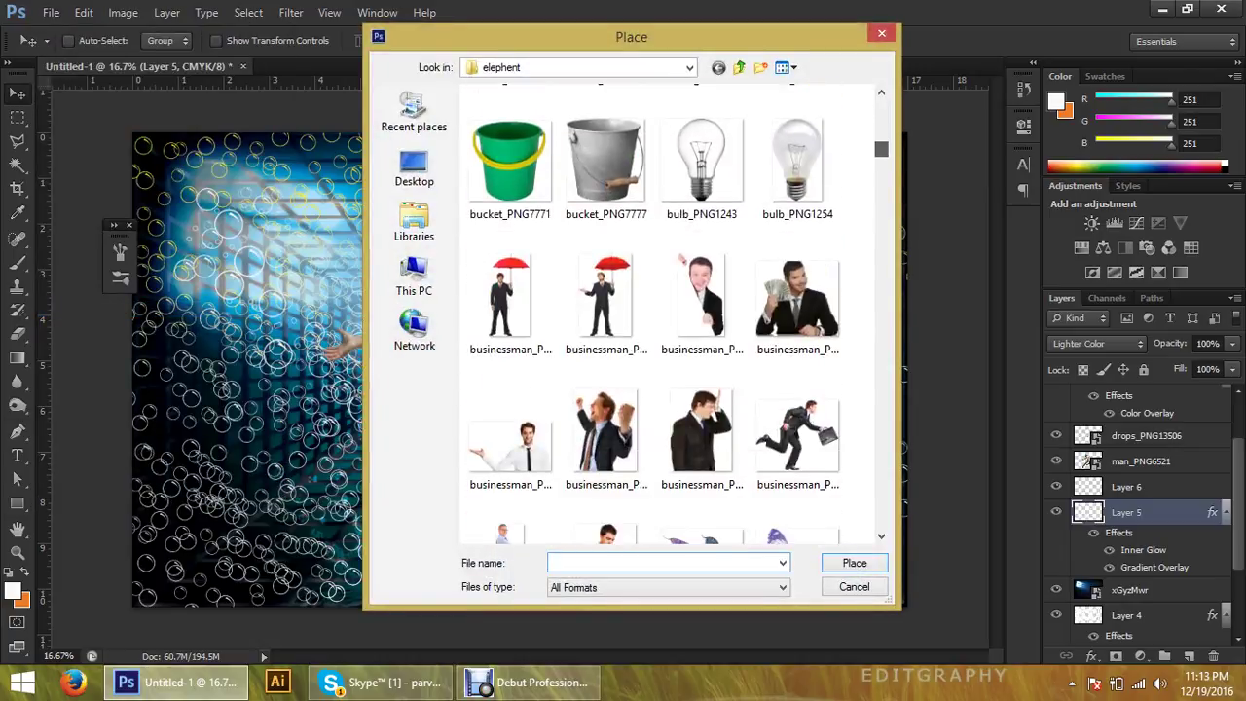
{"action": "scroll", "coordinate": [672, 311], "scroll_direction": "down", "scroll_amount": 1}
{"action": "scroll", "coordinate": [672, 311], "scroll_direction": "down", "scroll_amount": 3}
{"action": "scroll", "coordinate": [672, 312], "scroll_direction": "down", "scroll_amount": 3}
{"action": "scroll", "coordinate": [671, 311], "scroll_direction": "down", "scroll_amount": 1}
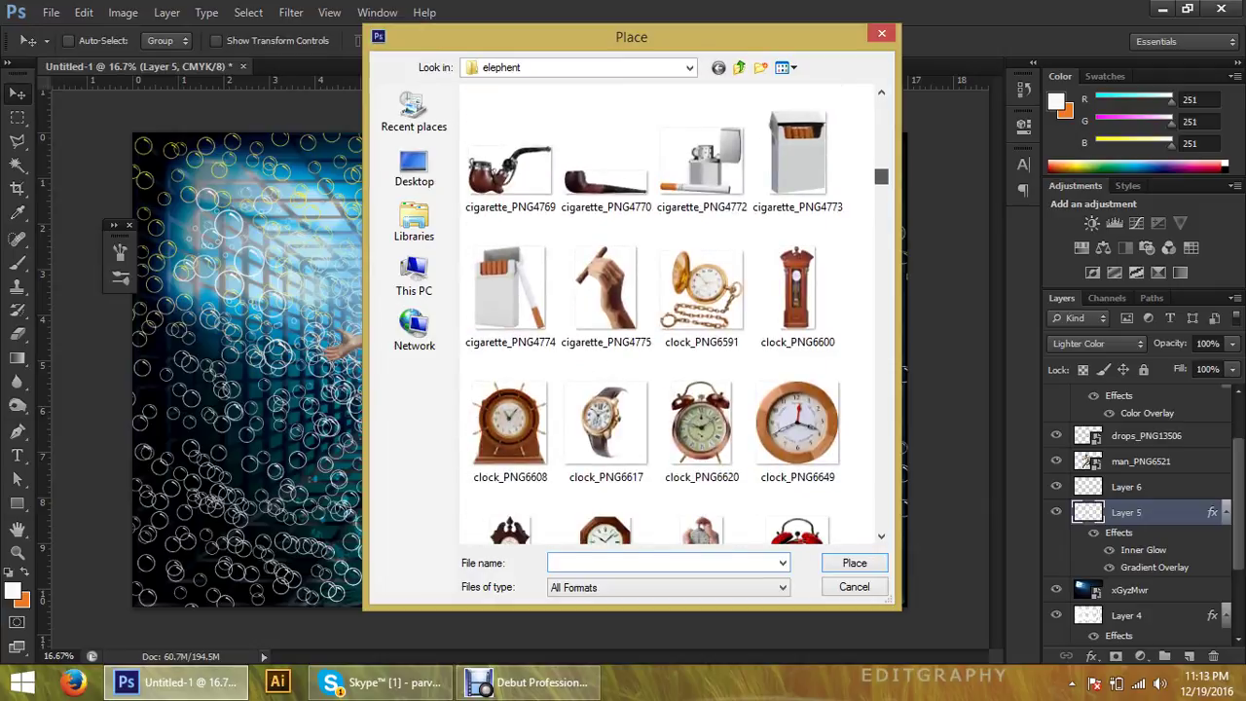
{"action": "scroll", "coordinate": [672, 312], "scroll_direction": "down", "scroll_amount": 1}
{"action": "scroll", "coordinate": [671, 312], "scroll_direction": "down", "scroll_amount": 1}
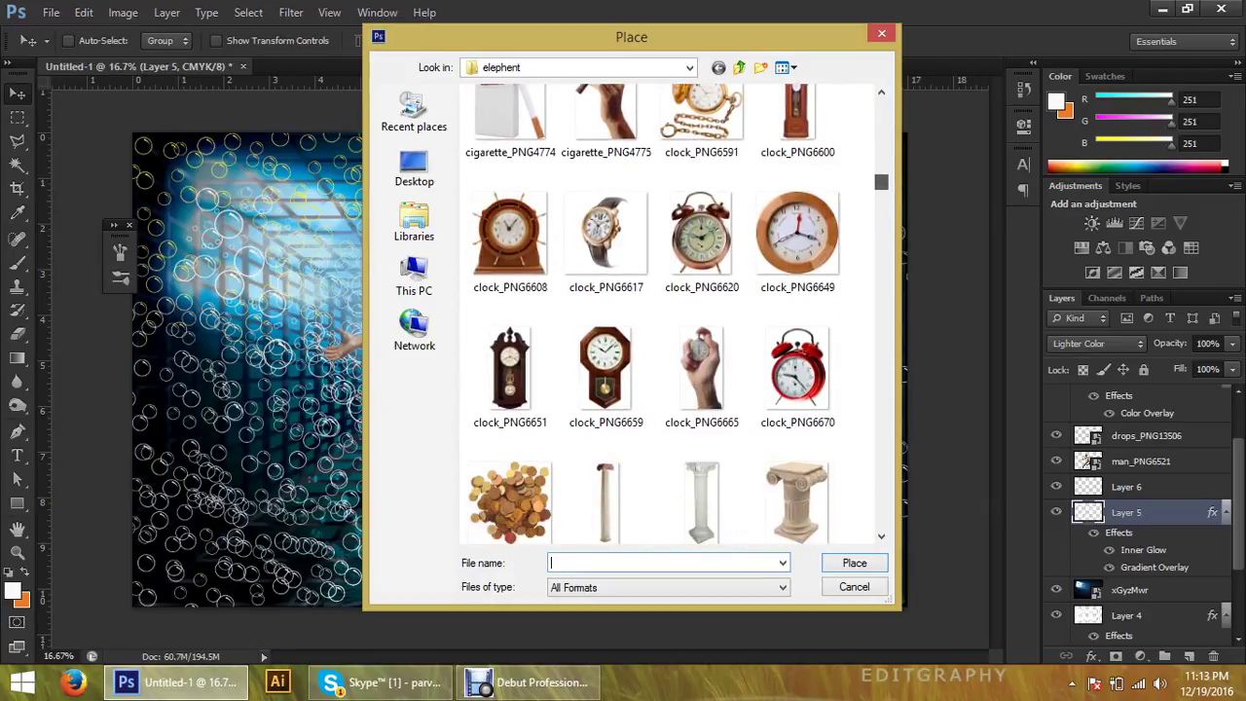
{"action": "scroll", "coordinate": [671, 311], "scroll_direction": "down", "scroll_amount": 3}
{"action": "scroll", "coordinate": [671, 311], "scroll_direction": "down", "scroll_amount": 3}
{"action": "scroll", "coordinate": [672, 312], "scroll_direction": "down", "scroll_amount": 1}
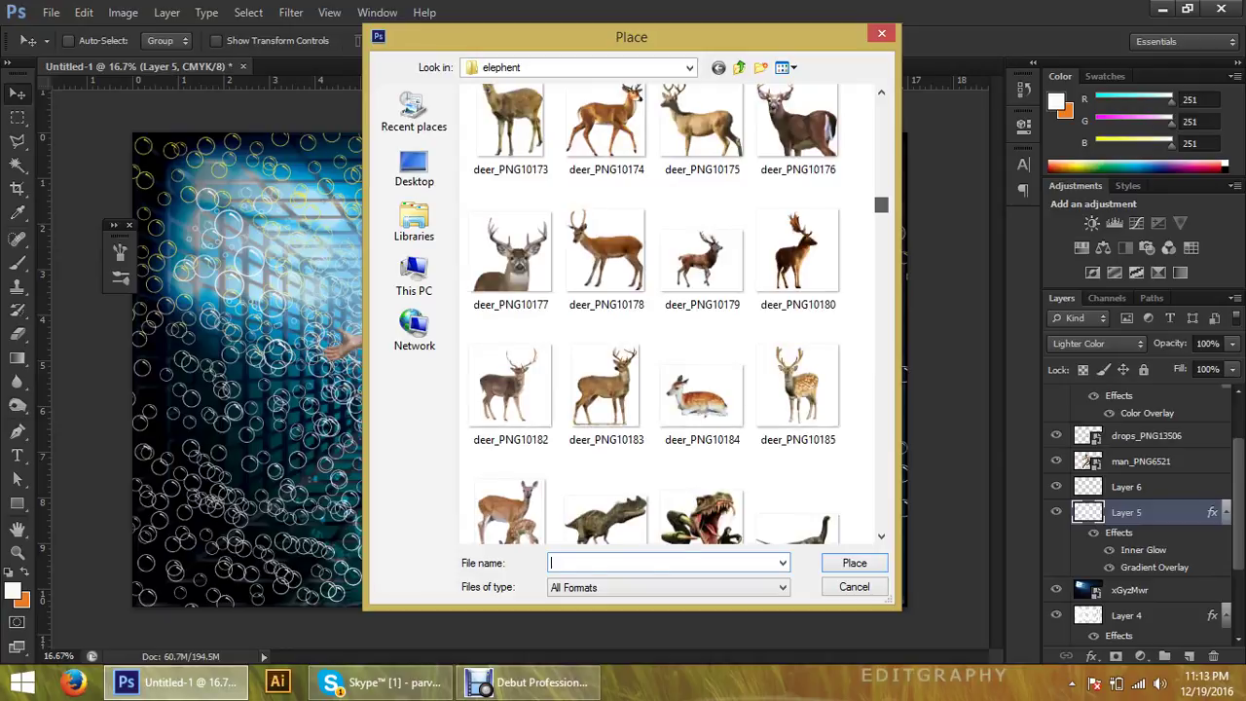
{"action": "scroll", "coordinate": [671, 312], "scroll_direction": "down", "scroll_amount": 1}
{"action": "scroll", "coordinate": [672, 312], "scroll_direction": "down", "scroll_amount": 2}
{"action": "scroll", "coordinate": [672, 311], "scroll_direction": "down", "scroll_amount": 1}
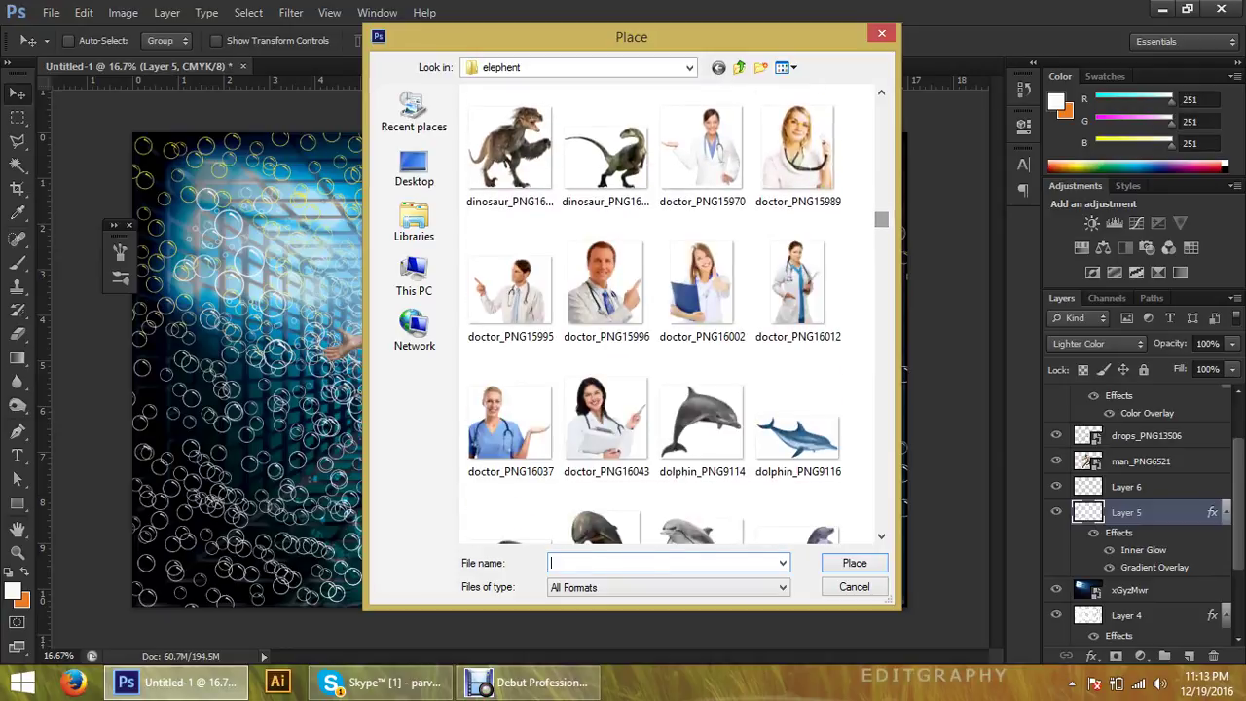
{"action": "scroll", "coordinate": [672, 311], "scroll_direction": "down", "scroll_amount": 3}
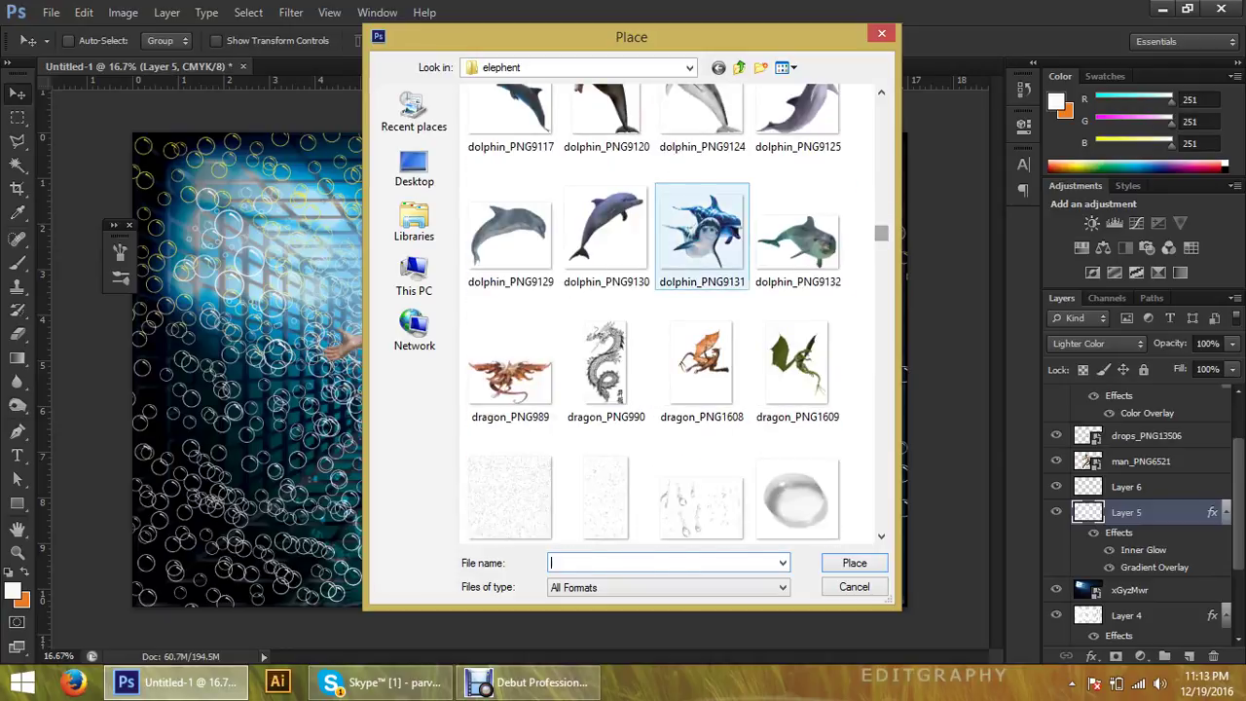
{"action": "double_click", "coordinate": [701, 234]}
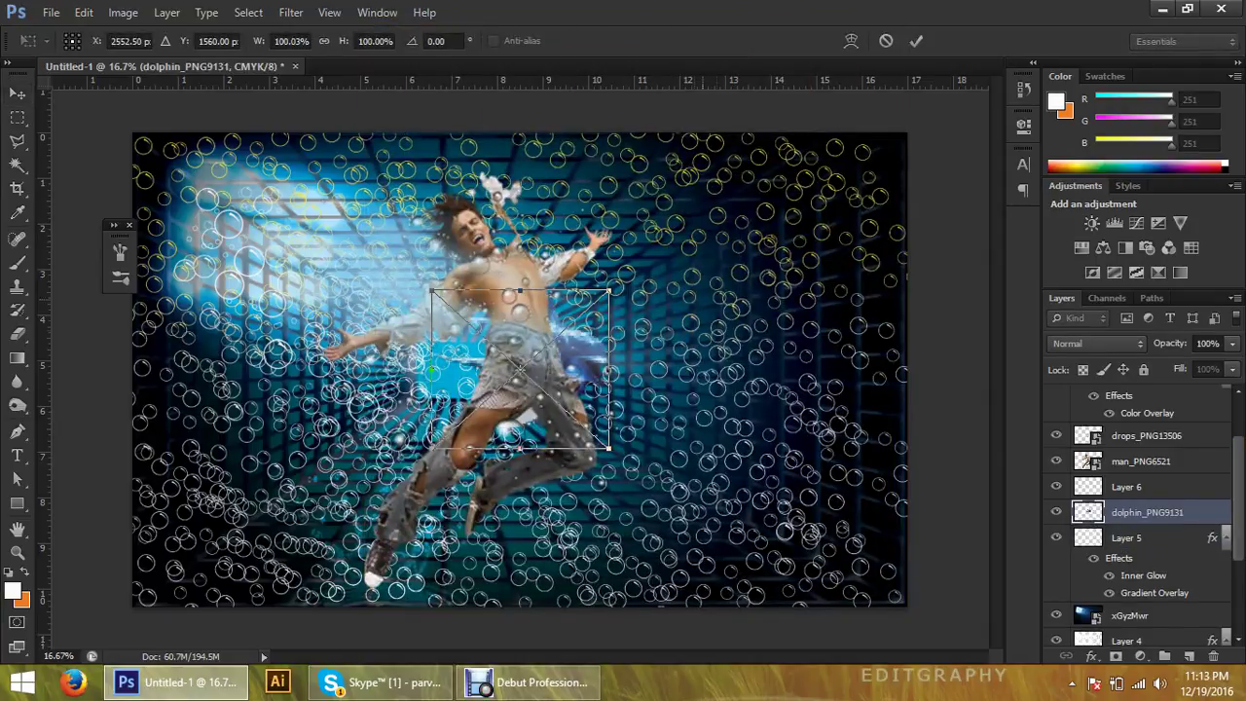
Move the dolphin to the lower right beside the man's legs, commit it, and fine-tune its position
{"action": "left_click_drag", "start_coordinate": [599, 326], "coordinate": [733, 436]}
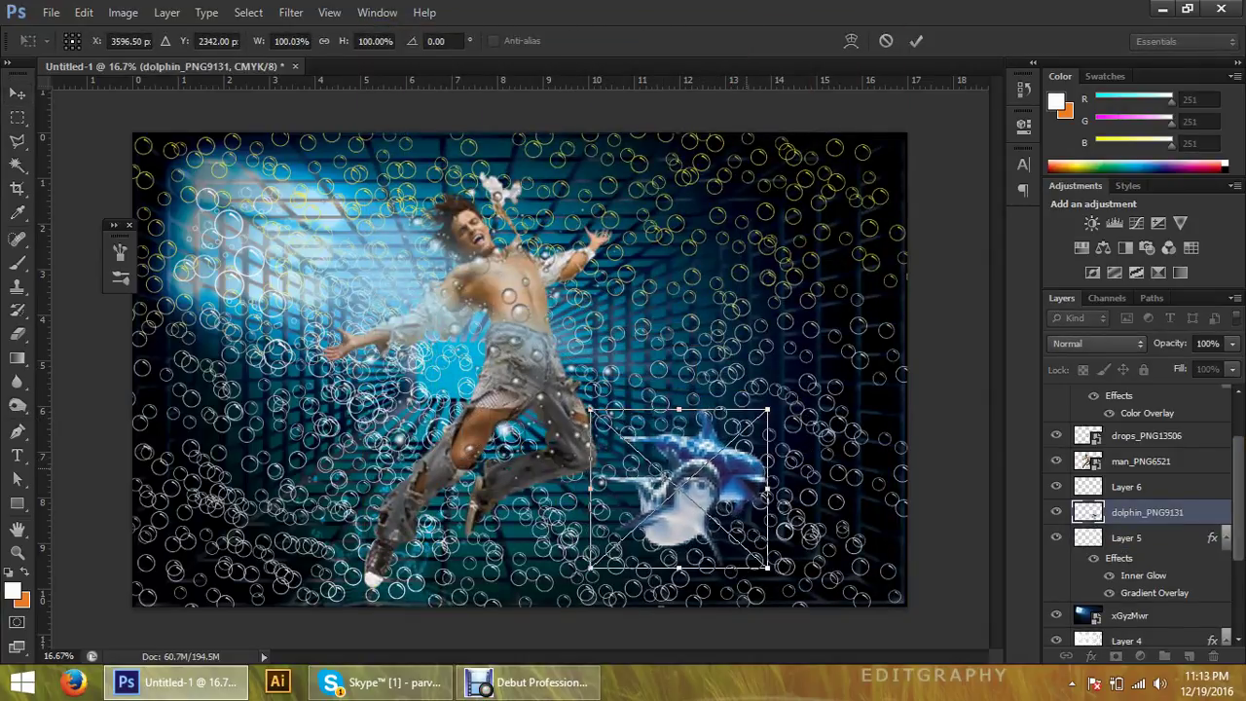
{"action": "left_click", "coordinate": [916, 41]}
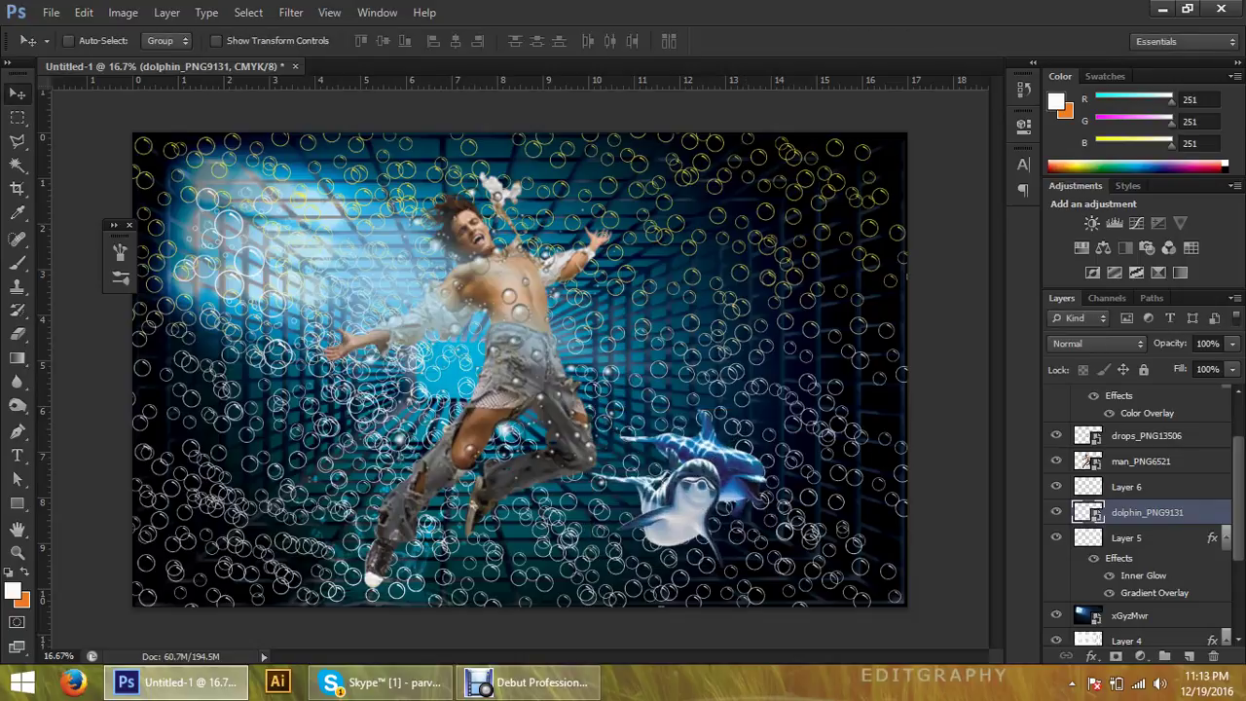
{"action": "left_click_drag", "start_coordinate": [681, 487], "coordinate": [689, 472]}
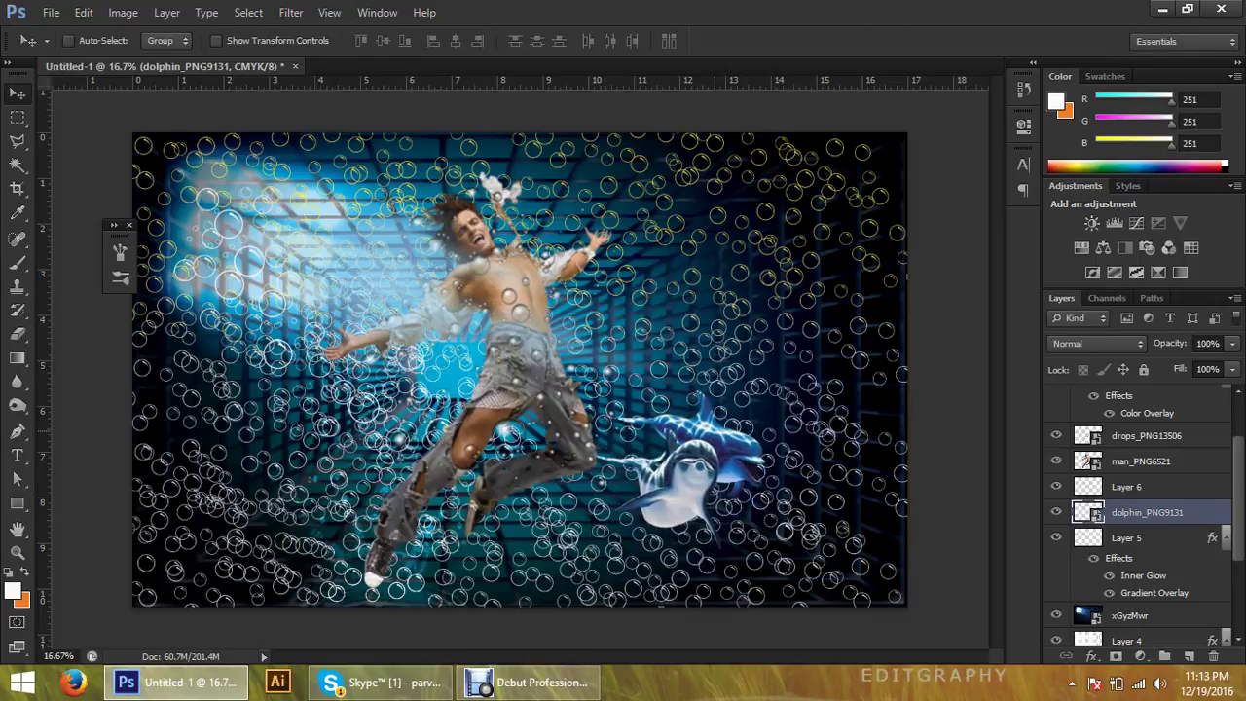
{"action": "left_click_drag", "start_coordinate": [720, 389], "coordinate": [717, 402]}
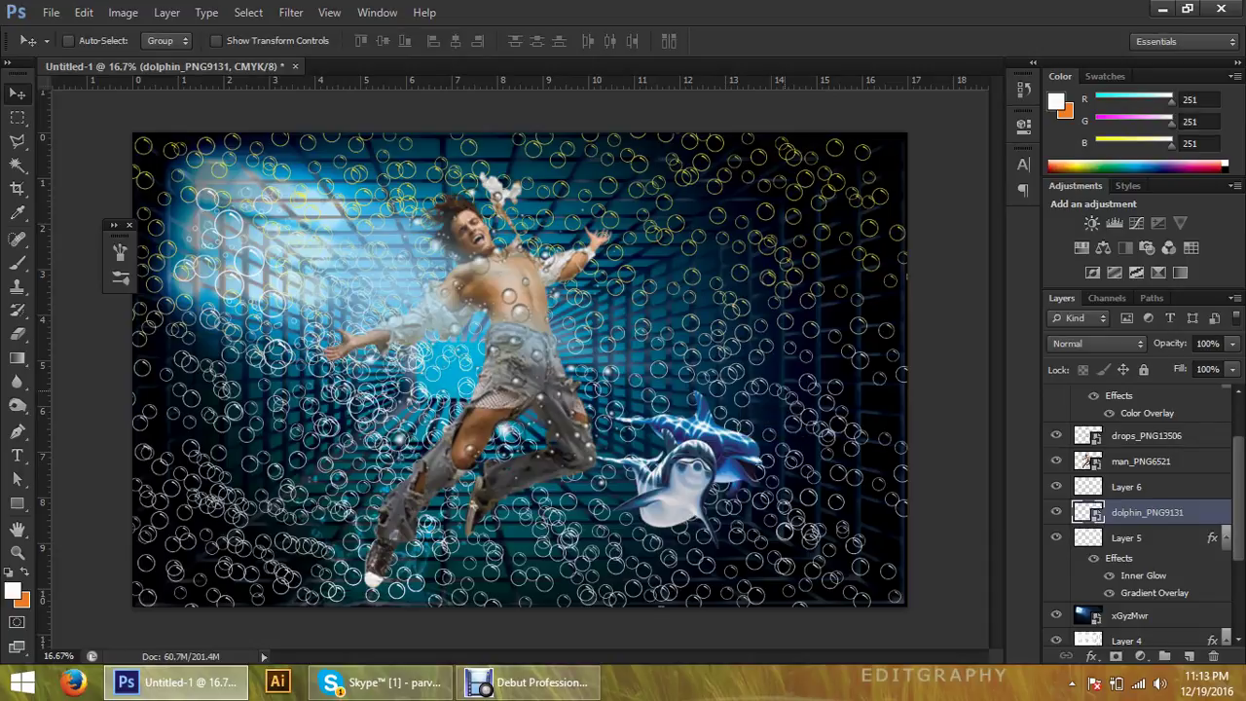
Move the dolphin_PNG9131 layer below Layer 4 and reposition the dolphin on the tunnel's right side
{"action": "left_click_drag", "start_coordinate": [1147, 512], "coordinate": [1148, 588]}
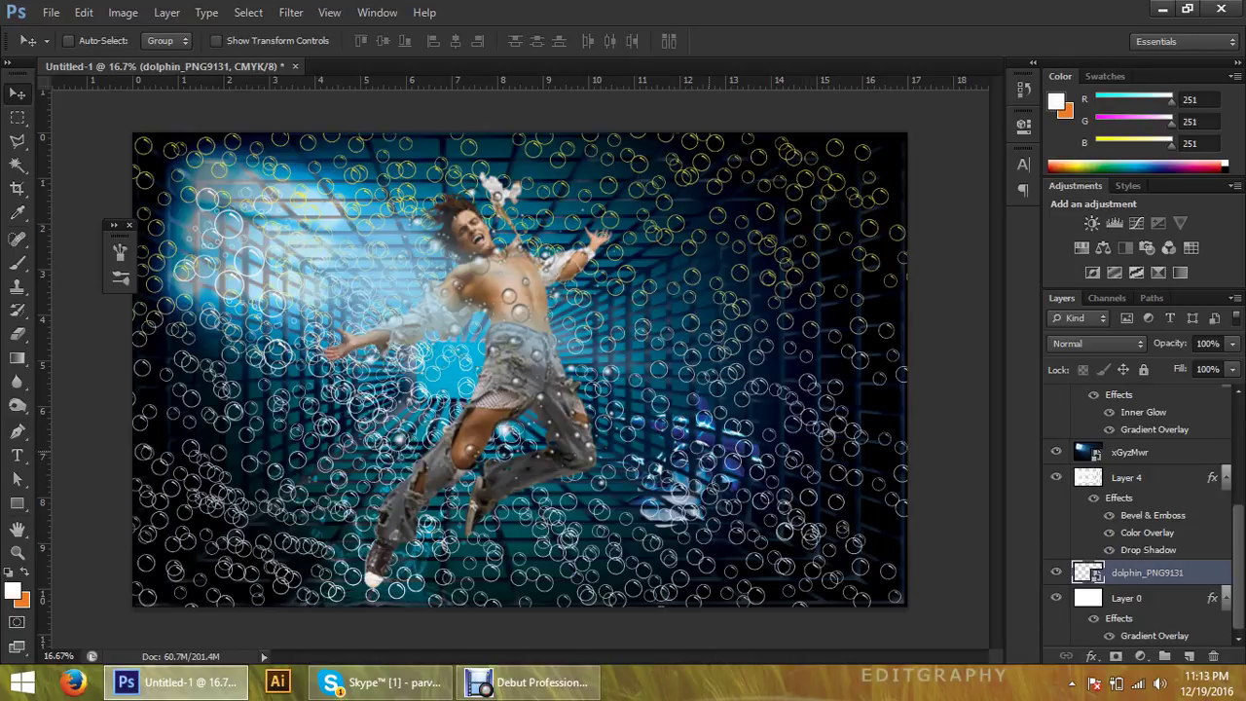
{"action": "left_click_drag", "start_coordinate": [720, 404], "coordinate": [754, 375]}
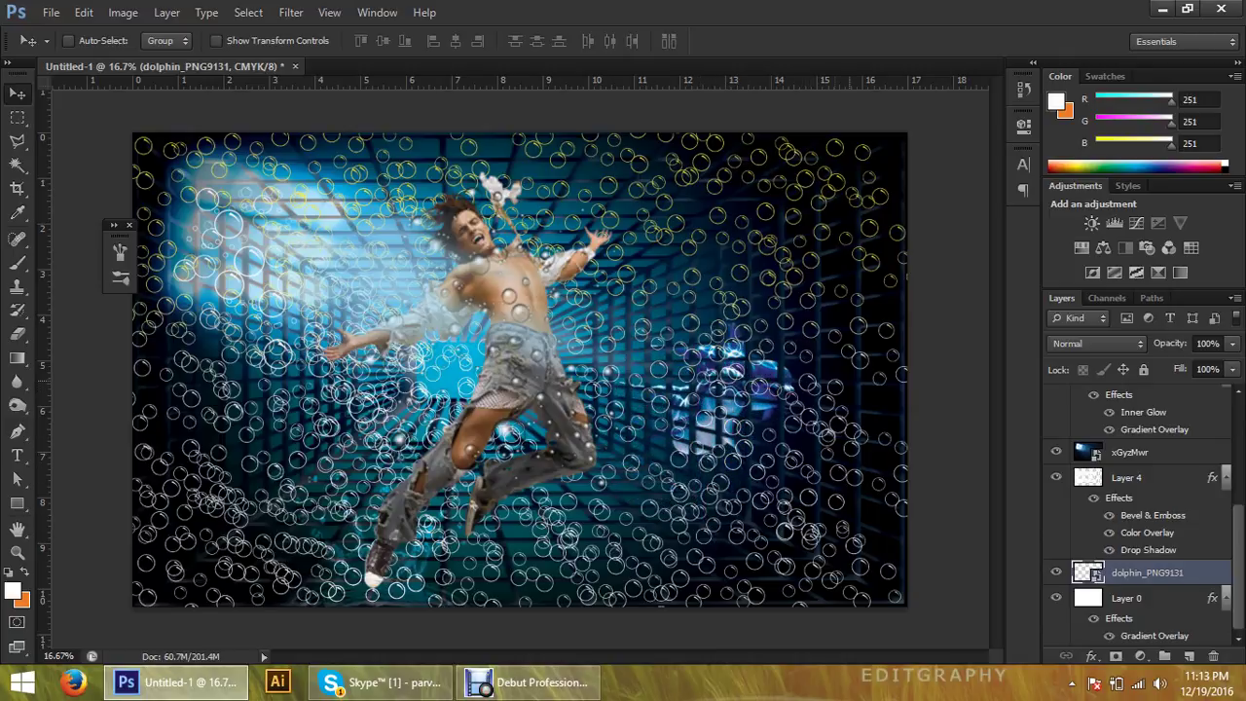
{"action": "mouse_move", "coordinate": [771, 321]}
{"action": "left_mouse_down"}
{"action": "mouse_move", "coordinate": [835, 292]}
{"action": "mouse_move", "coordinate": [885, 335]}
{"action": "mouse_move", "coordinate": [915, 328]}
{"action": "mouse_move", "coordinate": [882, 327]}
{"action": "left_mouse_up"}
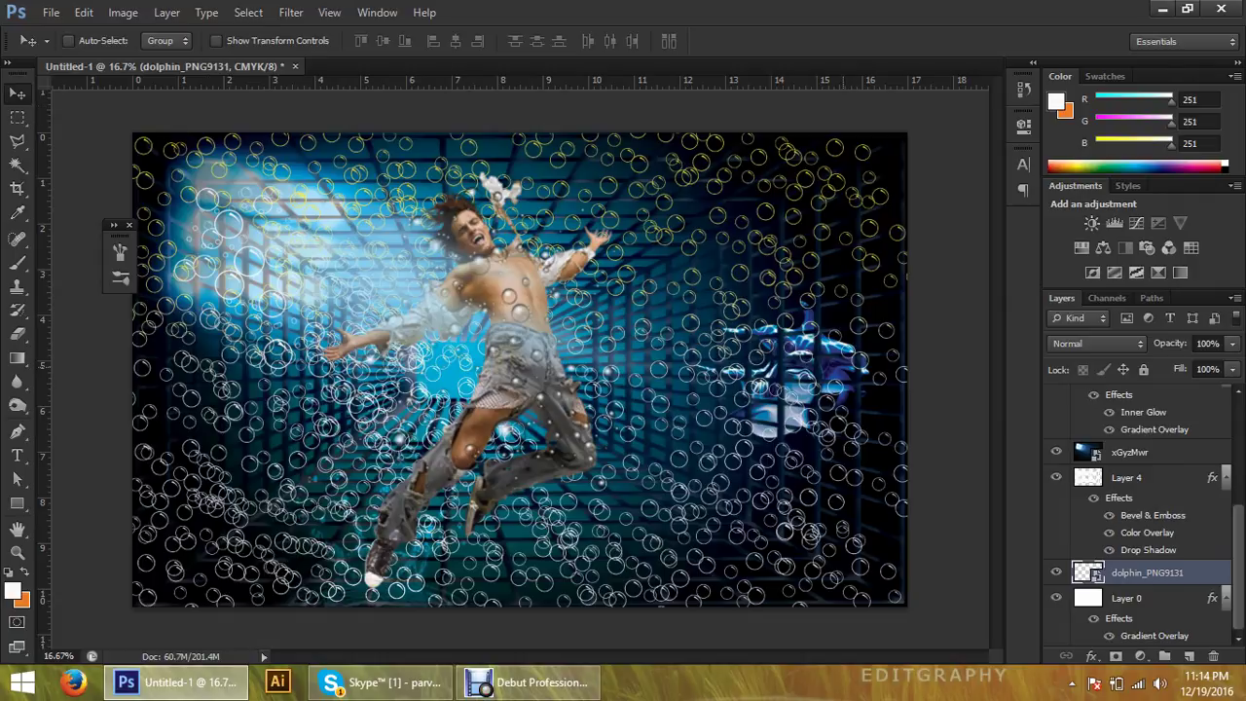
{"action": "left_click_drag", "start_coordinate": [827, 365], "coordinate": [808, 399]}
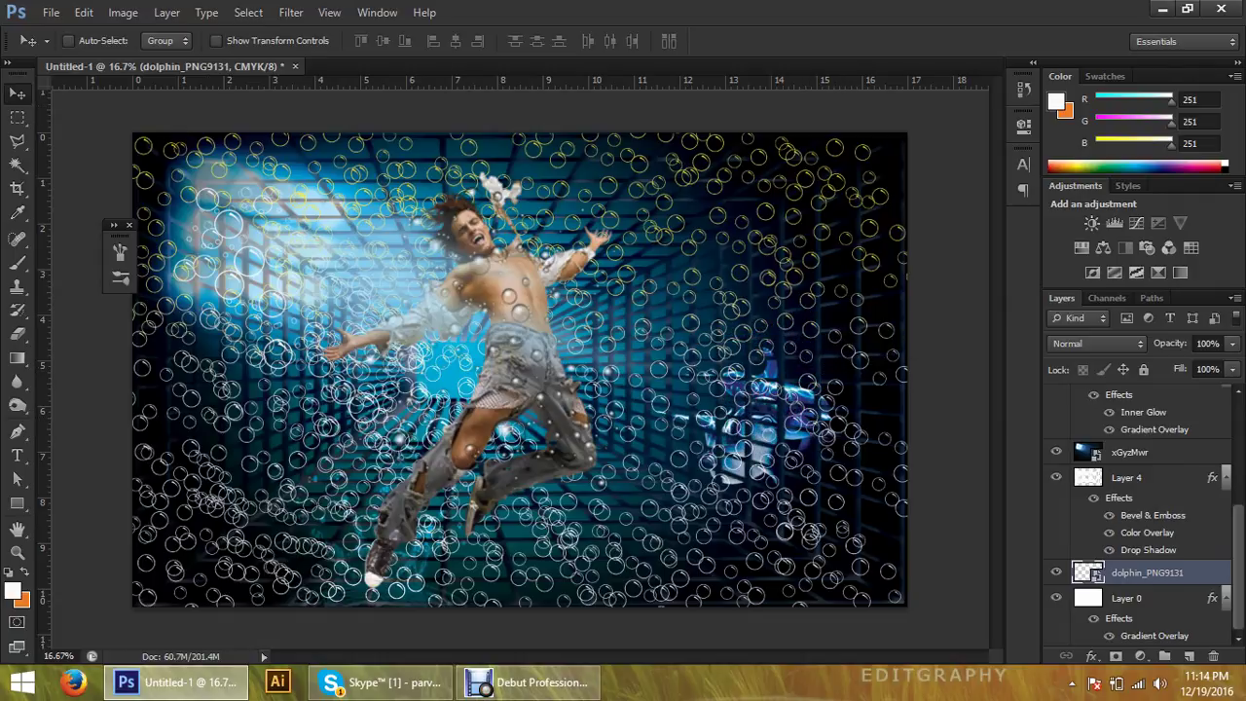
{"action": "left_click", "coordinate": [50, 12]}
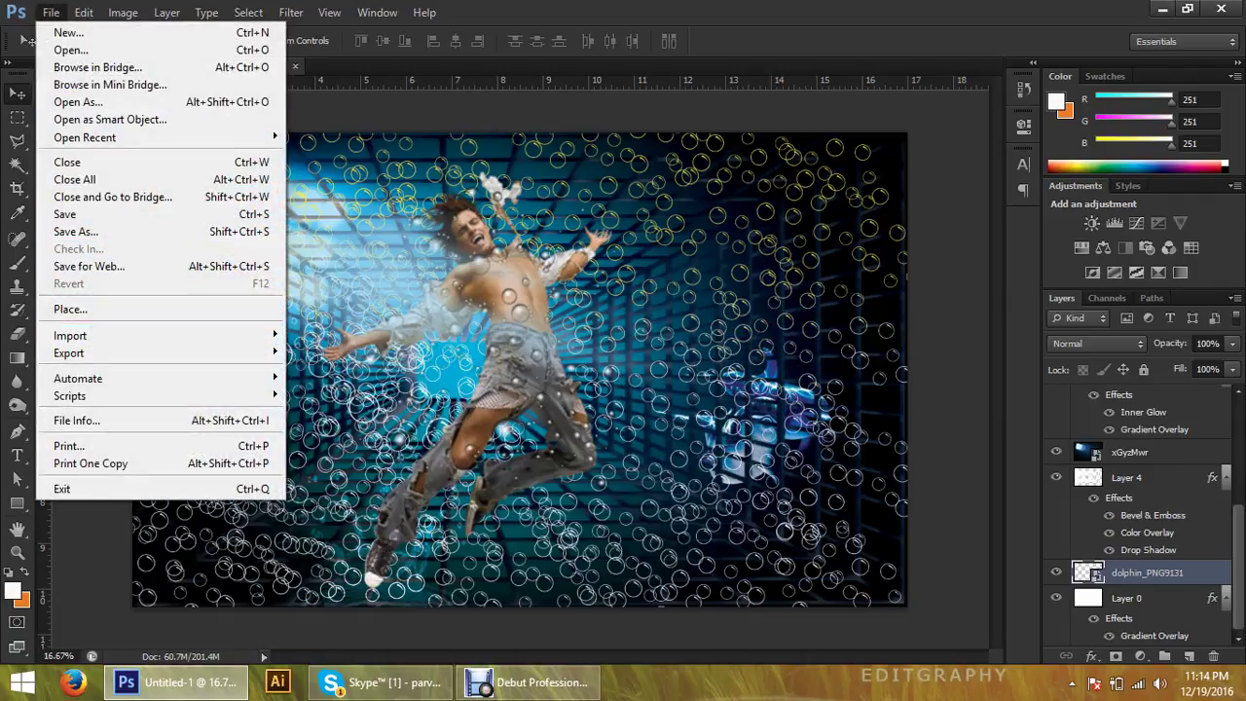
Place the dolphin_PNG9117 image file into the composite
{"action": "left_click", "coordinate": [70, 309]}
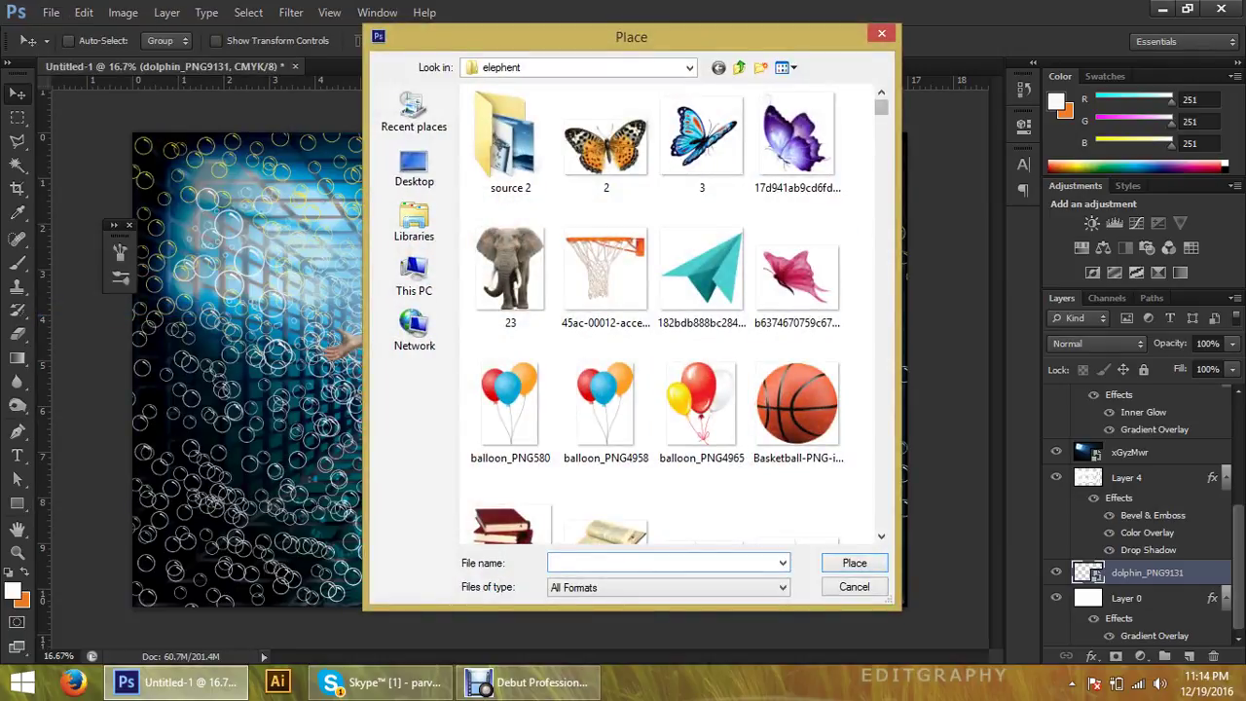
{"action": "scroll", "coordinate": [672, 312], "scroll_direction": "down", "scroll_amount": 3}
{"action": "scroll", "coordinate": [672, 311], "scroll_direction": "down", "scroll_amount": 2}
{"action": "scroll", "coordinate": [672, 312], "scroll_direction": "down", "scroll_amount": 3}
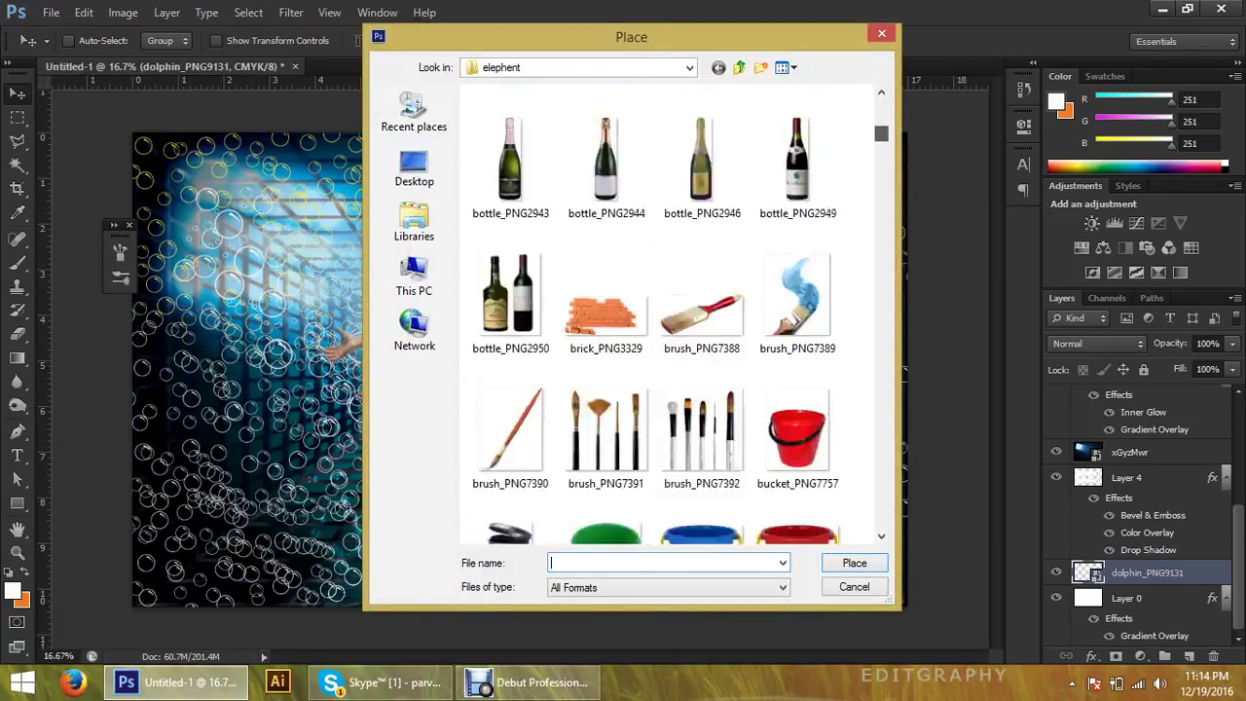
{"action": "scroll", "coordinate": [672, 311], "scroll_direction": "down", "scroll_amount": 3}
{"action": "scroll", "coordinate": [672, 311], "scroll_direction": "down", "scroll_amount": 3}
{"action": "scroll", "coordinate": [671, 311], "scroll_direction": "down", "scroll_amount": 3}
{"action": "scroll", "coordinate": [672, 312], "scroll_direction": "down", "scroll_amount": 2}
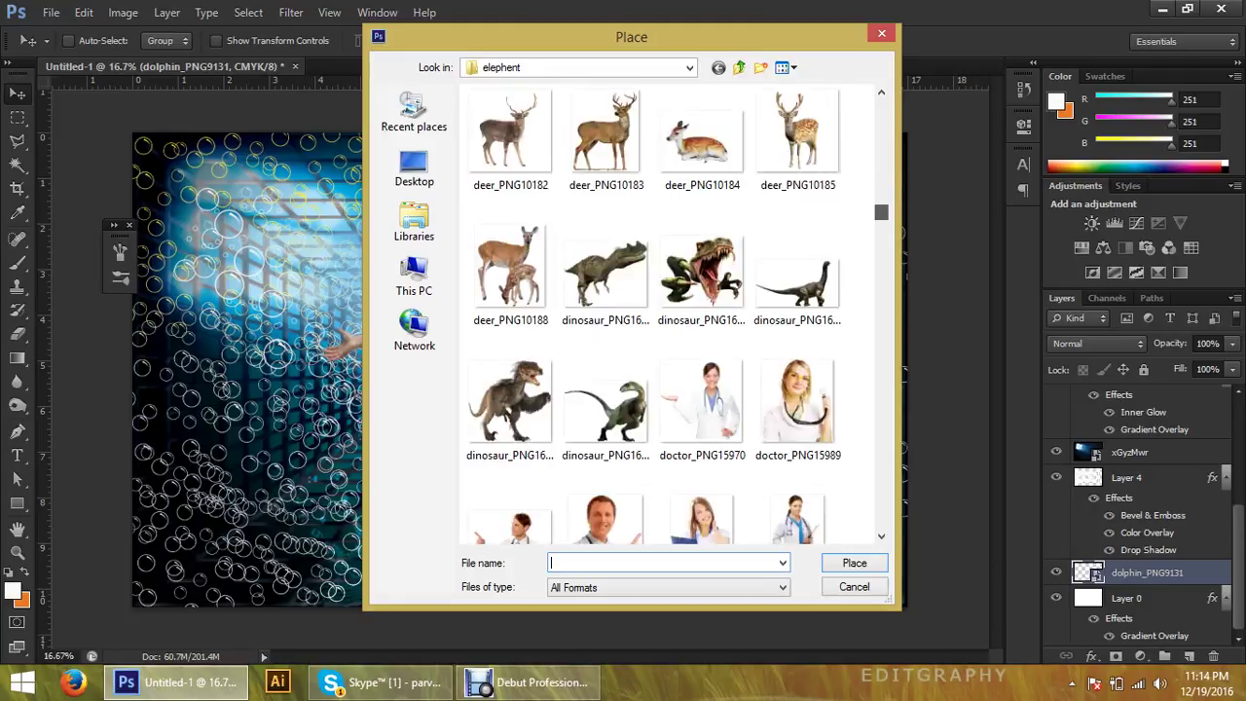
{"action": "scroll", "coordinate": [671, 311], "scroll_direction": "down", "scroll_amount": 1}
{"action": "scroll", "coordinate": [672, 312], "scroll_direction": "down", "scroll_amount": 3}
{"action": "scroll", "coordinate": [672, 312], "scroll_direction": "up", "scroll_amount": 1}
{"action": "scroll", "coordinate": [672, 312], "scroll_direction": "up", "scroll_amount": 2}
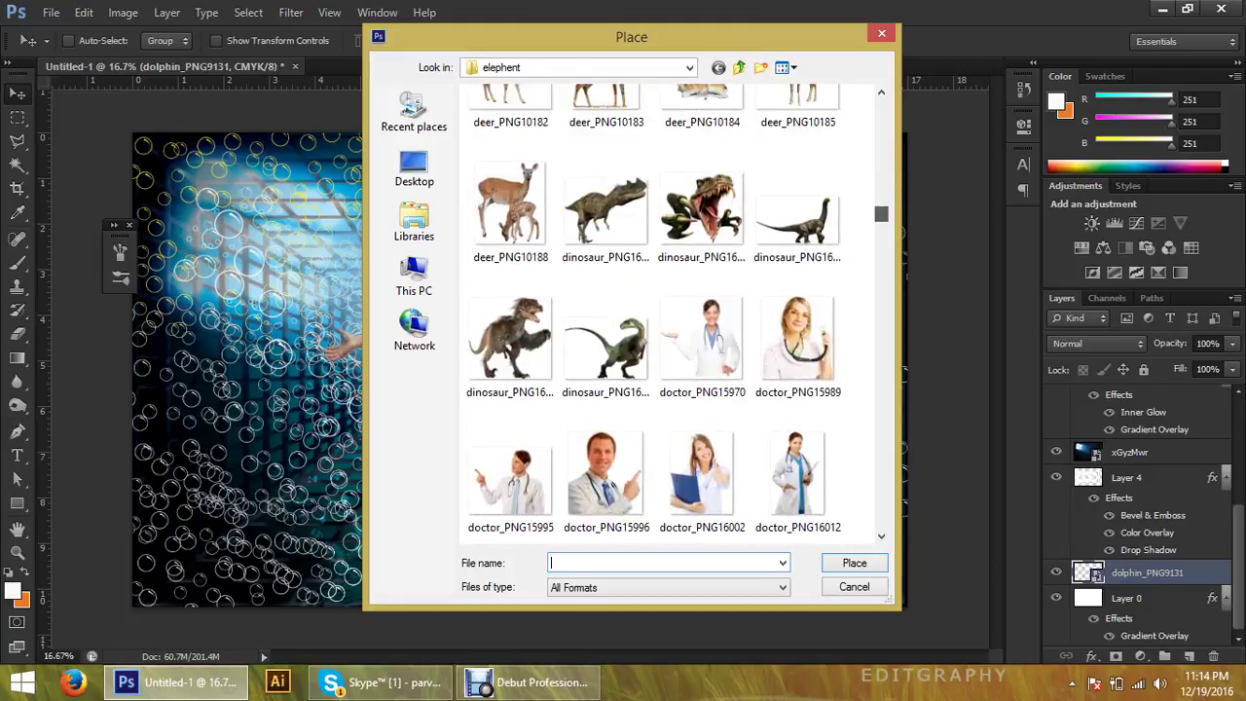
{"action": "scroll", "coordinate": [672, 312], "scroll_direction": "up", "scroll_amount": 1}
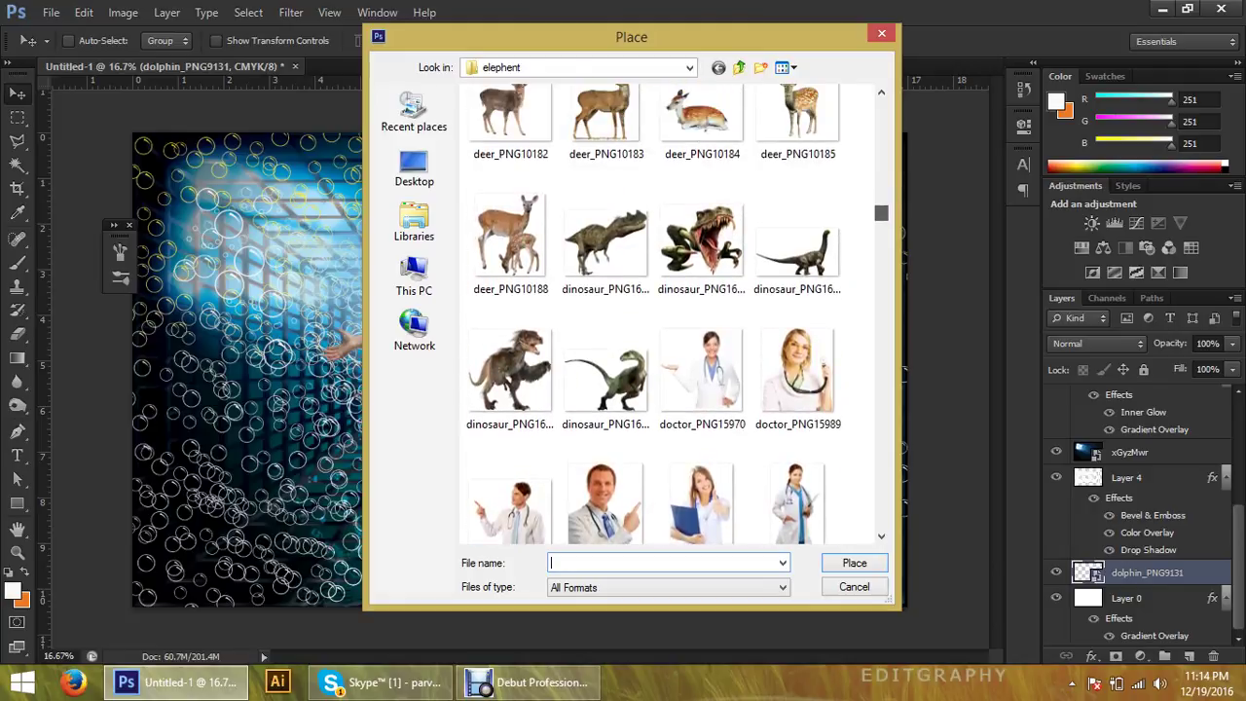
{"action": "scroll", "coordinate": [672, 311], "scroll_direction": "down", "scroll_amount": 3}
{"action": "scroll", "coordinate": [672, 312], "scroll_direction": "down", "scroll_amount": 4}
{"action": "scroll", "coordinate": [672, 312], "scroll_direction": "down", "scroll_amount": 4}
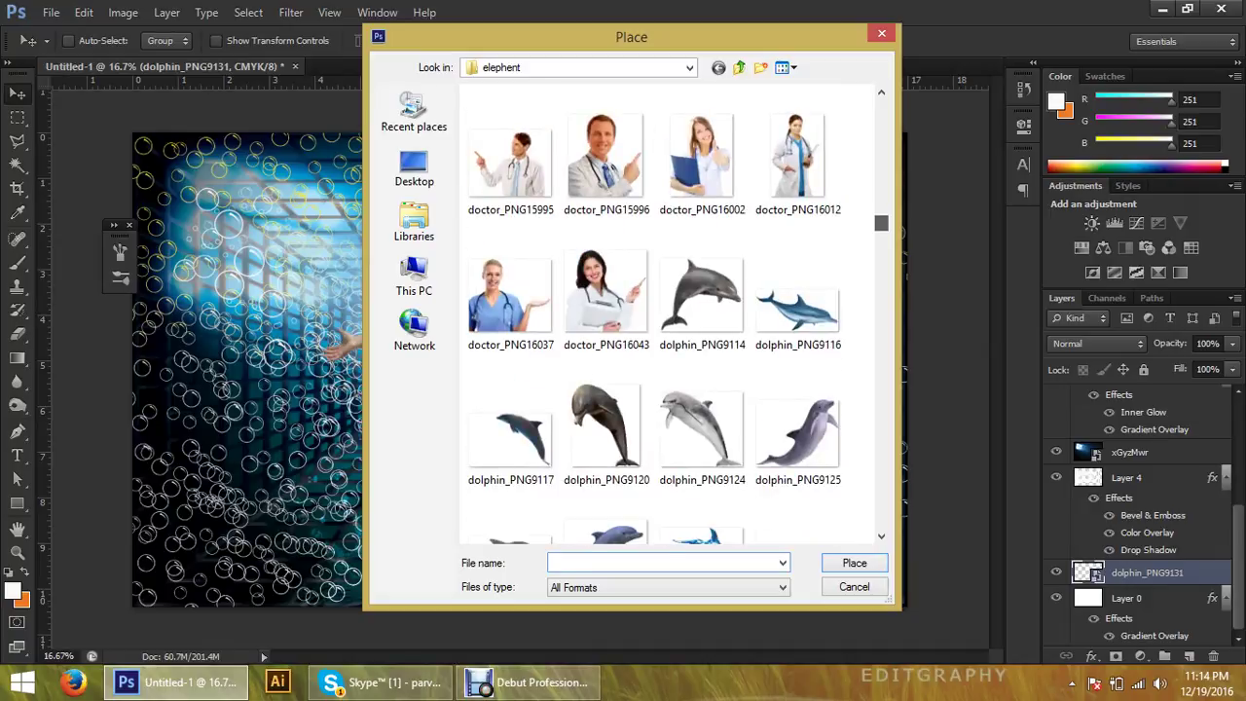
{"action": "double_click", "coordinate": [510, 433]}
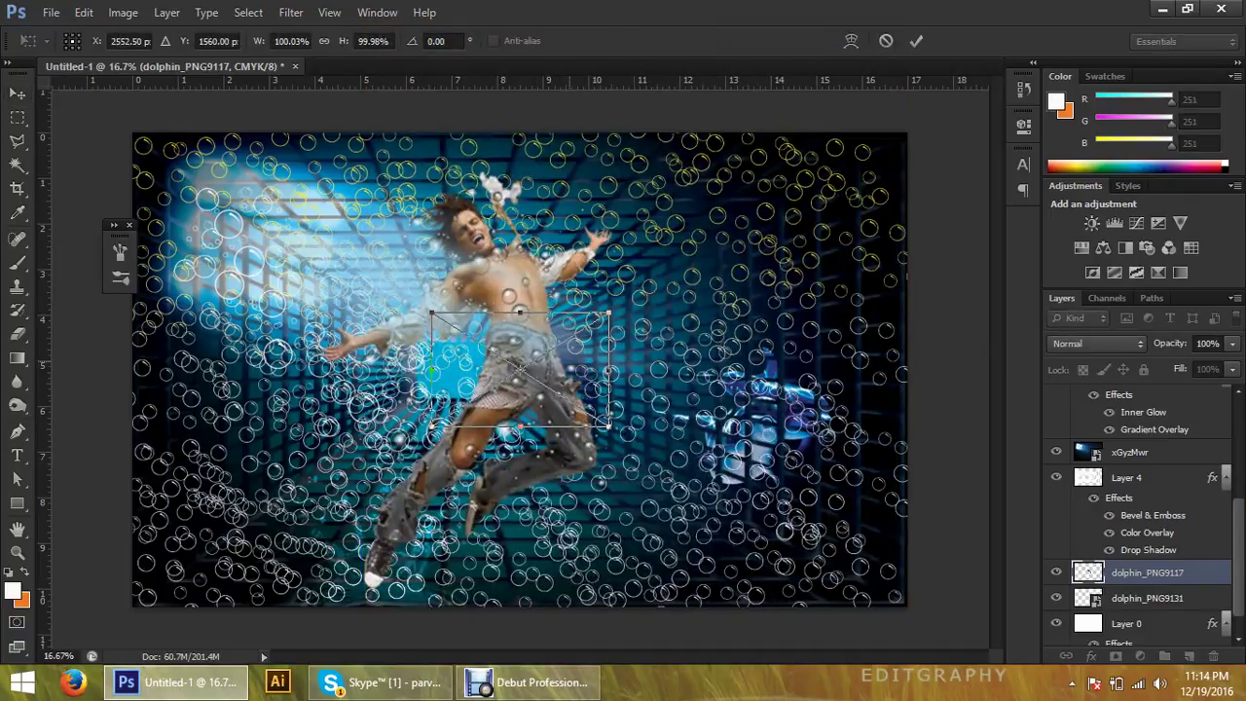
Move the second dolphin to the left side with a slight tilt, commit it, and nudge it into place
{"action": "mouse_move", "coordinate": [588, 338]}
{"action": "left_mouse_down"}
{"action": "mouse_move", "coordinate": [465, 331]}
{"action": "mouse_move", "coordinate": [206, 353]}
{"action": "left_mouse_up"}
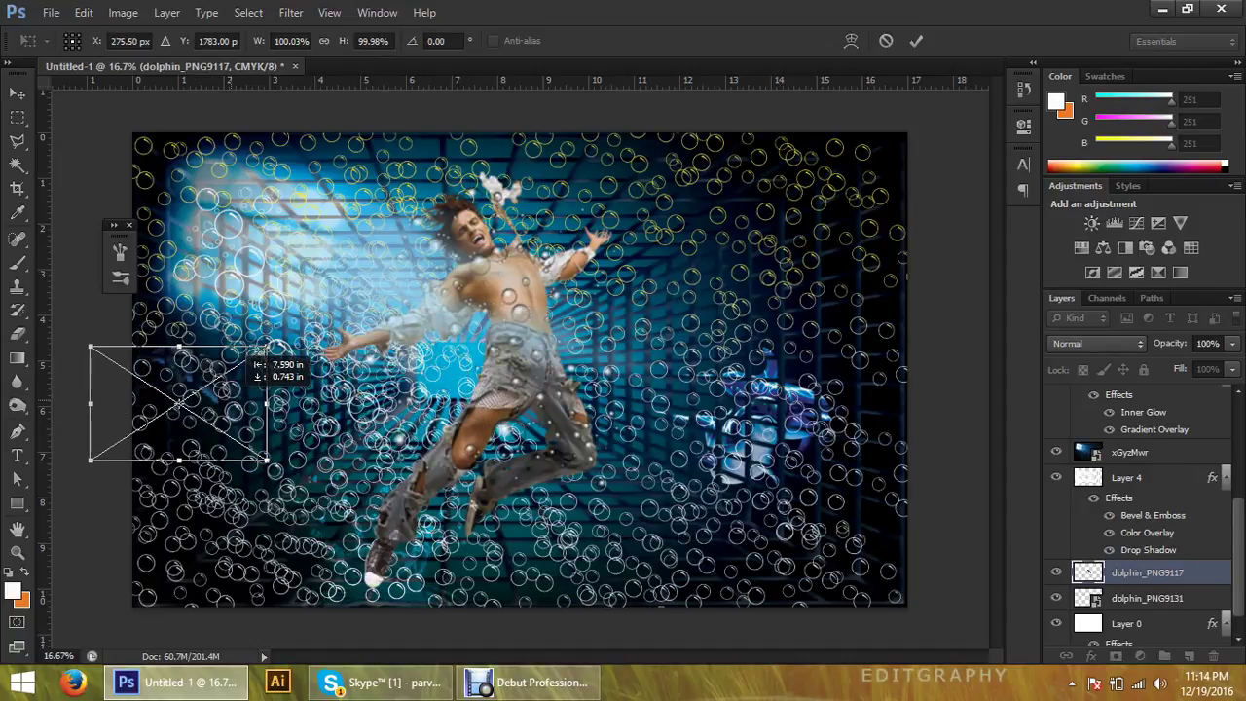
{"action": "left_click_drag", "start_coordinate": [207, 353], "coordinate": [273, 358]}
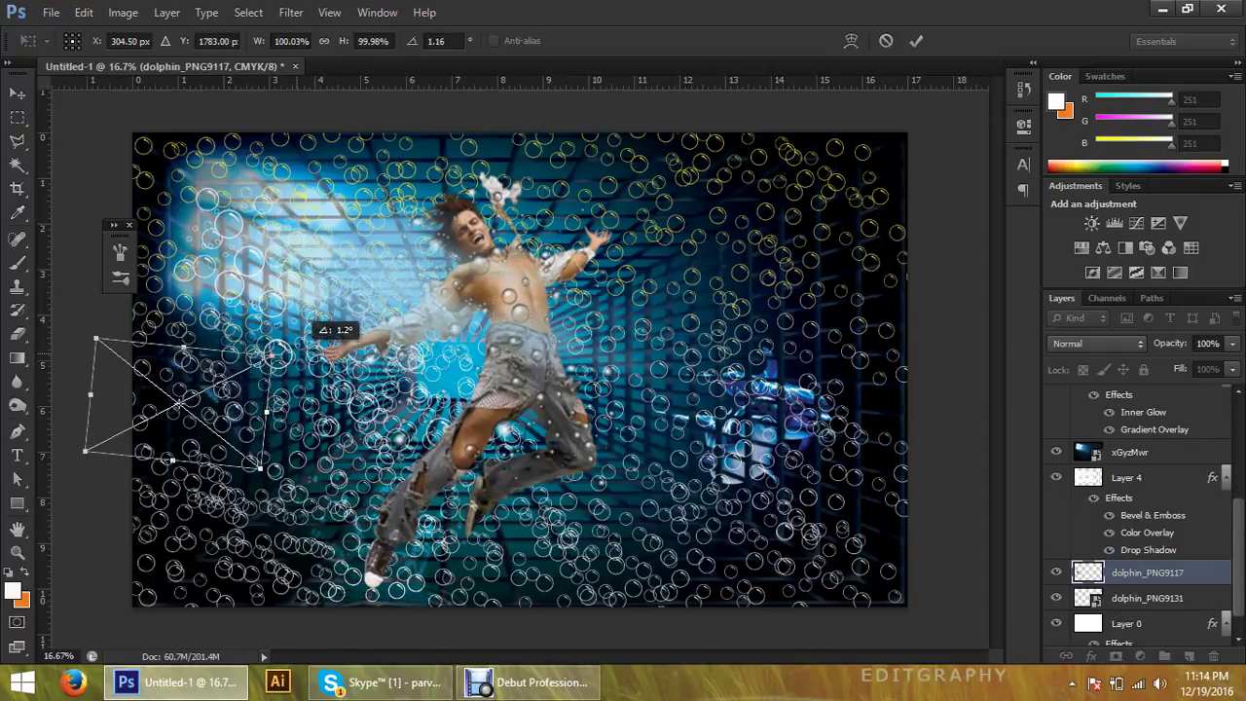
{"action": "left_click", "coordinate": [915, 41]}
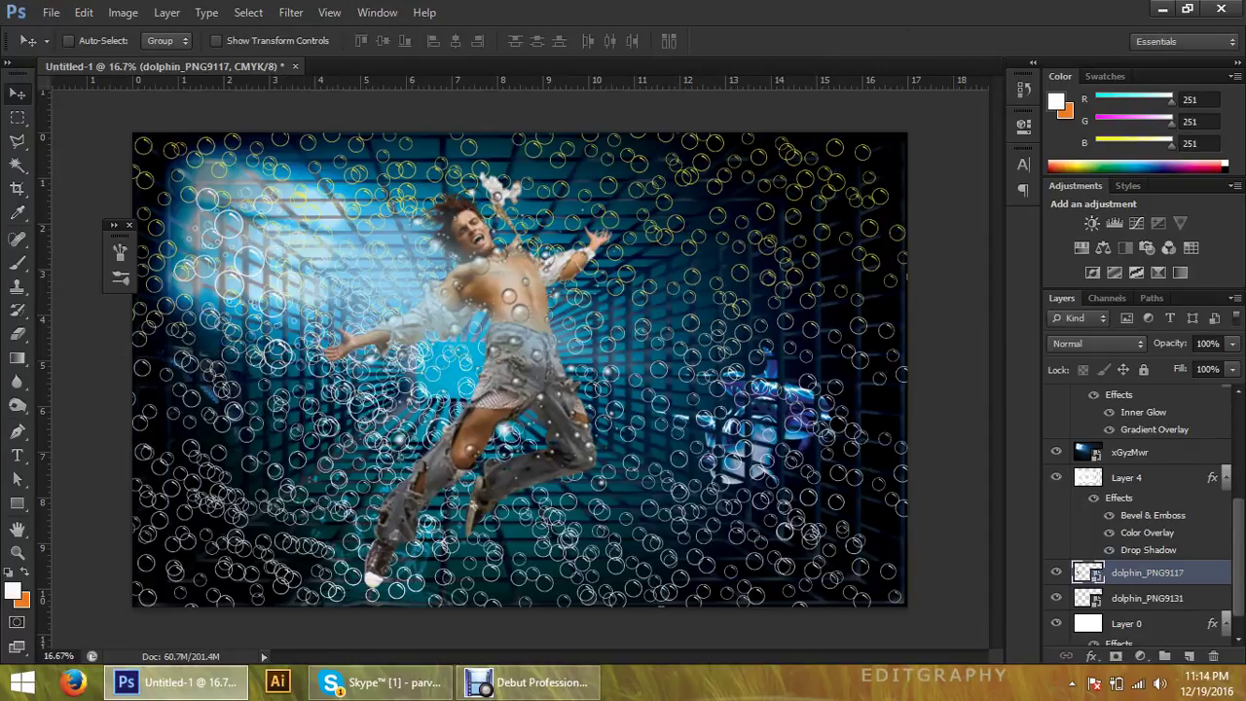
{"action": "left_click_drag", "start_coordinate": [230, 340], "coordinate": [237, 353]}
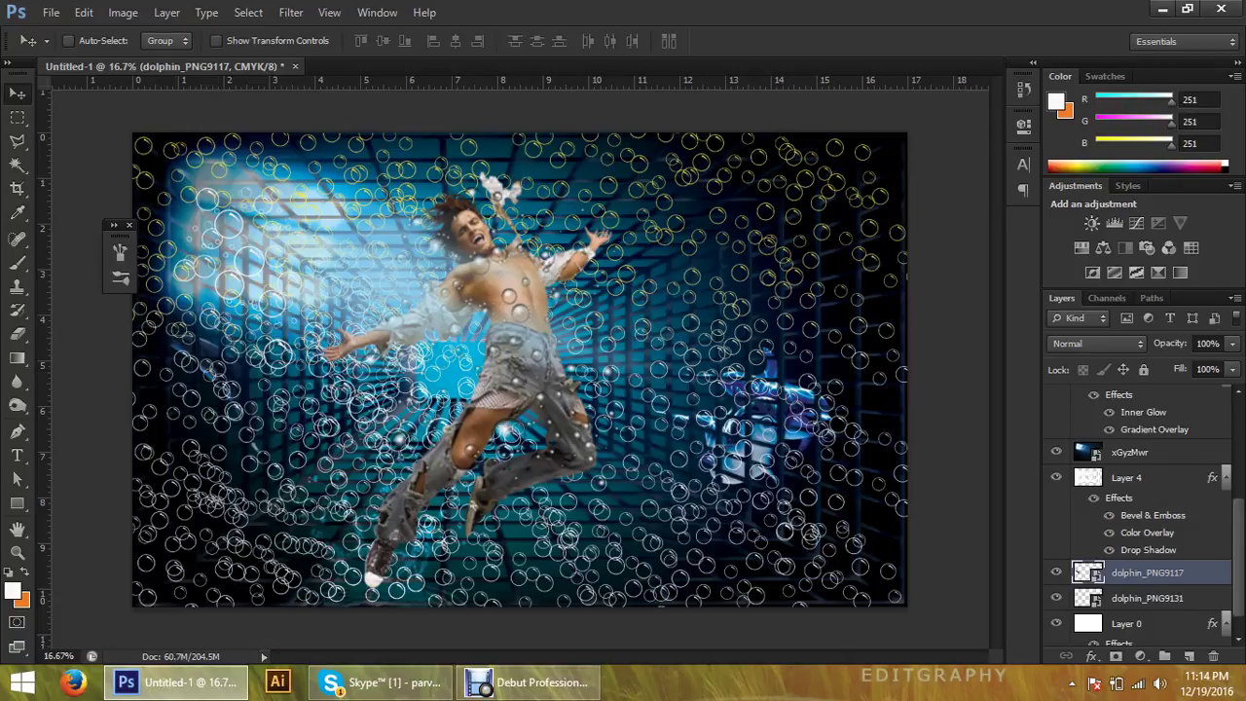
Hide Layer 5's effects and set its blend mode to Soft Light
{"action": "scroll", "coordinate": [1129, 487], "scroll_direction": "up", "scroll_amount": 2}
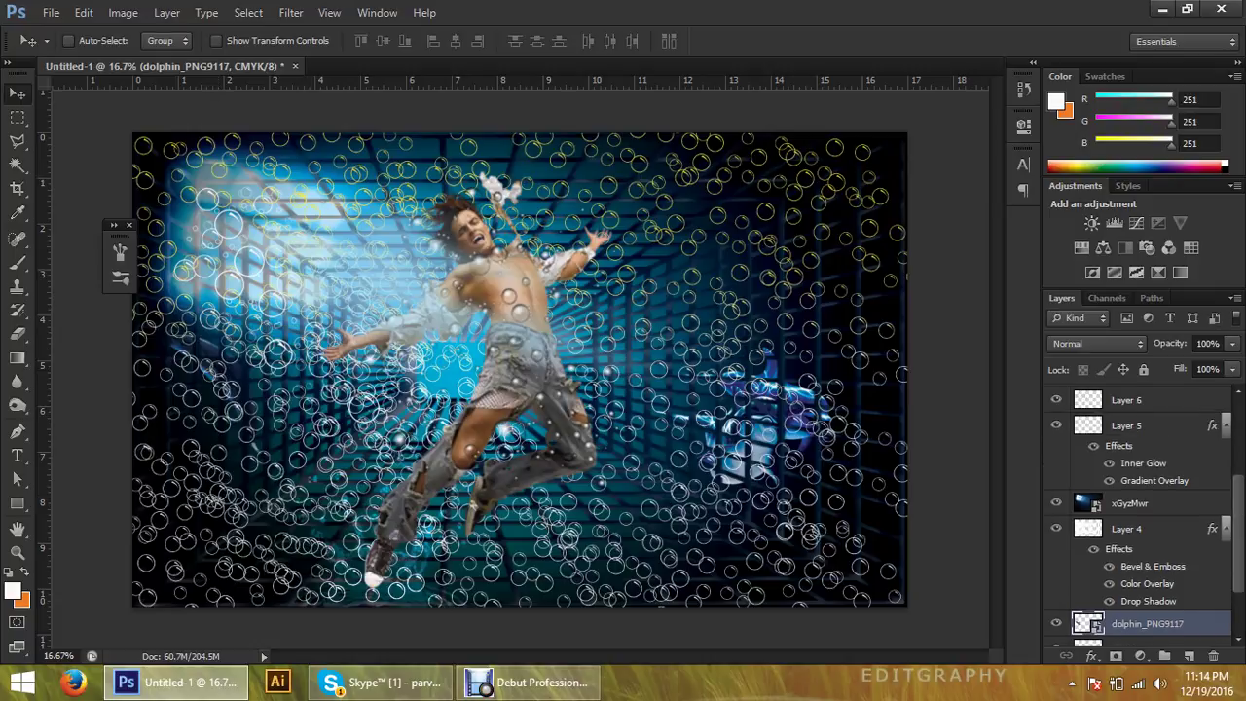
{"action": "left_click", "coordinate": [1126, 450]}
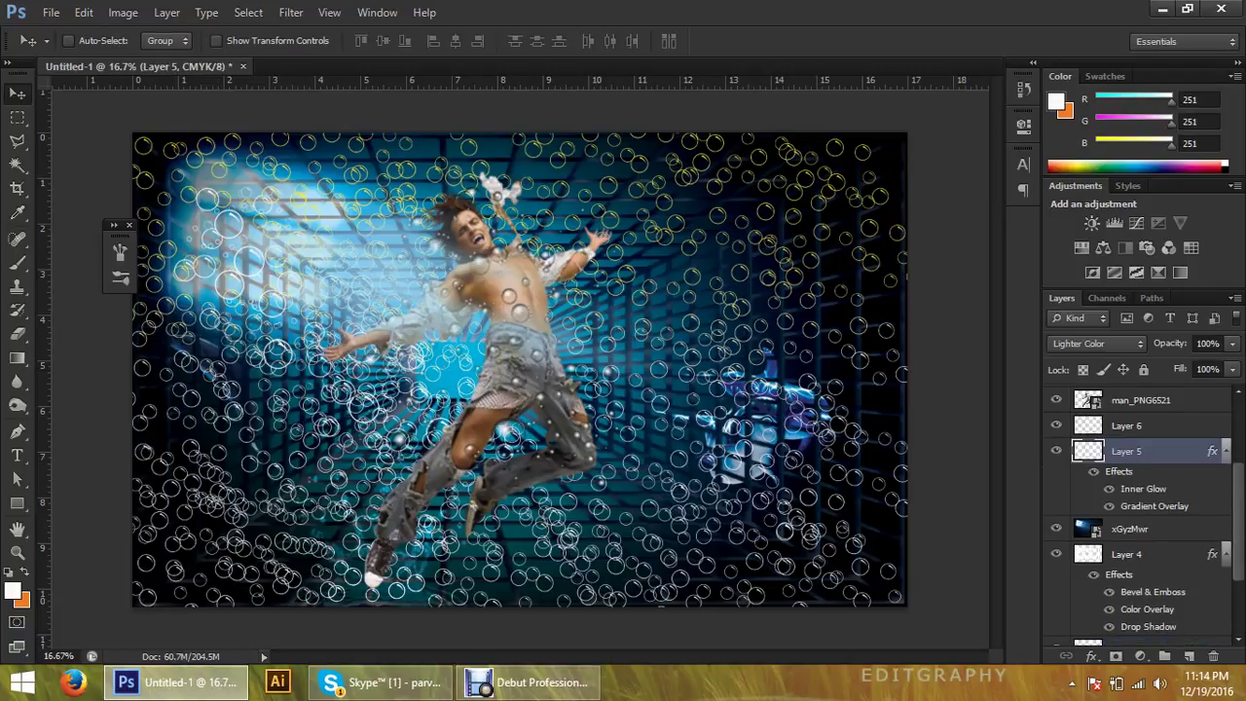
{"action": "left_click", "coordinate": [1094, 471]}
{"action": "left_click", "coordinate": [1095, 342]}
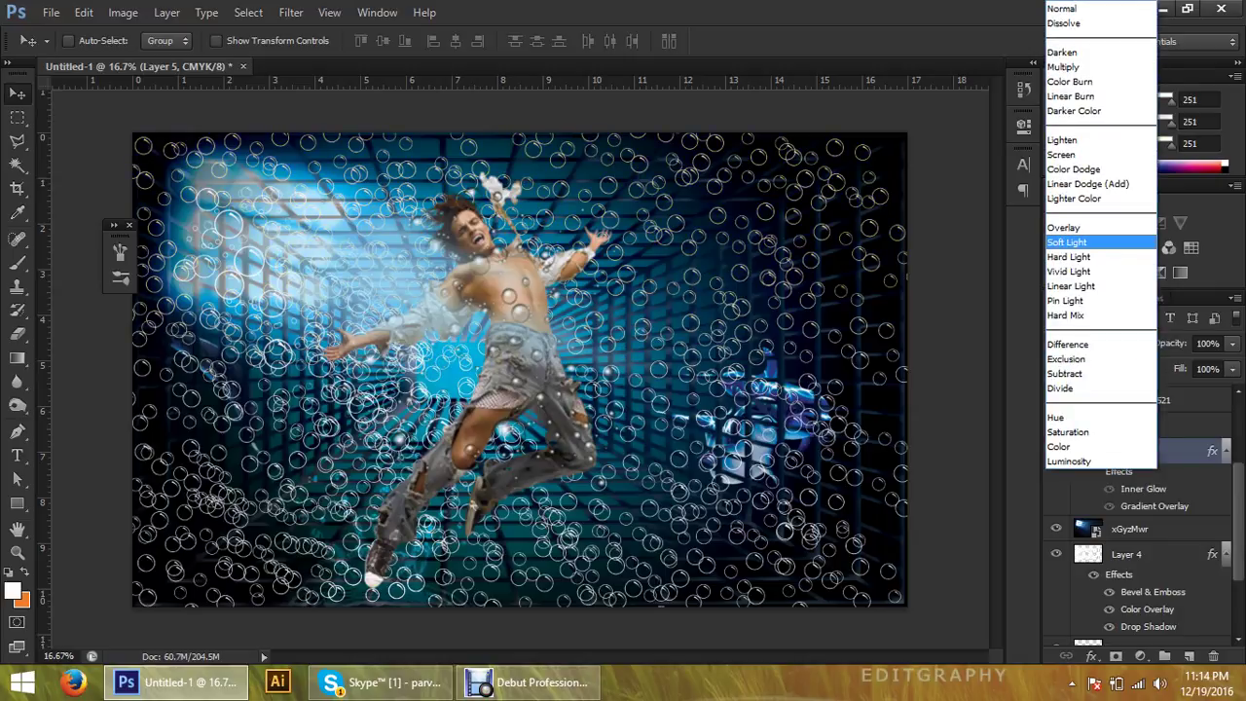
{"action": "left_click", "coordinate": [1067, 241]}
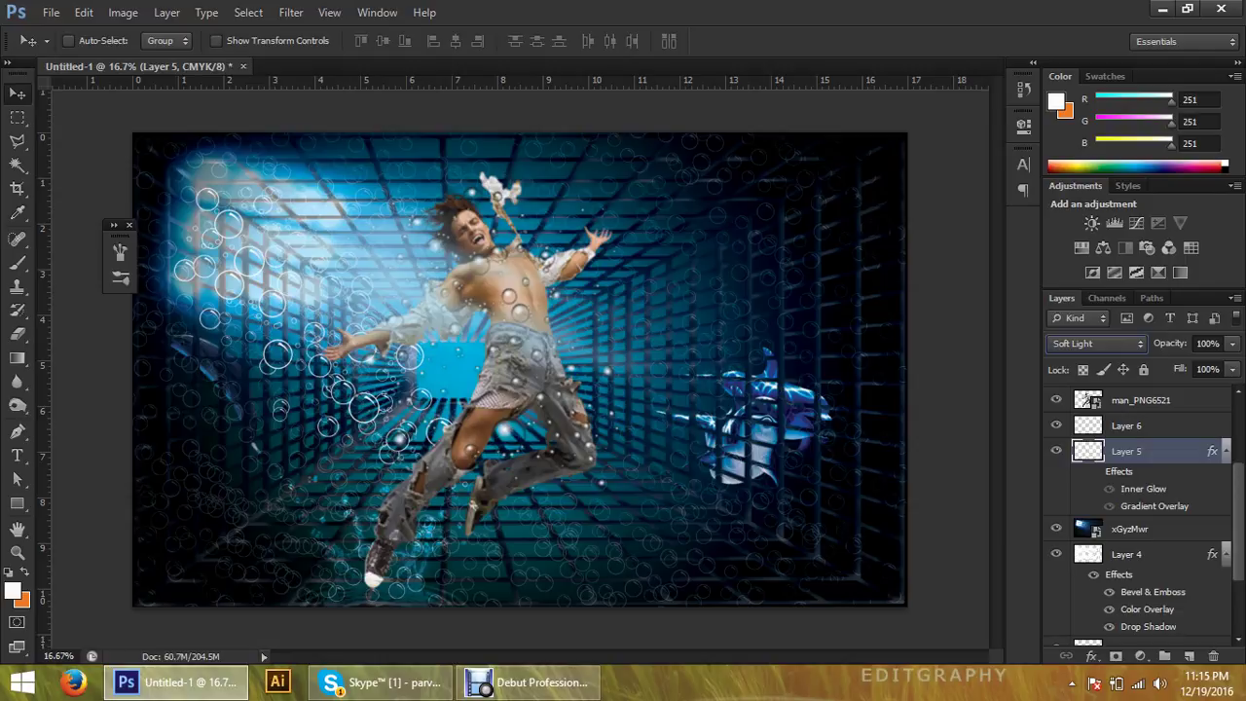
{"action": "right_click", "coordinate": [527, 355]}
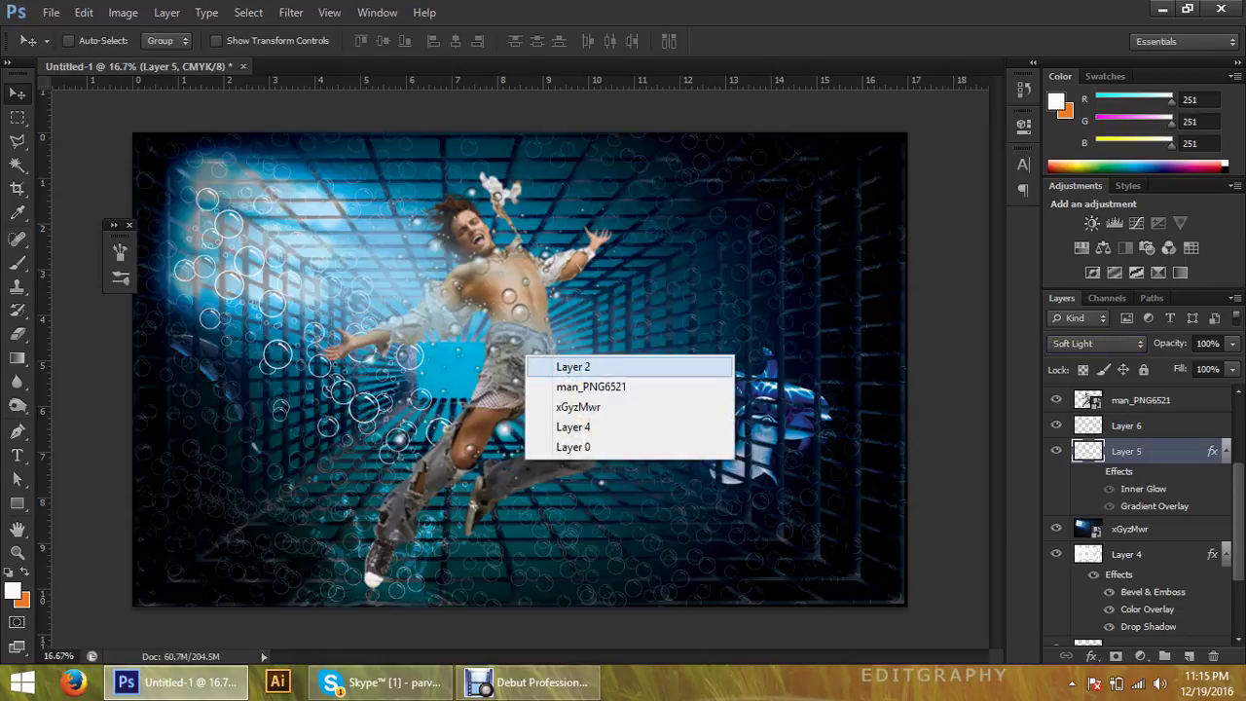
{"action": "left_click", "coordinate": [550, 364]}
{"action": "mouse_move", "coordinate": [515, 312]}
{"action": "left_mouse_down"}
{"action": "mouse_move", "coordinate": [540, 294]}
{"action": "mouse_move", "coordinate": [358, 327]}
{"action": "mouse_move", "coordinate": [560, 311]}
{"action": "mouse_move", "coordinate": [534, 258]}
{"action": "mouse_move", "coordinate": [547, 272]}
{"action": "left_mouse_up"}
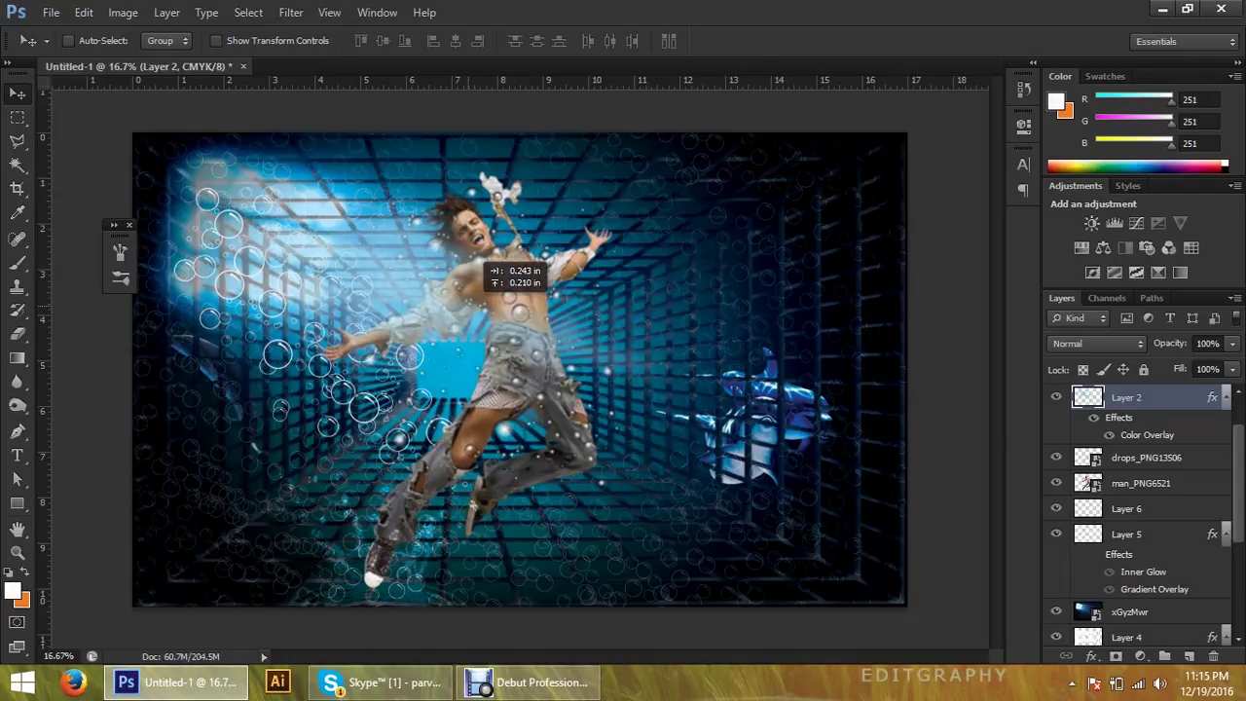
{"action": "left_click_drag", "start_coordinate": [477, 255], "coordinate": [487, 257]}
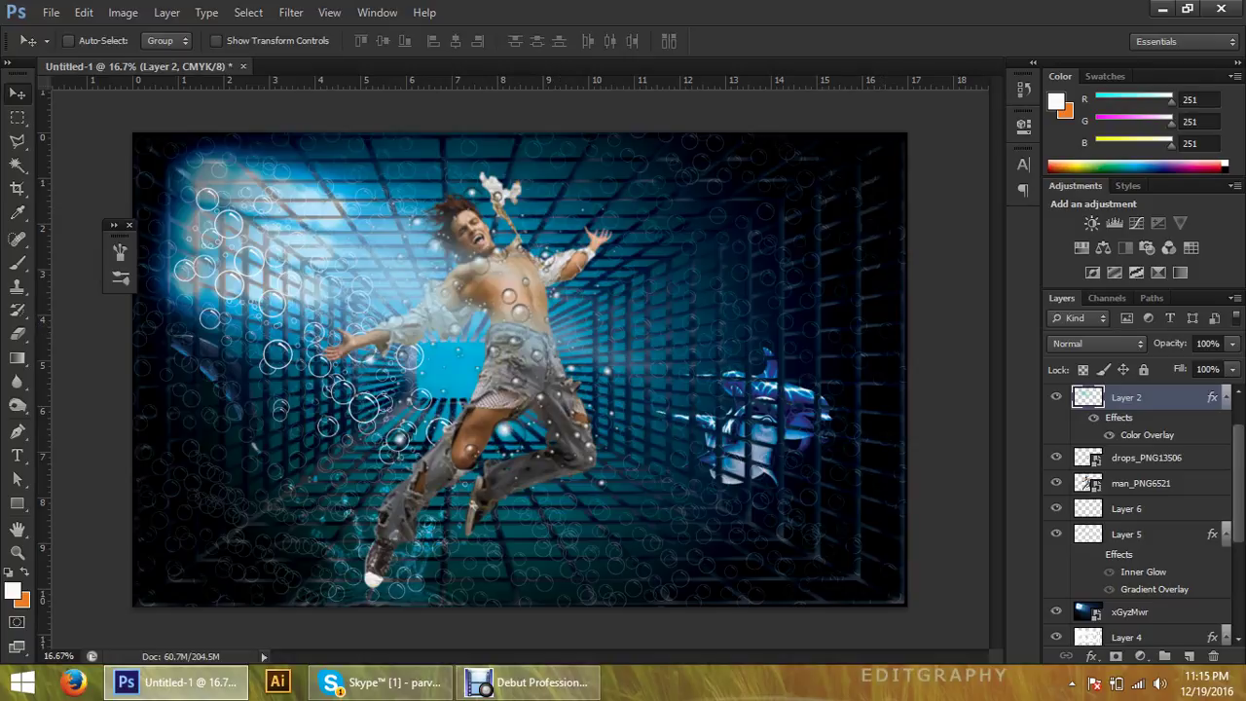
Try several blend modes on Layer 5 and settle on Linear Light
{"action": "left_click", "coordinate": [1127, 534]}
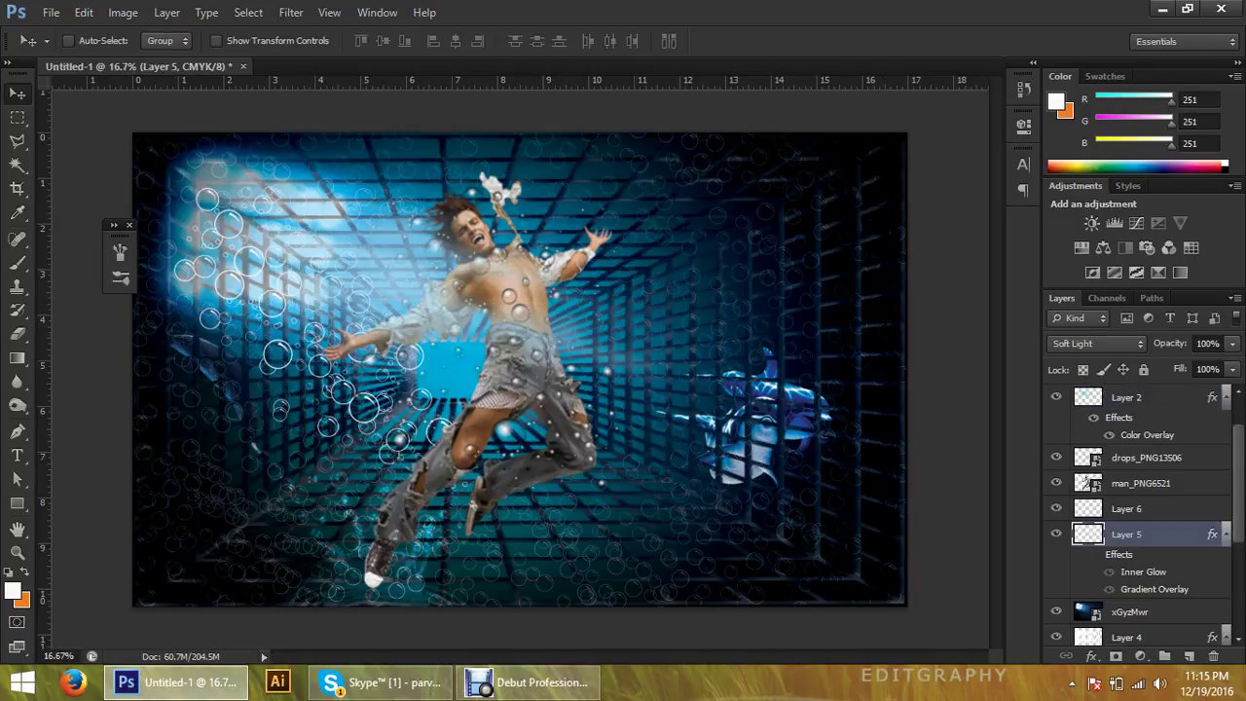
{"action": "left_click", "coordinate": [1098, 342]}
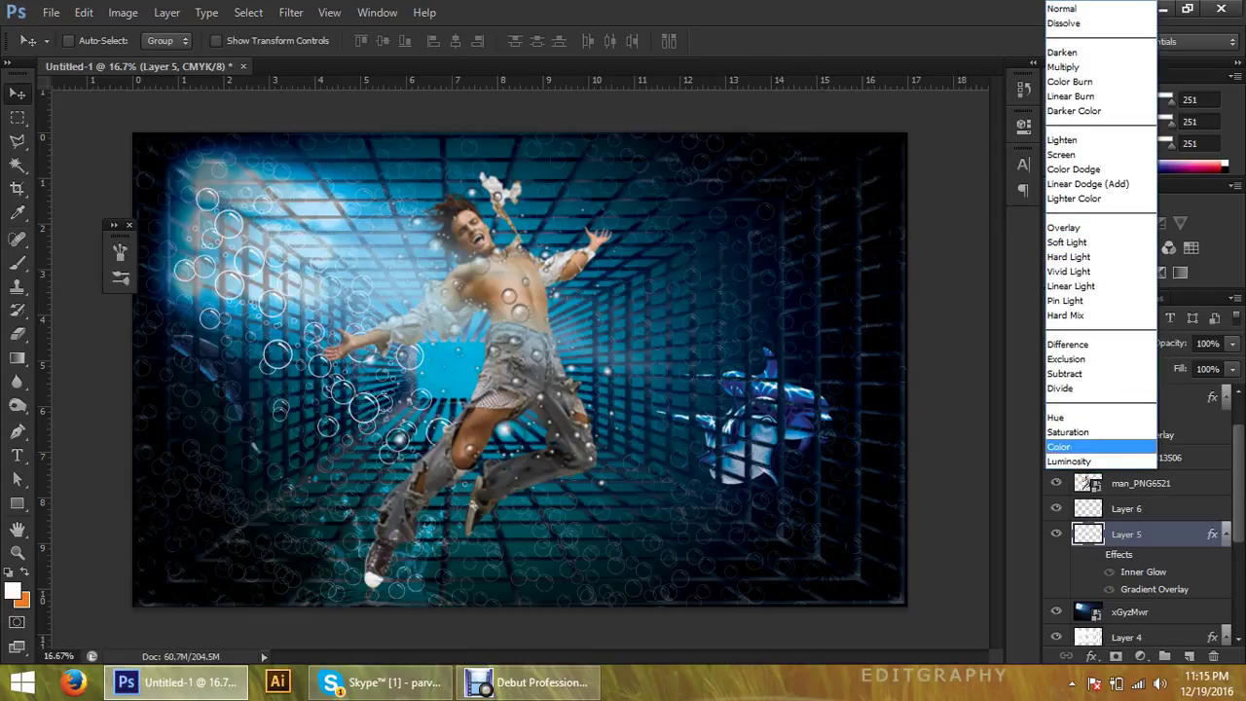
{"action": "left_click", "coordinate": [1061, 417]}
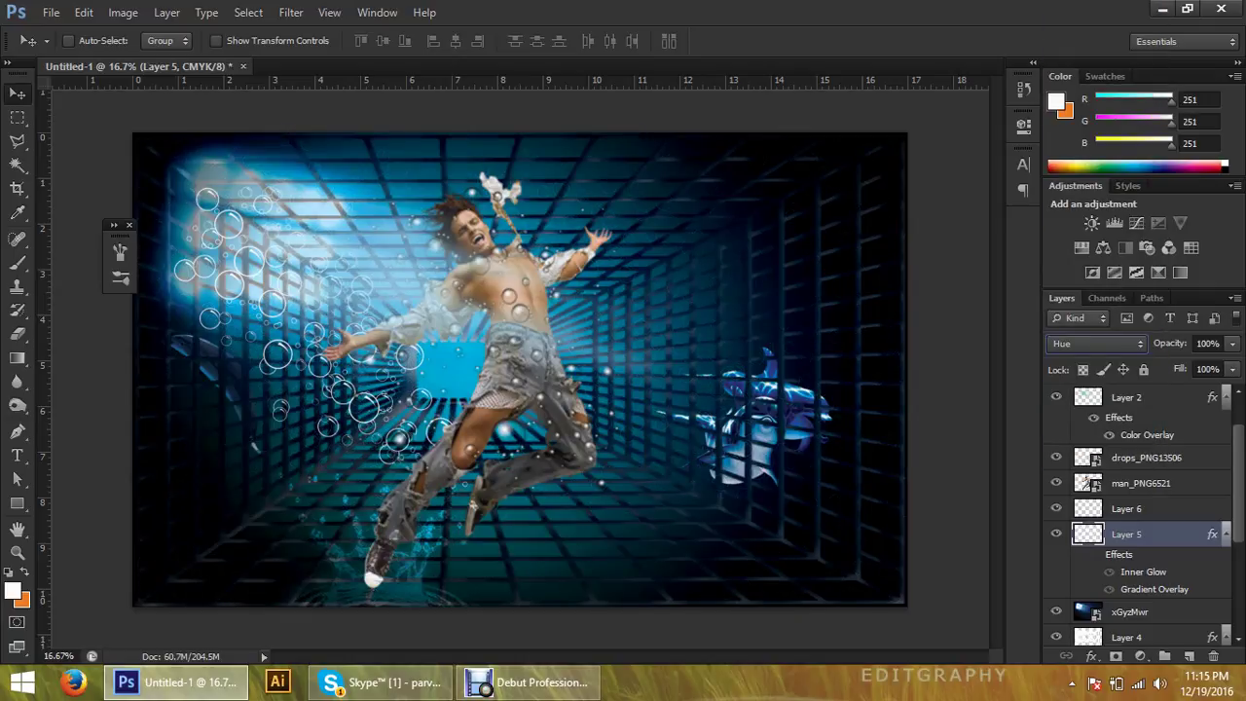
{"action": "key", "text": "Down"}
{"action": "key", "text": "Down"}
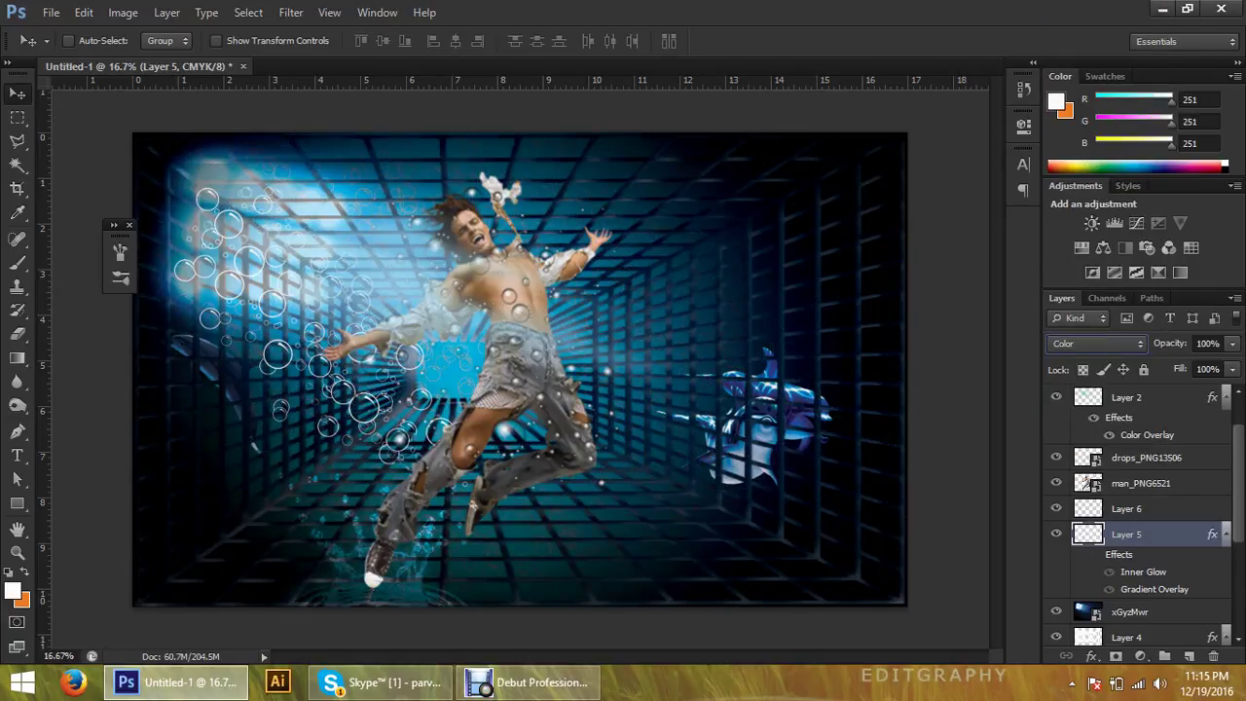
{"action": "key", "text": "Down"}
{"action": "key", "text": "Up"}
{"action": "key", "text": "Up"}
{"action": "key", "text": "Up"}
{"action": "key", "text": "Up"}
{"action": "key", "text": "Up"}
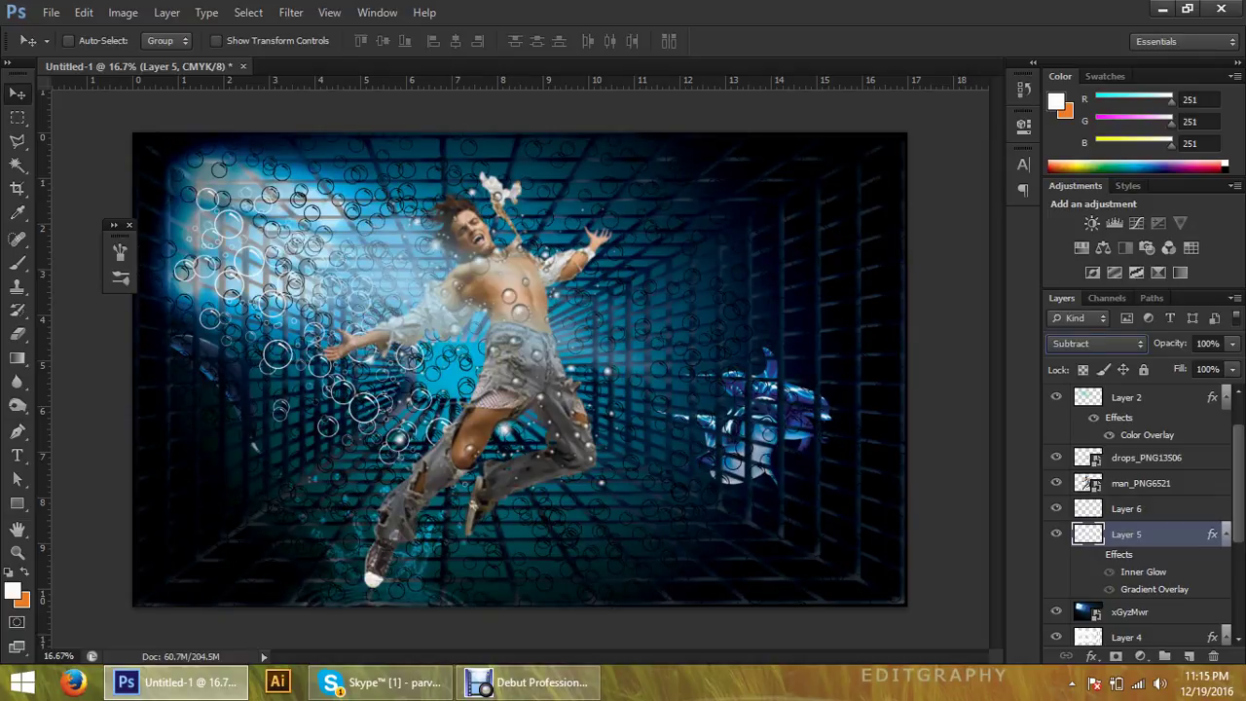
{"action": "key", "text": "Up"}
{"action": "key", "text": "Up"}
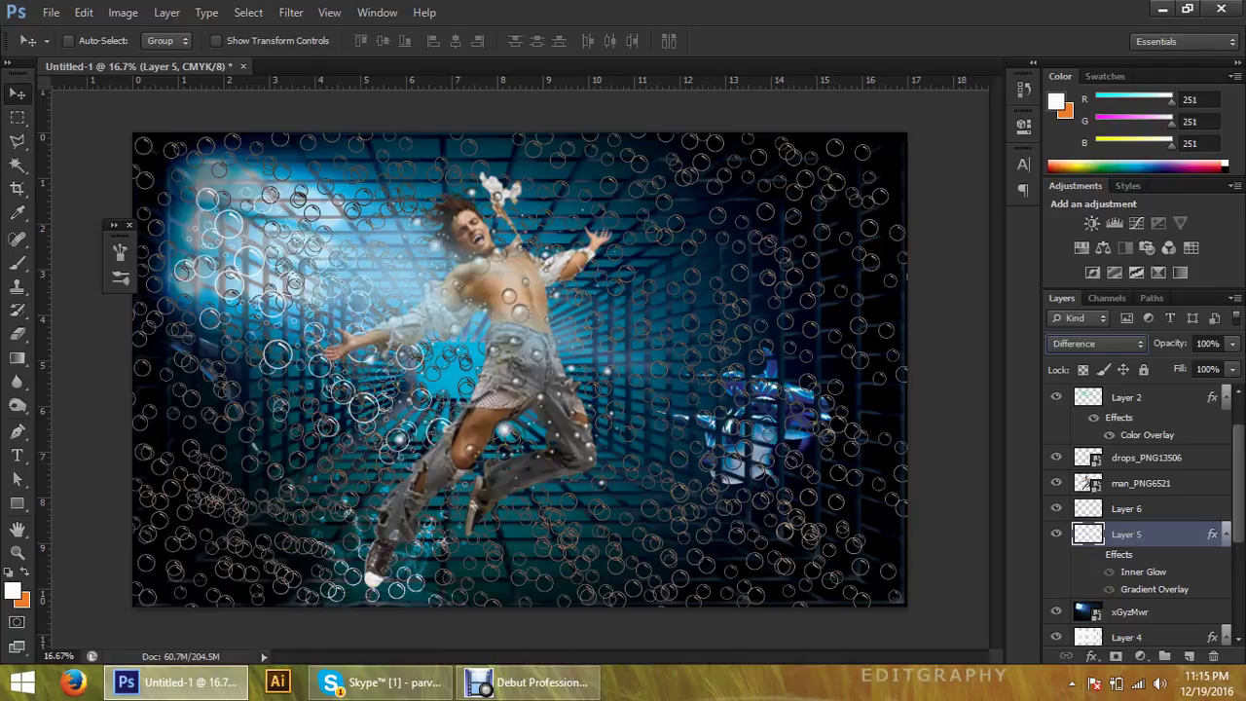
{"action": "key", "text": "Up"}
{"action": "key", "text": "Up"}
{"action": "key", "text": "Up"}
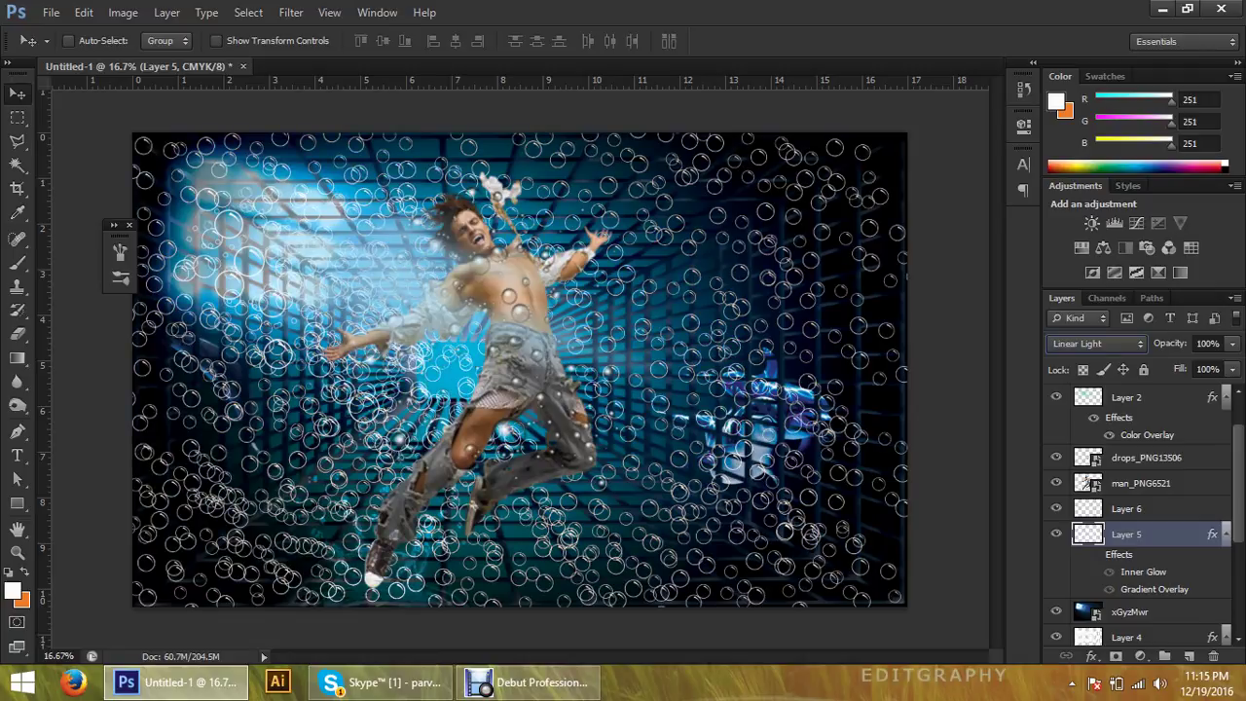
{"action": "key", "text": "Up"}
{"action": "key", "text": "Down"}
Set Layer 5's opacity to 49% and stamp all visible layers into a new merged layer
{"action": "left_click", "coordinate": [1232, 369]}
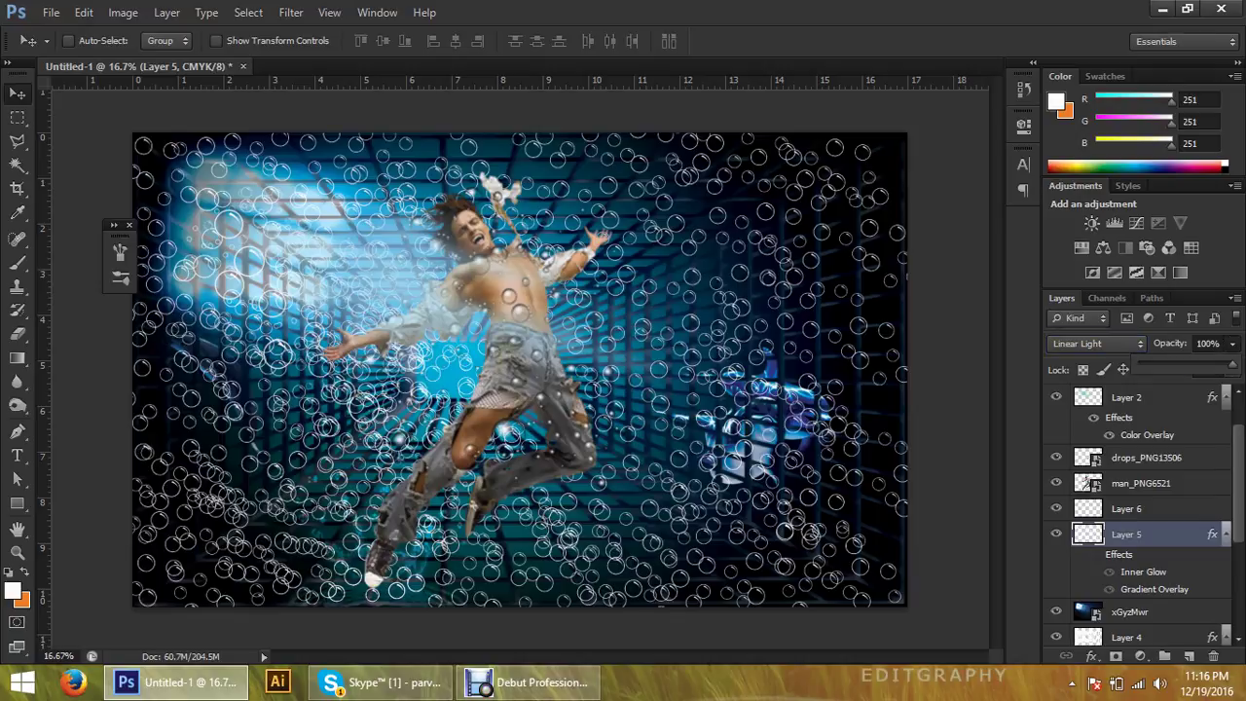
{"action": "left_click_drag", "start_coordinate": [1231, 364], "coordinate": [1183, 364]}
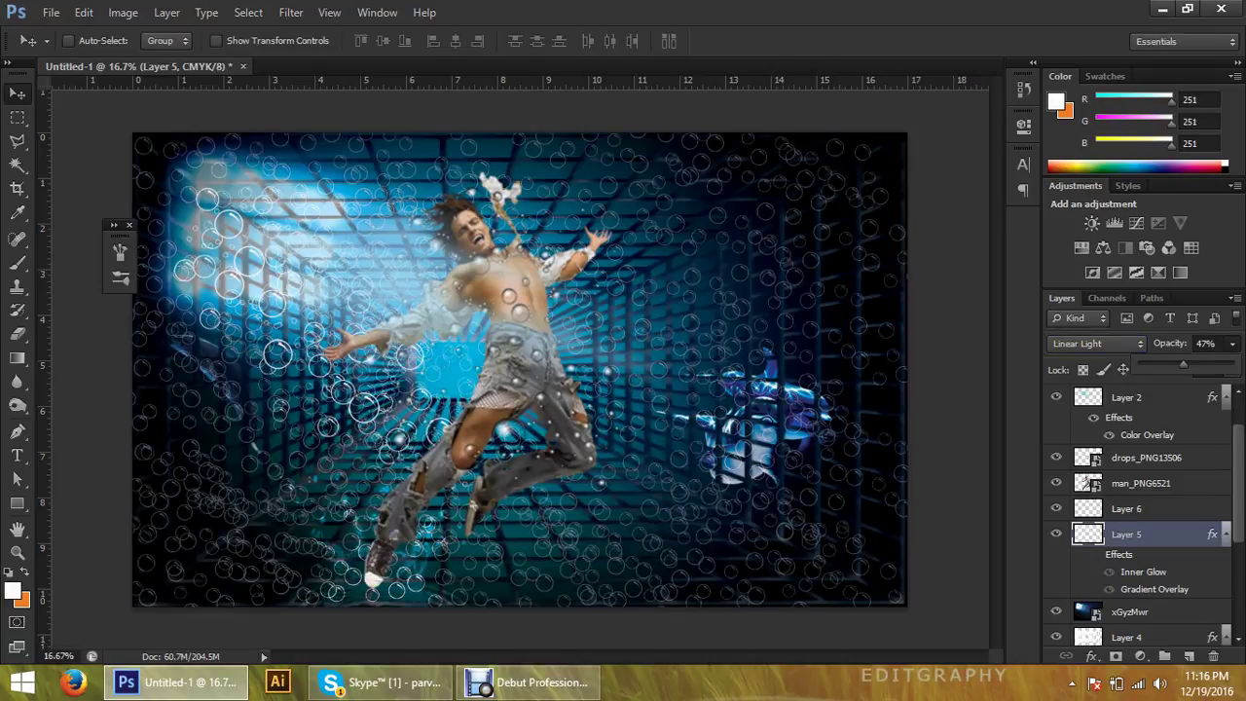
{"action": "mouse_move", "coordinate": [1180, 364]}
{"action": "left_mouse_down"}
{"action": "mouse_move", "coordinate": [1166, 364]}
{"action": "mouse_move", "coordinate": [1186, 364]}
{"action": "left_mouse_up"}
{"action": "key", "text": "Return"}
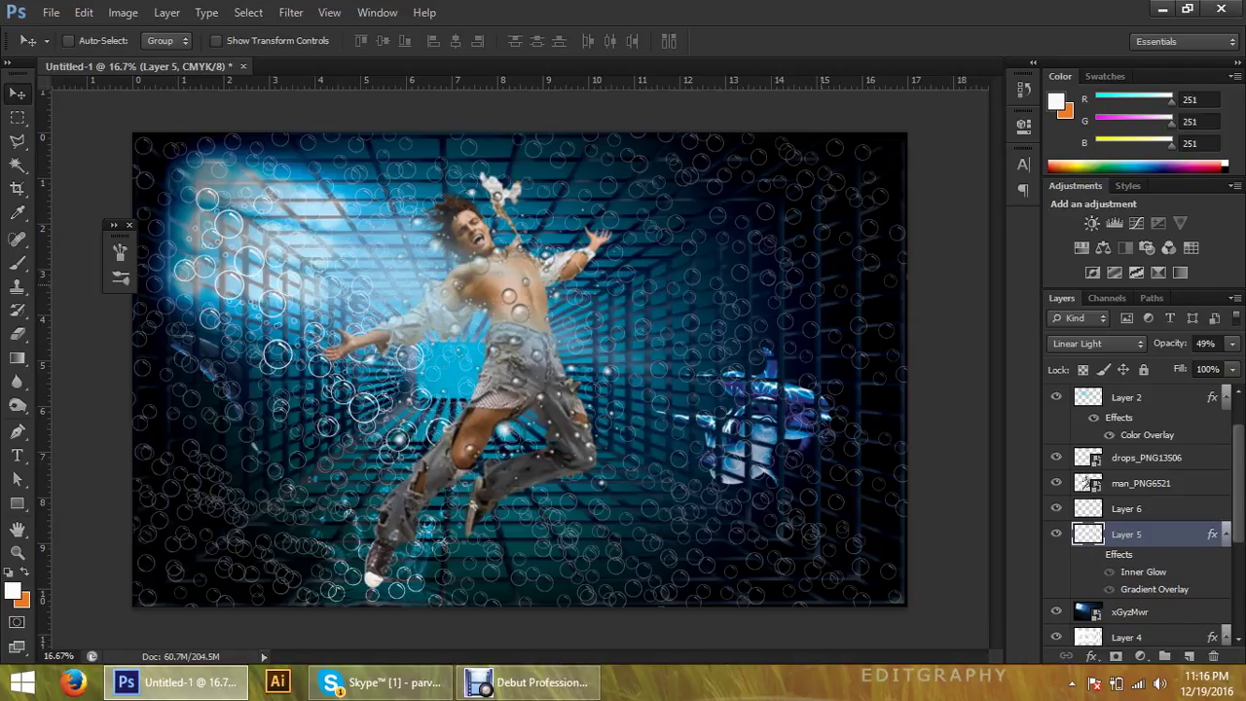
{"action": "key", "text": "ctrl+alt+shift+e"}
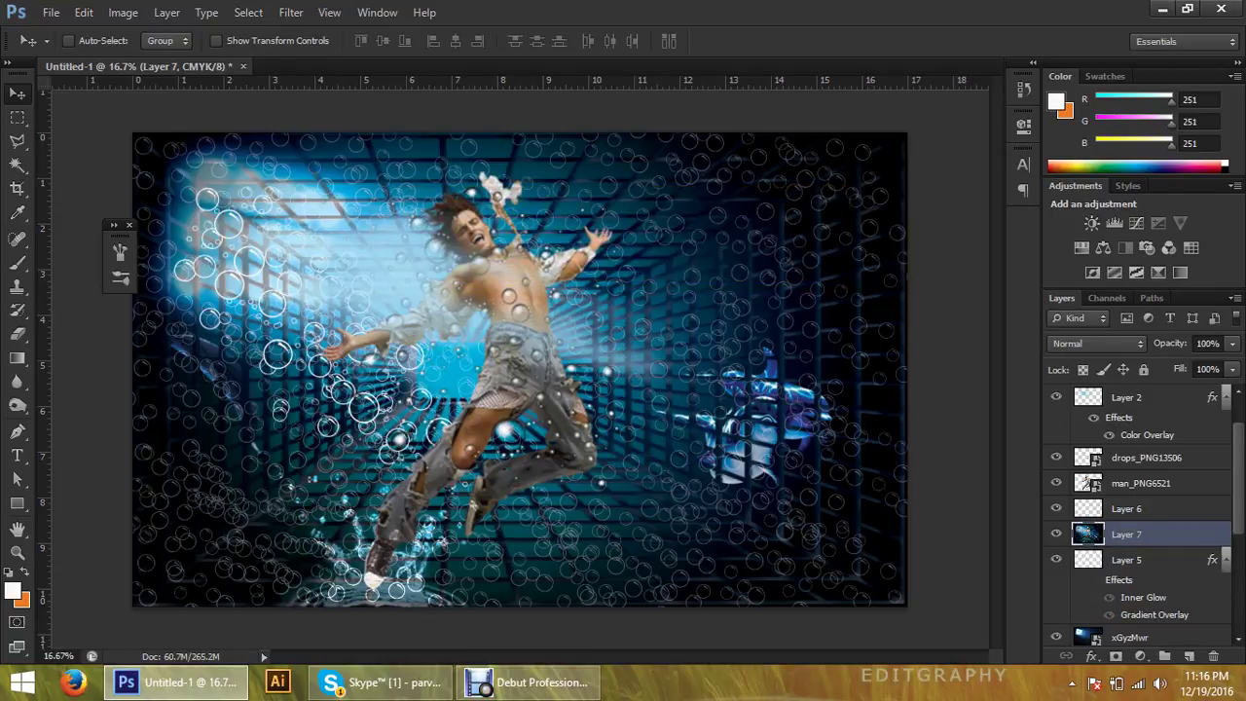
Apply Brightness/Contrast to merged Layer 7 with Brightness 14 and Contrast -23
{"action": "left_click", "coordinate": [51, 12]}
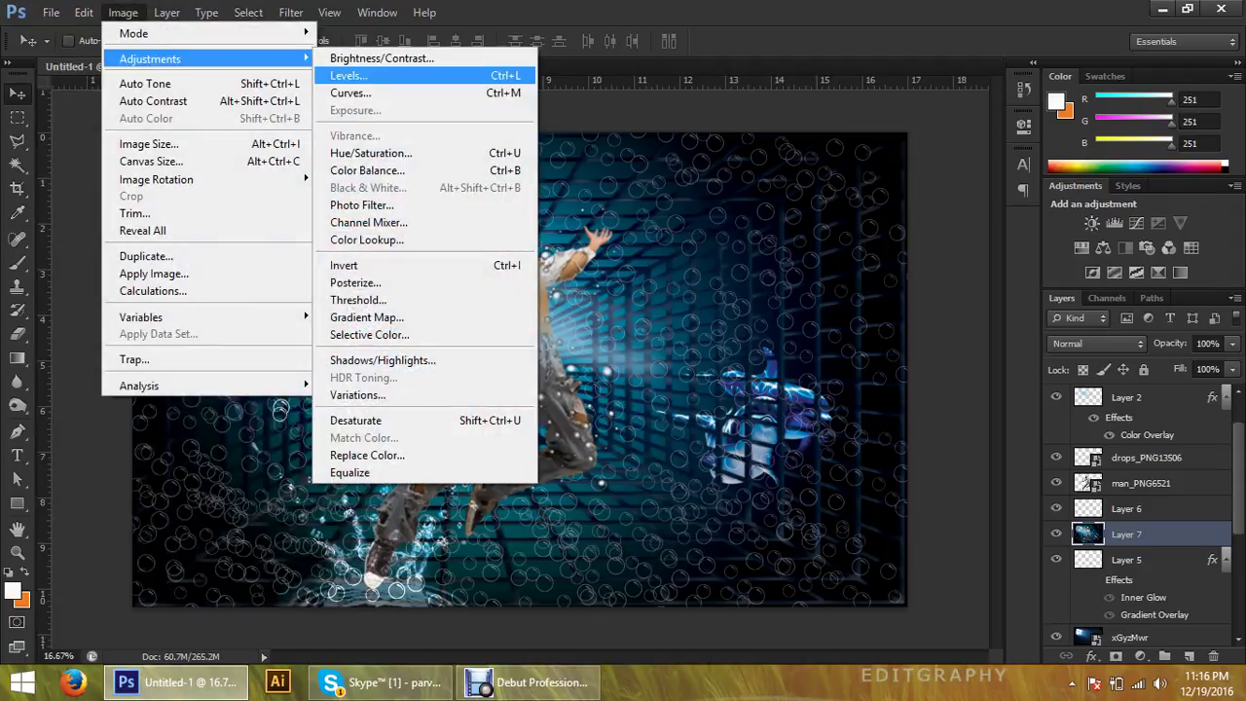
{"action": "mouse_move", "coordinate": [150, 59]}
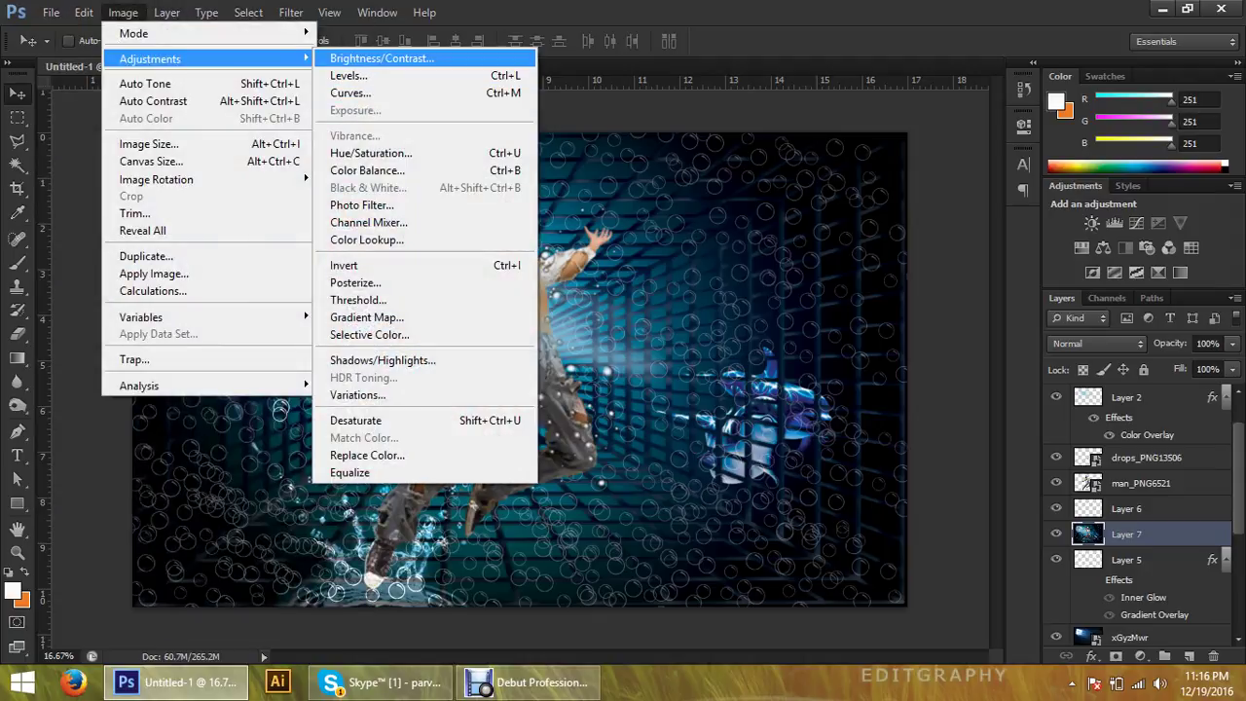
{"action": "left_click", "coordinate": [382, 58]}
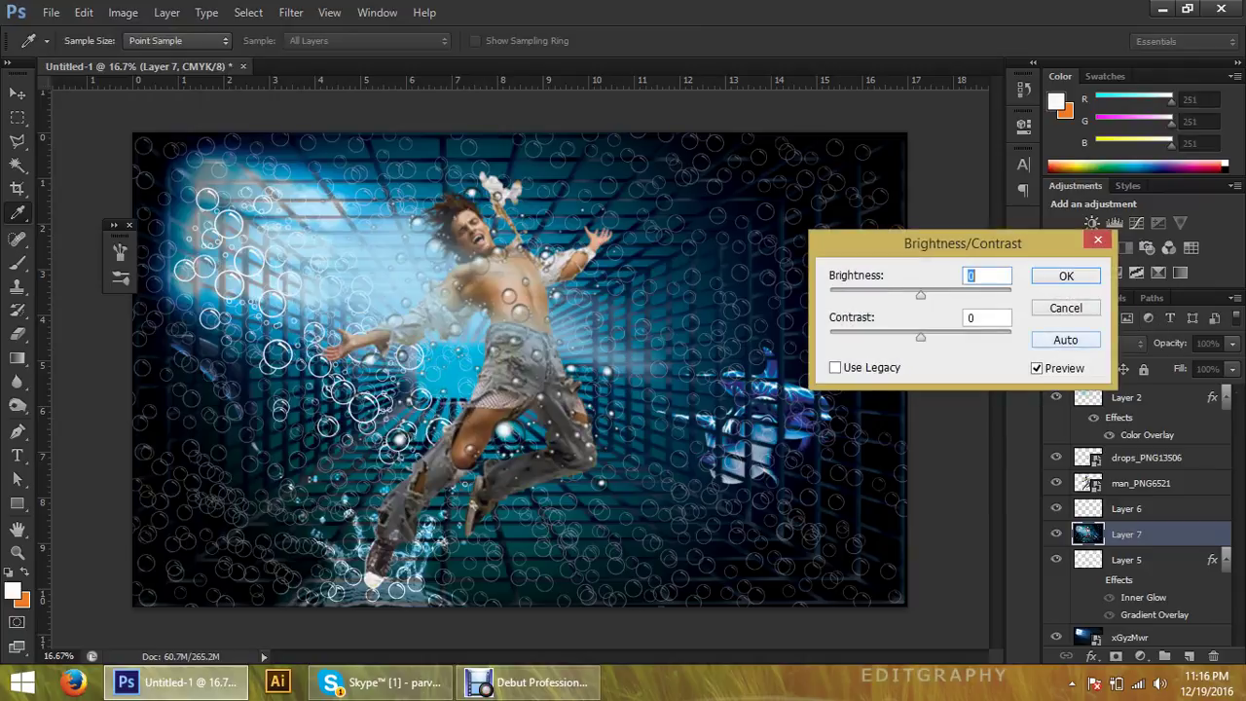
{"action": "type", "text": "59"}
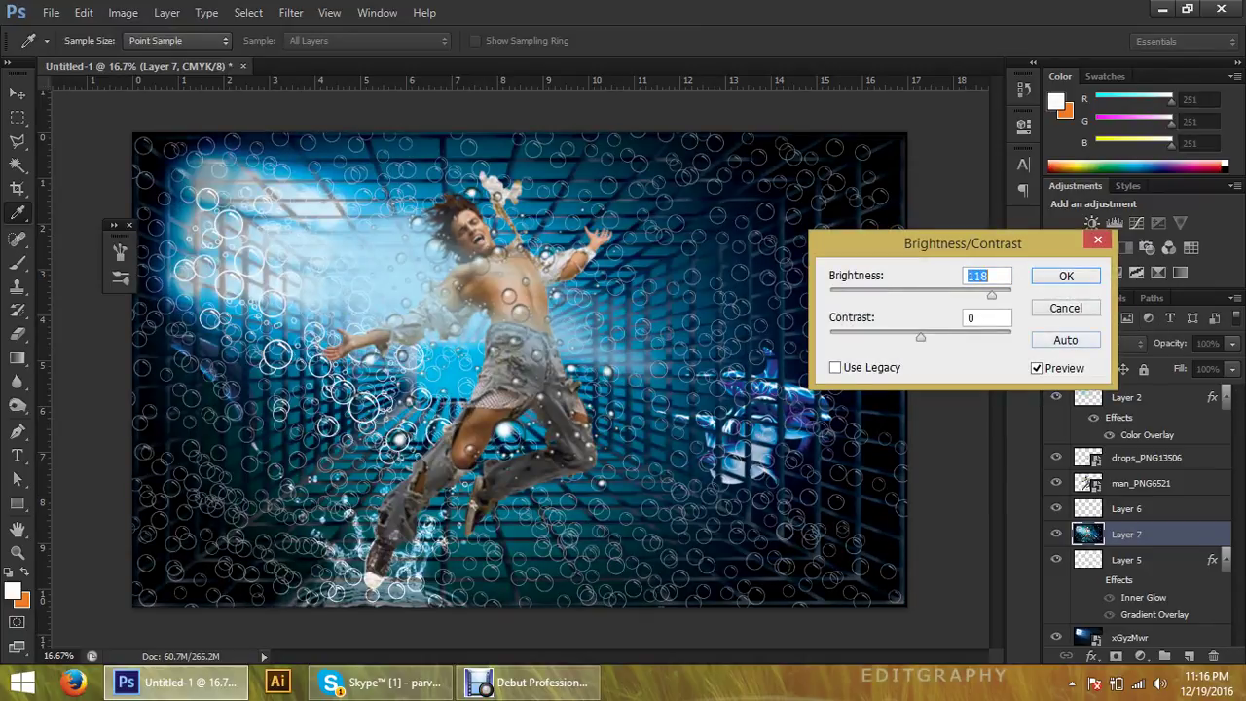
{"action": "mouse_move", "coordinate": [951, 294]}
{"action": "left_mouse_down"}
{"action": "mouse_move", "coordinate": [991, 294]}
{"action": "mouse_move", "coordinate": [894, 294]}
{"action": "mouse_move", "coordinate": [929, 294]}
{"action": "left_mouse_up"}
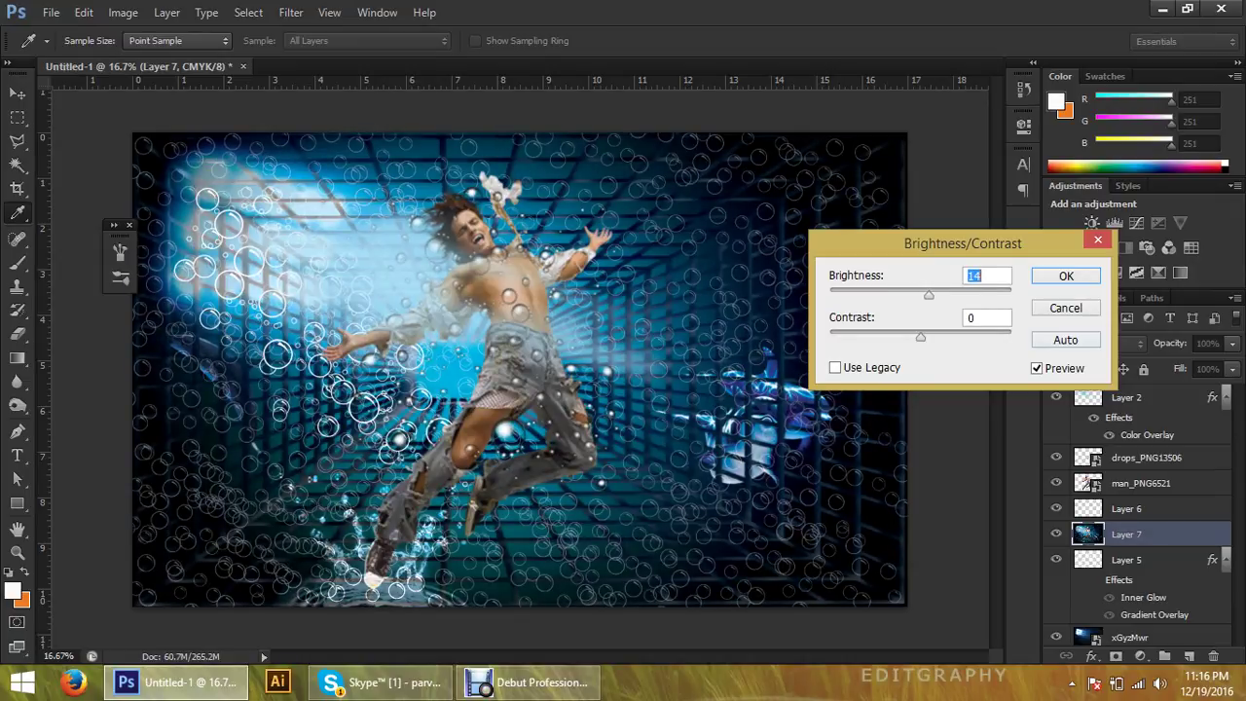
{"action": "mouse_move", "coordinate": [920, 336]}
{"action": "left_mouse_down"}
{"action": "mouse_move", "coordinate": [878, 336]}
{"action": "mouse_move", "coordinate": [904, 336]}
{"action": "left_mouse_up"}
{"action": "key", "text": "Return"}
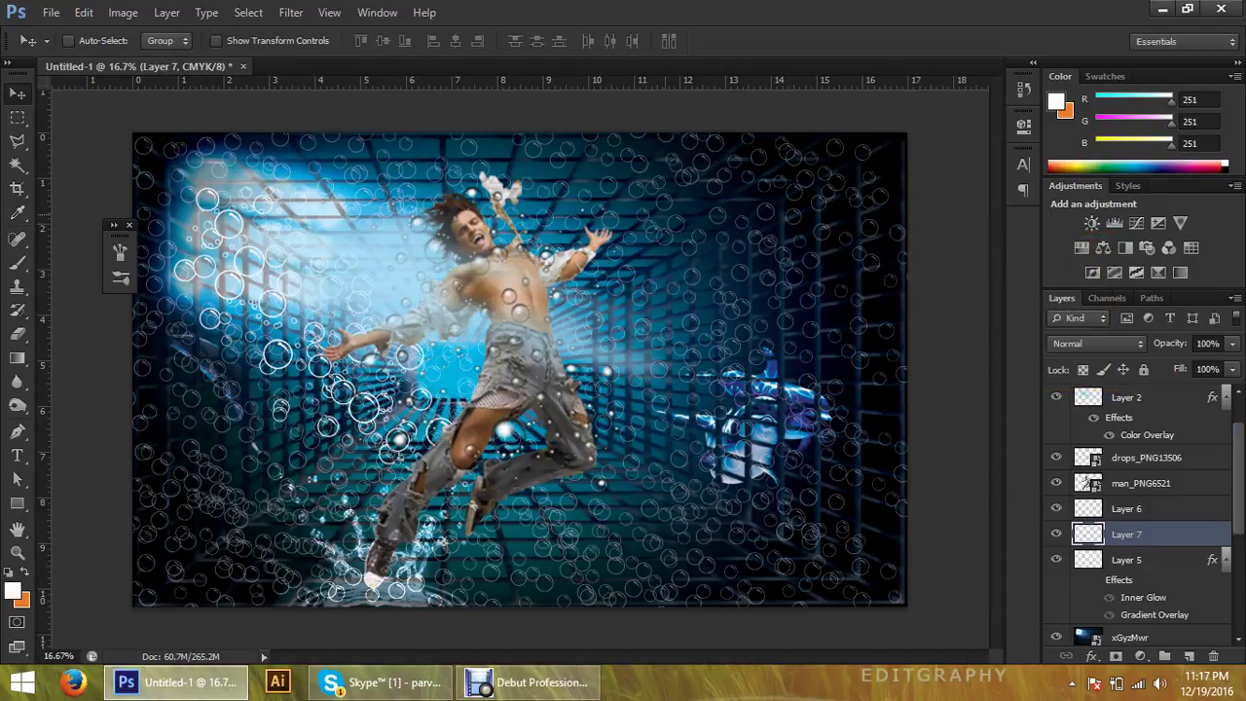
Apply Selective Color to Layer 7, setting Reds to Cyan +88 and Magenta -95
{"action": "left_click", "coordinate": [123, 11]}
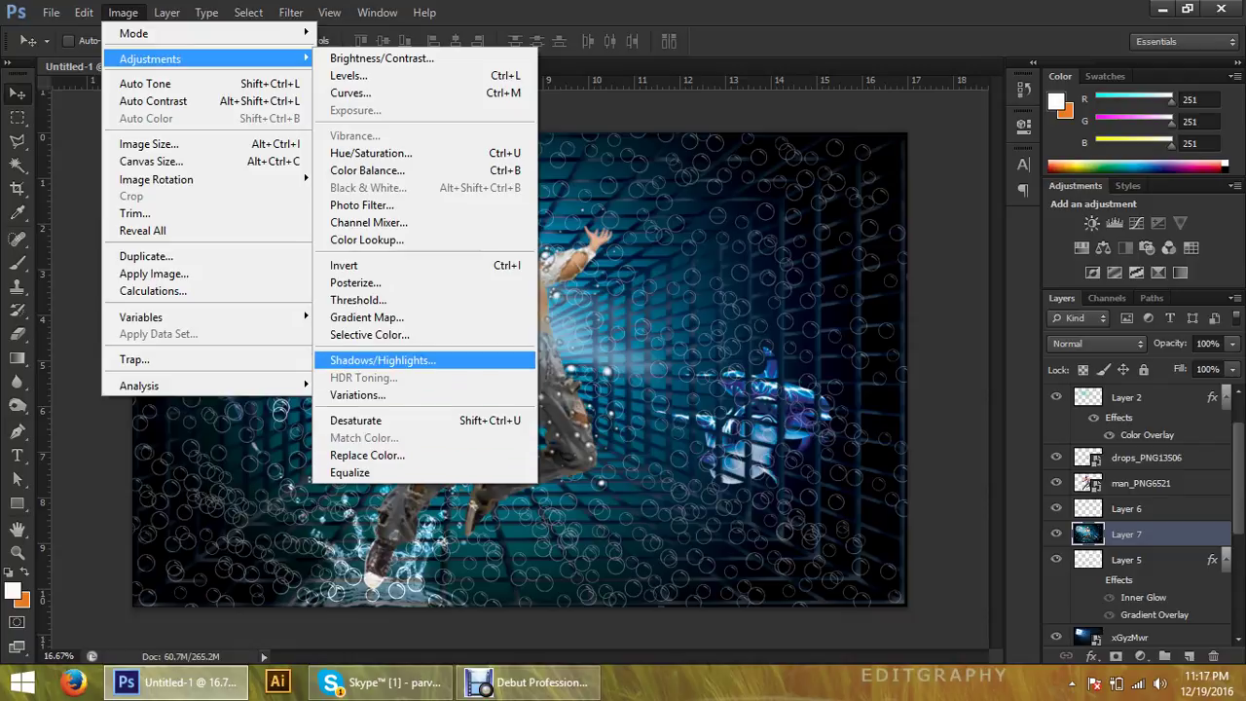
{"action": "left_click", "coordinate": [370, 335]}
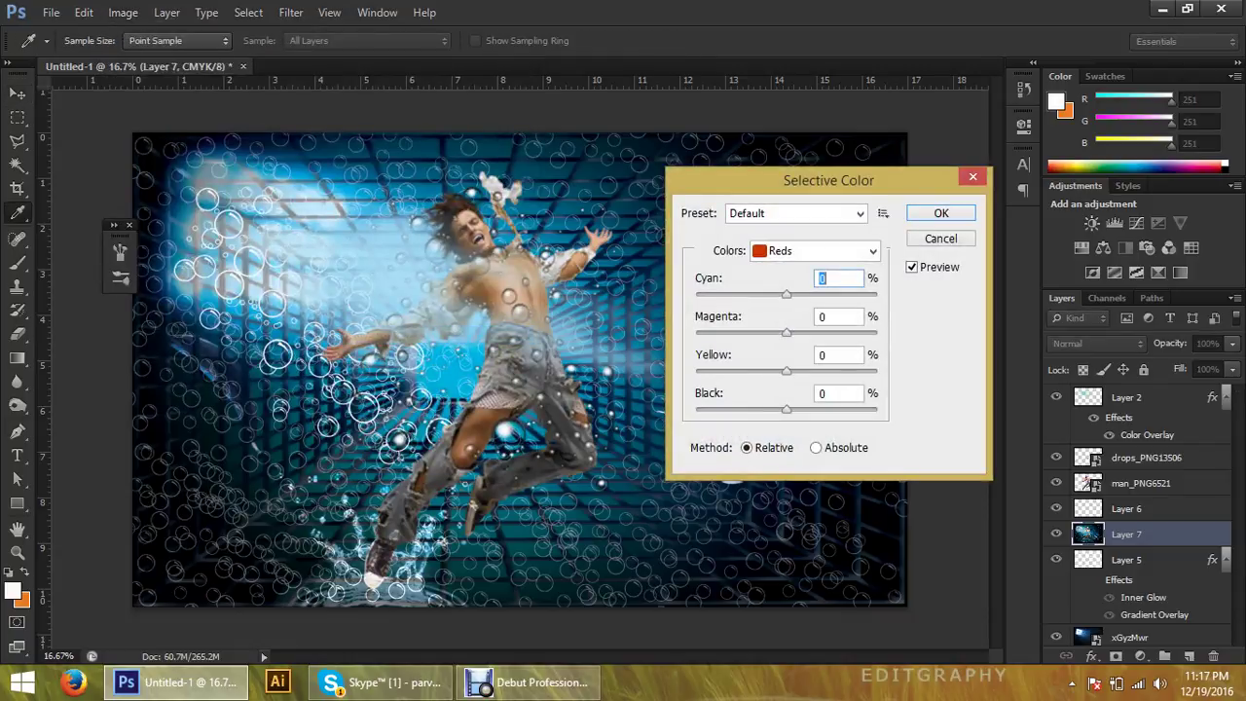
{"action": "key", "text": "shift+Up"}
{"action": "key", "text": "shift+Up"}
{"action": "key", "text": "shift+Up"}
{"action": "key", "text": "Up"}
{"action": "key", "text": "Up"}
{"action": "key", "text": "Up"}
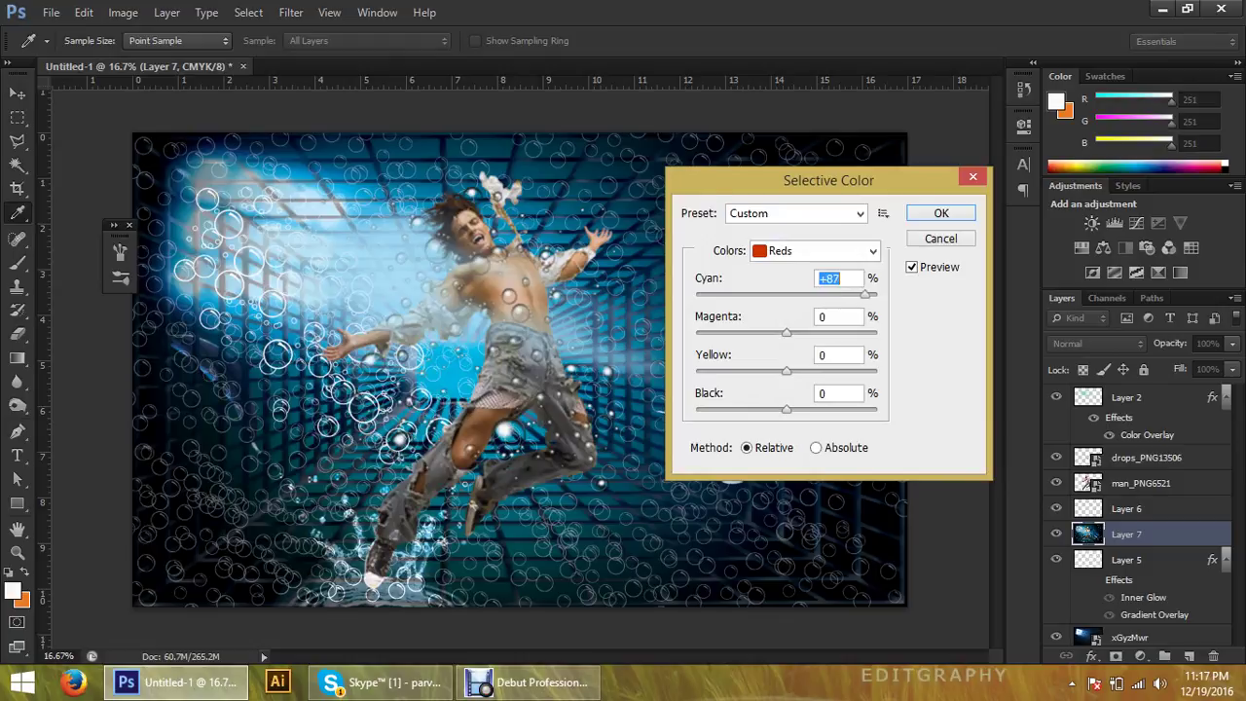
{"action": "key", "text": "Tab"}
{"action": "key", "text": "shift+Down"}
{"action": "key", "text": "shift+Down"}
{"action": "key", "text": "shift+Down"}
{"action": "key", "text": "shift+Down"}
{"action": "key", "text": "shift+Down"}
{"action": "key", "text": "shift+Down"}
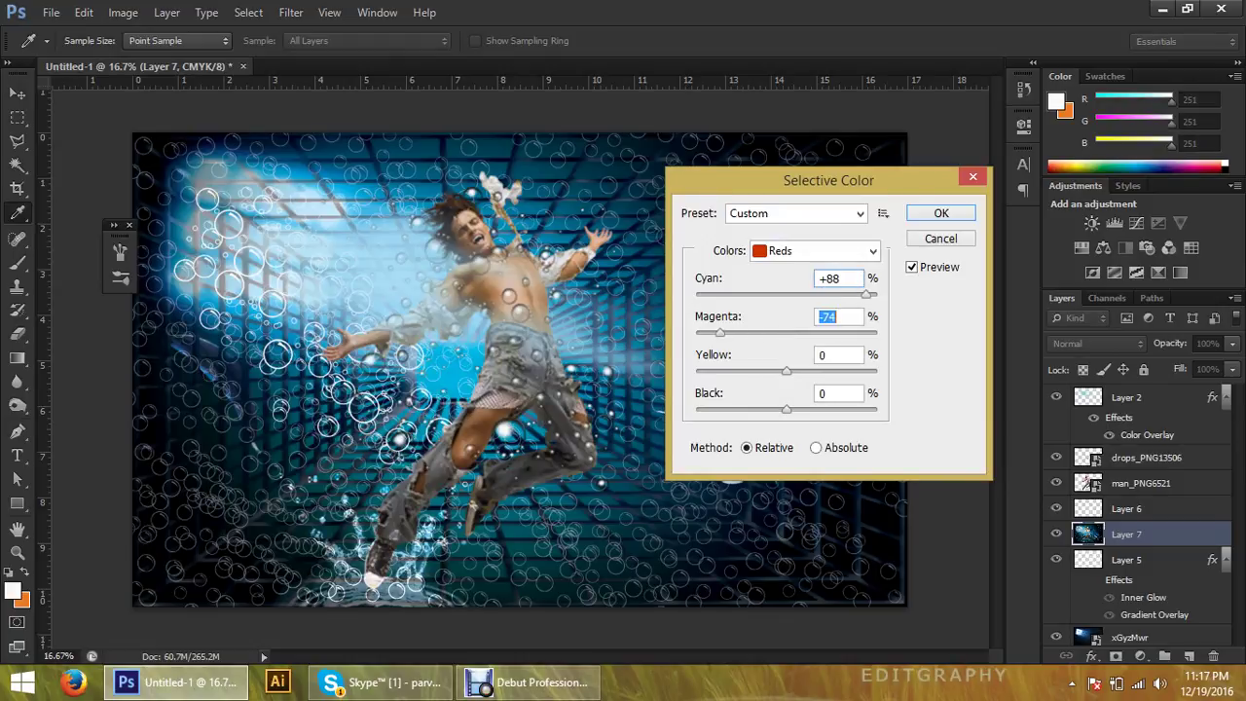
{"action": "key", "text": "shift+Down"}
{"action": "key", "text": "shift+Down"}
{"action": "key", "text": "Up"}
{"action": "key", "text": "Up"}
{"action": "key", "text": "Up"}
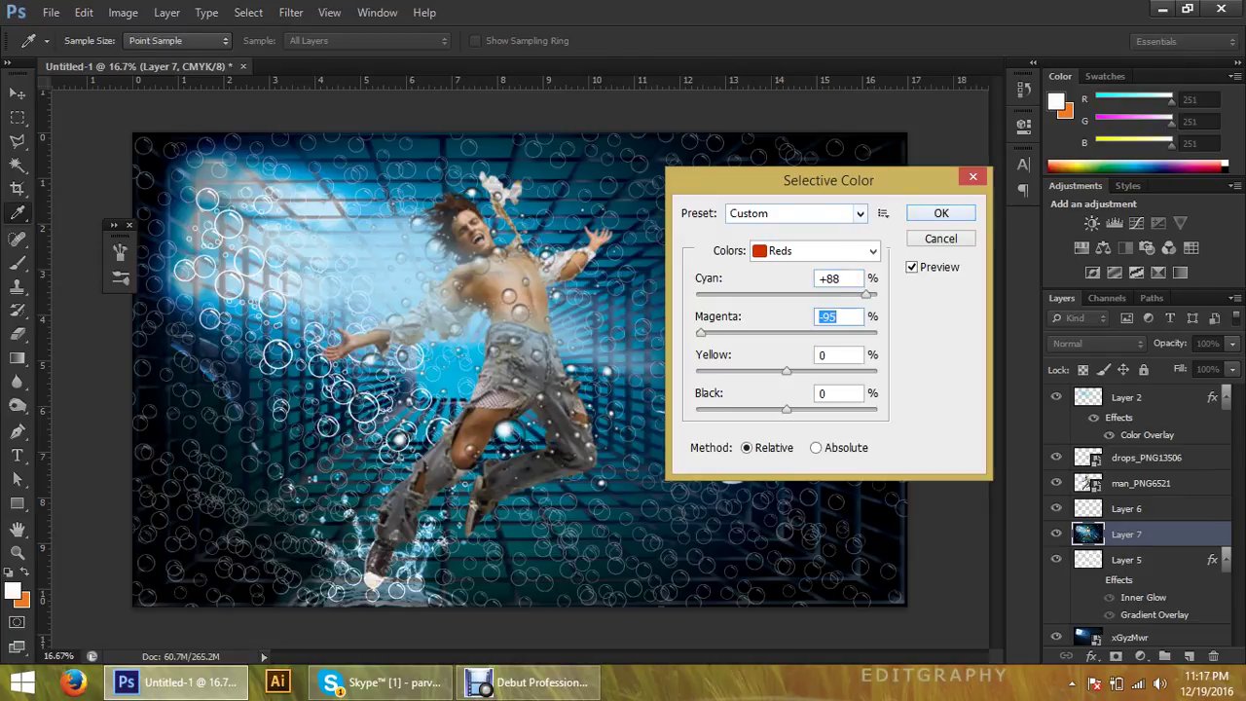
{"action": "key", "text": "Return"}
{"action": "key", "text": "v"}
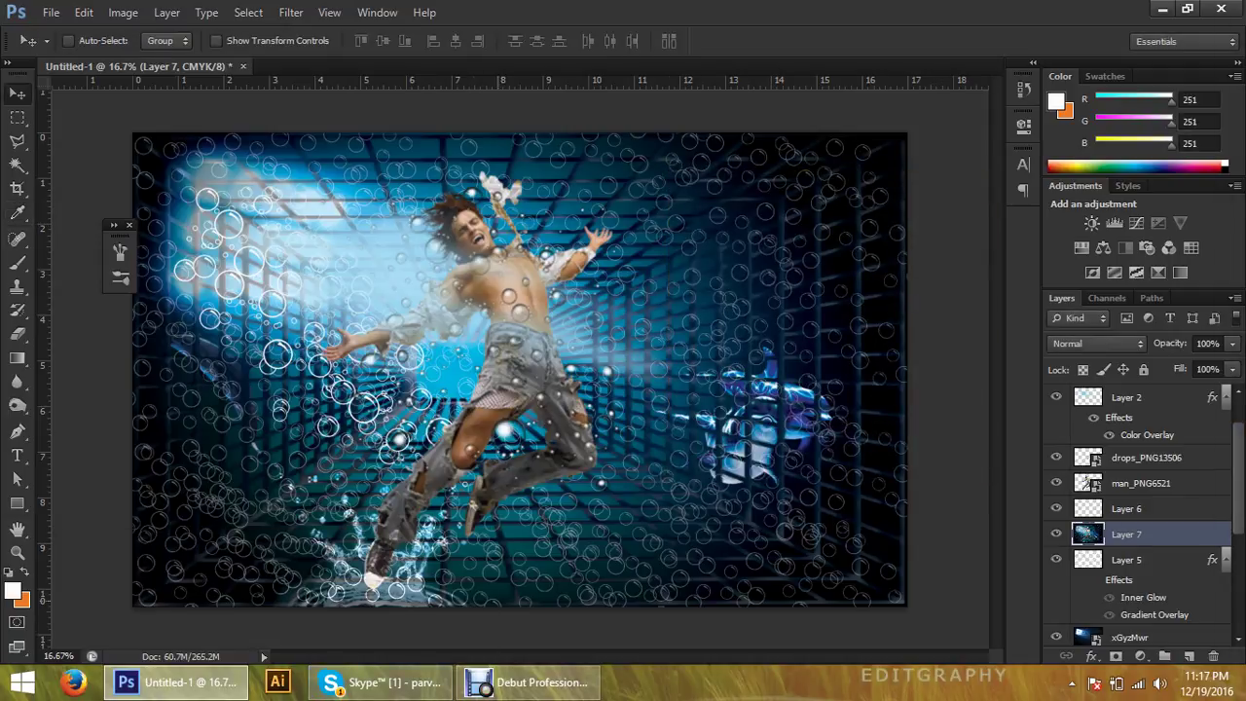
{"action": "left_click", "coordinate": [484, 689]}
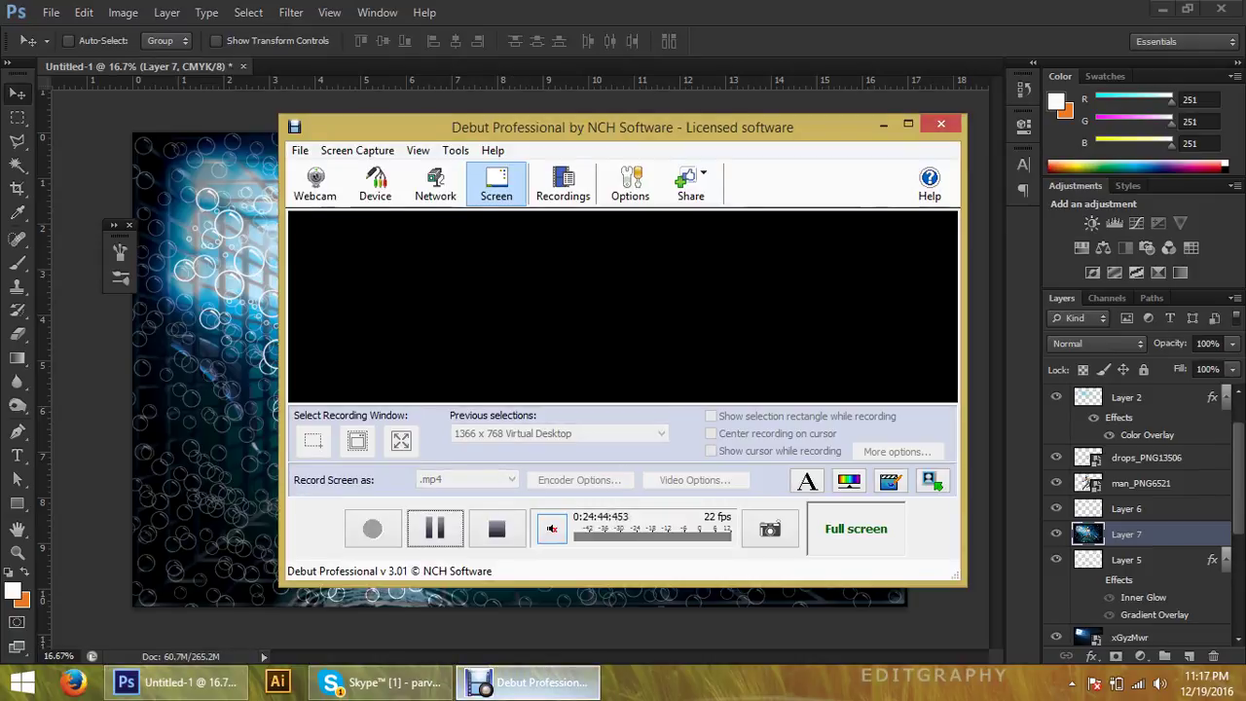
{"action": "left_click", "coordinate": [484, 689]}
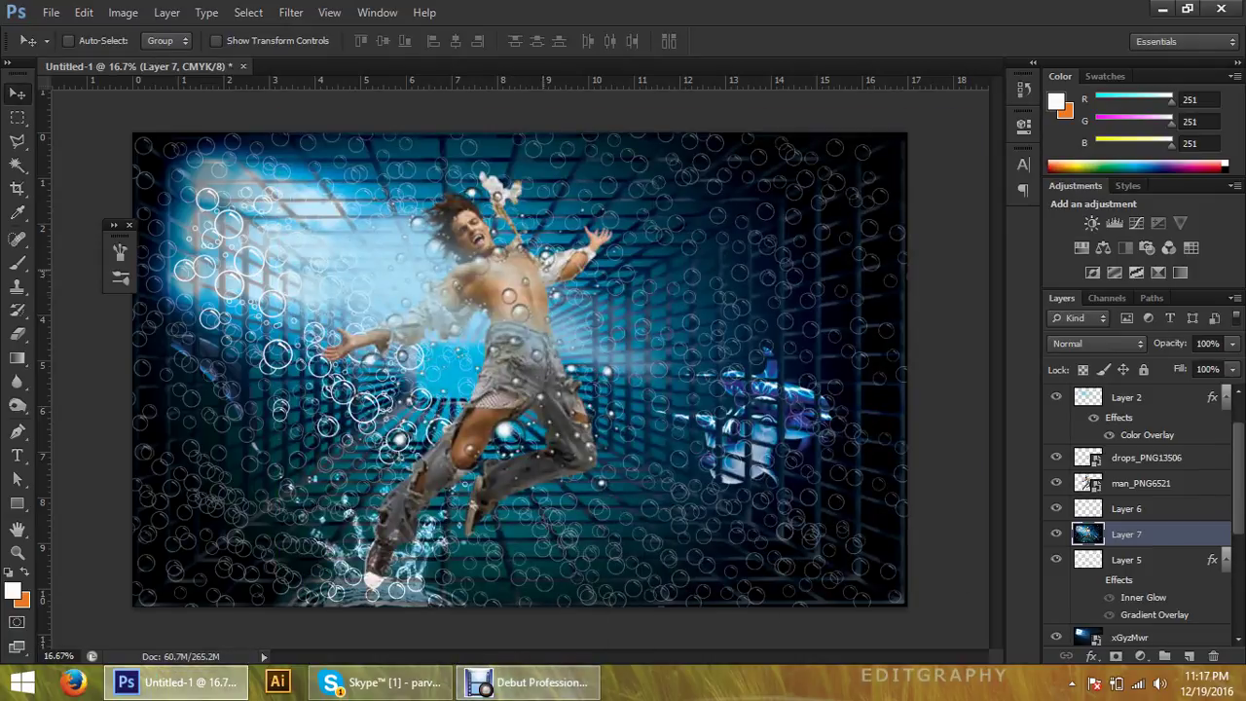
Open Hue/Saturation on Layer 7 and experiment with the Hue, reaching about -17 teal-blue
{"action": "left_click", "coordinate": [123, 12]}
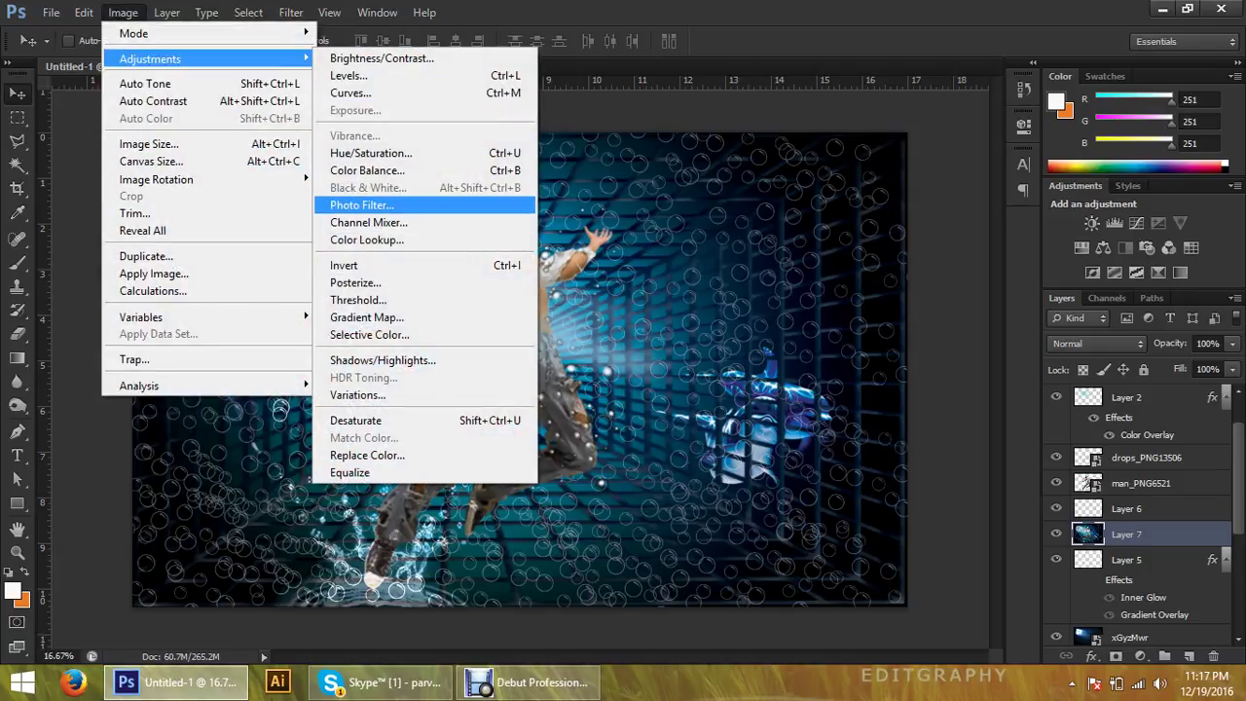
{"action": "key", "text": "Up"}
{"action": "key", "text": "Return"}
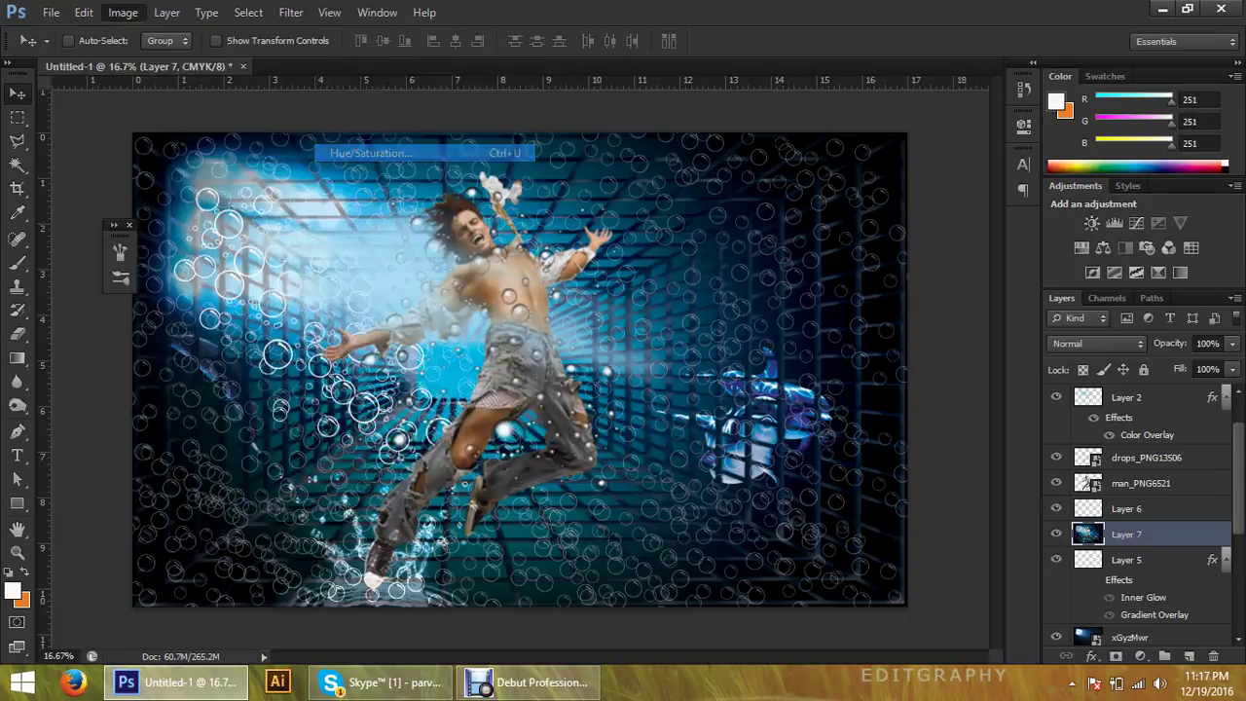
{"action": "left_click_drag", "start_coordinate": [940, 235], "coordinate": [873, 236]}
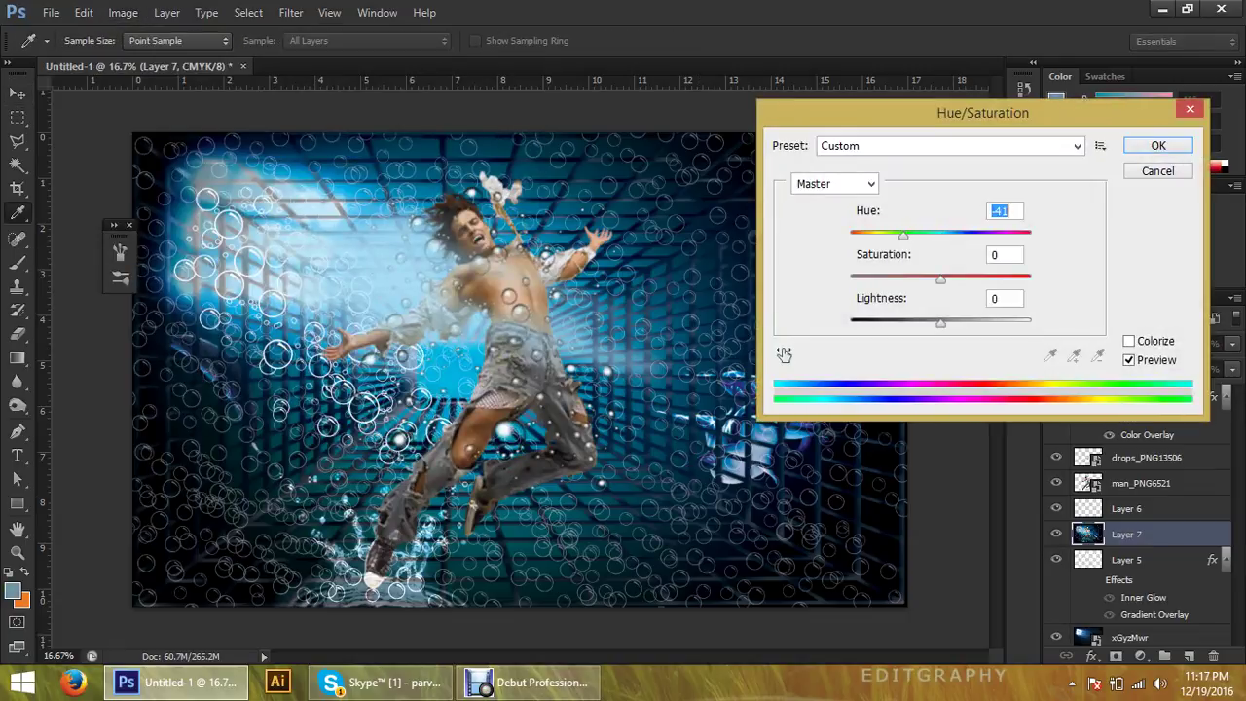
{"action": "key", "text": "shift+Down"}
{"action": "key", "text": "shift+Down"}
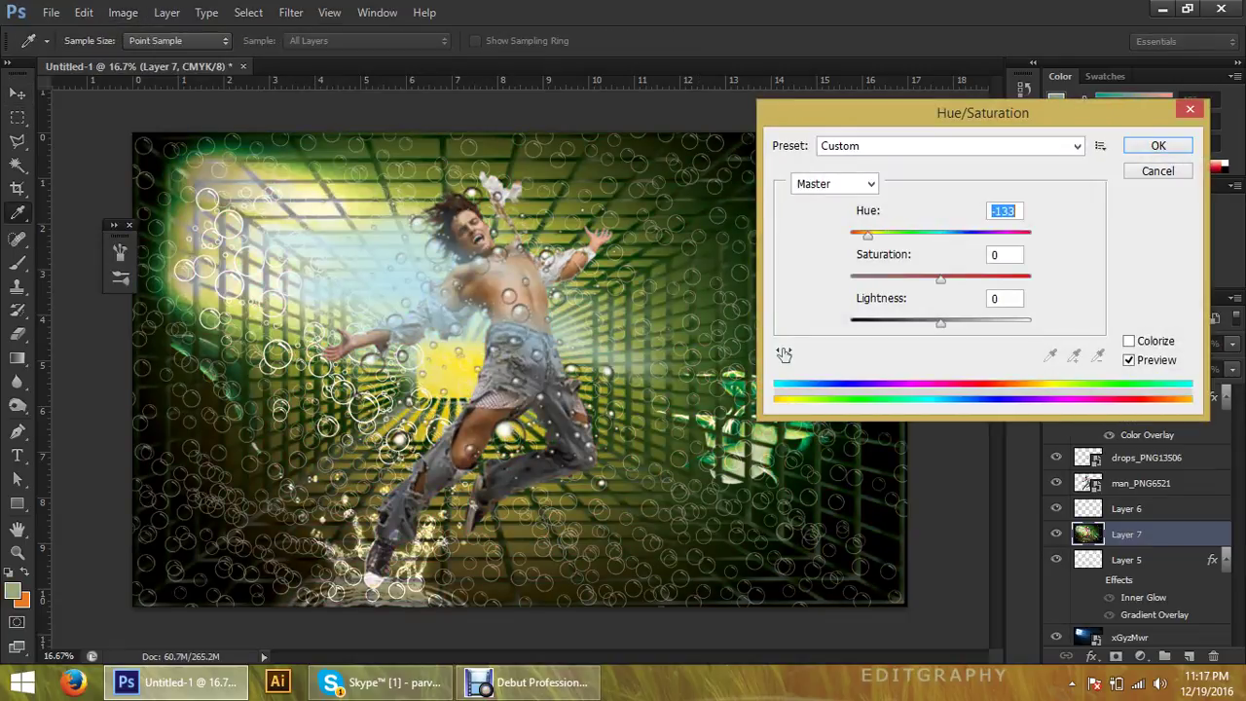
{"action": "key", "text": "shift+Down"}
{"action": "key", "text": "shift+Down"}
{"action": "key", "text": "shift+Down"}
{"action": "key", "text": "shift+Up"}
{"action": "key", "text": "shift+Up"}
{"action": "key", "text": "shift+Up"}
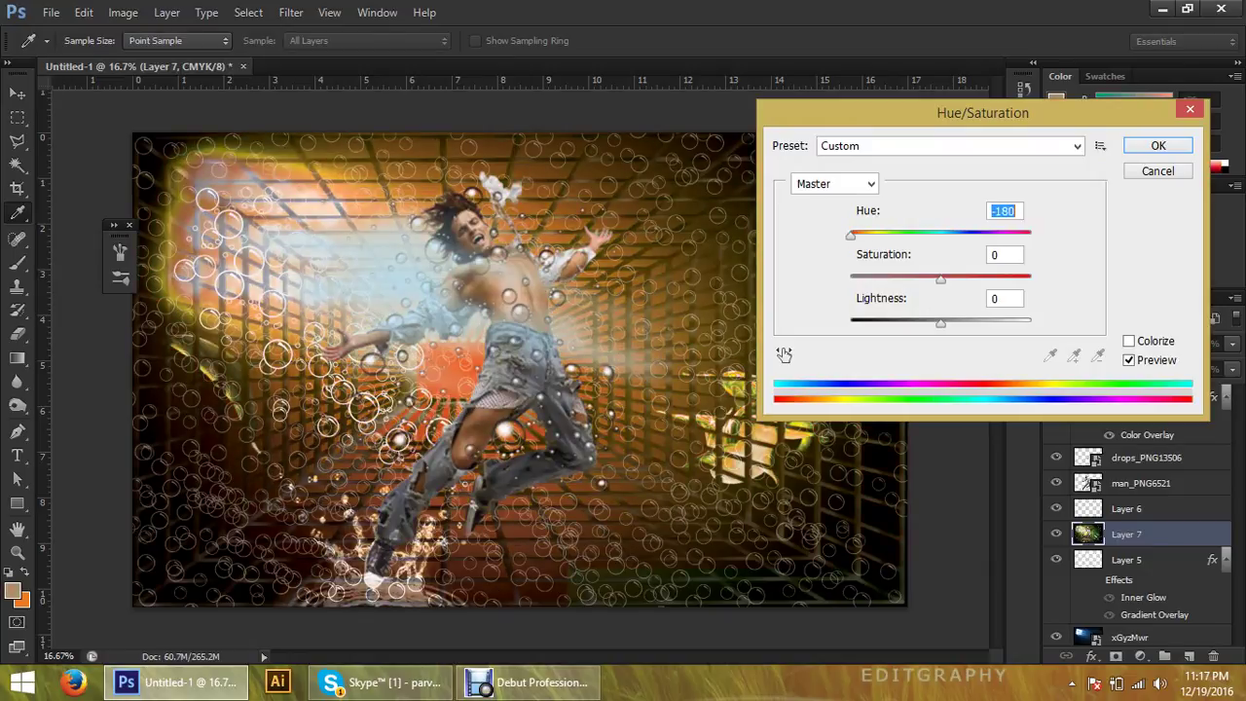
{"action": "key", "text": "shift+Up"}
{"action": "key", "text": "shift+Up"}
{"action": "key", "text": "shift+Up"}
{"action": "key", "text": "Up"}
{"action": "key", "text": "Up"}
{"action": "key", "text": "Up"}
{"action": "key", "text": "shift+Up"}
{"action": "key", "text": "shift+Up"}
{"action": "key", "text": "shift+Up"}
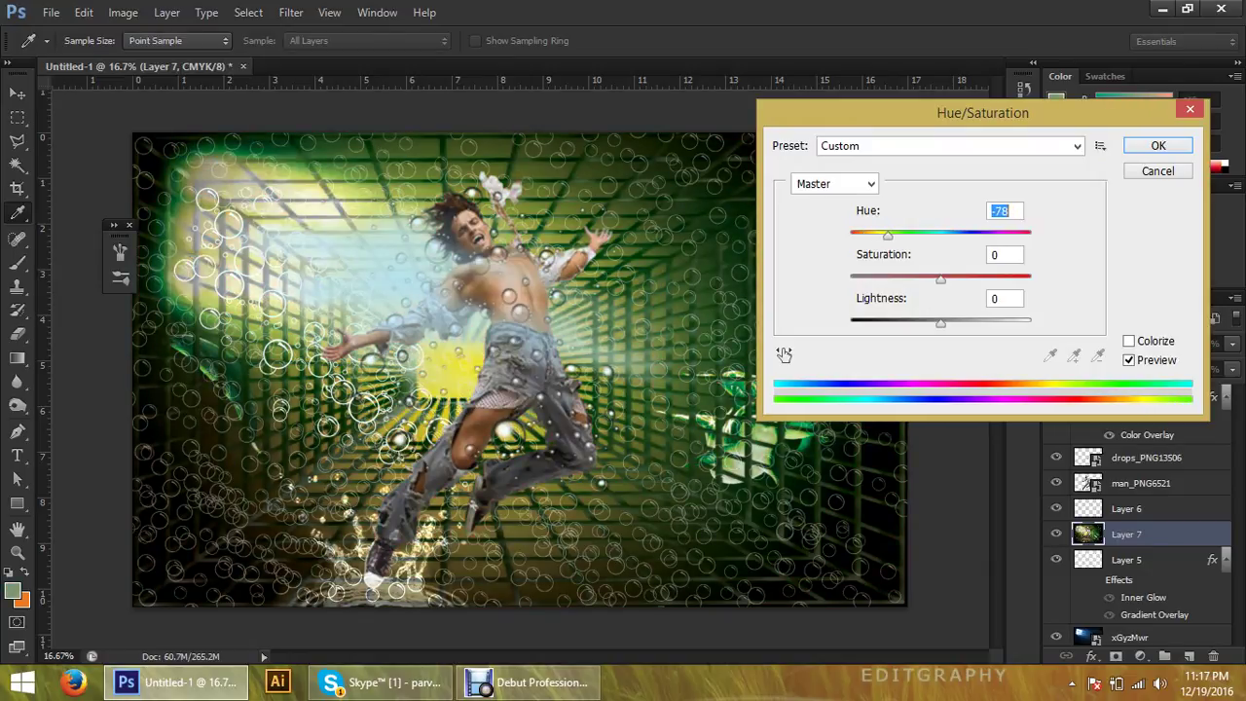
{"action": "key", "text": "shift+Up"}
{"action": "key", "text": "shift+Up"}
{"action": "key", "text": "shift+Up"}
{"action": "key", "text": "shift+Up"}
{"action": "key", "text": "Up"}
{"action": "key", "text": "Up"}
{"action": "key", "text": "Up"}
{"action": "key", "text": "shift+Up"}
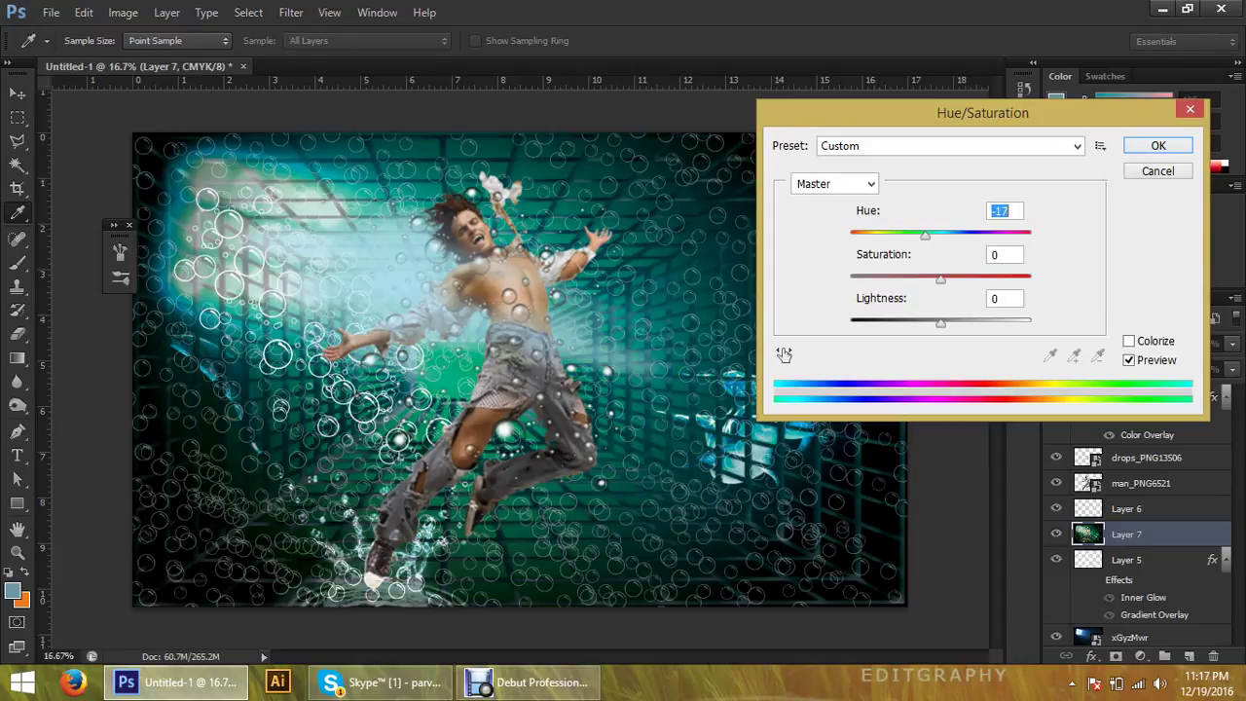
{"action": "key", "text": "Up"}
{"action": "key", "text": "Up"}
{"action": "key", "text": "Up"}
Try darkening and brightening the Lightness, then reset it to 0
{"action": "key", "text": "Tab"}
{"action": "key", "text": "Tab"}
{"action": "key", "text": "shift+Down"}
{"action": "key", "text": "shift+Down"}
{"action": "key", "text": "shift+Down"}
{"action": "key", "text": "shift+Down"}
{"action": "key", "text": "shift+Down"}
{"action": "key", "text": "Down"}
{"action": "key", "text": "Down"}
{"action": "key", "text": "Down"}
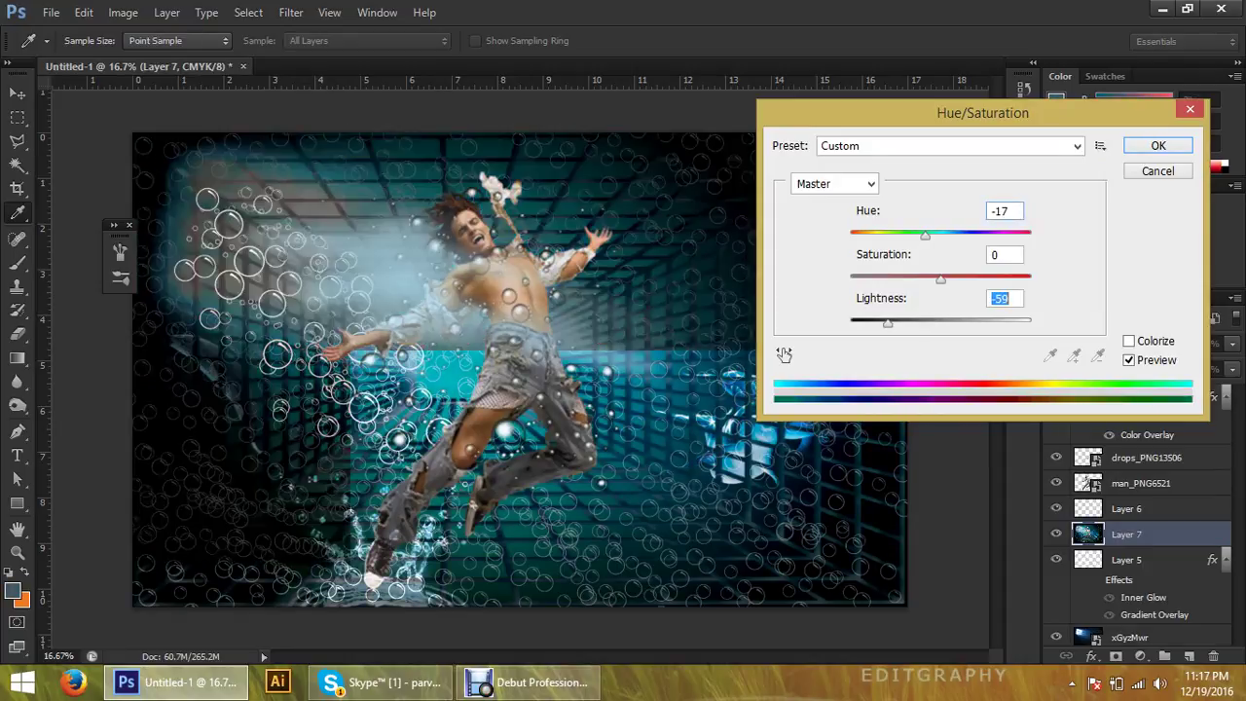
{"action": "key", "text": "shift+Up"}
{"action": "key", "text": "shift+Up"}
{"action": "key", "text": "shift+Up"}
{"action": "key", "text": "shift+Up"}
{"action": "key", "text": "shift+Up"}
{"action": "key", "text": "shift+Up"}
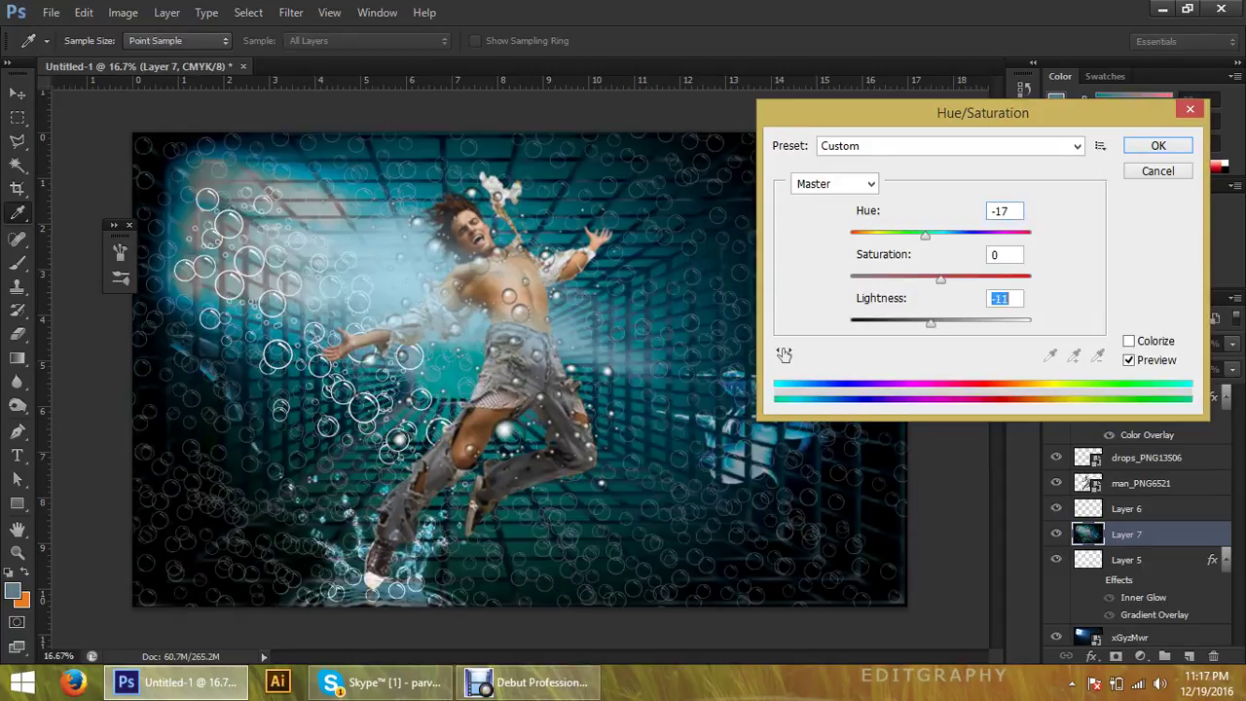
{"action": "key", "text": "Up"}
{"action": "key", "text": "Up"}
{"action": "key", "text": "Up"}
{"action": "key", "text": "Up"}
{"action": "key", "text": "Up"}
{"action": "key", "text": "Up"}
{"action": "key", "text": "shift+Up"}
{"action": "key", "text": "shift+Up"}
{"action": "key", "text": "Up"}
{"action": "key", "text": "Up"}
{"action": "key", "text": "Up"}
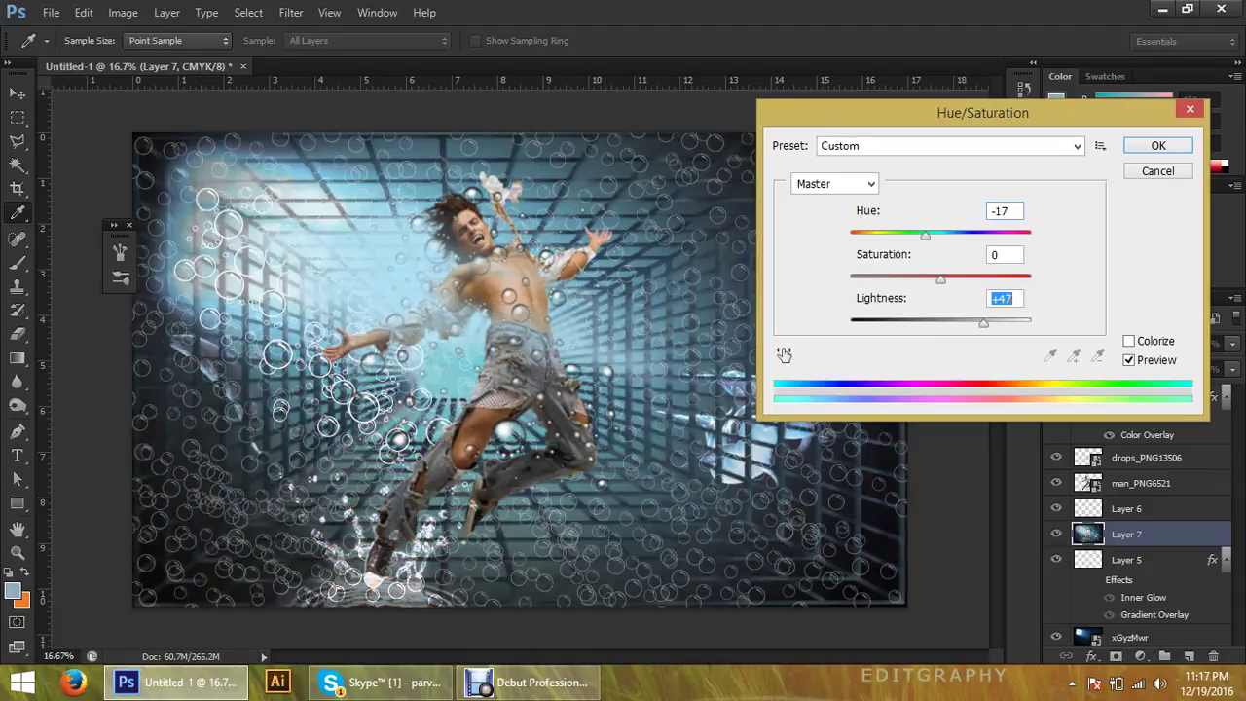
{"action": "type", "text": "0"}
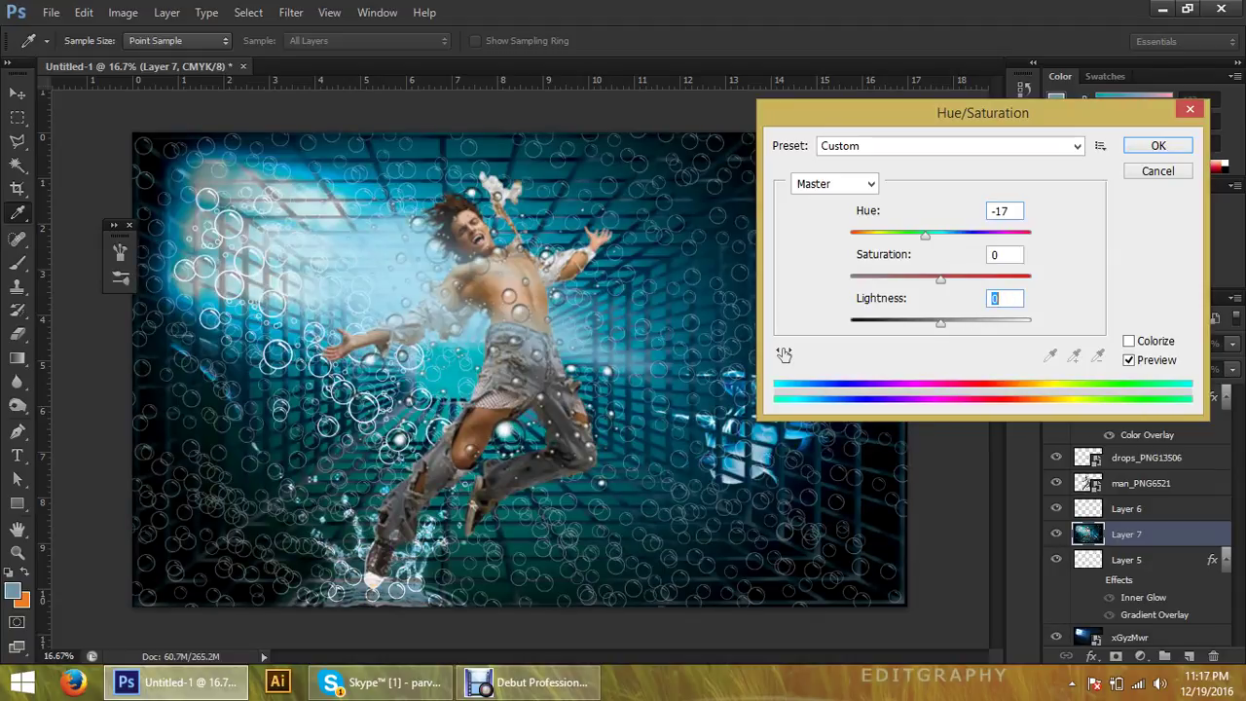
Fine-tune the Hue to a cyan-blue -7 and apply the Hue/Saturation change
{"action": "key", "text": "shift+Tab"}
{"action": "key", "text": "shift+Tab"}
{"action": "key", "text": "shift+Down"}
{"action": "key", "text": "shift+Down"}
{"action": "key", "text": "shift+Down"}
{"action": "key", "text": "shift+Up"}
{"action": "key", "text": "shift+Up"}
{"action": "key", "text": "shift+Up"}
{"action": "key", "text": "shift+Up"}
{"action": "key", "text": "shift+Up"}
{"action": "key", "text": "shift+Up"}
{"action": "key", "text": "shift+Up"}
{"action": "key", "text": "shift+Up"}
{"action": "key", "text": "Up"}
{"action": "key", "text": "Up"}
{"action": "key", "text": "Up"}
{"action": "key", "text": "shift+Up"}
{"action": "key", "text": "shift+Up"}
{"action": "key", "text": "shift+Up"}
{"action": "key", "text": "shift+Up"}
{"action": "key", "text": "shift+Up"}
{"action": "key", "text": "shift+Up"}
{"action": "key", "text": "shift+Up"}
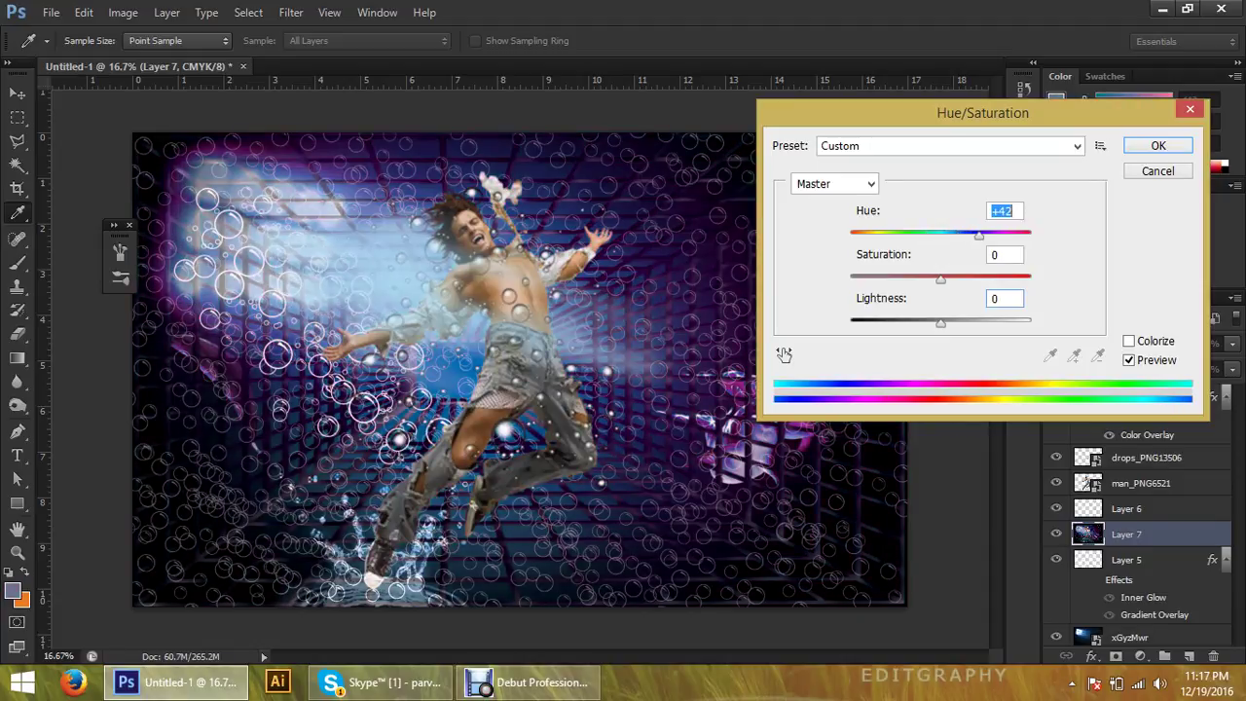
{"action": "key", "text": "Up"}
{"action": "key", "text": "Up"}
{"action": "key", "text": "Up"}
{"action": "key", "text": "shift+Up"}
{"action": "key", "text": "shift+Up"}
{"action": "key", "text": "shift+Up"}
{"action": "key", "text": "shift+Down"}
{"action": "key", "text": "shift+Down"}
{"action": "key", "text": "shift+Down"}
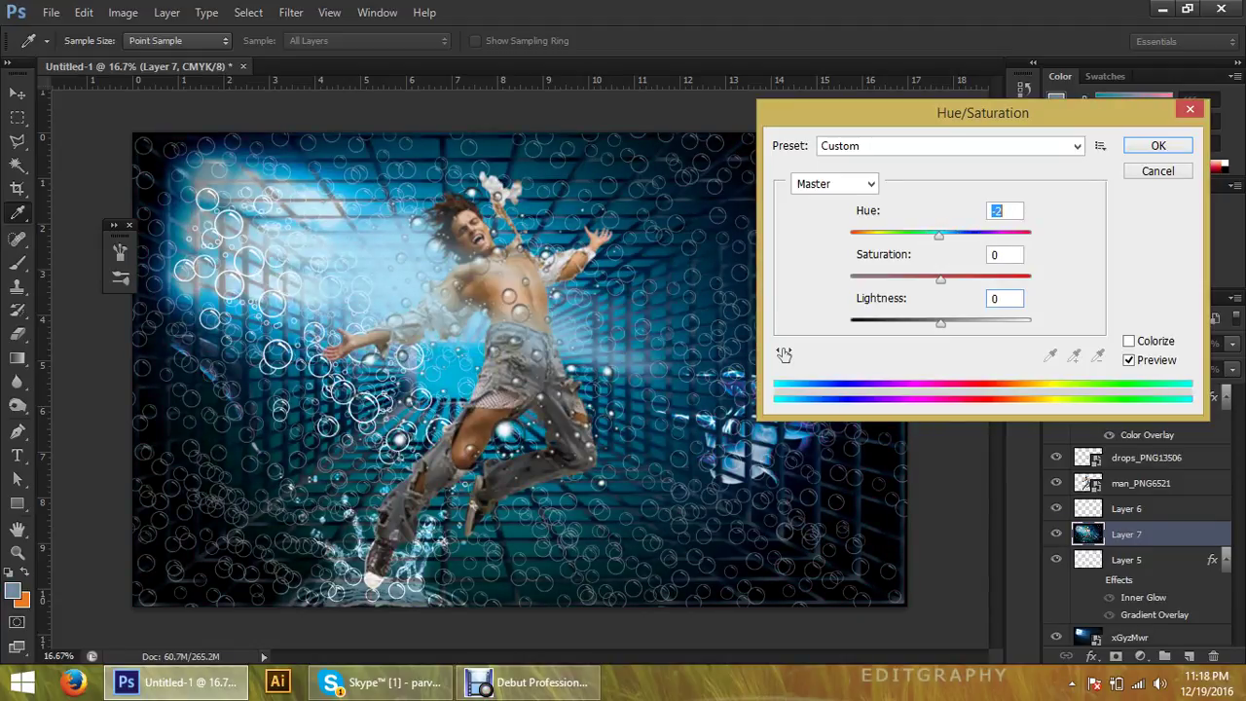
{"action": "key", "text": "Down"}
{"action": "key", "text": "Down"}
{"action": "key", "text": "Down"}
{"action": "key", "text": "shift+Up"}
{"action": "key", "text": "shift+Up"}
{"action": "key", "text": "shift+Up"}
{"action": "key", "text": "Down"}
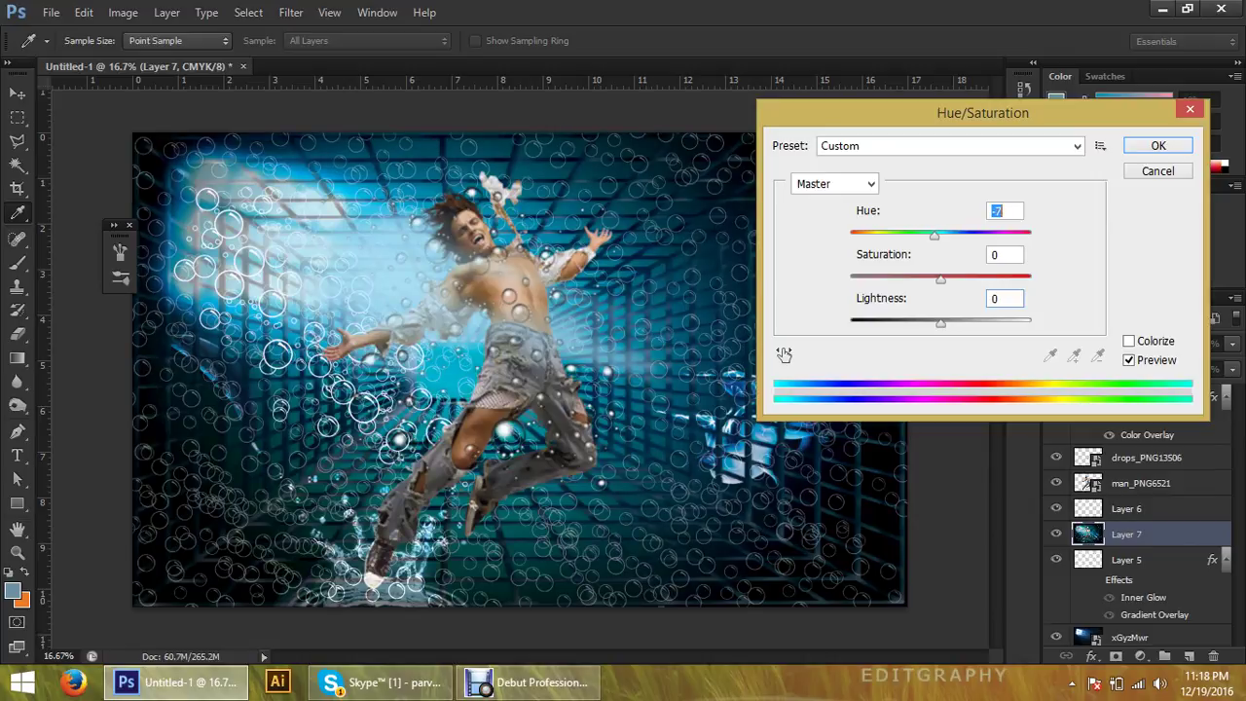
{"action": "key", "text": "Down"}
{"action": "key", "text": "Return"}
{"action": "key", "text": "v"}
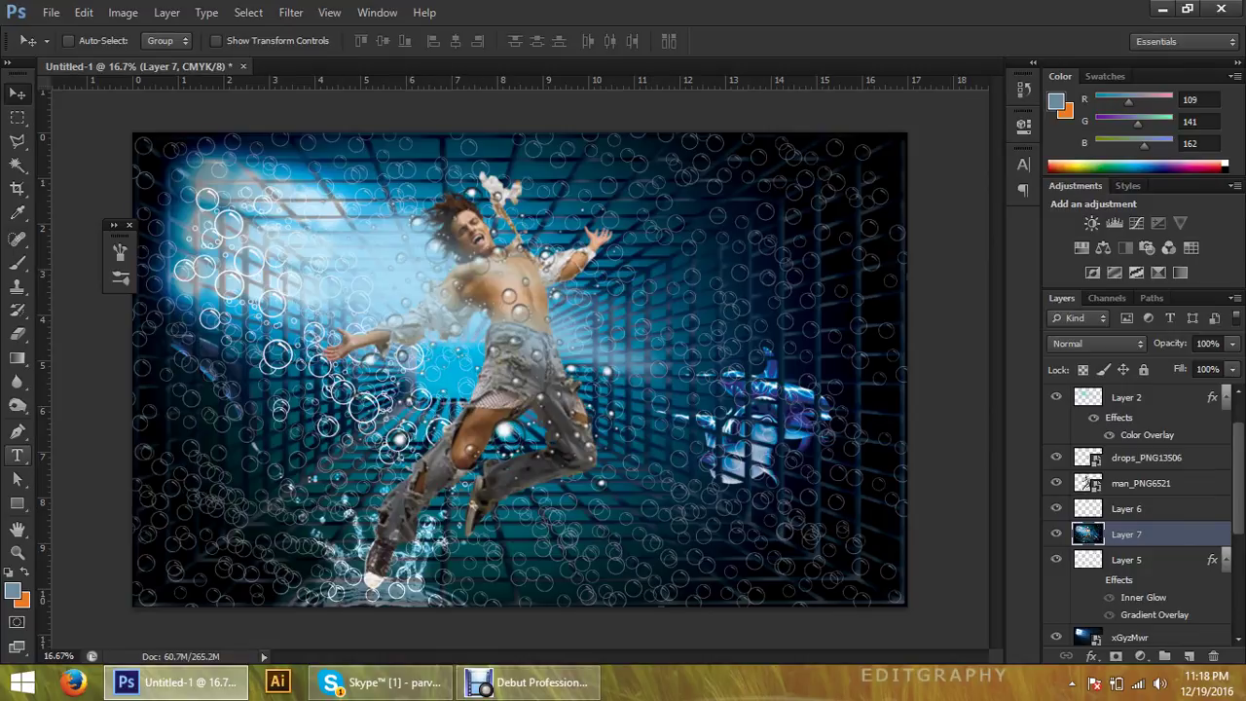
{"action": "left_click", "coordinate": [16, 454]}
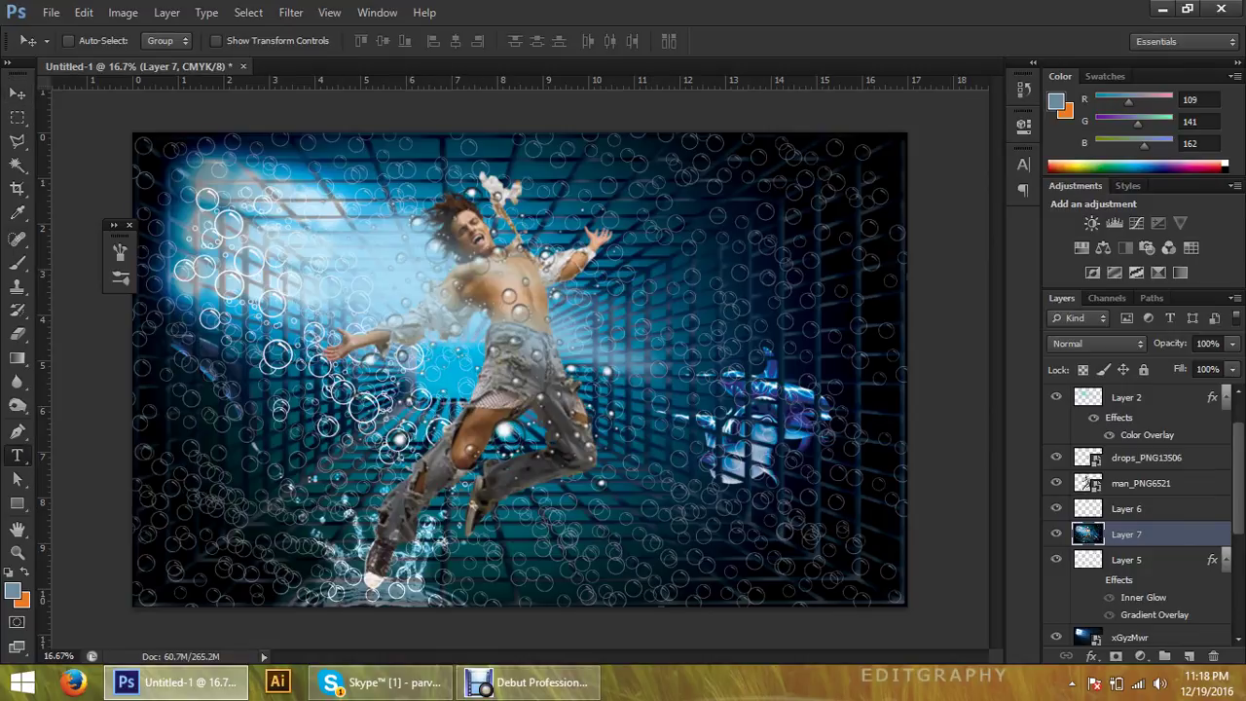